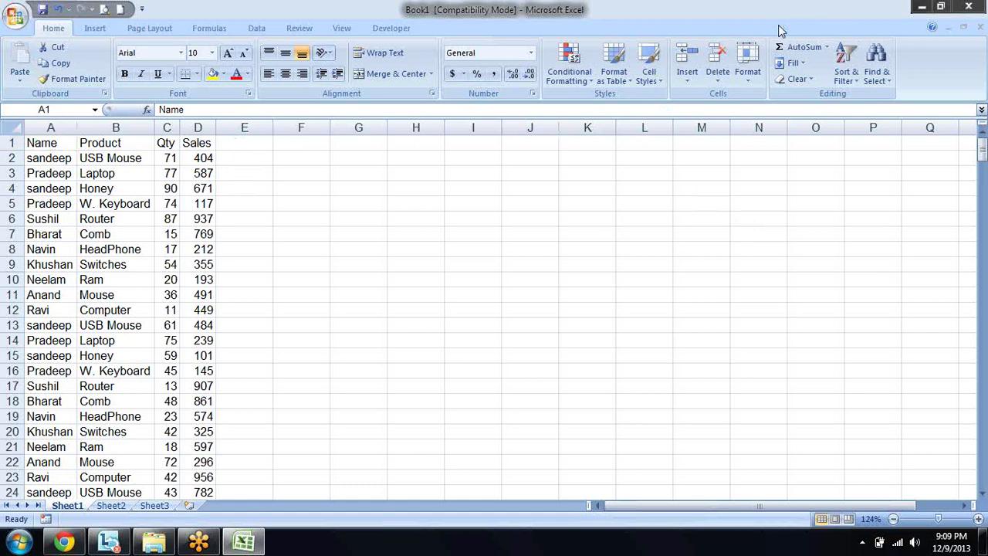
- Insert a new empty column C between Product and Qty
key("Right")
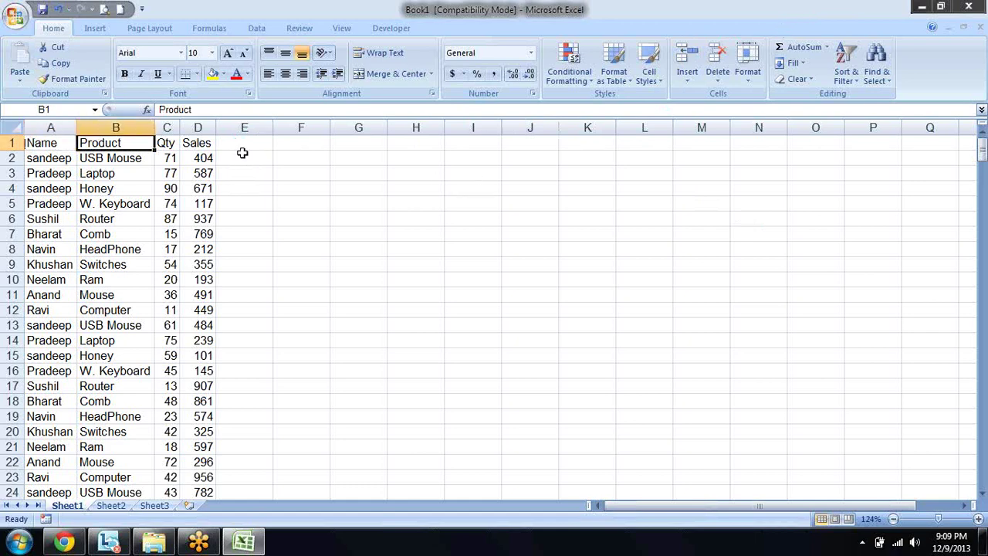
key("Left")
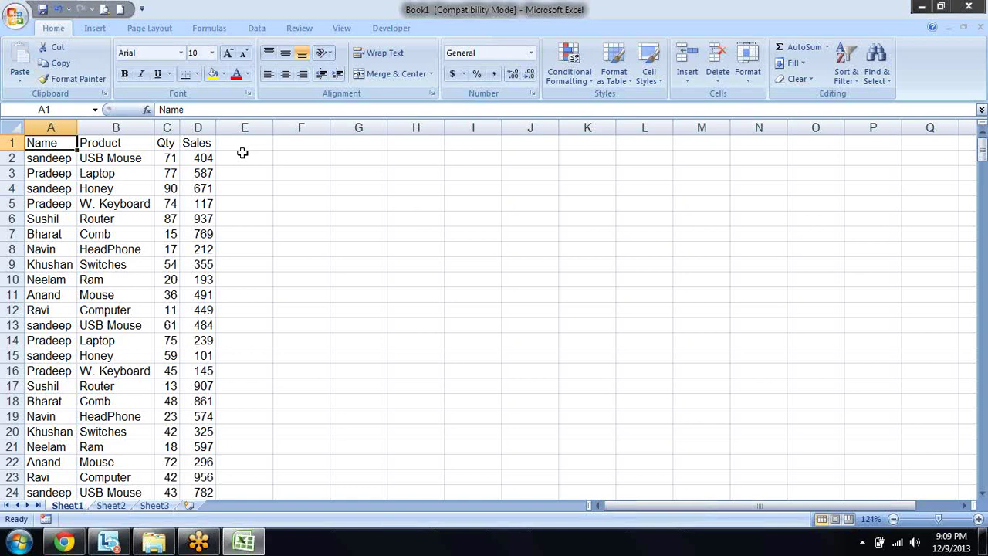
right_click(168, 129)
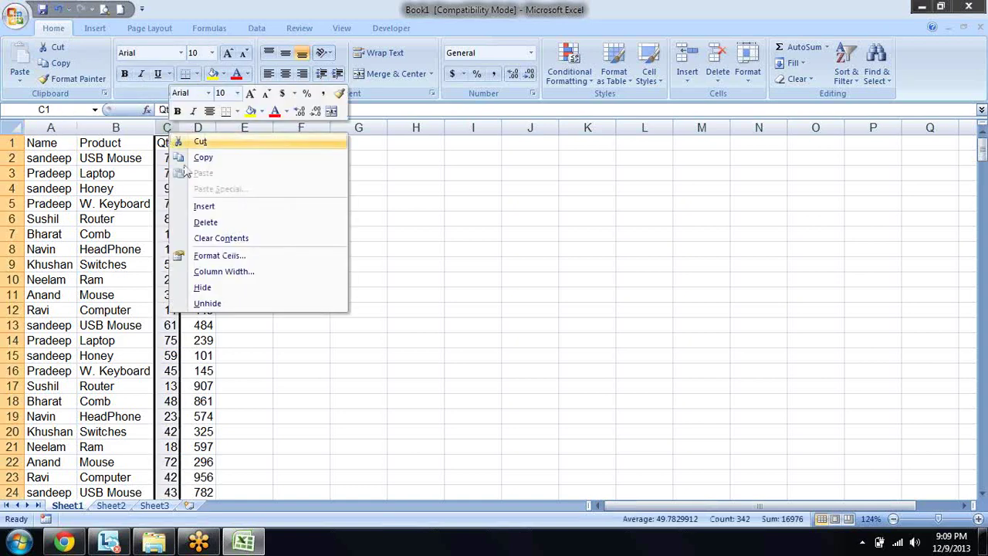
left_click(205, 207)
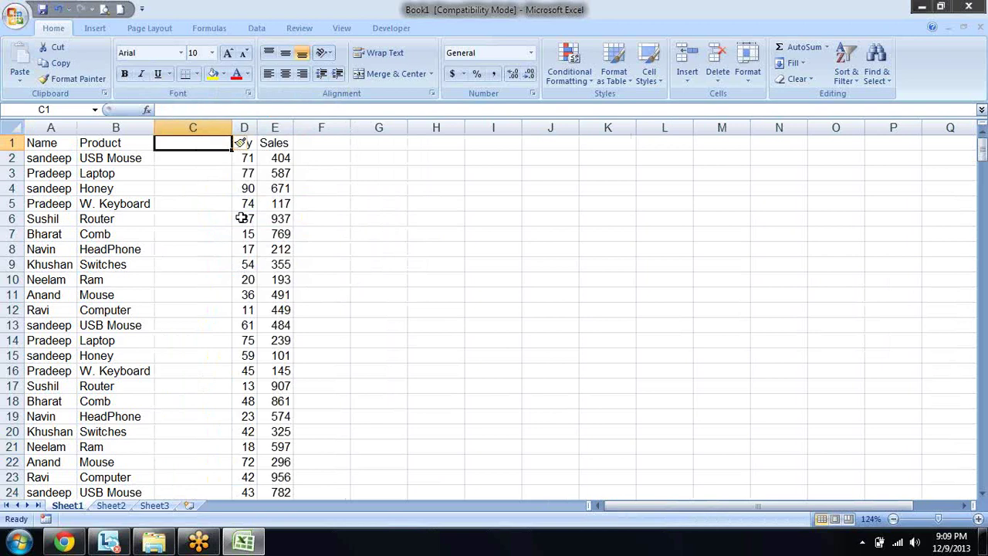
- Head column C 'City' and autofill city names down from Palwal
type("City")
key("Return")
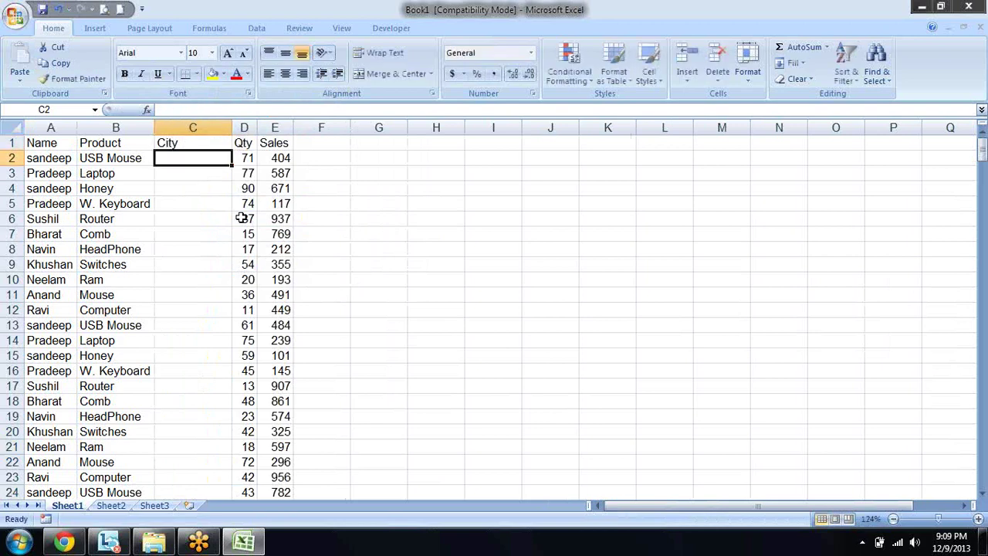
type("Palwal")
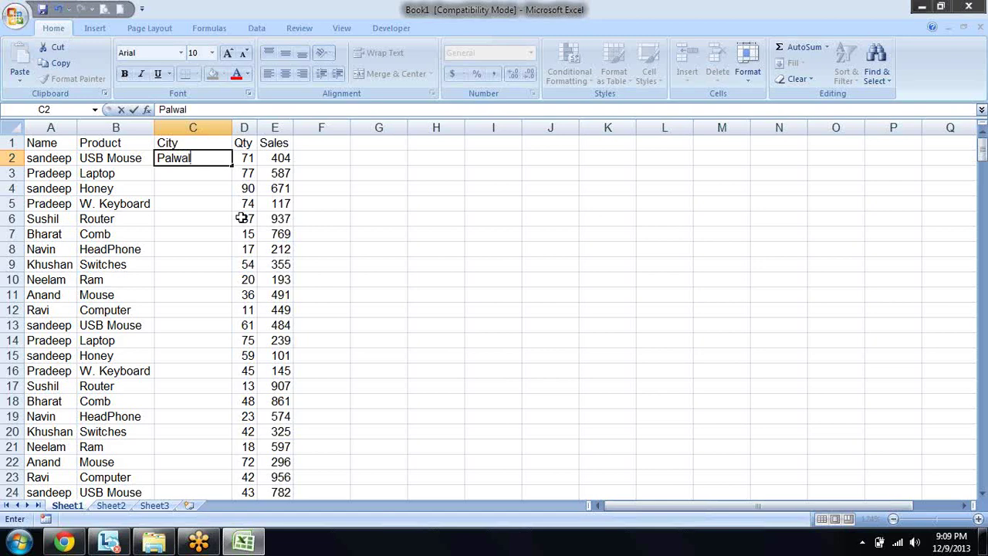
key("Return")
key("Up")
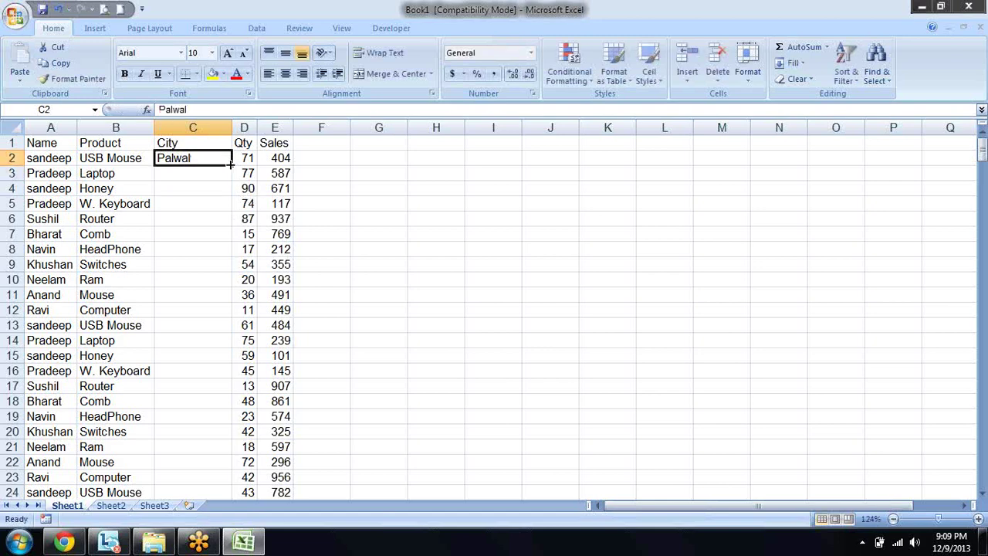
double_click(230, 164)
key("Down")
key("Up")
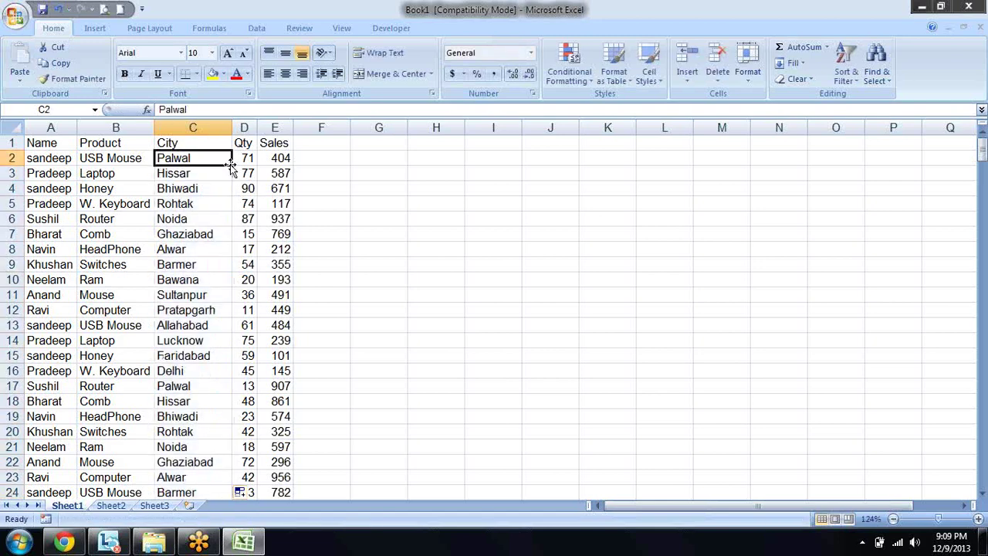
key("Up")
key("Down")
key("Right")
key("Right")
key("Right")
key("Right")
key("Down")
key("Down")
key("Down")
key("Down")
key("Down")
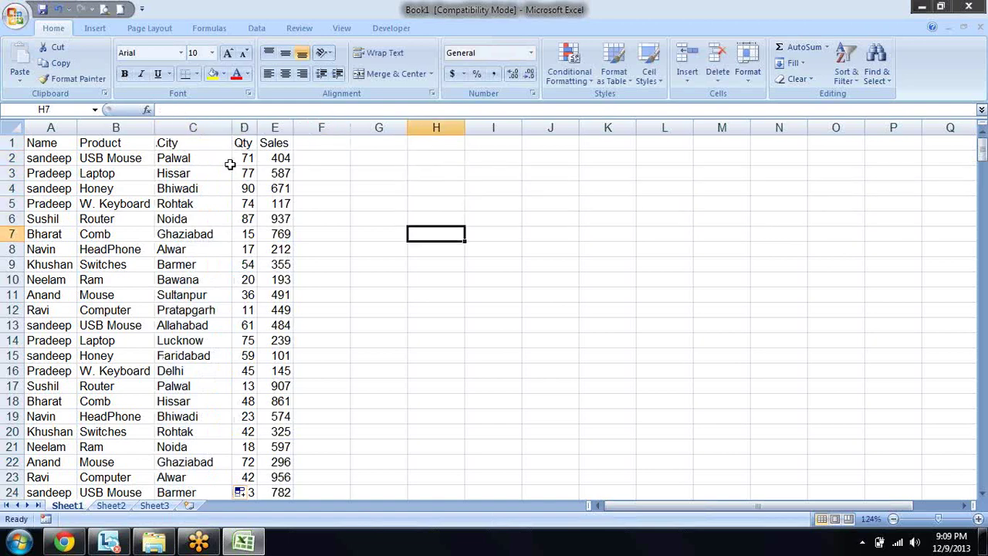
key("Right")
key("Left")
key("Left")
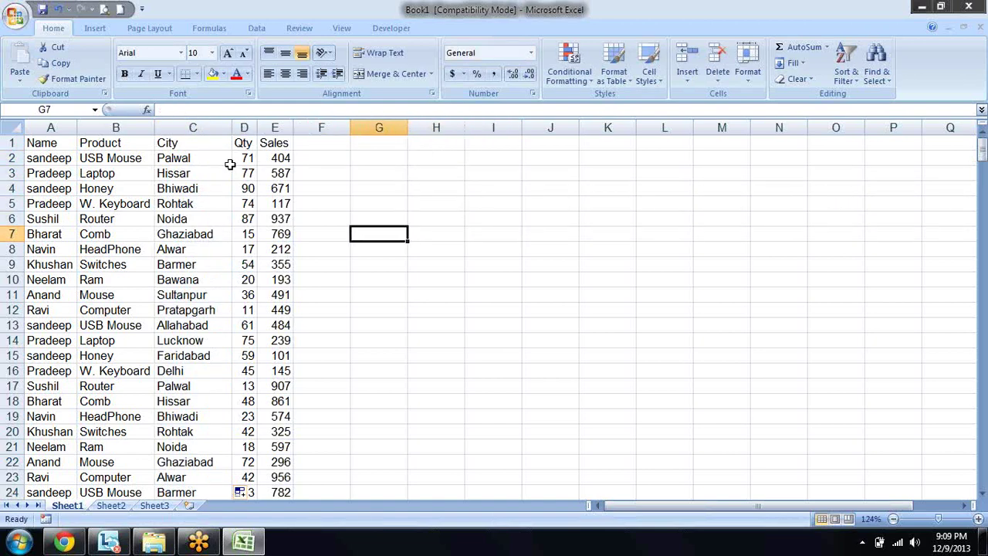
key("Right")
key("Right")
key("Left")
key("Left")
key("Left")
key("Left")
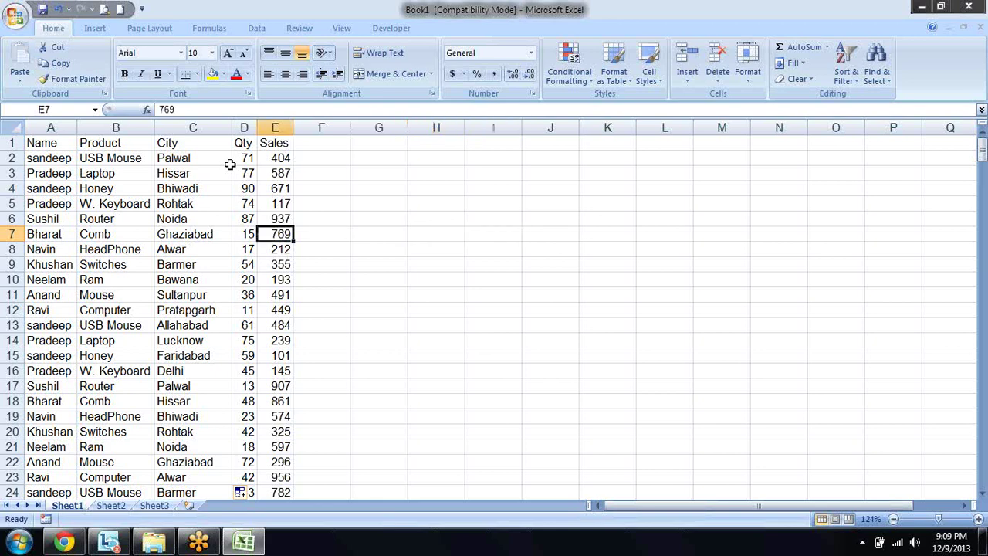
key("Left")
key("Left")
key("Up")
key("Up")
key("Up")
key("Up")
key("Up")
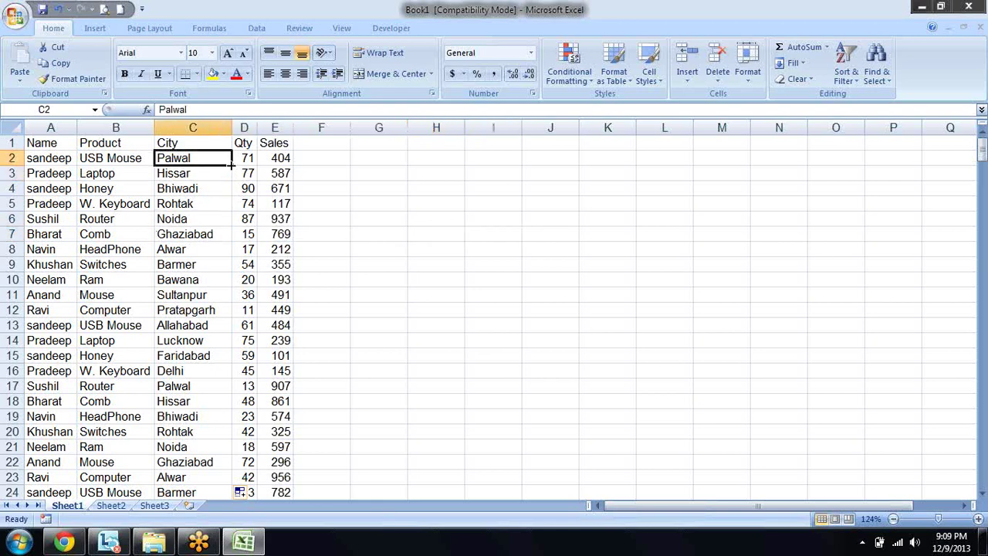
- Copy the first fifteen city names, C2:C16, into J6:J20
key("shift+Down")
key("shift+Down")
key("shift+Down")
key("shift+Down")
key("shift+Down")
key("shift+Down")
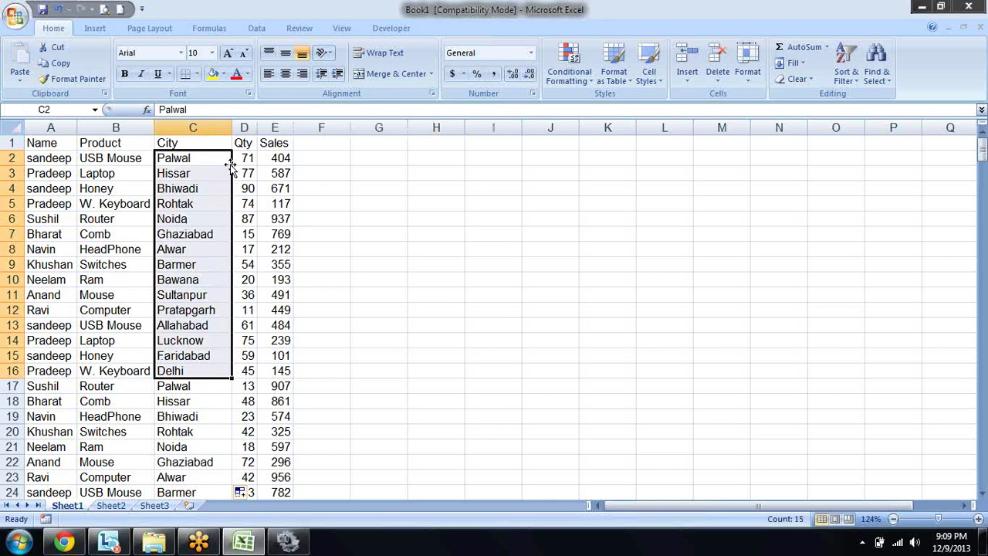
key("ctrl+c")
key("Right")
key("Right")
key("Right")
key("Down")
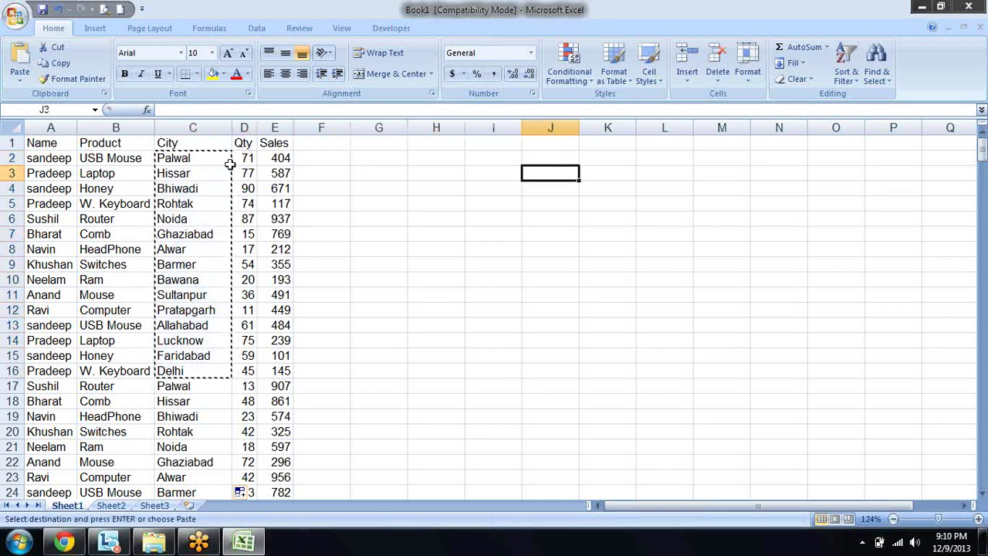
key("Down")
key("Down")
key("Down")
key("Up")
key("Return")
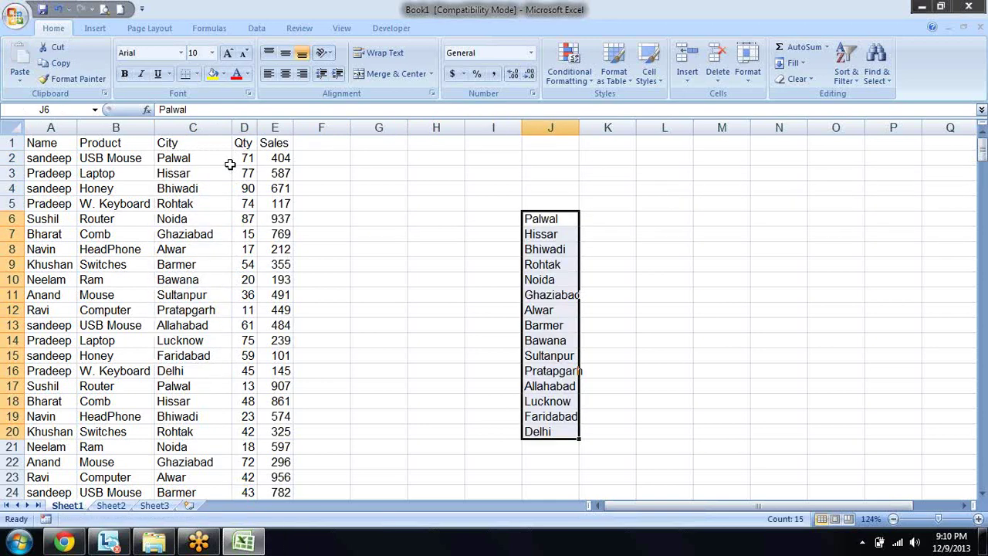
- Copy the City and Sales headers into K6:L6
key("Up")
key("Left")
key("Left")
key("Left")
key("Left")
key("Left")
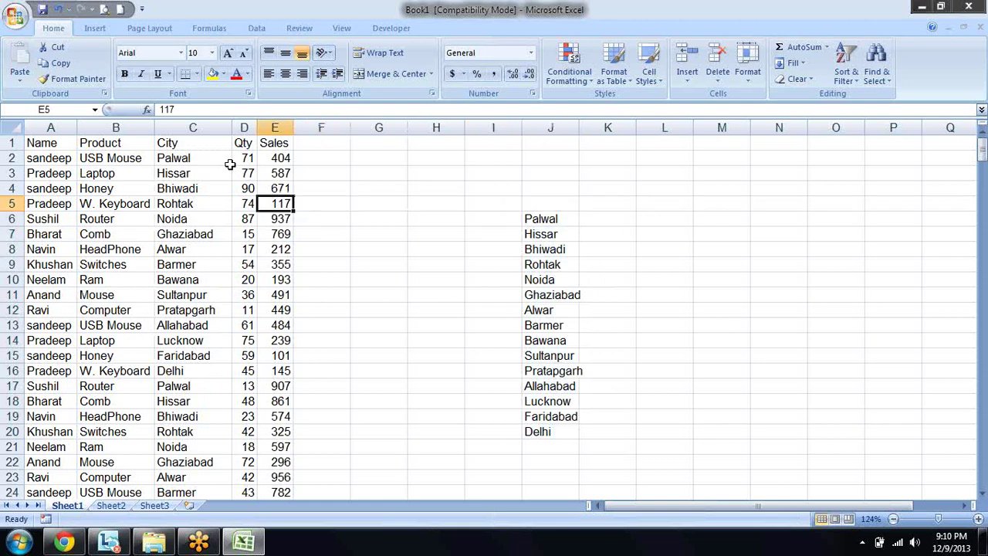
key("Left")
key("Left")
key("Up")
key("Up")
key("Up")
key("Up")
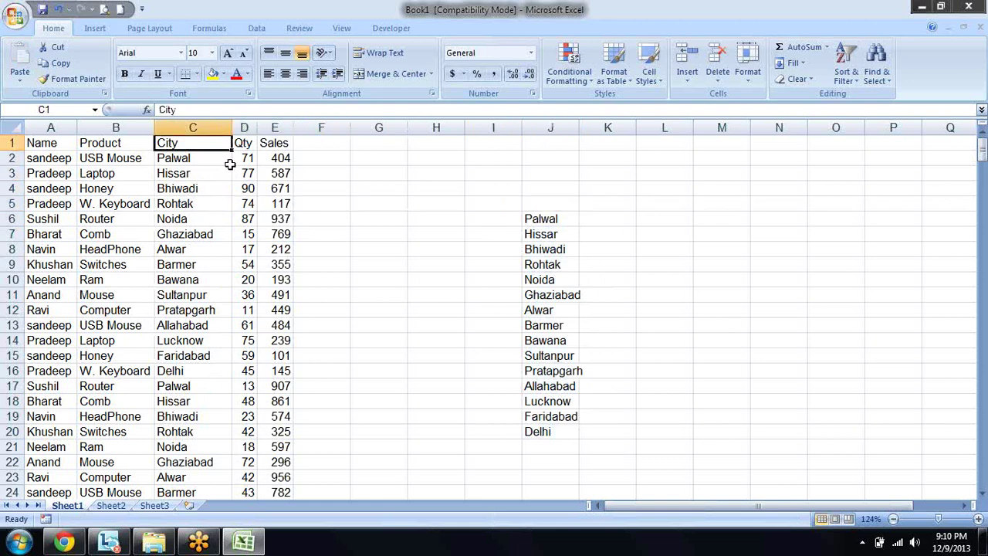
key("ctrl+c")
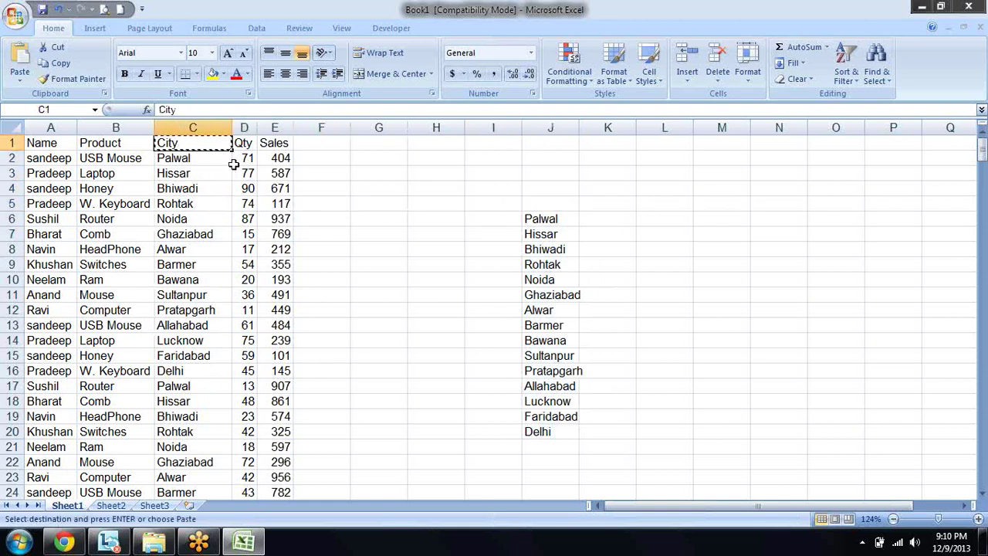
left_click(278, 145, "ctrl")
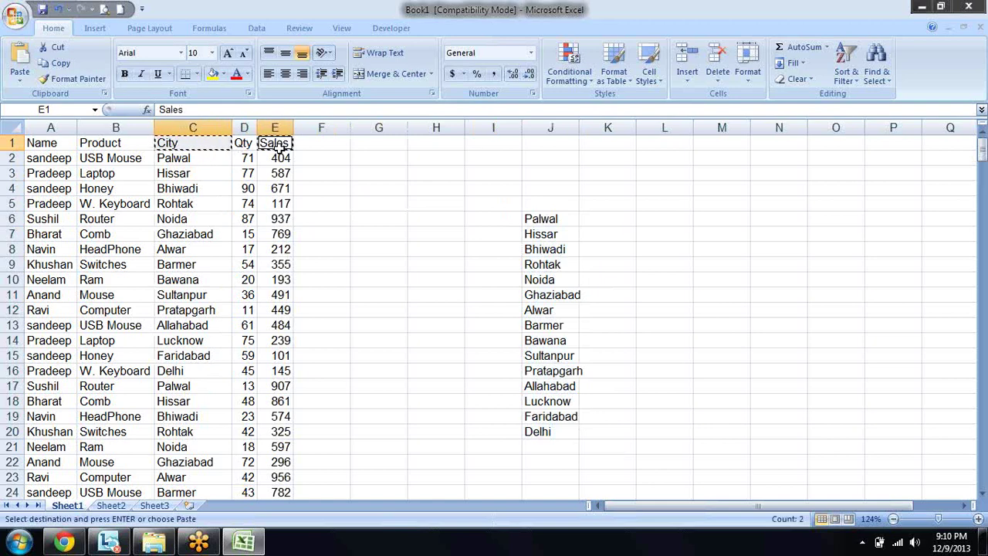
key("ctrl+c")
key("Right")
key("Right")
key("Right")
key("Right")
key("Down")
key("Down")
key("Down")
key("Down")
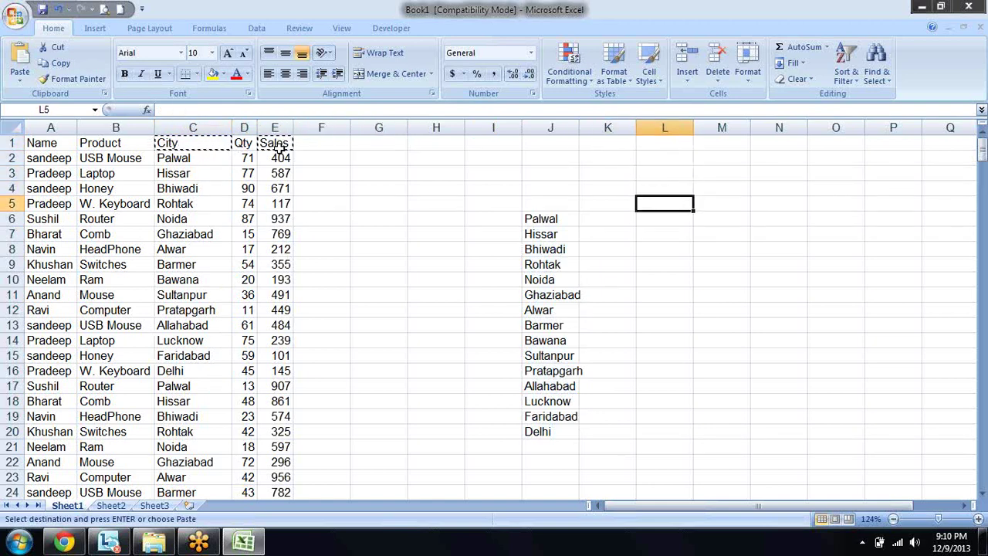
key("Left")
key("Down")
key("Return")
key("Down")
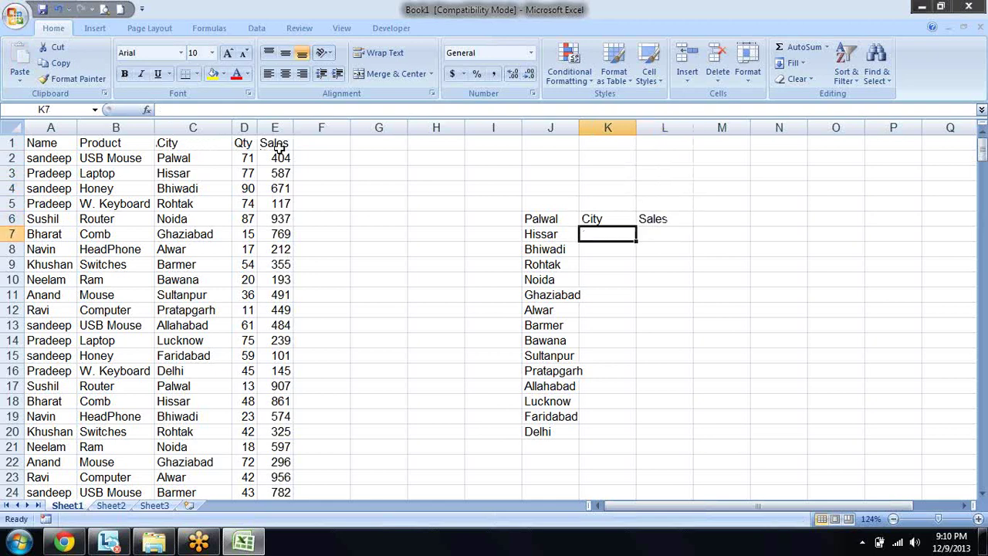
key("Down")
key("Down")
key("Down")
key("Down")
key("Down")
key("Down")
key("Down")
key("Down")
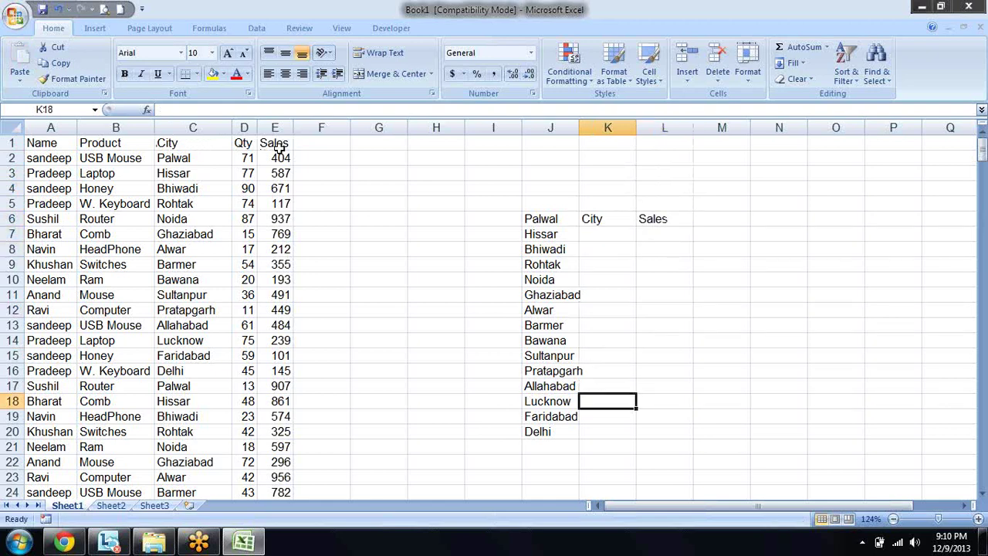
key("Down")
key("Down")
key("Up")
key("Up")
key("Up")
key("Up")
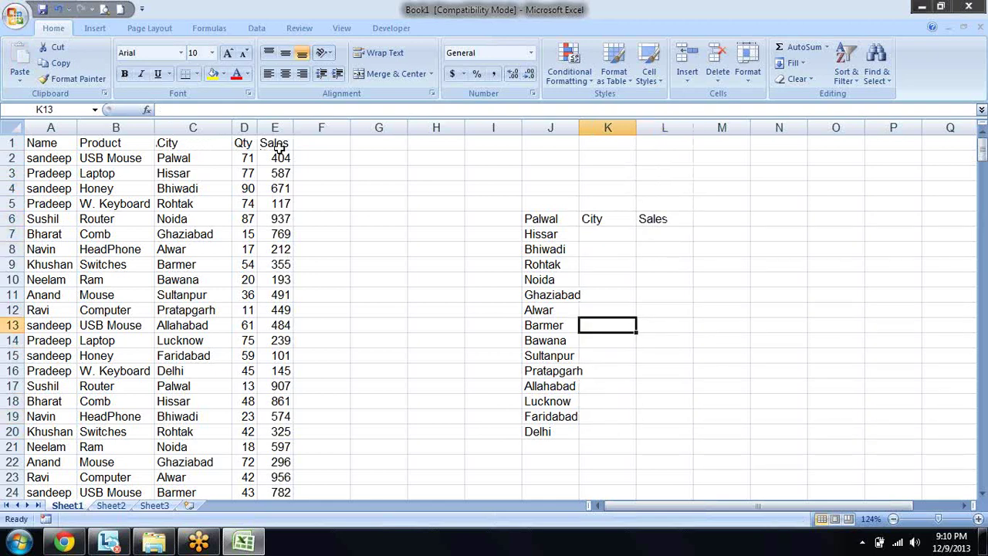
key("Up")
key("Up")
key("Up")
key("Up")
key("Up")
key("Up")
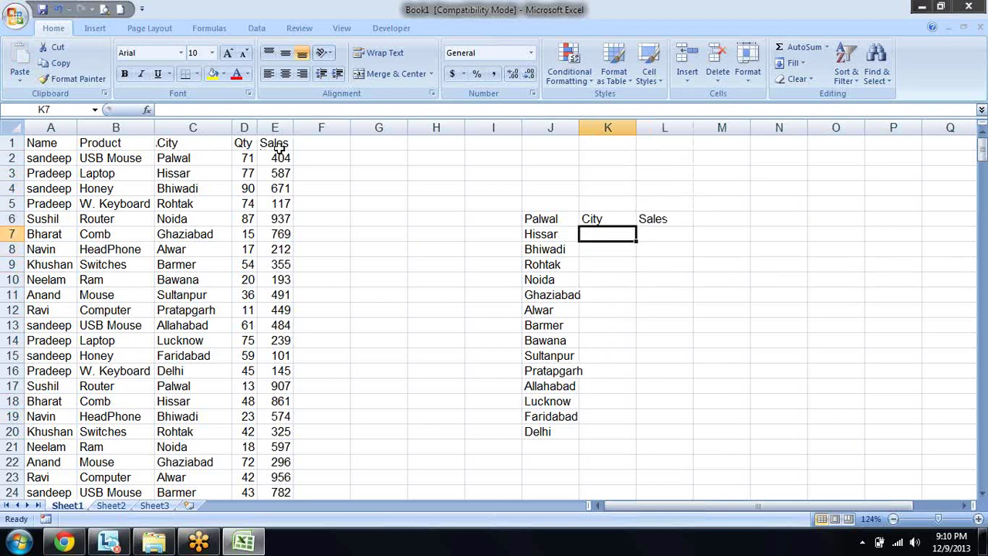
key("Left")
key("Up")
- Select the new helper block J6:L20
key("shift+Right")
key("shift+Right")
key("ctrl+shift+Down")
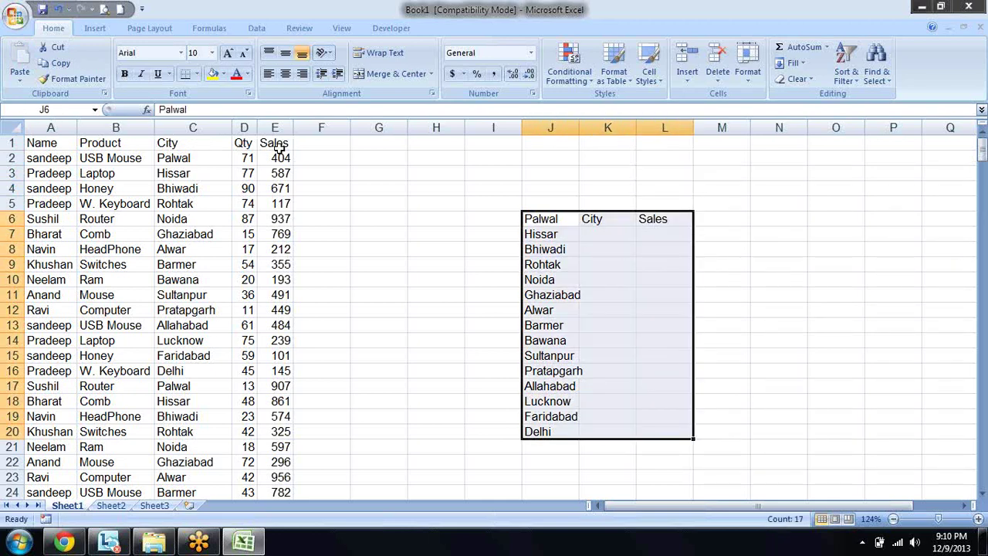
key("Right")
key("Right")
key("Left")
key("Left")
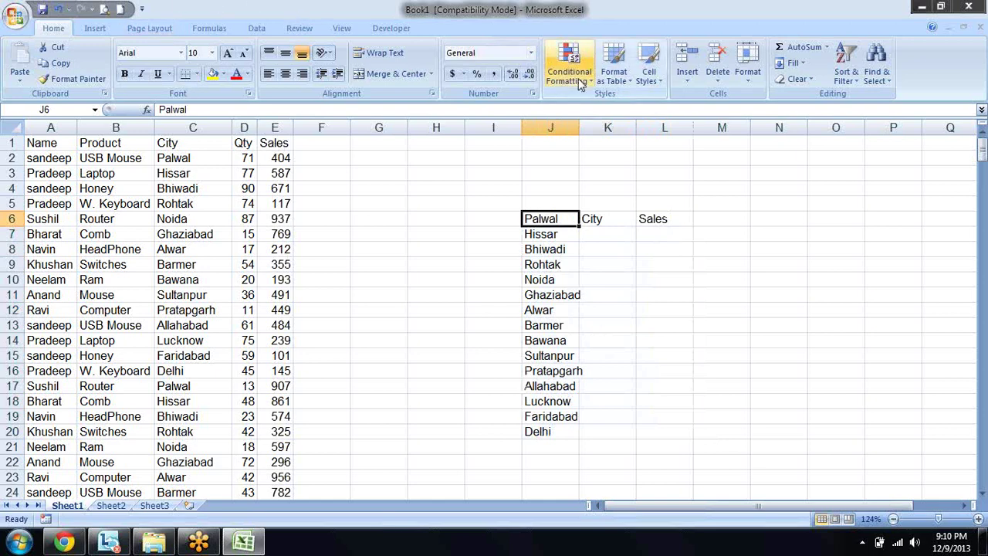
- Widen column J to fit the city names
left_click(662, 261)
left_click(572, 219)
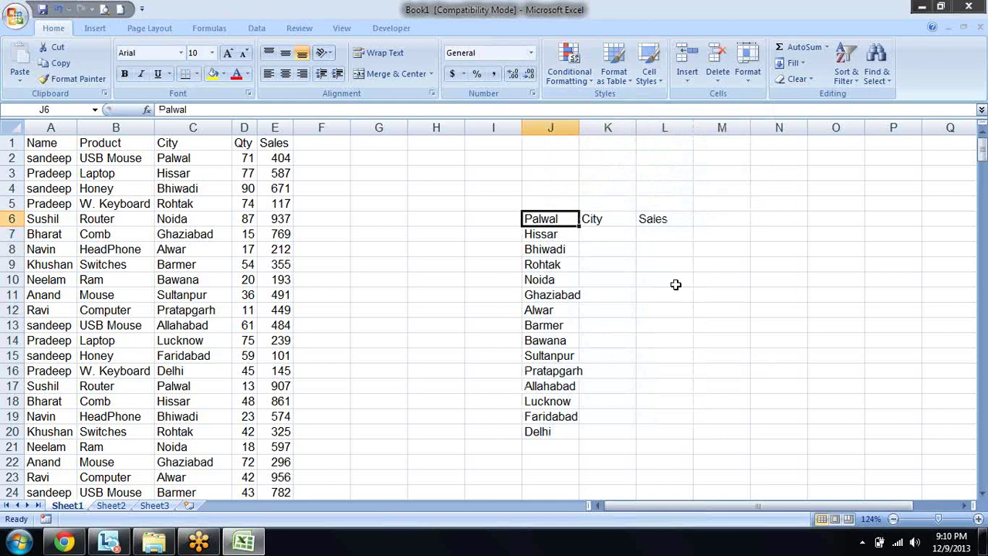
key("Right")
key("Right")
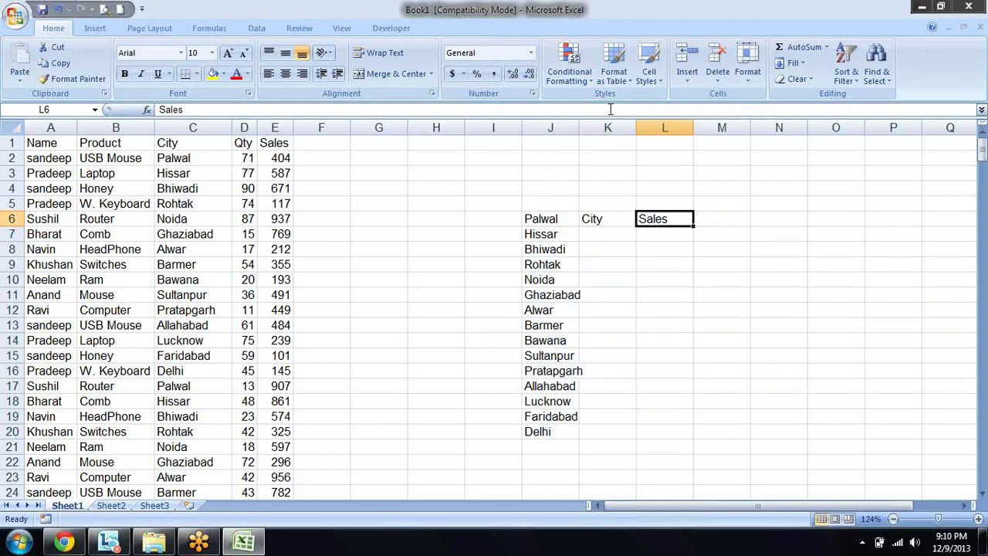
left_click_drag(575, 124, 584, 124)
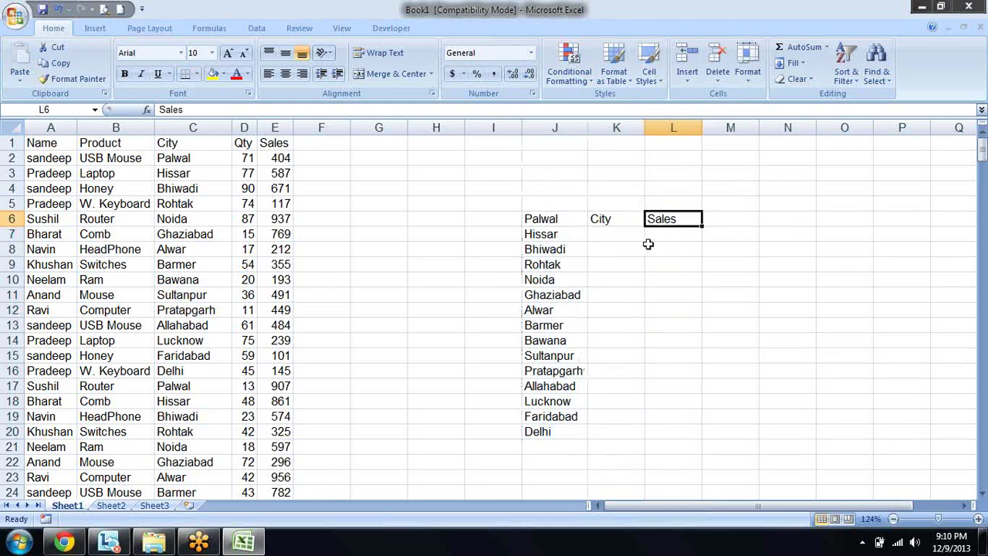
left_click(585, 218)
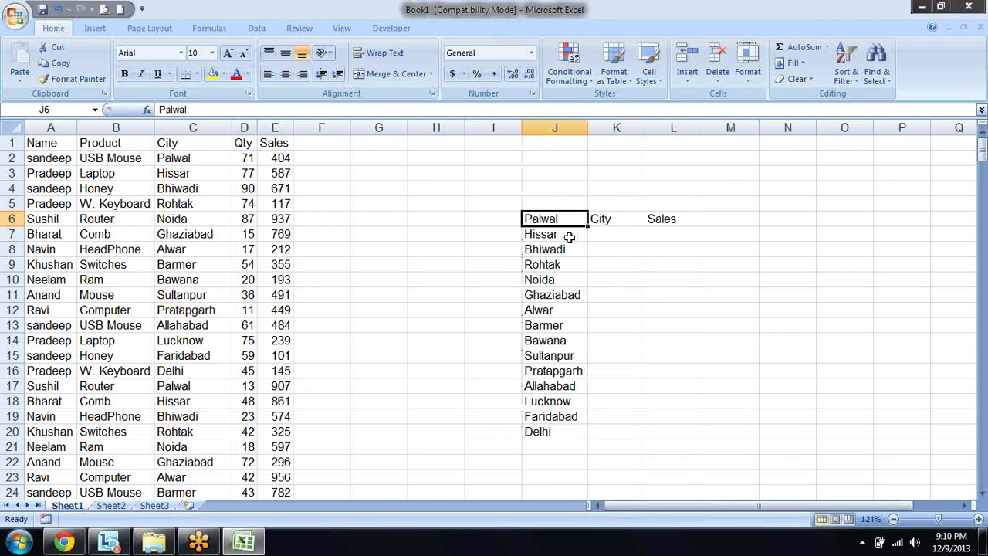
- Select the City and Sales part of the helper block, K7:L20
mouse_move(562, 219)
left_mouse_down()
mouse_move(636, 318)
mouse_move(679, 429)
left_mouse_up()
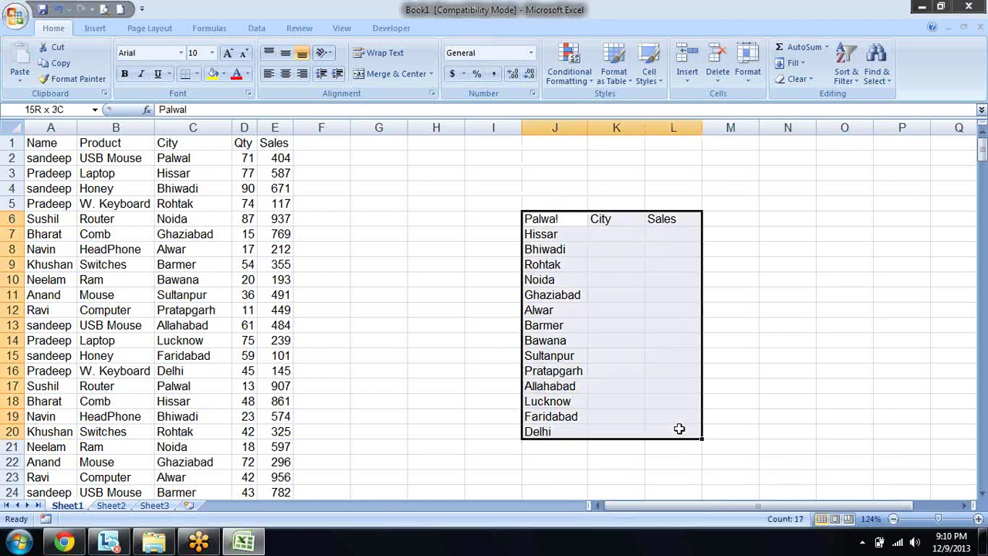
key("Left")
key("Right")
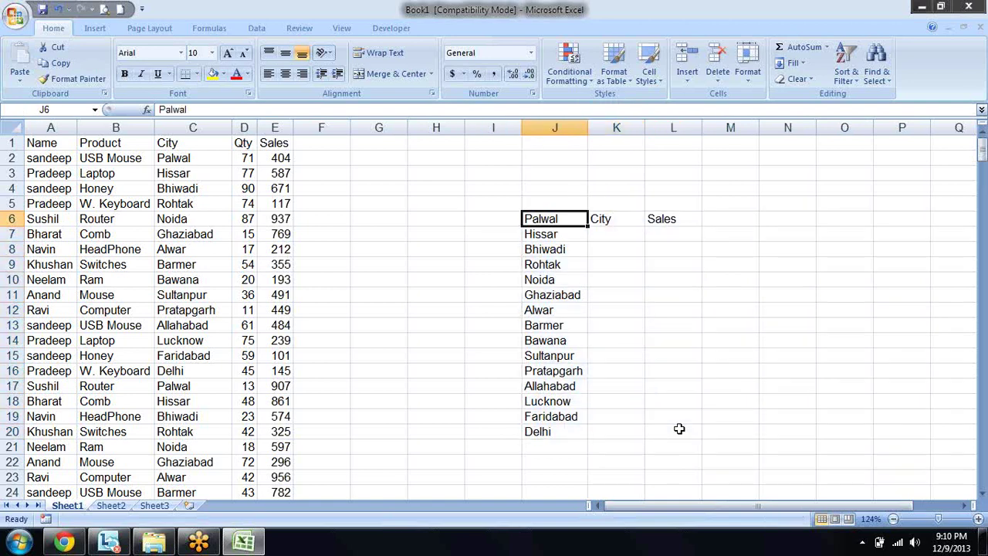
key("Right")
key("Down")
key("shift+Right")
key("shift+Down")
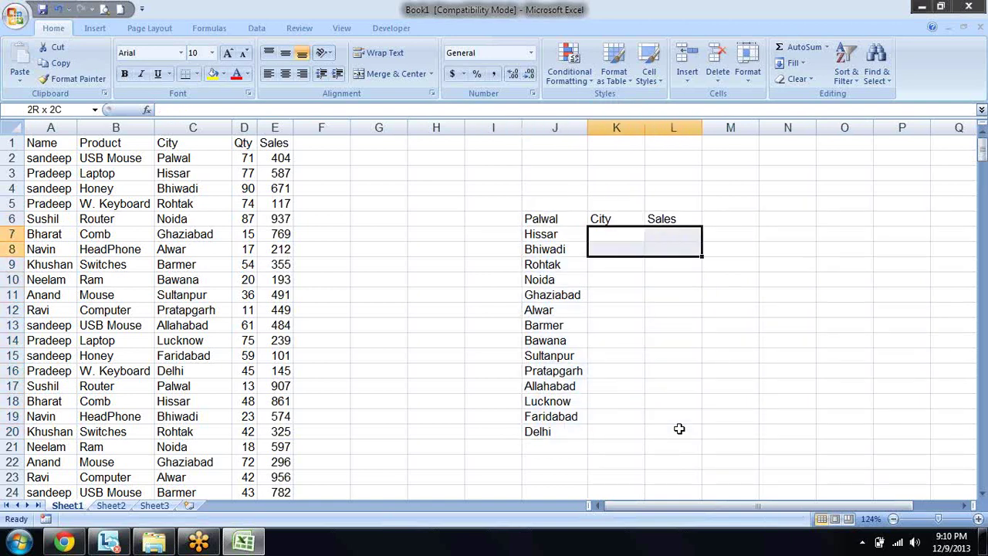
key("shift+Down")
key("shift+Down")
key("shift+Down")
key("shift+Down")
key("shift+Down")
left_click_drag(679, 429, 679, 430)
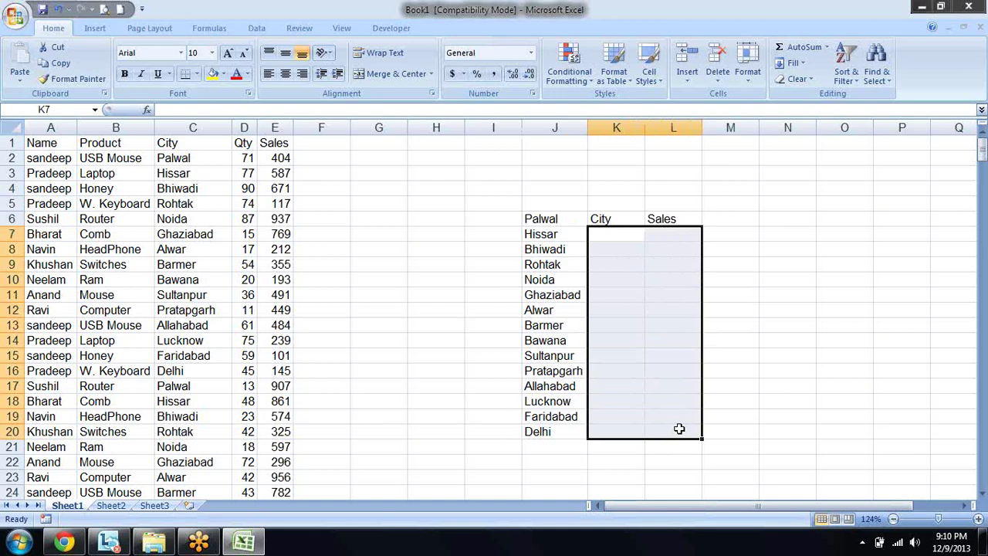
- Select the whole helper block J6:L20 and delete its contents
key("Left")
key("Up")
key("shift+Right")
key("shift+Right")
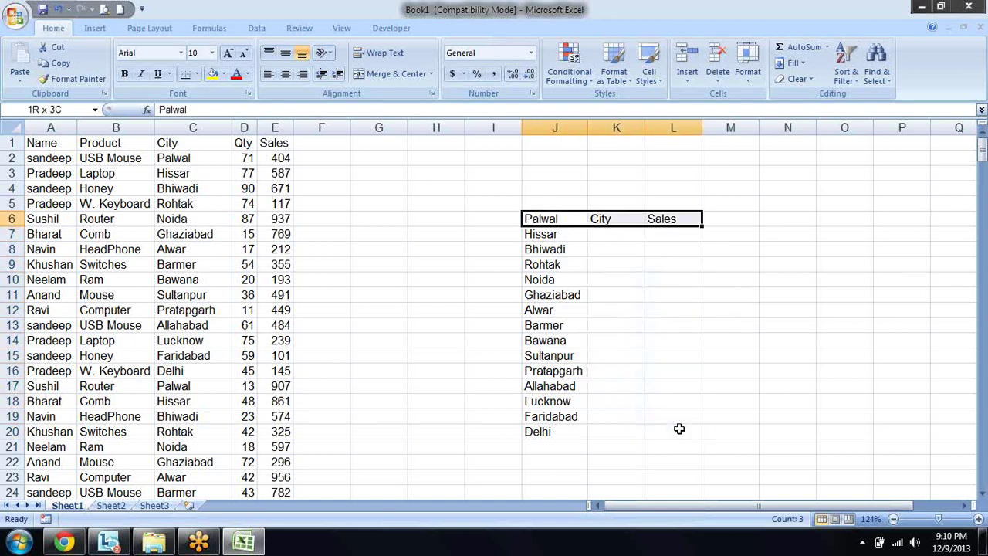
key("shift+Down")
key("shift+Down")
key("shift+Down")
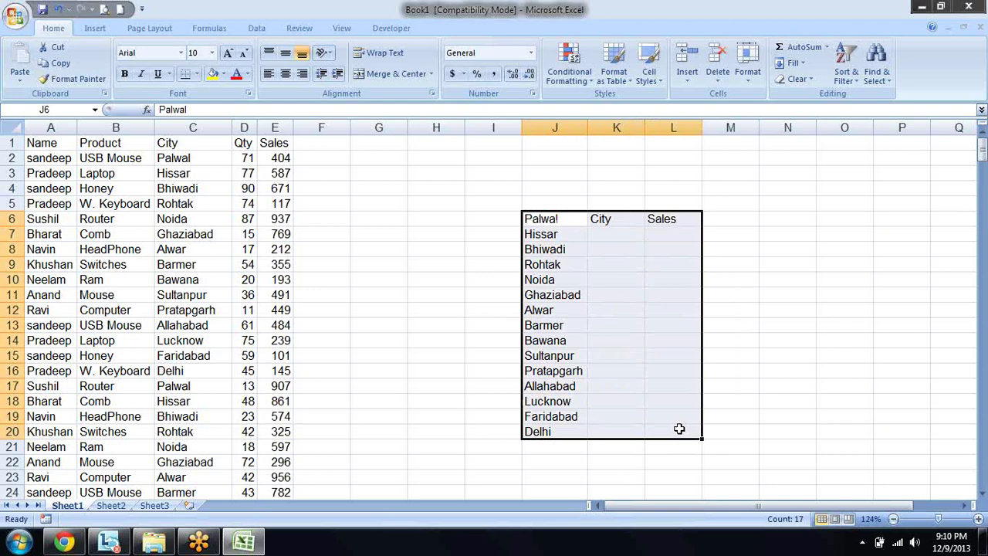
key("Delete")
key("Left")
key("Left")
key("Left")
key("Left")
key("Left")
key("Left")
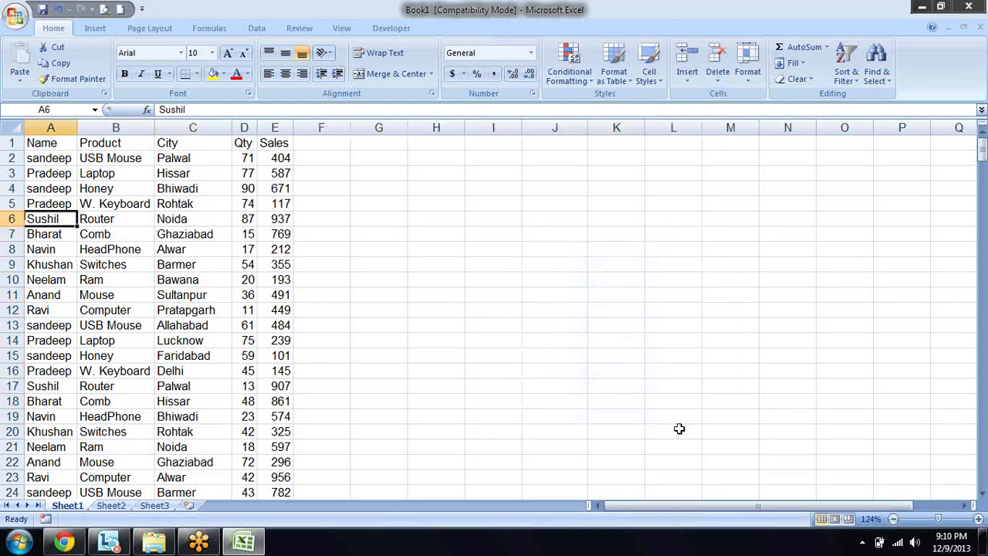
- Select the data range A1:E342 and bring up the Insert tab's PivotTable choices
key("Up")
key("Up")
key("Up")
key("Up")
key("Up")
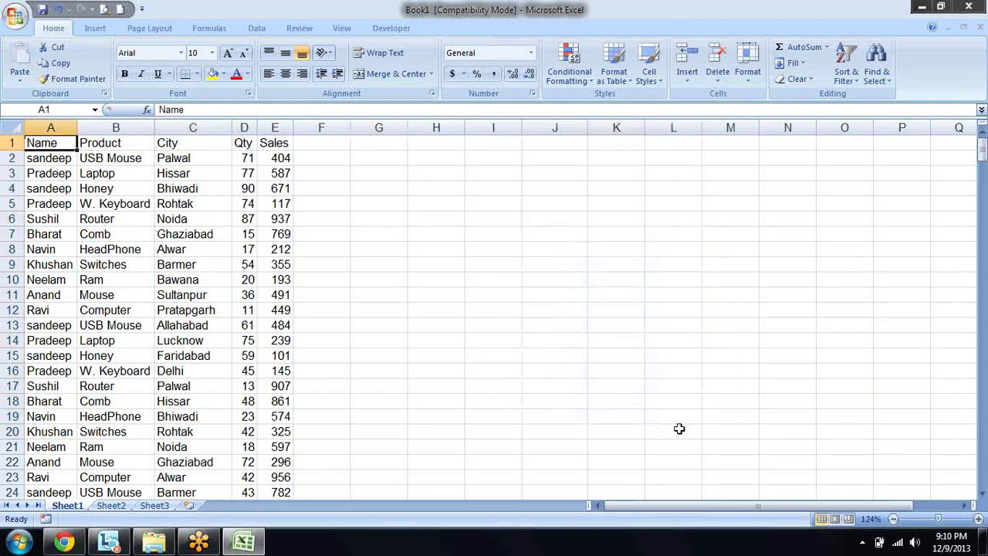
key("ctrl+shift+Right")
key("ctrl+shift+Down")
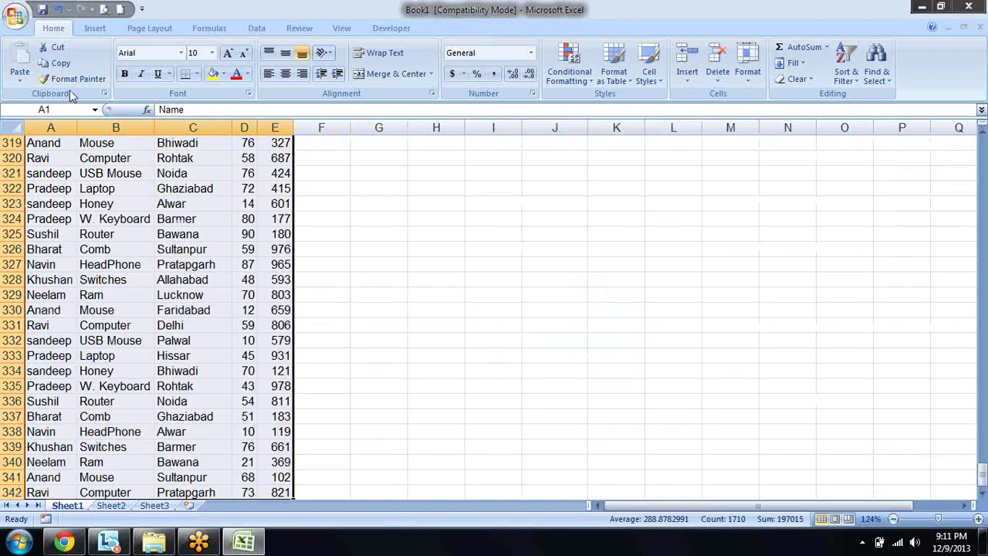
left_click(95, 29)
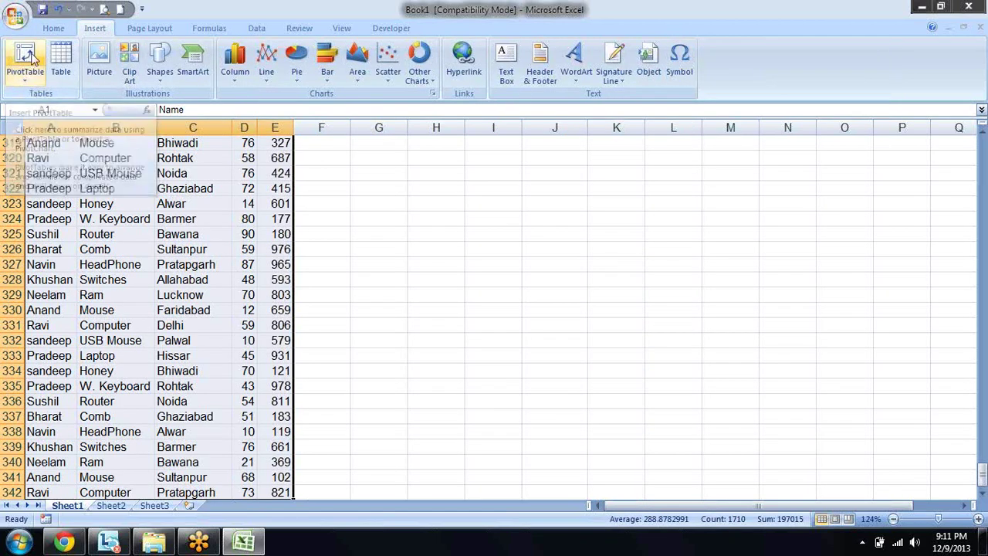
left_click(25, 80)
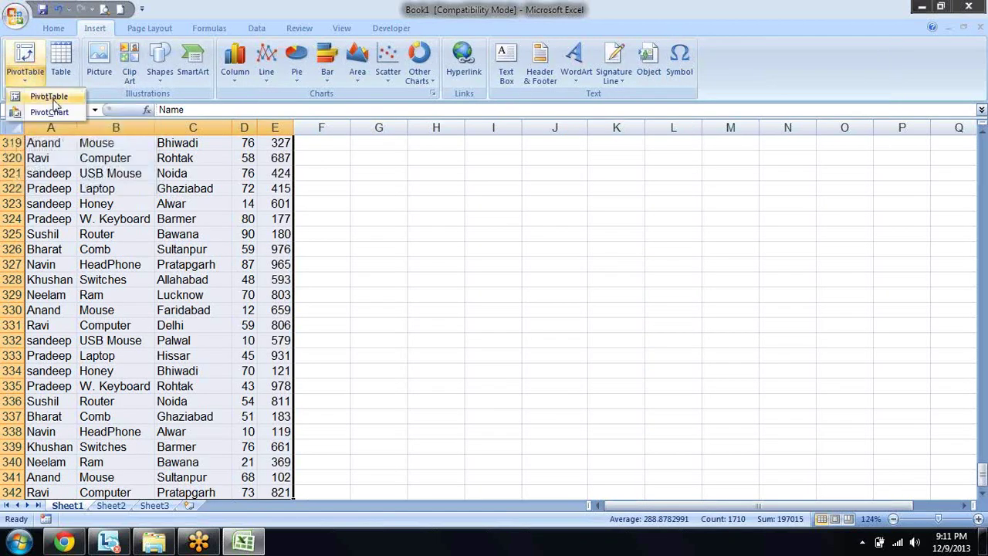
- Create a PivotTable from Sheet1!$A$1:$E$342 on a new worksheet
left_click(49, 97)
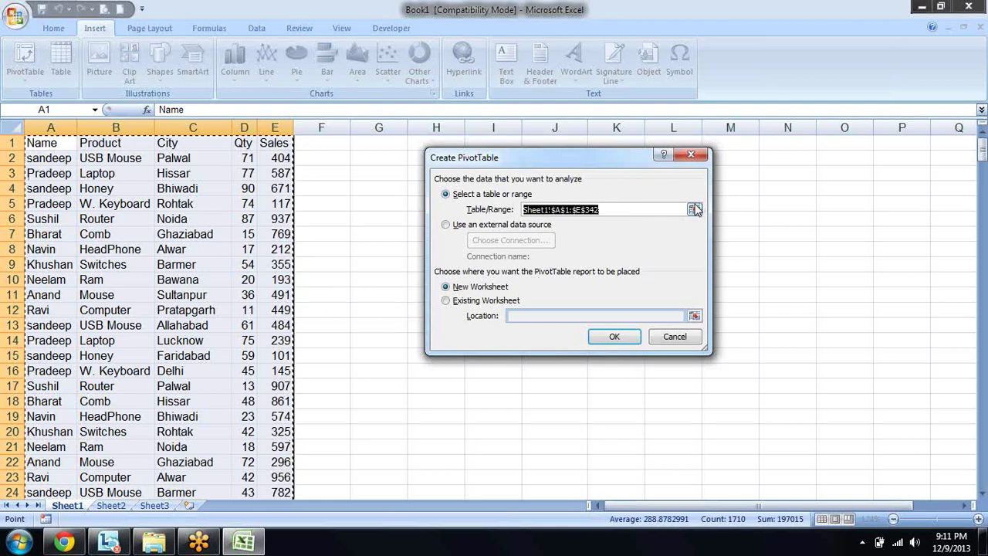
left_click(694, 210)
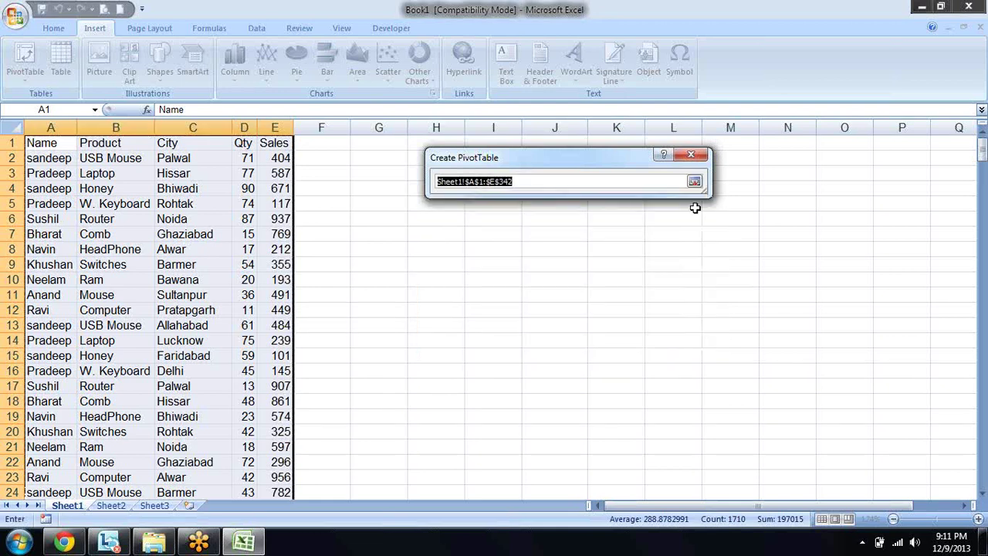
left_click(694, 181)
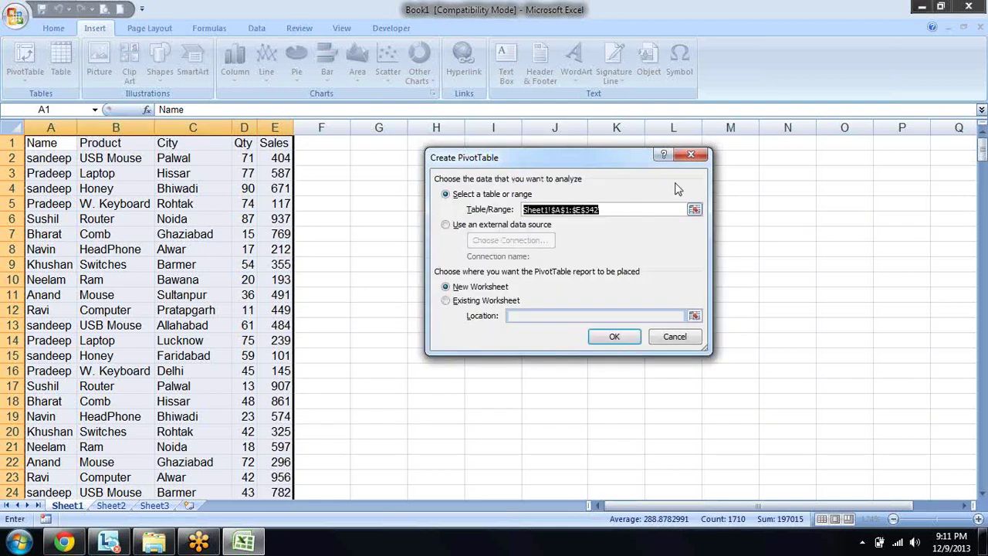
left_click(692, 210)
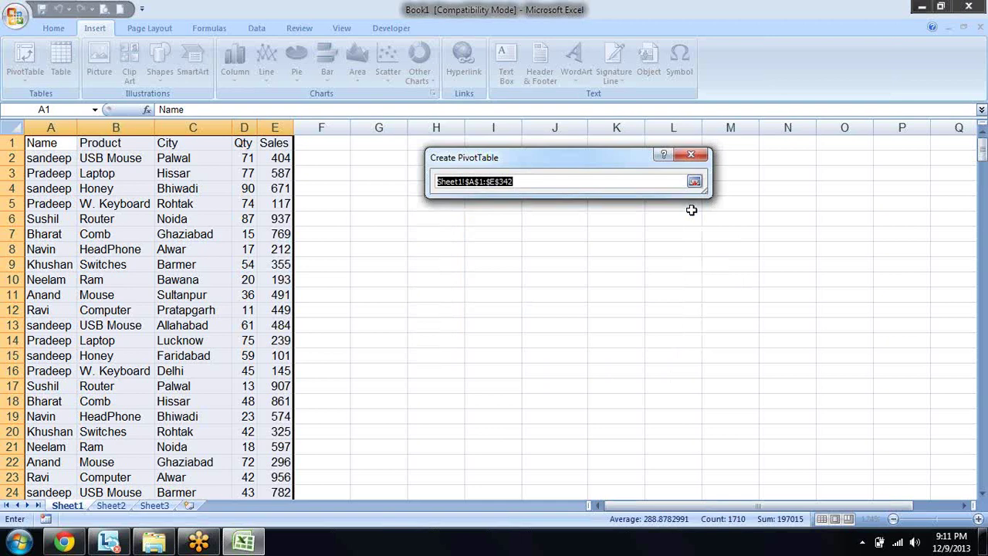
left_click(45, 144)
key("ctrl+shift+Right")
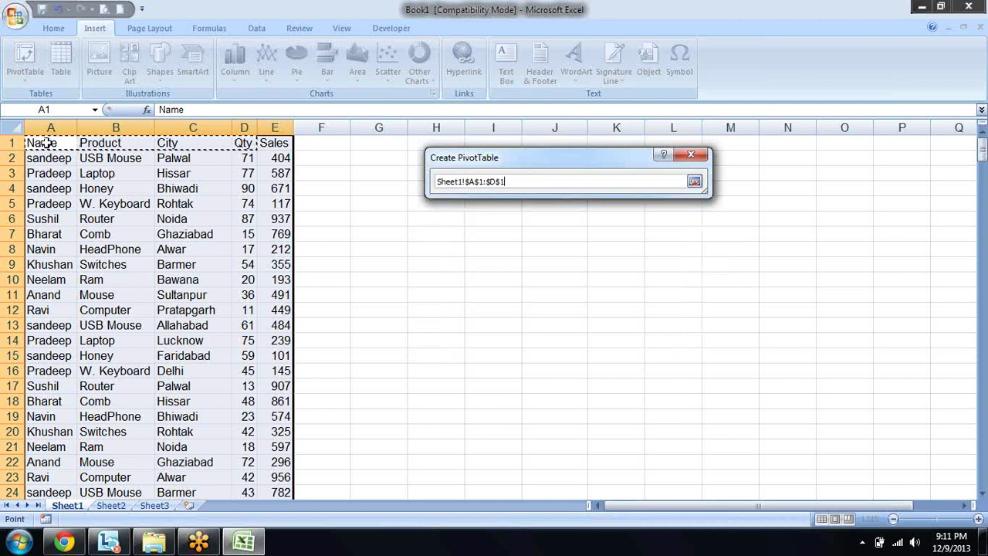
key("ctrl+shift+Down")
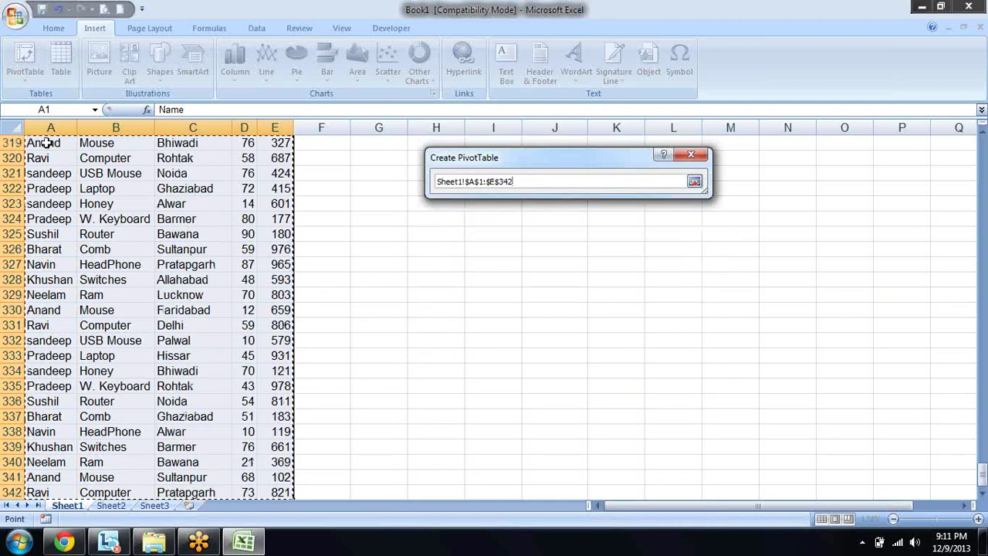
key("Return")
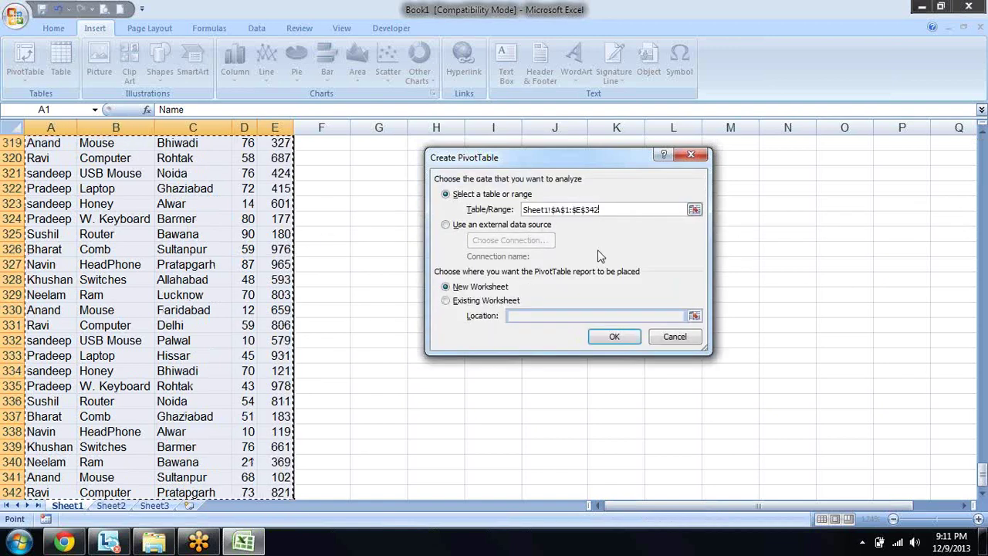
left_click(616, 339)
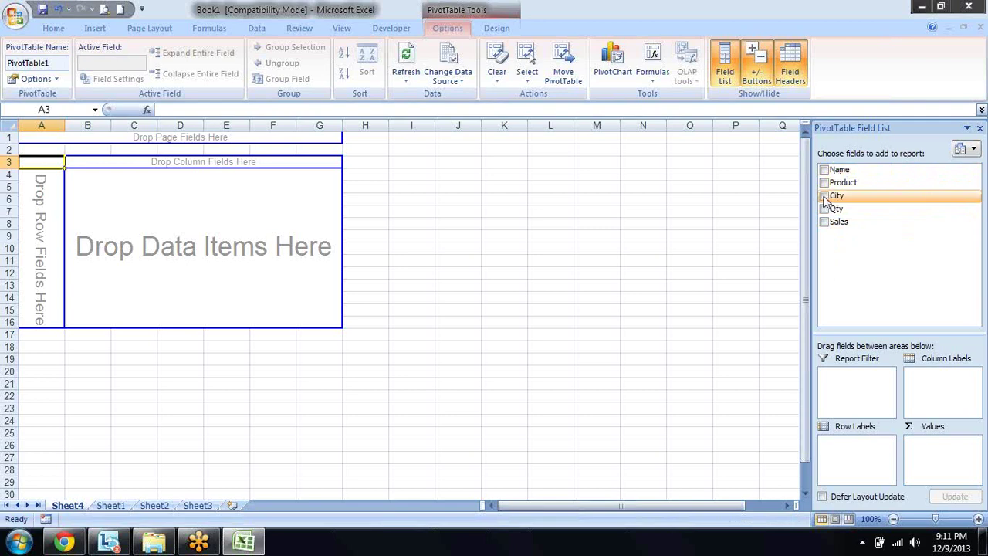
left_click(53, 223)
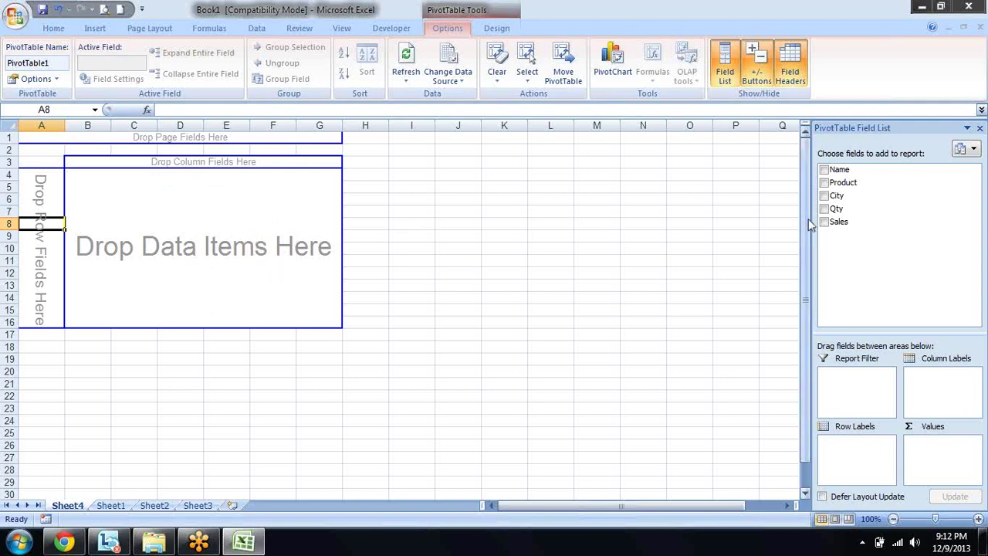
left_click_drag(842, 174, 44, 195)
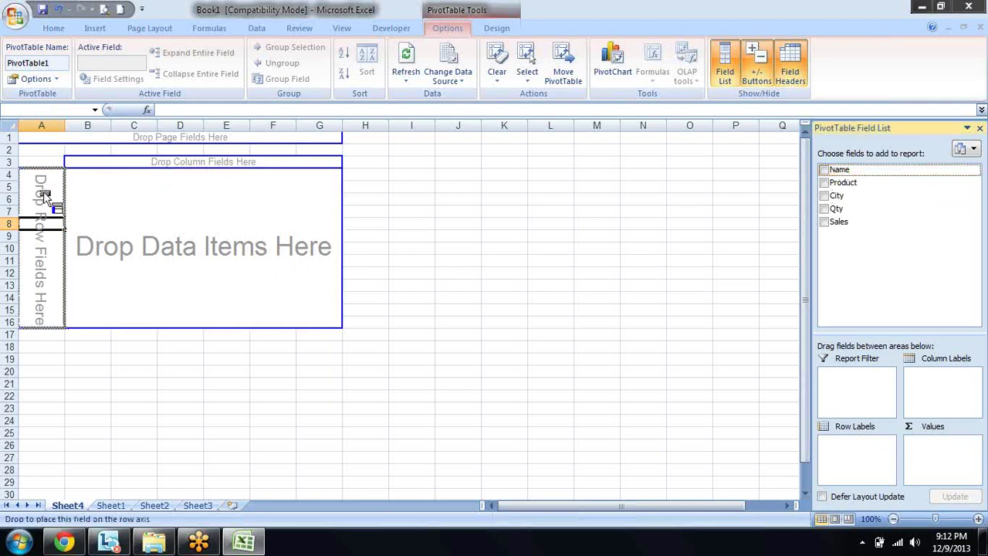
left_click_drag(43, 195, 44, 192)
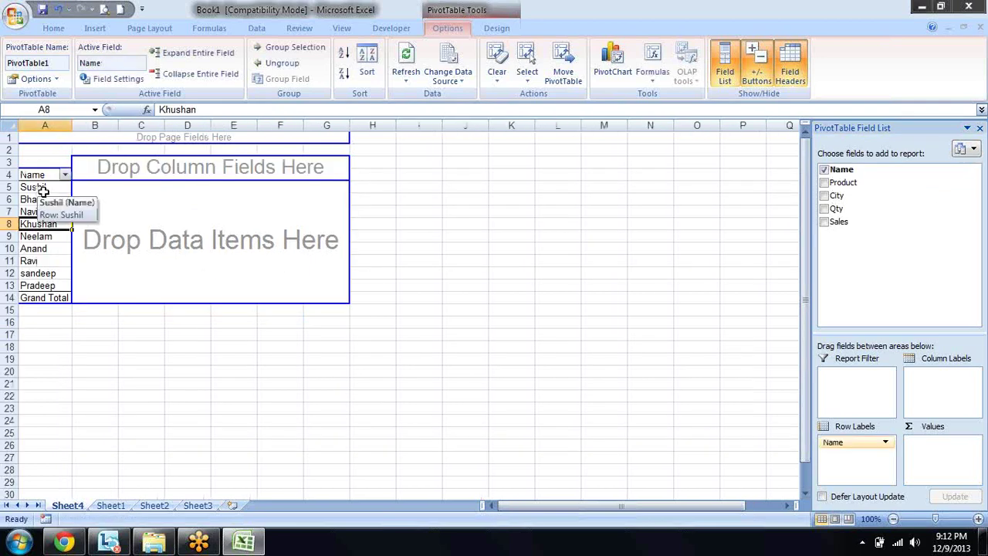
key("ctrl+z")
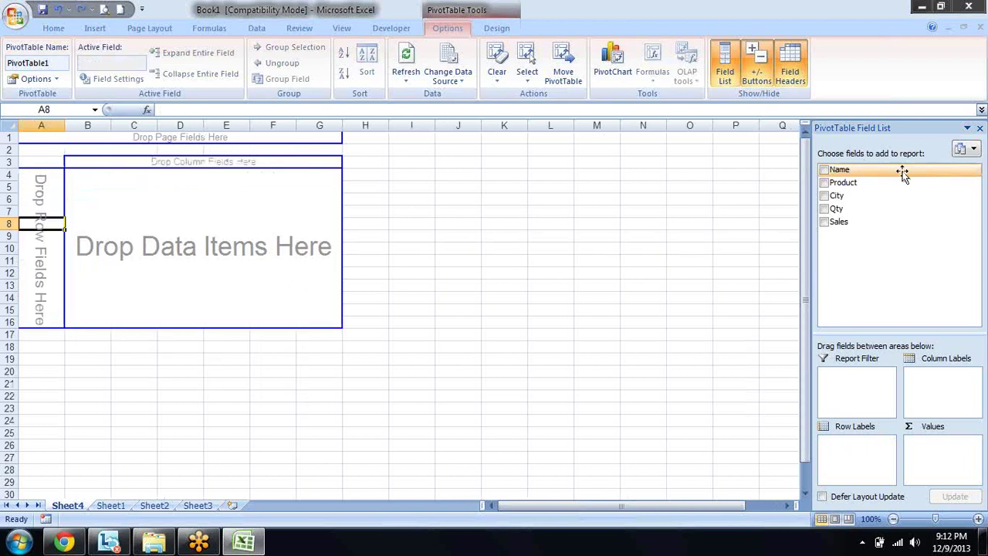
- Put City in Row Labels and Sales in Values as Sum of Sales
left_click(824, 196)
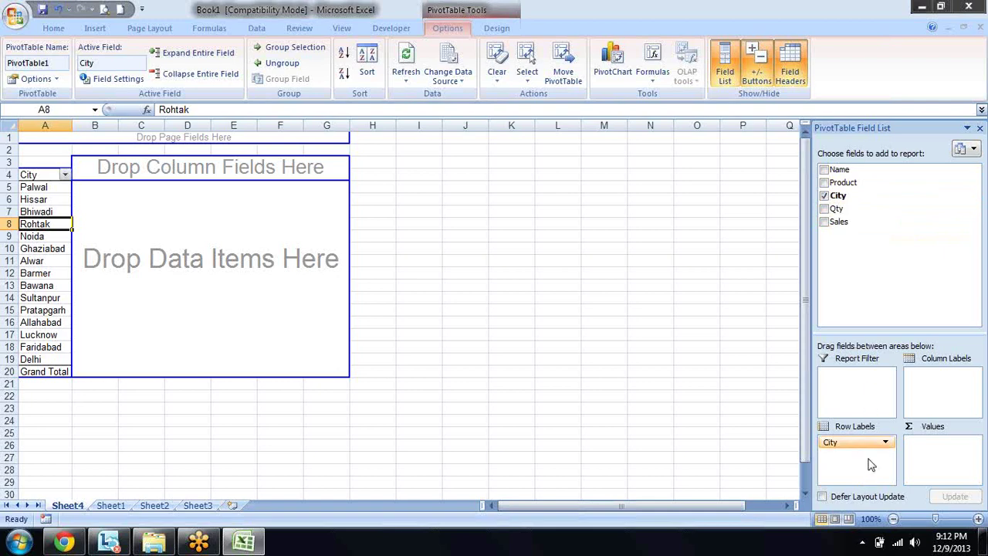
mouse_move(862, 444)
left_mouse_down()
mouse_move(940, 406)
mouse_move(849, 471)
left_mouse_up()
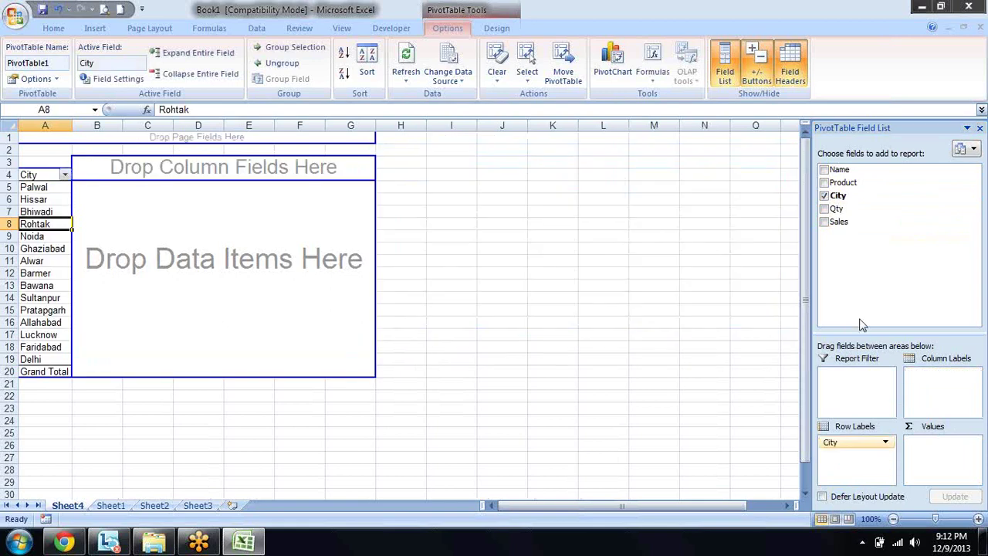
left_click(824, 223)
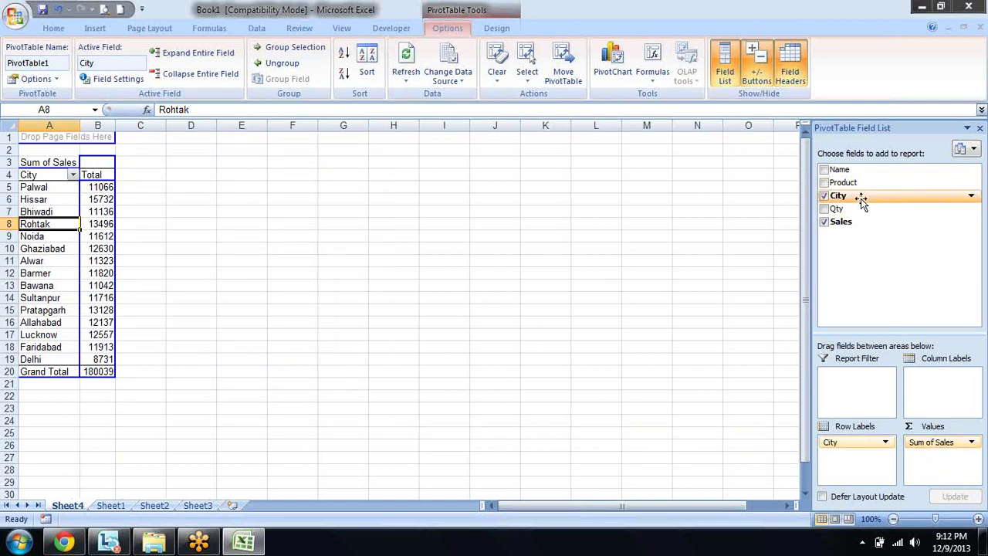
- Add Product under City, then drag it back out of Row Labels
left_click(825, 183)
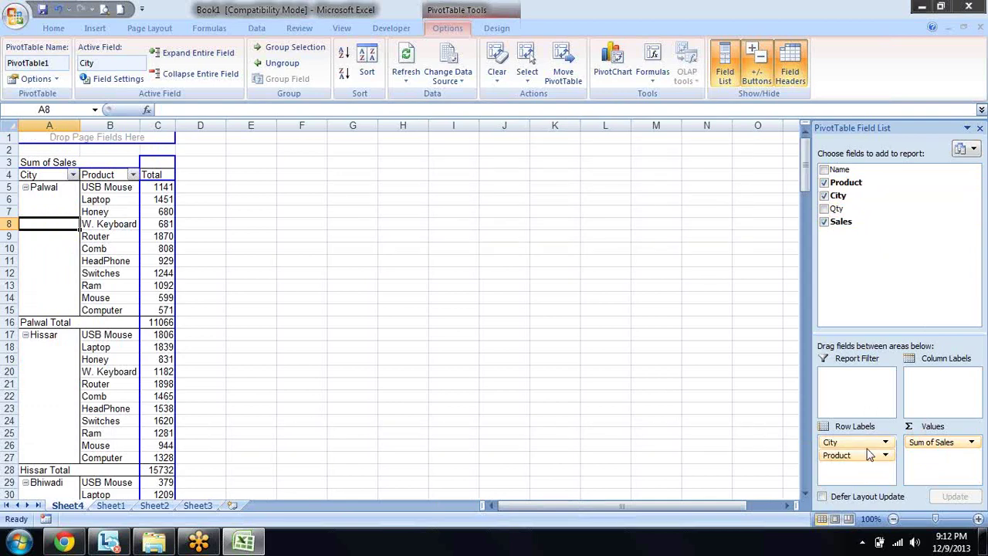
left_click_drag(867, 453, 731, 324)
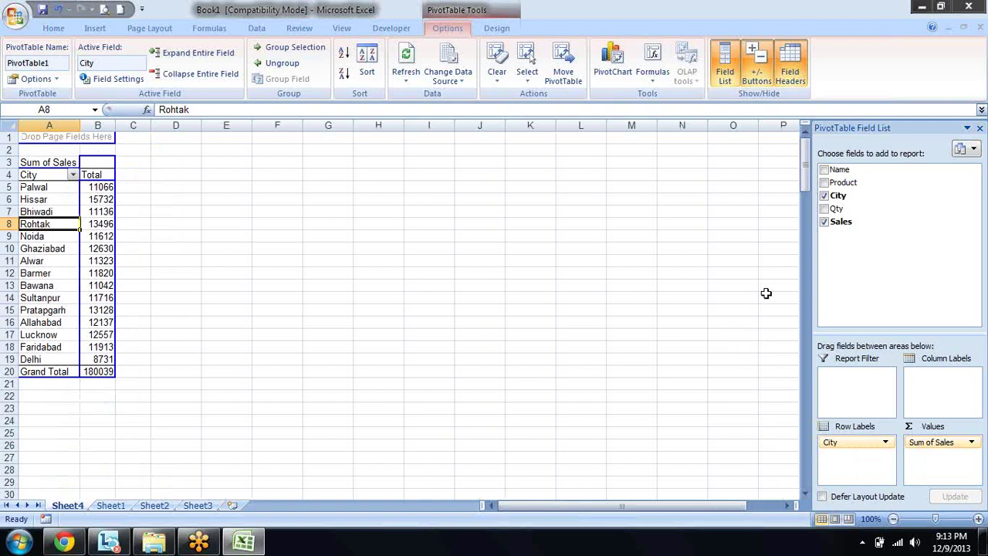
key("Up")
key("Up")
key("Up")
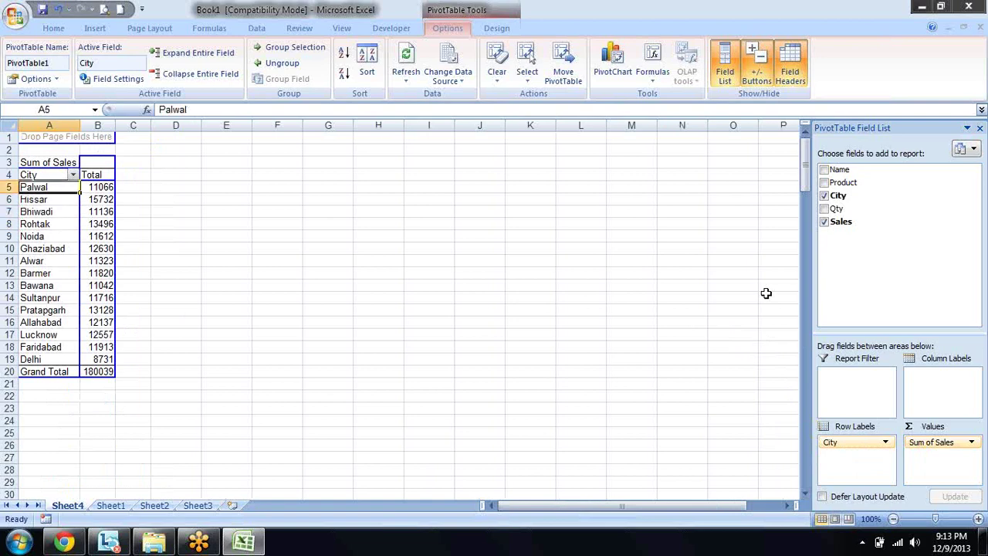
key("Down")
key("Down")
key("Down")
key("Down")
key("Down")
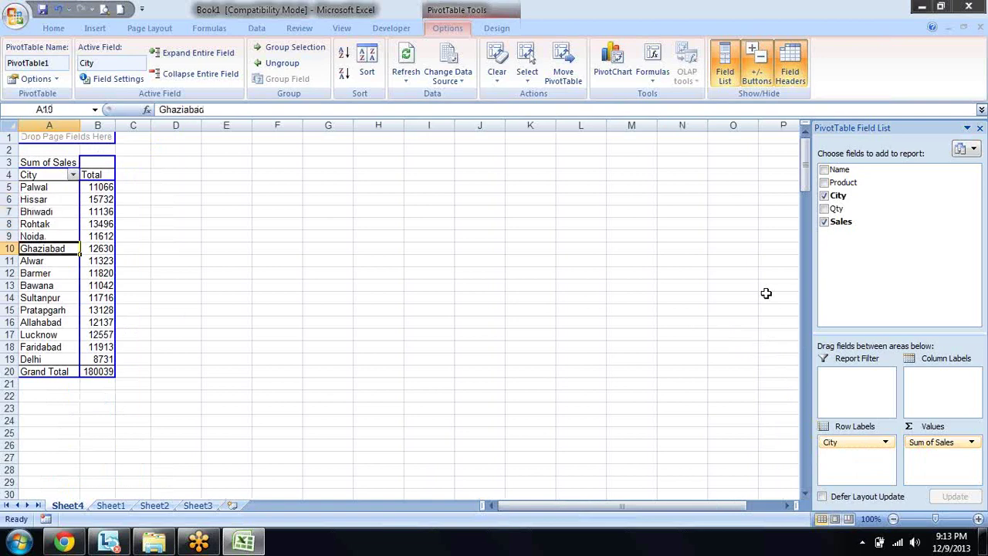
key("Down")
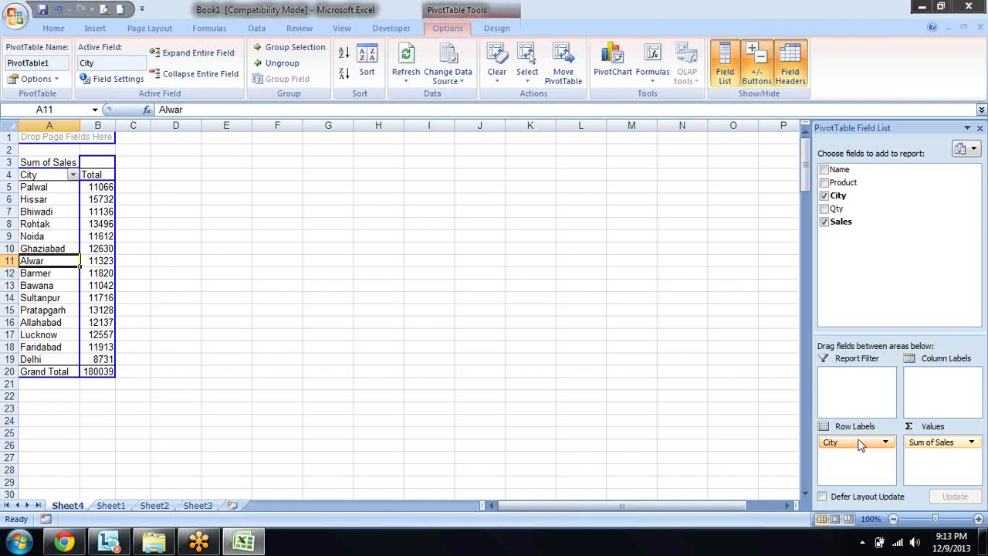
- Move City to Column Labels and add Name as the row field
left_click_drag(858, 441, 943, 379)
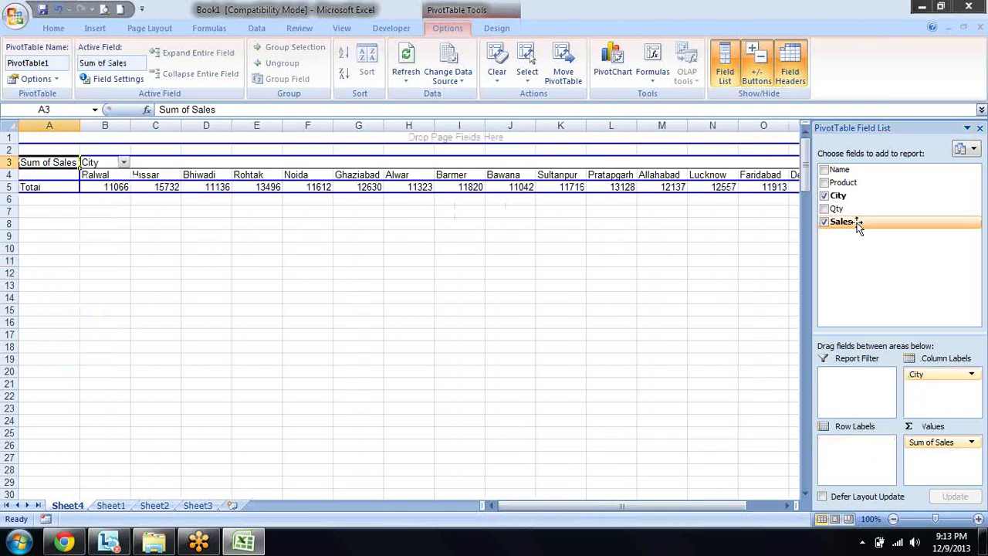
left_click_drag(837, 168, 855, 454)
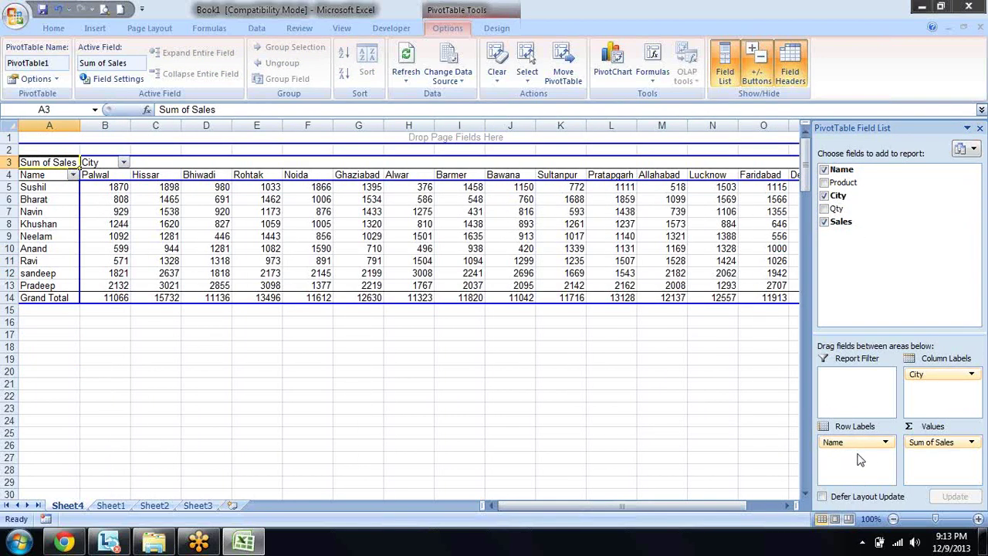
key("Down")
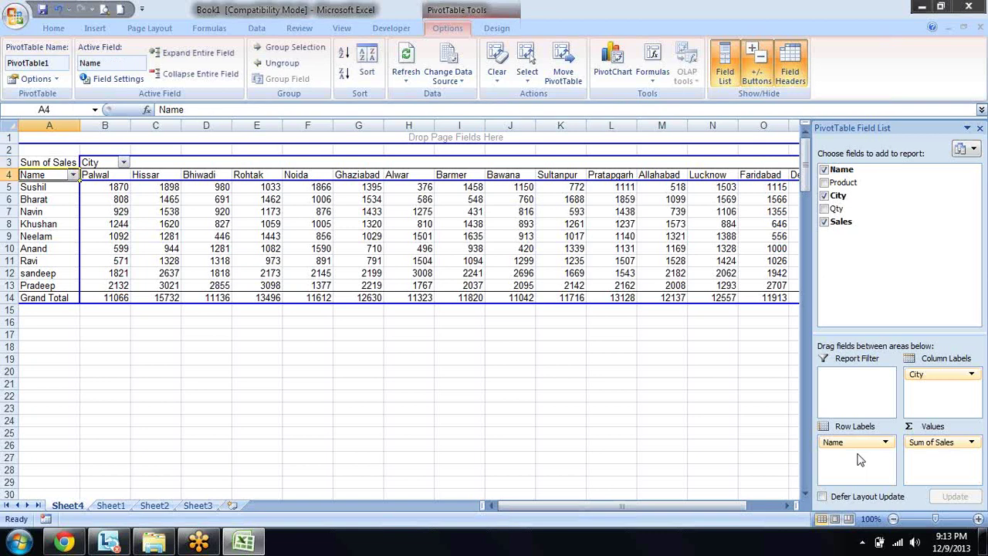
key("Down")
key("Up")
- Move Name into Column Labels, nested beneath City
left_click_drag(732, 174, 716, 366)
key("Right")
key("Right")
key("Right")
key("Right")
key("Right")
key("Right")
key("Right")
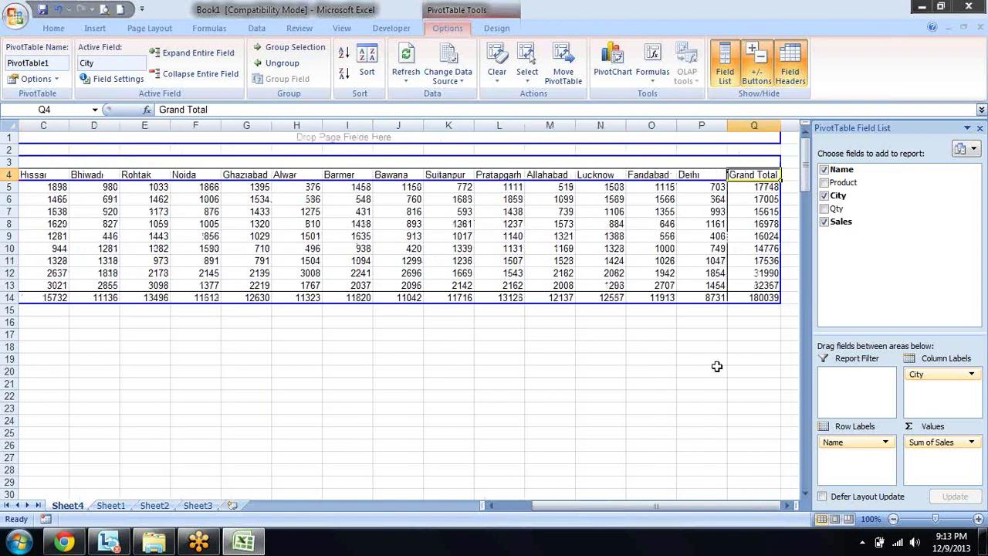
key("Right")
key("Right")
key("Left")
key("Left")
key("Left")
key("Left")
key("Left")
key("Left")
key("Left")
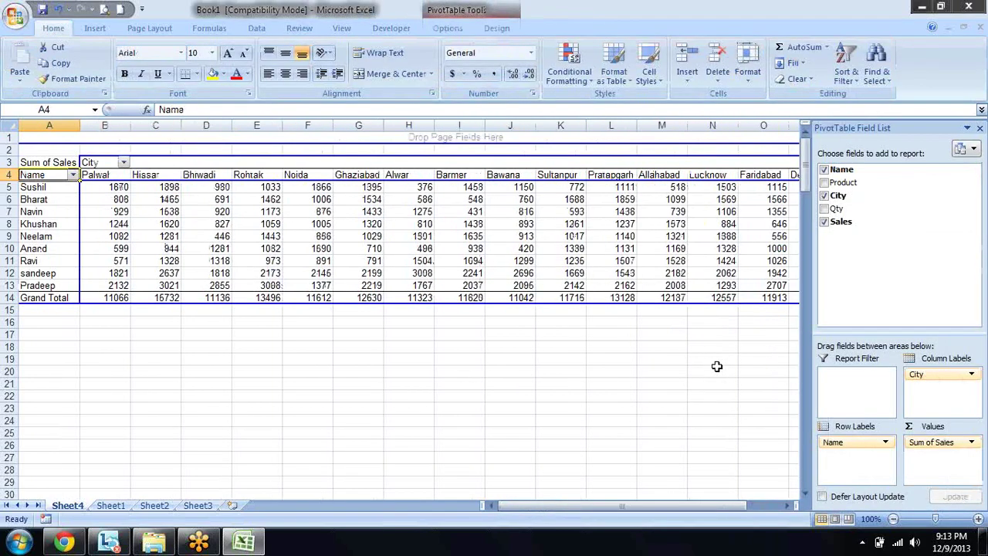
key("Right")
key("Right")
key("Right")
key("Left")
key("Left")
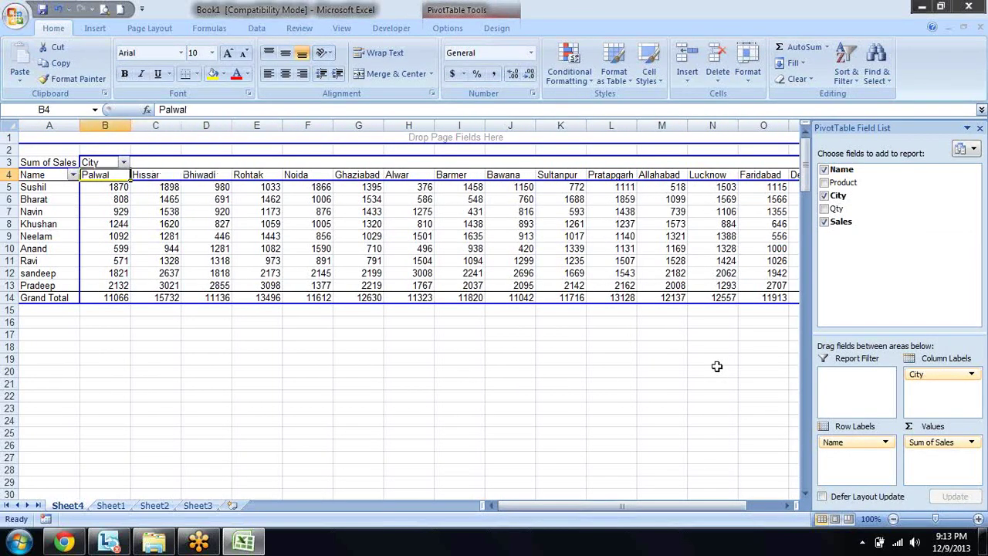
key("Left")
key("Down")
key("Down")
key("Up")
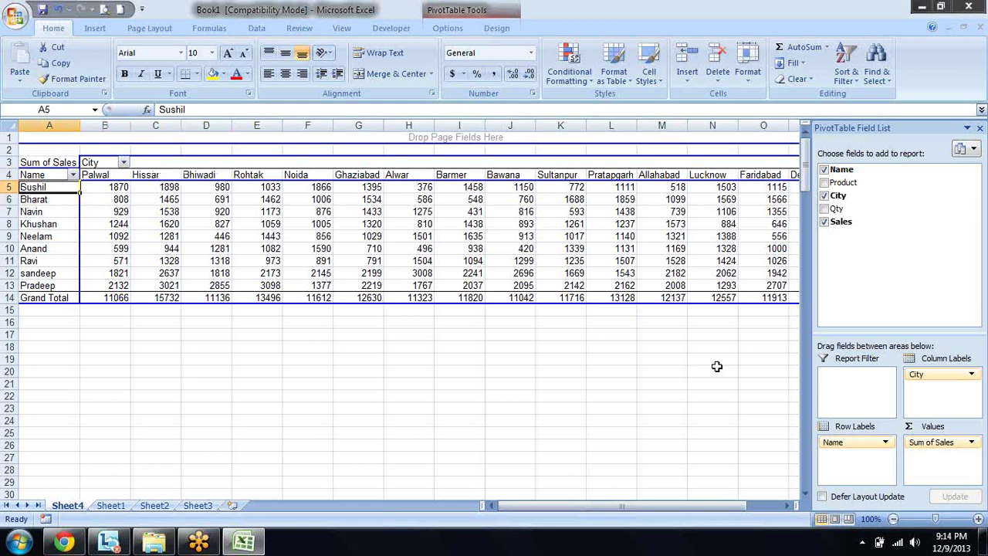
key("Down")
key("Down")
key("shift+Down")
key("shift+Down")
key("shift+Down")
key("Up")
key("Up")
key("shift+Down")
key("shift+Down")
key("shift+Down")
key("shift+Down")
key("Down")
key("Down")
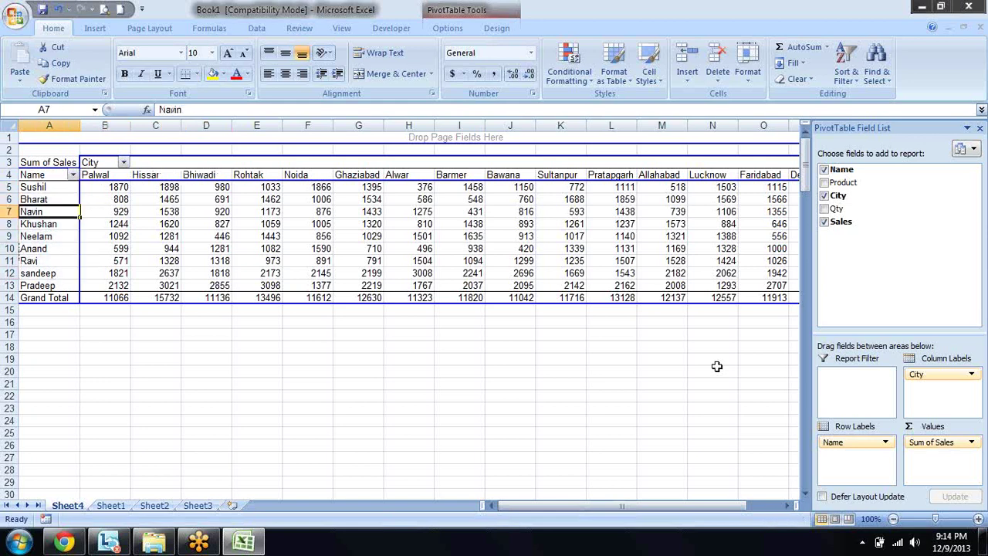
key("Down")
key("Down")
key("Down")
key("Down")
key("Down")
key("Down")
key("Up")
key("Up")
key("Up")
key("Up")
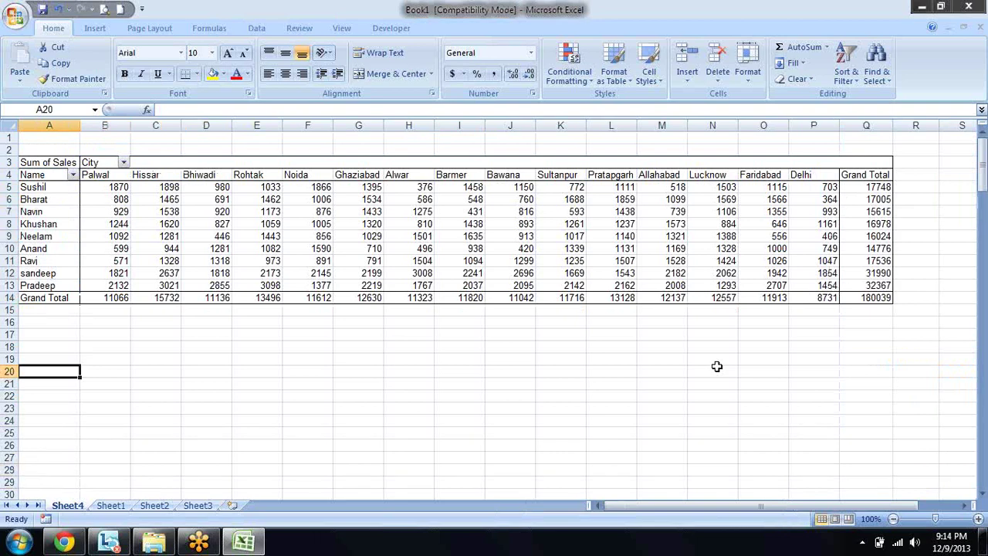
key("Up")
key("Up")
key("Up")
key("Up")
key("Up")
key("Up")
key("Up")
key("Up")
key("Up")
key("Down")
key("Down")
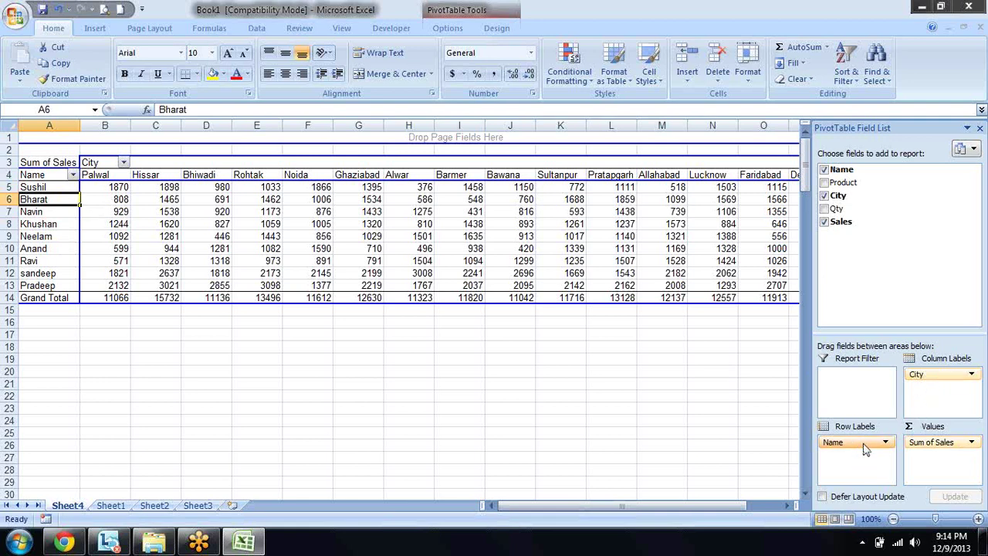
mouse_move(865, 444)
left_mouse_down()
mouse_move(944, 398)
mouse_move(867, 468)
left_mouse_up()
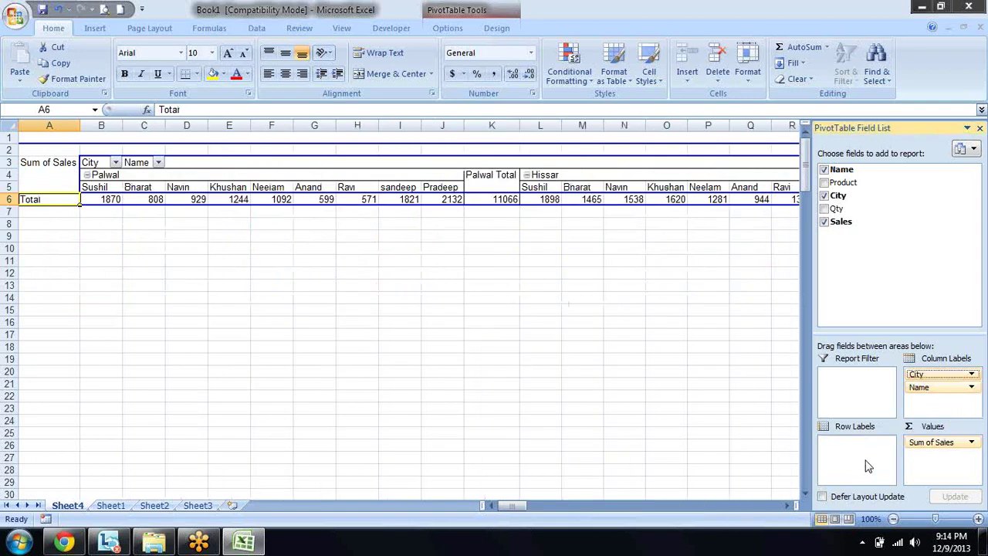
- Move City to Row Labels, keeping Name across the columns, and review per-city sales
left_click_drag(868, 466, 870, 468)
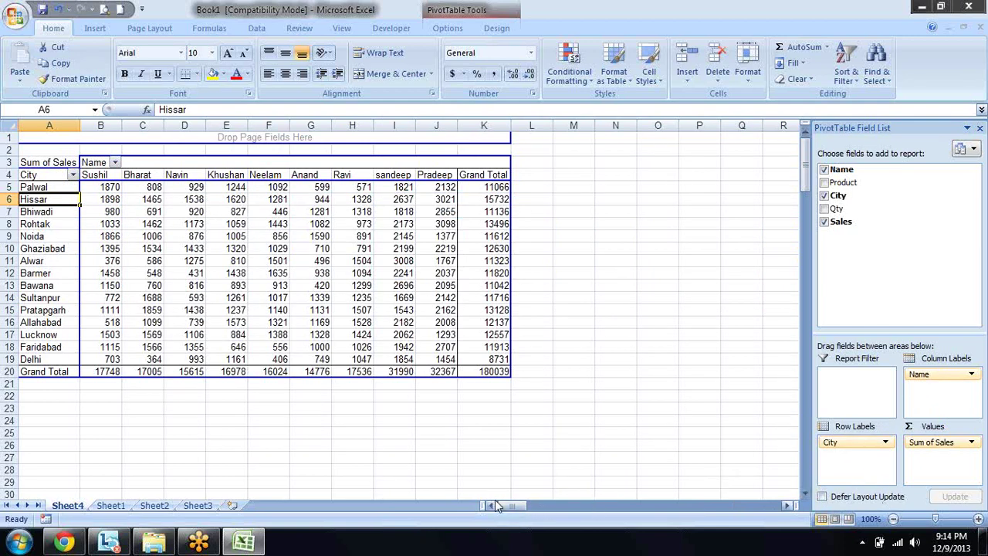
key("Right")
key("Up")
key("Up")
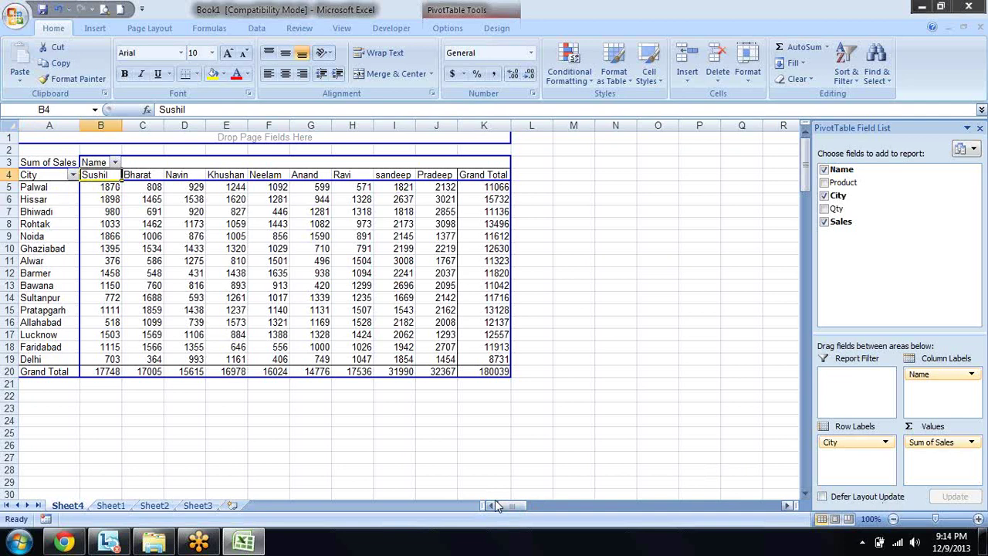
key("Right")
key("Right")
key("Left")
key("Left")
key("Down")
key("Down")
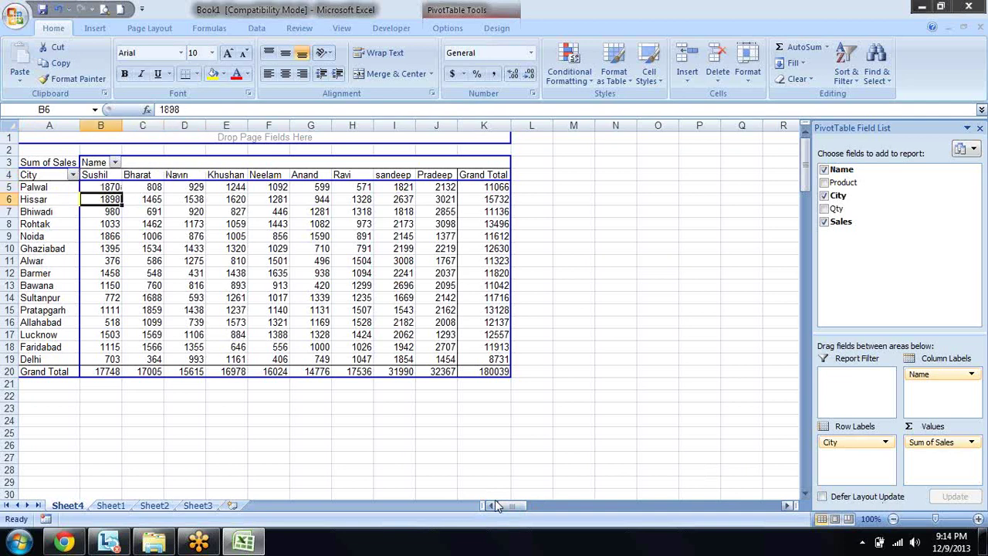
key("Left")
key("Right")
key("Down")
key("Down")
key("Down")
key("Down")
key("Down")
key("Down")
key("Down")
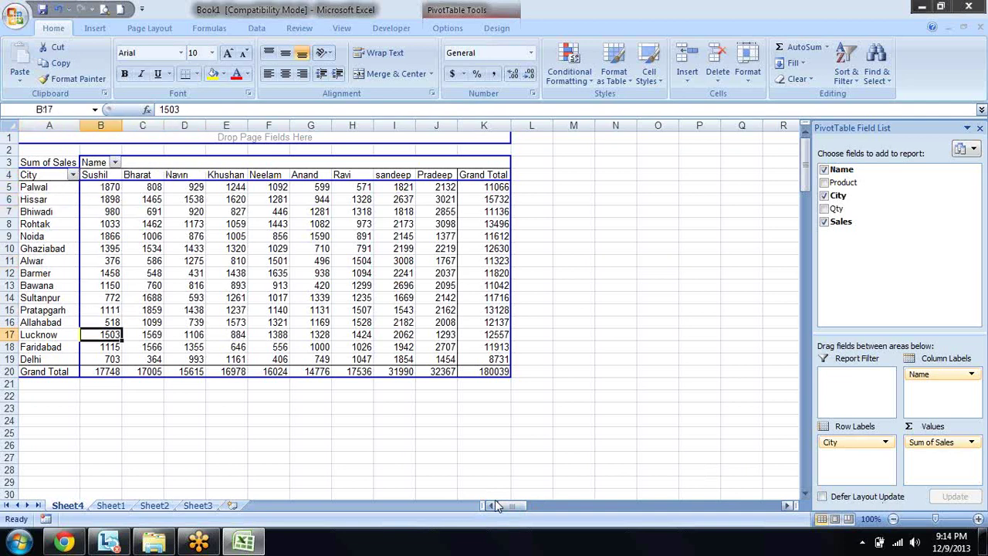
key("Right")
key("Up")
key("Up")
key("Up")
key("Up")
key("Up")
key("Up")
key("Up")
key("Up")
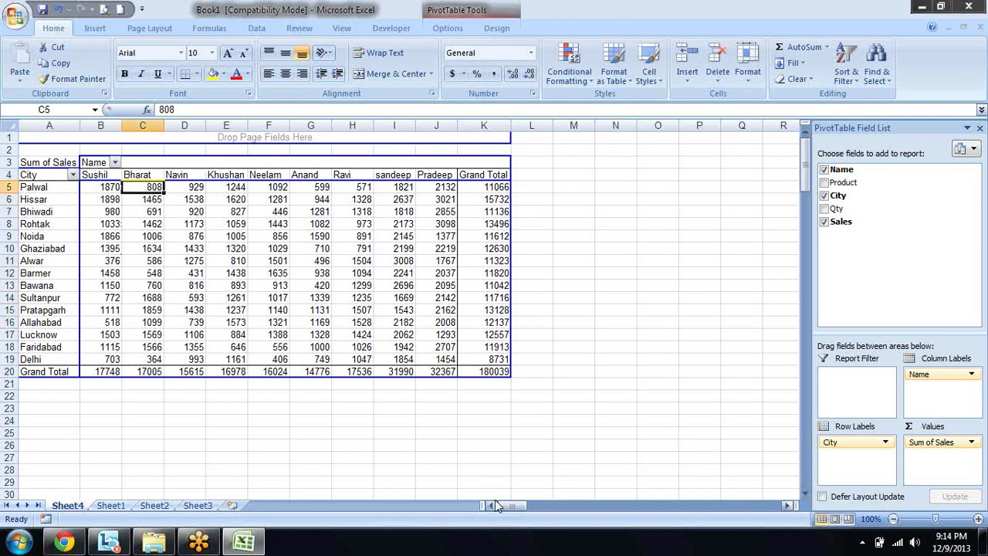
key("Right")
key("Right")
key("Right")
key("Right")
key("Right")
key("Right")
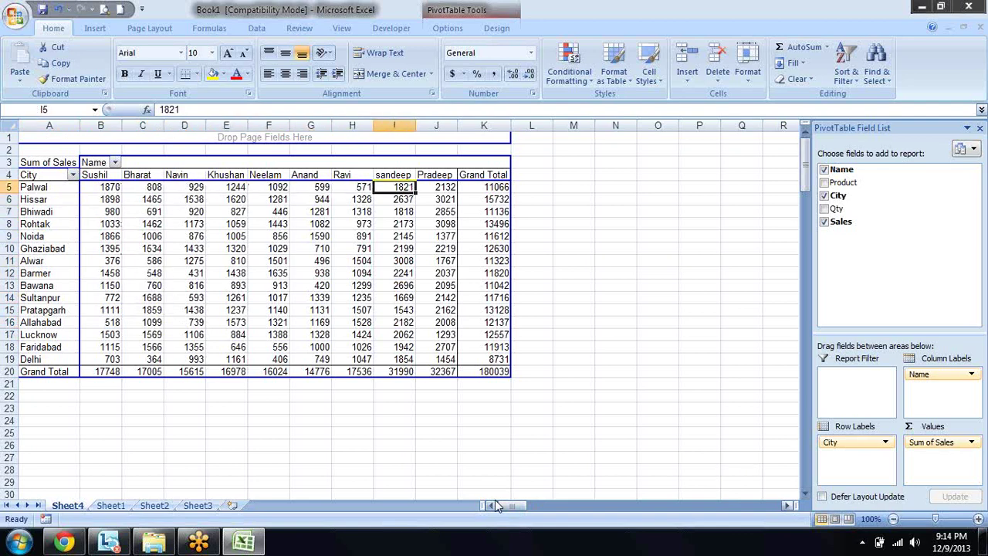
key("Right")
key("Left")
key("Left")
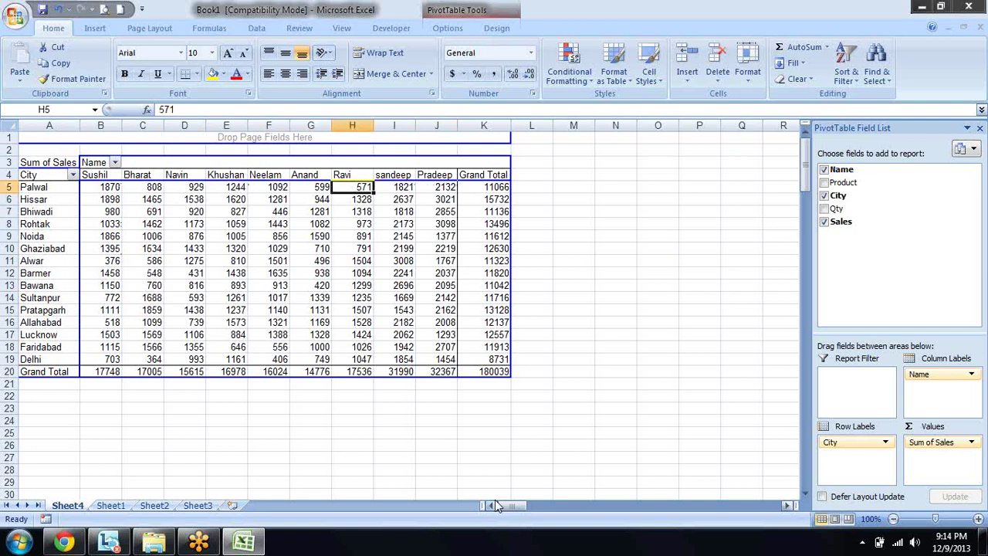
key("Right")
key("Right")
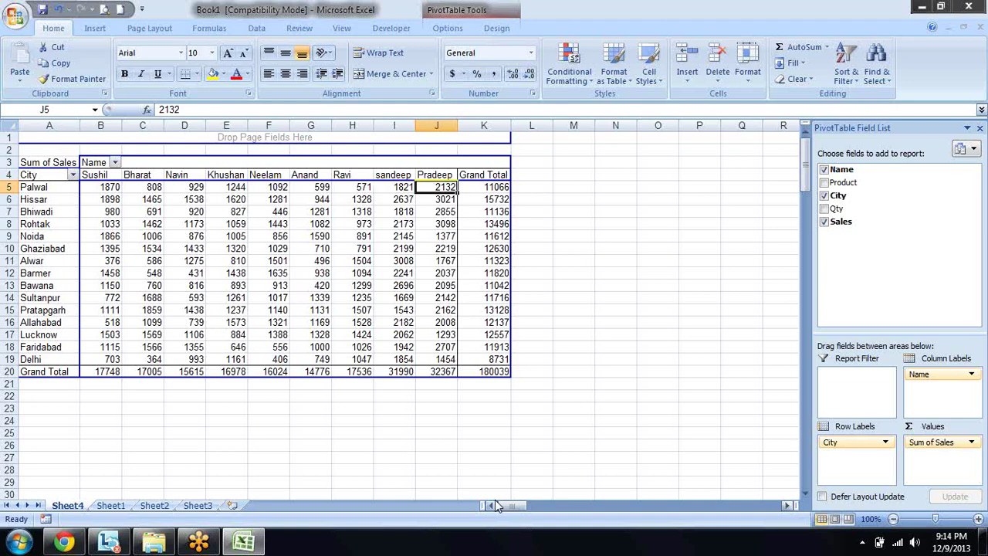
key("Right")
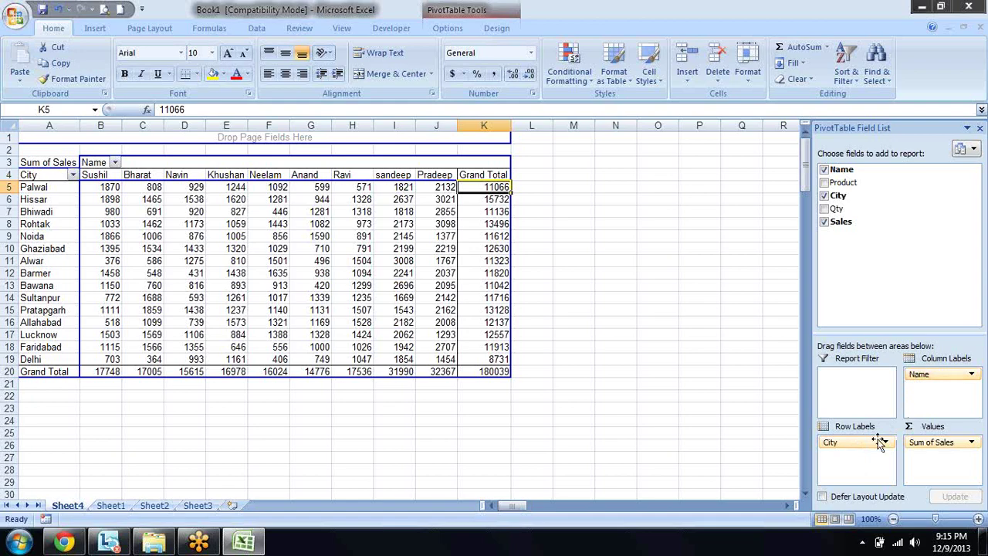
- Move Name into Row Labels above City so each name gets a subtotal
left_click_drag(936, 373, 865, 442)
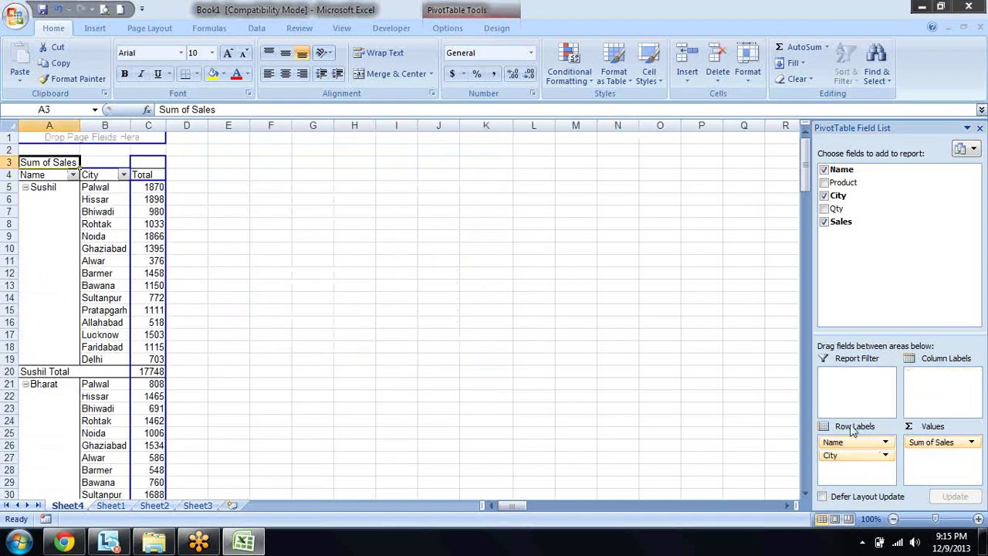
key("Down")
key("Down")
key("Down")
key("Down")
key("Down")
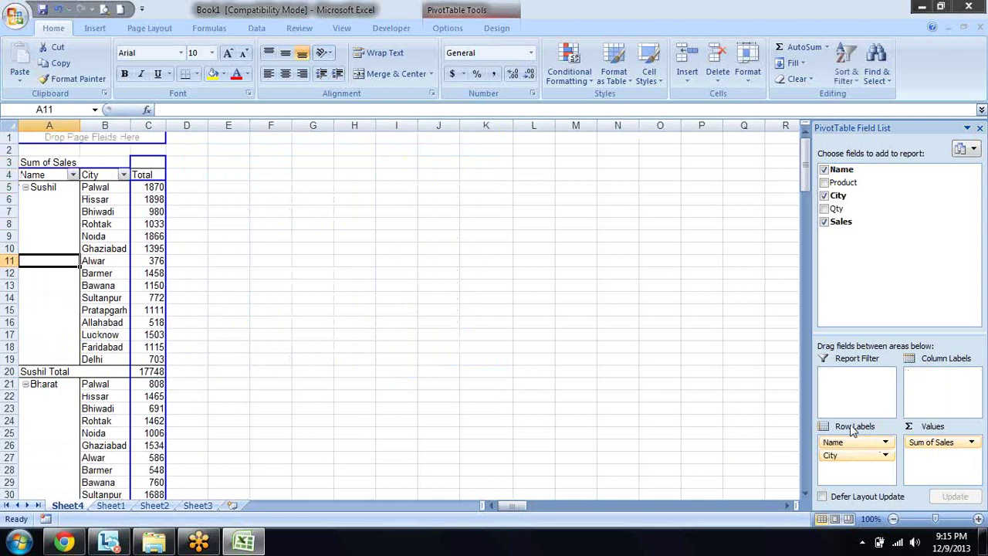
key("Down")
key("Down")
key("Up")
key("Up")
key("Up")
key("Up")
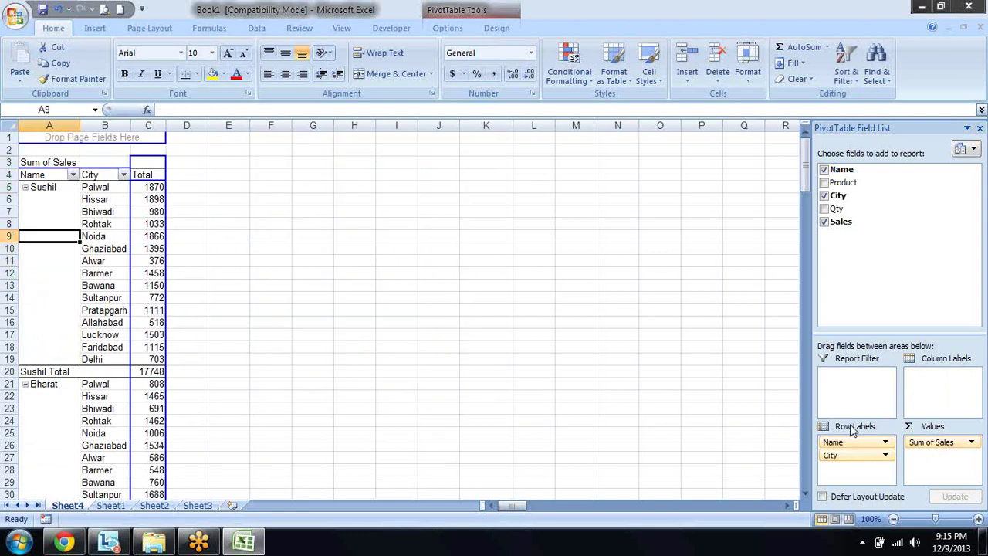
key("Up")
key("Up")
key("Up")
key("Up")
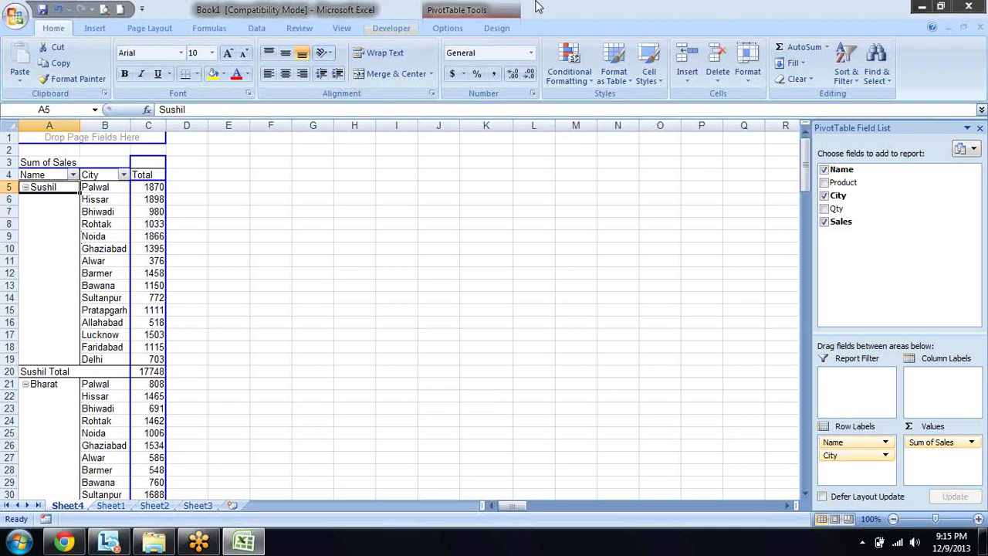
left_click(468, 9)
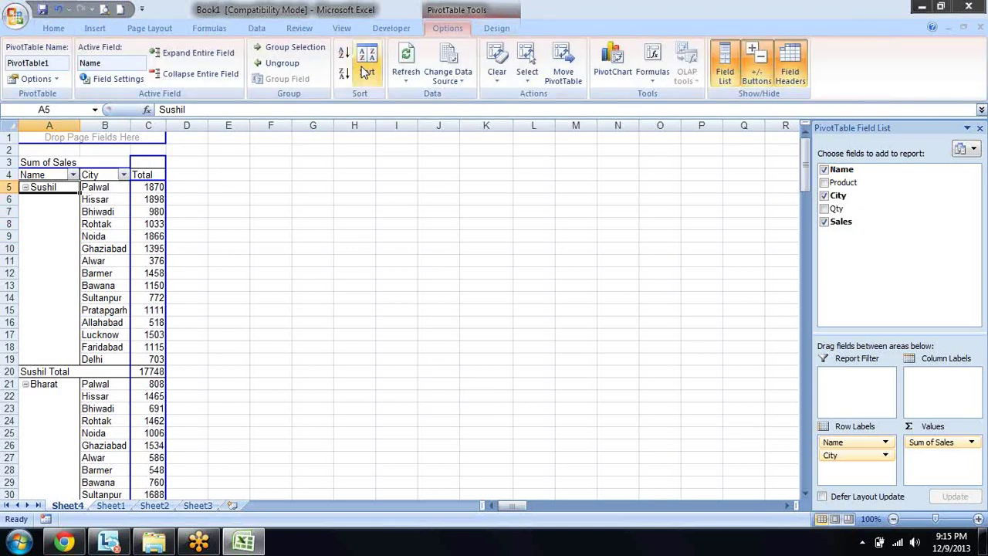
left_click(34, 79)
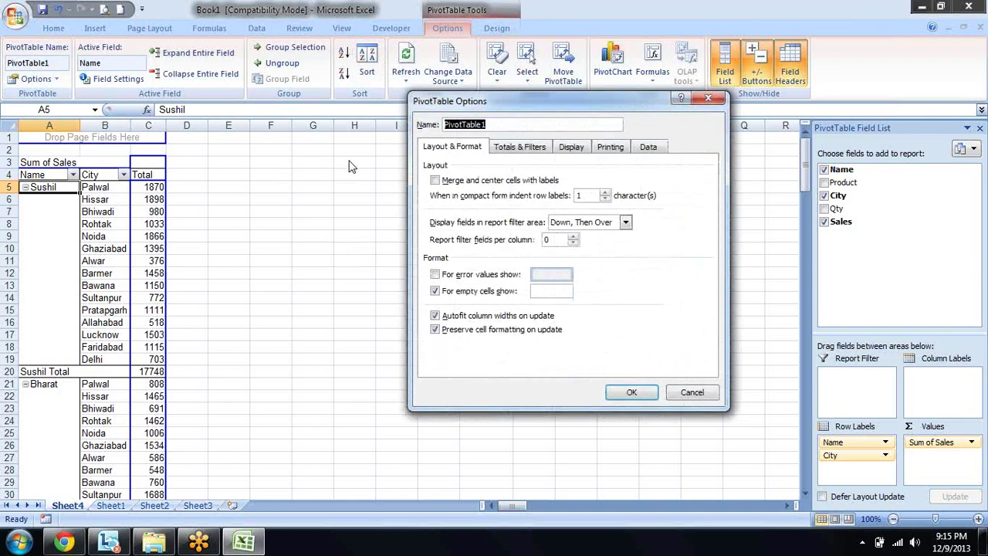
left_click(571, 147)
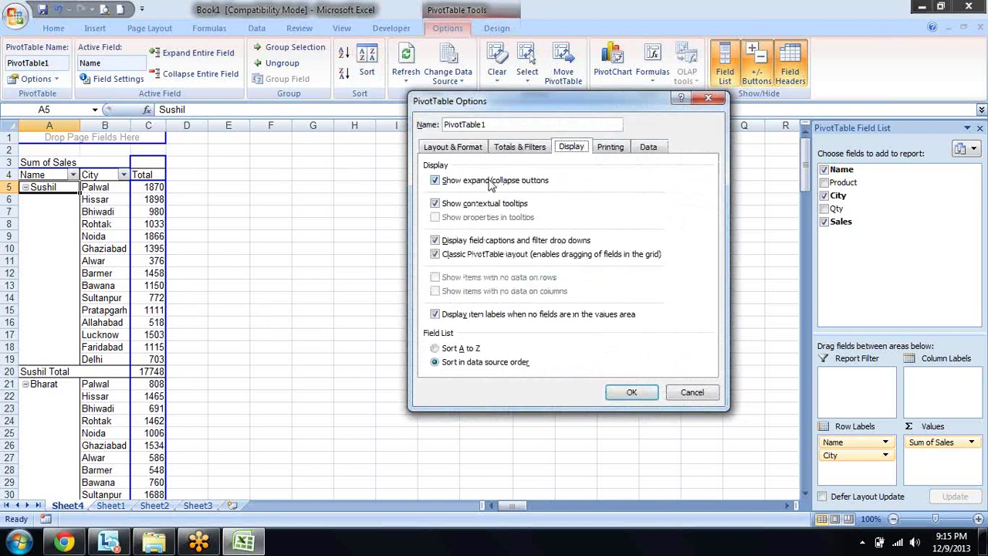
left_click(487, 254)
left_click(632, 393)
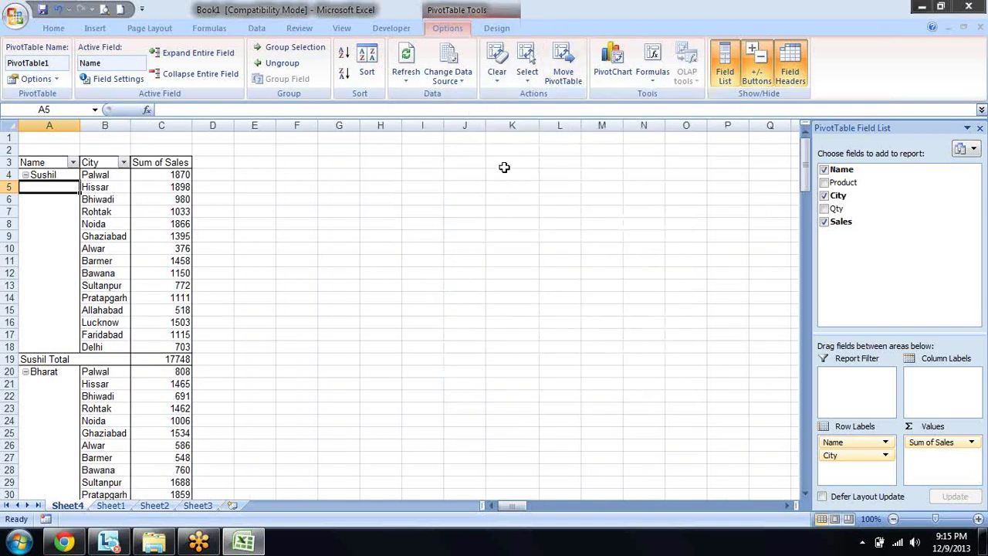
left_click(31, 78)
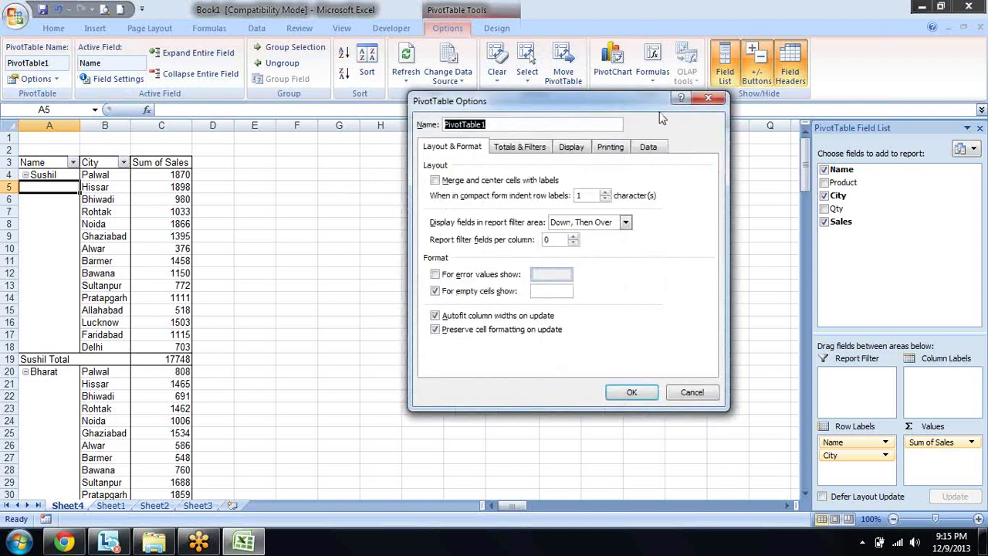
left_click(586, 148)
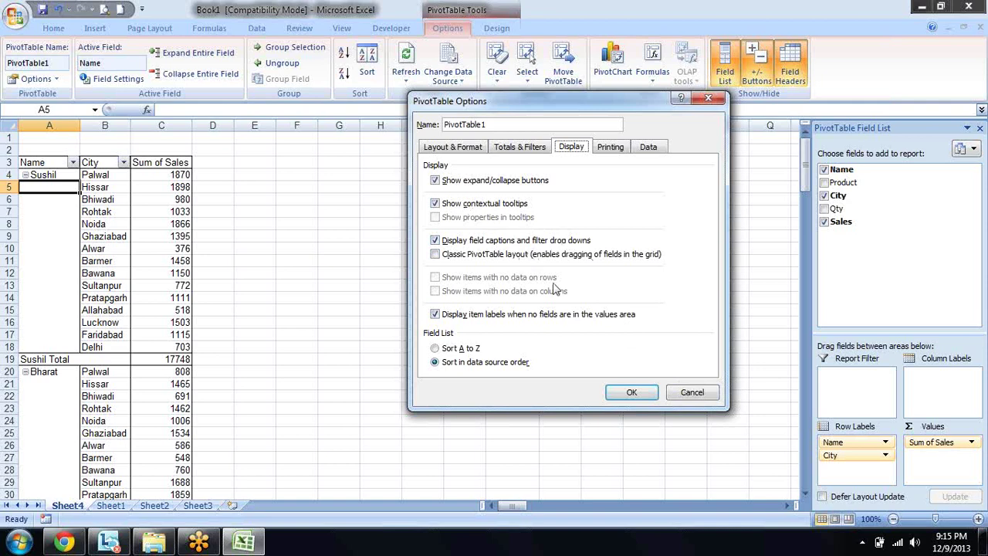
left_click(633, 392)
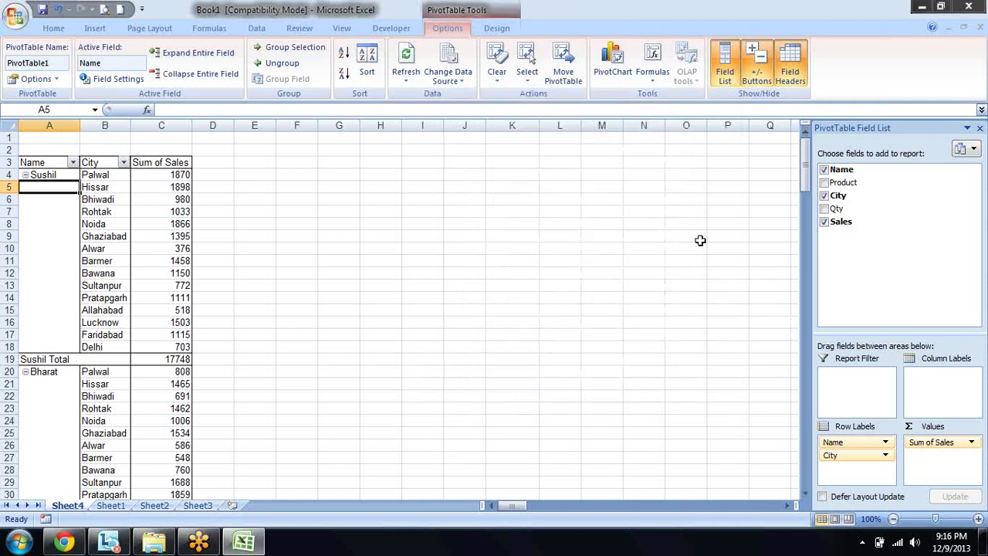
left_click(31, 79)
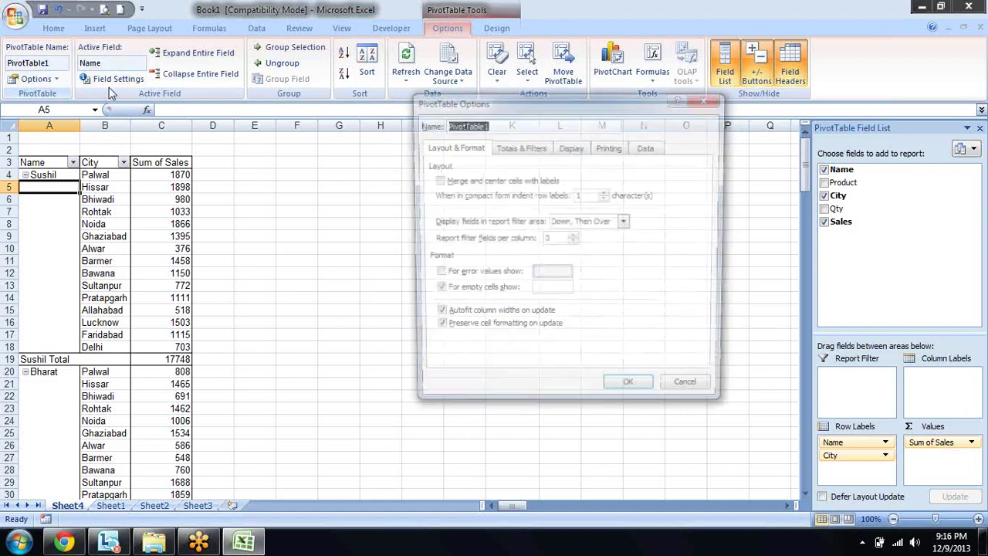
left_click(566, 154)
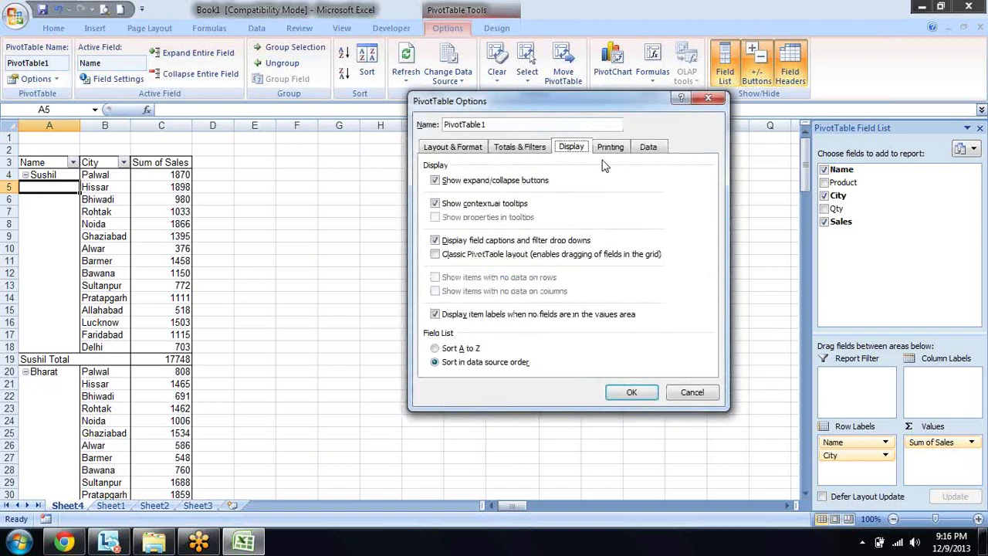
left_click(611, 149)
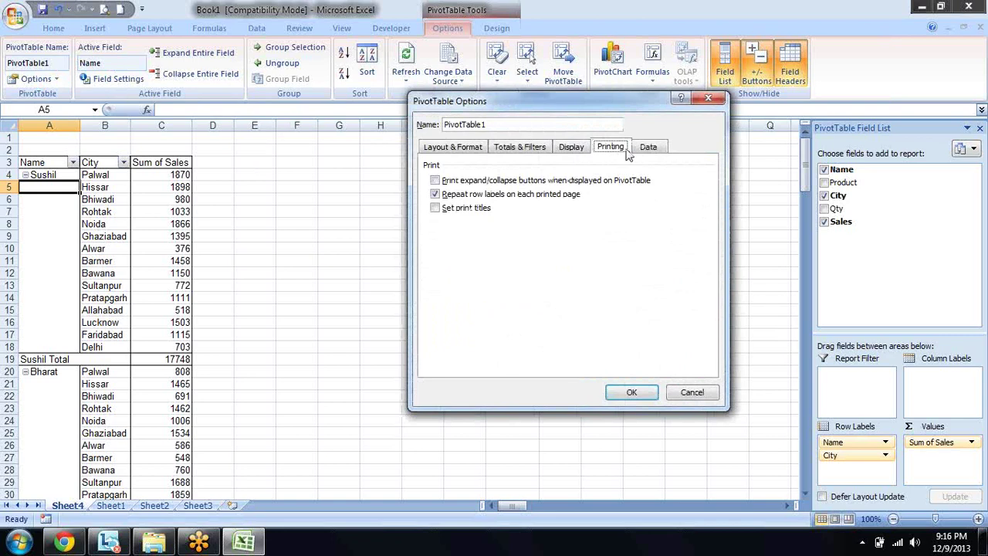
left_click(645, 153)
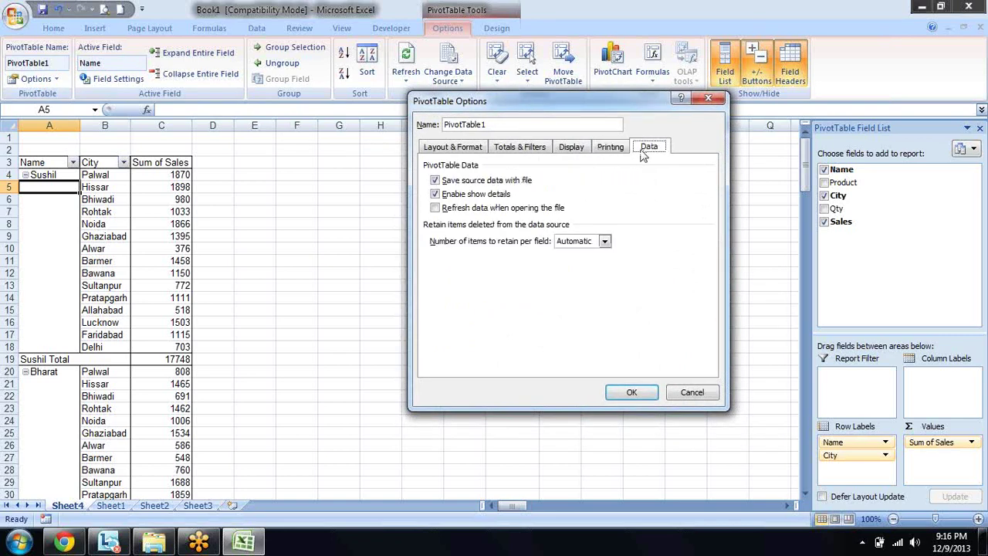
left_click(576, 151)
left_click(522, 152)
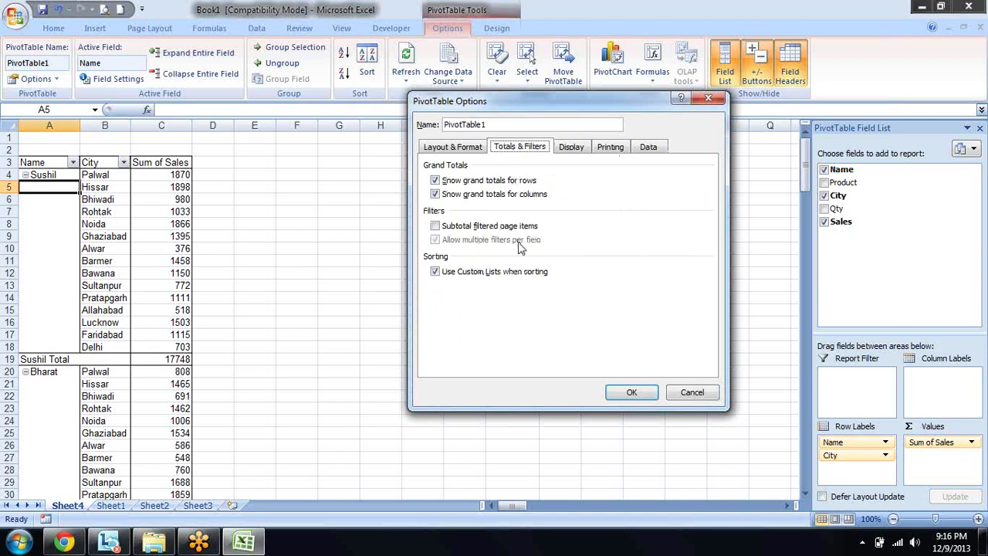
left_click(478, 148)
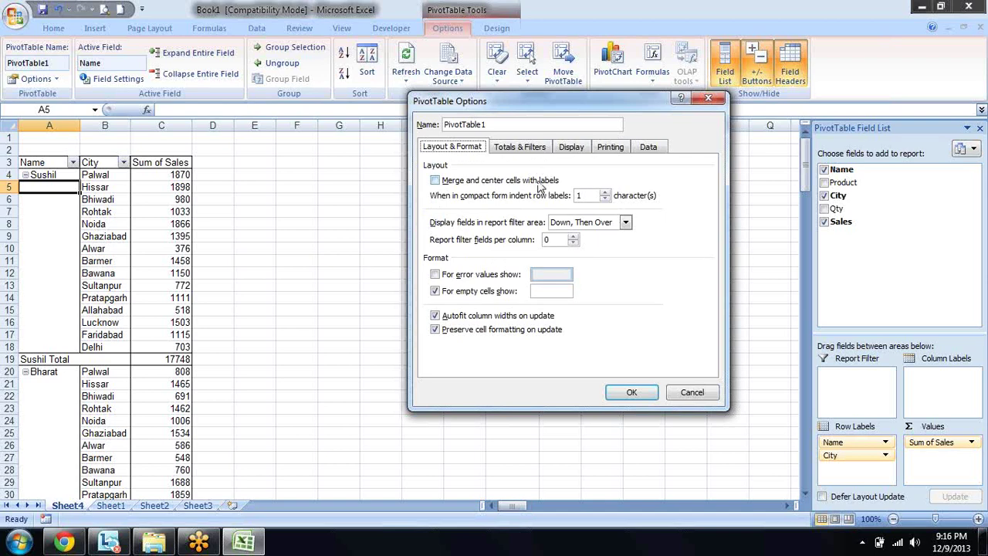
left_click(520, 148)
left_click(572, 149)
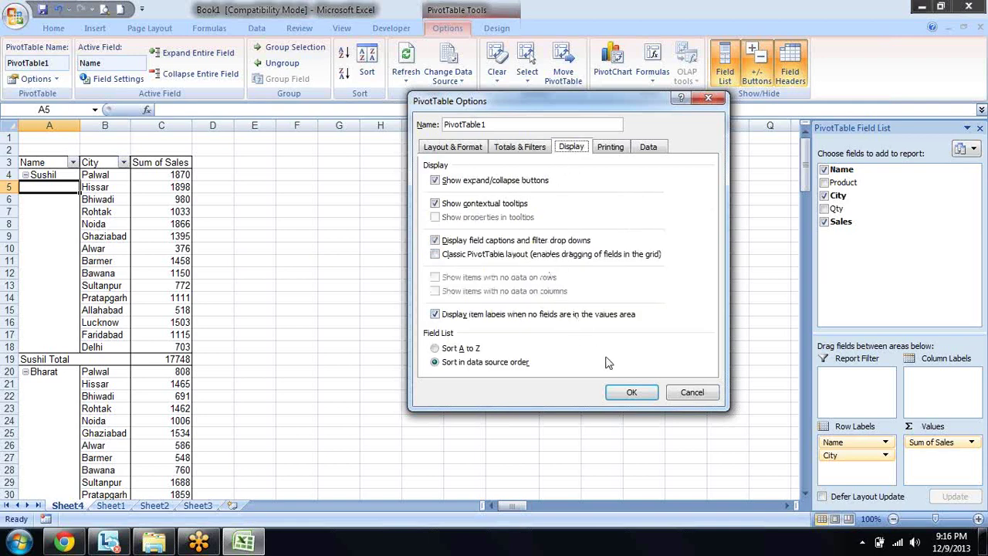
left_click(631, 395)
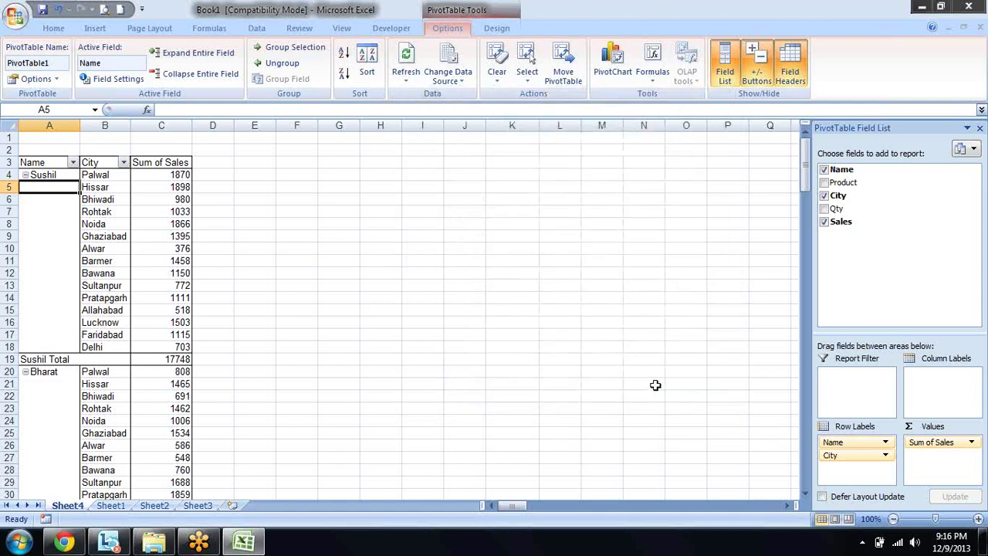
- Delete Sheet4, which holds the old pivot table
key("alt+e")
key("l")
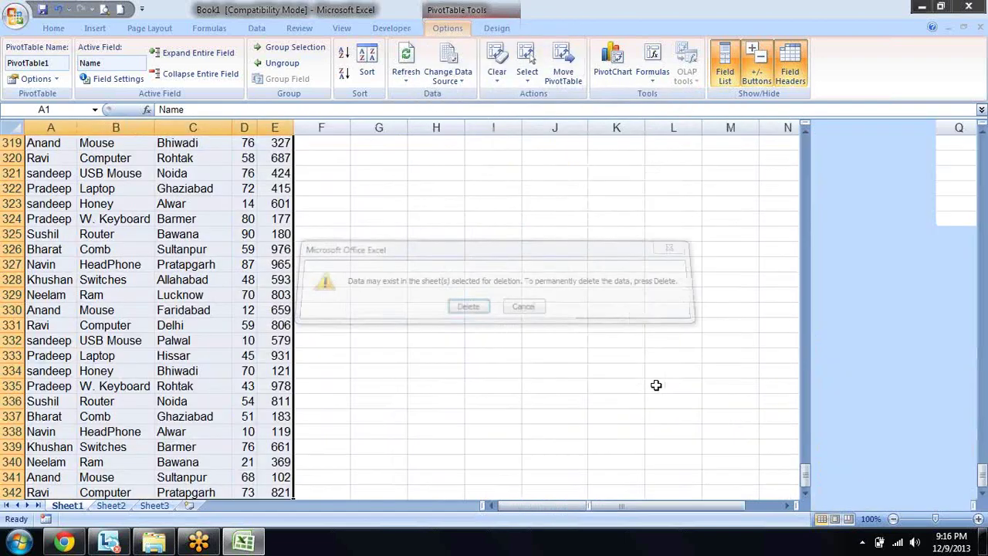
key("Return")
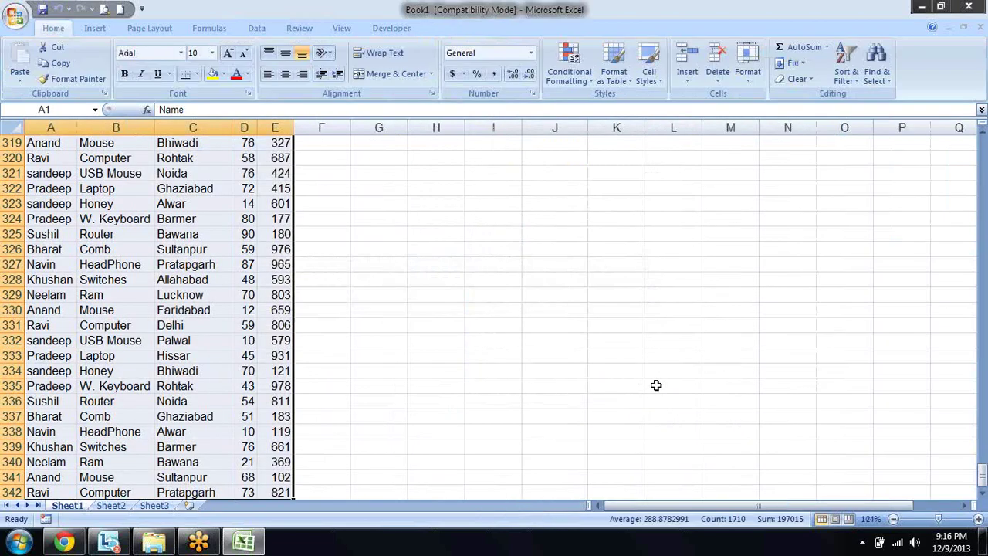
- Create a new PivotTable on Sheet5 with Name and City as row fields
key("alt+d")
key("p")
key("Return")
key("Return")
key("Return")
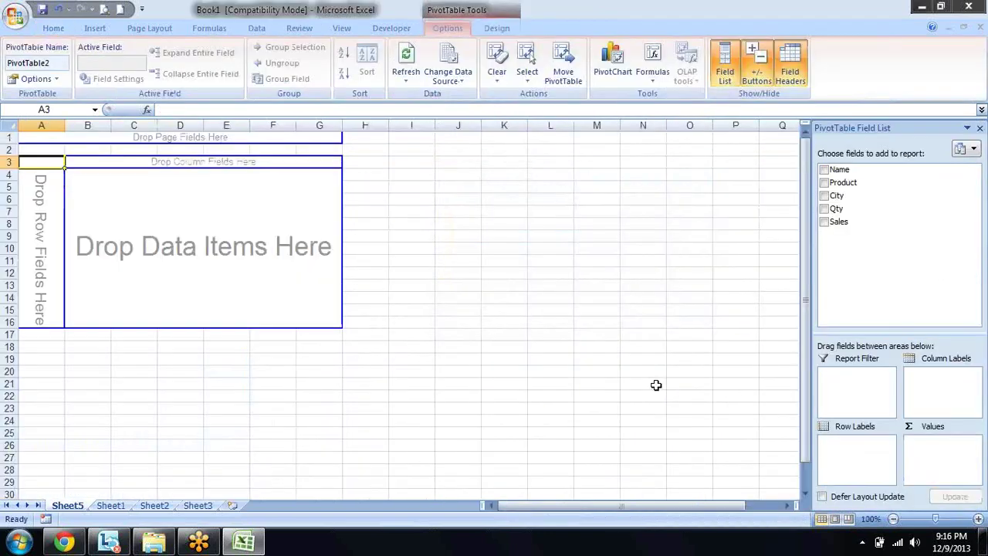
left_click(824, 170)
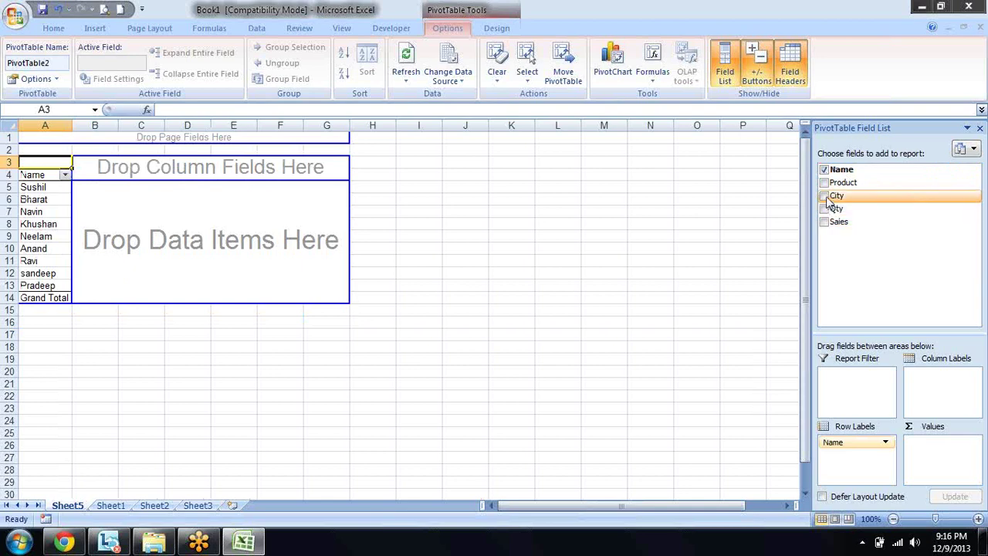
left_click(825, 196)
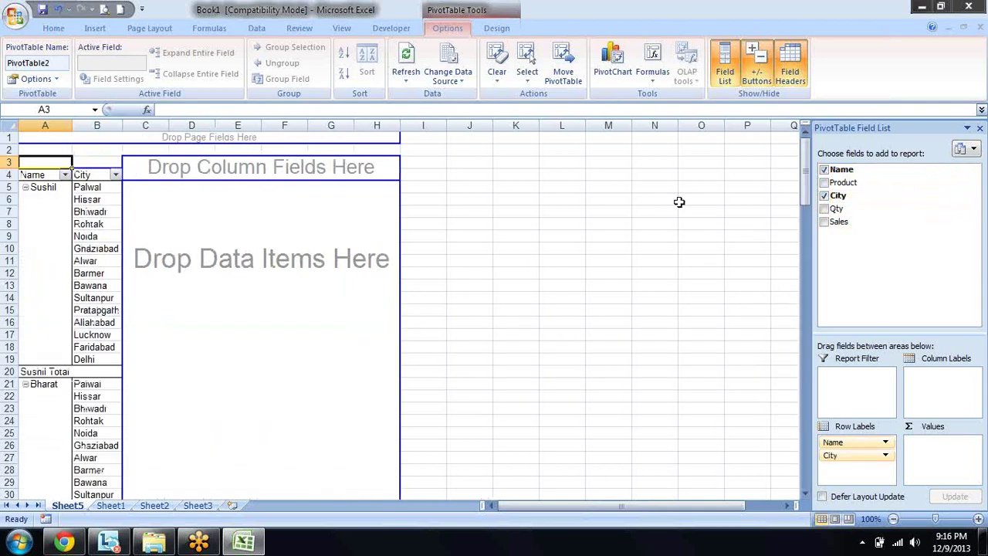
- Turn off the Classic PivotTable layout in PivotTable Options > Display
left_click(48, 79)
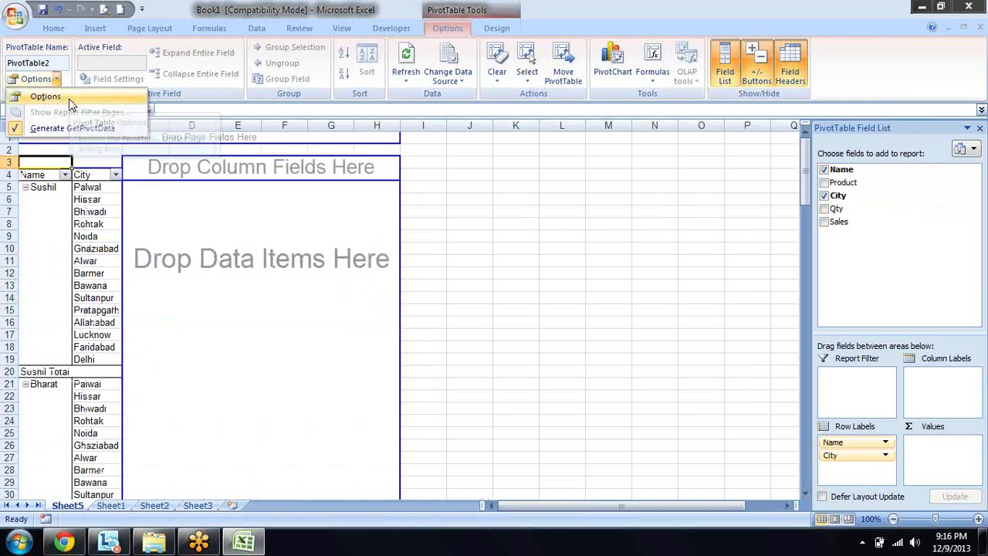
left_click(68, 97)
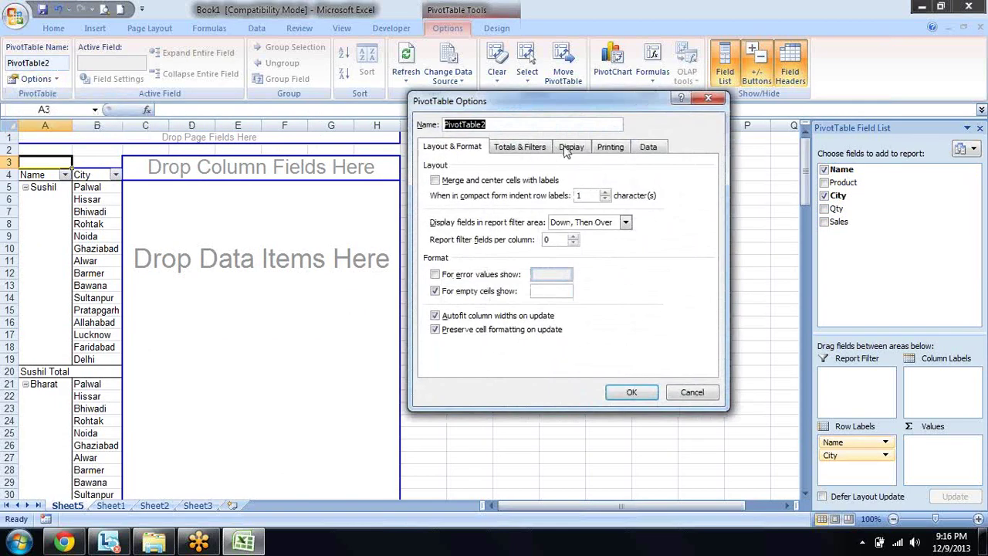
left_click(572, 148)
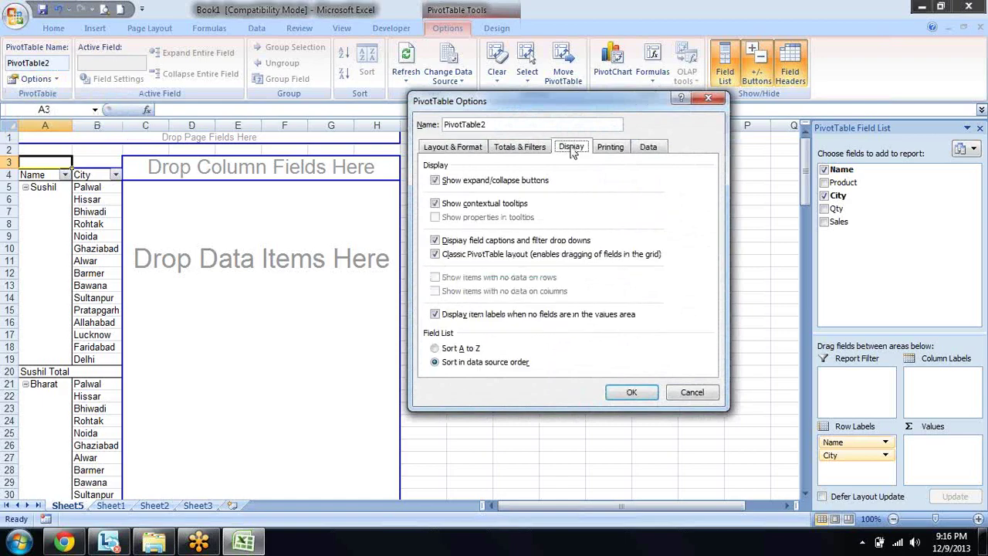
left_click(435, 255)
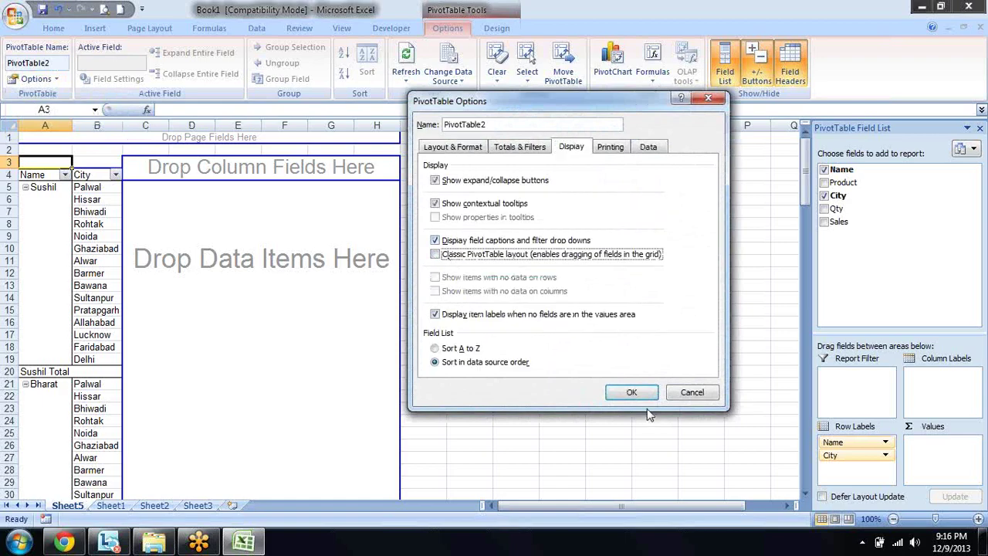
left_click(633, 392)
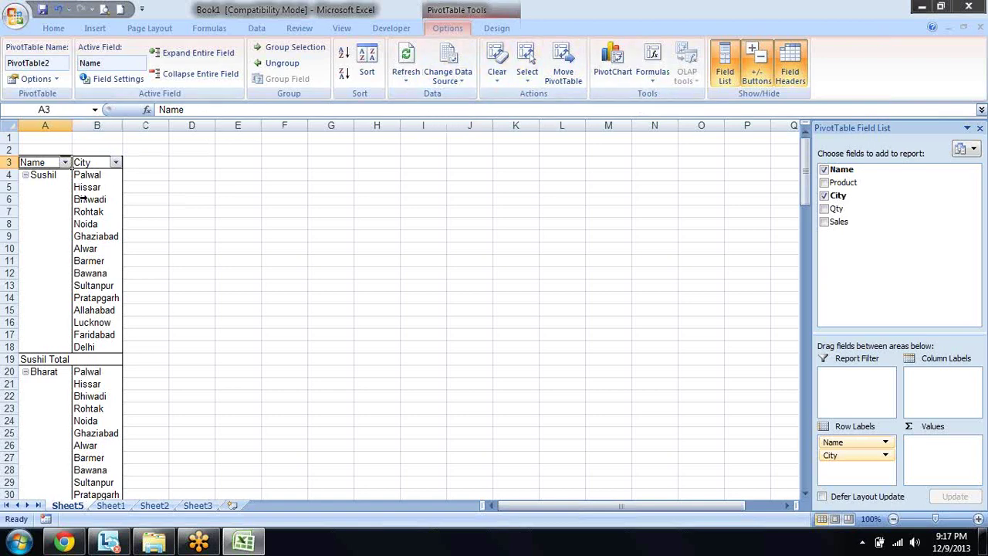
left_click(93, 164)
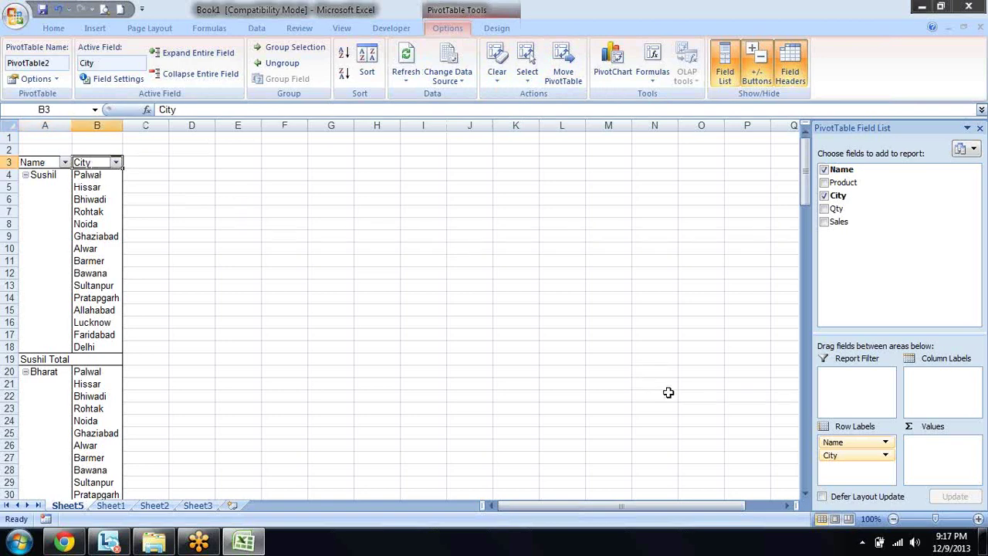
left_click_drag(832, 455, 696, 293)
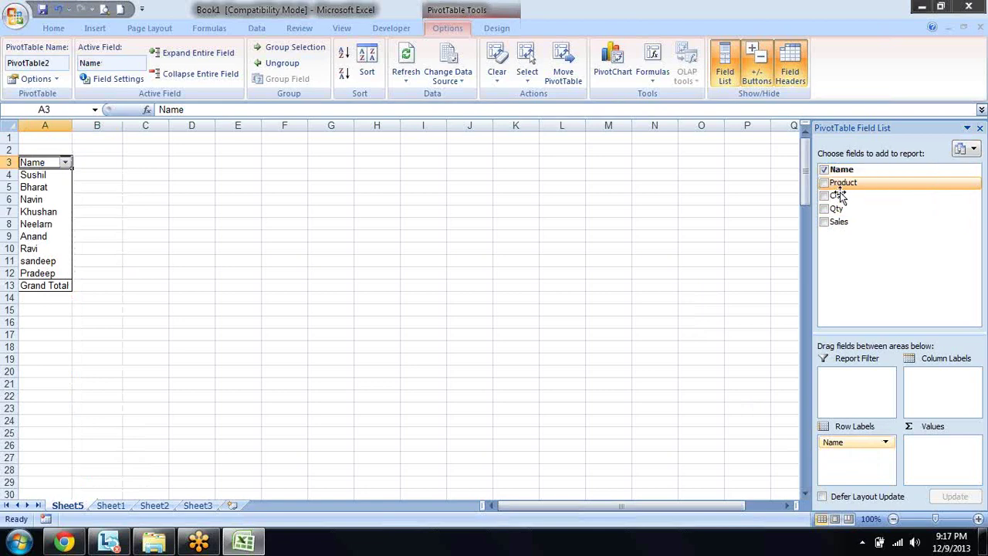
left_click_drag(839, 195, 856, 464)
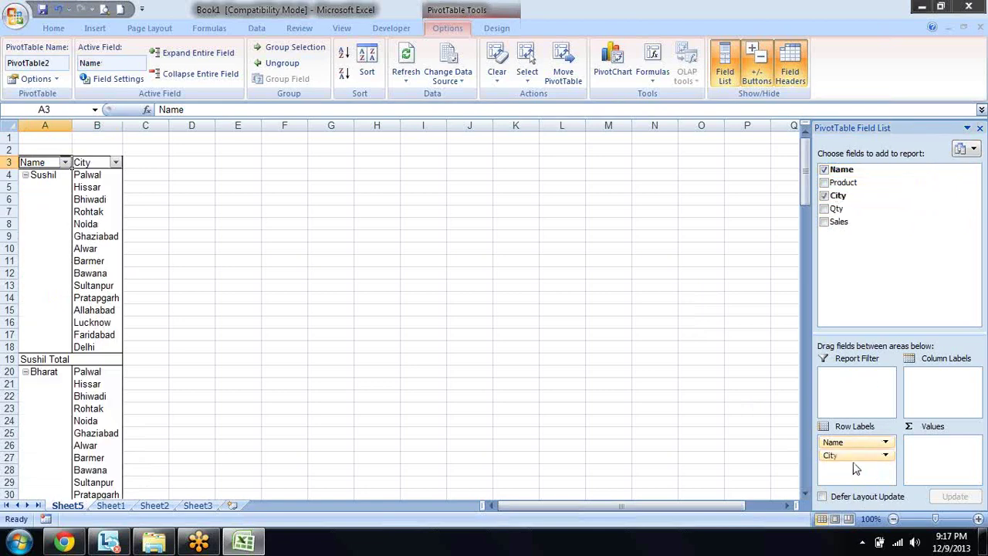
left_click(26, 176)
left_click(26, 176)
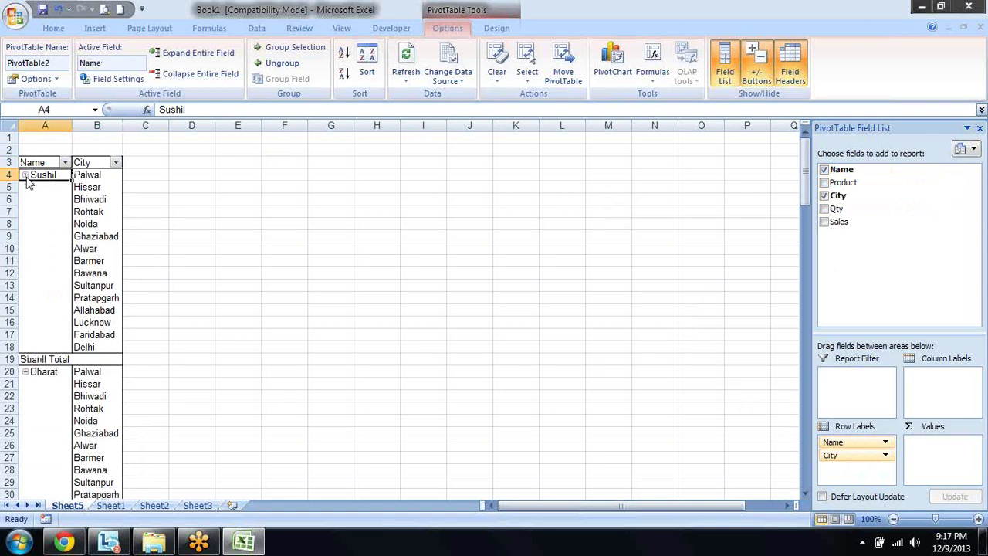
left_click(25, 177)
left_click(25, 177)
- Launch Excel 2010 and copy Book1's Sheet1 sales table into Book2's Sheet1
left_click(18, 542)
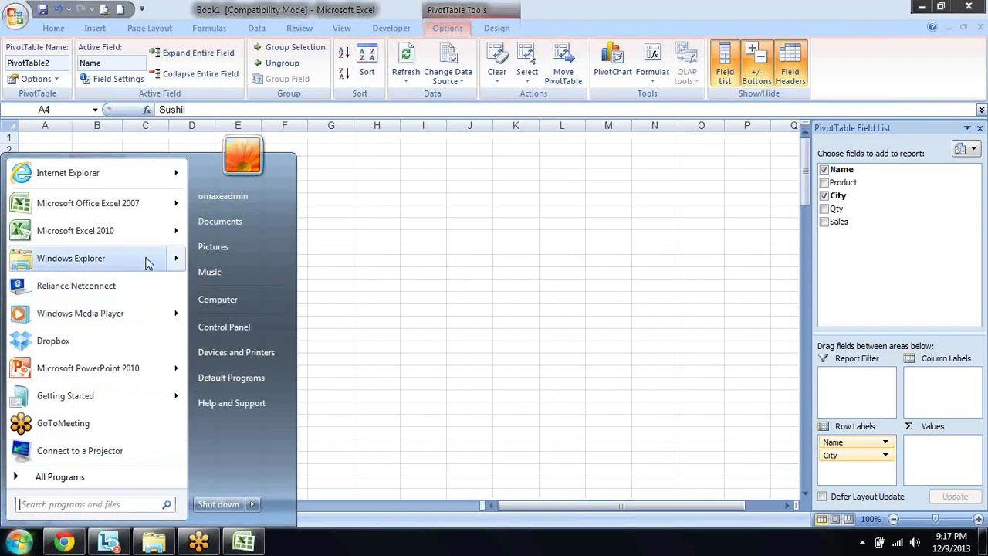
left_click(126, 230)
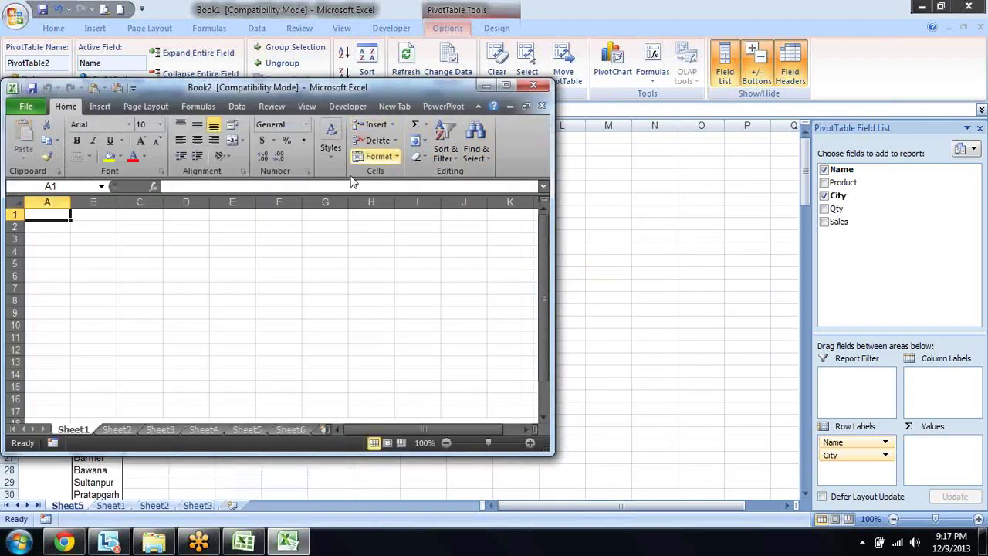
left_click(130, 502)
left_click(111, 505)
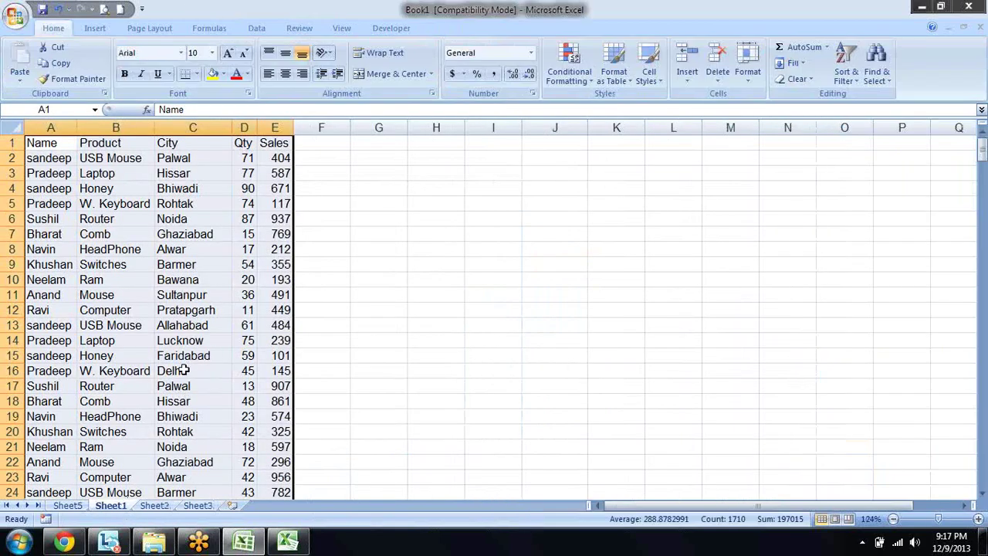
key("ctrl+c")
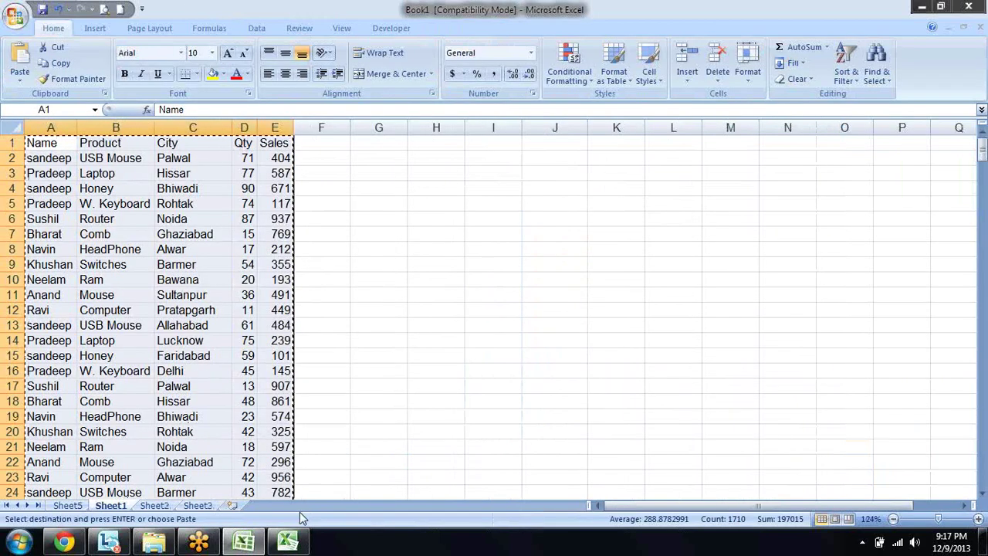
key("ctrl+Tab")
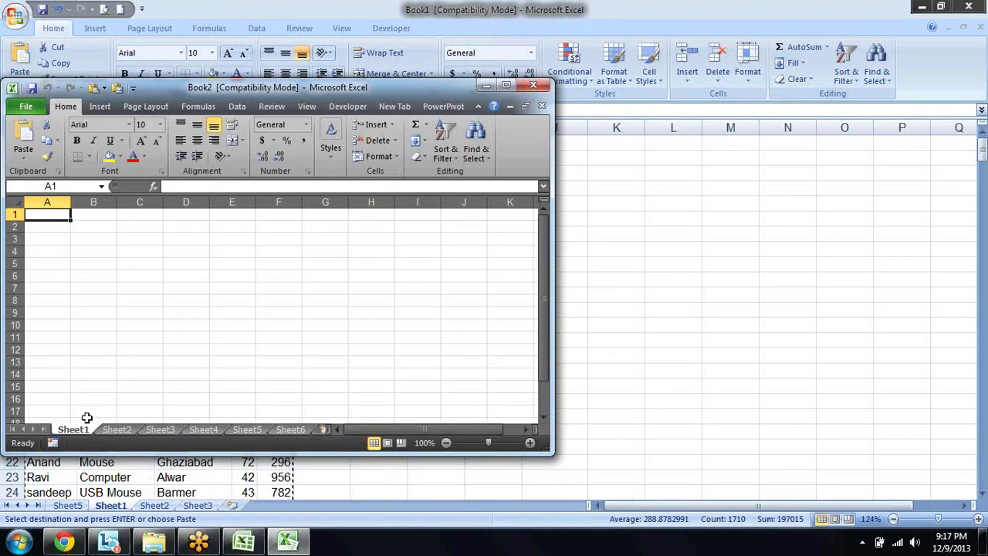
key("ctrl+v")
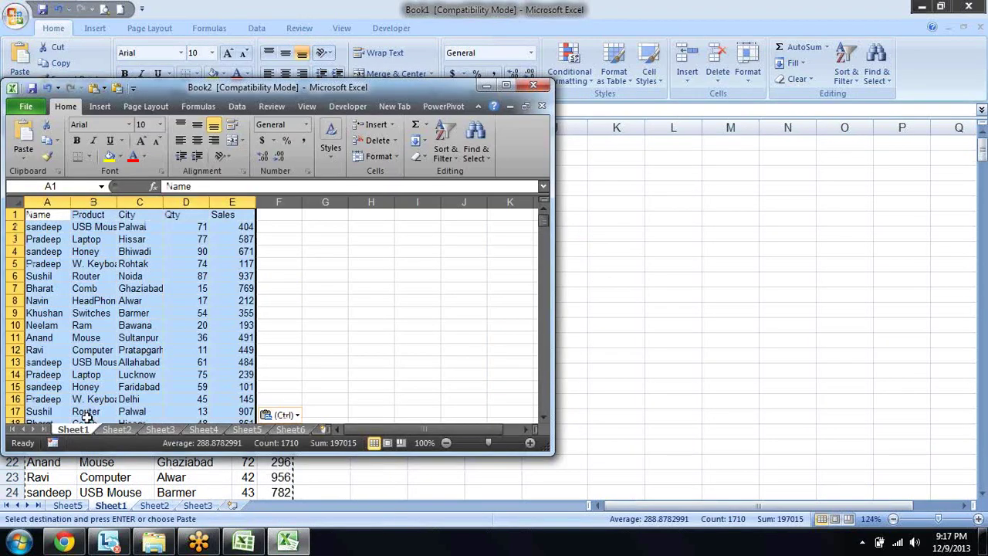
- Run the Alt+D, P PivotTable wizard through to its placement step
key("alt+d")
key("p")
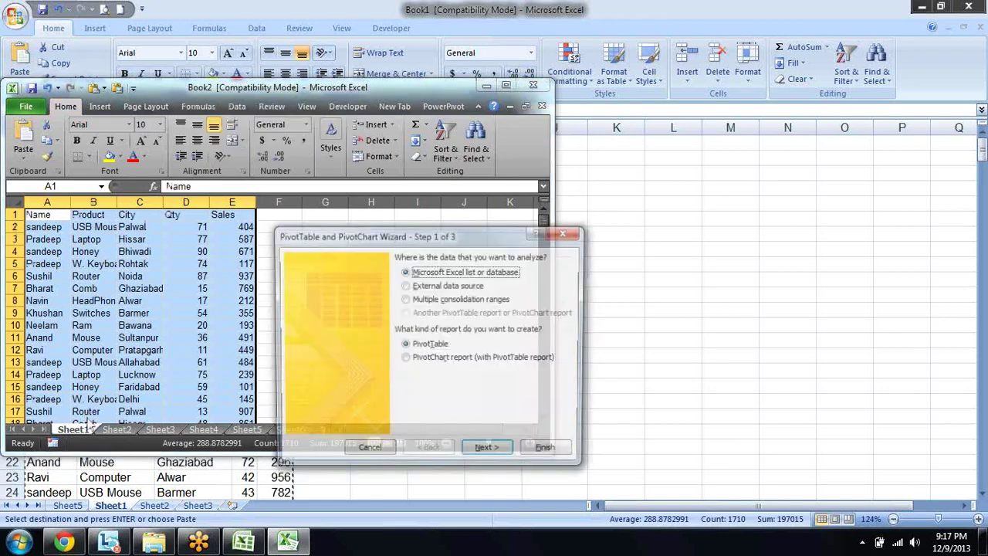
key("Return")
key("Return")
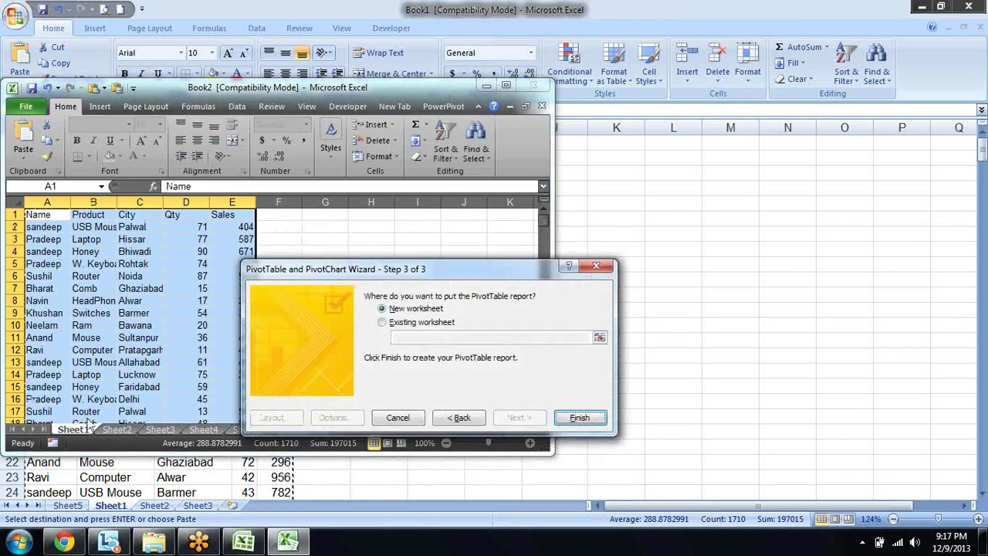
key("Return")
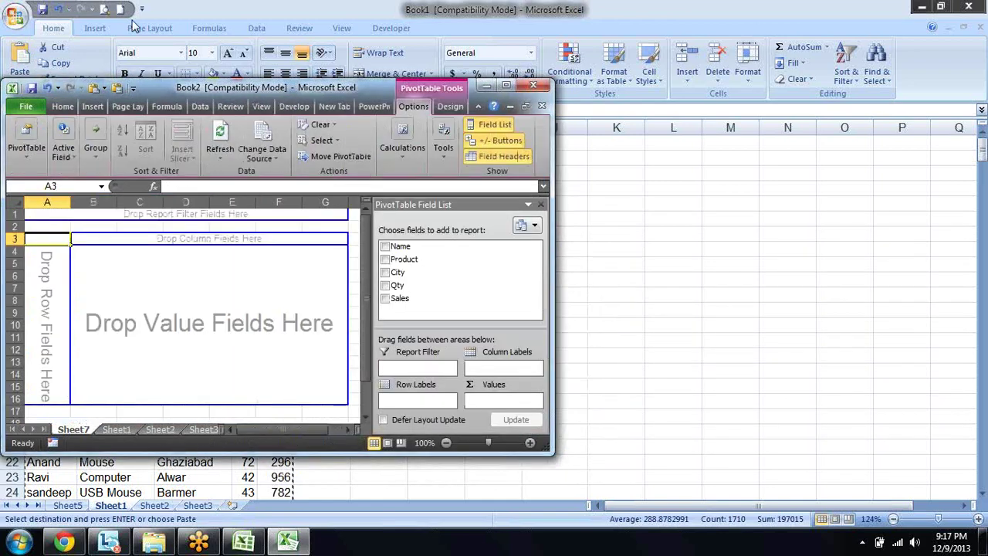
- Maximize Book2 and add Name and Product as pivot row fields
left_click(506, 87)
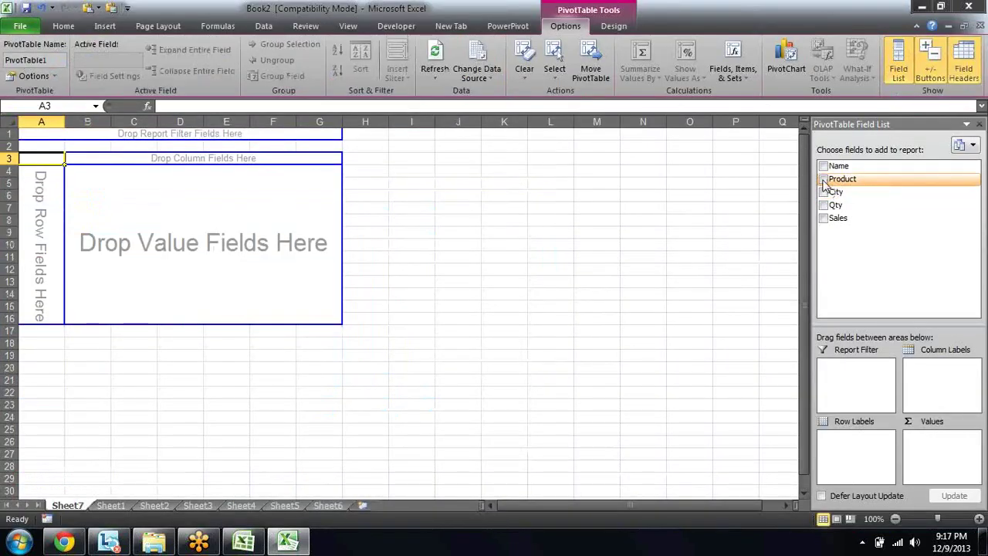
left_click(824, 166)
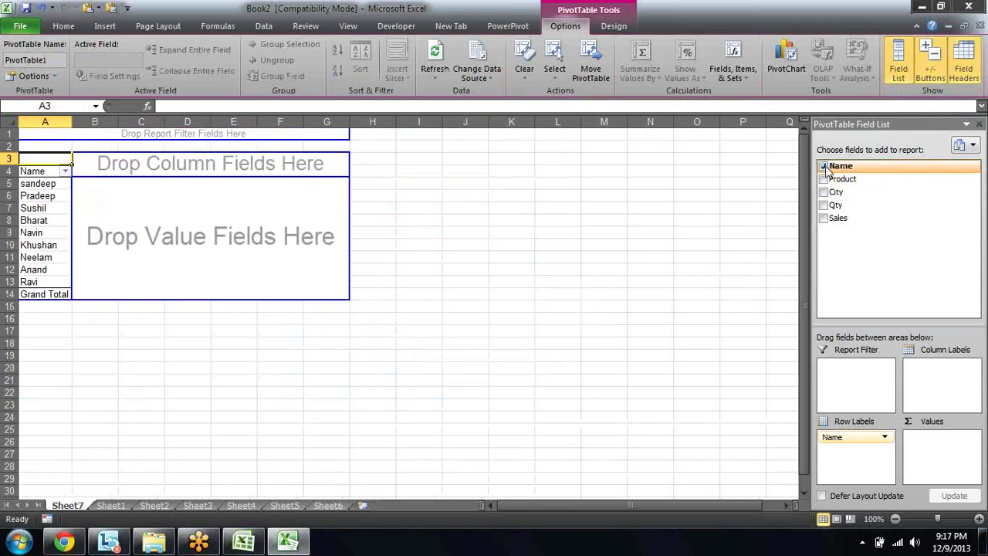
left_click(824, 179)
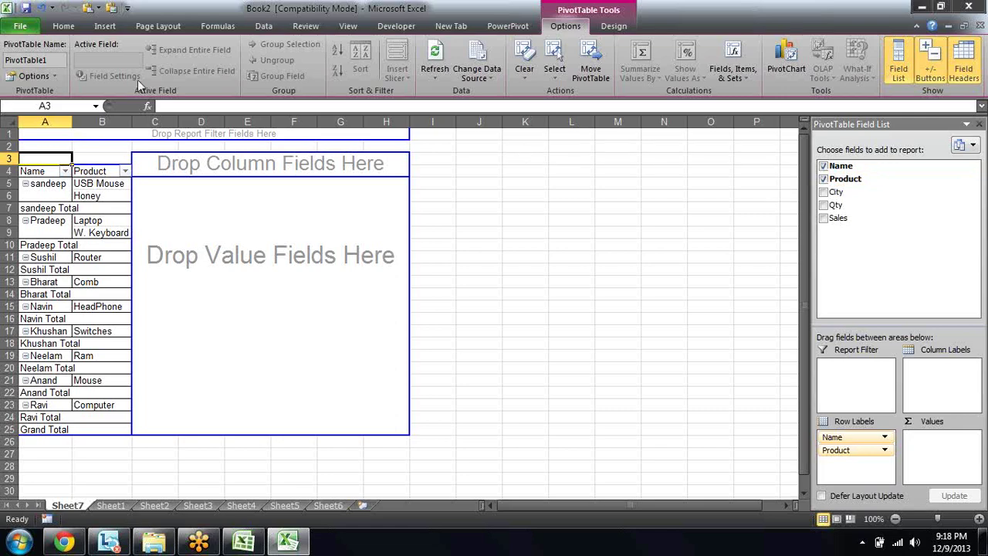
- Turn off the Classic PivotTable layout and refresh the pivot
left_click(31, 75)
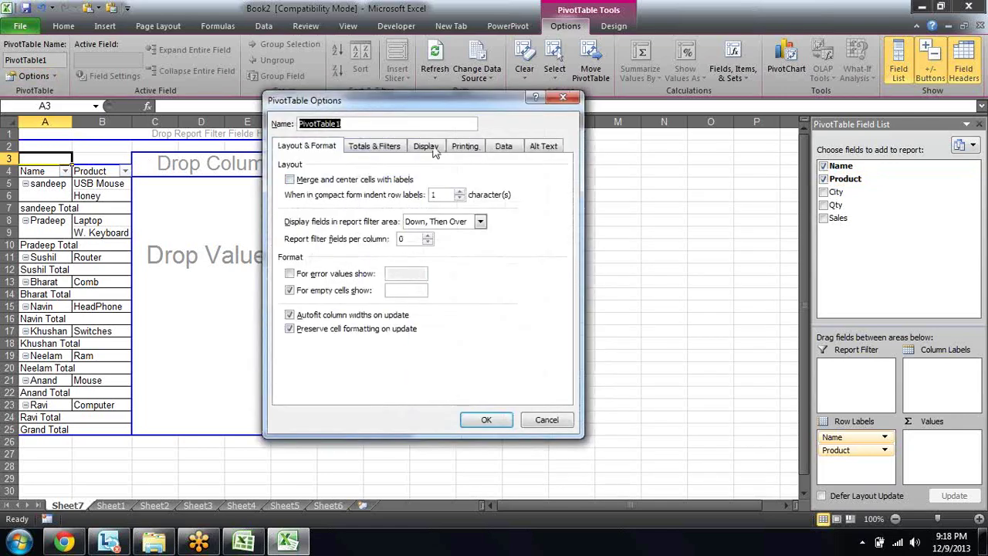
left_click(435, 148)
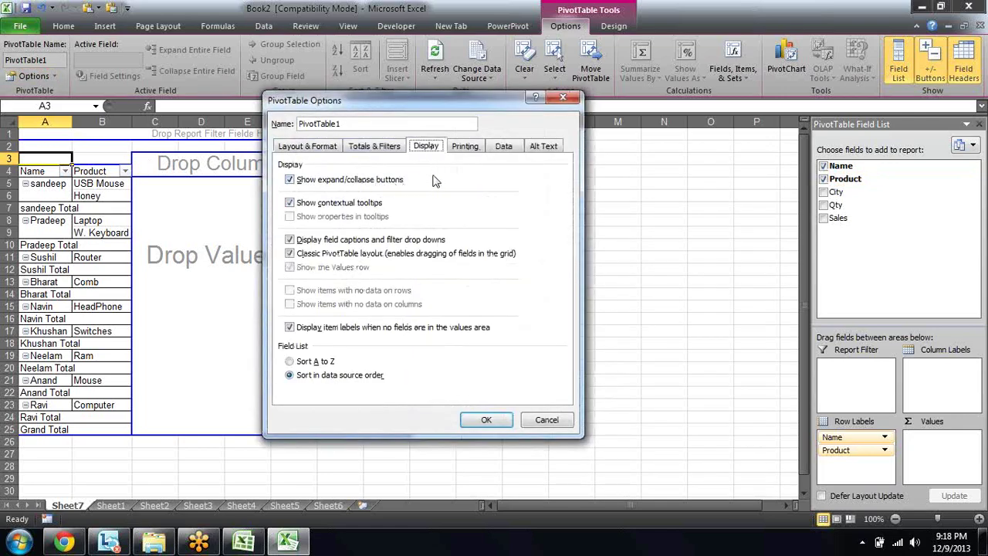
left_click(370, 255)
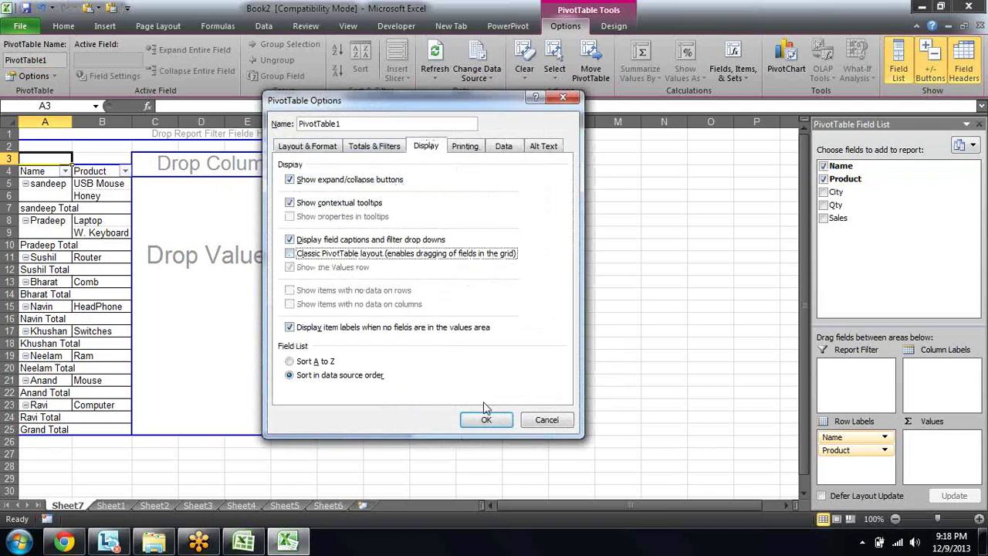
left_click(484, 421)
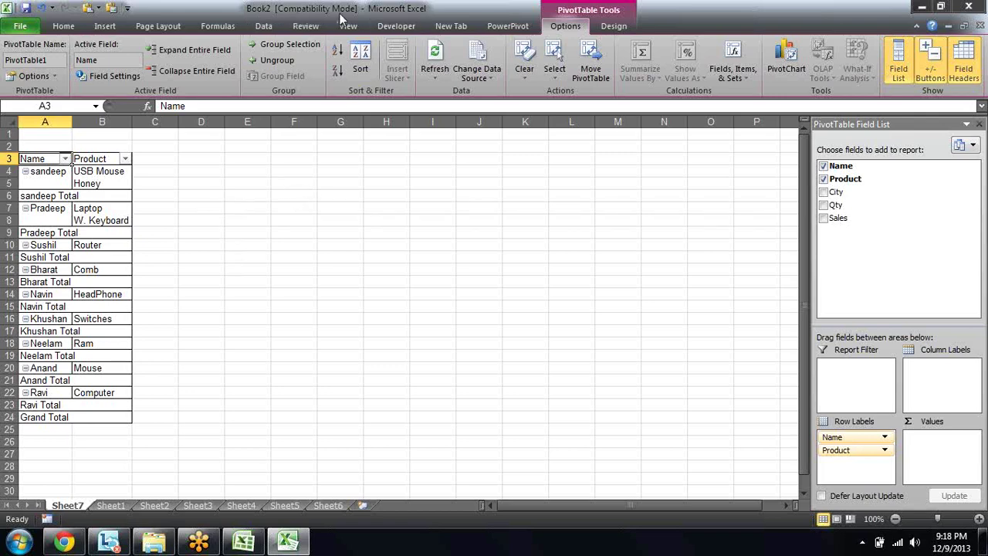
left_click(433, 54)
- Close Book2 with Don't Save and go to the Palwal cell on Book1's Sheet5
double_click(591, 9)
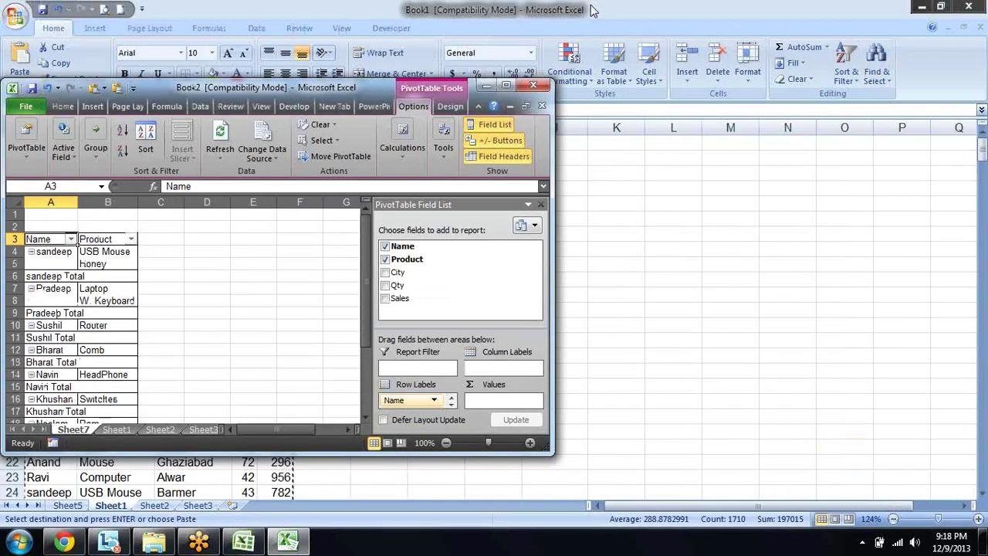
left_click(549, 85)
left_click(498, 288)
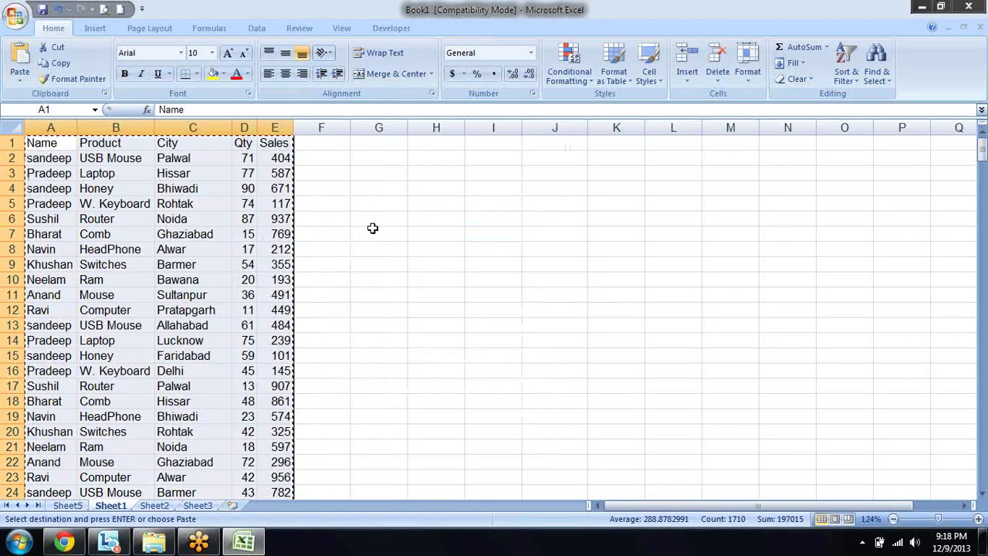
left_click(67, 505)
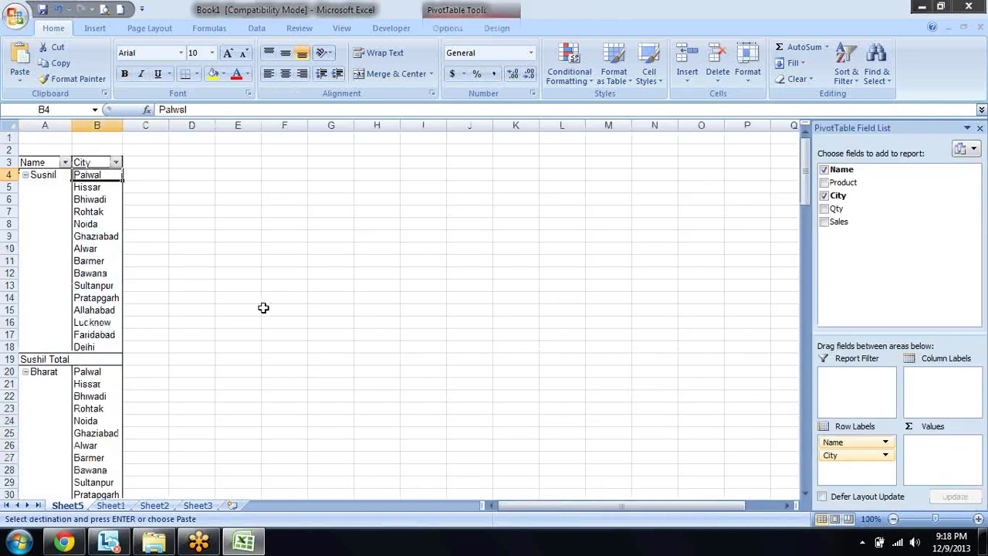
left_click(106, 176)
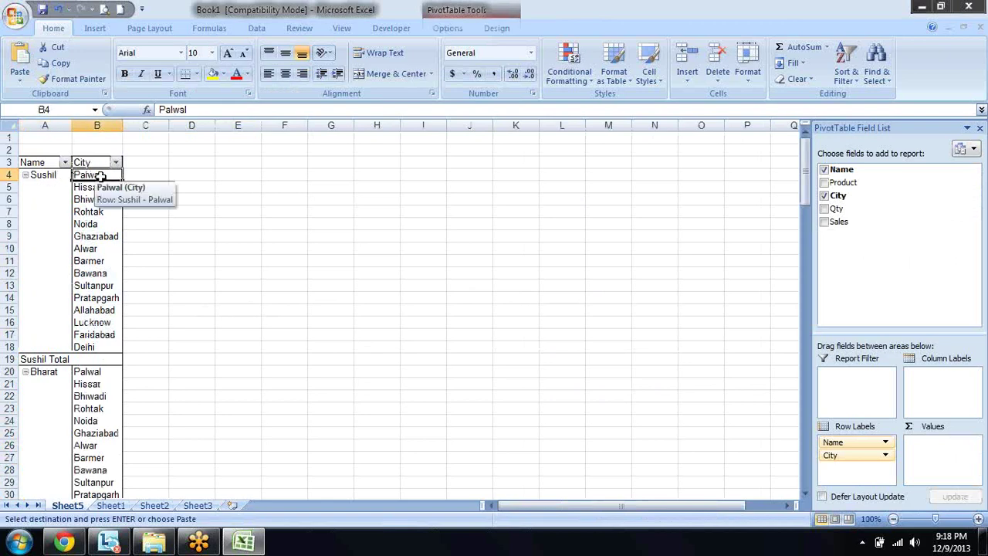
key("ctrl+shift+Down")
key("ctrl+Right")
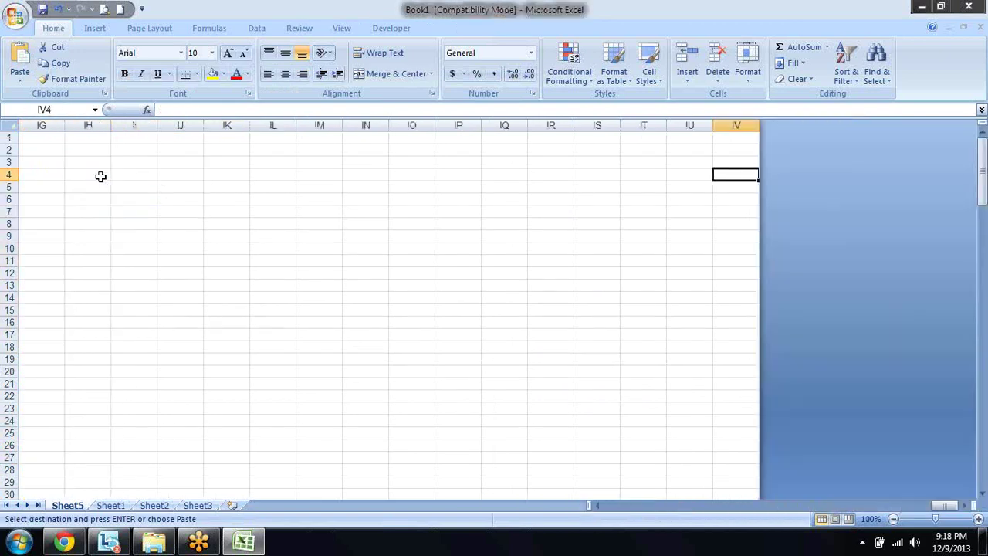
key("ctrl+Left")
key("Right")
key("Right")
key("Right")
key("Down")
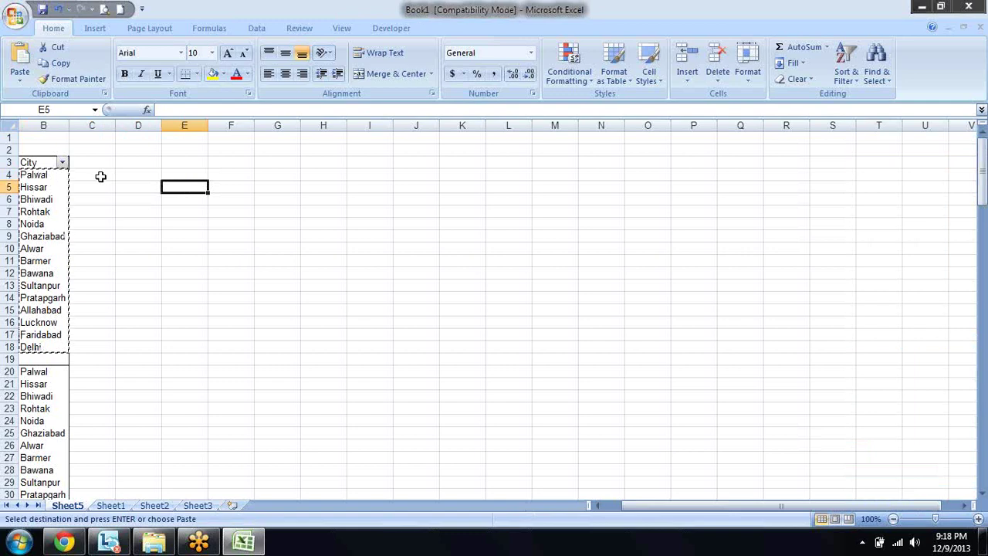
key("Return")
key("Left")
key("Left")
key("Left")
key("Left")
key("Up")
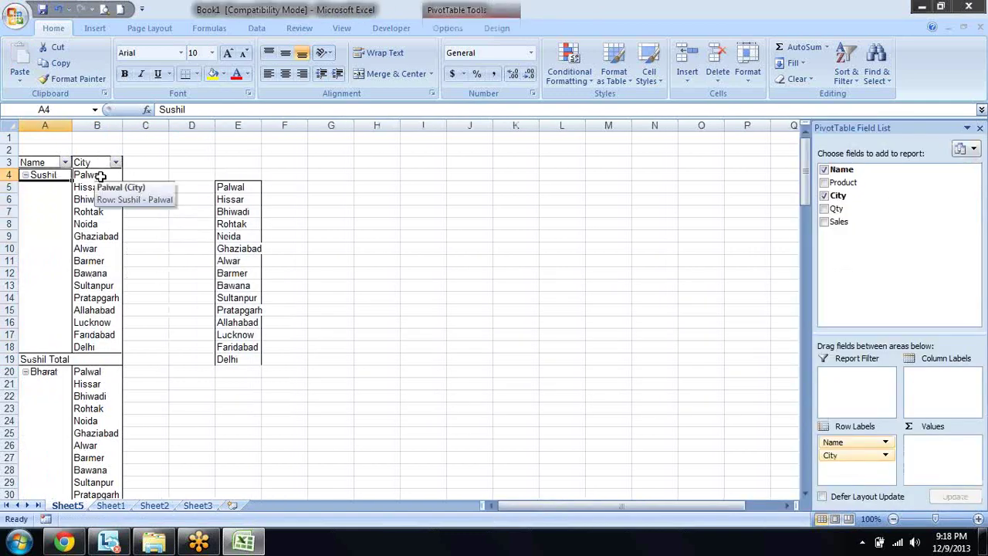
key("ctrl+c")
key("Right")
key("Right")
key("Right")
key("Right")
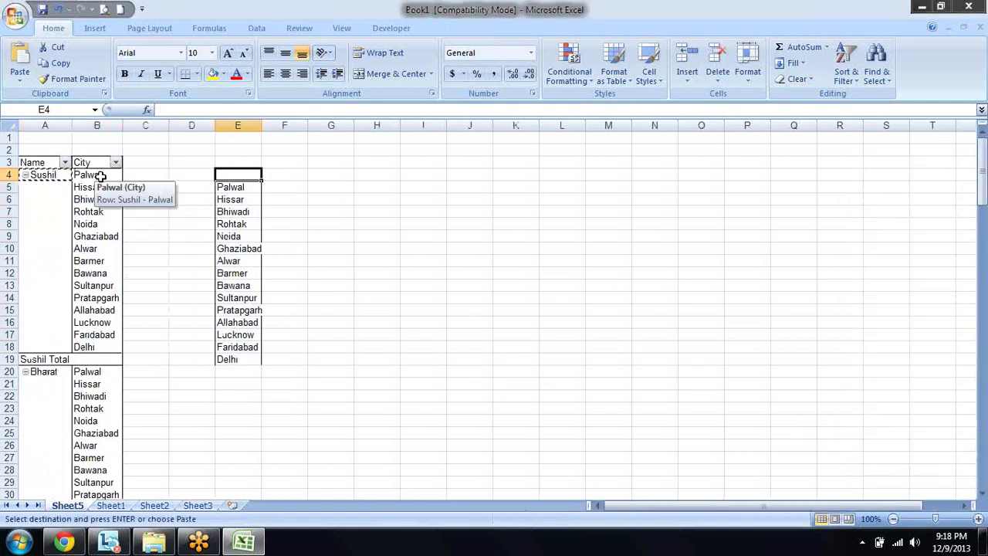
key("Return")
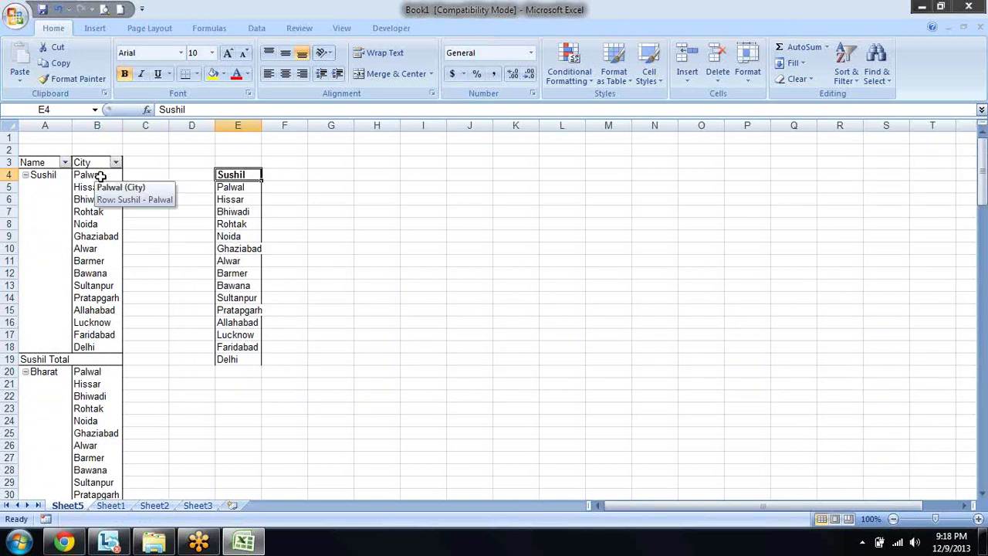
key("ctrl+shift+Down")
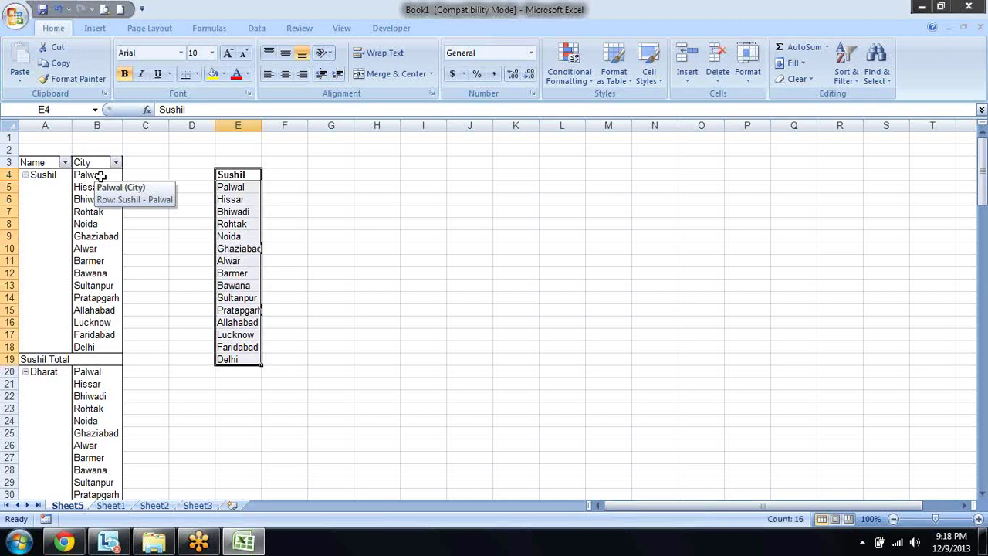
key("Delete")
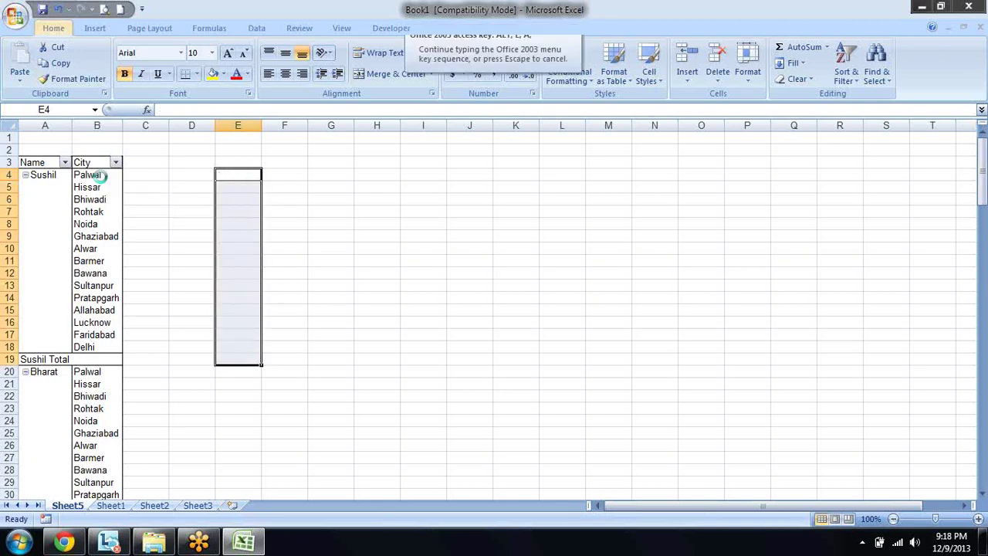
key("Left")
key("Left")
key("Left")
key("Left")
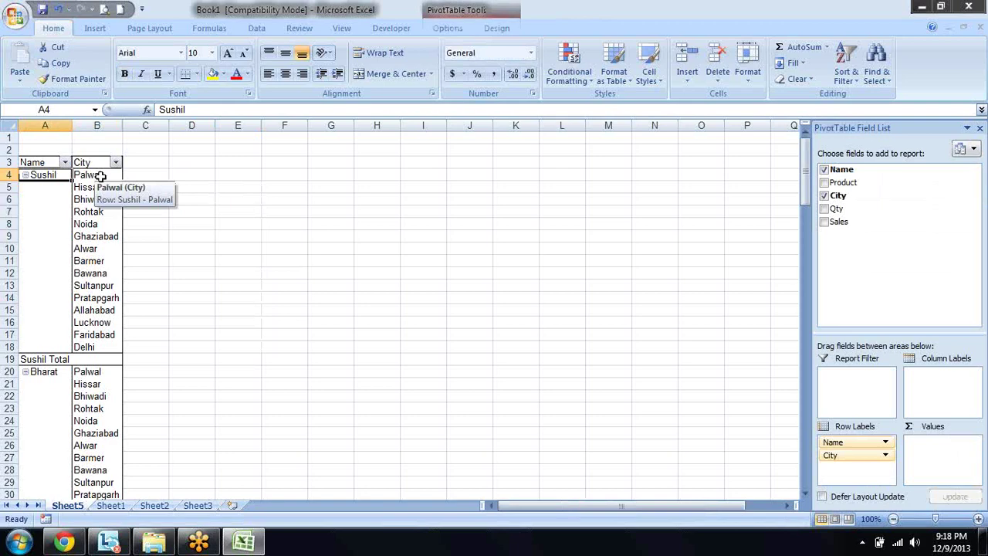
- Close the Name filter without changes and add Sales as Sum of Sales
left_click(65, 163)
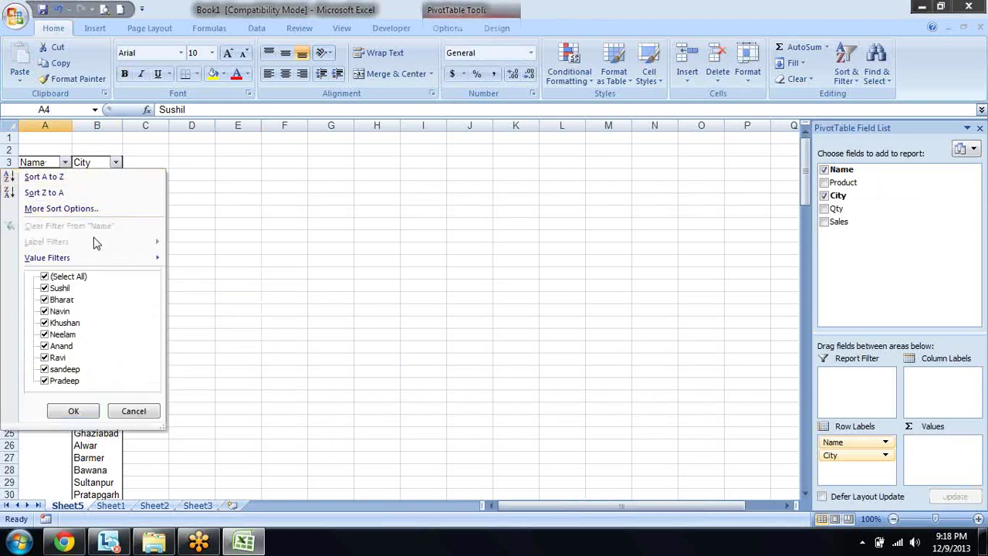
left_click(263, 216)
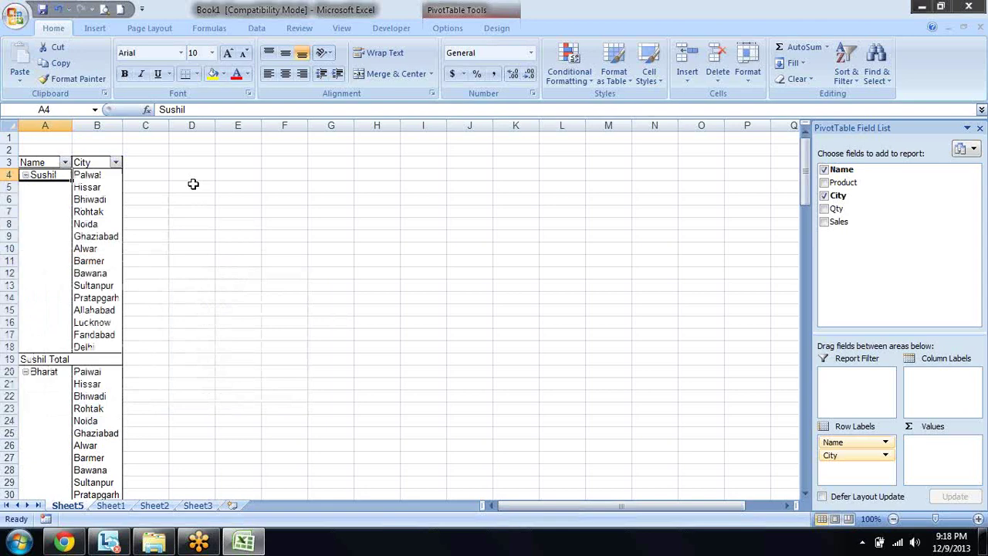
left_click(827, 223)
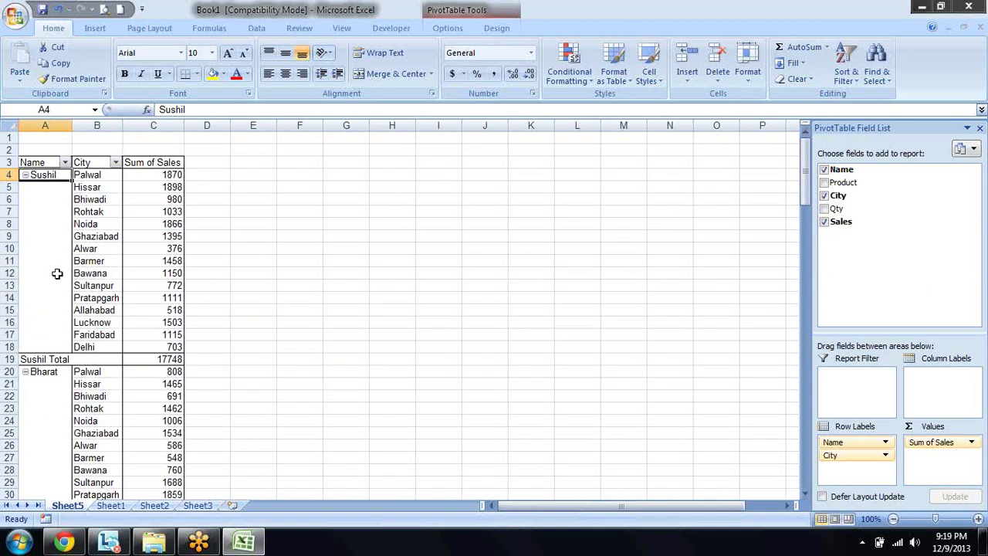
- Review Sushil's city sales and select the Sushil Total row of 17748
key("Down")
key("Down")
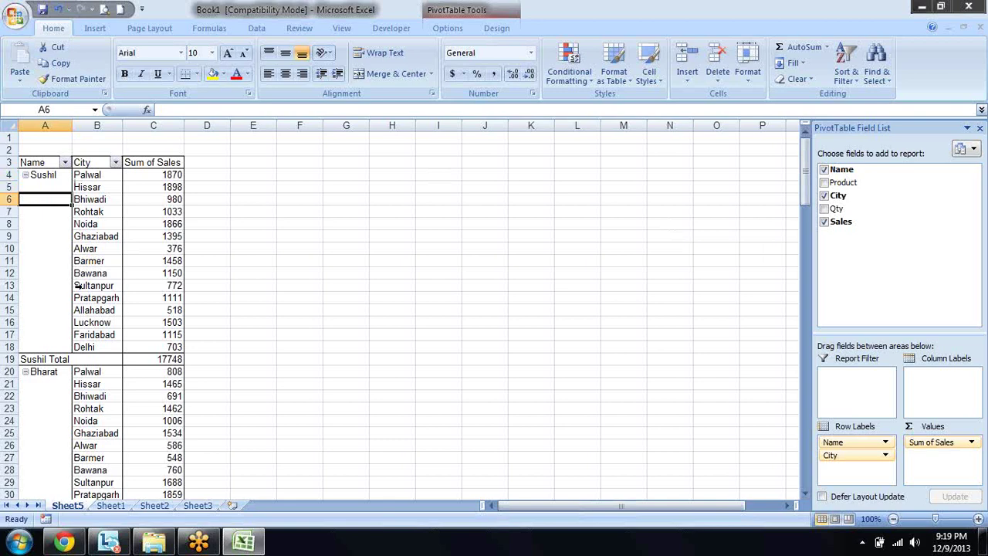
key("Up")
key("Up")
key("Right")
key("Right")
key("Left")
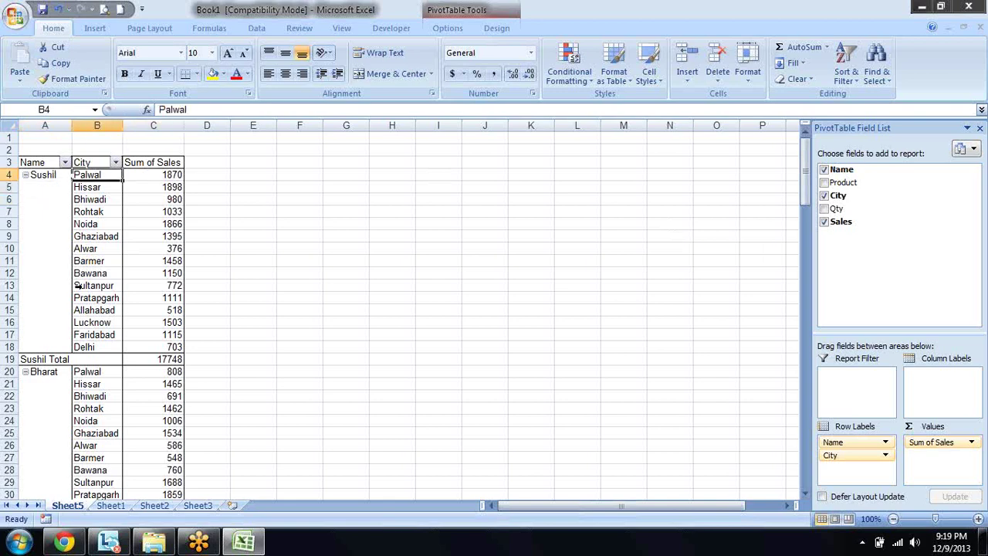
key("Left")
key("Down")
key("Up")
key("Right")
key("Down")
key("Down")
key("Down")
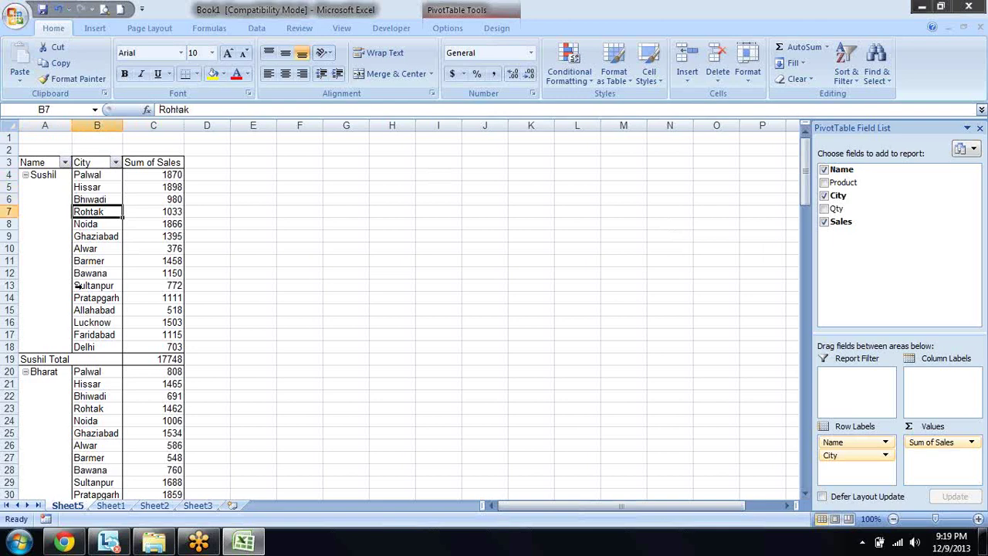
key("Up")
key("Up")
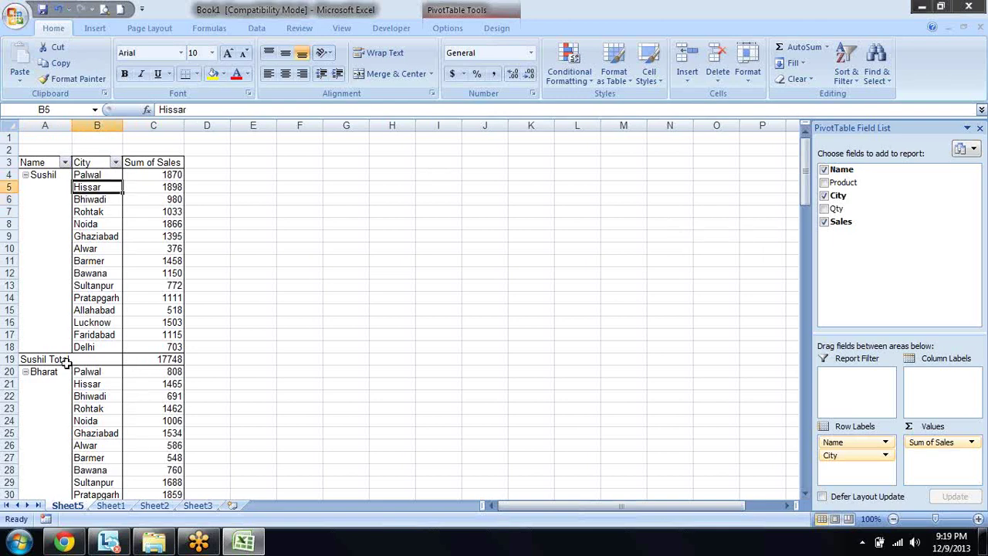
left_click(48, 362)
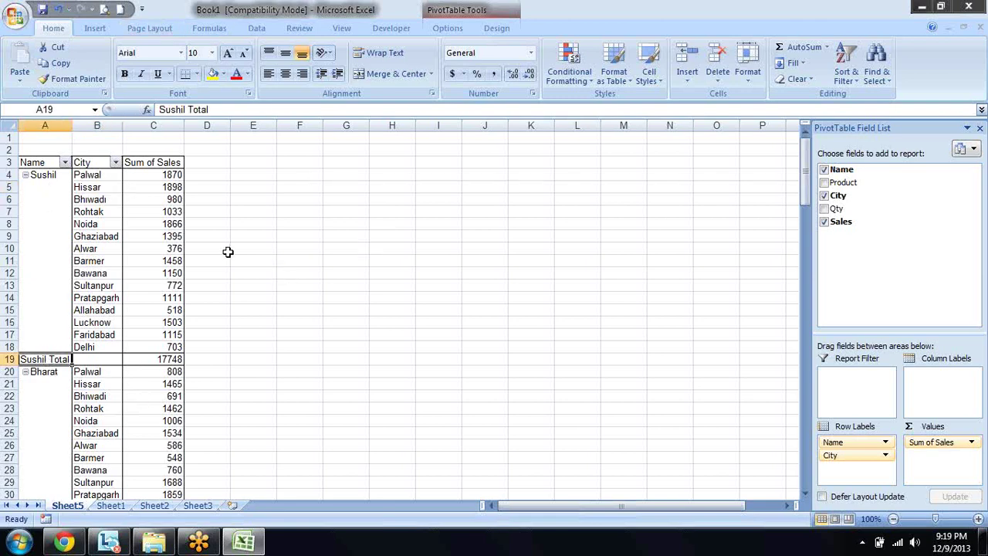
left_click(479, 10)
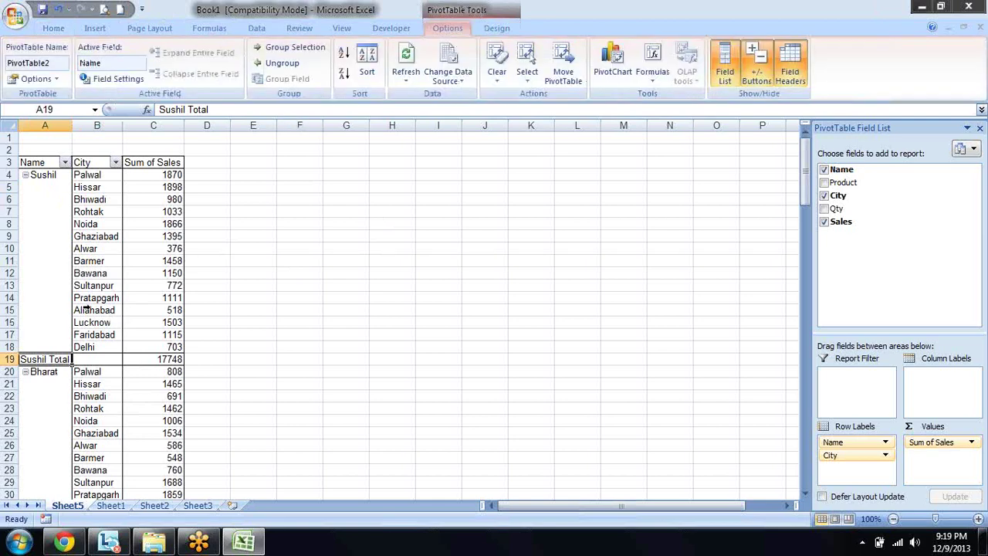
- Try Expand Entire Field on the Name column, then collapse it again
left_click(77, 260)
left_click(68, 237)
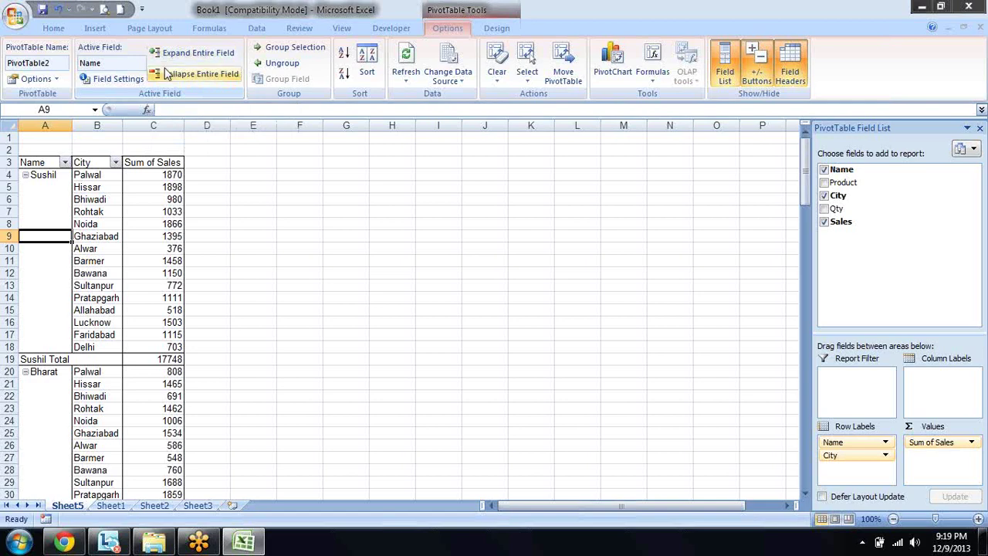
left_click(180, 53)
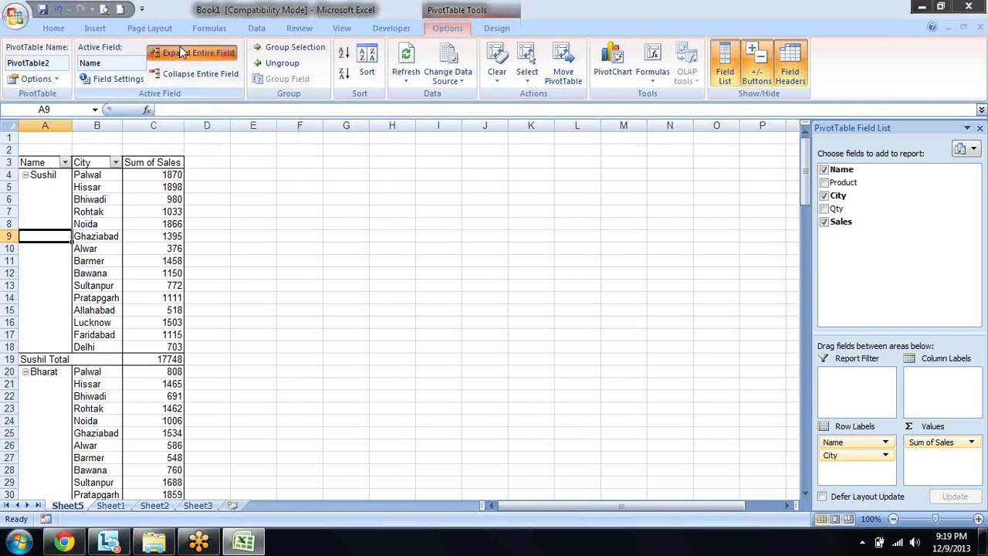
left_click(177, 75)
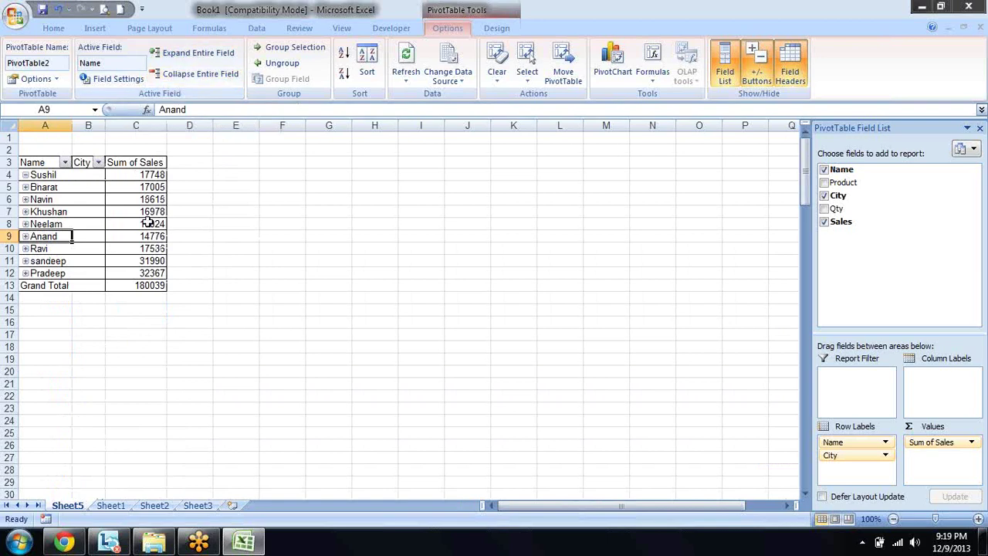
- Browse the collapsed name rows from Sushil down to the Grand Total
key("Up")
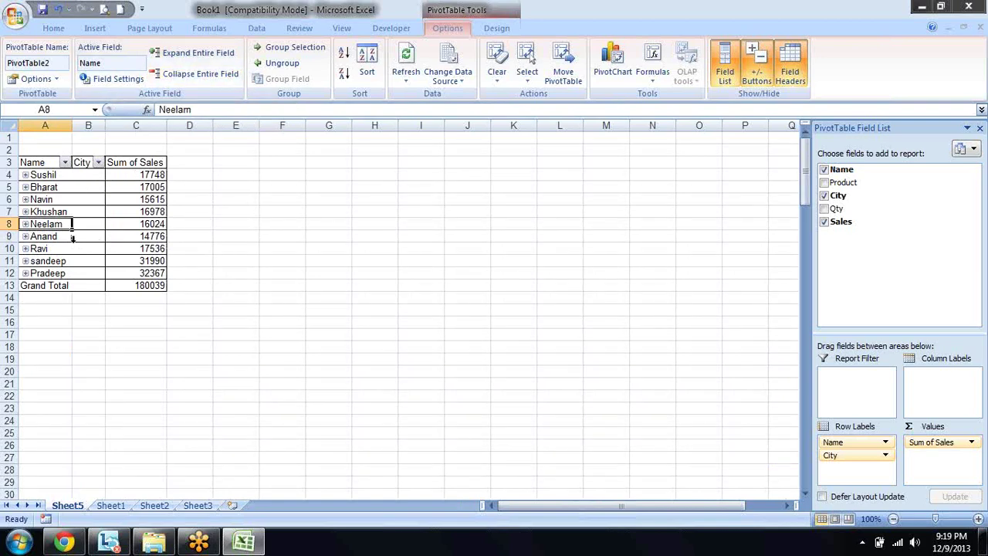
key("Up")
key("Up")
key("Up")
key("Right")
key("Right")
key("Right")
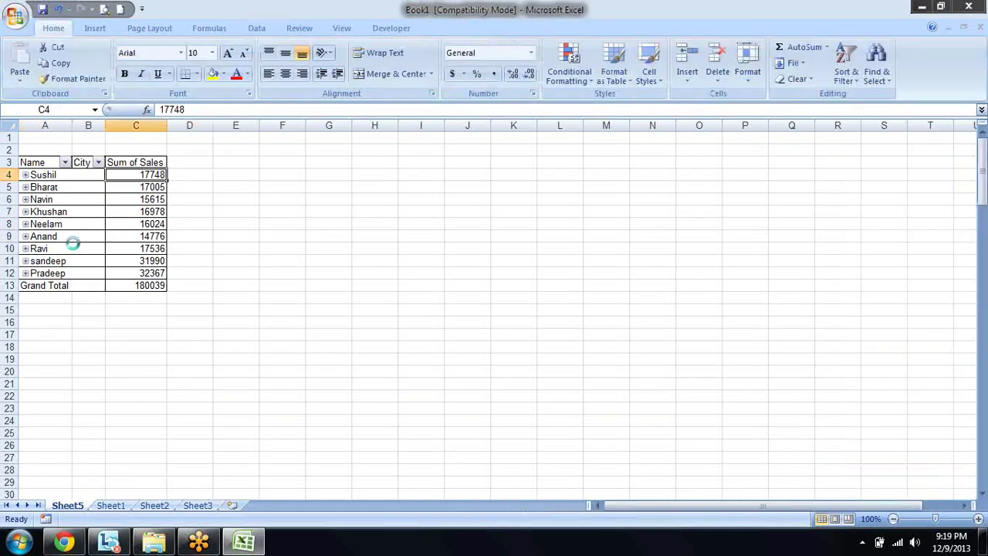
key("Left")
key("Left")
key("Down")
key("Left")
key("Up")
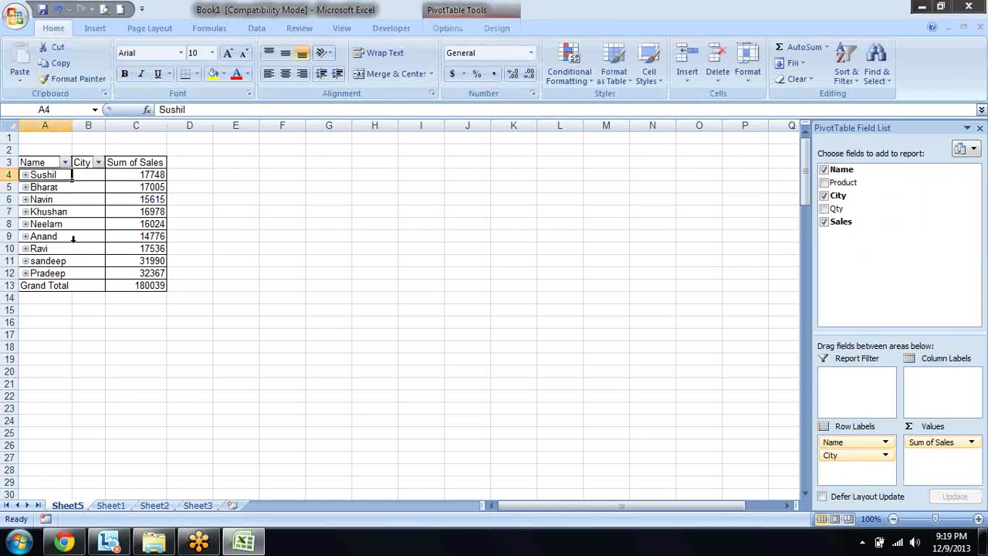
key("Down")
key("Down")
key("Down")
key("Down")
key("Down")
key("Down")
key("Down")
key("Down")
key("Down")
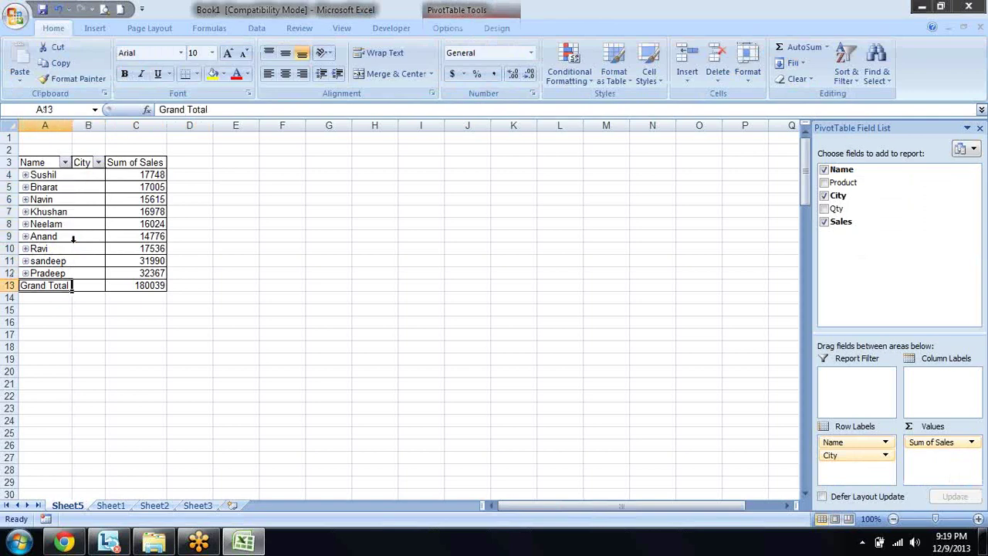
key("Up")
key("Up")
key("Up")
key("Up")
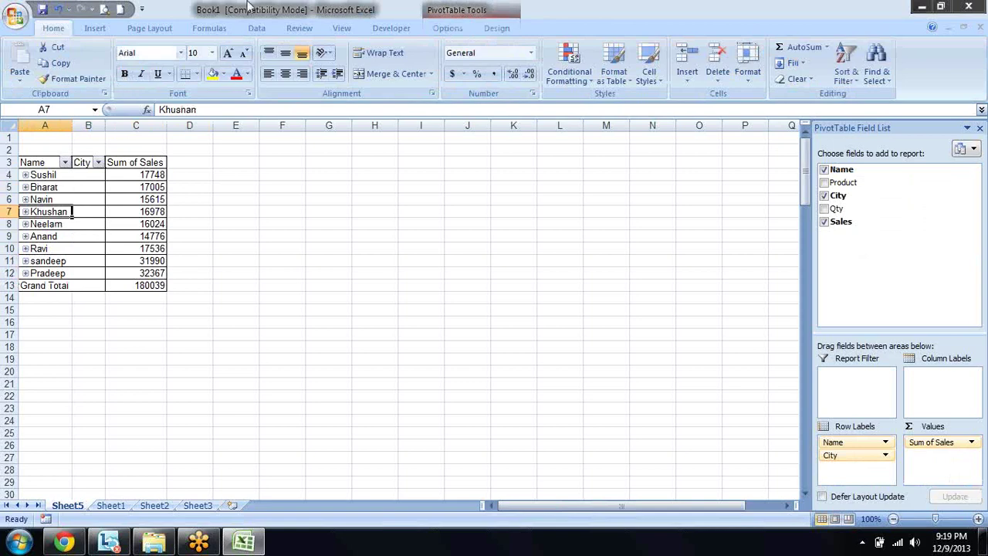
- Expand every Name so it lists its City rows with Sales figures
left_click(26, 189)
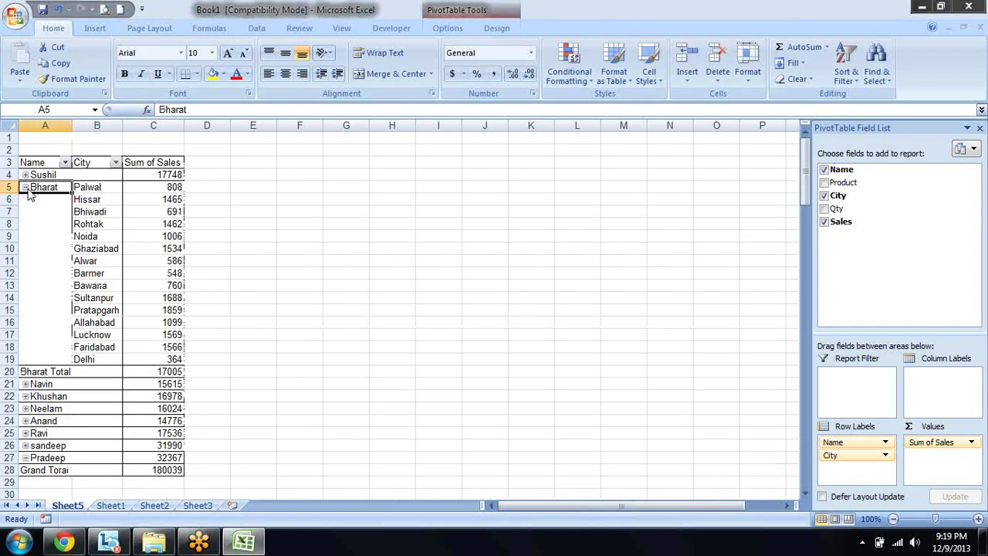
left_click(26, 188)
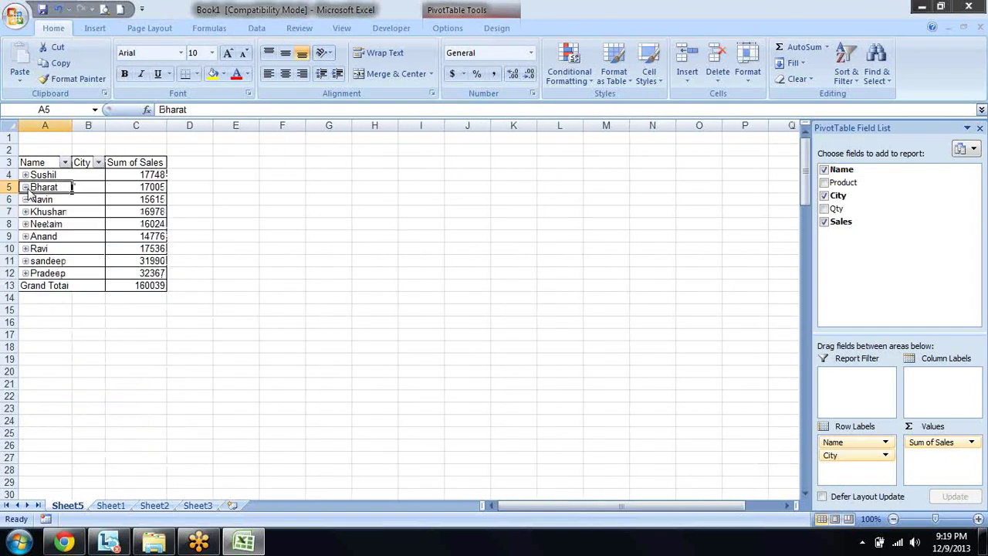
left_click(457, 9)
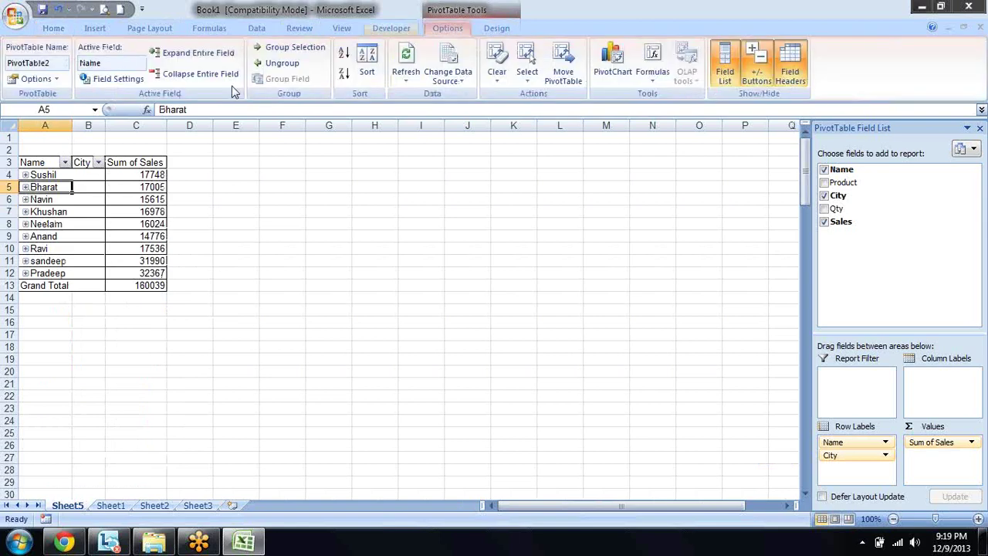
left_click(195, 54)
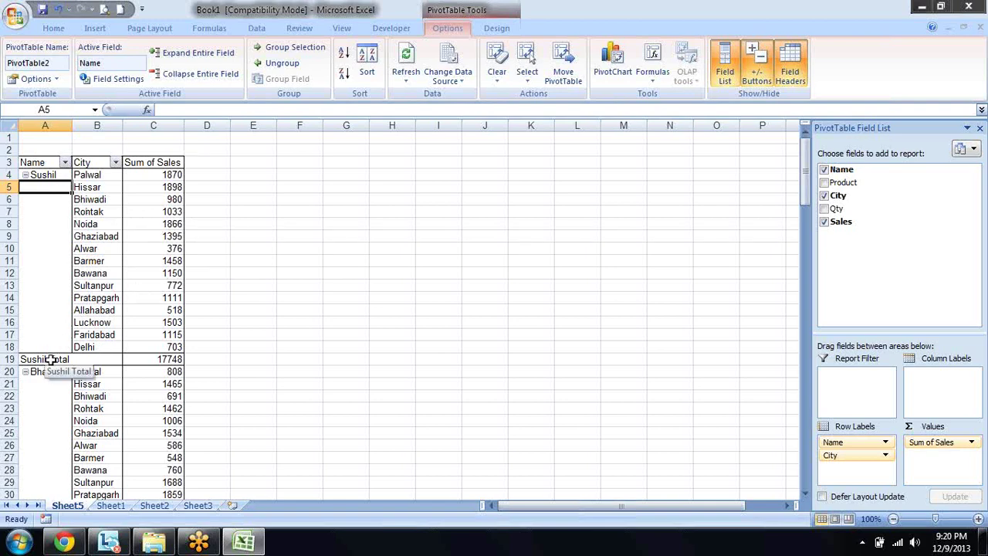
- Inspect the Sushil Total and the expanded City entries
left_click(50, 359)
left_click(86, 302)
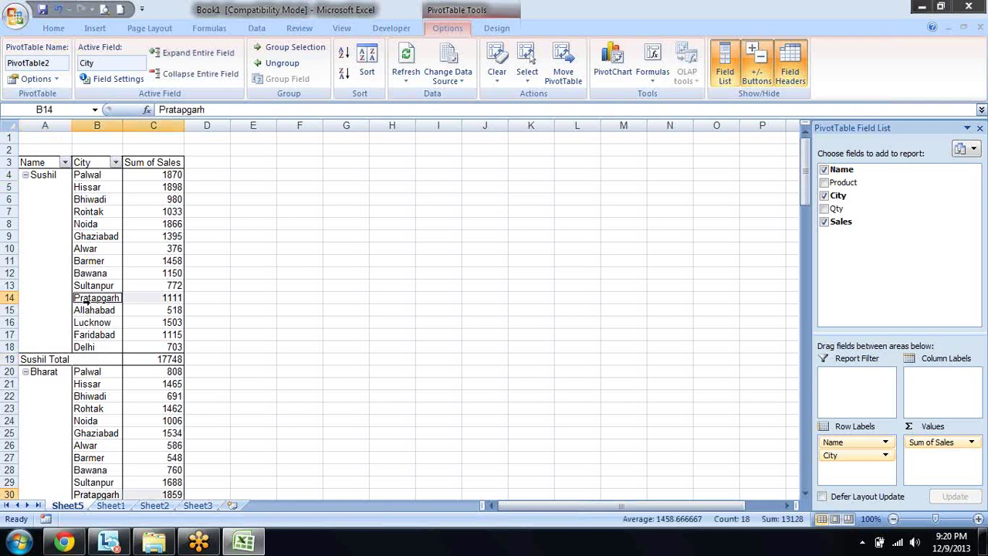
left_click(97, 230)
left_click(54, 226)
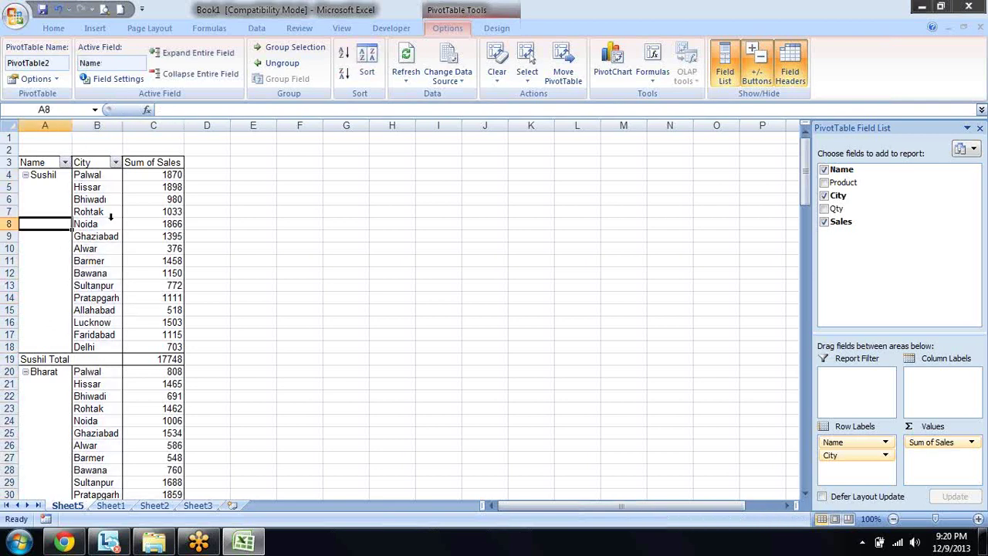
left_click(110, 220)
left_click(57, 321)
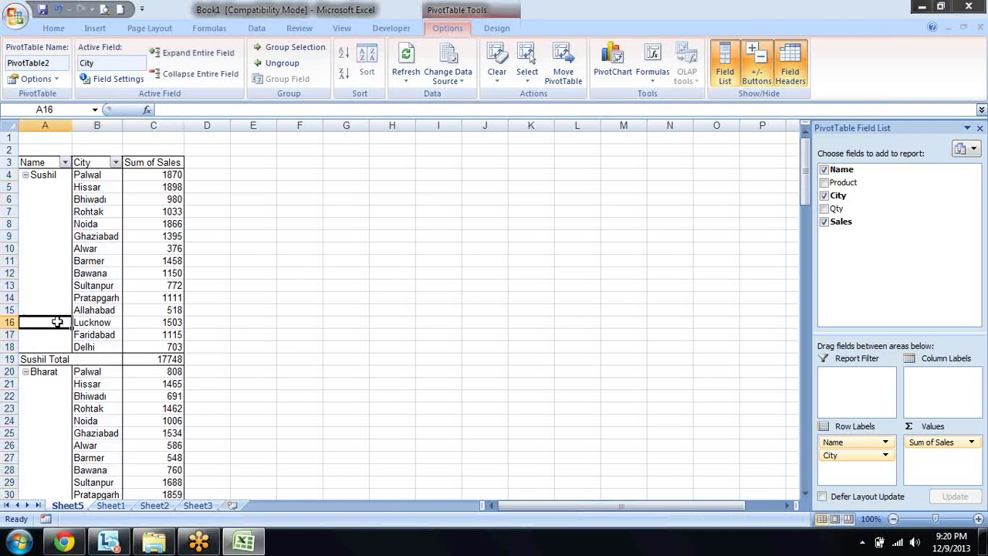
- Turn on the Classic PivotTable layout from the pivot's right-click PivotTable Options
right_click(58, 363)
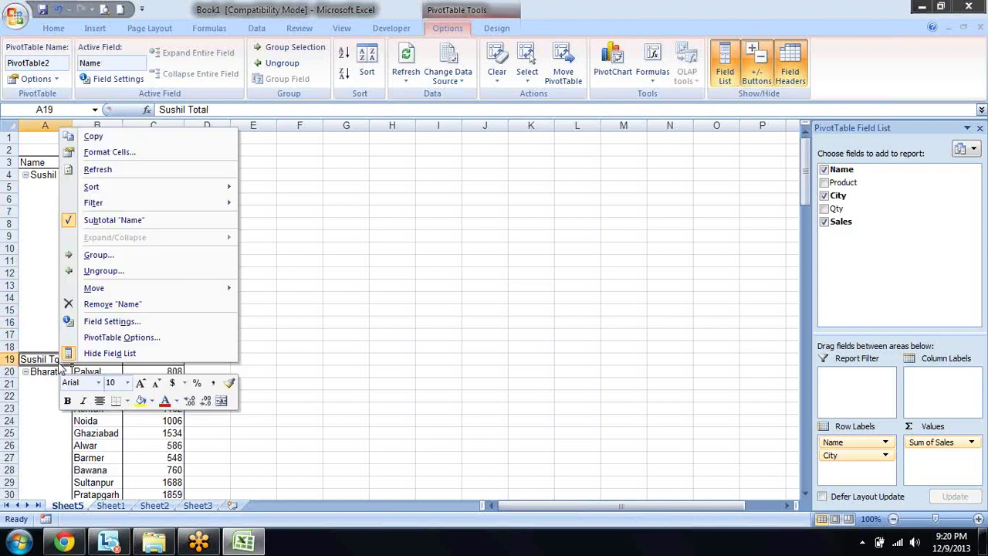
left_click(135, 339)
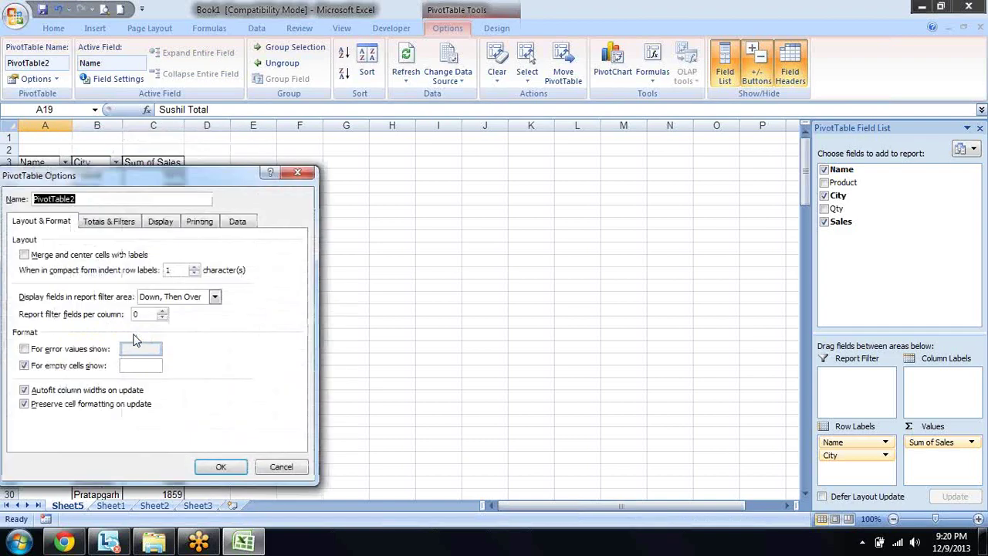
left_click(163, 222)
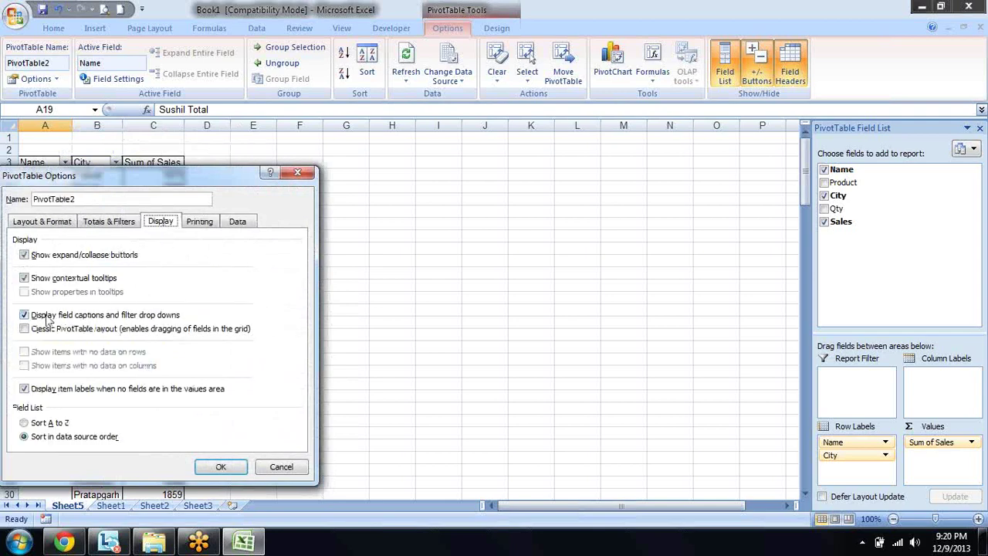
left_click(25, 330)
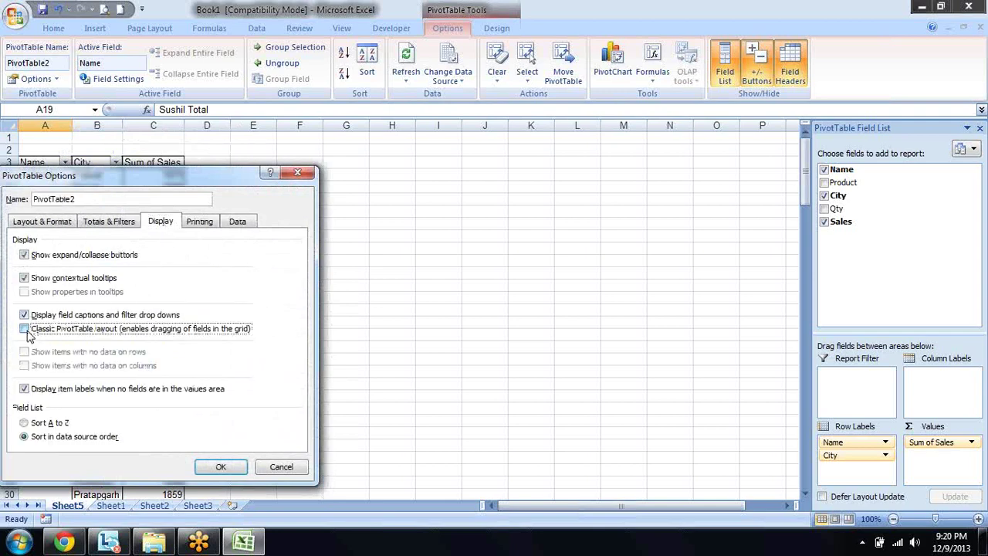
left_click(227, 467)
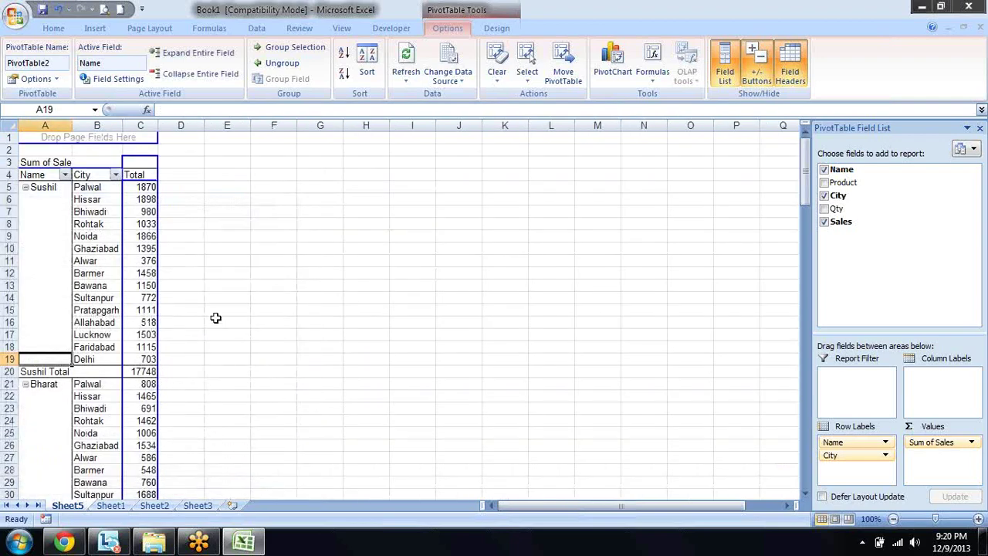
- Select the whole pivot from A4 down to the Grand Total at row 149
key("Right")
key("Right")
key("Left")
key("Up")
key("Up")
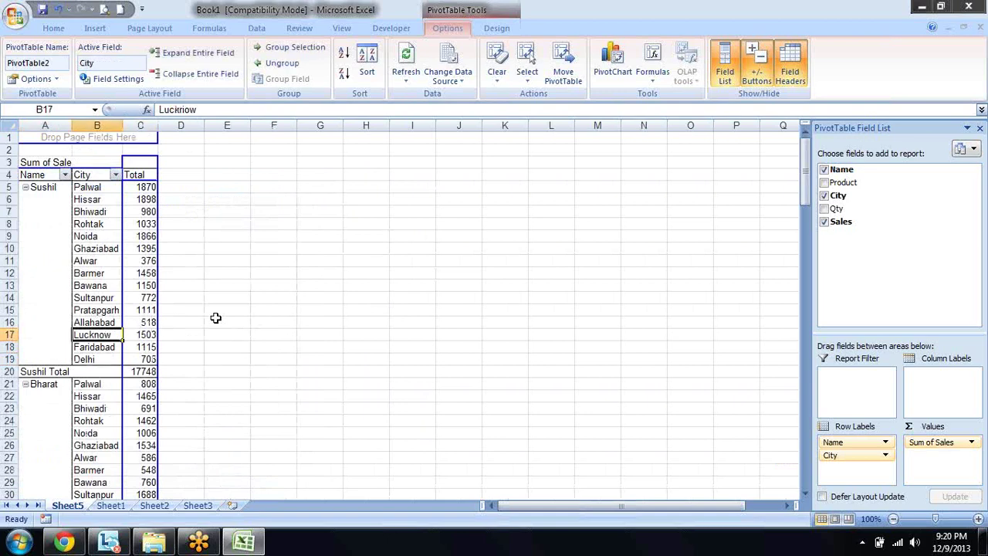
key("Up")
key("Up")
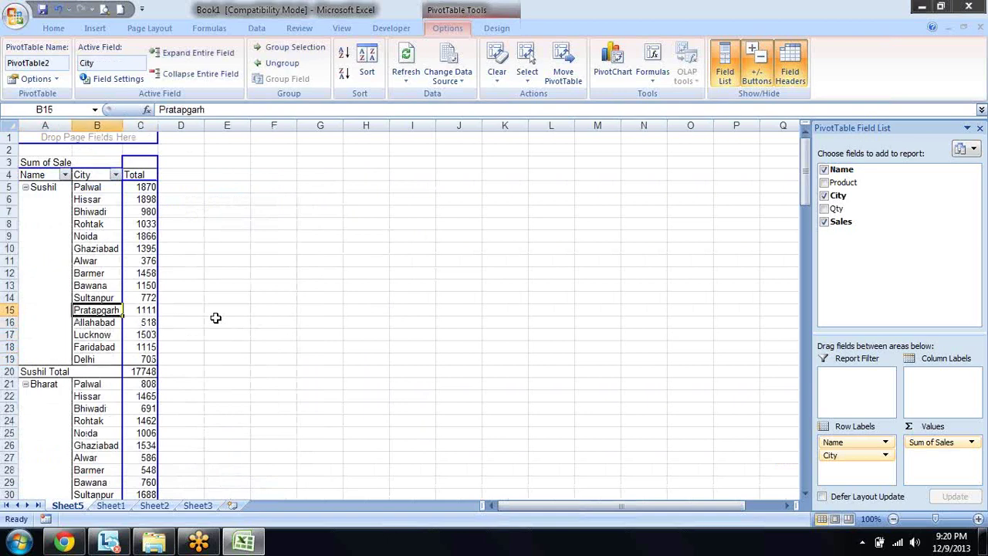
key("Left")
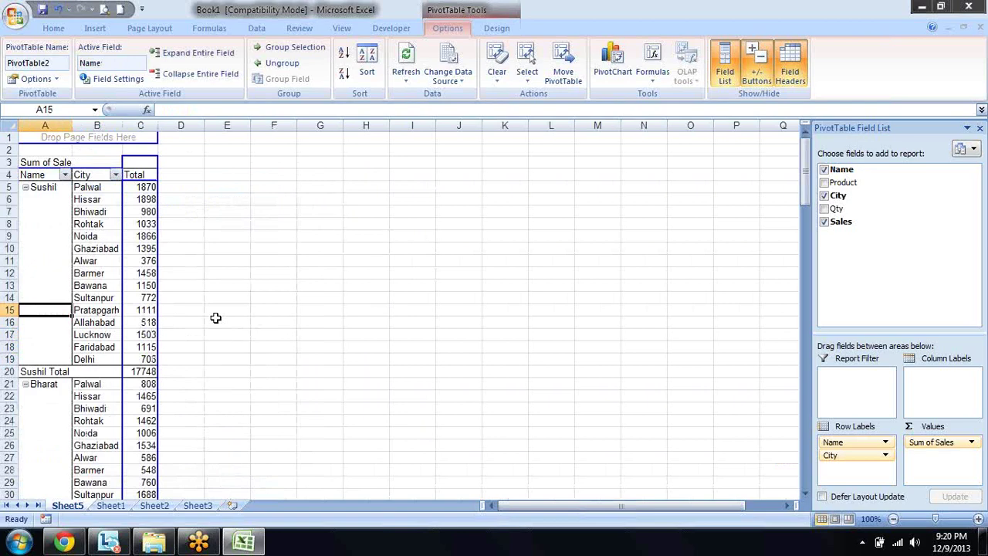
key("Right")
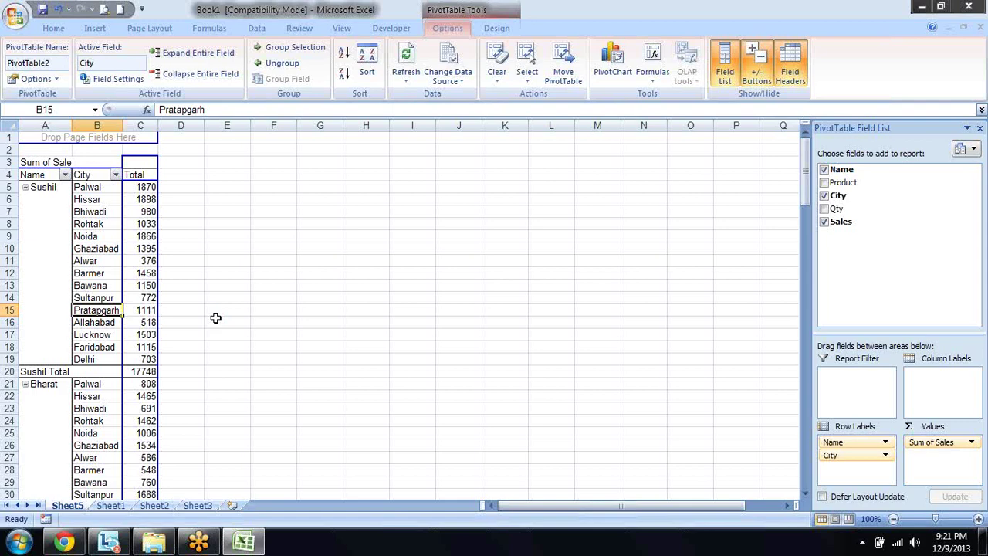
key("Up")
key("Up")
key("Up")
key("Up")
key("Up")
key("Up")
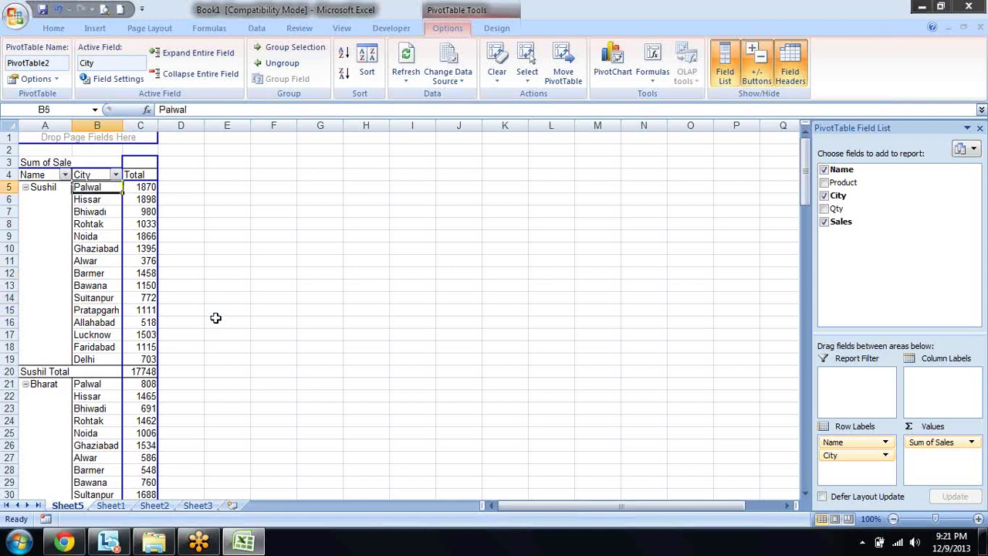
key("Left")
key("Up")
key("shift+Right")
key("shift+Right")
key("shift+Down")
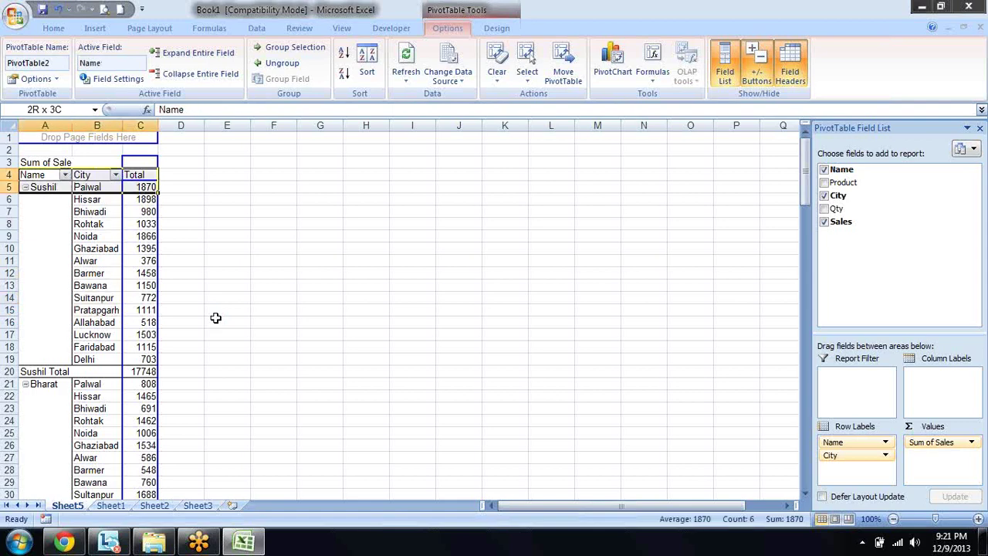
key("Tab")
key("Tab")
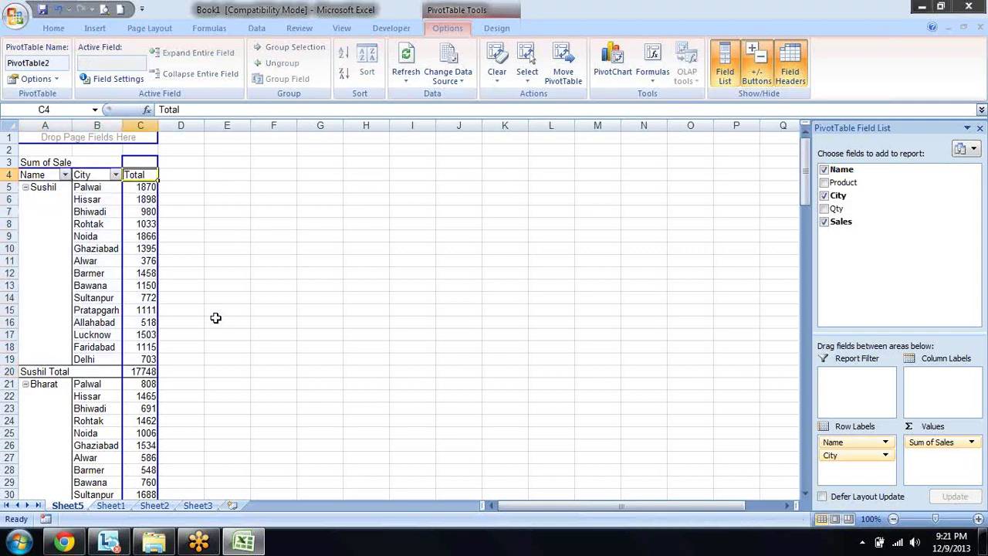
key("ctrl+shift+Down")
- Copy the pivot table and paste it starting at cell H4
key("ctrl+c")
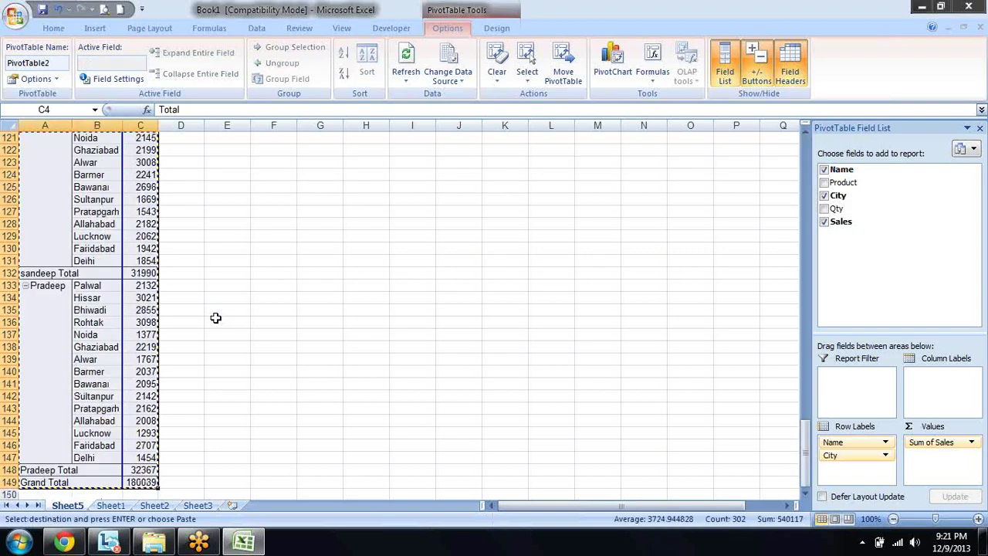
key("Right")
key("Right")
key("Right")
key("Right")
key("Left")
key("Left")
scroll(215, 318, "up", 1)
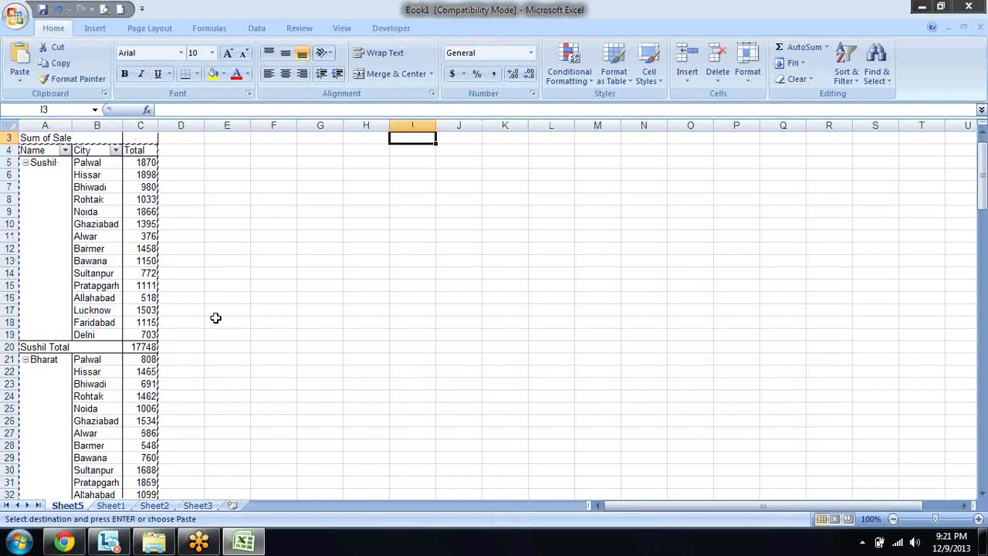
scroll(215, 317, "up", 1)
key("Left")
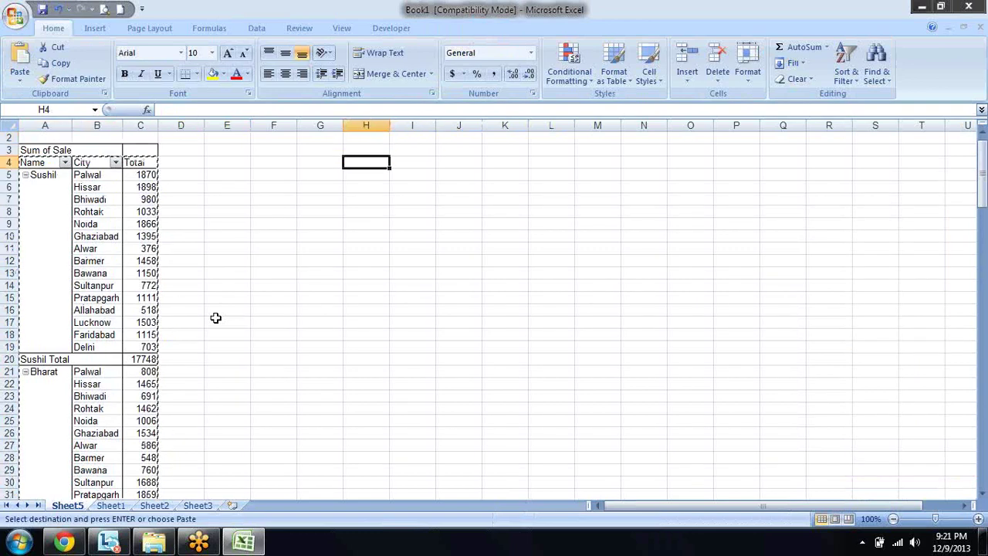
key("Return")
- Move the Sushil and Sushil Total labels into column I of the pasted copy
key("Right")
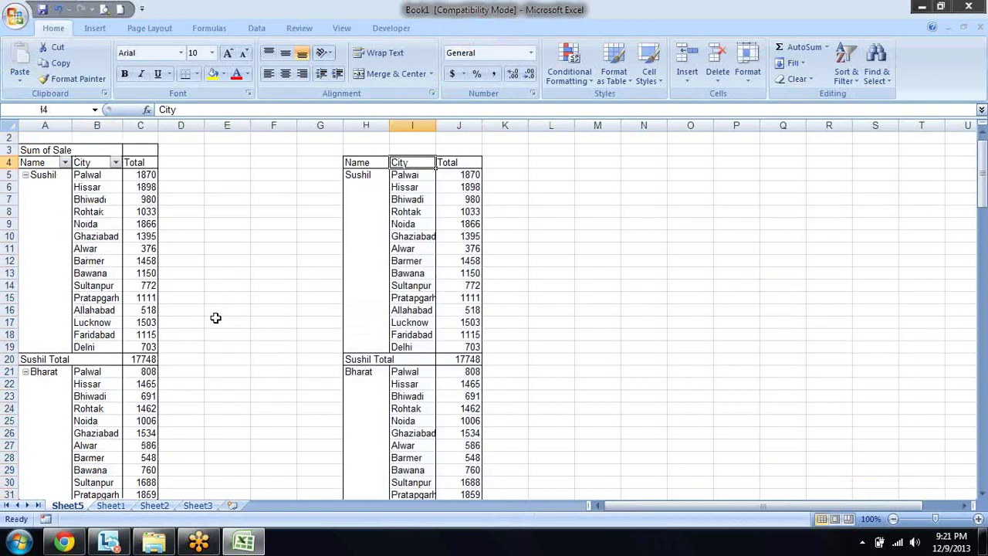
key("Left")
key("Down")
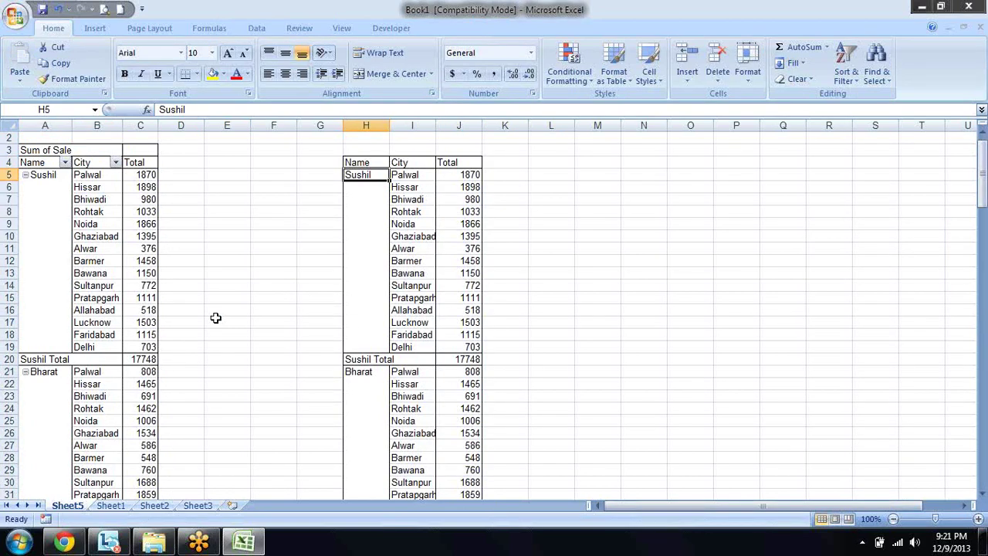
key("ctrl+x")
key("Up")
key("Right")
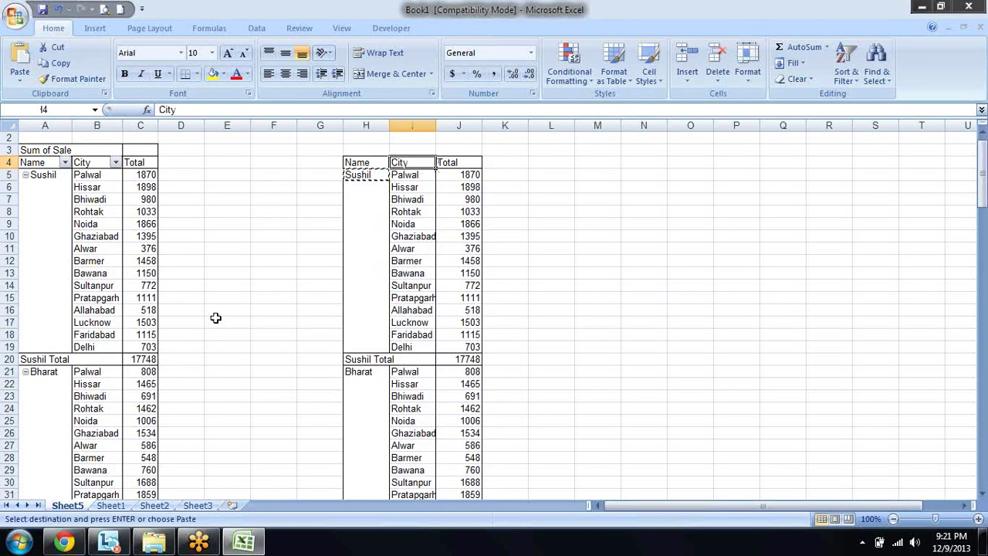
key("Return")
key("Down")
key("Down")
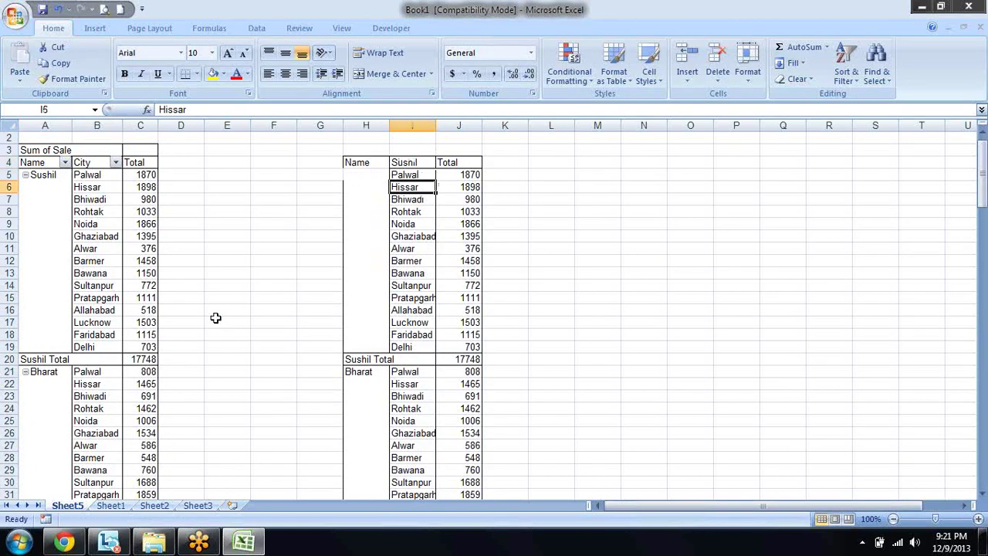
key("Down")
key("Down")
key("Down")
key("Down")
key("Down")
key("Down")
key("Down")
key("Left")
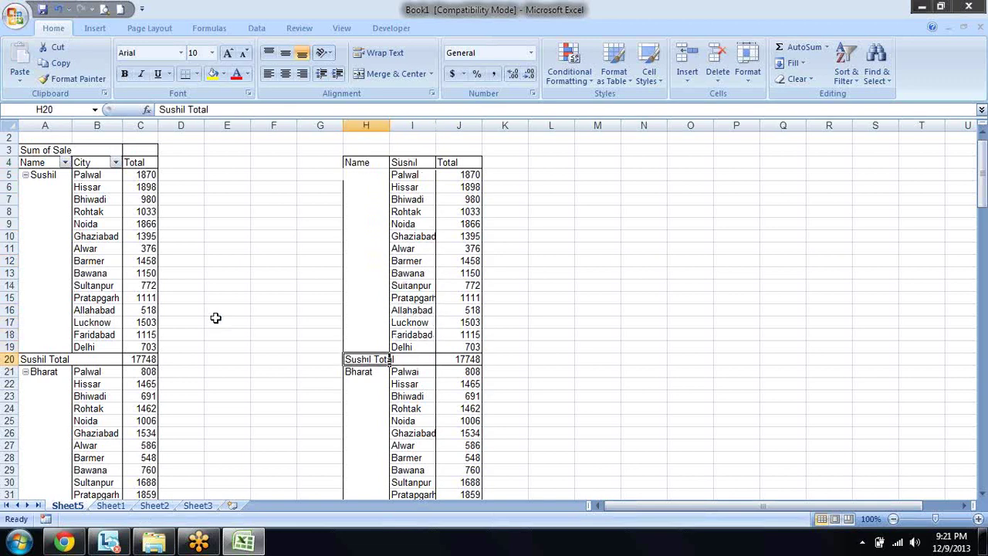
key("ctrl+x")
key("Right")
key("Return")
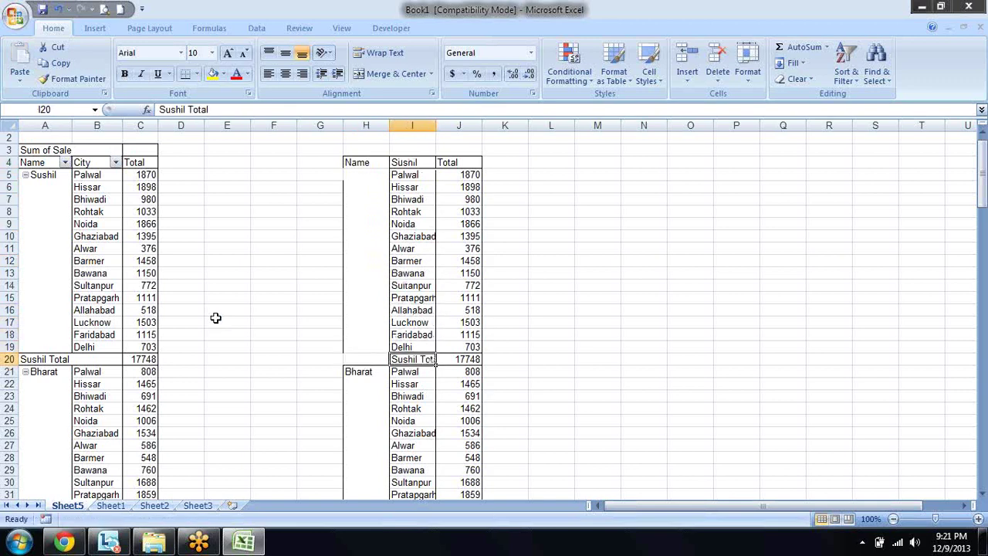
key("Up")
key("Up")
key("Up")
key("Up")
key("Up")
key("Up")
key("Up")
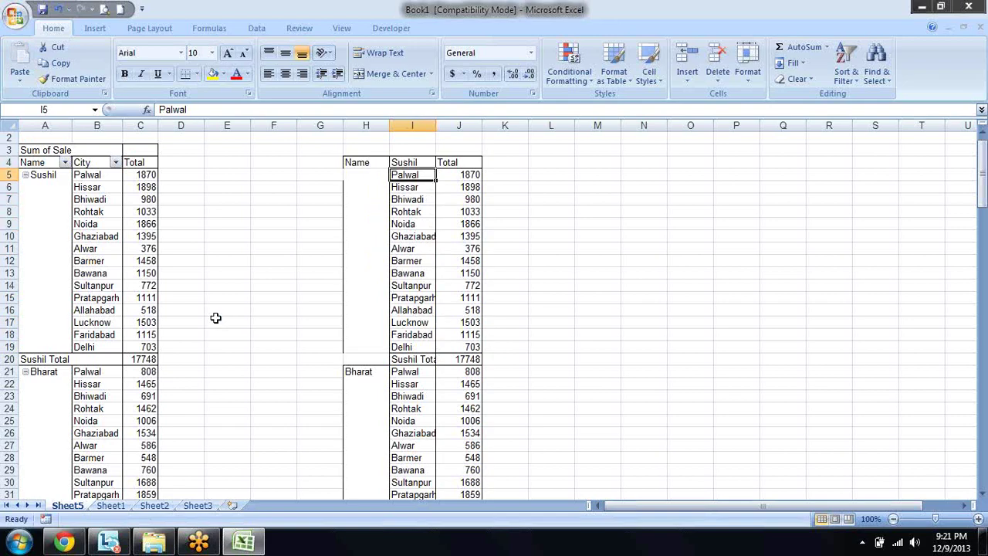
key("Up")
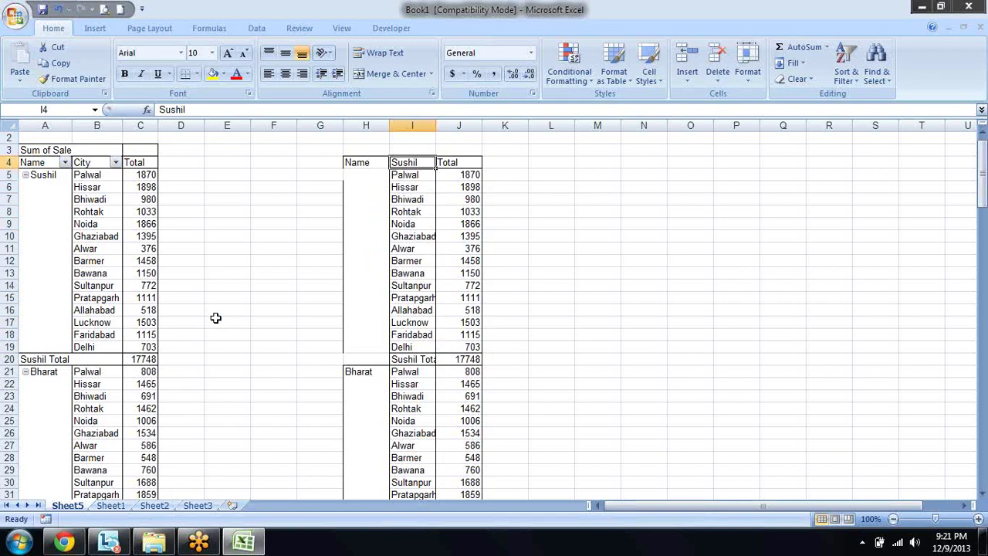
- Select the pasted block H4:J149 and clear its contents
key("Left")
key("Right")
key("Right")
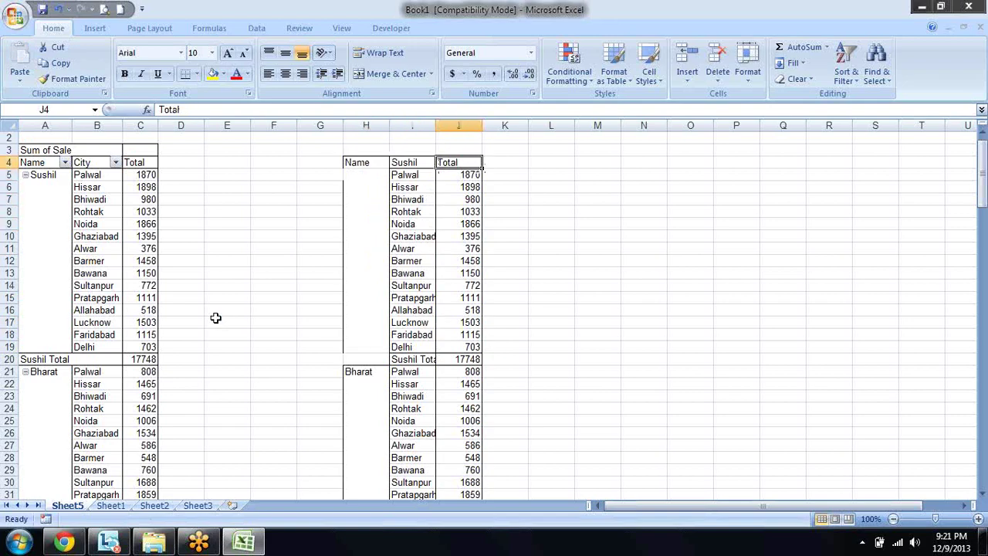
key("shift+Left")
key("shift+Left")
key("ctrl+shift+Down")
key("ctrl+shift+End")
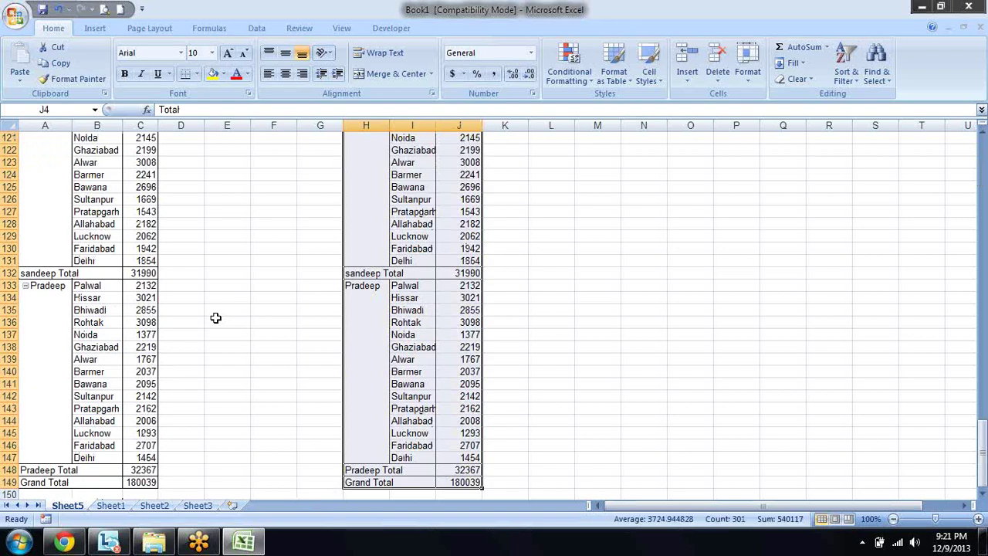
key("alt+e")
key("ctrl+BackSpace")
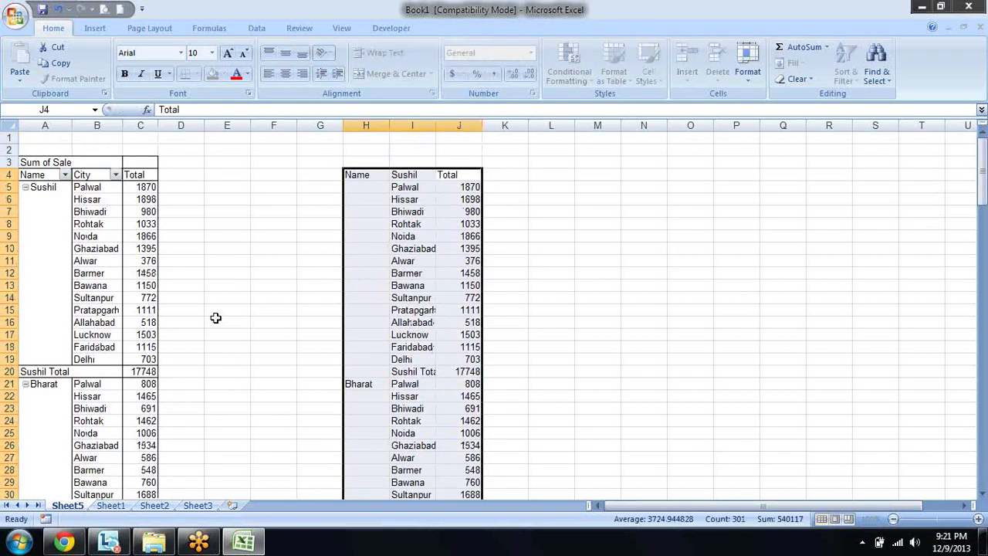
type("f")
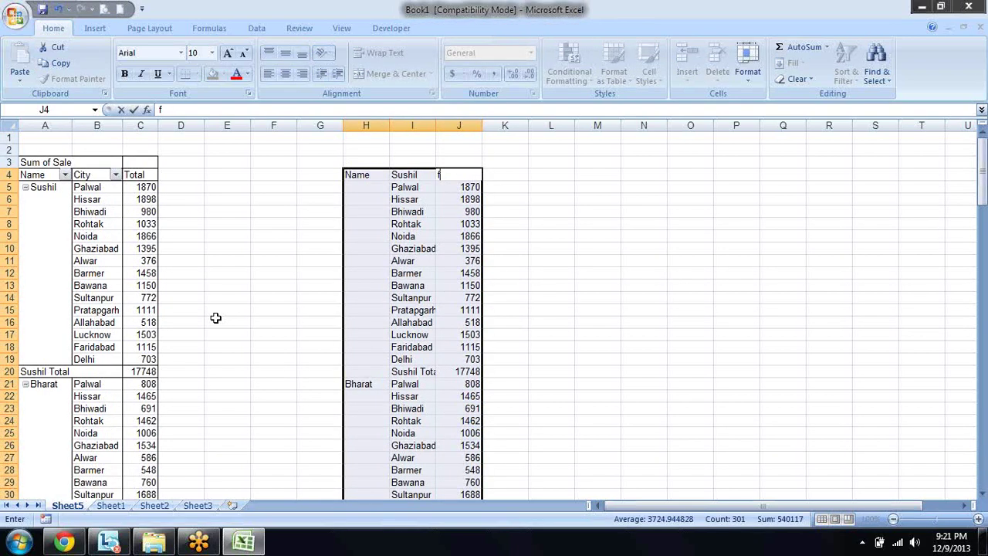
key("Escape")
key("Delete")
key("Left")
key("ctrl+Left")
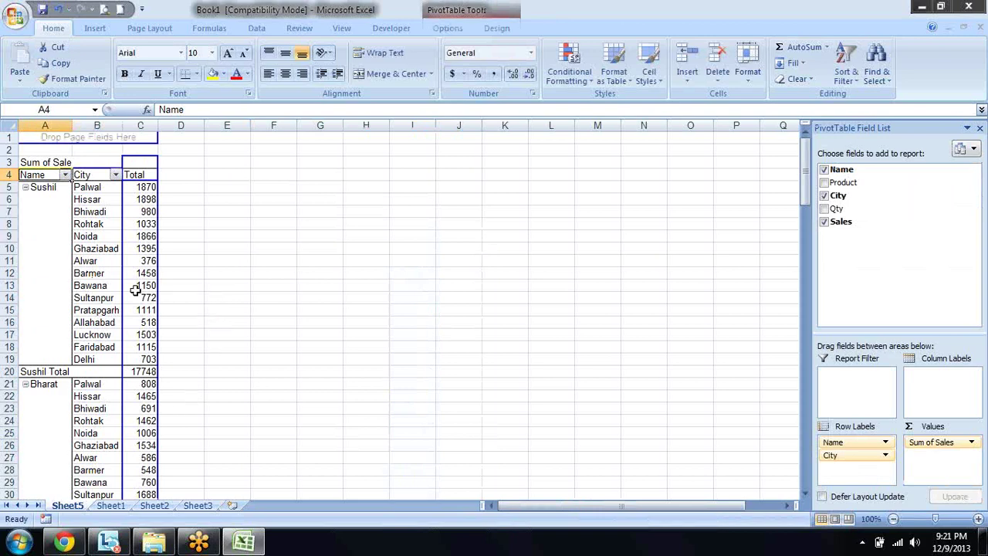
- Show the PivotTable Field List and check the Sum of Sales values in column A
mouse_move(134, 286)
mouse_move(132, 417)
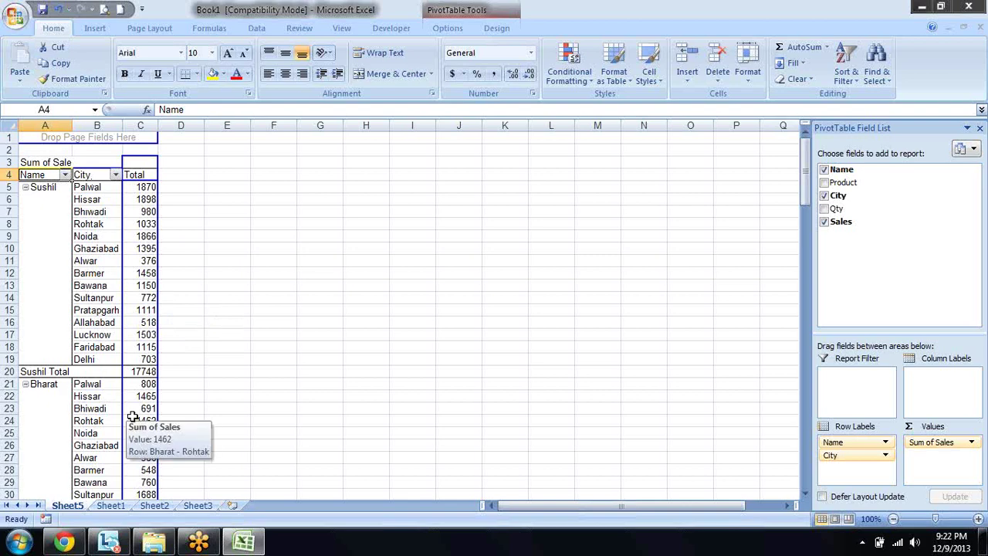
key("Down")
key("Down")
key("Down")
key("Up")
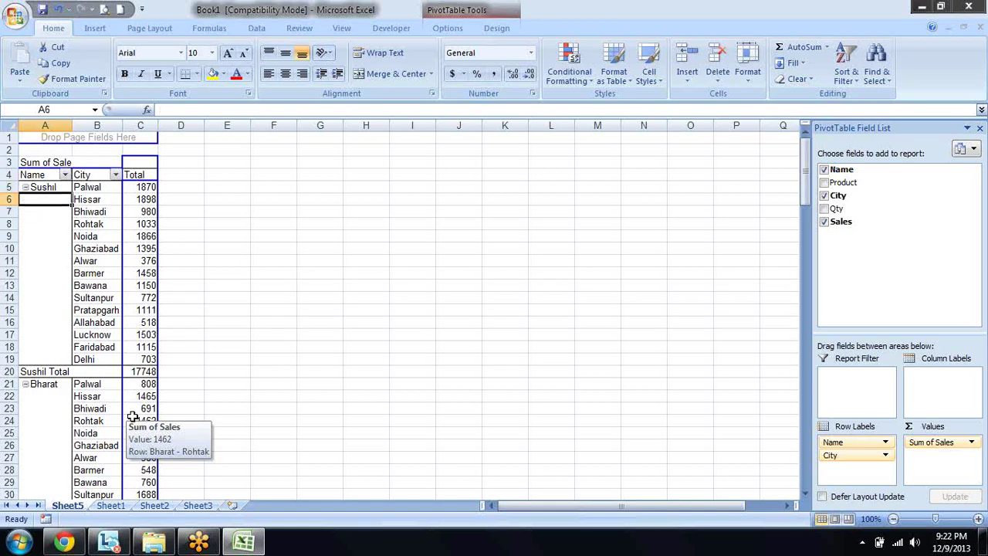
- On Sheet1, make the header row A1:E1 (Name, Product, City, Qty, Sales) bold
left_click(119, 508)
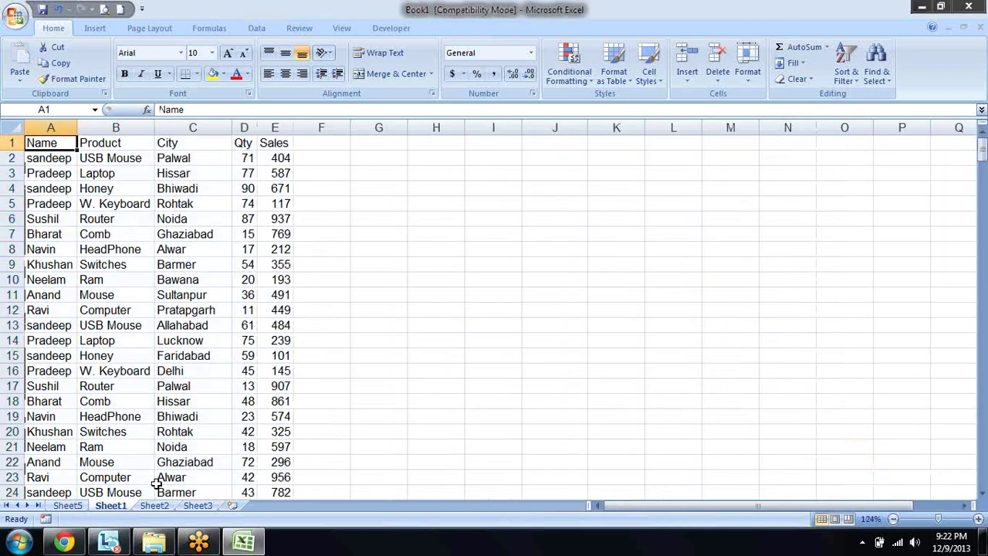
key("Down")
key("Right")
key("Right")
key("Left")
key("Left")
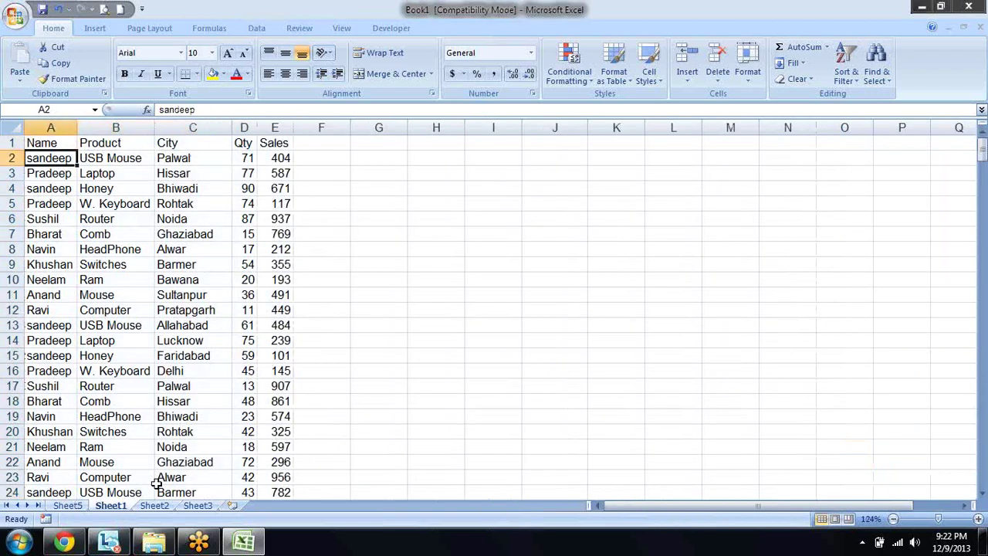
key("Up")
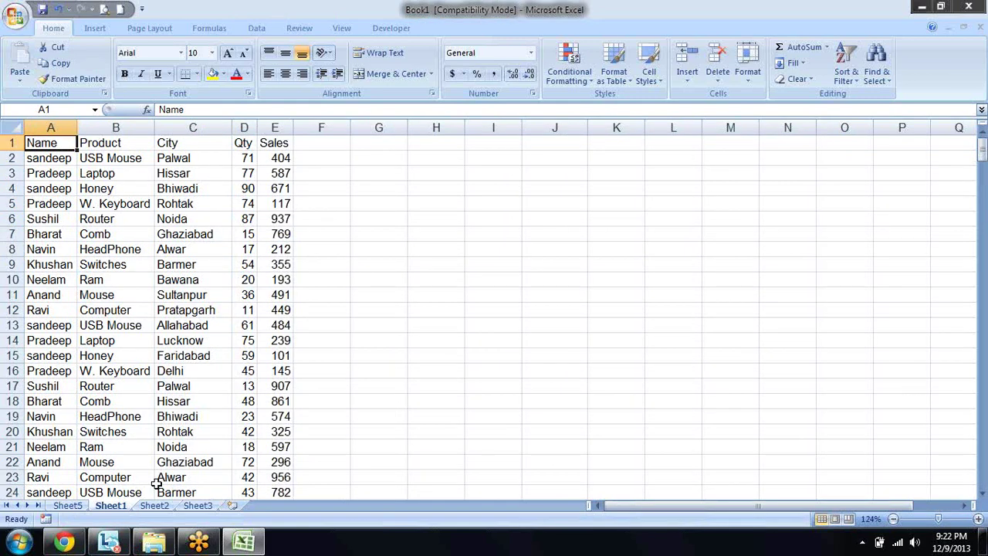
key("ctrl+shift+Right")
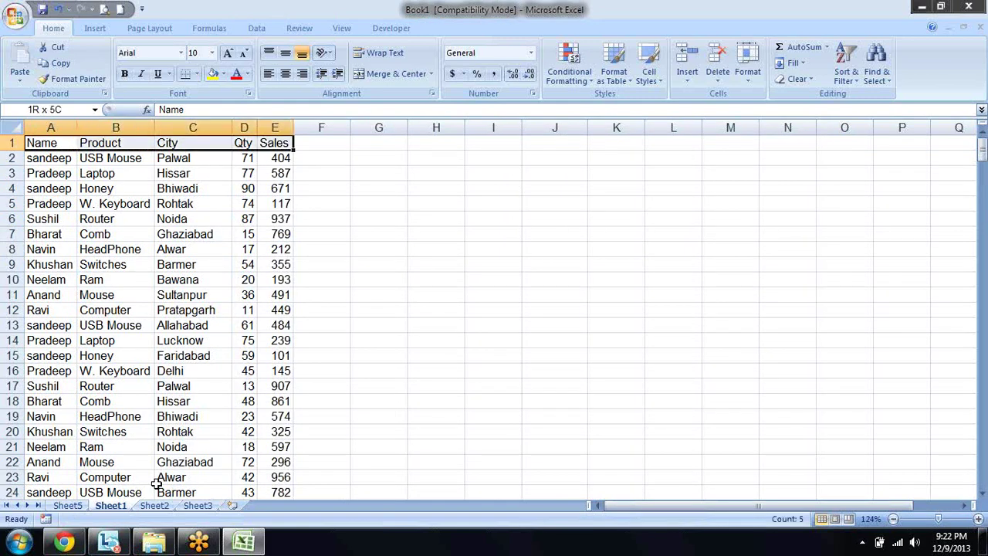
key("ctrl+b")
- Check the bolded header cells, then return to the Sheet5 pivot table
key("Left")
key("Right")
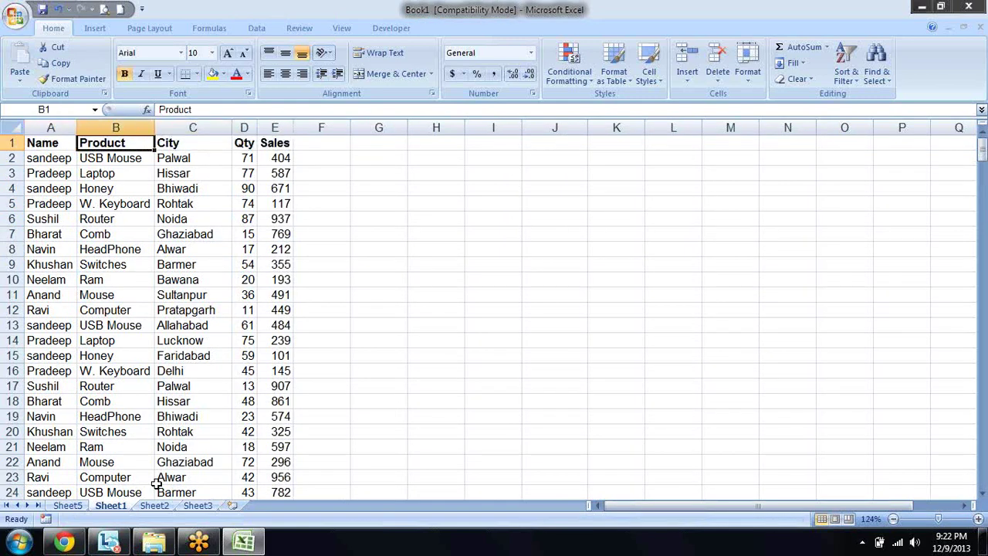
key("Left")
key("Right")
key("Right")
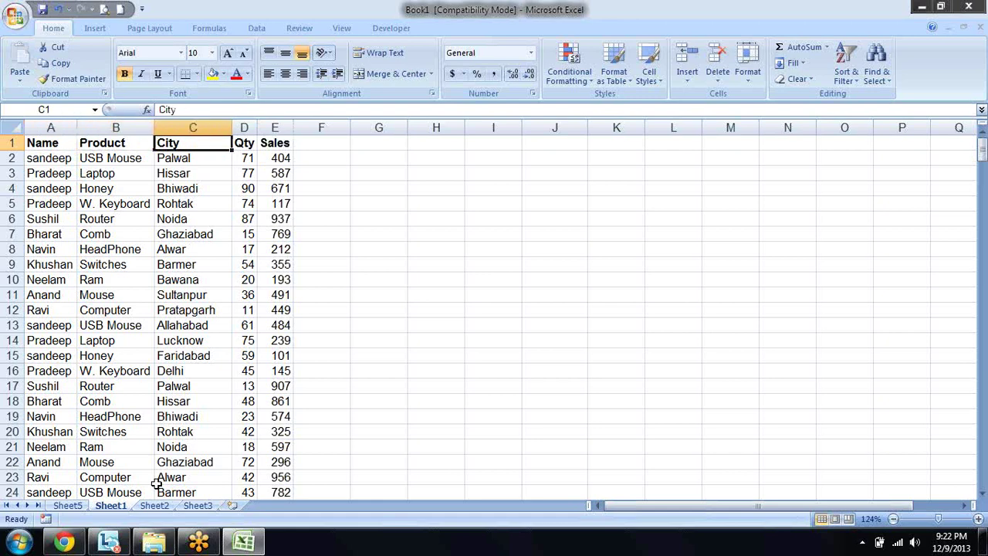
key("Right")
key("Right")
key("Left")
key("Left")
key("Left")
key("Left")
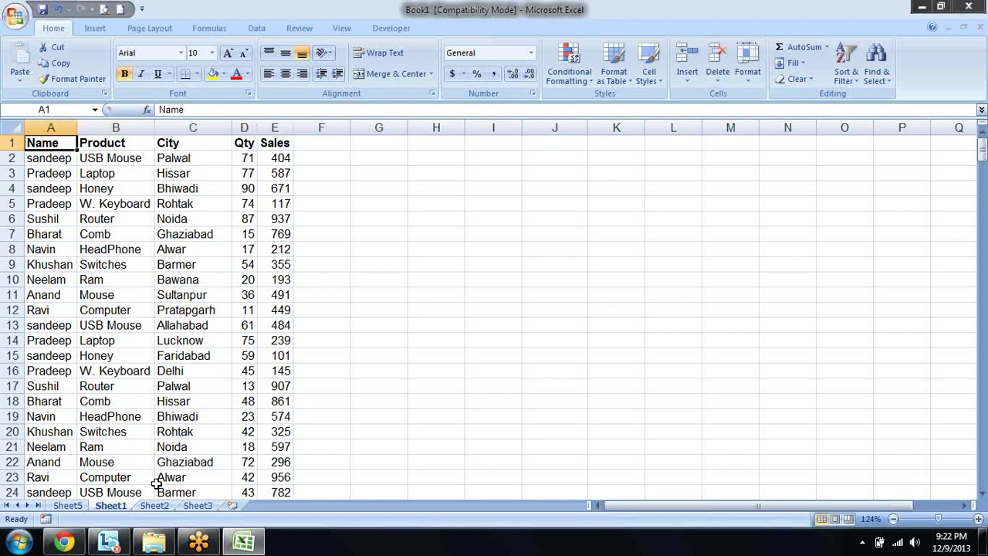
left_click(69, 507)
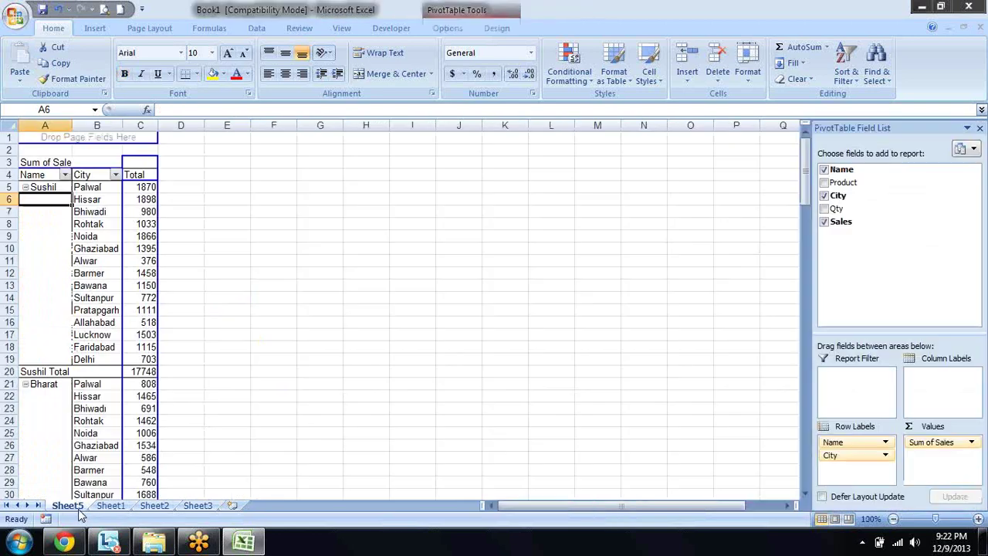
left_click(92, 199)
left_click(60, 210)
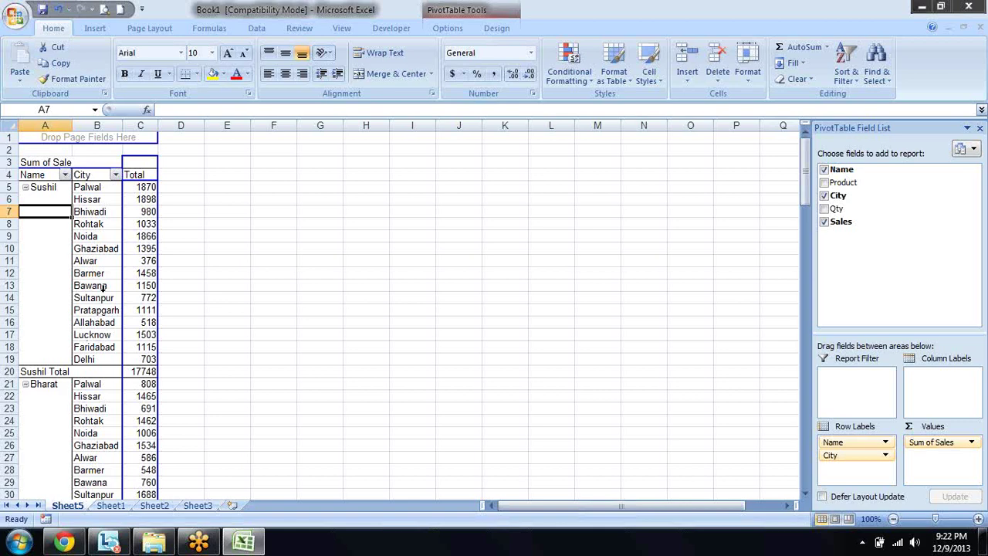
left_click(60, 372)
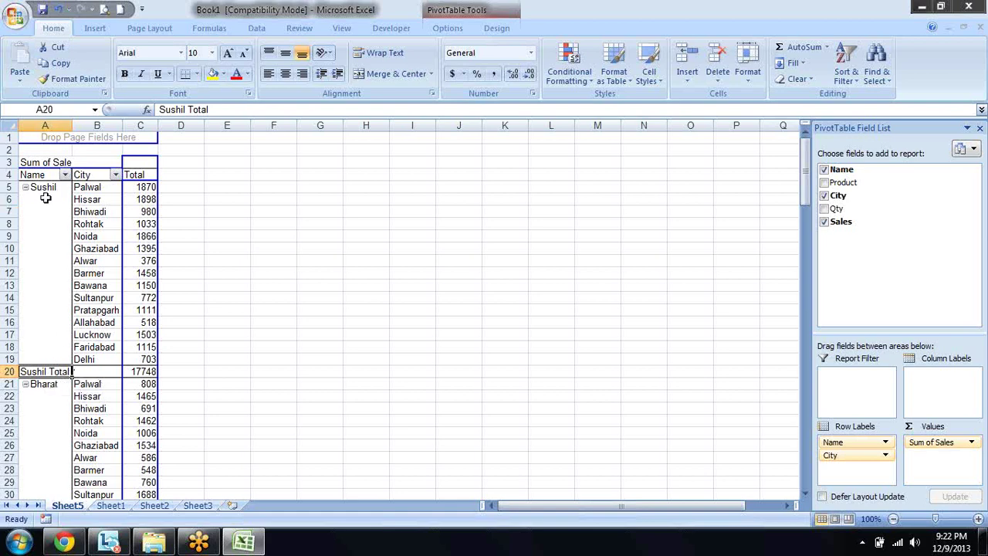
- Turn off Subtotal "Name" so the per-name subtotal rows disappear from PivotTable2
right_click(59, 371)
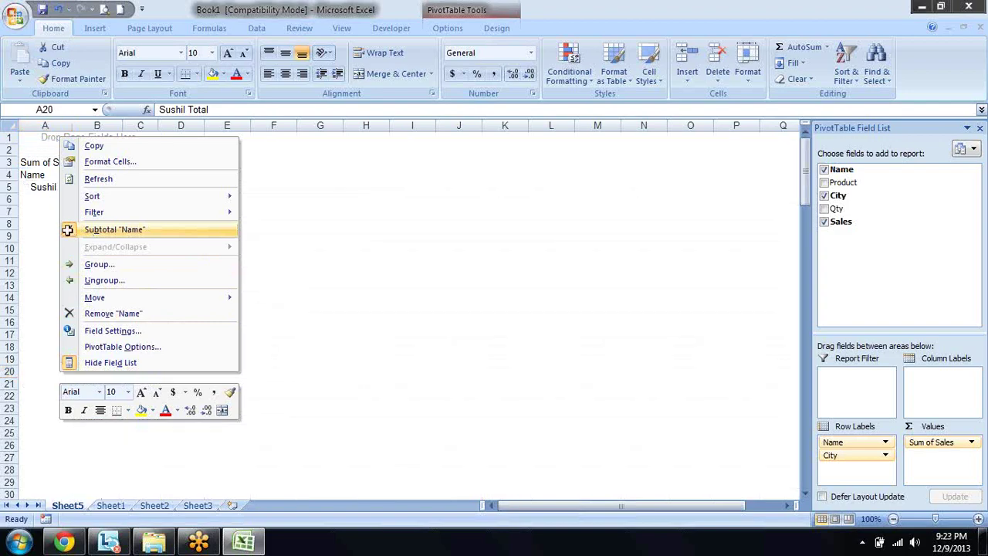
left_click(68, 232)
key("Down")
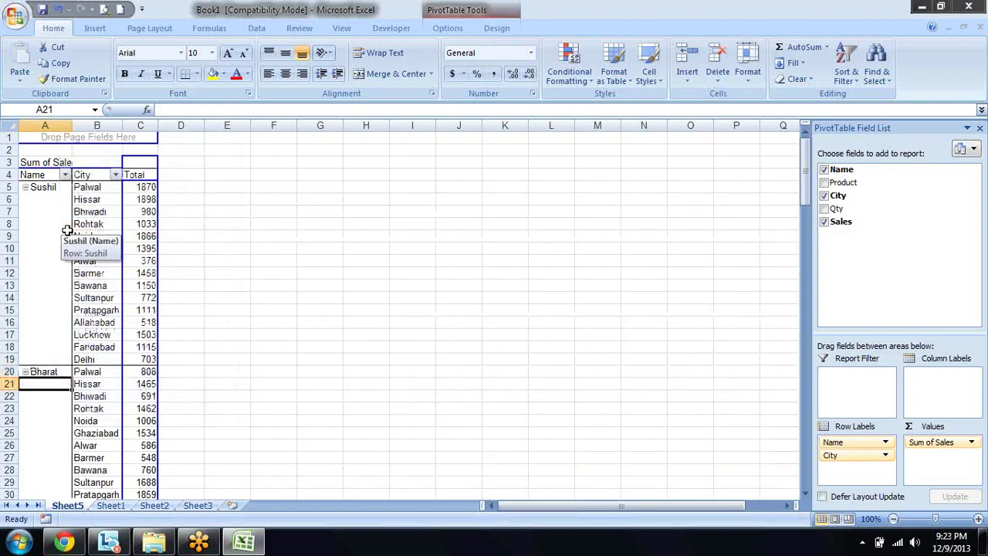
key("Down")
key("Down")
key("Down")
key("Down")
key("Down")
key("Down")
key("Down")
key("Down")
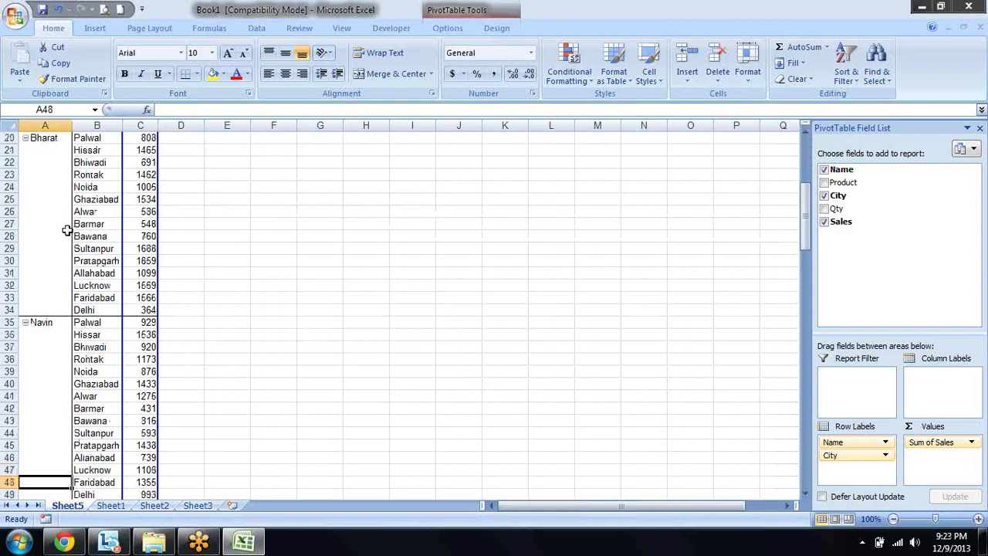
key("Down")
key("Down")
key("Down")
- Move down and back up through the pivot to confirm the subtotal rows are gone
key("Down")
key("Down")
key("Down")
key("Down")
key("Down")
key("Down")
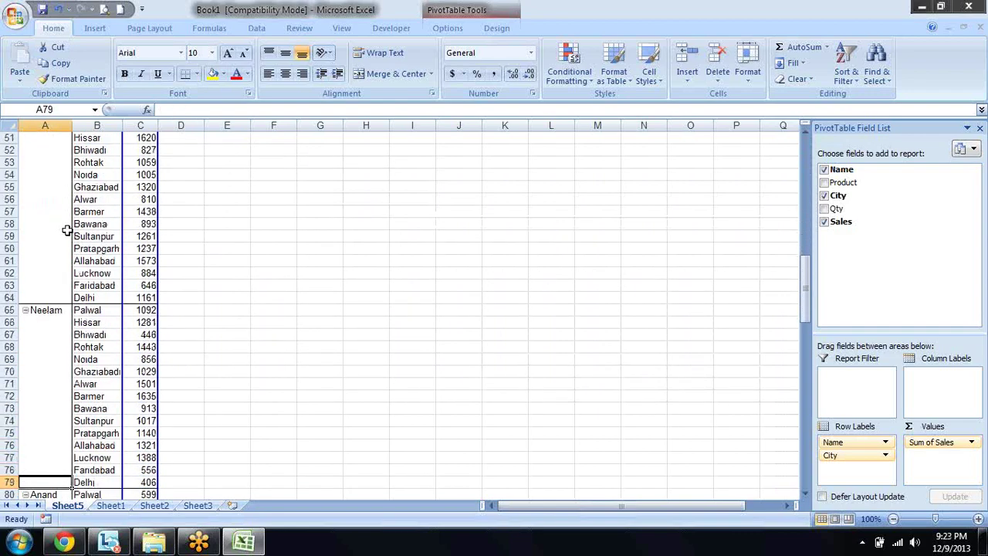
key("Down")
key("Down")
key("Down")
key("Down")
key("Down")
key("Down")
key("Down")
key("Down")
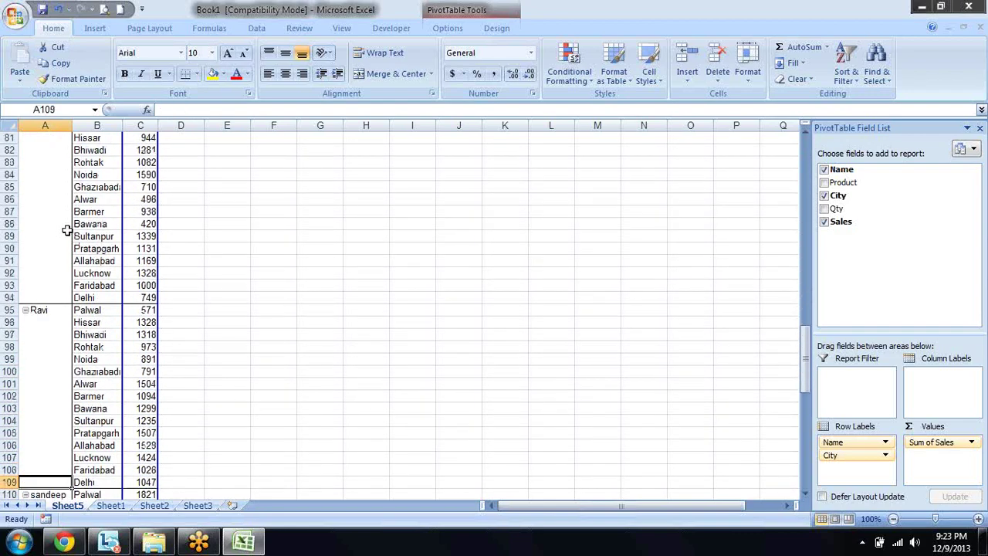
key("Down")
key("Down")
key("Down")
key("Down")
key("Down")
key("Down")
key("Down")
key("Down")
key("Down")
key("Up")
key("Up")
key("Up")
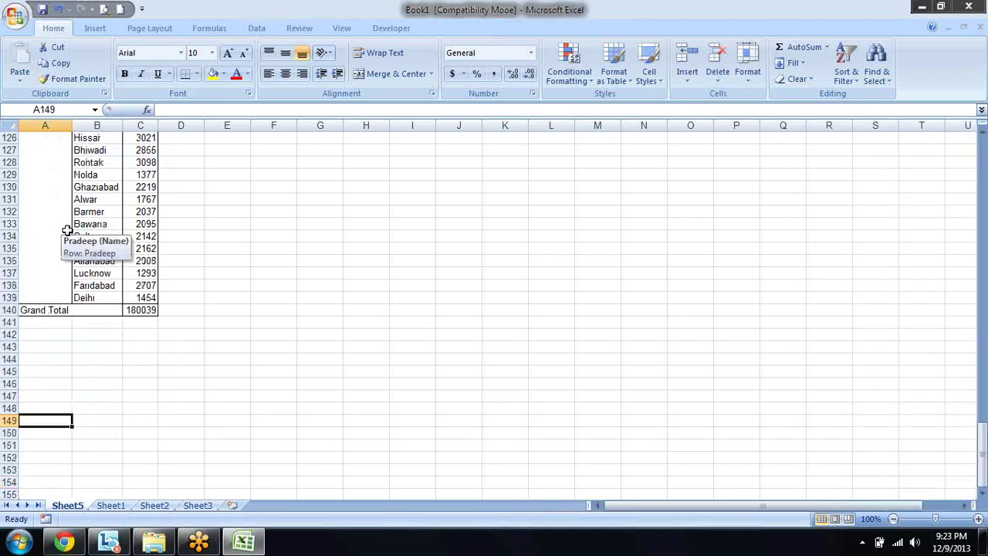
key("Up")
key("Up")
key("Up")
key("Up")
key("Up")
key("Up")
key("Up")
key("Up")
key("Up")
key("Up")
key("Up")
key("Up")
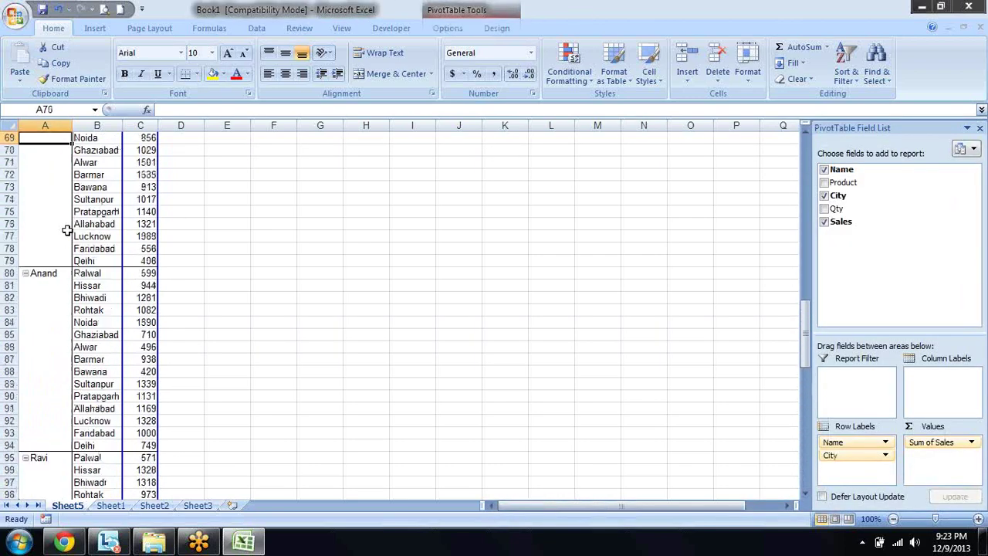
key("Up")
key("Up")
key("Up")
key("Up")
key("Up")
key("Up")
key("Up")
key("Up")
key("Up")
key("Up")
key("Up")
key("Up")
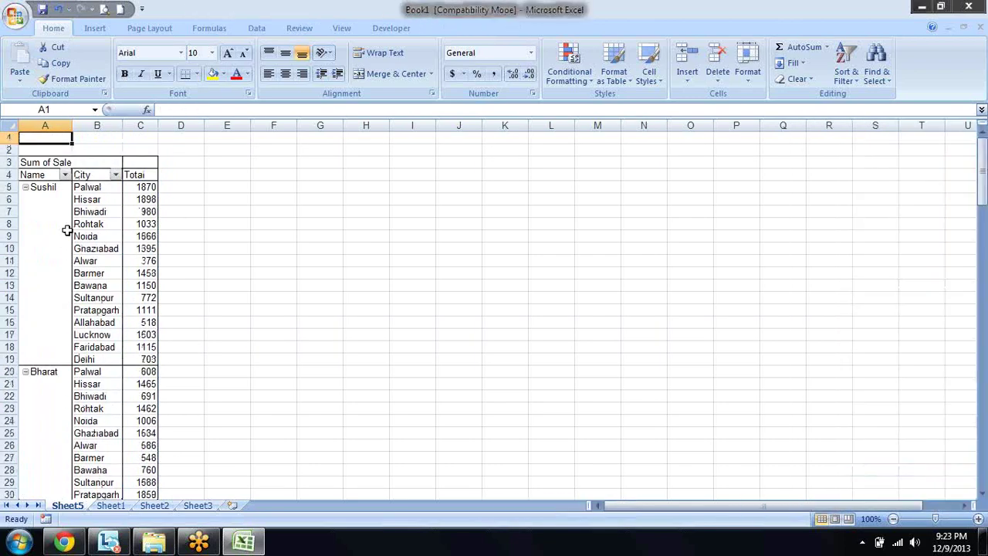
key("Down")
key("Down")
key("Down")
key("Down")
key("Down")
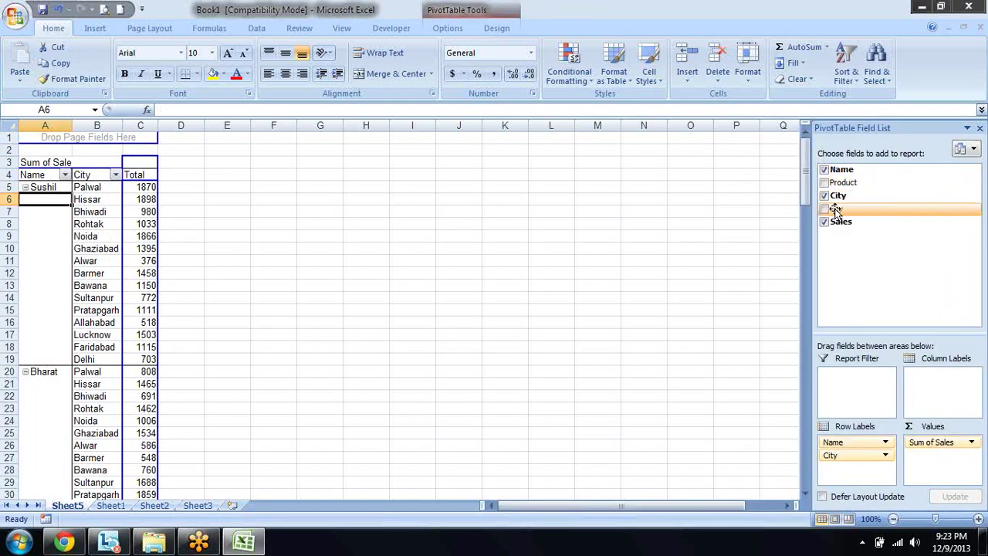
- Add Qty to the pivot as a Sum of Qty column beside Sum of Sales
mouse_move(837, 210)
left_mouse_down()
mouse_move(960, 410)
mouse_move(827, 212)
left_mouse_up()
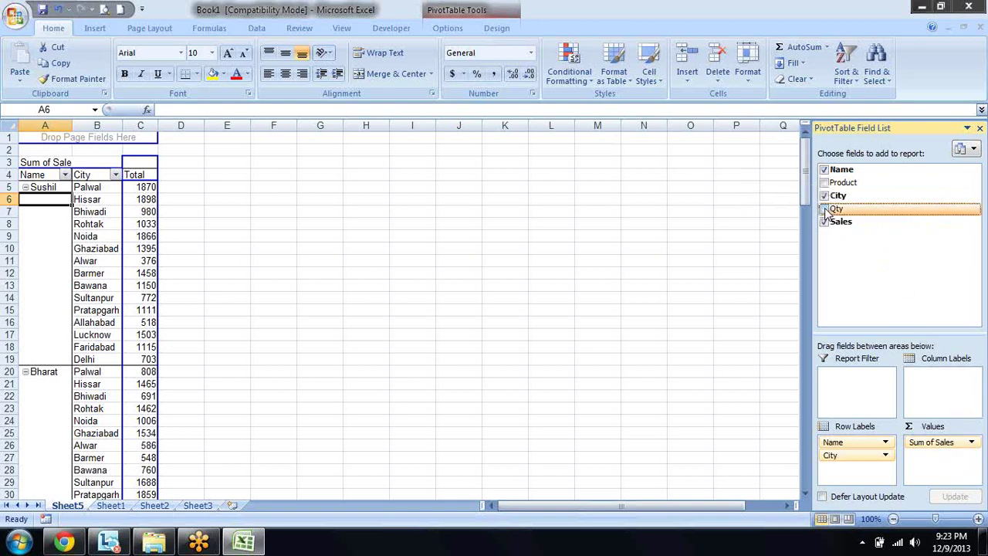
left_click(825, 209)
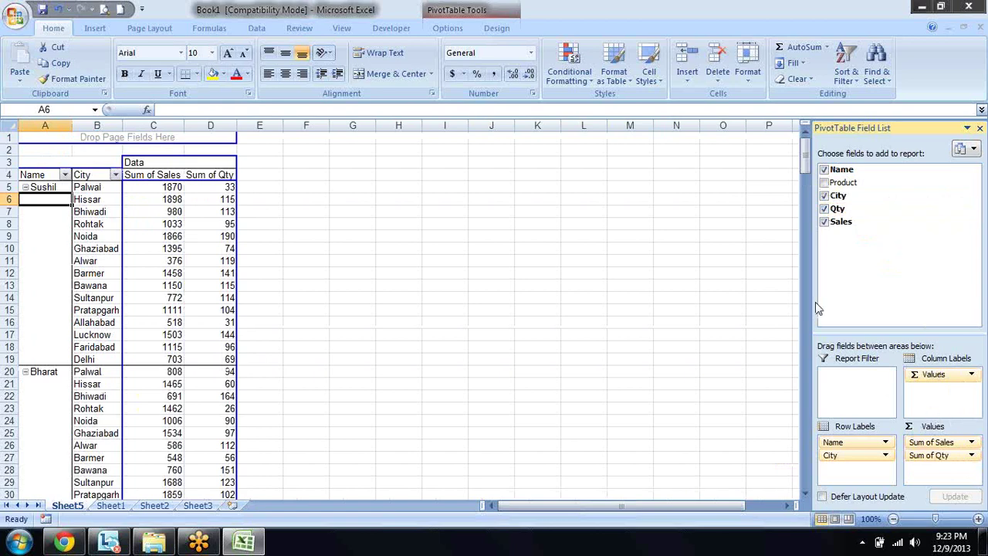
left_click(145, 213)
key("Right")
key("Right")
- Bring up PivotTable Options from a Sum of Sales value cell
left_click(145, 214)
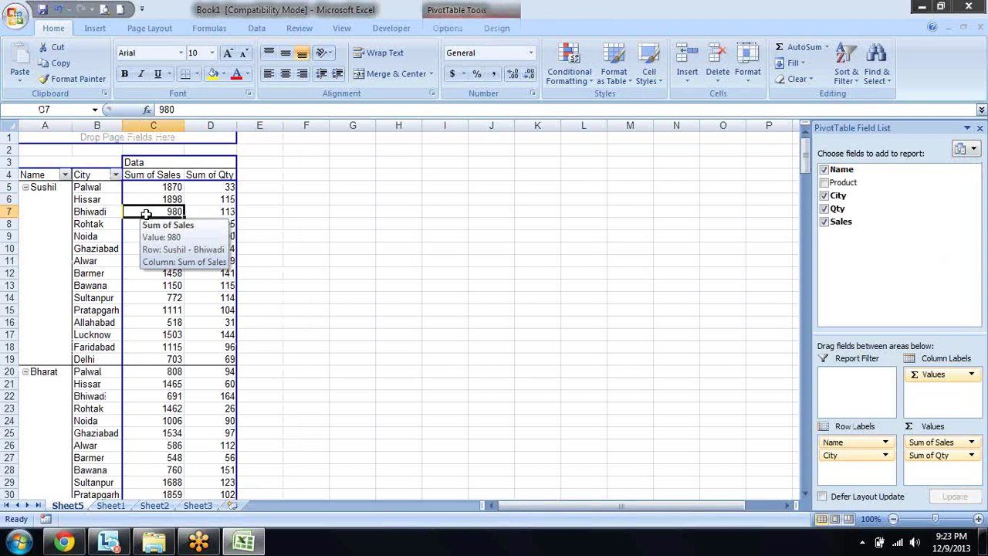
key("Up")
key("Up")
key("Right")
key("Right")
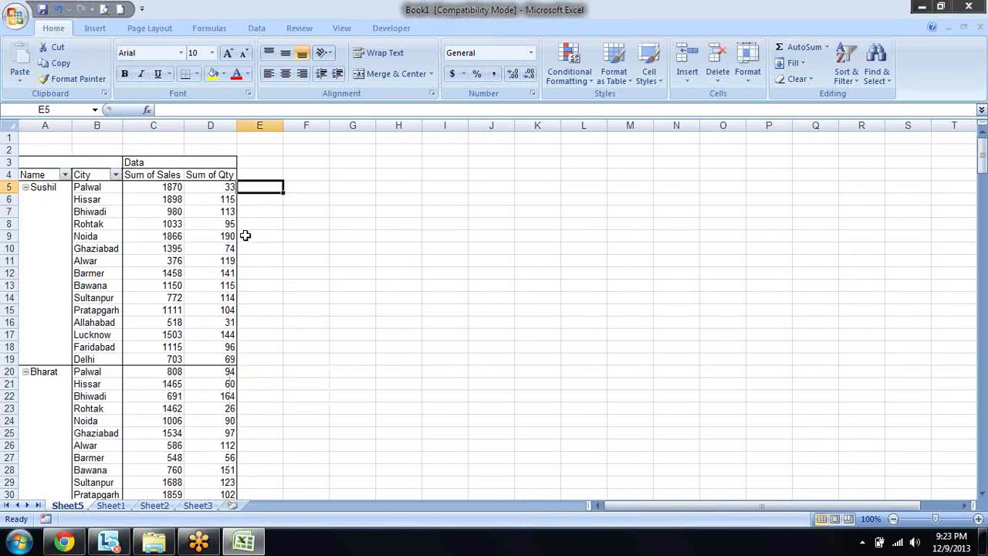
right_click(152, 221)
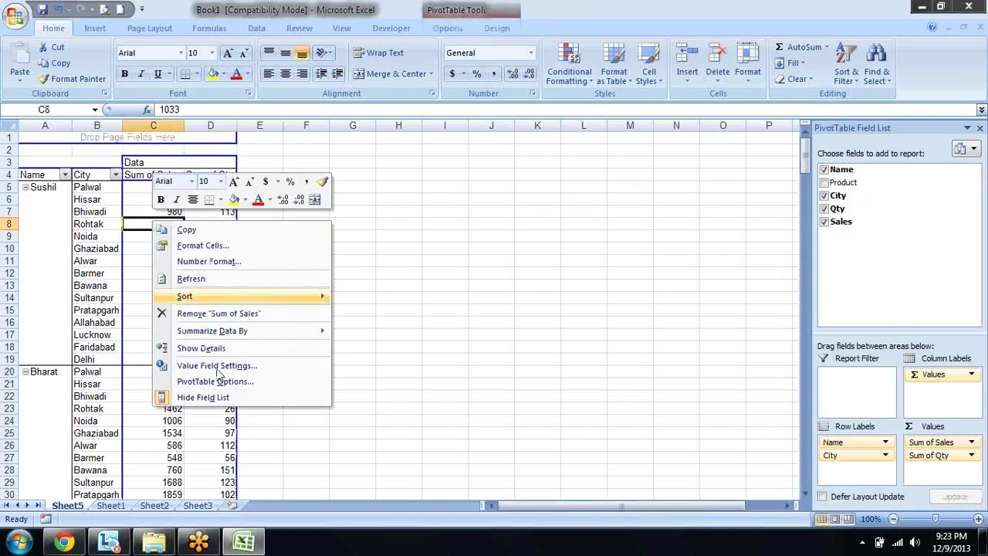
left_click(239, 384)
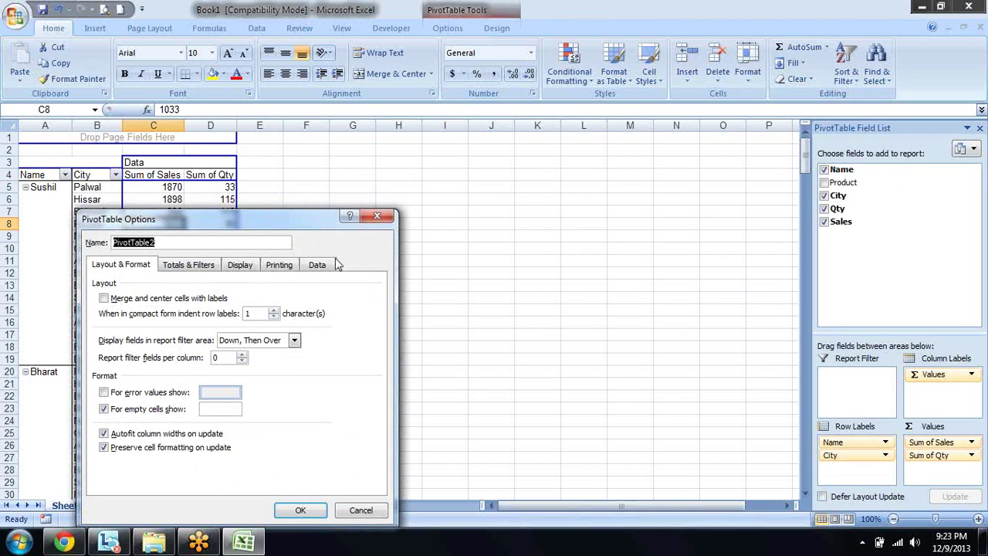
- Review the Display, Printing and Totals & Filters options, keeping grand totals on for rows and columns
left_click(241, 265)
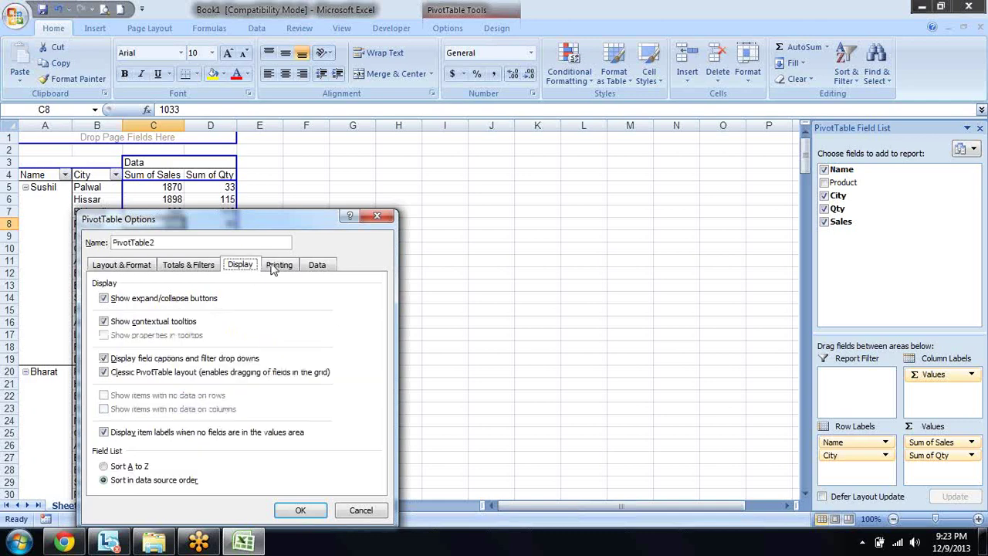
left_click(277, 269)
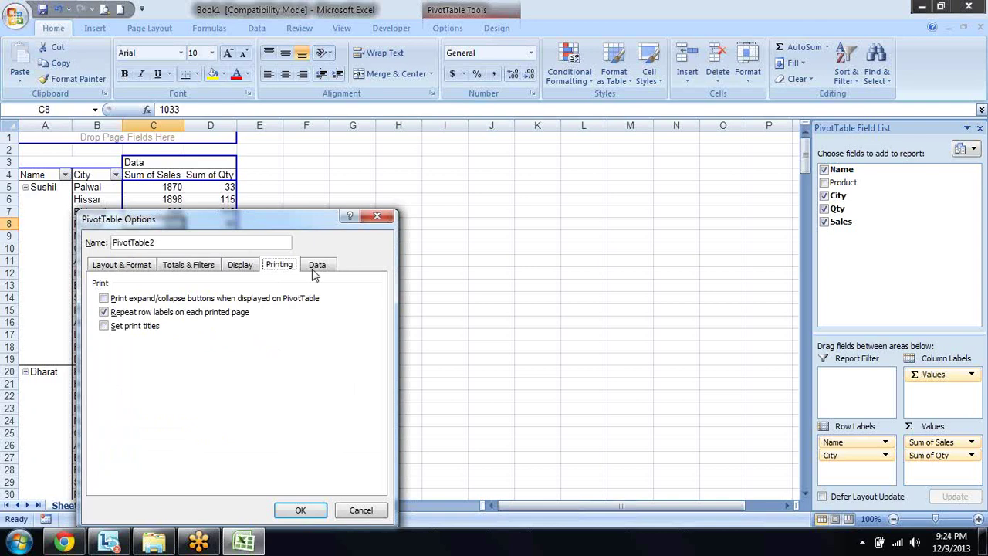
left_click(216, 268)
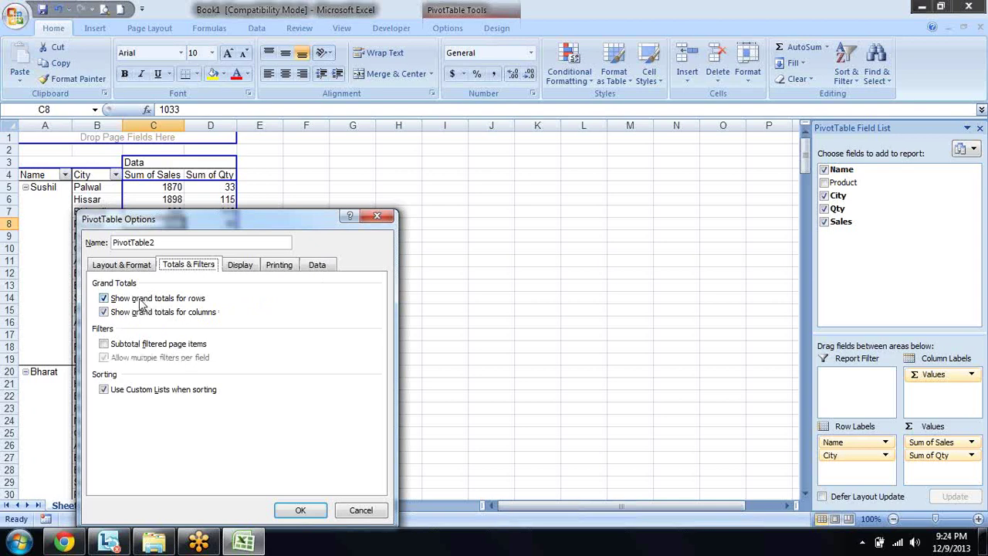
left_click(142, 301)
left_click(140, 302)
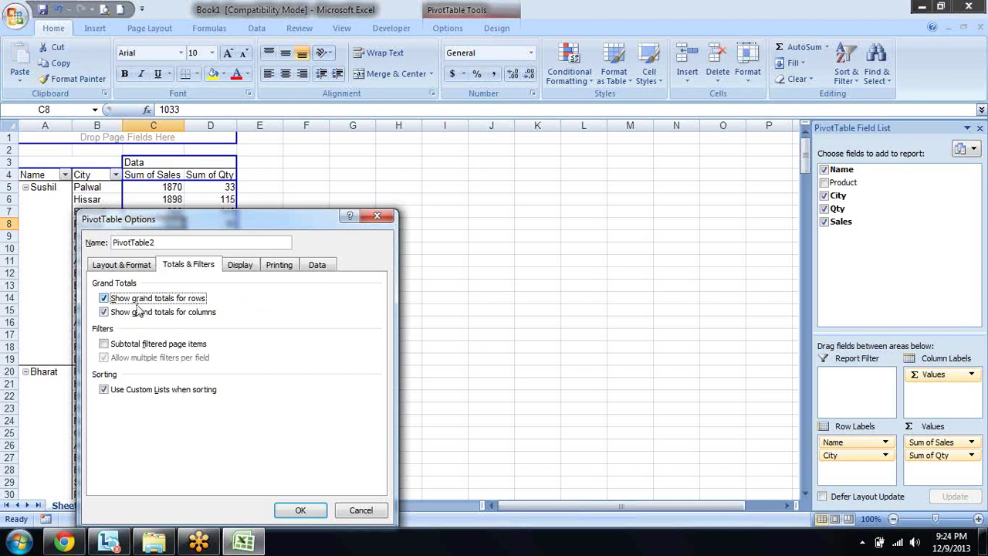
left_click(138, 317)
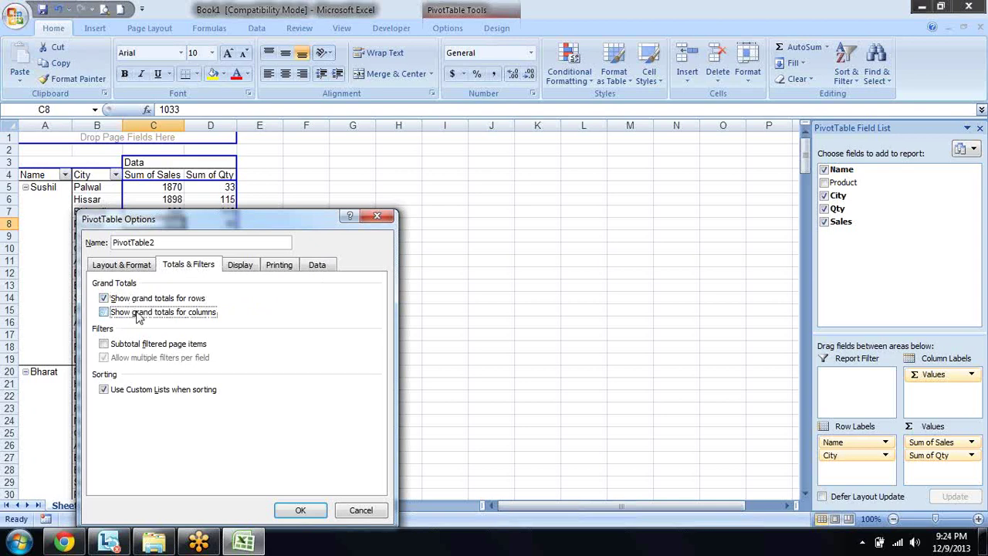
left_click(301, 510)
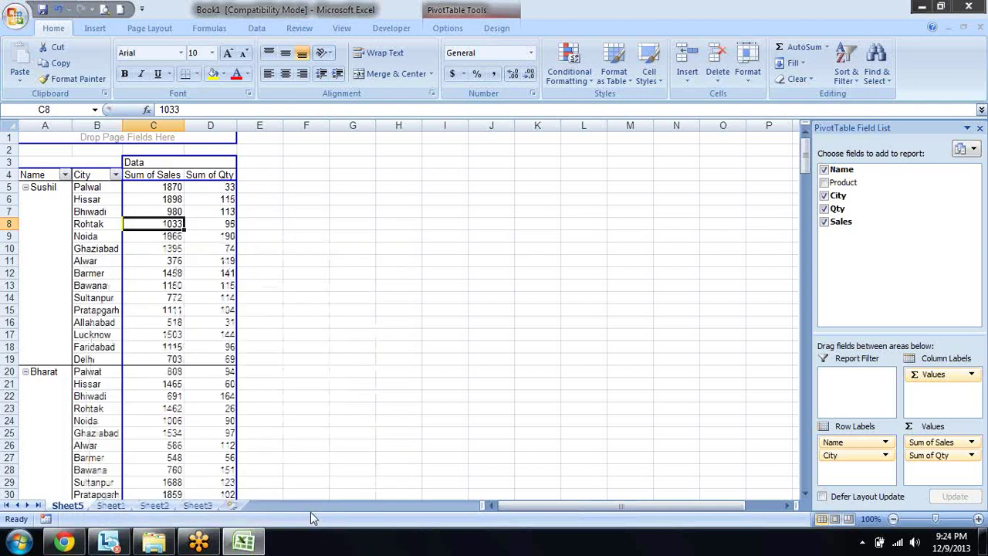
key("Right")
key("Left")
key("Left")
key("Right")
key("Right")
key("Right")
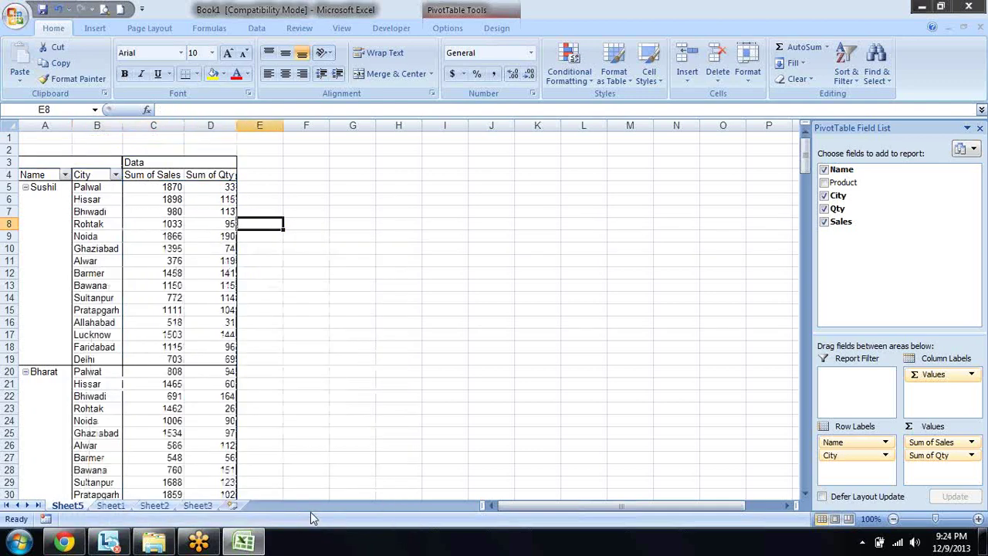
key("Left")
key("Home")
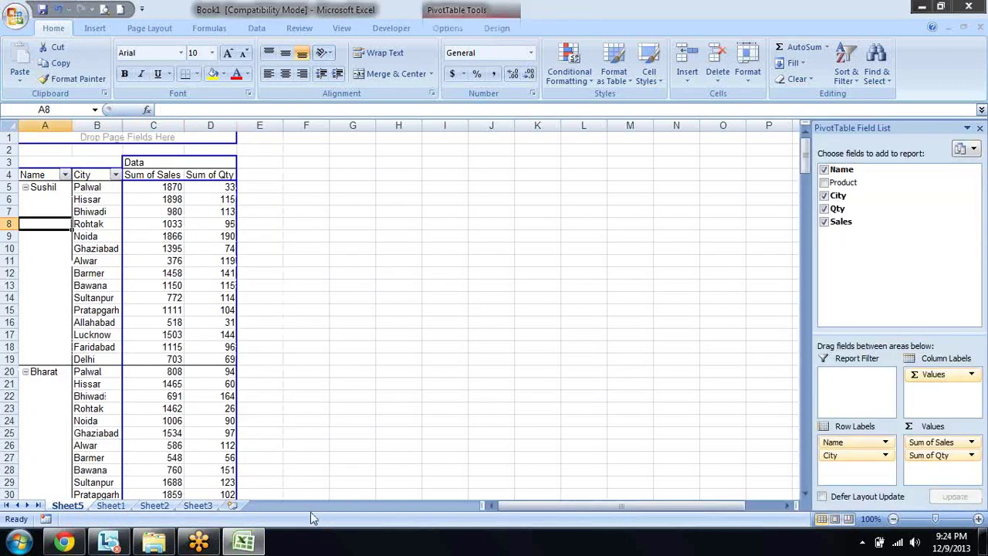
key("Right")
key("Right")
key("Right")
key("Right")
key("Up")
key("Left")
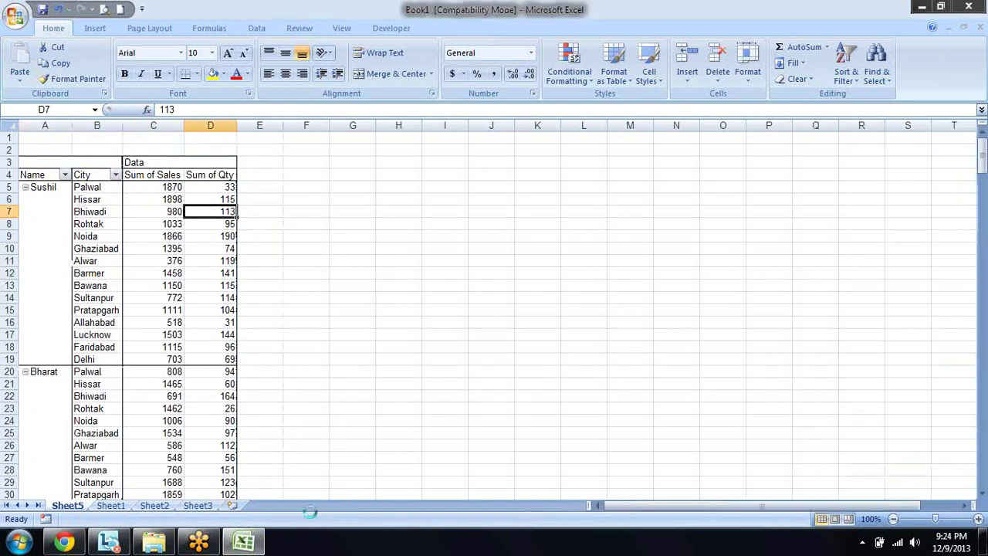
key("Left")
key("Right")
key("Right")
key("Up")
key("Up")
key("Left")
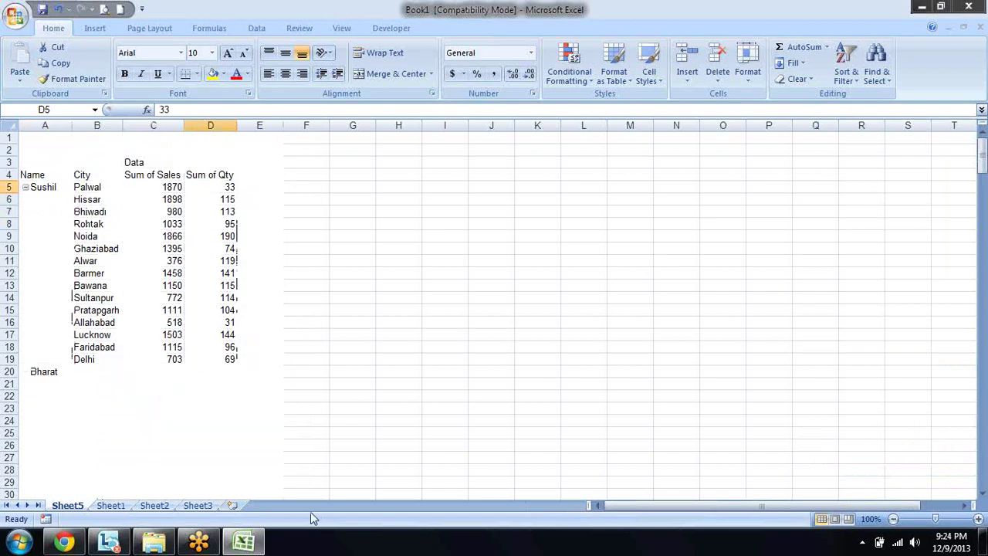
key("Down")
key("Down")
key("Down")
key("Down")
key("Down")
key("Down")
key("Down")
key("Down")
key("Down")
key("Down")
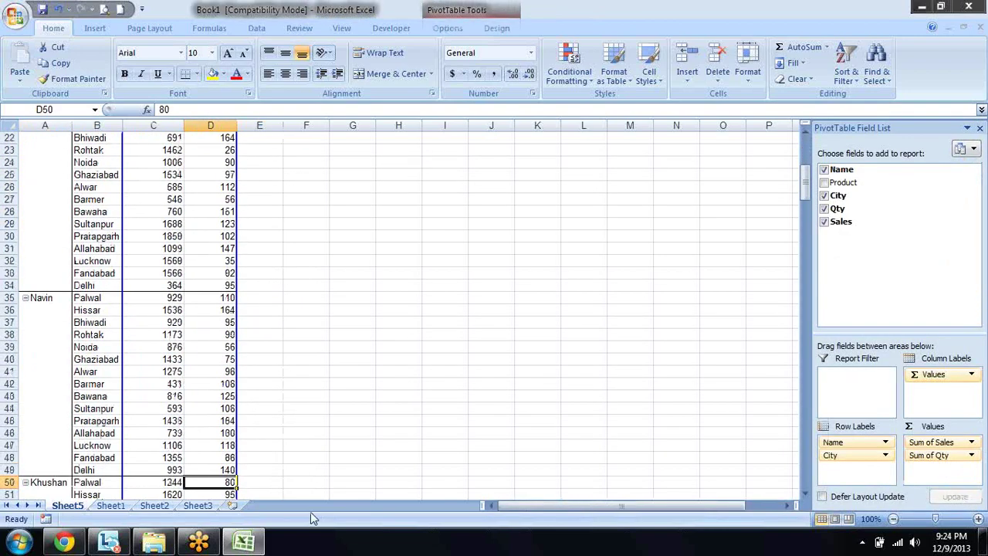
key("Down")
key("Down")
key("Down")
key("Down")
key("Down")
key("Down")
key("Down")
key("Down")
key("Down")
key("Down")
key("Down")
key("Down")
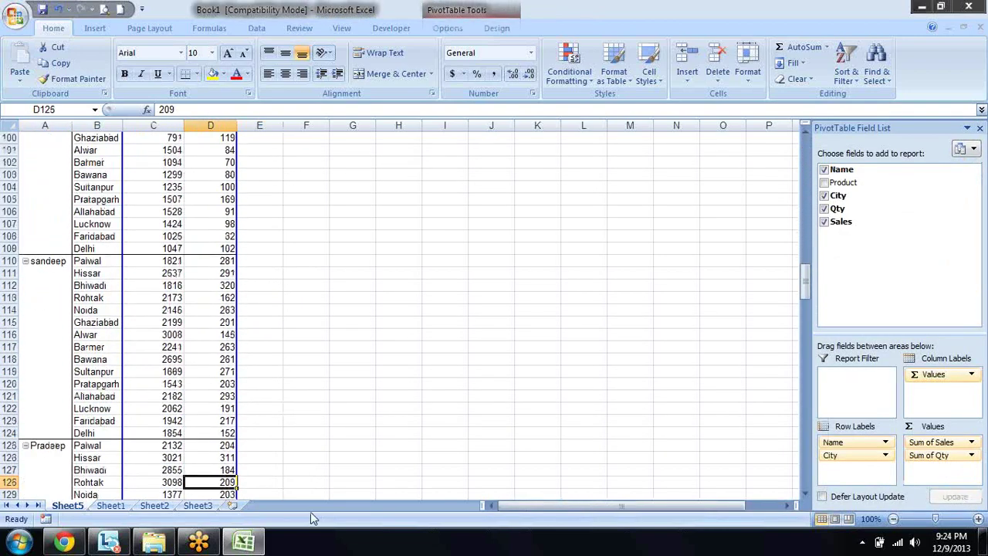
key("Down")
key("Down")
key("Down")
key("Down")
key("Down")
key("Down")
key("Down")
key("Down")
key("Down")
key("Up")
key("Up")
key("Up")
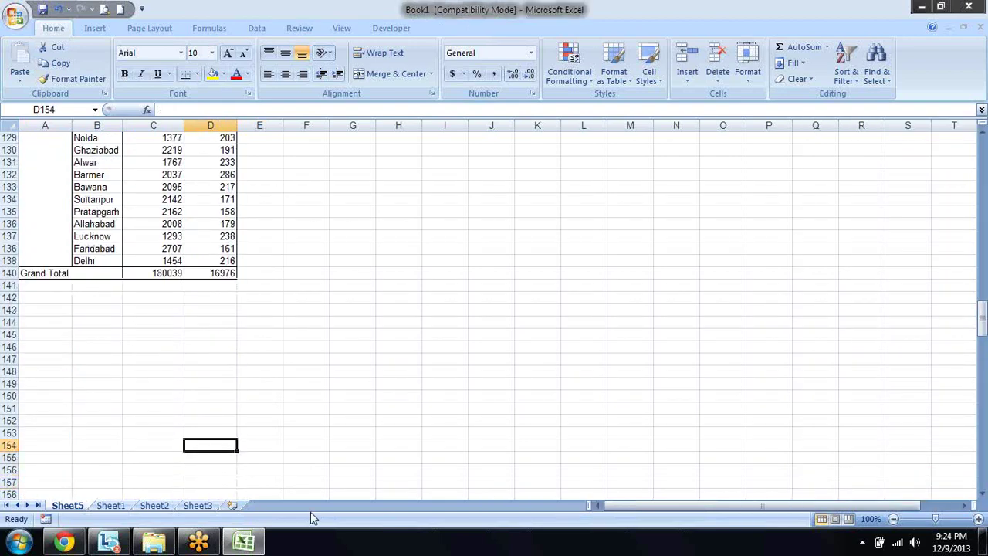
key("Up")
key("Up")
key("Up")
key("Up")
key("Up")
key("Up")
key("Up")
key("Up")
key("Up")
key("Up")
key("Up")
key("Up")
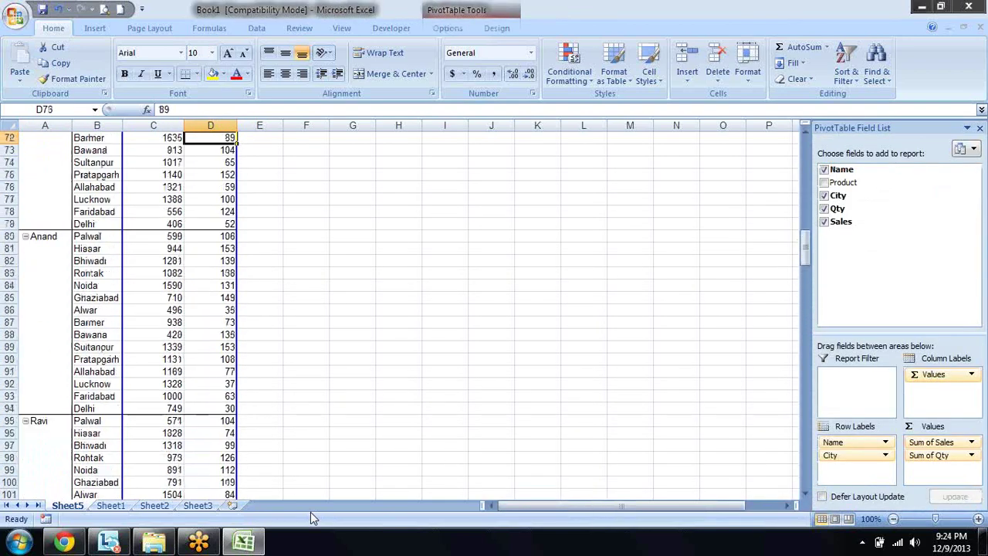
key("Up")
key("Up")
key("Up")
key("Up")
key("Up")
key("Up")
key("Up")
key("Up")
key("Up")
key("Up")
key("Up")
key("Up")
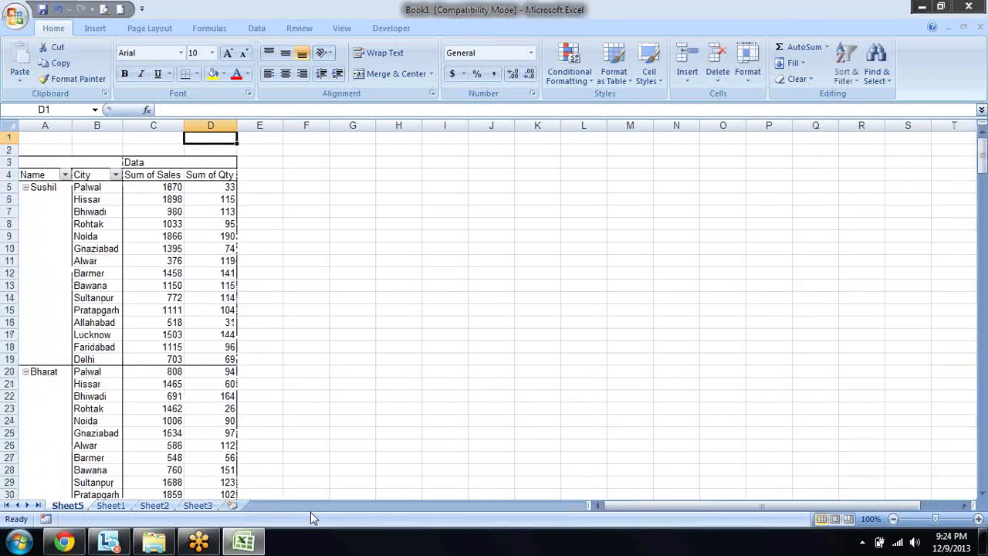
key("Down")
key("Down")
key("Down")
key("Down")
key("Down")
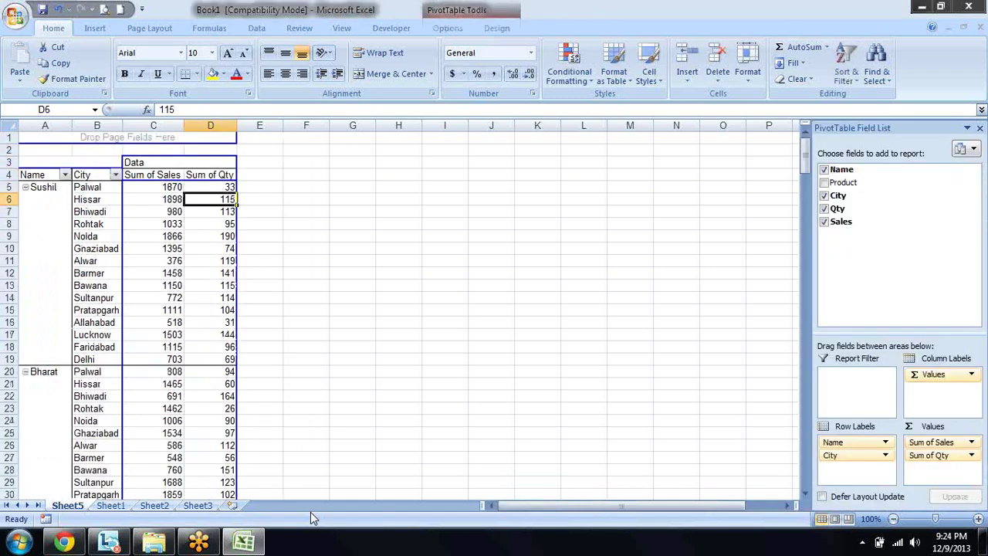
key("Right")
key("Right")
key("Left")
key("Left")
key("Left")
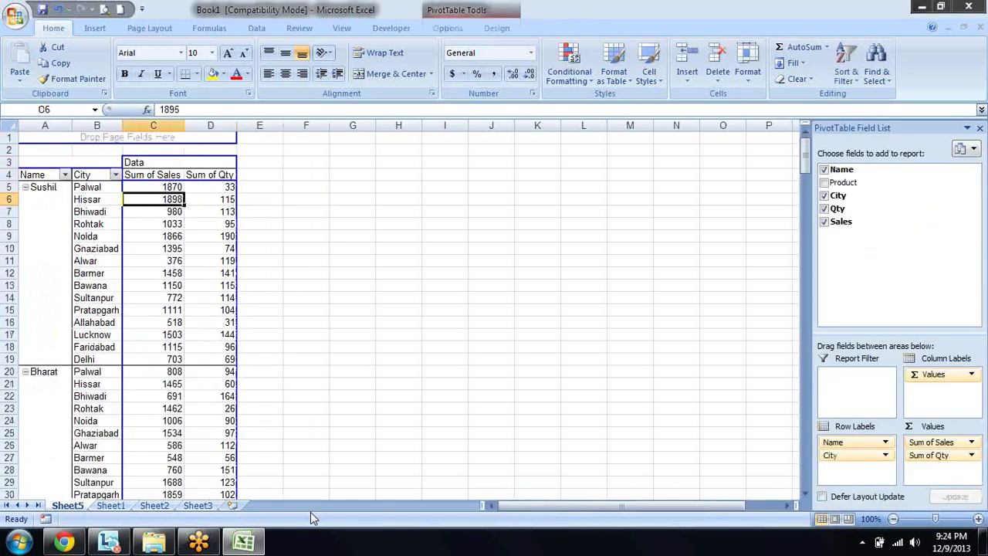
- Turn off the Classic PivotTable layout in PivotTable Options
left_click(497, 10)
left_click(118, 77)
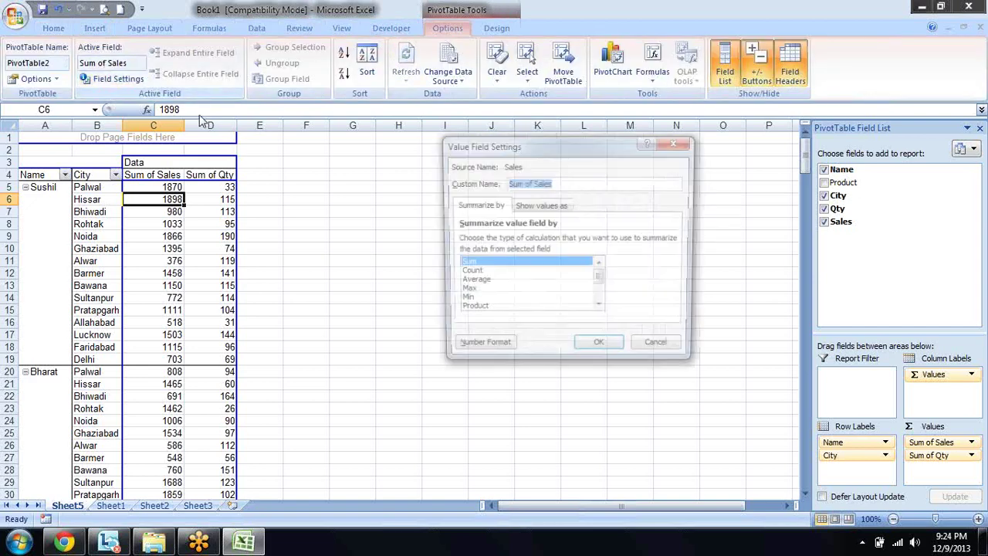
key("Escape")
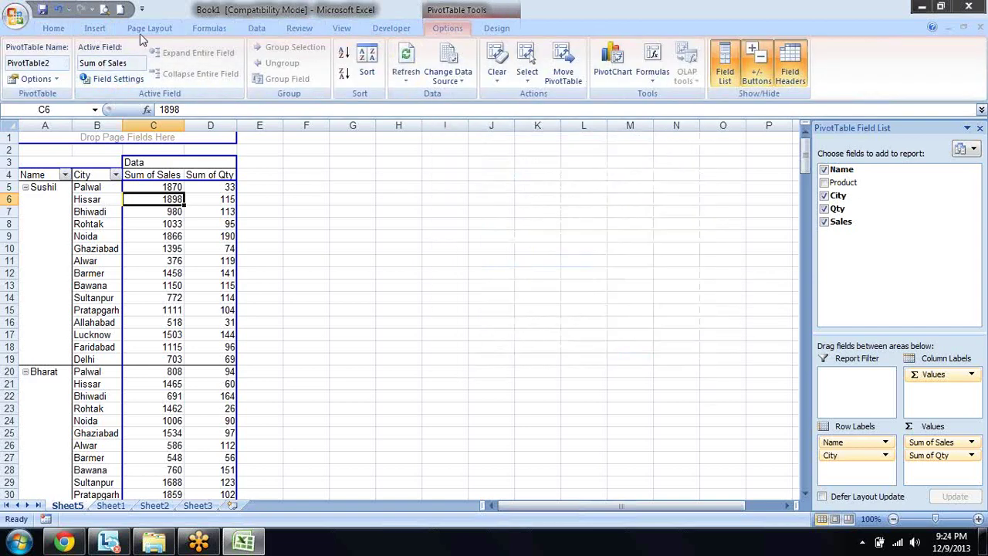
left_click(33, 79)
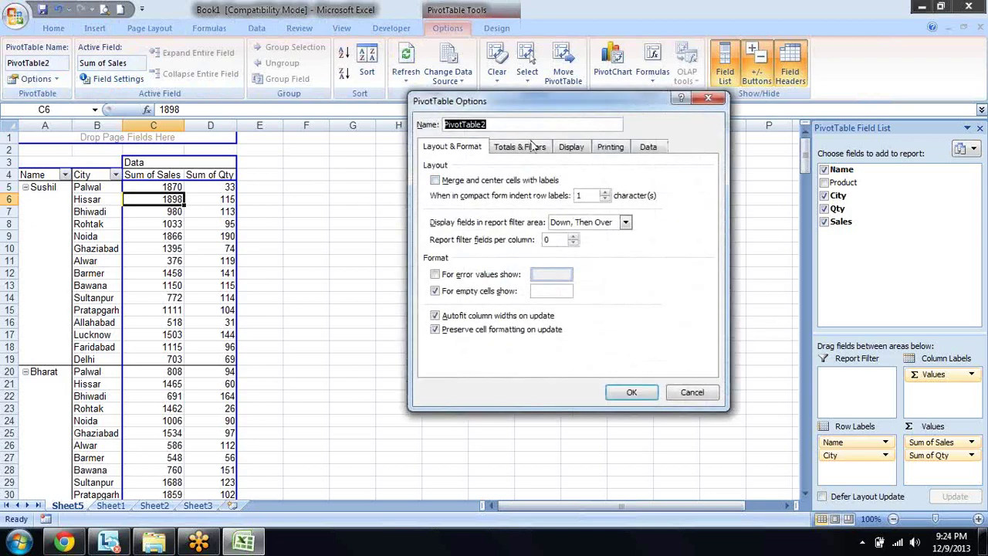
left_click(582, 148)
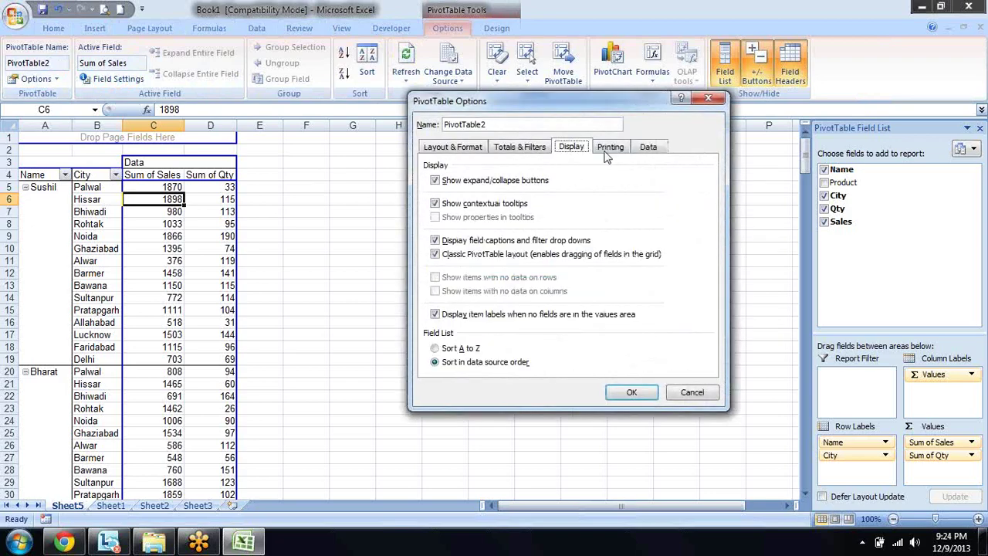
left_click(496, 254)
left_click(605, 151)
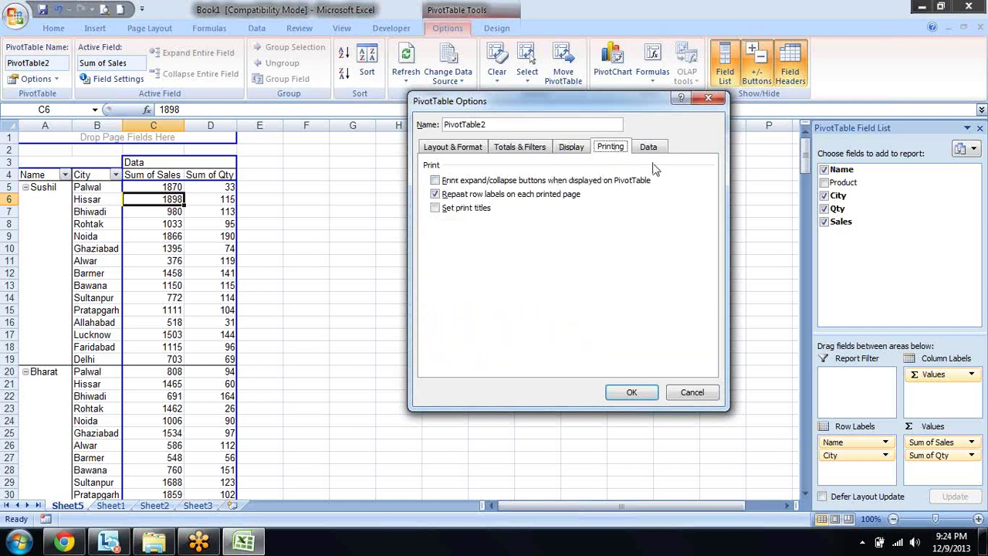
left_click(509, 151)
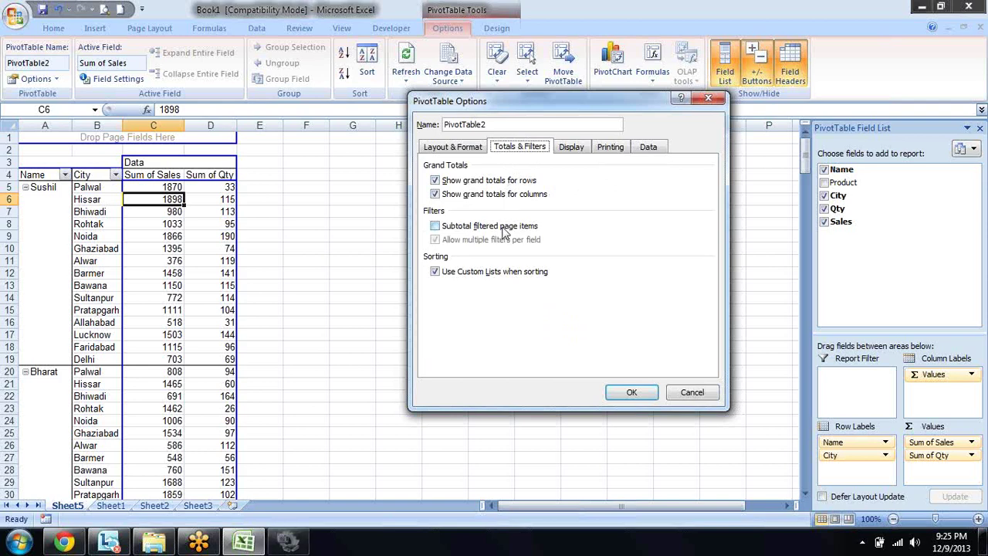
left_click(461, 147)
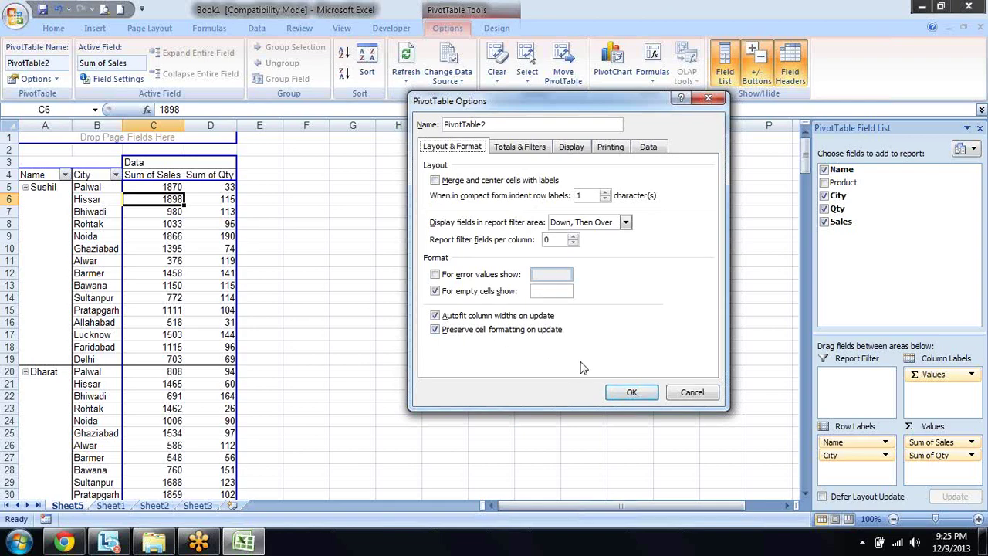
left_click(633, 393)
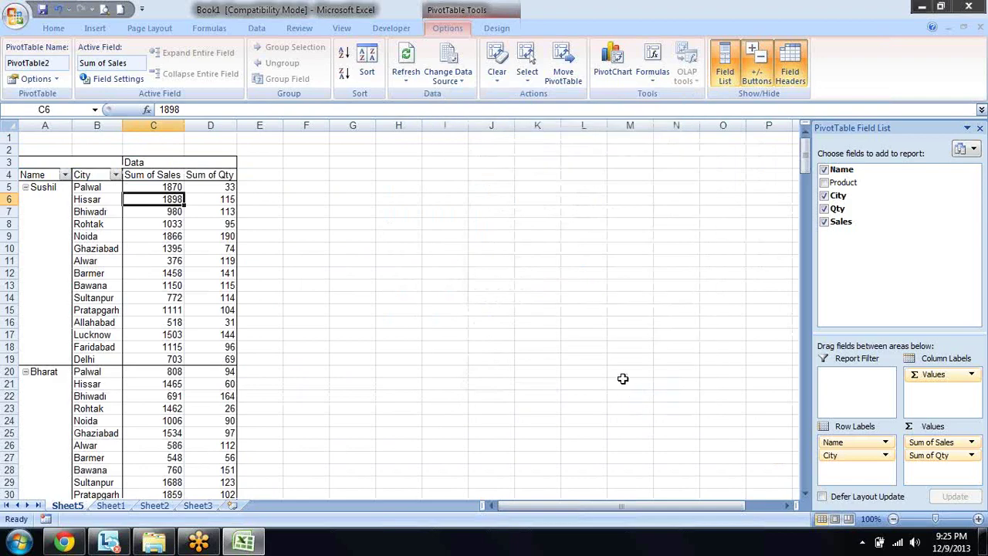
- Uncheck 'Preserve cell formatting on update' in PivotTable Options
left_click(31, 79)
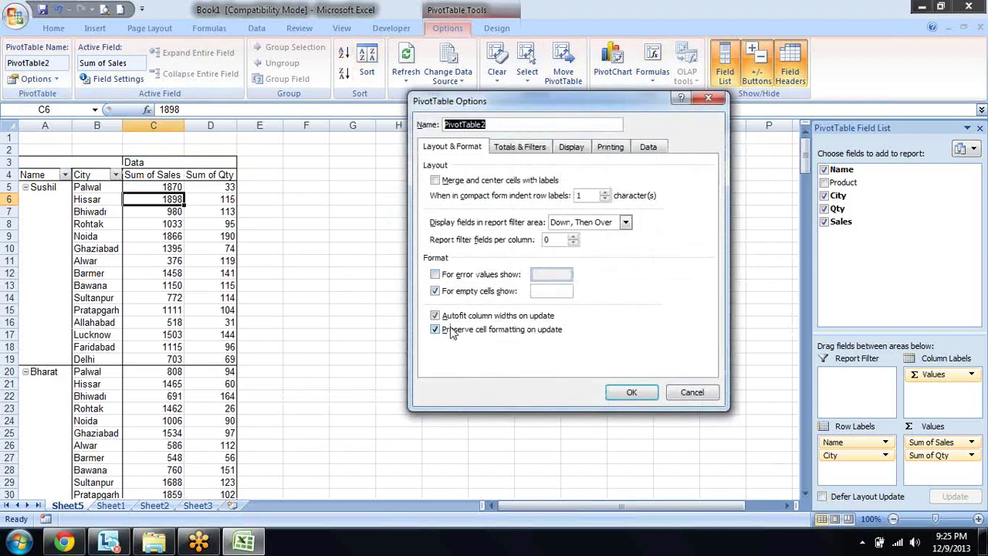
left_click(435, 329)
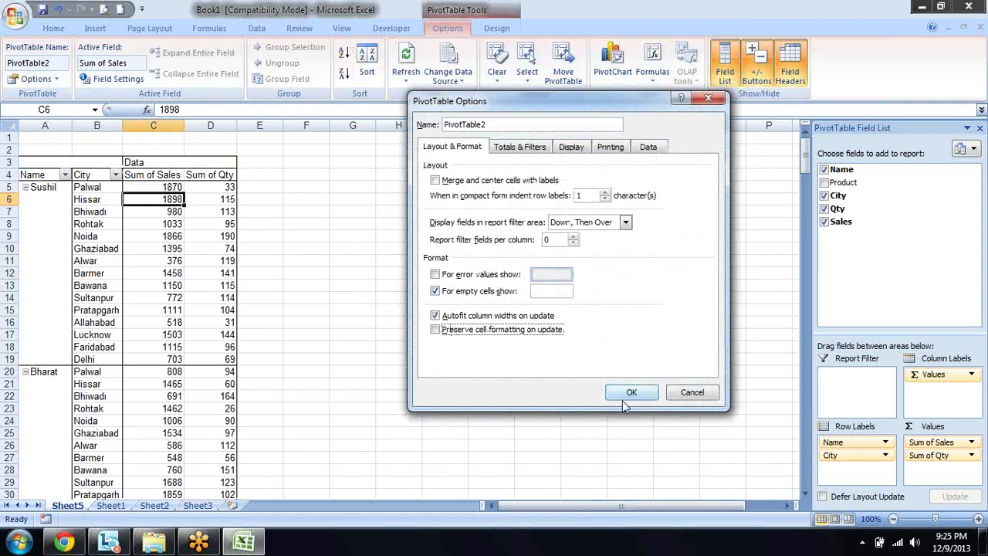
left_click(627, 392)
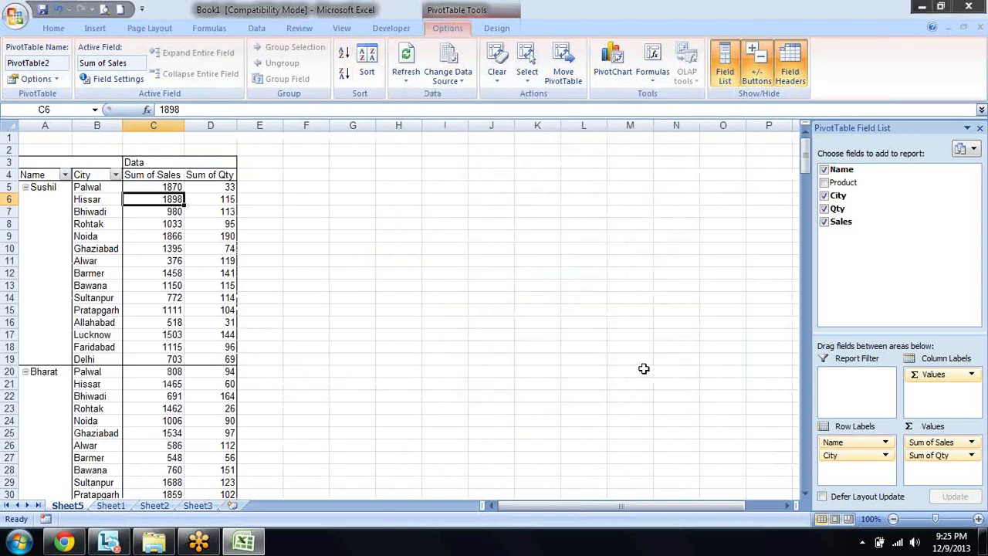
key("Left")
key("Left")
key("Up")
key("Up")
key("Up")
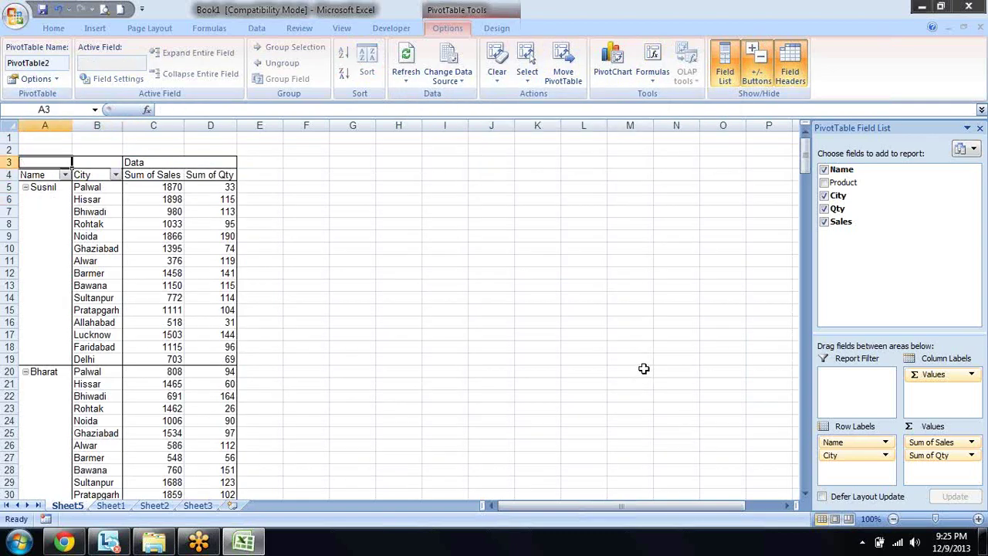
key("shift+Right")
key("shift+Right")
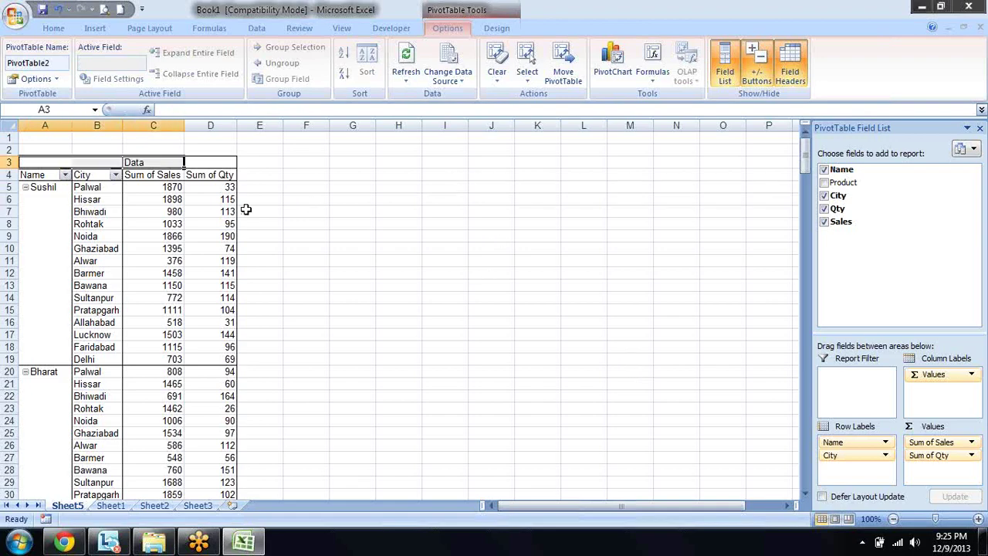
left_click_drag(230, 211, 158, 222)
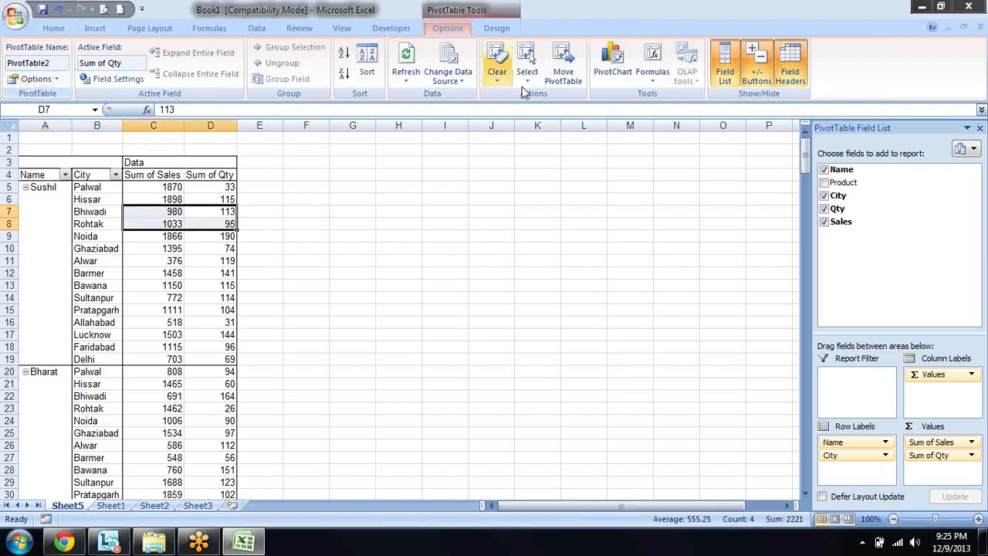
left_click(437, 73)
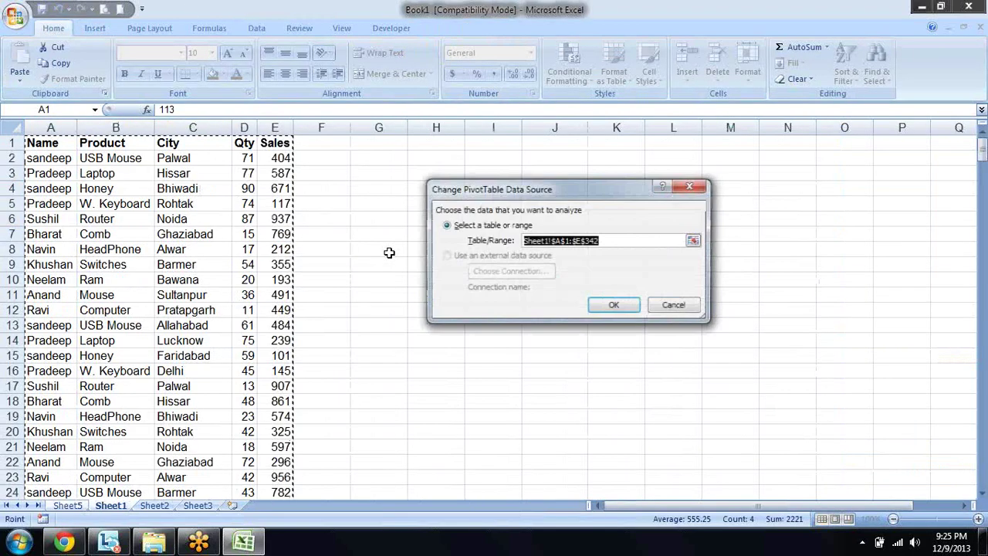
left_click(615, 308)
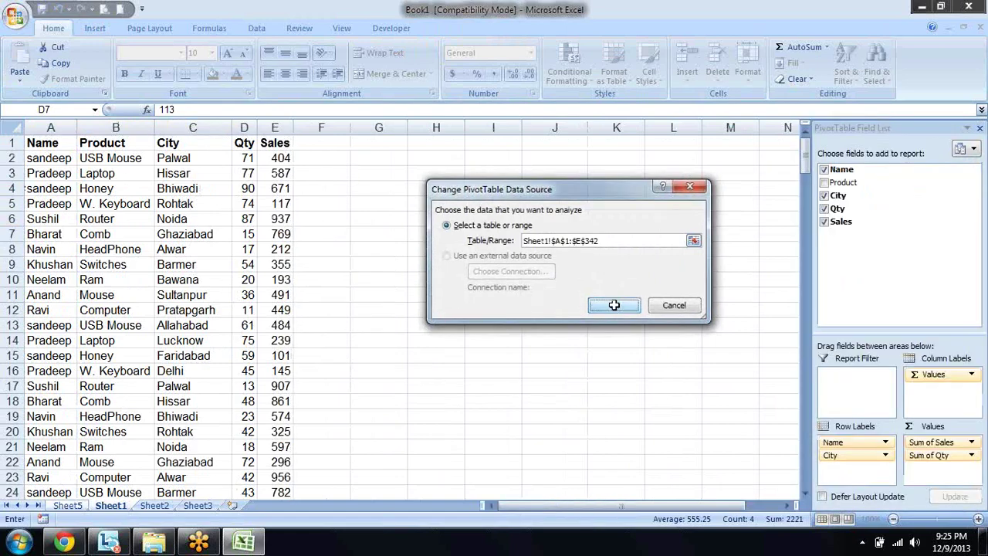
left_click(401, 61)
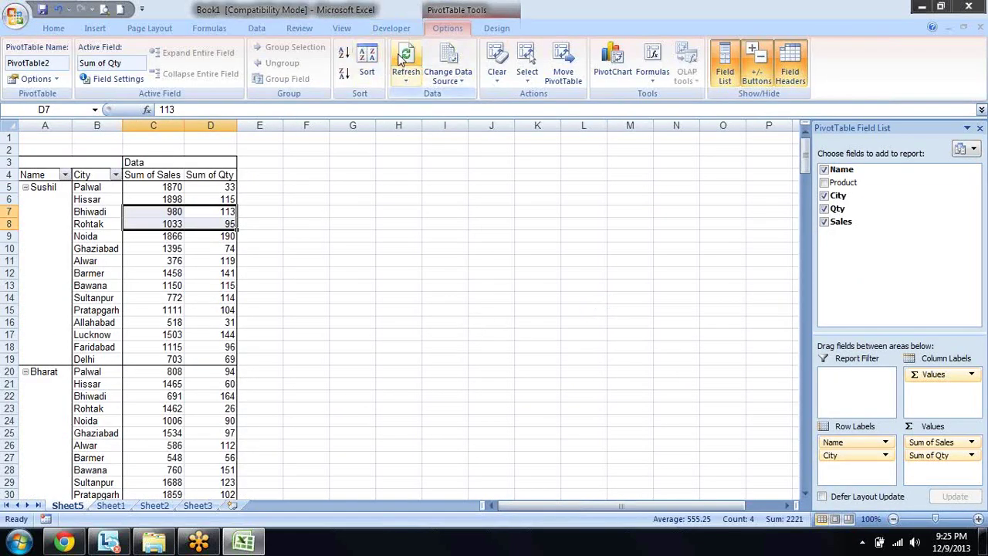
left_click(425, 206)
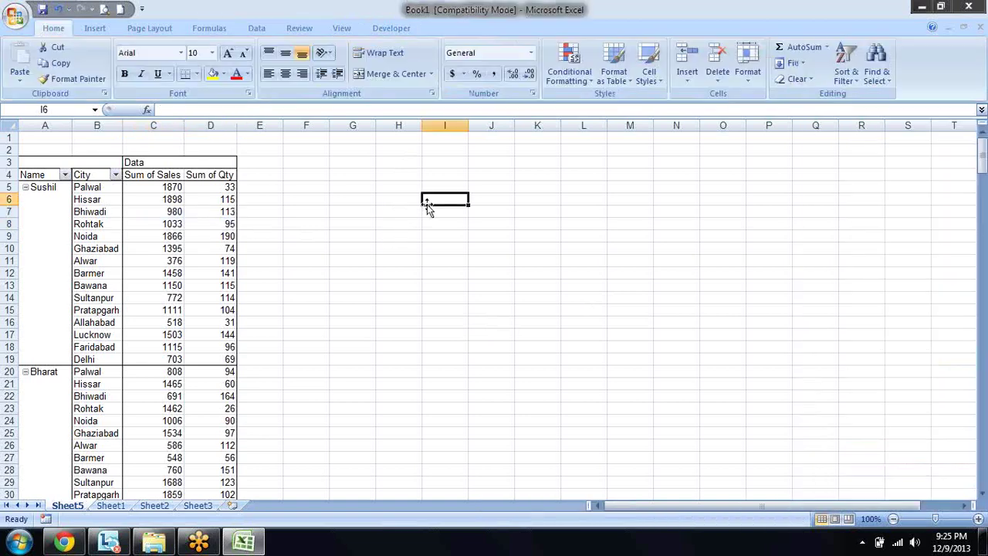
key("Home")
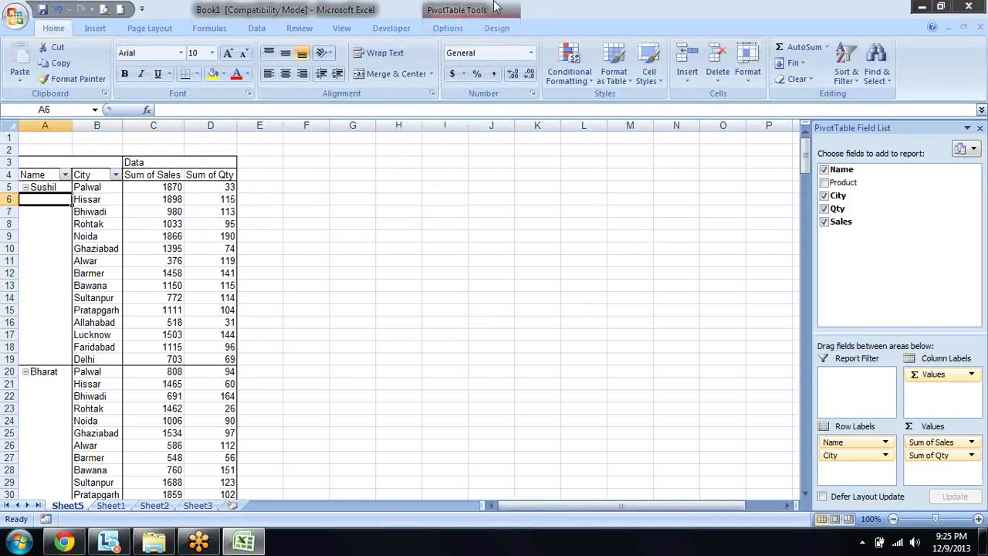
key("alt+j")
key("t")
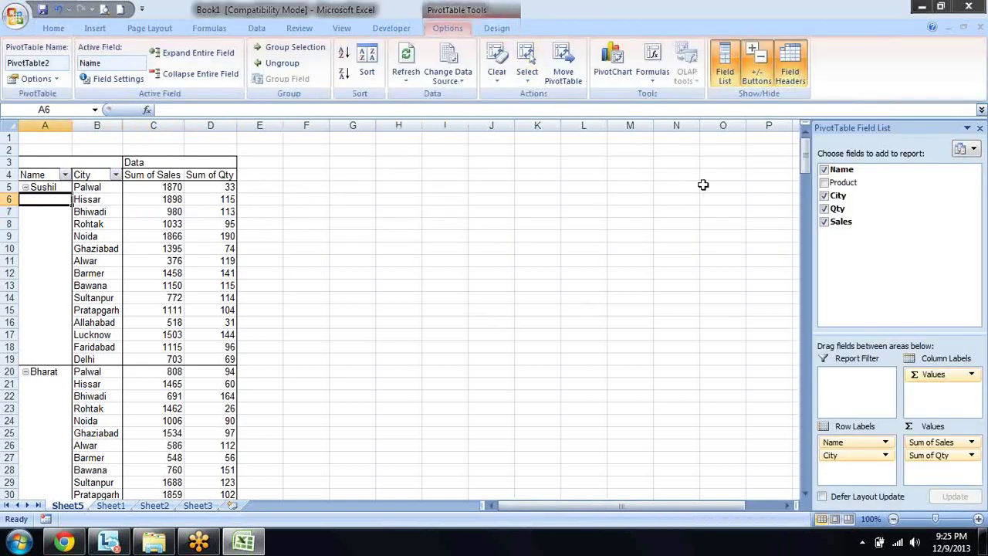
left_click(759, 67)
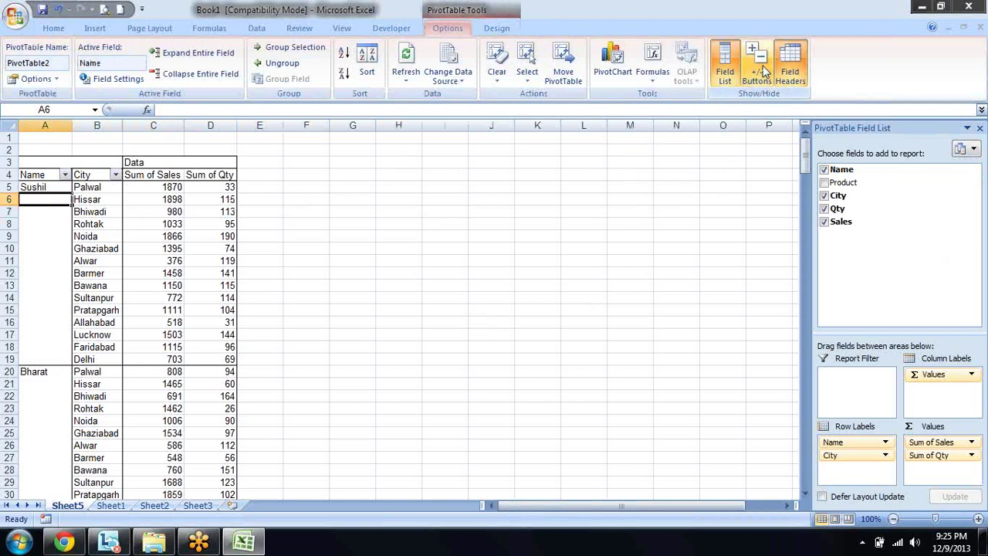
left_click(761, 68)
left_click(735, 63)
left_click(735, 63)
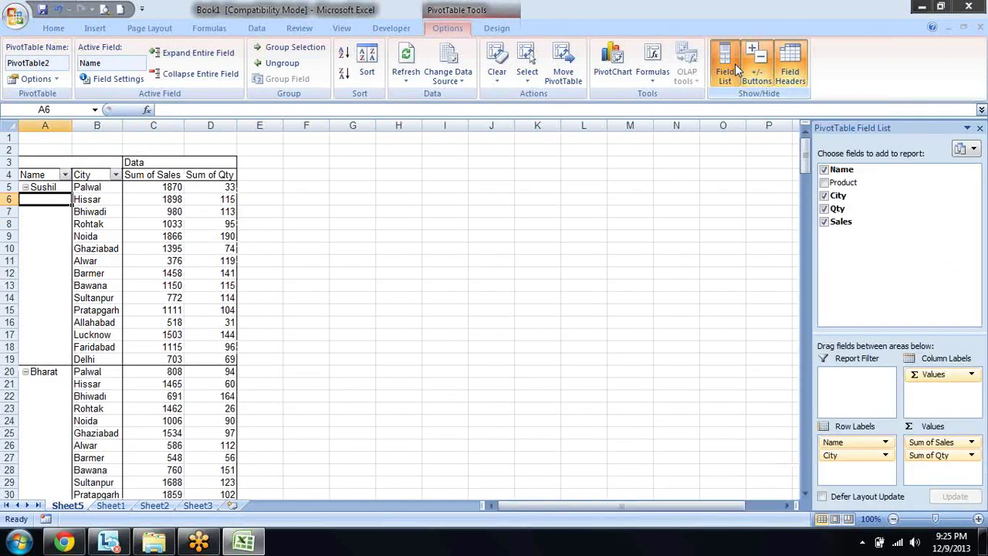
left_click(790, 69)
left_click(791, 68)
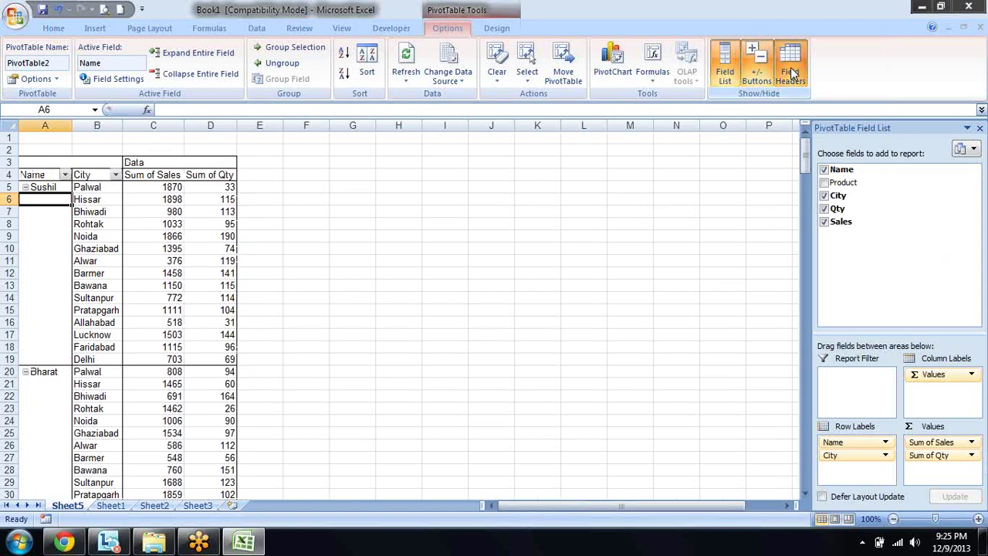
left_click(790, 68)
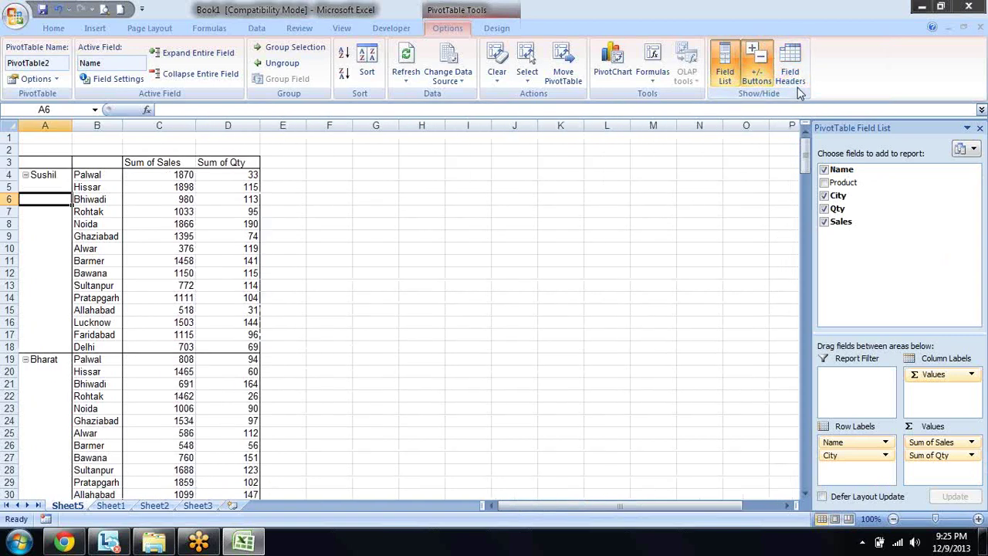
left_click(793, 71)
left_click(795, 72)
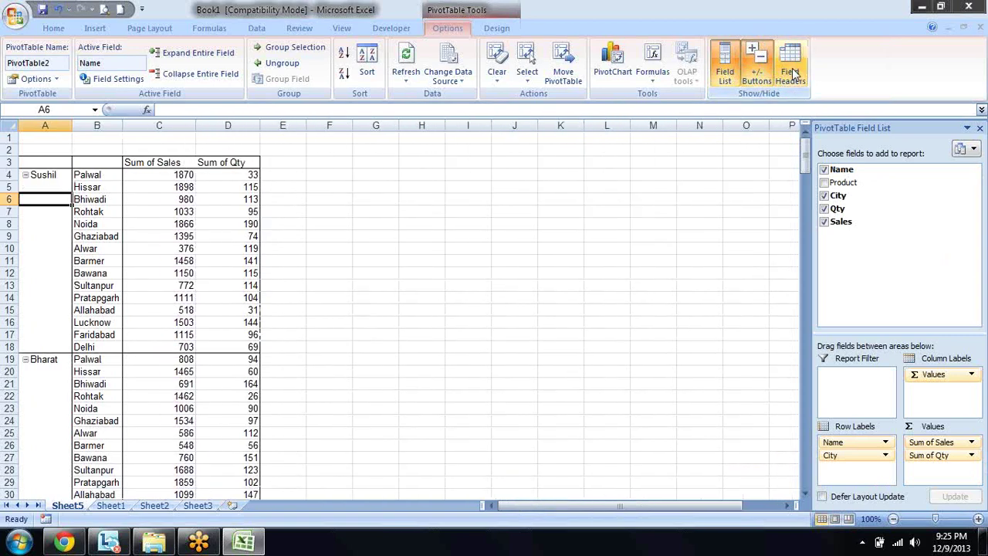
left_click(796, 72)
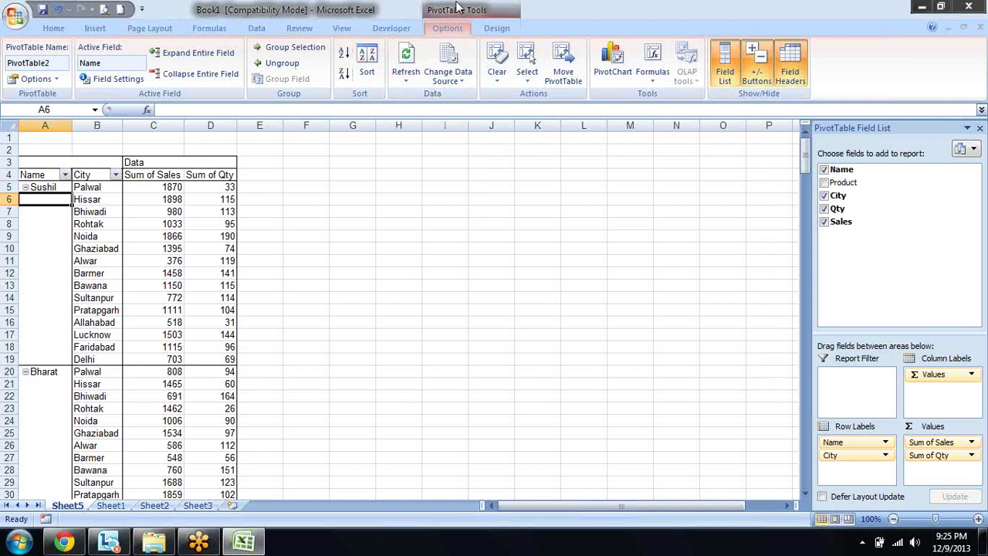
- Set the Design tab's Report Layout to Show in Compact Form
left_click(495, 29)
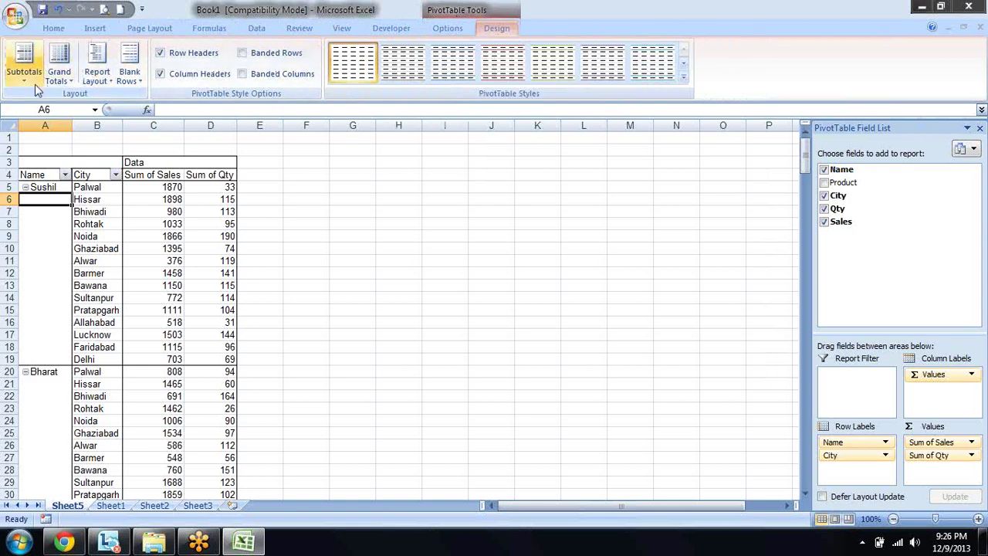
left_click(100, 78)
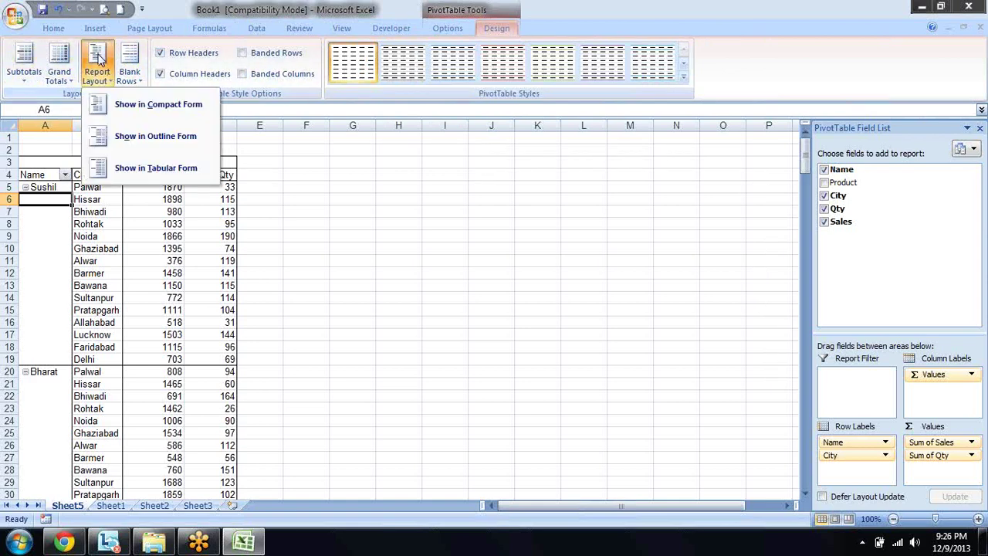
left_click(123, 106)
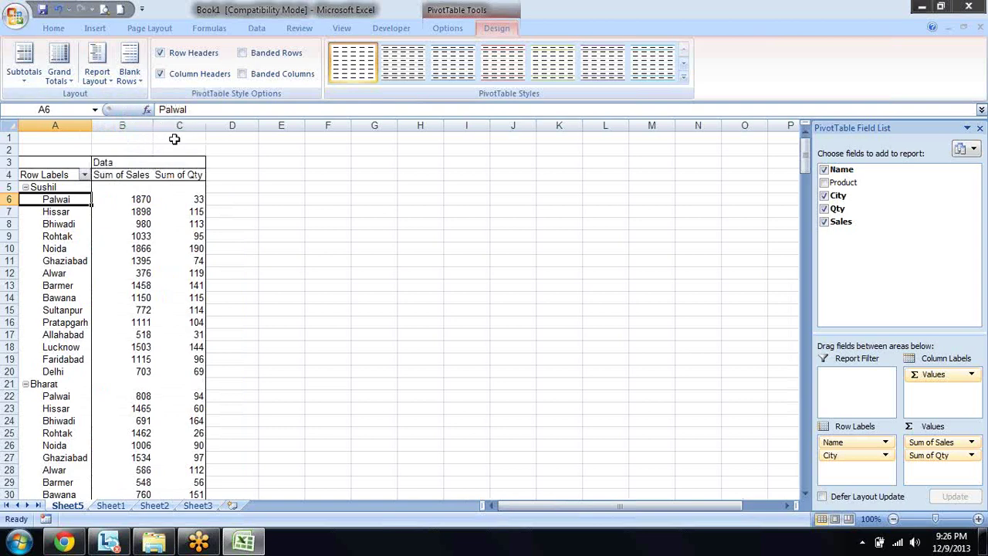
- Try subtotals at the top of each group, then move them to the bottom
left_click(22, 63)
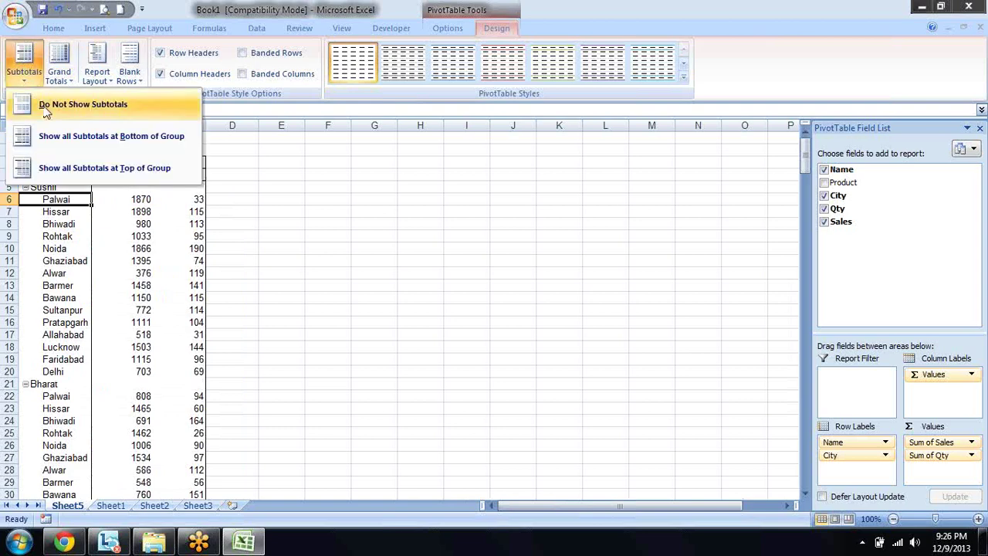
left_click(142, 162)
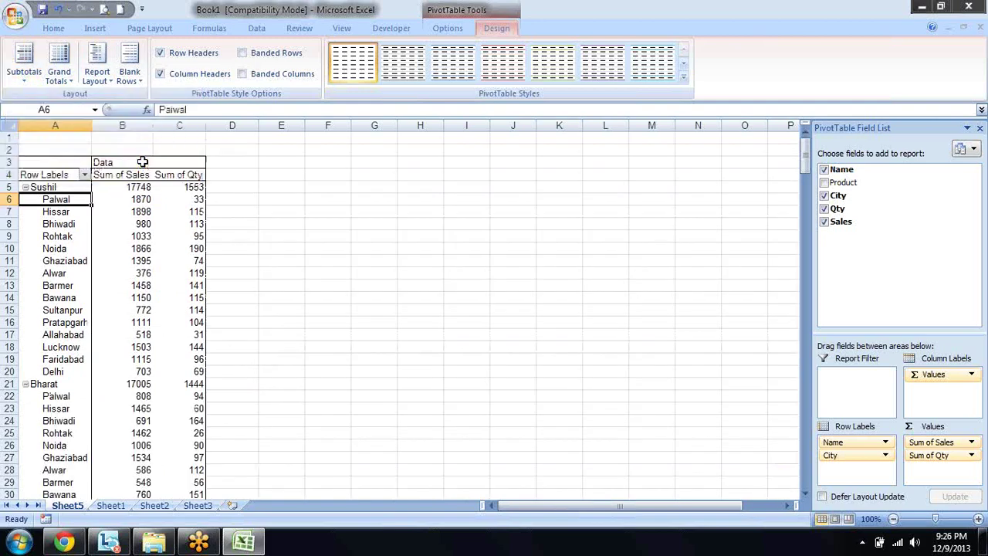
left_click(23, 61)
left_click(99, 139)
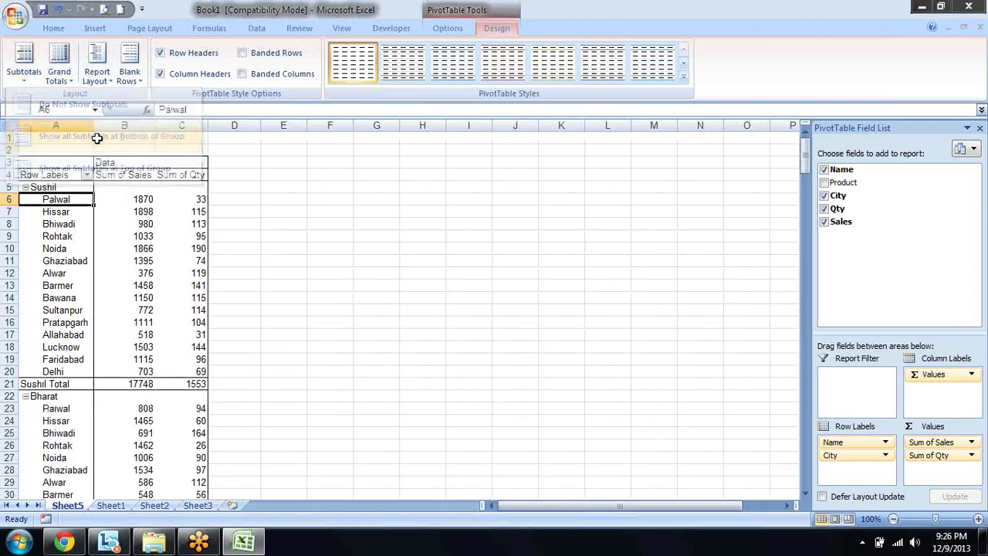
- Keep grand totals on for both rows and columns
left_click(27, 69)
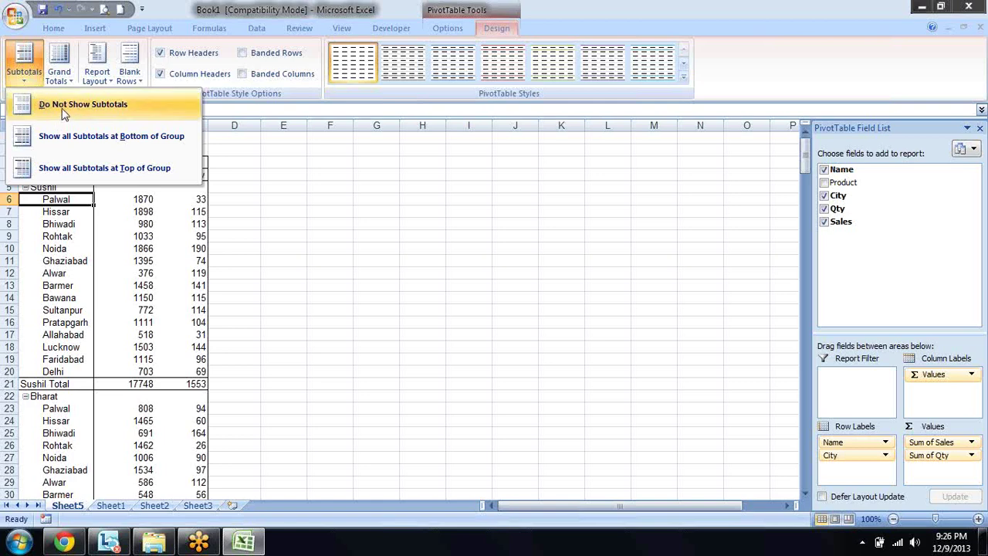
left_click(60, 77)
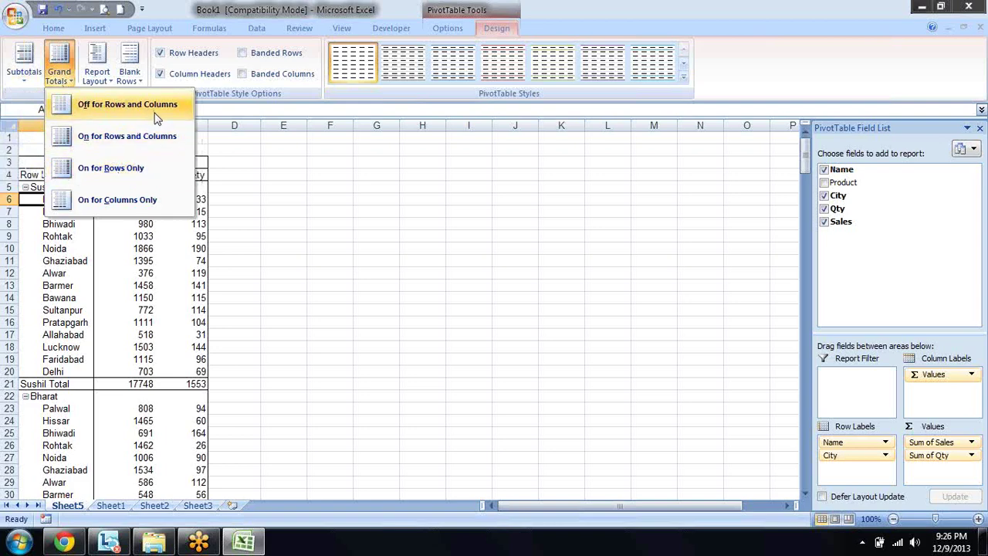
left_click(156, 139)
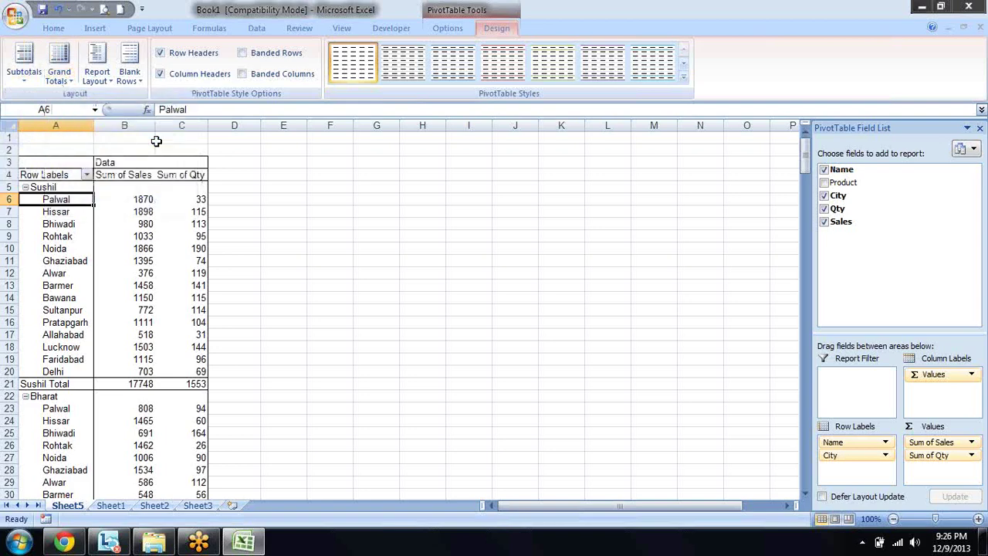
- Change which grand totals show, then turn them back on for rows and columns
left_click(109, 79)
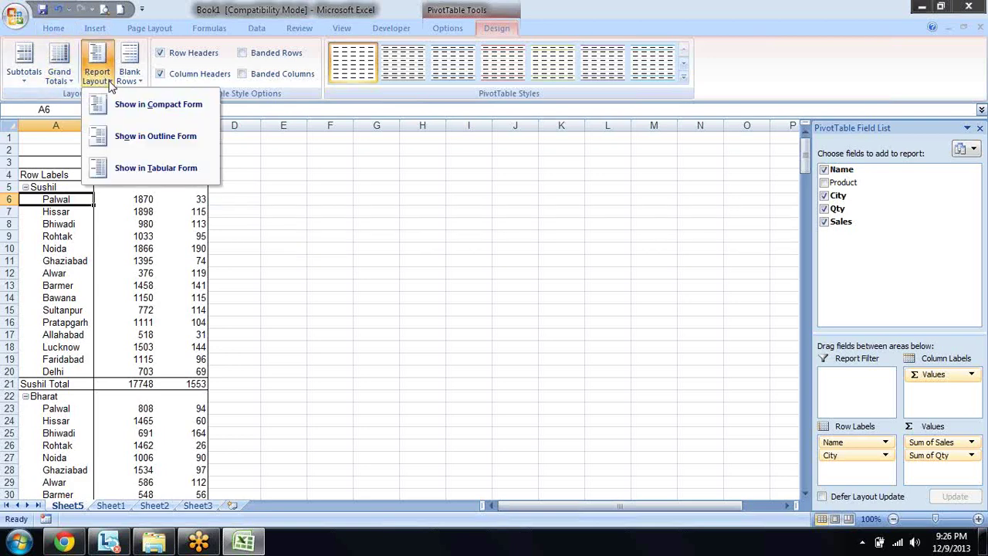
left_click(63, 75)
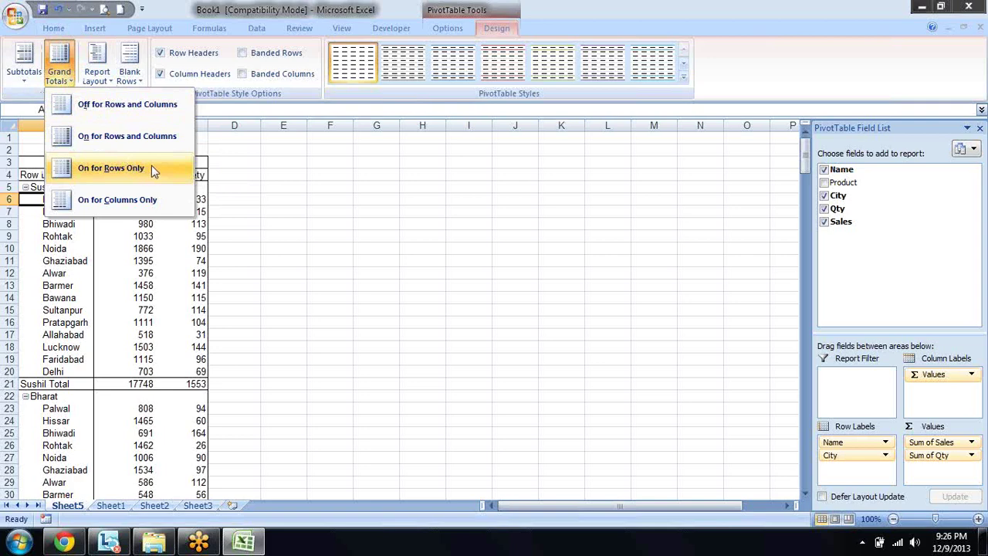
left_click(147, 200)
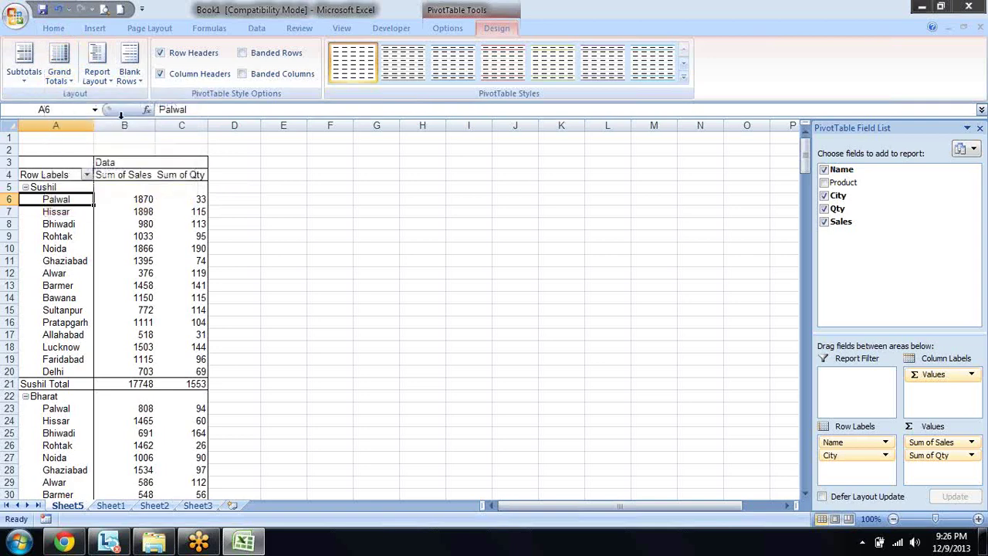
left_click(59, 65)
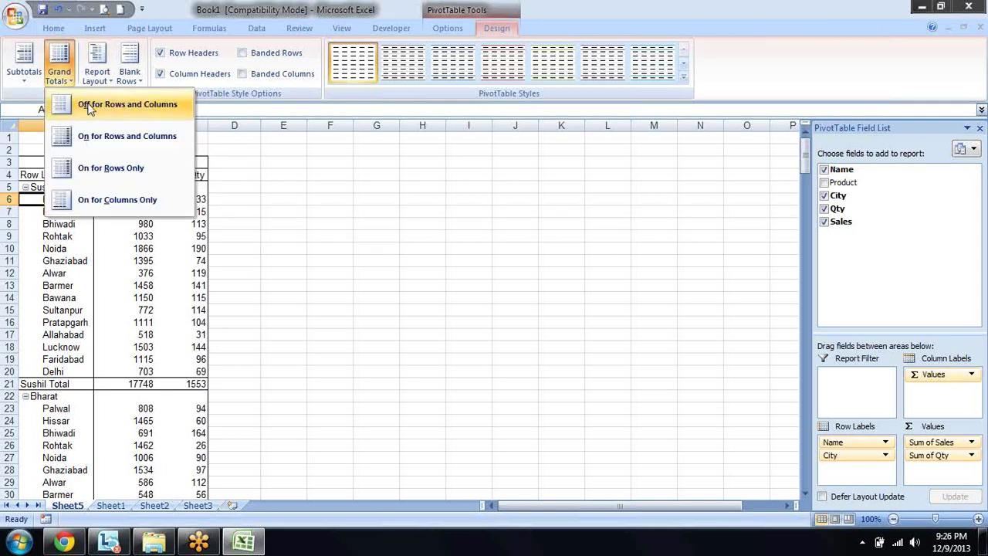
left_click(104, 136)
- Switch the pivot table to tabular form and then back to compact form
left_click(106, 83)
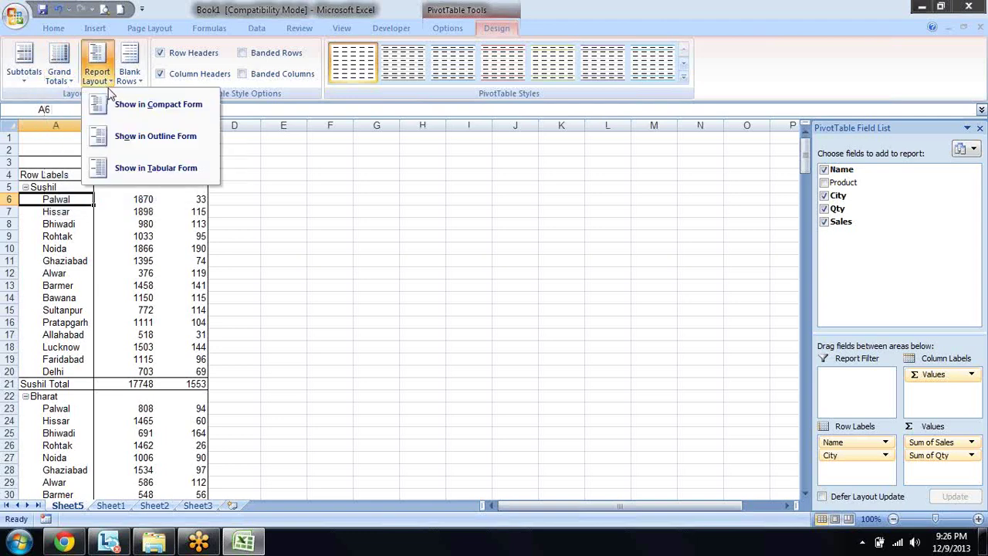
left_click(134, 169)
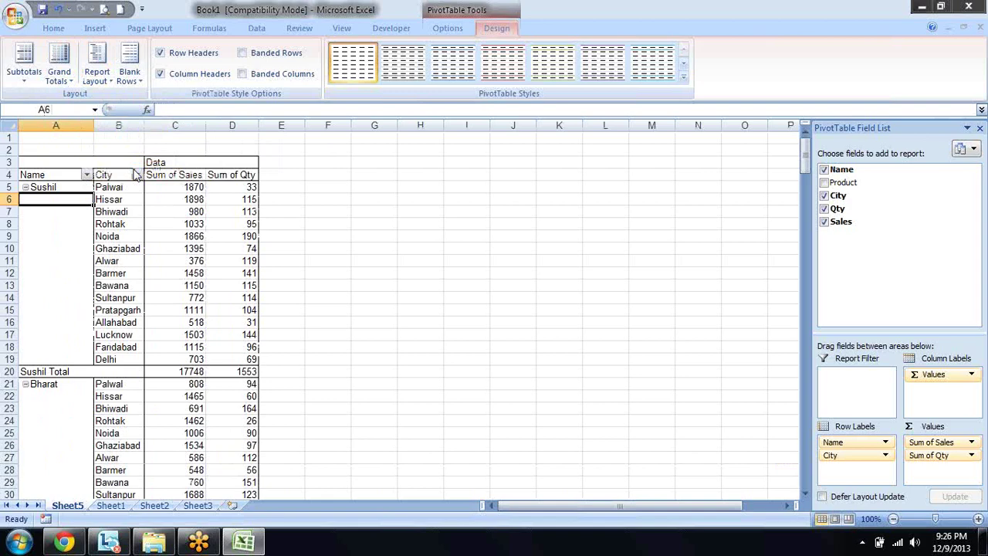
left_click(105, 80)
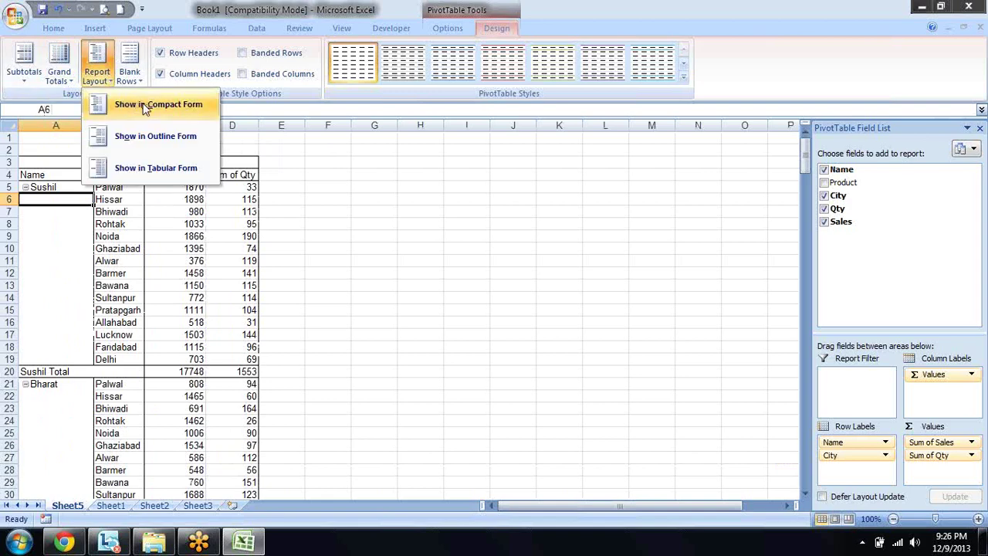
left_click(144, 105)
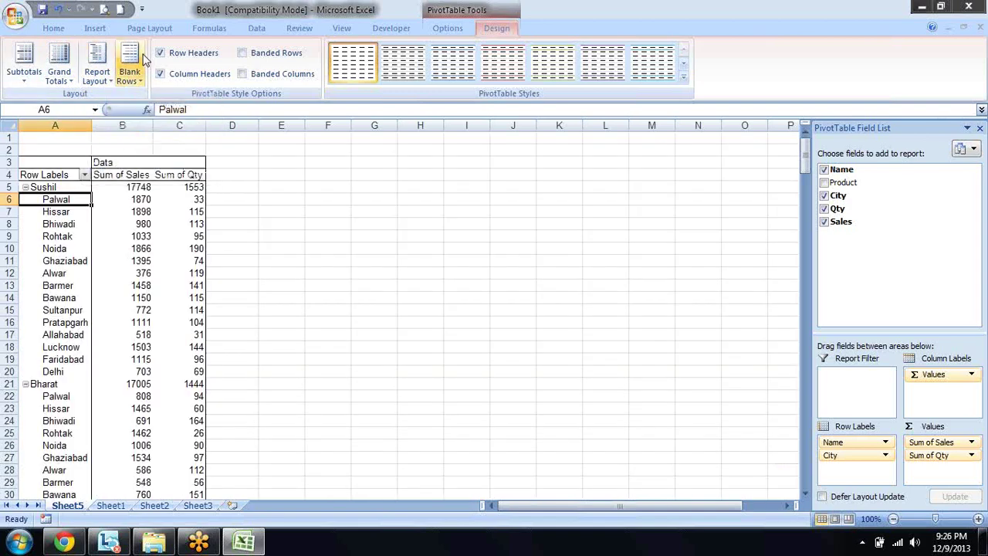
- Insert a blank line after each name group, then remove the blank lines
left_click(135, 73)
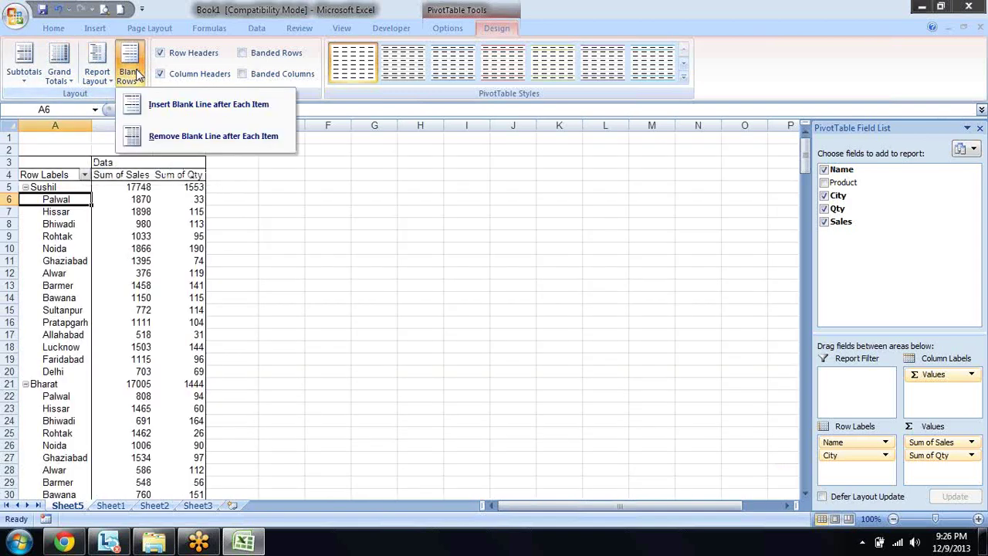
left_click(228, 108)
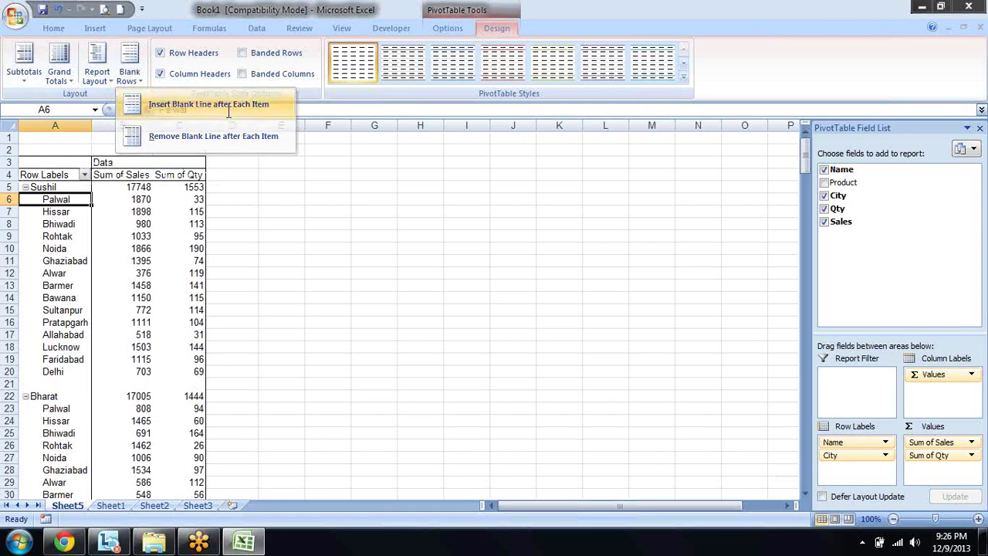
left_click(139, 77)
left_click(189, 136)
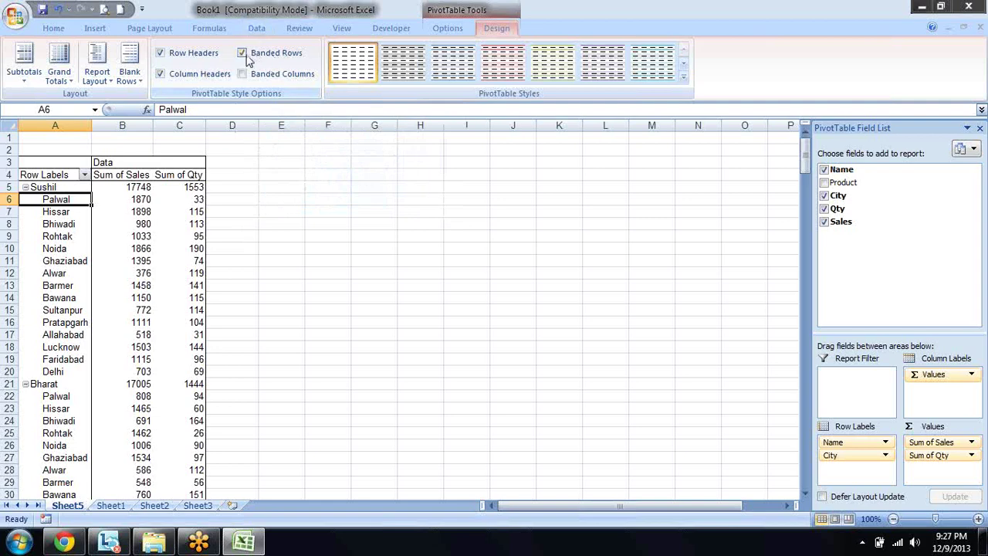
- Turn off Banded Rows and toggle Banded Columns on and back off
left_click(246, 58)
left_click(244, 75)
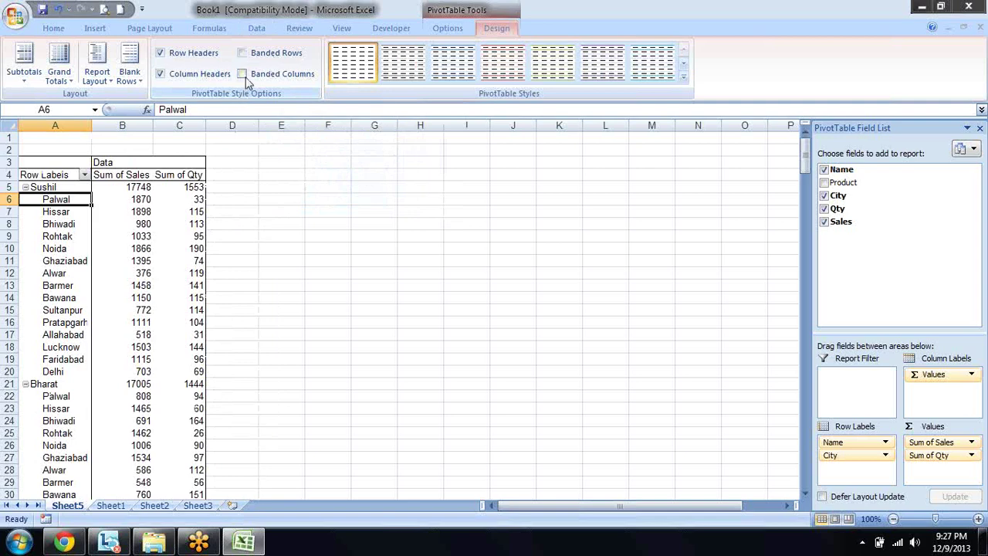
left_click(244, 74)
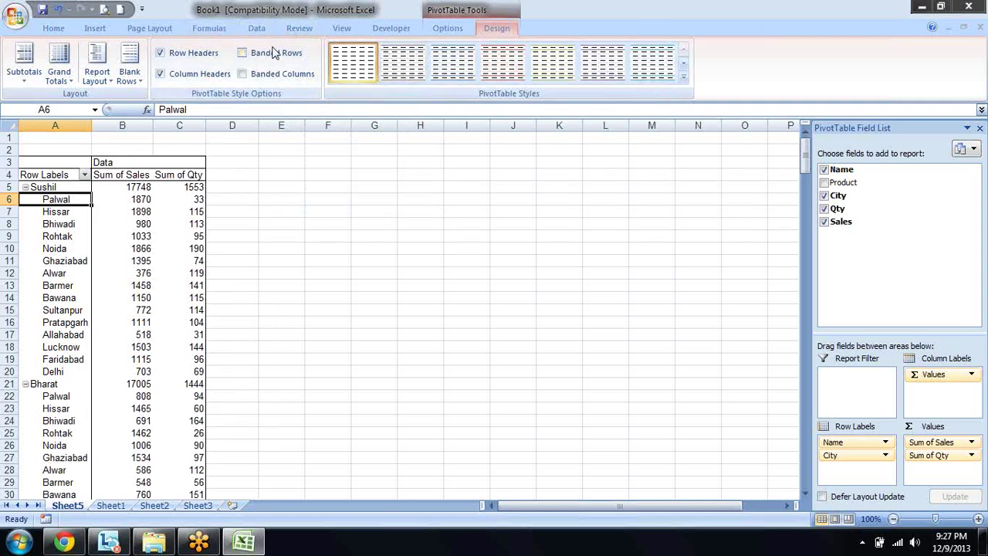
- Browse the ribbon tabs back to Home and select a city cell in the pivot
left_click(249, 32)
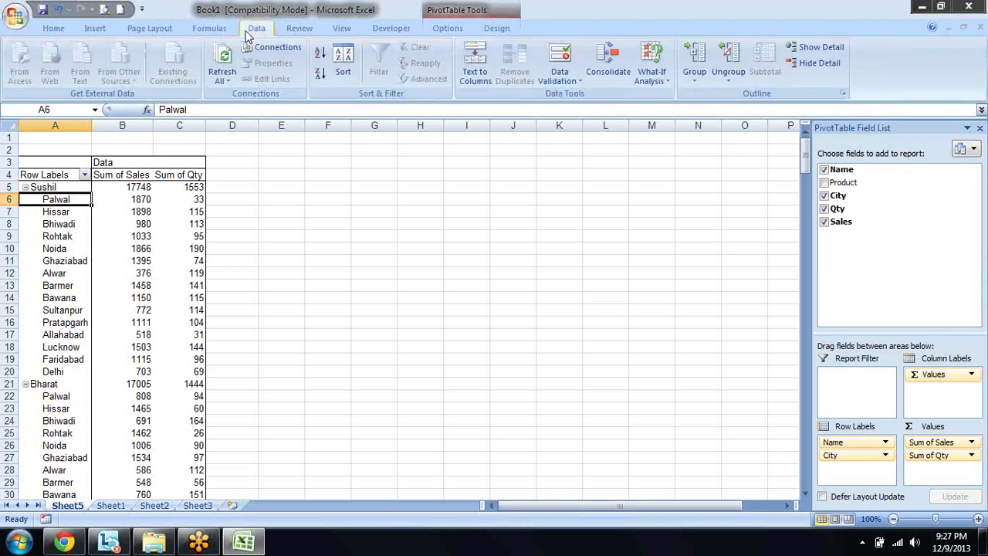
left_click(292, 31)
left_click(342, 30)
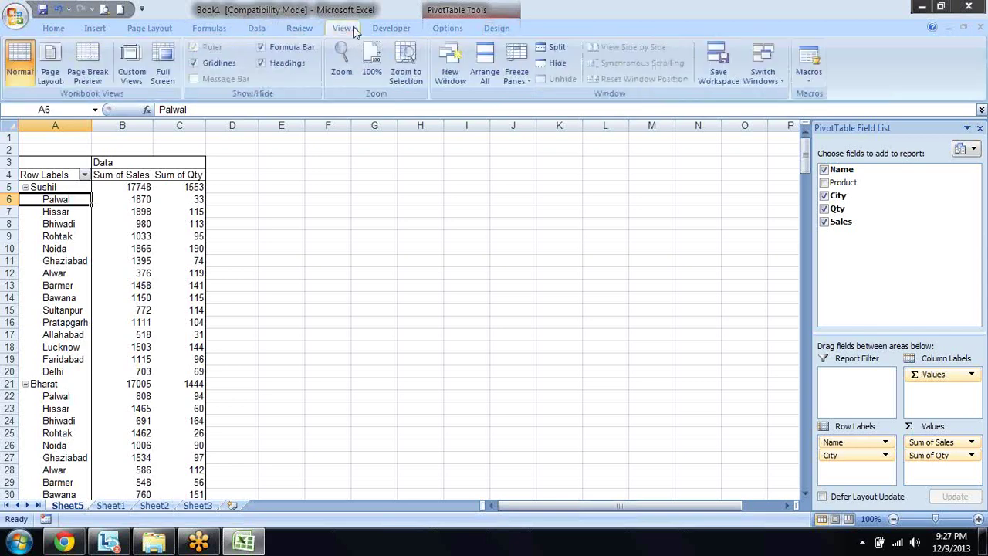
left_click(398, 30)
left_click(455, 31)
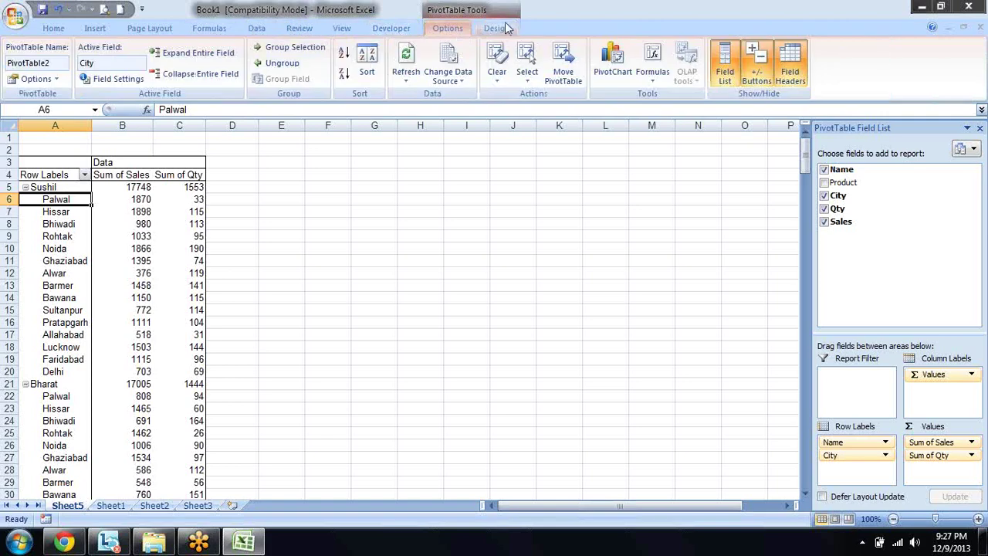
left_click(498, 29)
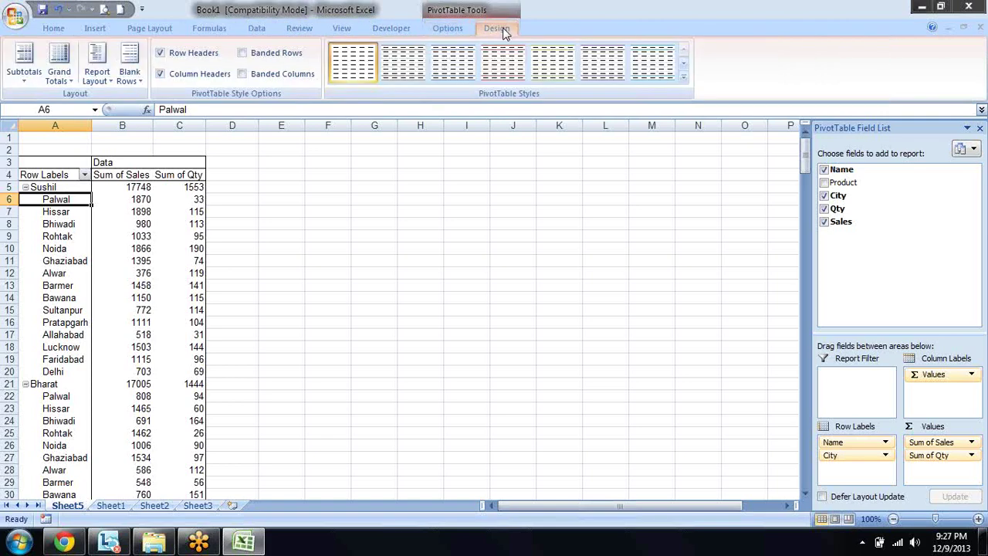
left_click(45, 30)
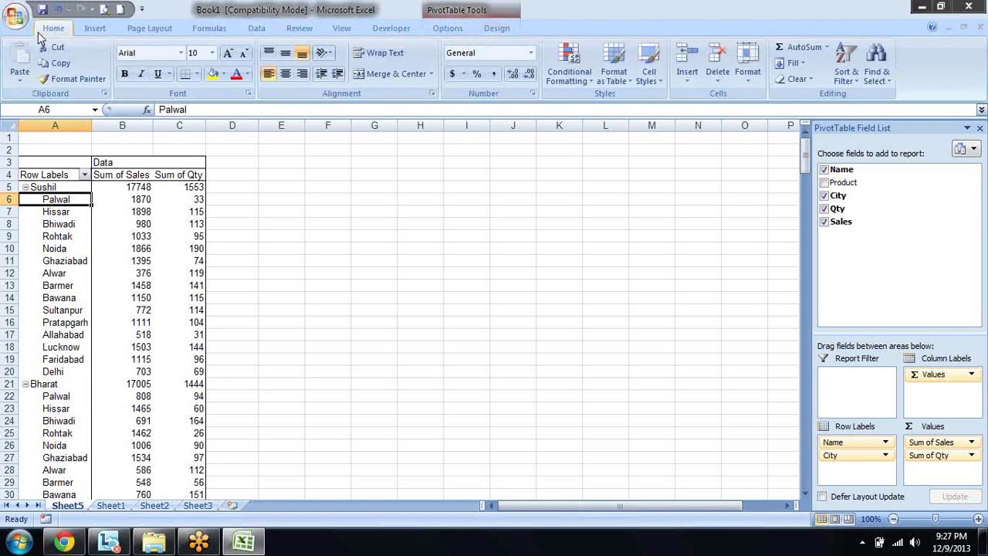
left_click(278, 263)
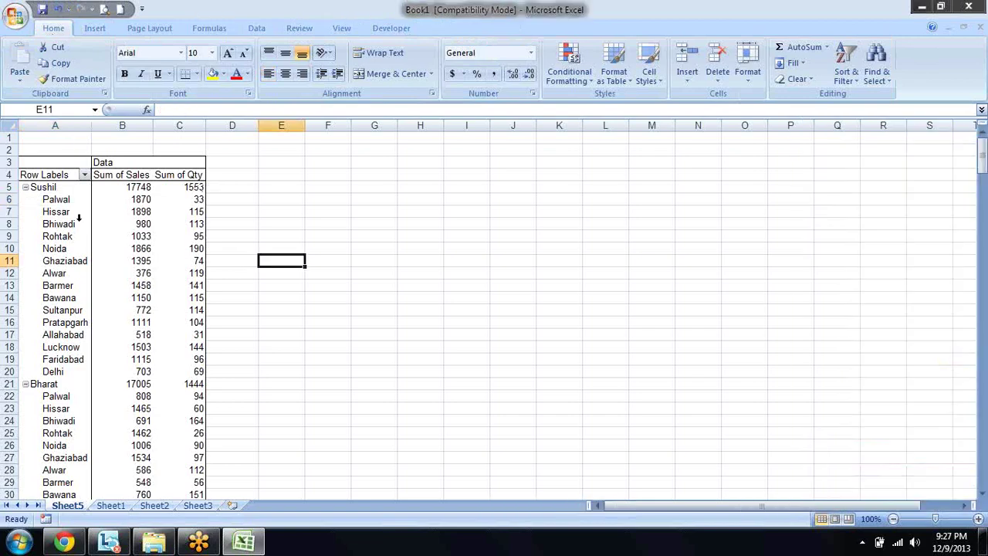
left_click(79, 223)
- Check 'Subtotal filtered page items' under Totals & Filters in PivotTable Options
right_click(80, 213)
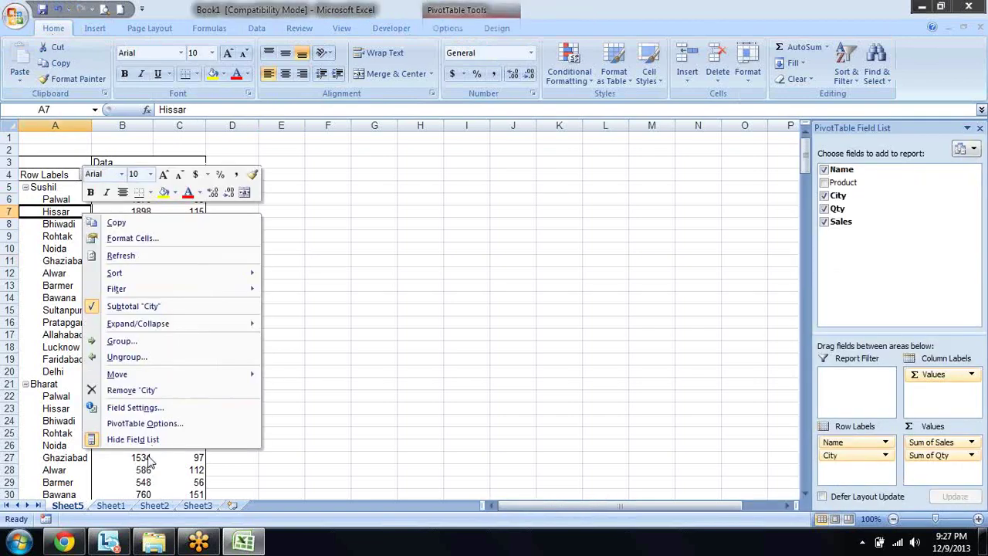
left_click(175, 424)
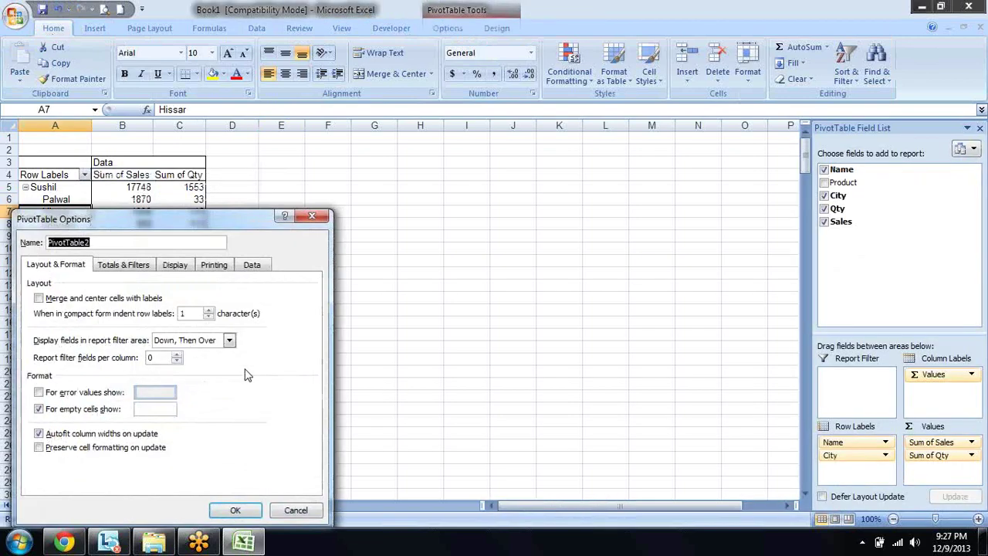
left_click(184, 267)
left_click(217, 266)
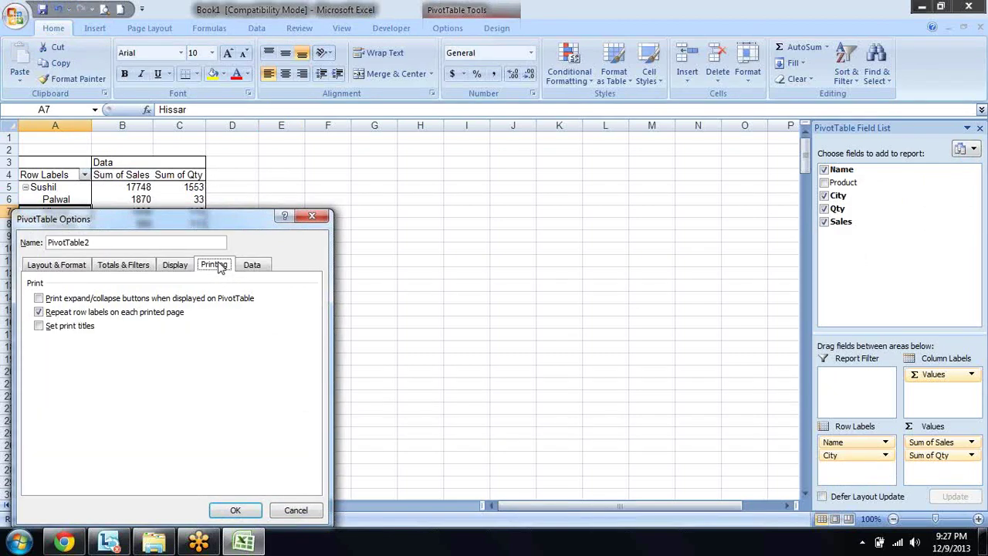
left_click(141, 266)
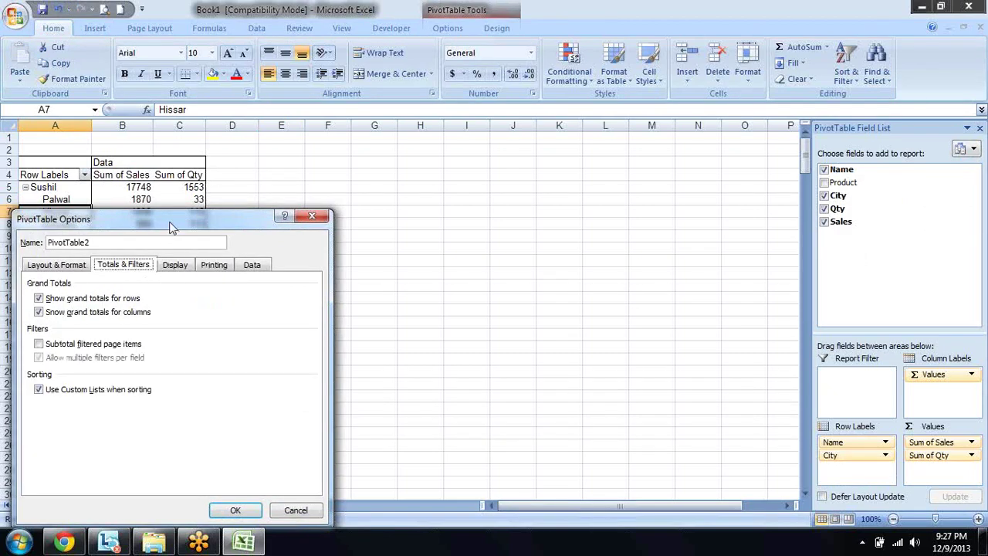
left_click_drag(176, 219, 448, 164)
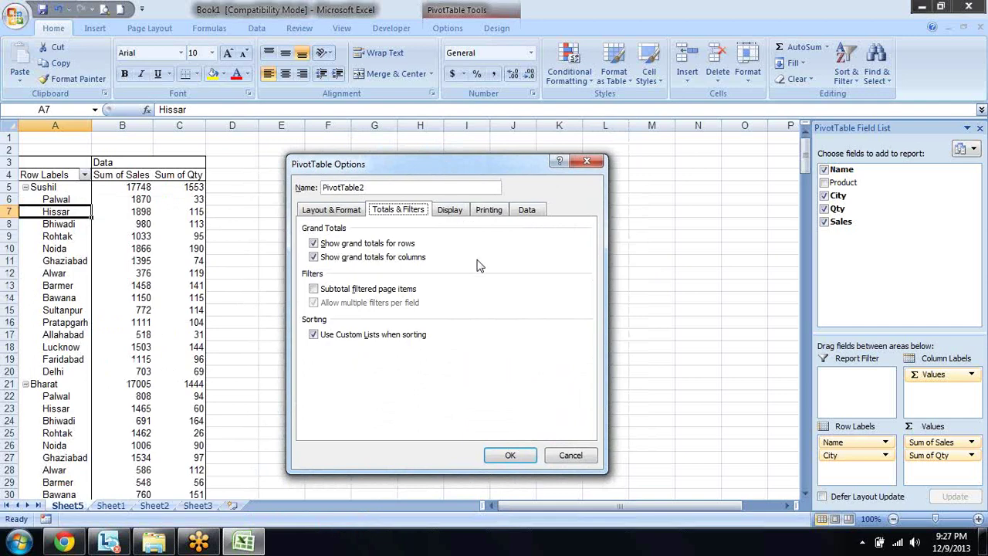
left_click(410, 289)
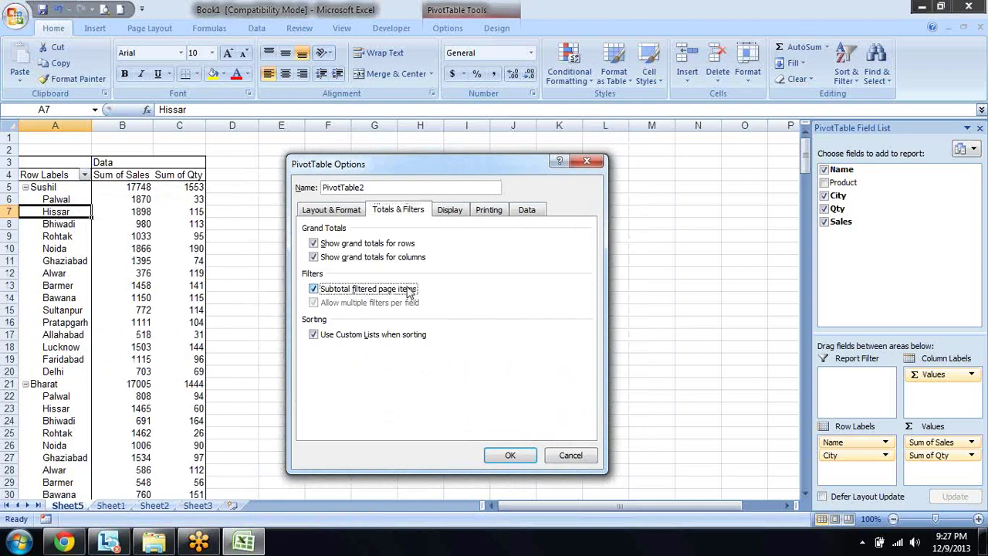
left_click(510, 457)
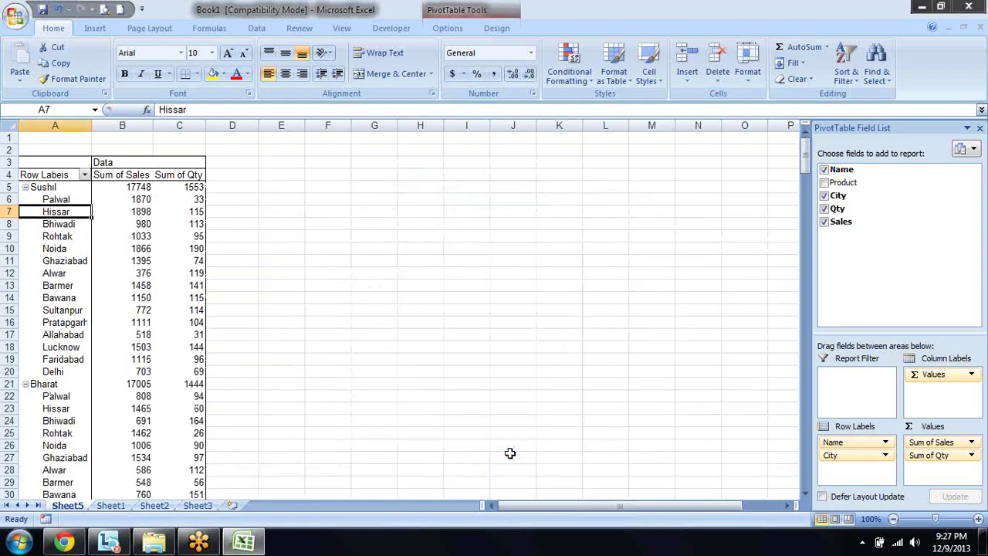
- Move through Sushil's cities and collapse the Sushil group to one row
key("Down")
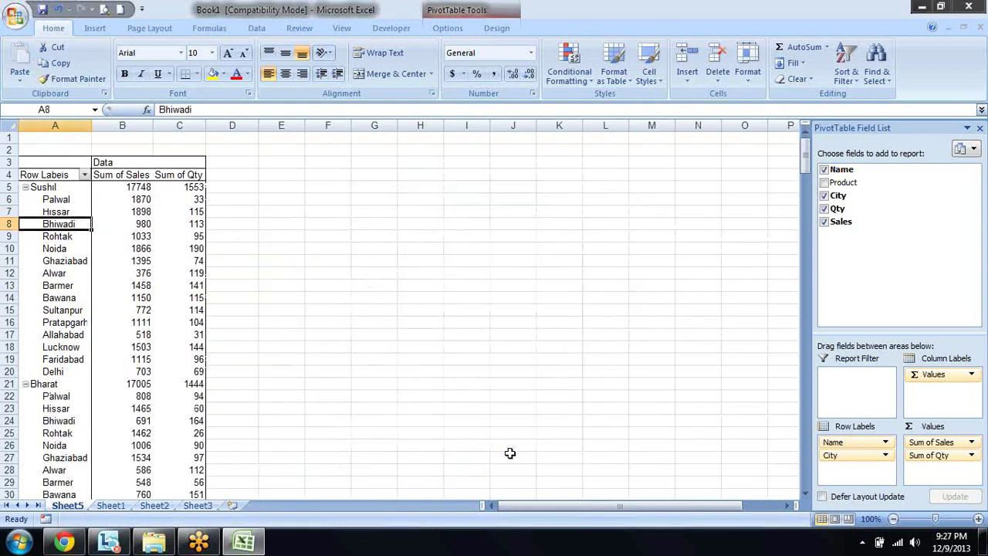
key("Down")
key("Down")
key("Down")
key("Down")
key("Up")
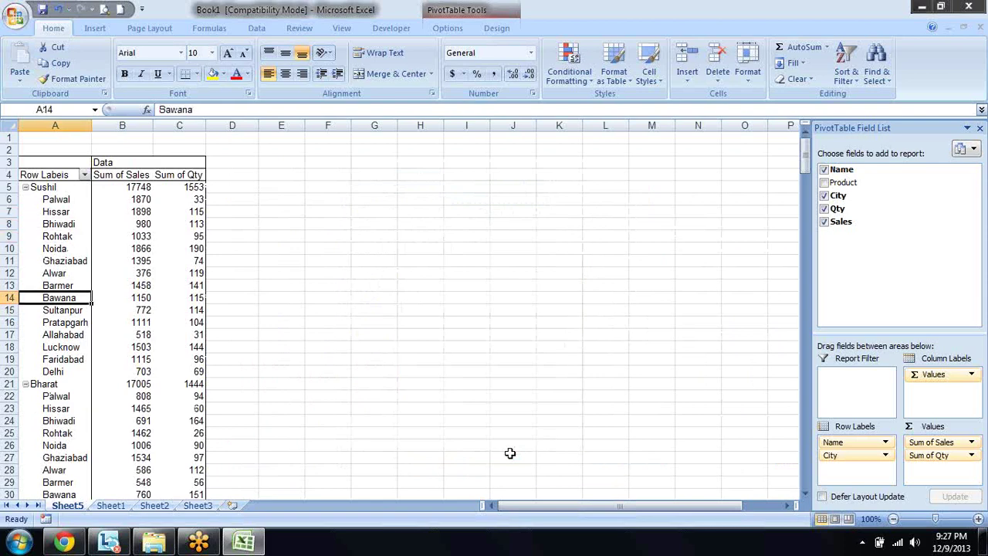
key("Up")
key("Up")
key("Up")
key("Down")
key("Down")
key("Down")
key("Down")
key("Down")
key("Down")
key("Down")
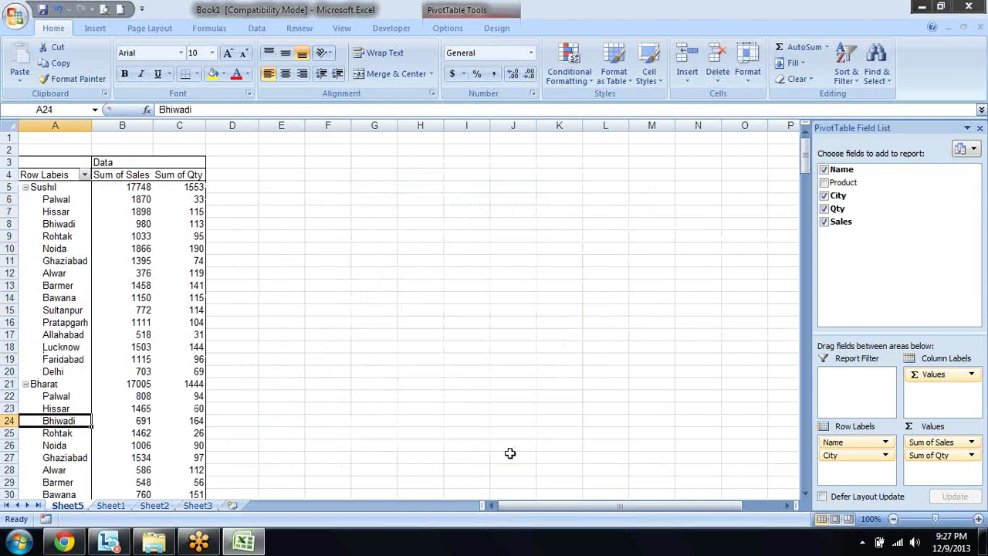
left_click(25, 188)
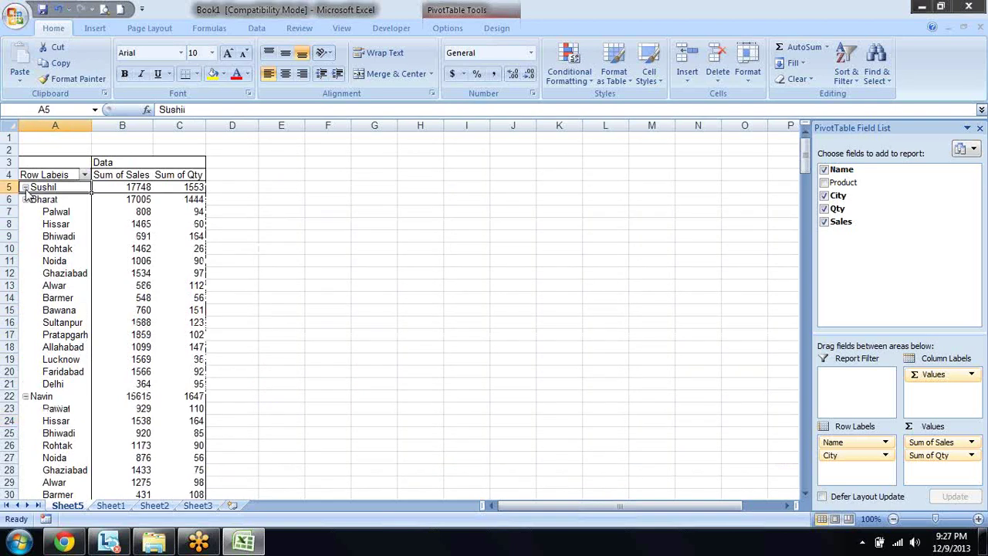
left_click(23, 199)
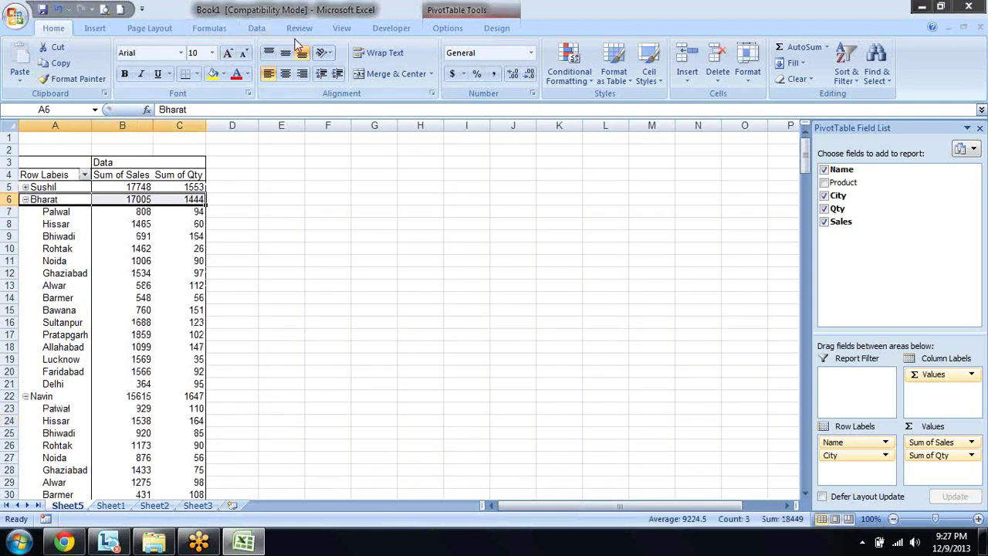
- Expand and collapse all name groups with the Expand and Collapse Entire Field commands
left_click(447, 28)
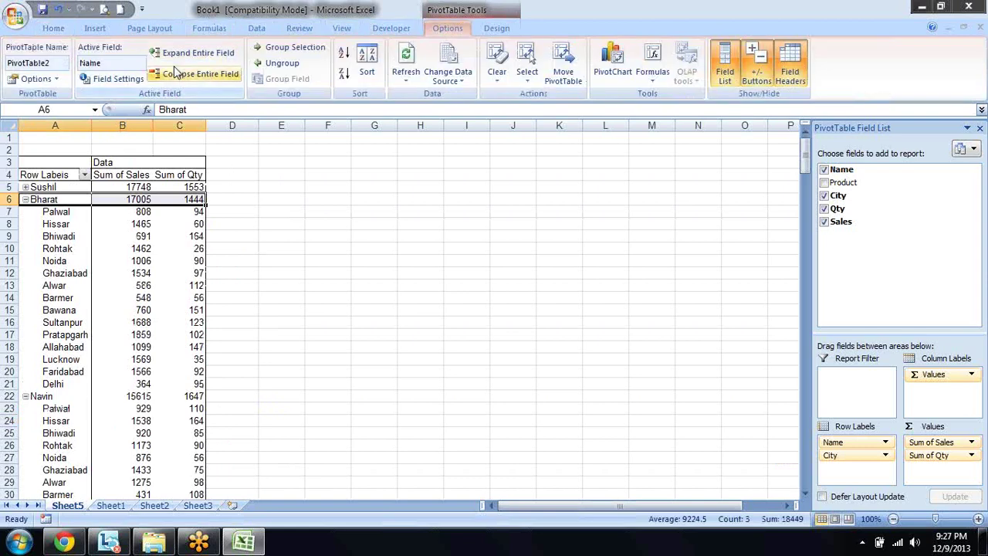
left_click(193, 53)
left_click(193, 78)
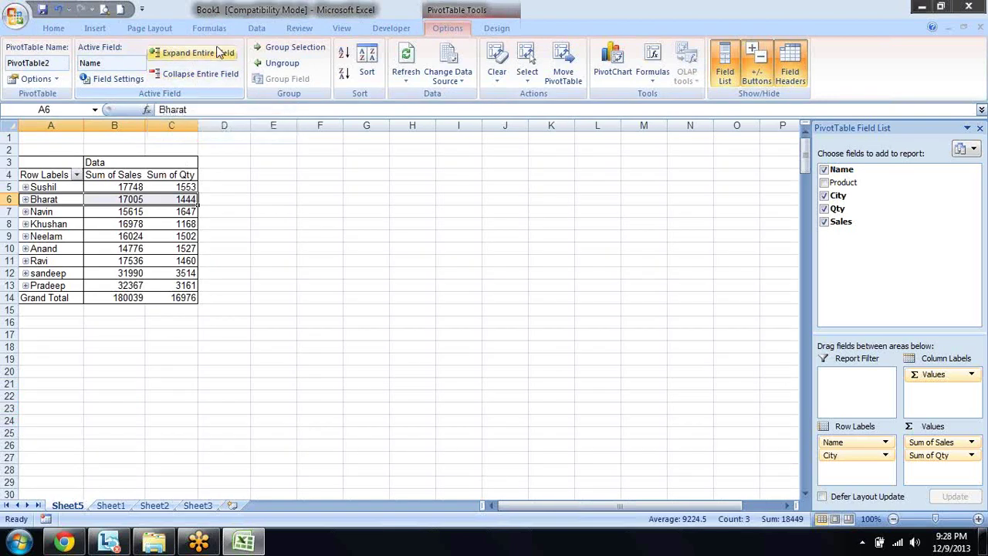
left_click(219, 52)
left_click(207, 76)
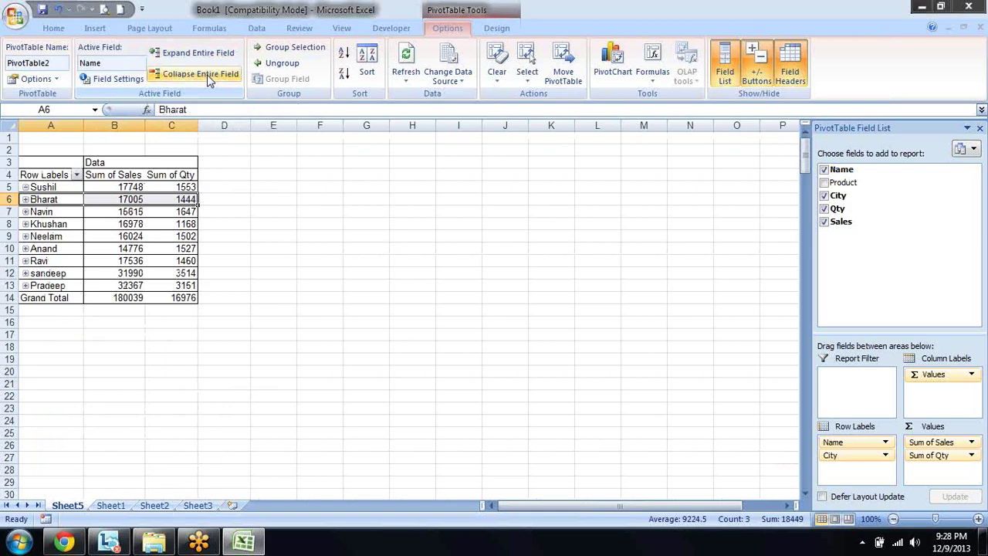
left_click(208, 80)
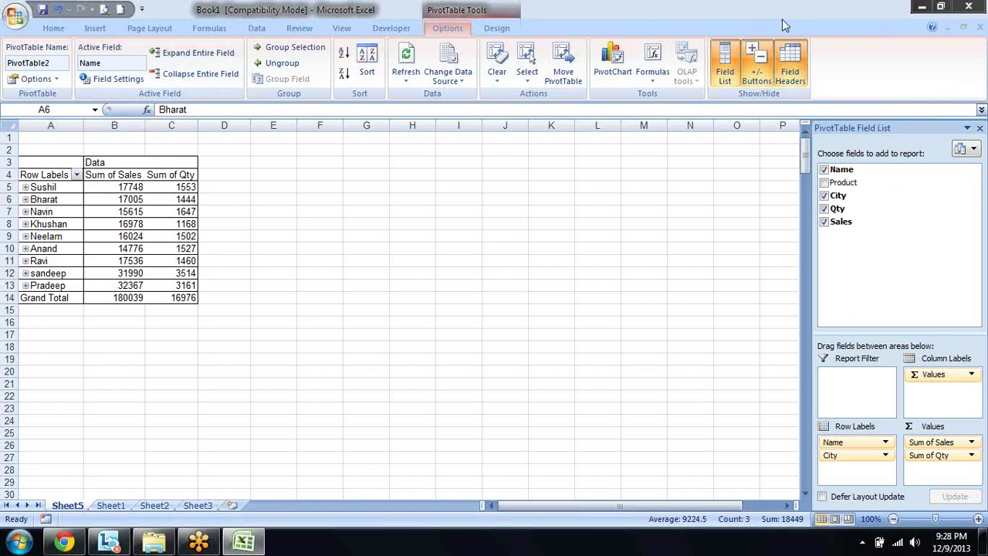
- Select the Navin name item and expand every name to list its cities
left_click(52, 199)
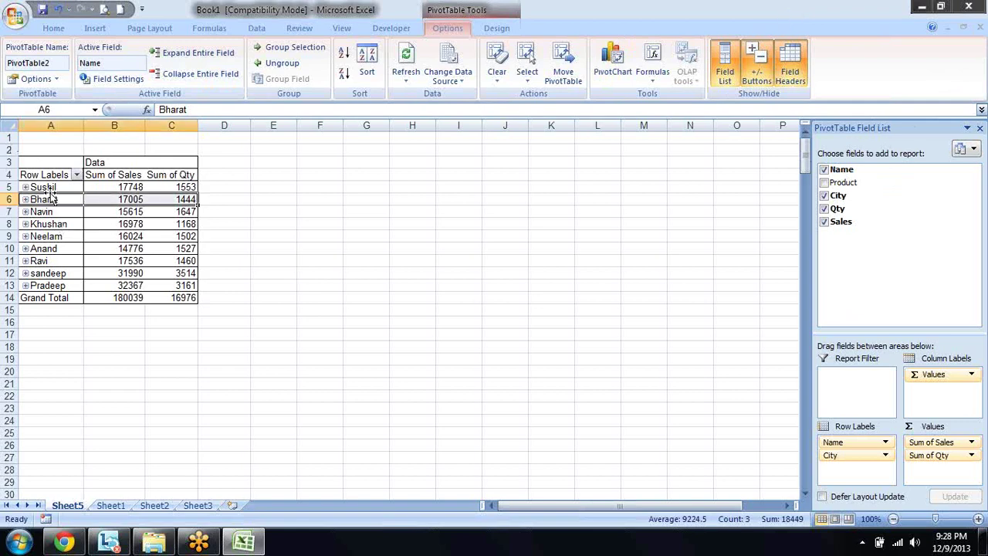
key("Down")
key("Down")
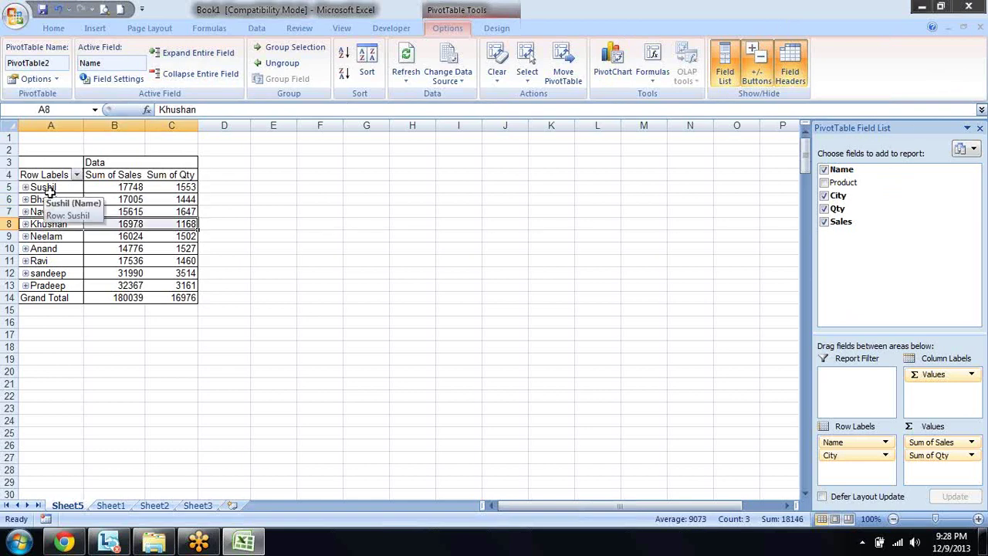
key("Right")
key("Left")
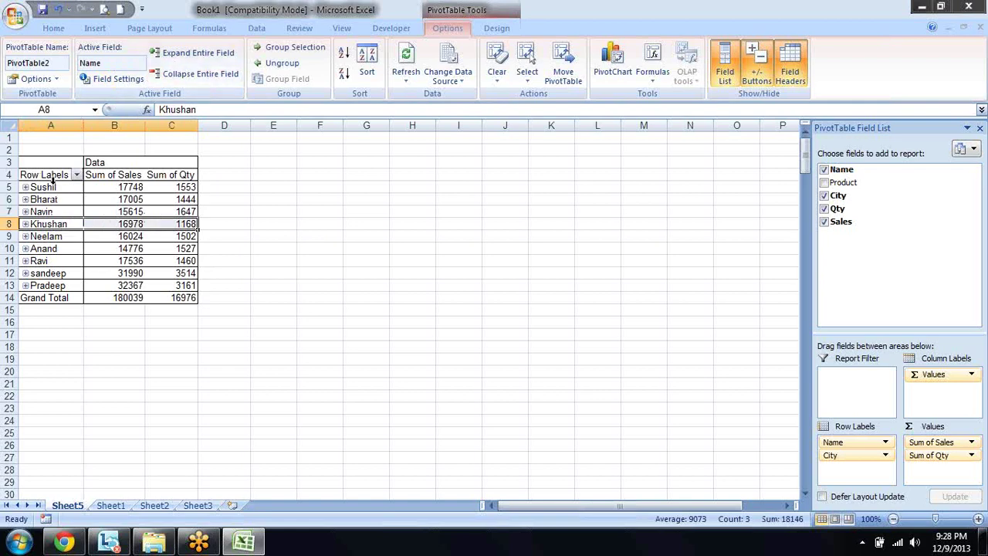
left_click_drag(60, 189, 177, 295)
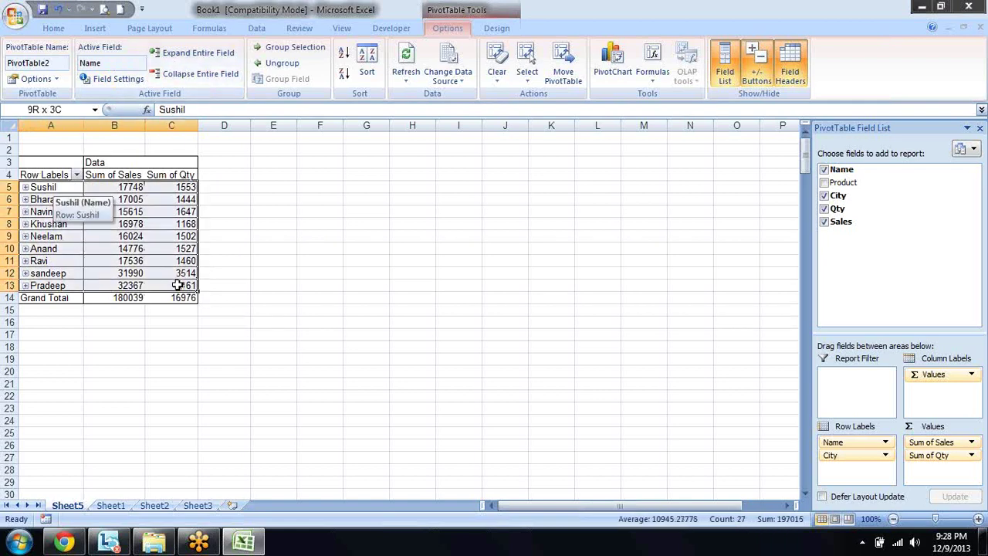
left_click(112, 238)
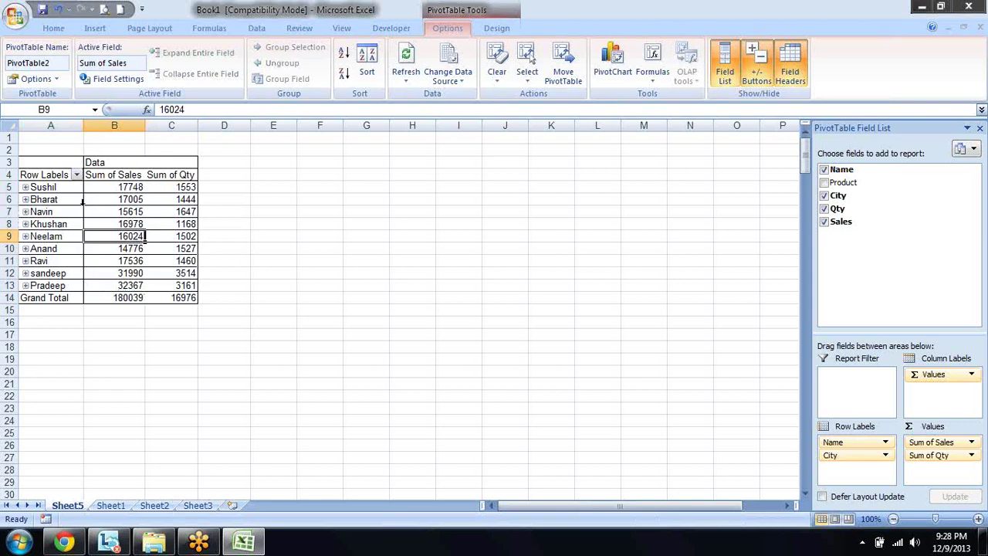
left_click(67, 194)
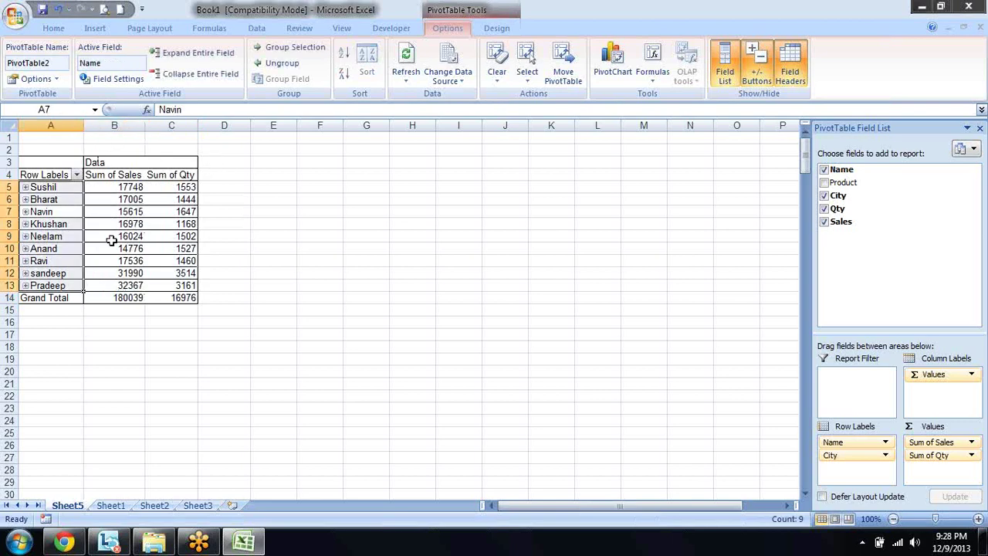
mouse_move(131, 235)
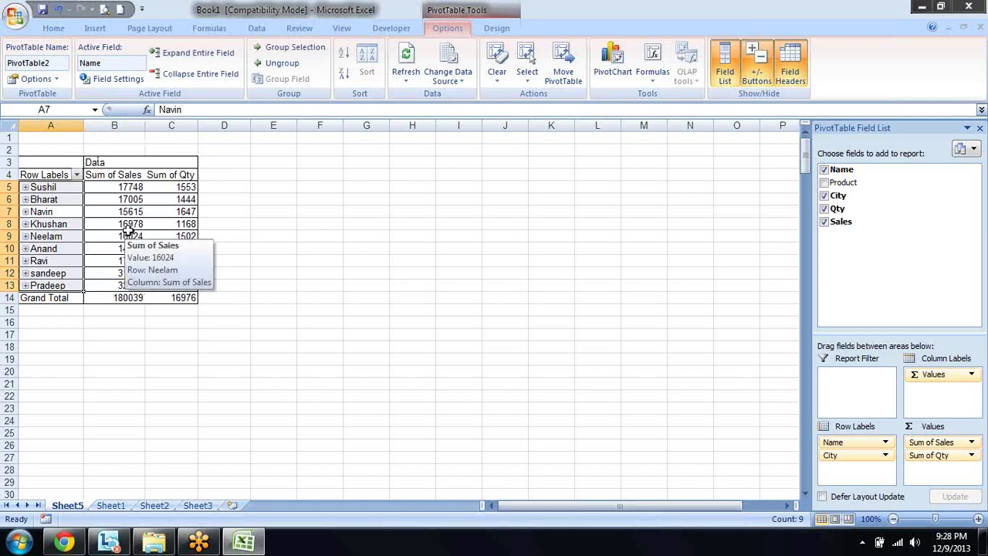
left_click(67, 211)
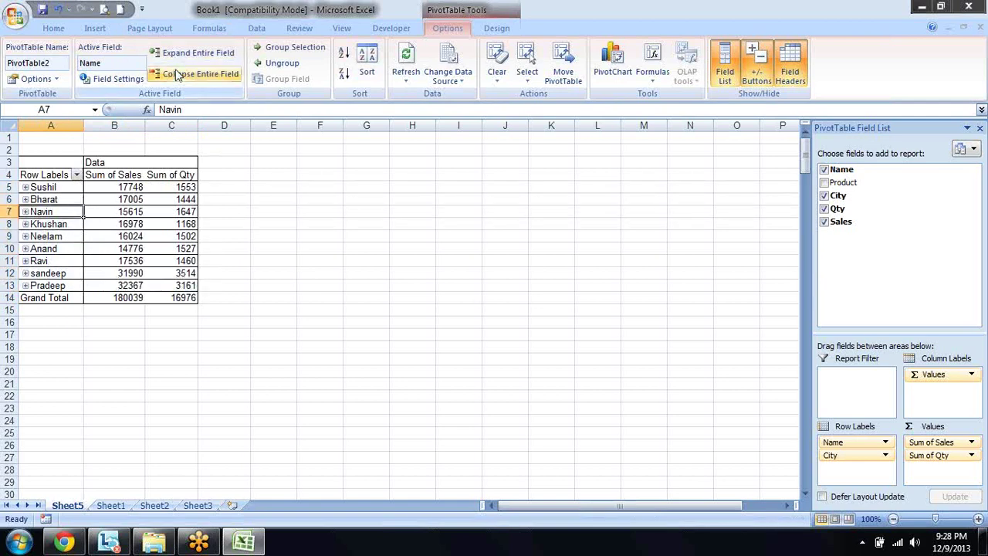
left_click(197, 54)
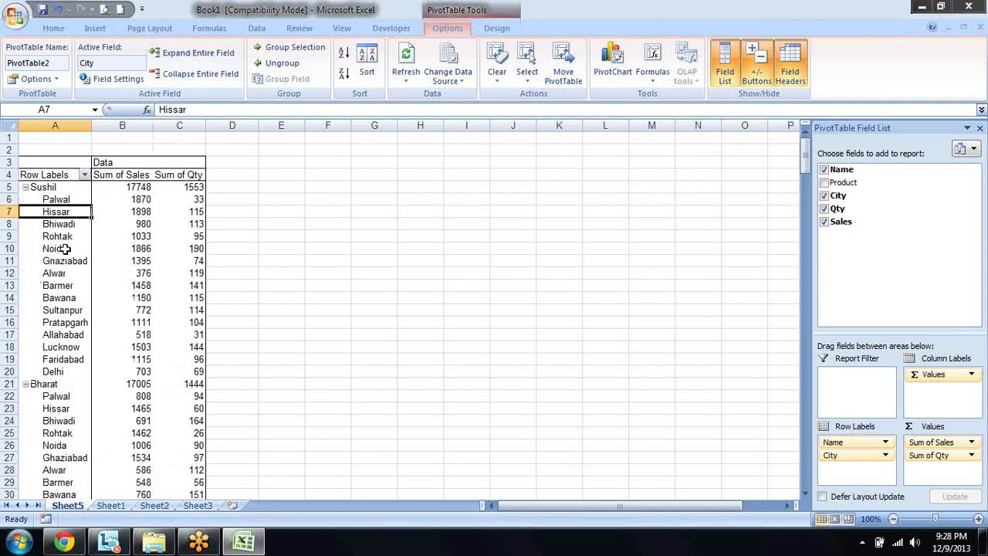
- Turn on the Classic PivotTable layout through the right-click PivotTable Options
right_click(65, 250)
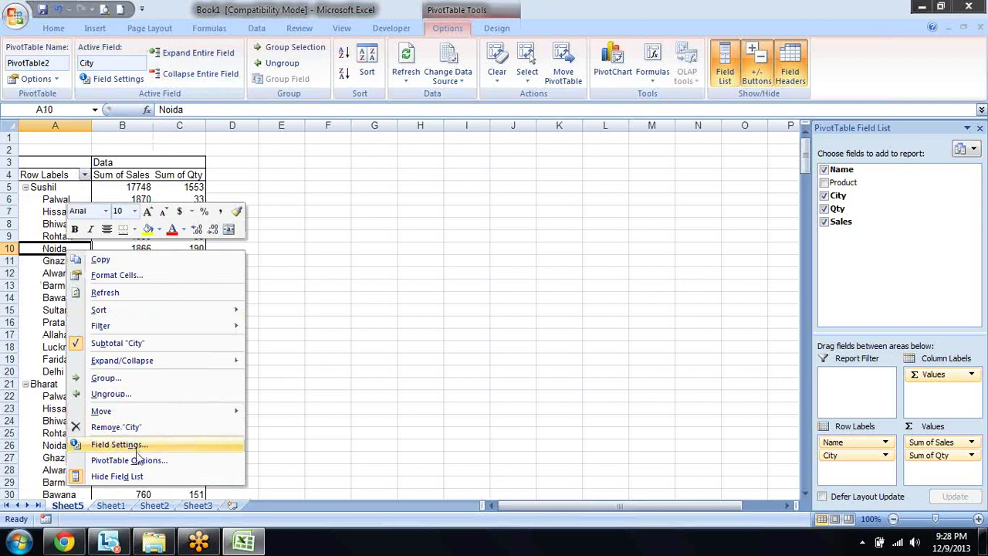
left_click(141, 462)
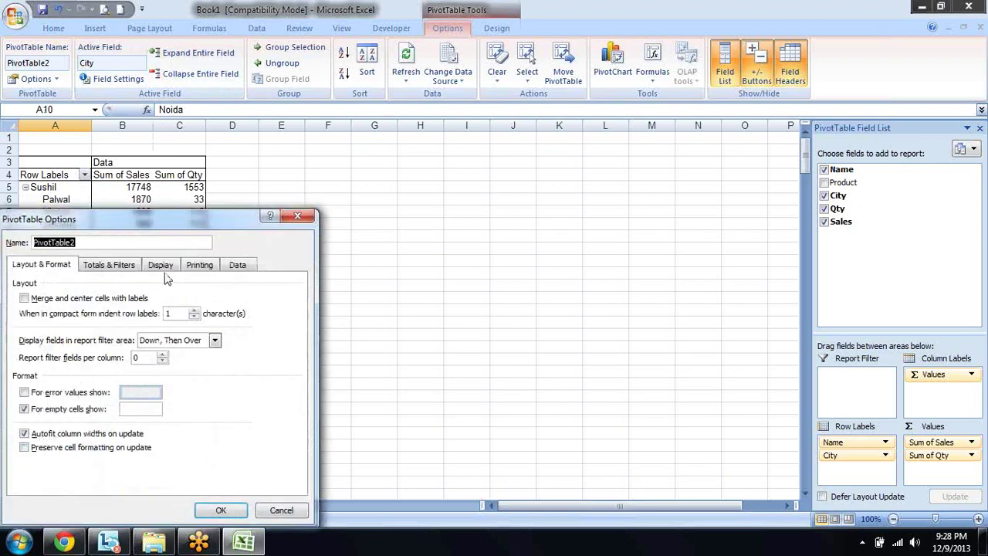
left_click(164, 269)
left_click(80, 374)
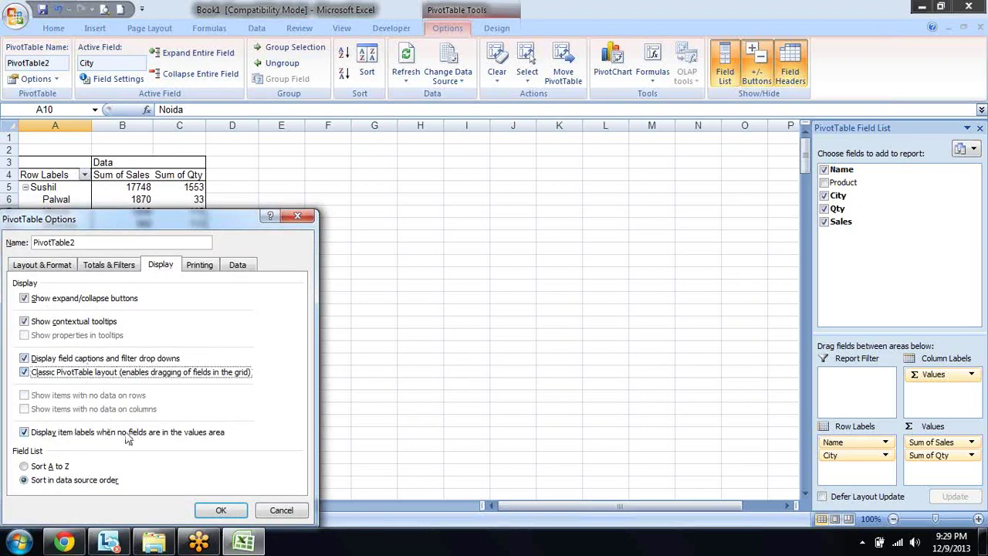
left_click(220, 509)
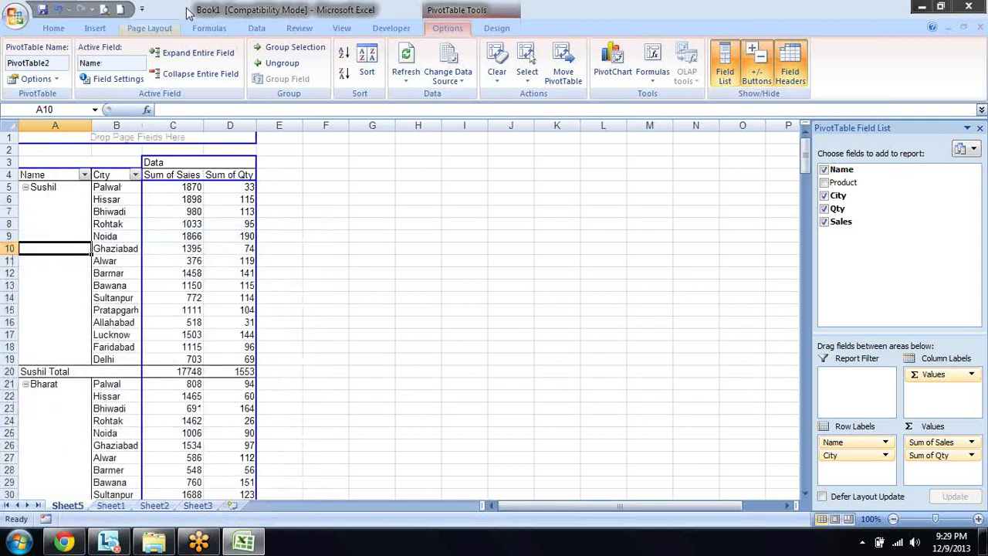
- Collapse the pivot to one row per name, then expand every name's cities again
left_click(185, 73)
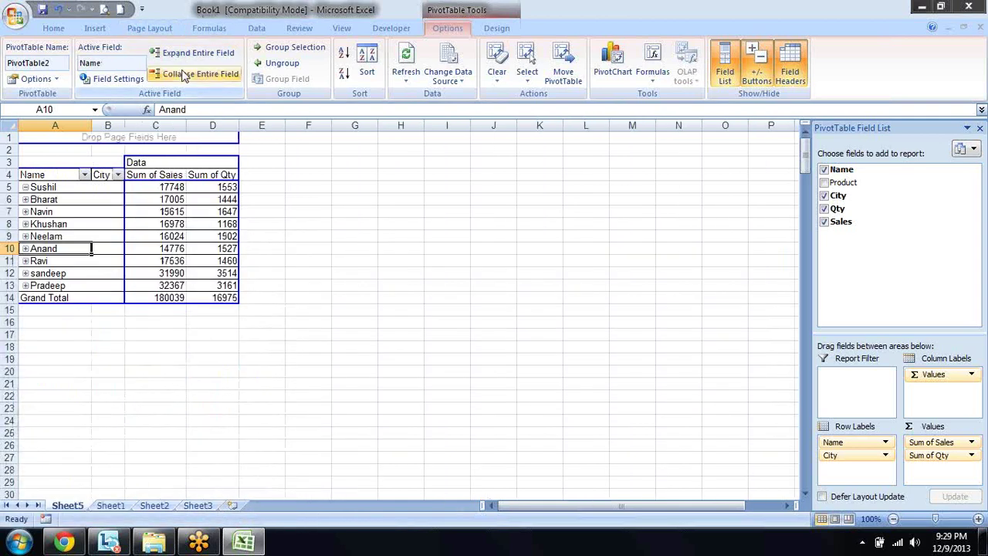
left_click(113, 125)
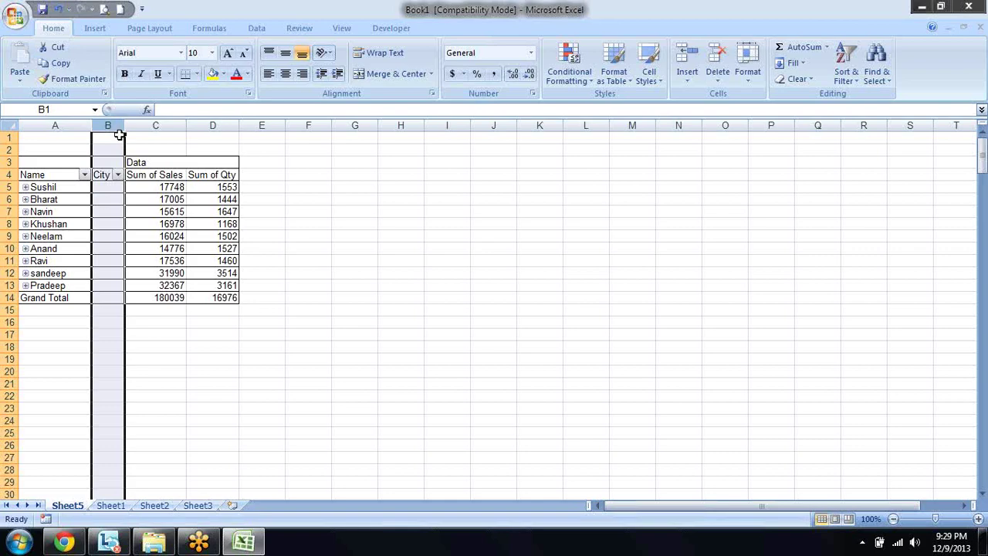
left_click(95, 200)
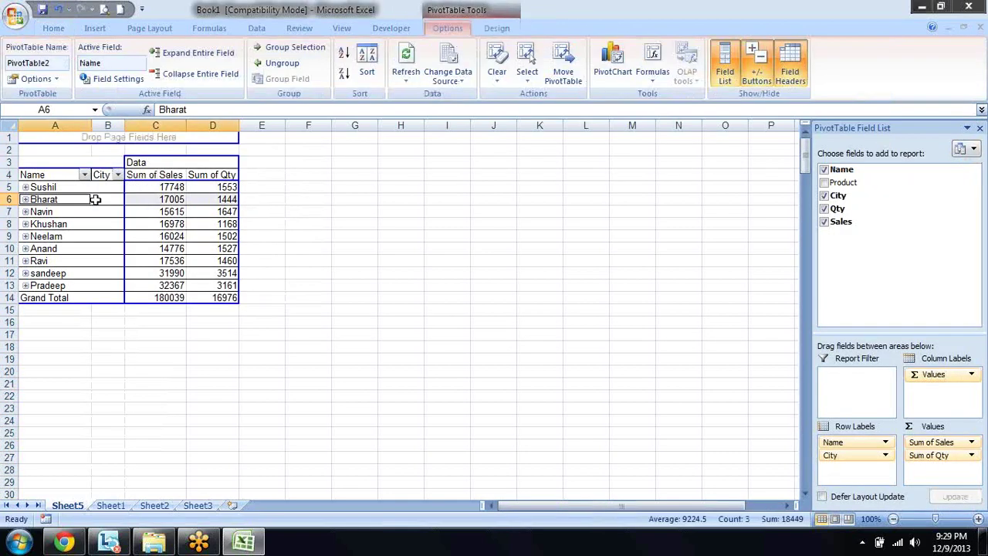
right_click(86, 200)
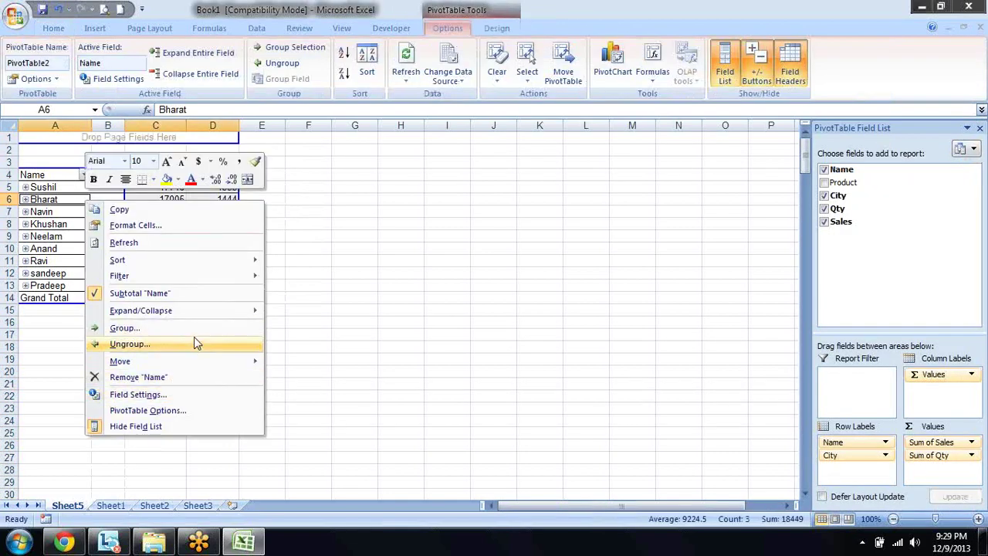
mouse_move(226, 310)
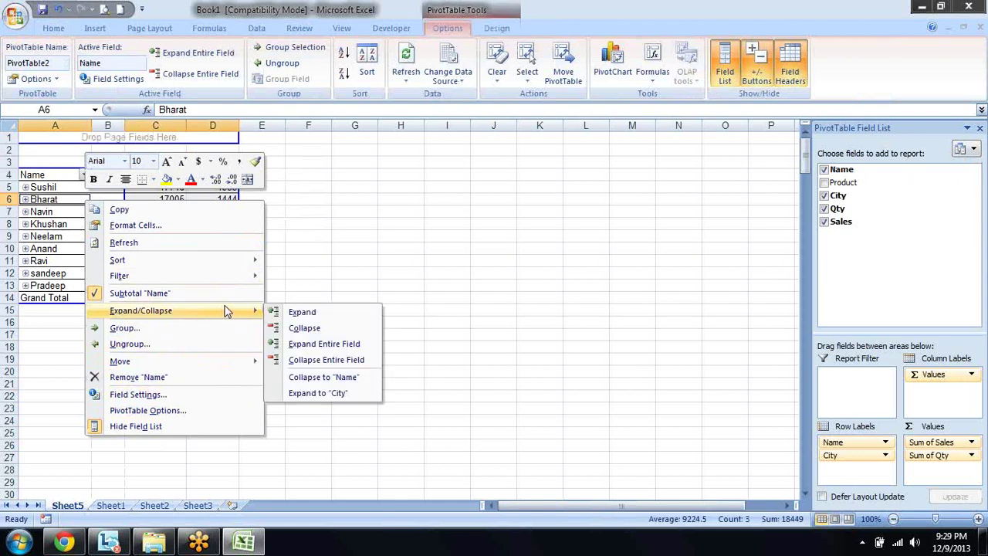
left_click(321, 360)
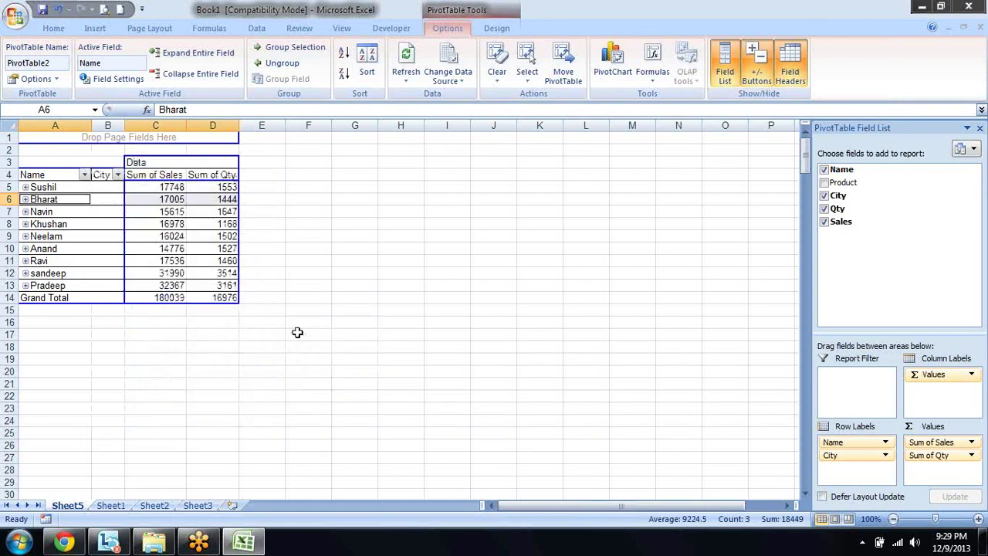
left_click(207, 65)
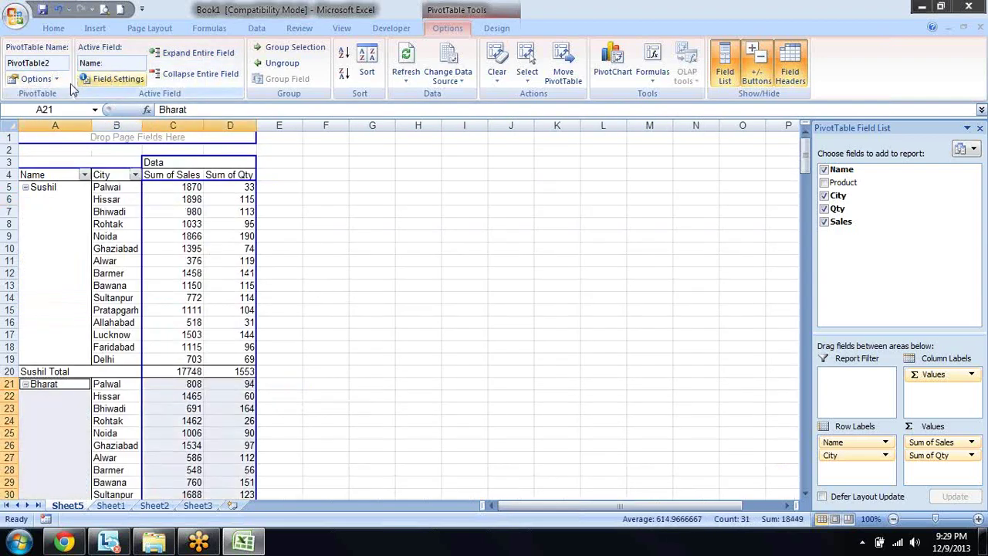
- Turn the Classic PivotTable layout back off in PivotTable Options
left_click(31, 78)
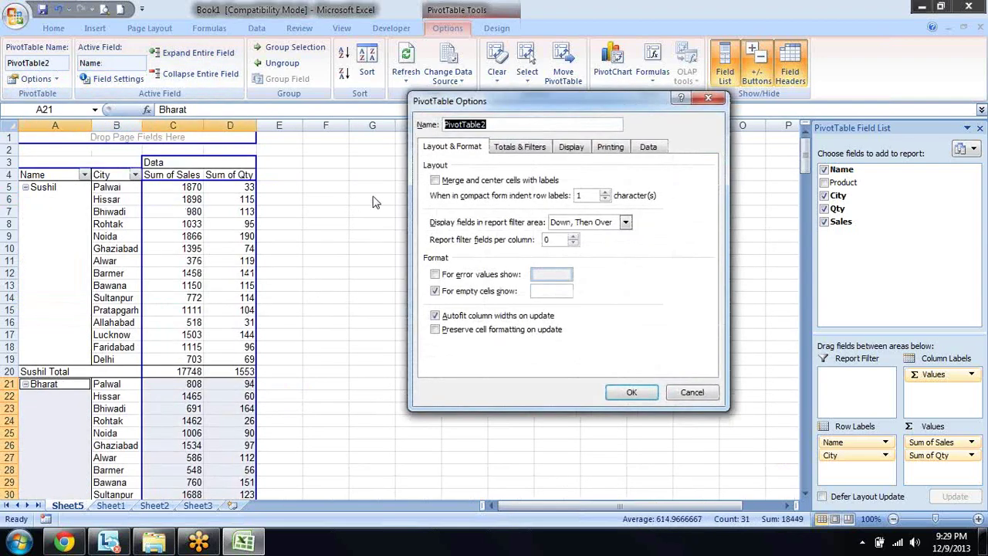
left_click(581, 147)
left_click(479, 255)
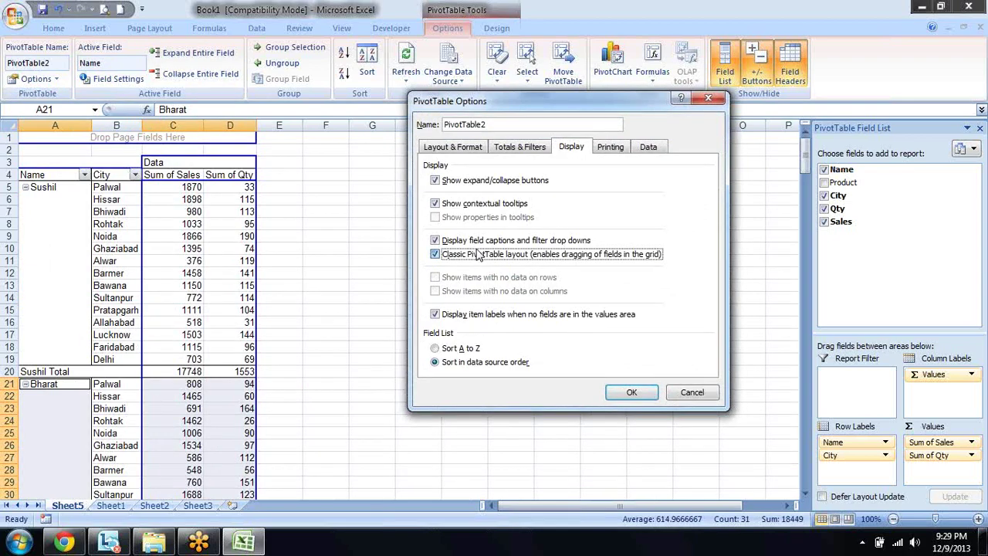
left_click(632, 392)
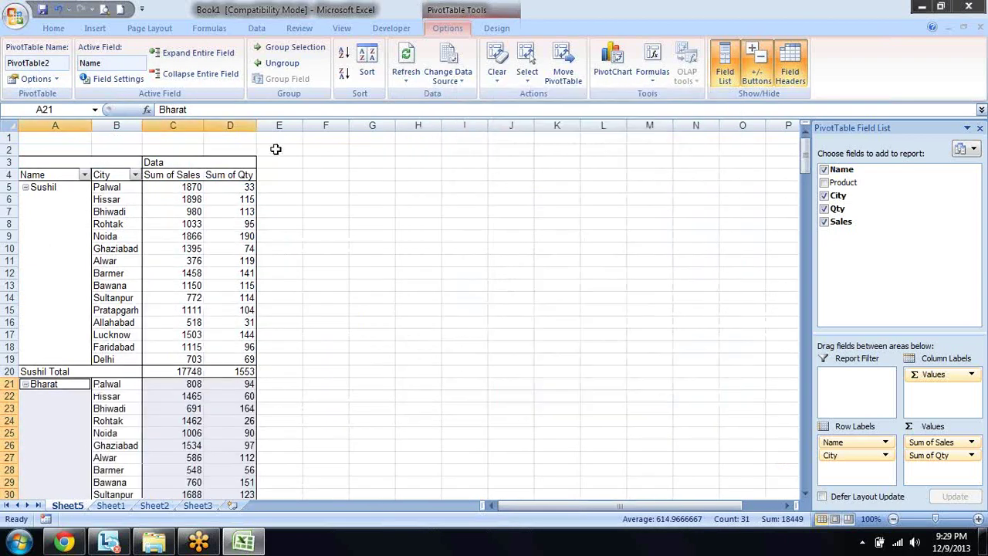
- Check the Name field settings and close them unchanged
left_click(63, 260)
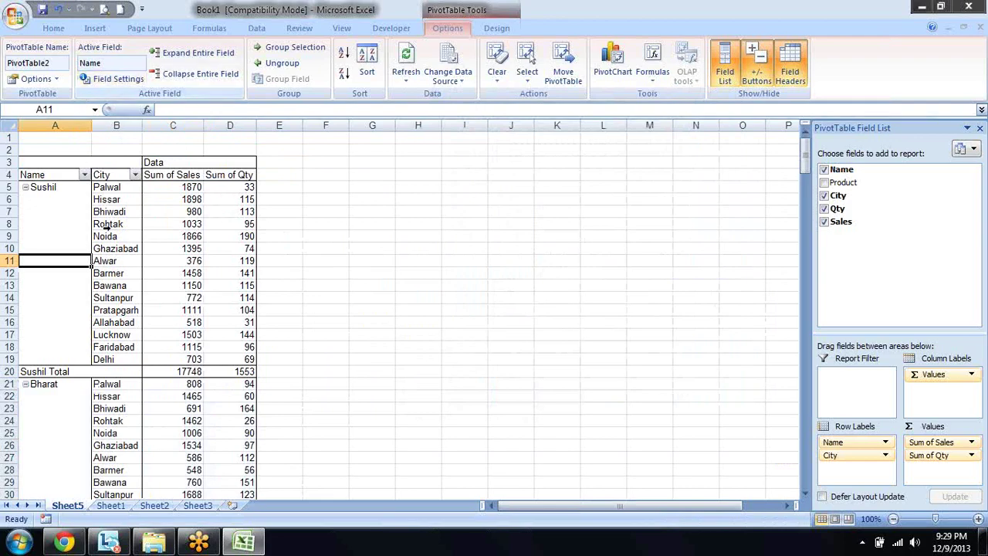
right_click(77, 240)
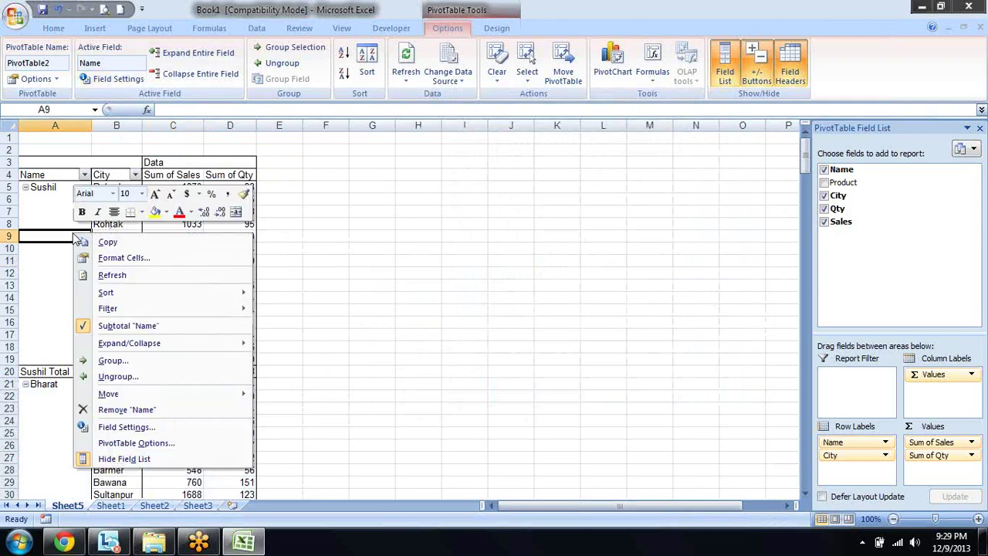
left_click(130, 427)
key("Escape")
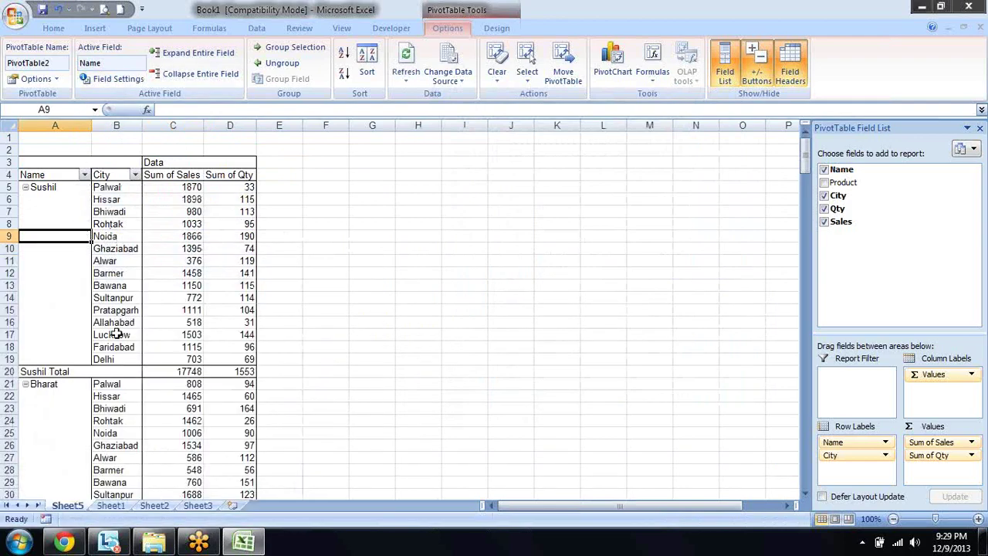
- Review the Display and Totals & Filters options, then close PivotTable Options
right_click(29, 289)
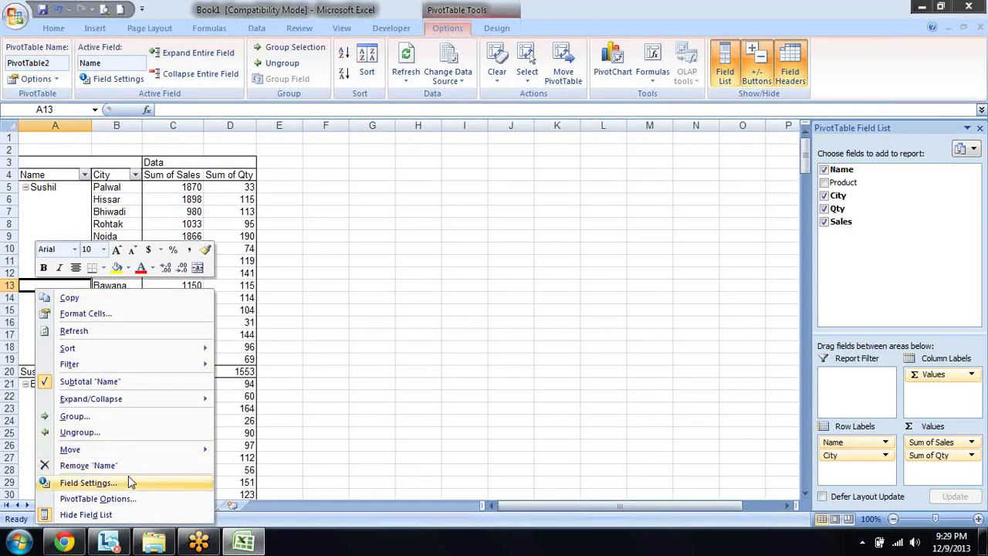
left_click(140, 501)
left_click(160, 265)
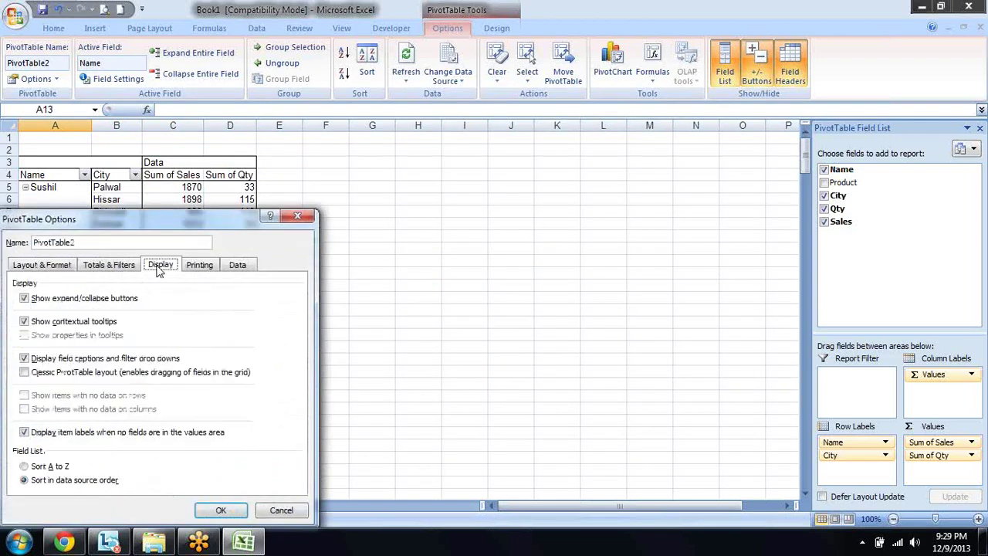
left_click(114, 265)
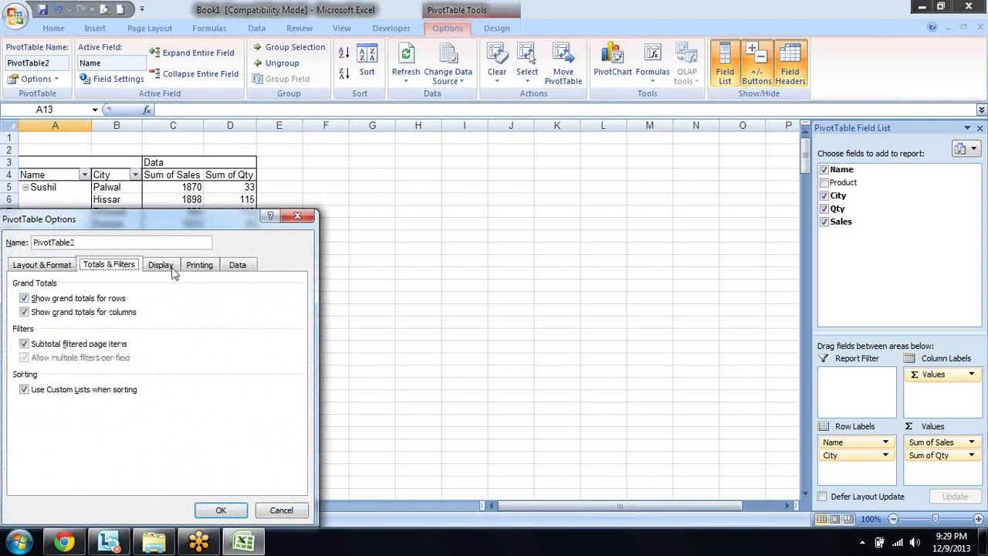
left_click(162, 266)
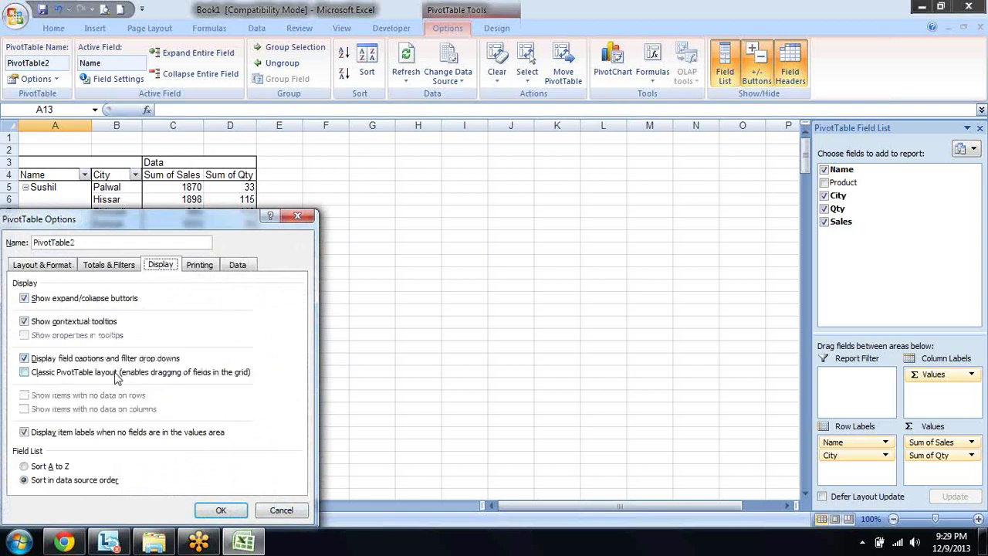
left_click(221, 515)
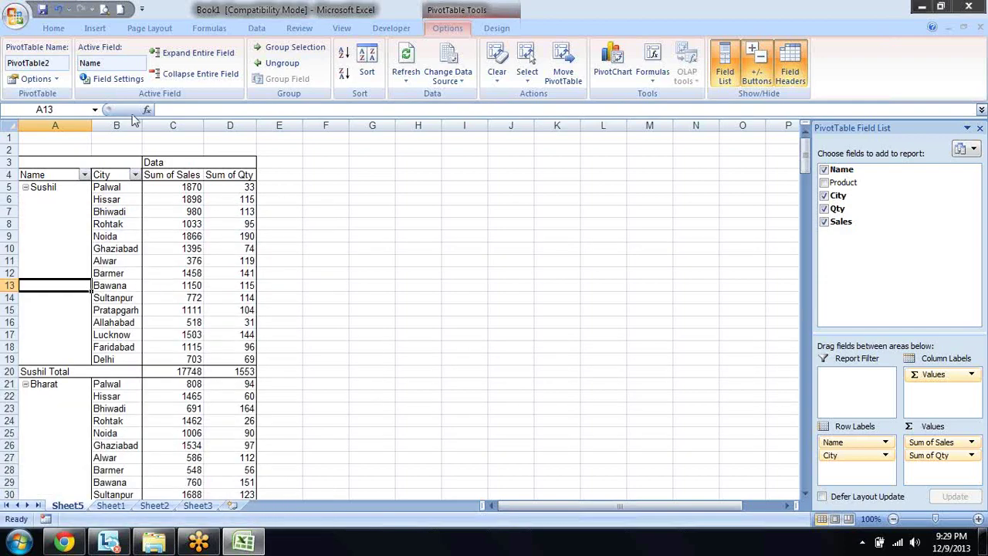
- Browse the ribbon tabs in search of the pivot table layout and style options
left_click(224, 31)
left_click(163, 31)
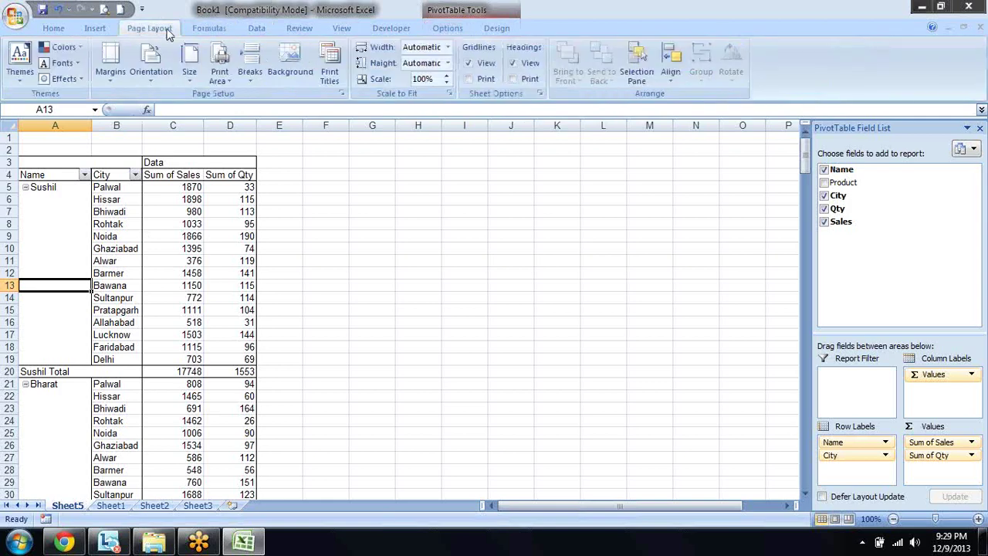
left_click(372, 29)
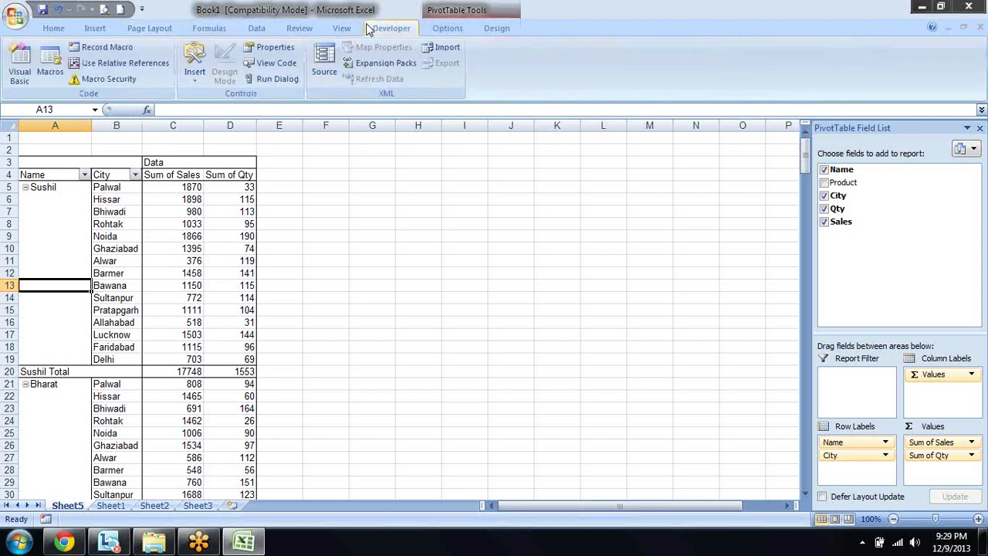
left_click(342, 29)
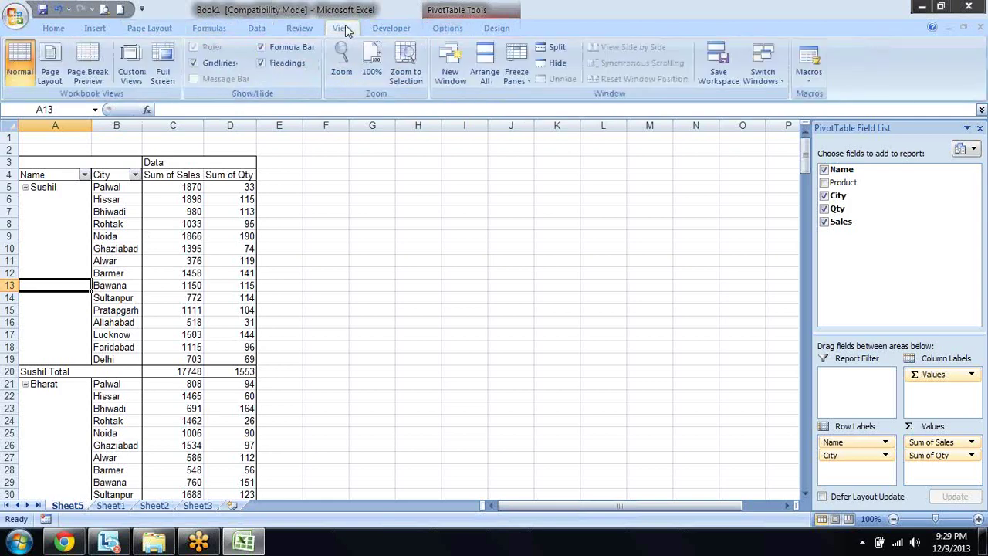
left_click(301, 29)
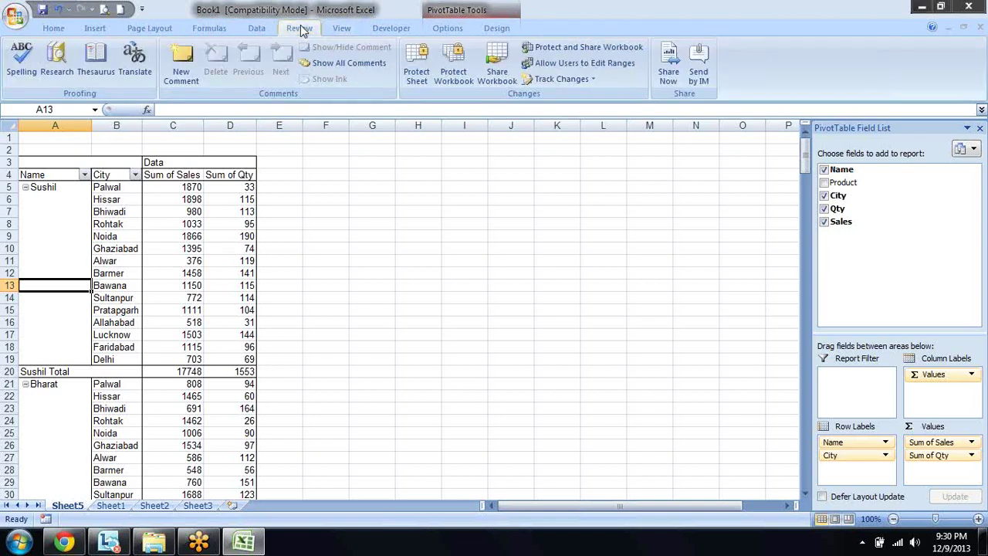
left_click(164, 32)
left_click(217, 30)
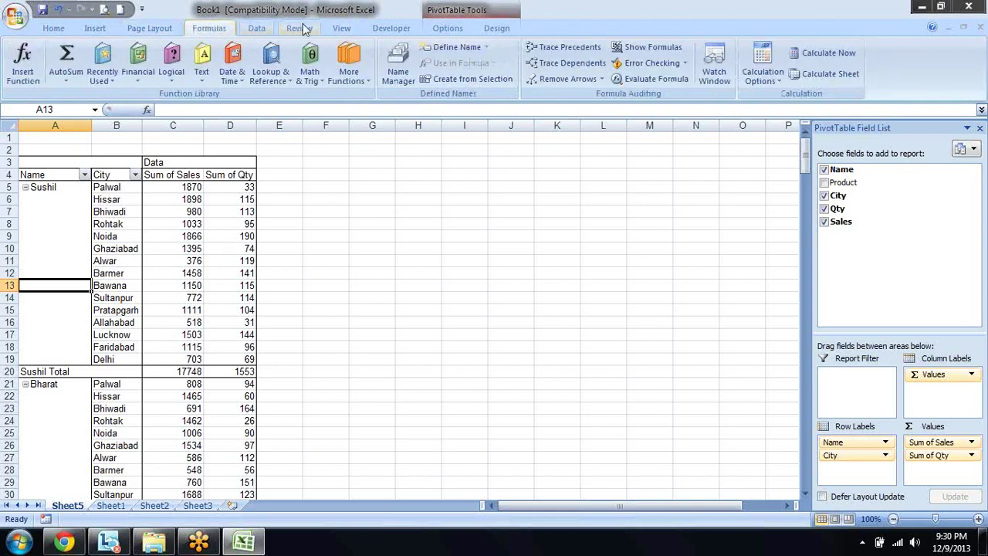
left_click(260, 31)
left_click(352, 32)
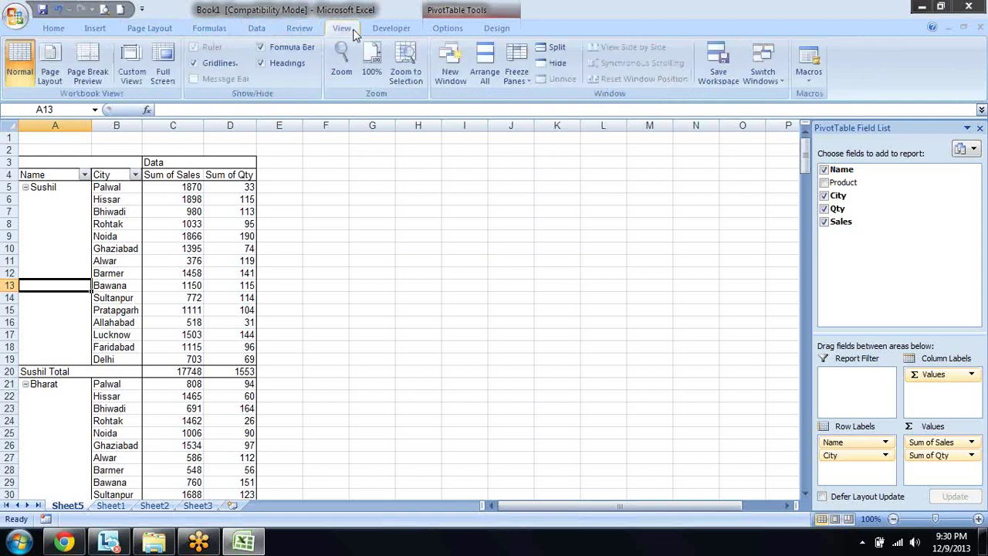
left_click(394, 31)
left_click(445, 31)
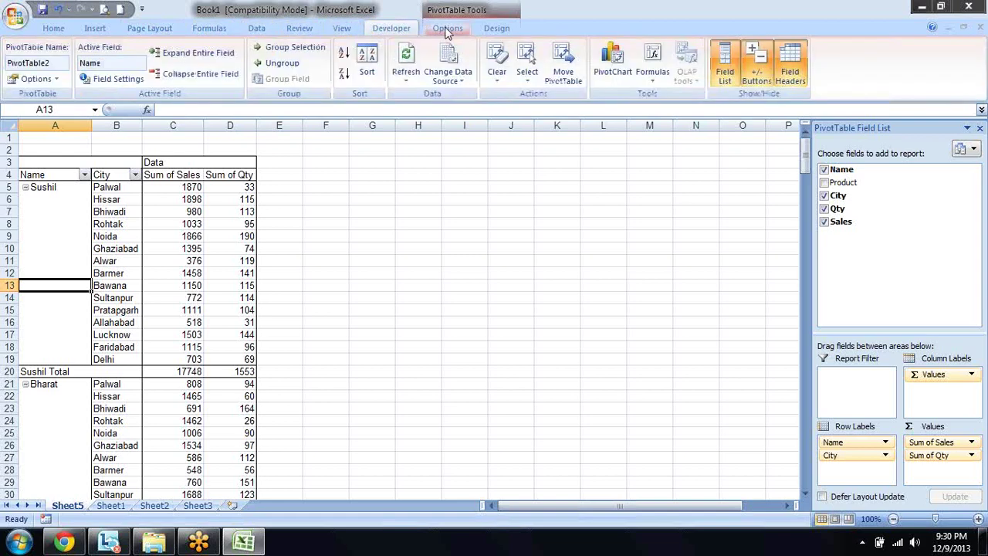
left_click(390, 29)
left_click(437, 31)
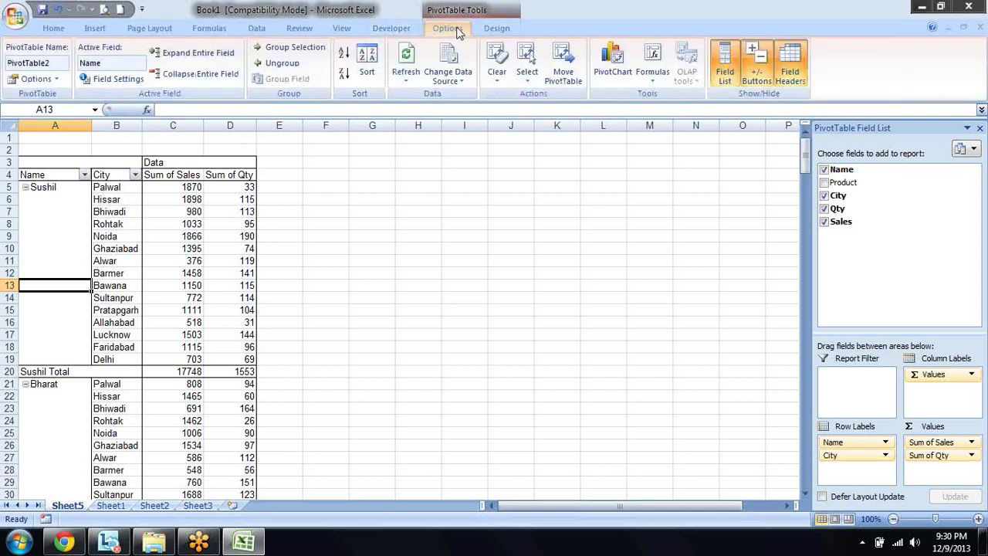
left_click(497, 29)
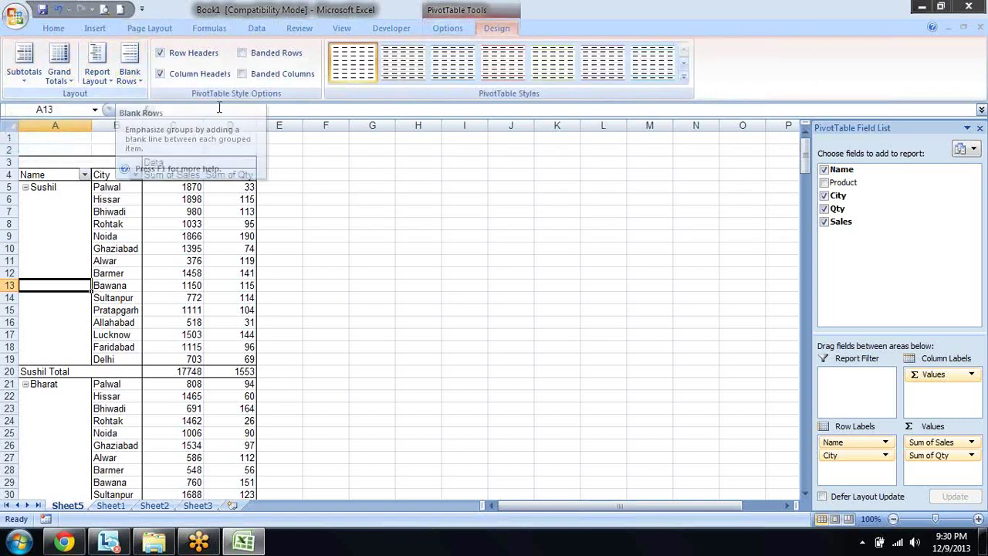
- Place subtotals at the bottom, then top of each group, and bring up Report Layout choices
left_click(26, 62)
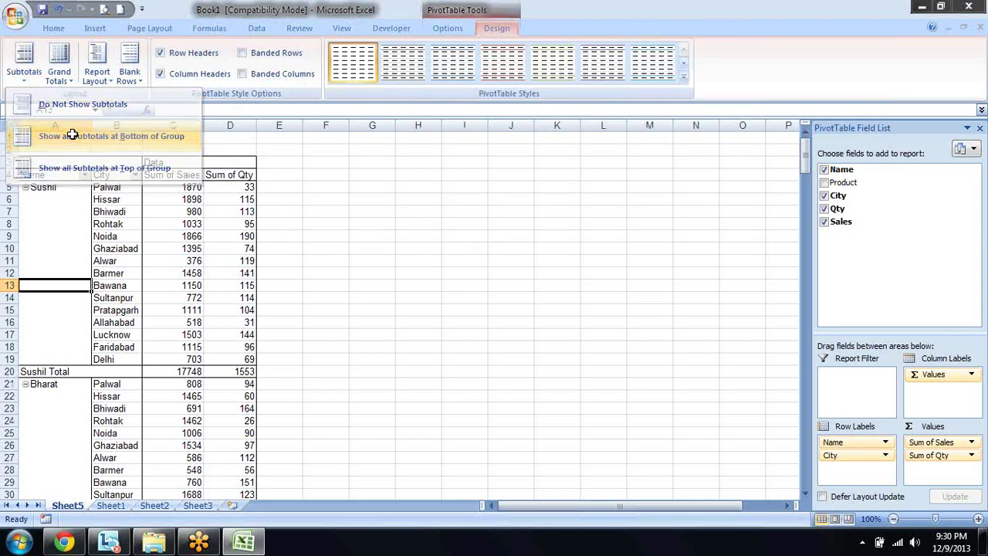
left_click(75, 137)
left_click(37, 77)
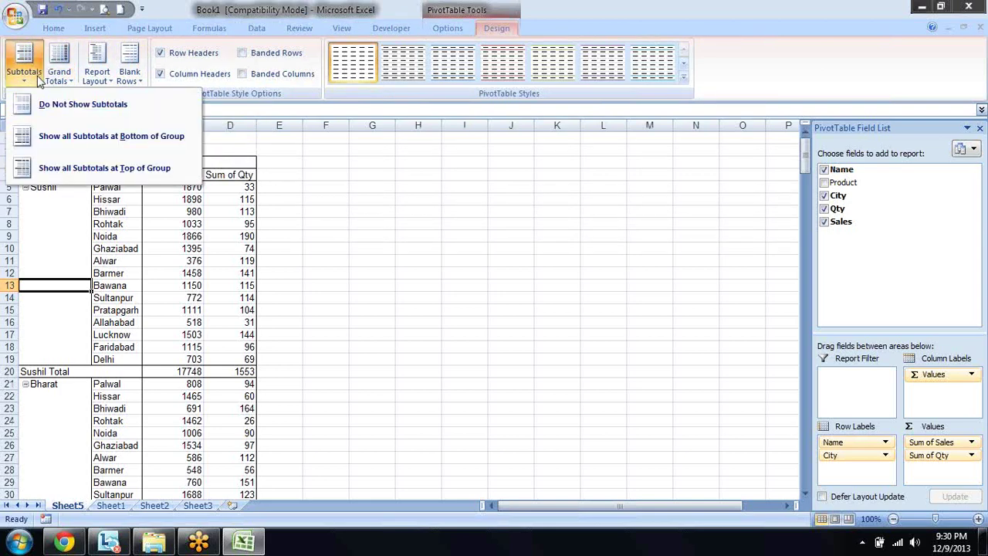
left_click(90, 168)
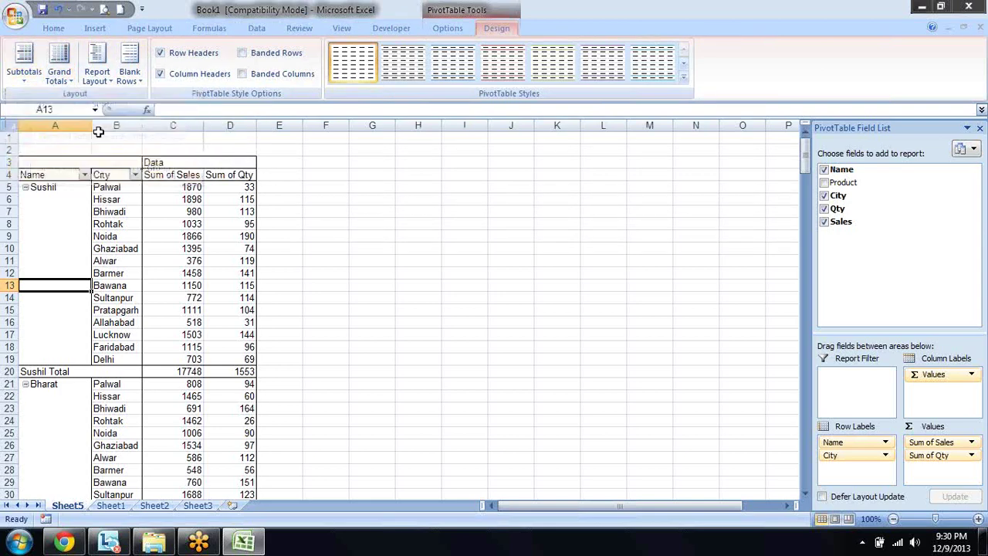
left_click(97, 75)
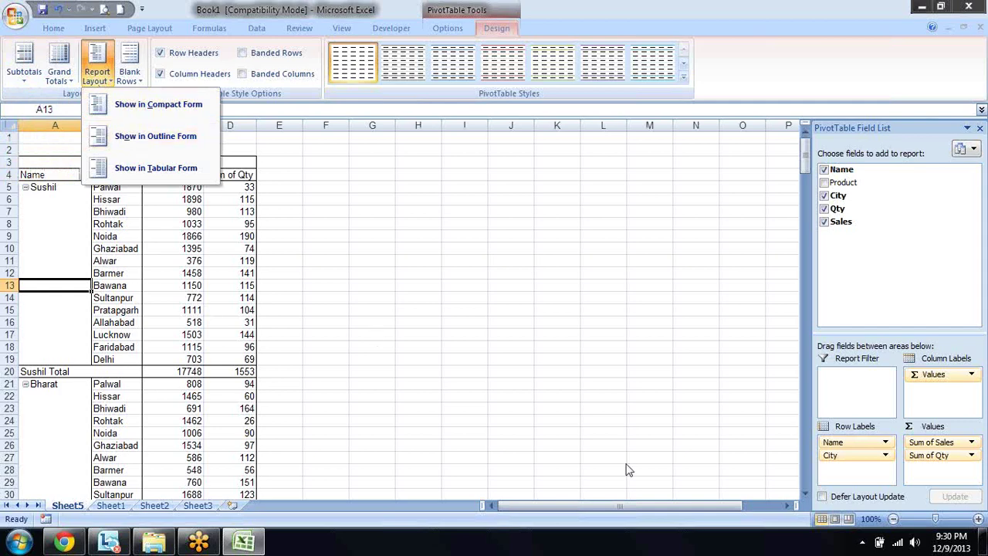
- Move City to the column labels and remove Sum of Qty from the values
left_click_drag(862, 457, 929, 413)
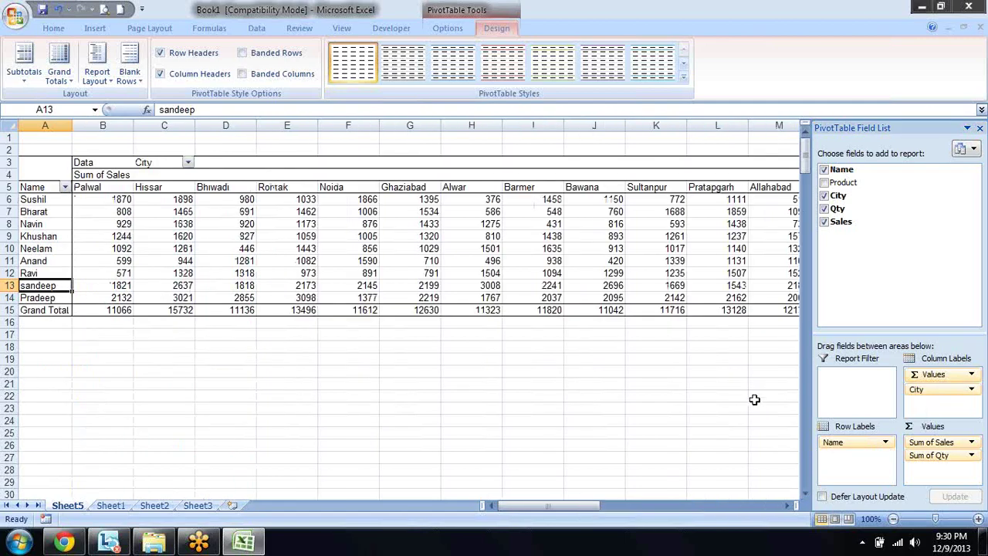
key("Right")
key("Up")
key("Up")
key("ctrl+Right")
key("Right")
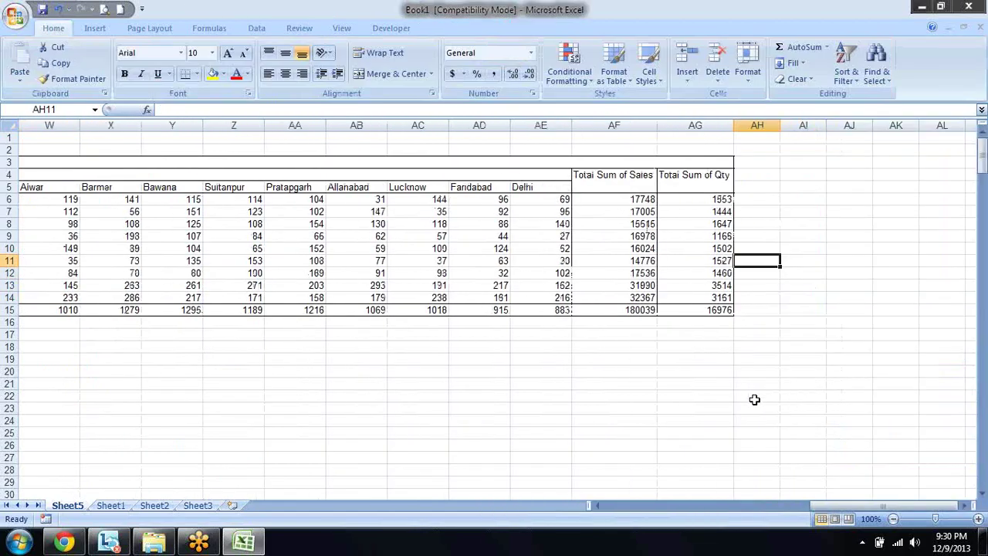
key("Left")
key("Left")
key("Left")
key("Left")
key("Home")
key("Right")
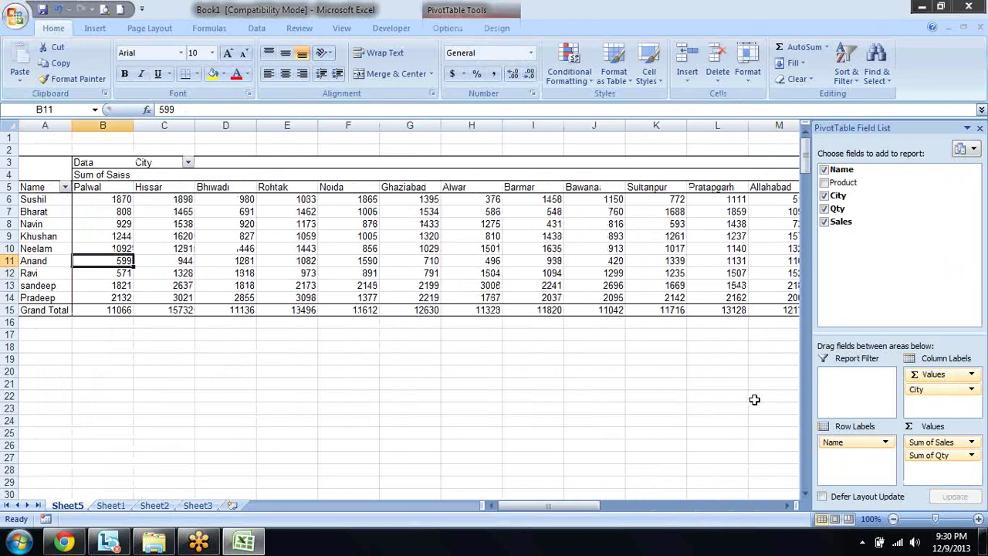
key("Right")
key("Right")
key("Right")
key("Right")
key("Right")
key("Right")
key("Right")
key("Right")
key("Right")
key("Right")
key("Right")
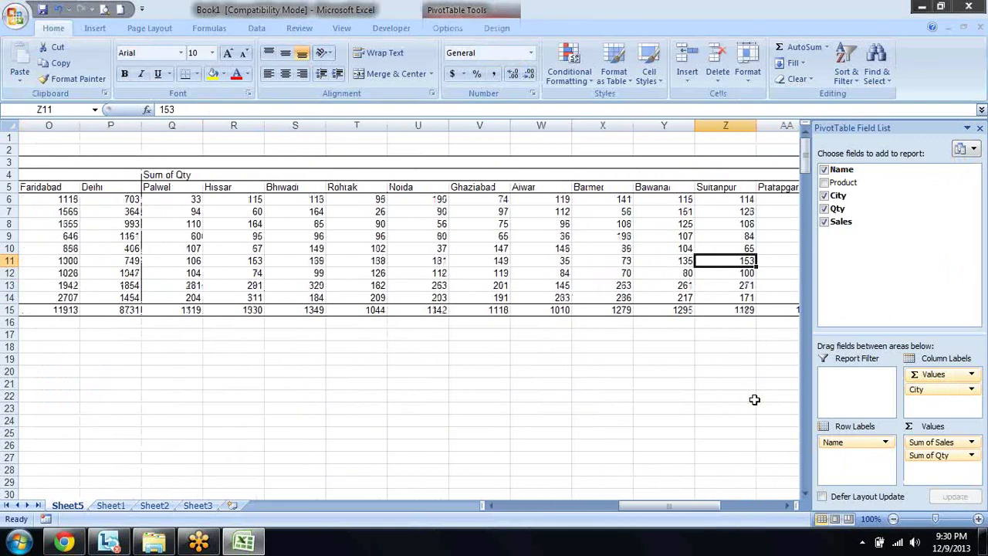
key("Right")
key("Right")
key("Left")
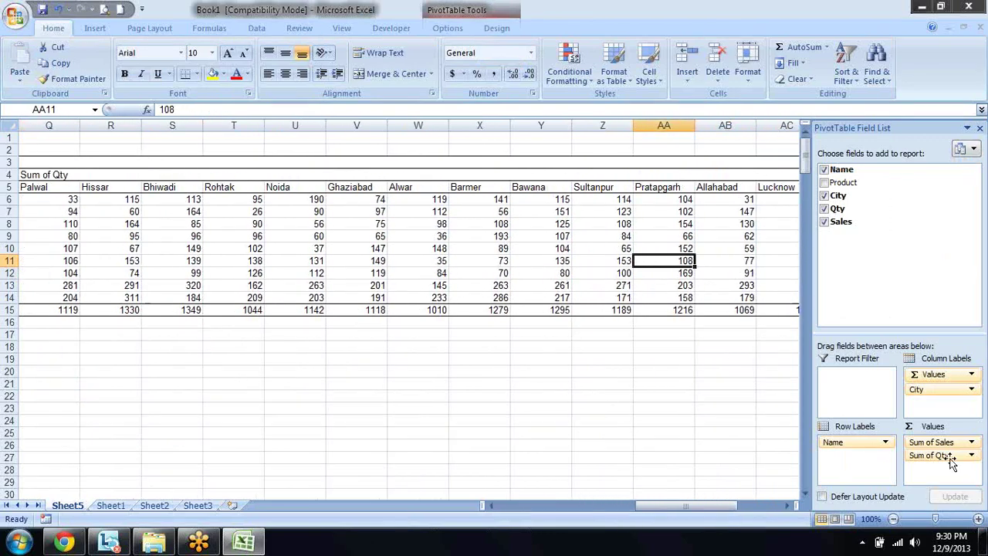
left_click_drag(930, 456, 726, 394)
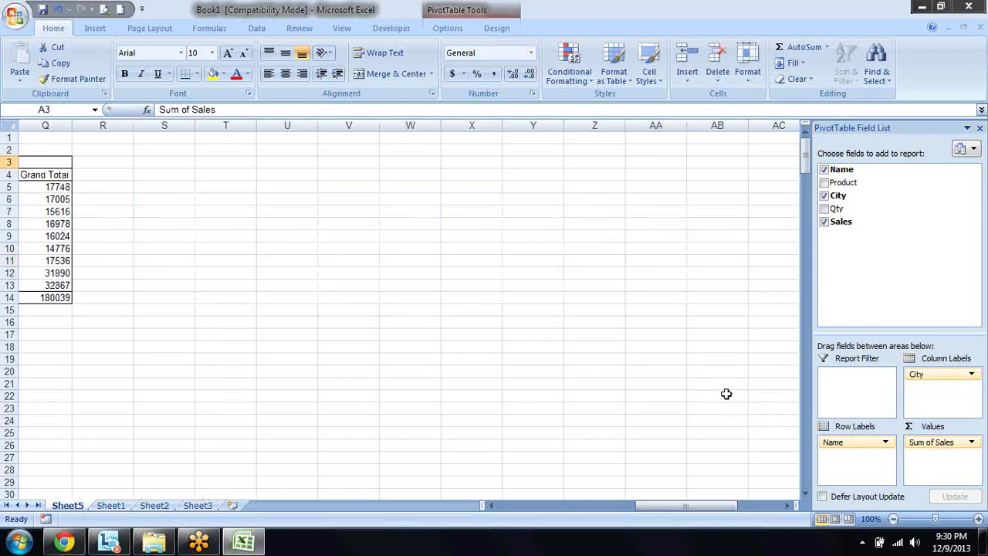
- Put City back in the row labels, leaving names across the columns
key("Home")
key("Right")
key("Right")
key("Down")
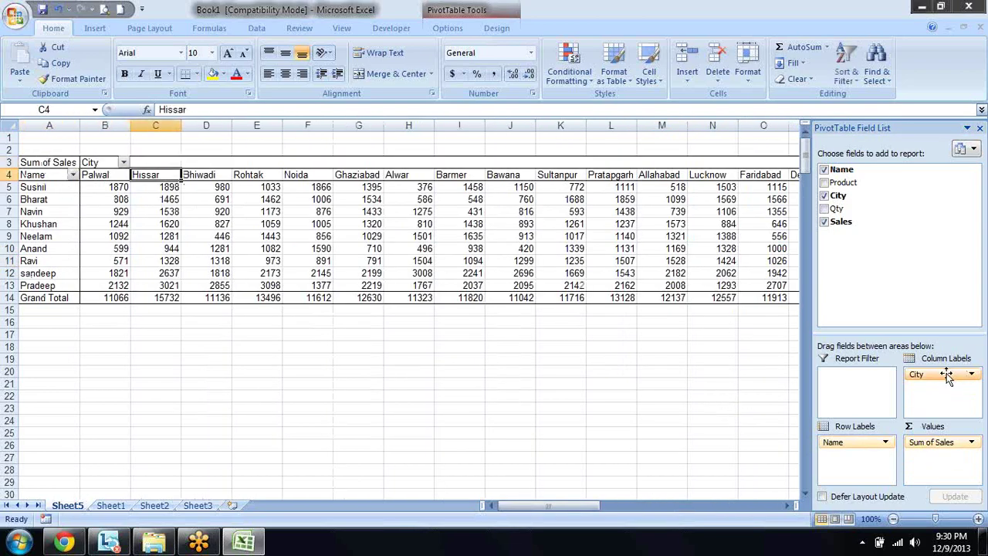
mouse_move(949, 375)
left_mouse_down()
mouse_move(869, 456)
mouse_move(943, 390)
left_mouse_up()
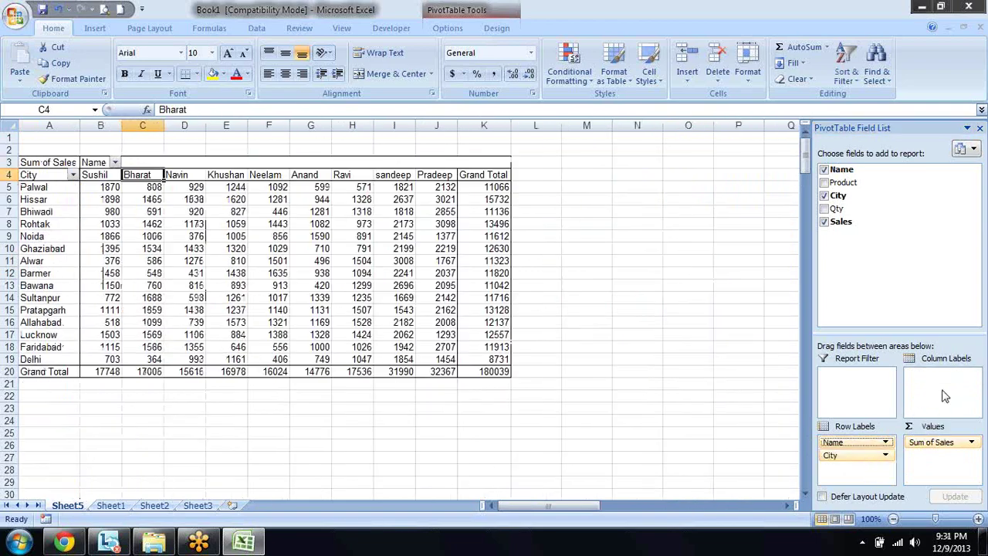
key("Left")
key("Left")
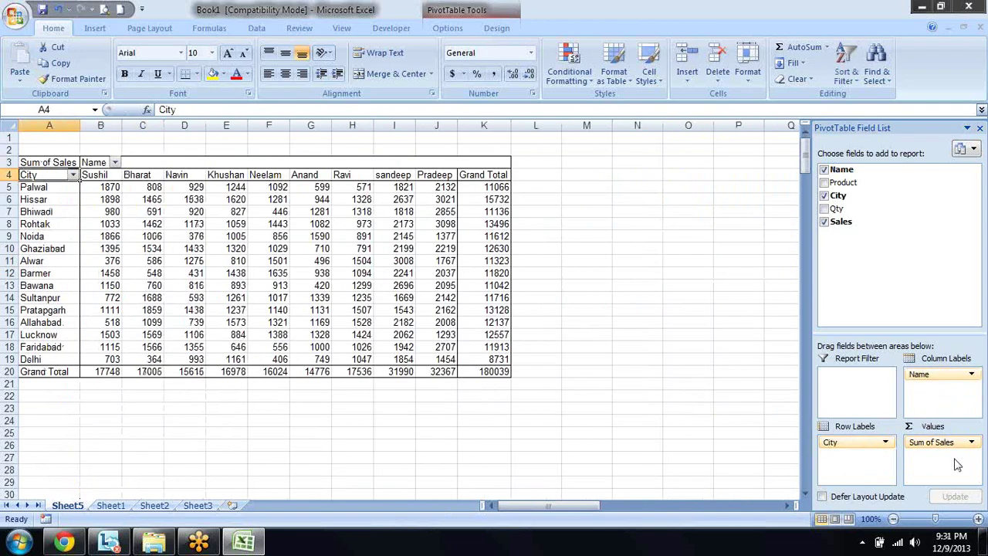
key("Right")
key("Right")
key("Right")
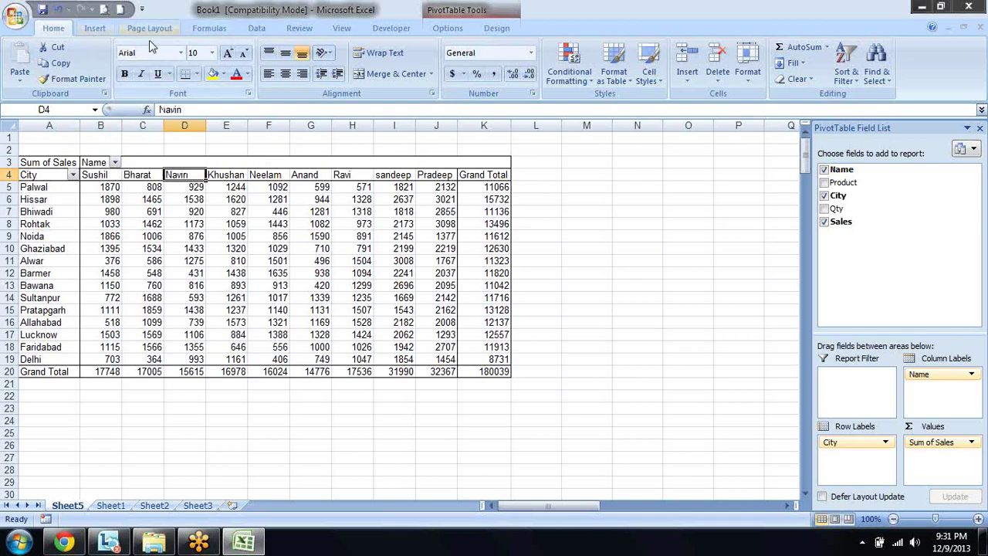
- Browse the ribbon tabs, ending on the PivotTable Design options
left_click(377, 30)
left_click(292, 30)
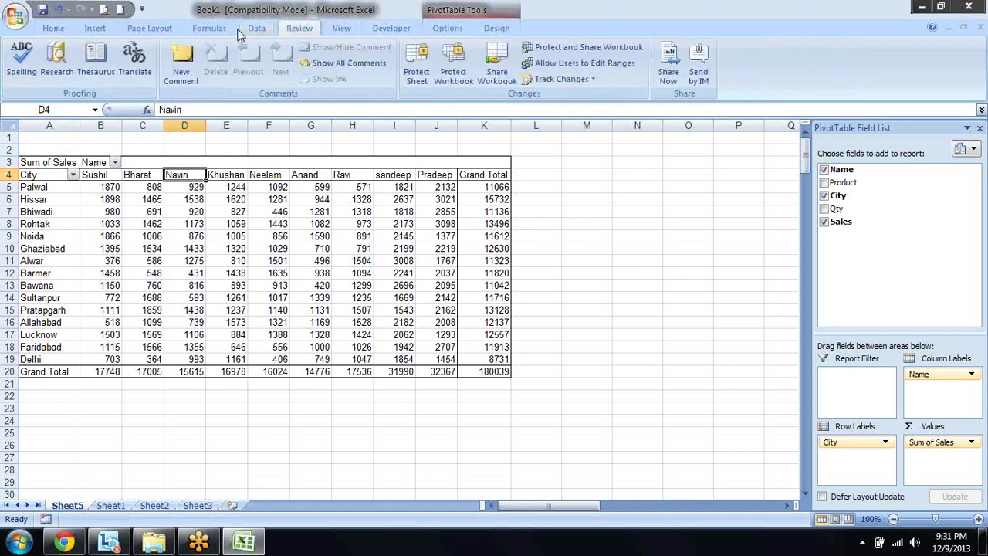
left_click(257, 31)
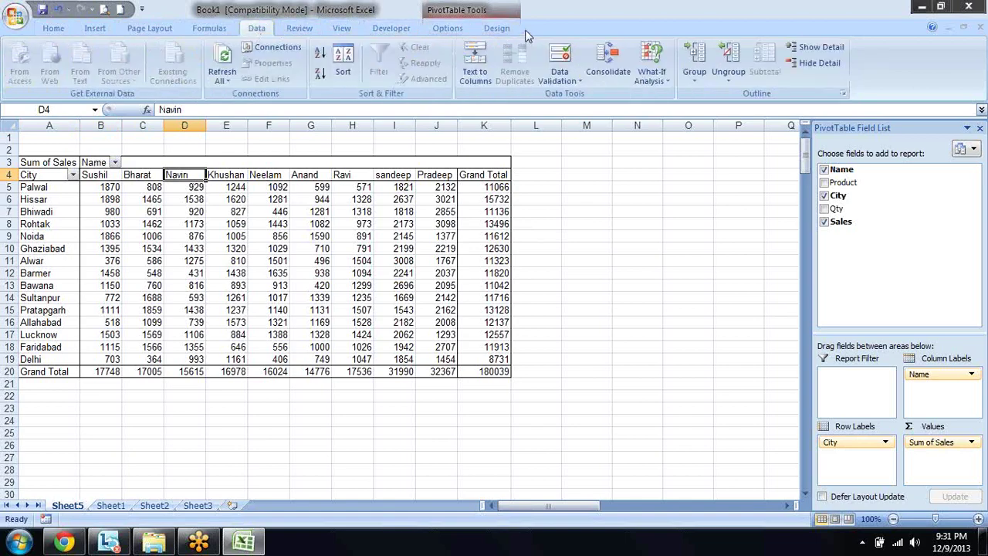
left_click(502, 29)
- Switch the pivot table's report layout to compact form
left_click(99, 69)
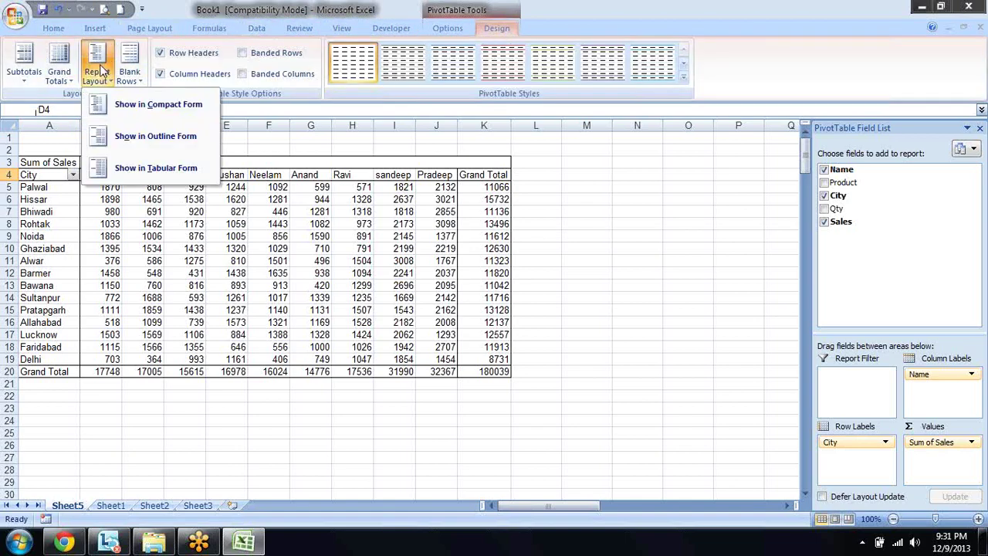
left_click(127, 111)
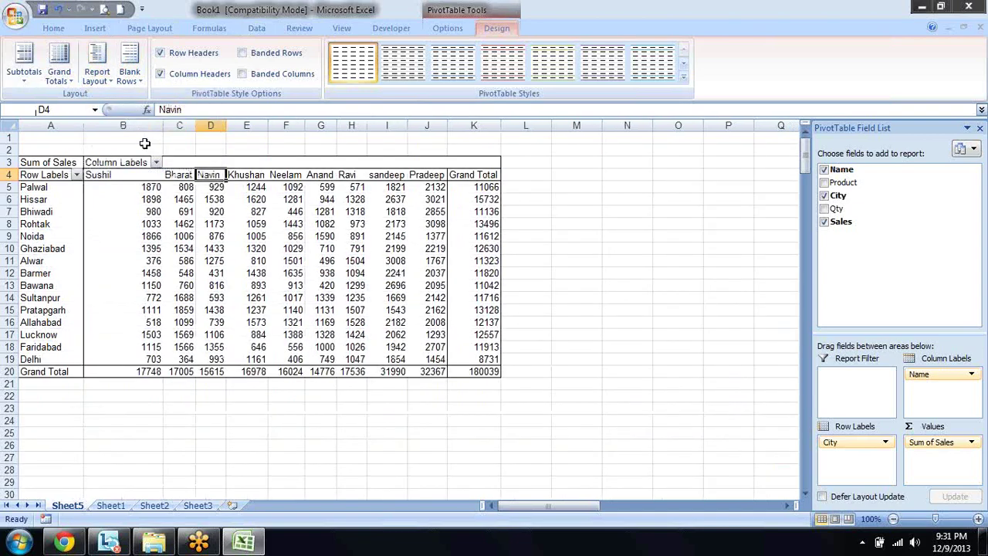
mouse_move(137, 222)
key("Left")
key("Left")
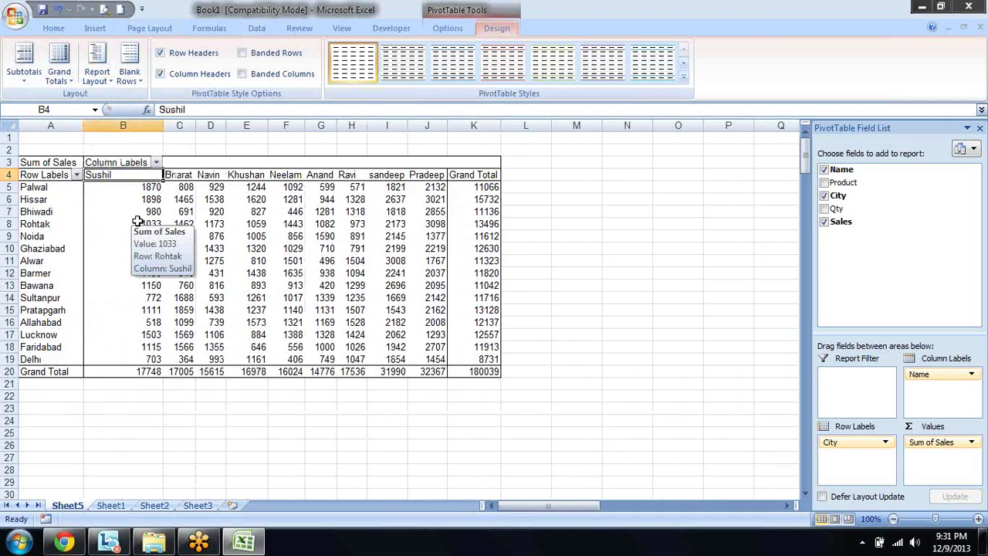
key("Left")
key("Right")
key("Left")
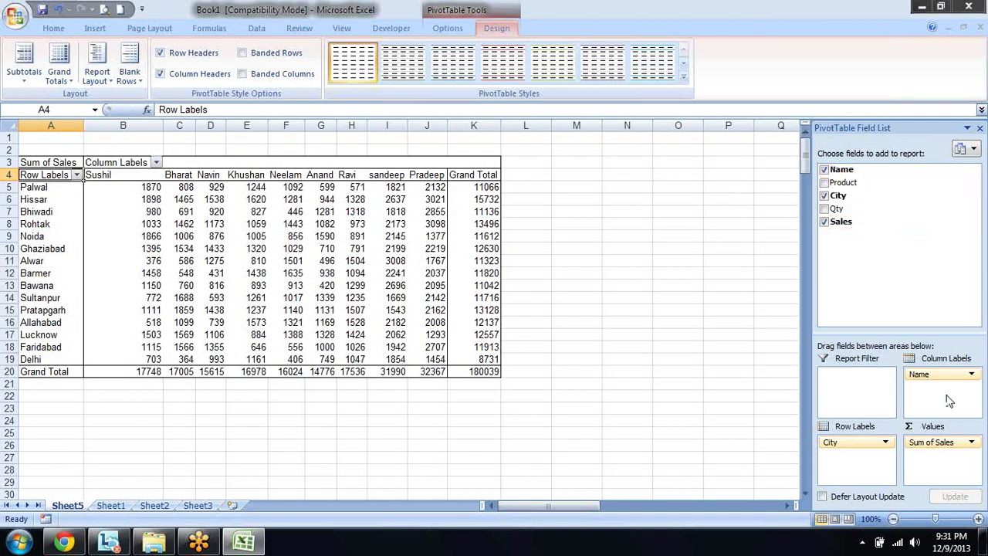
- Try nesting names under each city in rows, then return names to the columns
left_click_drag(922, 374, 865, 469)
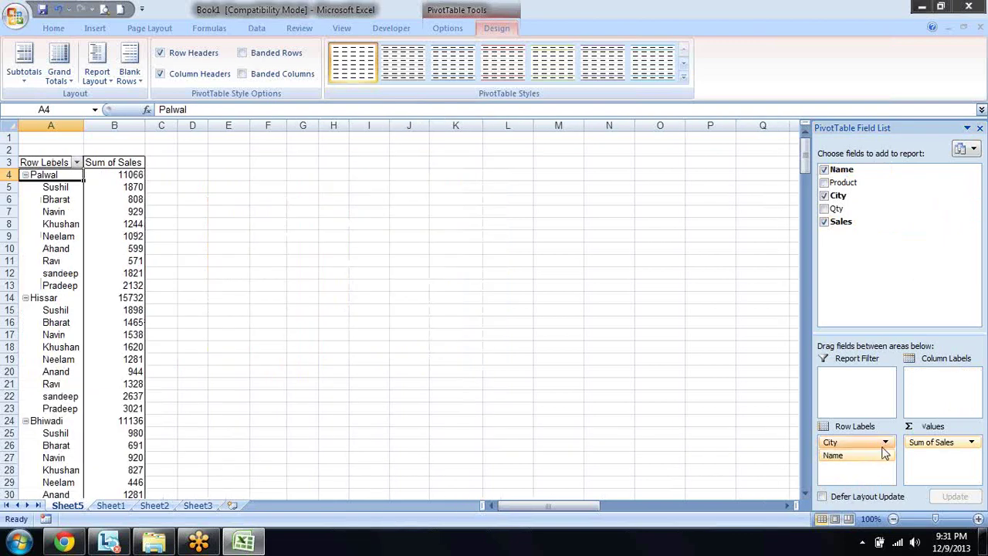
left_click_drag(886, 454, 942, 409)
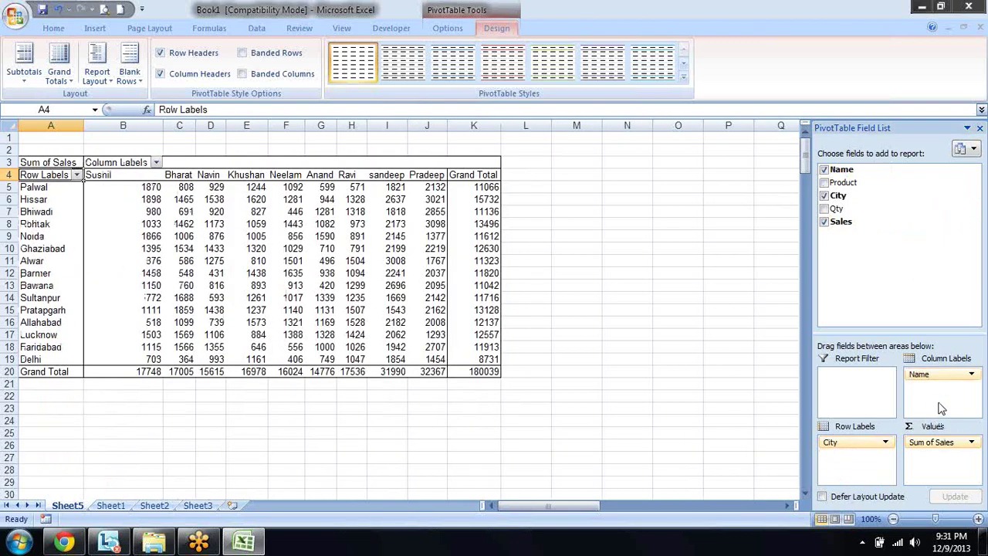
key("Down")
key("Down")
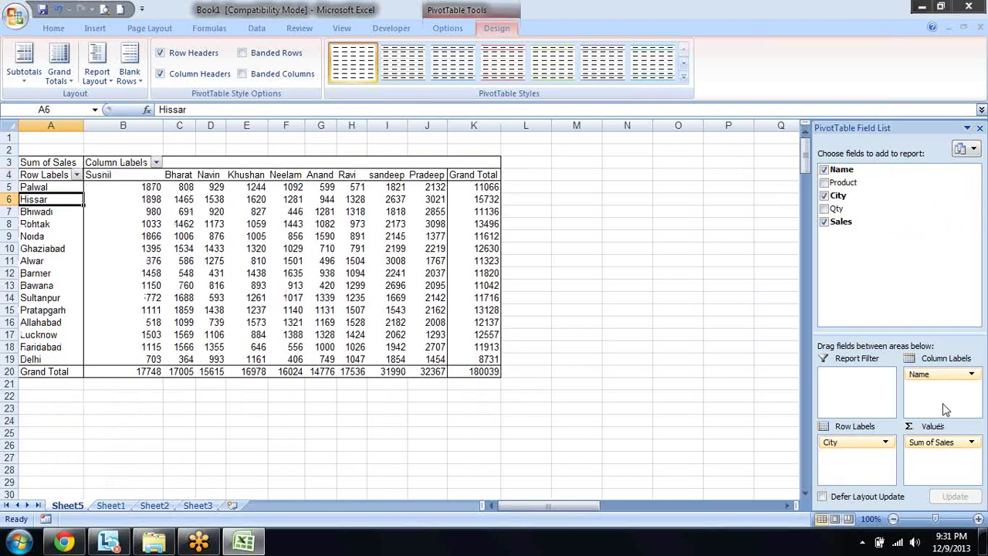
key("Right")
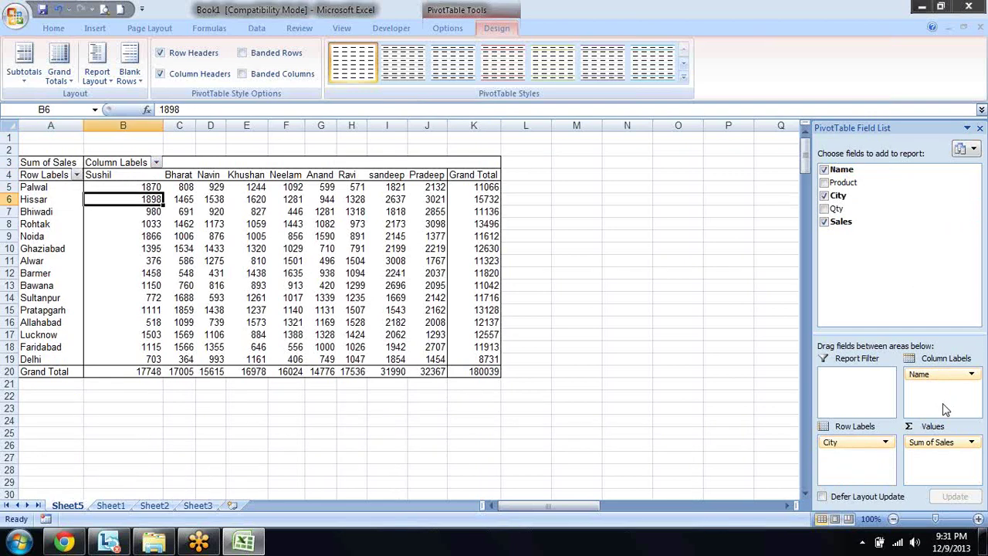
key("Right")
key("Right")
key("Right")
key("Right")
key("Right")
key("Right")
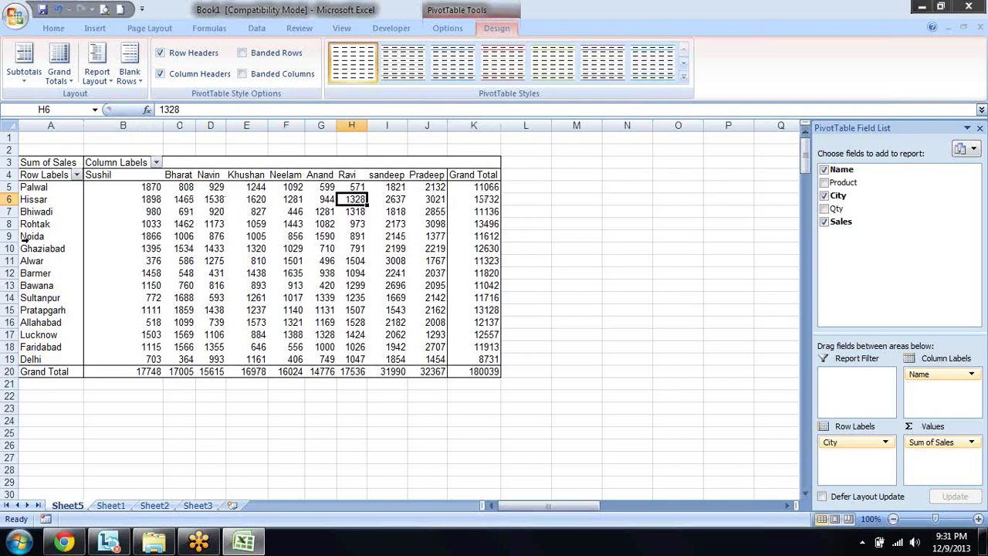
- Select the Grand Total column and row to check their sums against 180039
left_click_drag(487, 199, 485, 349)
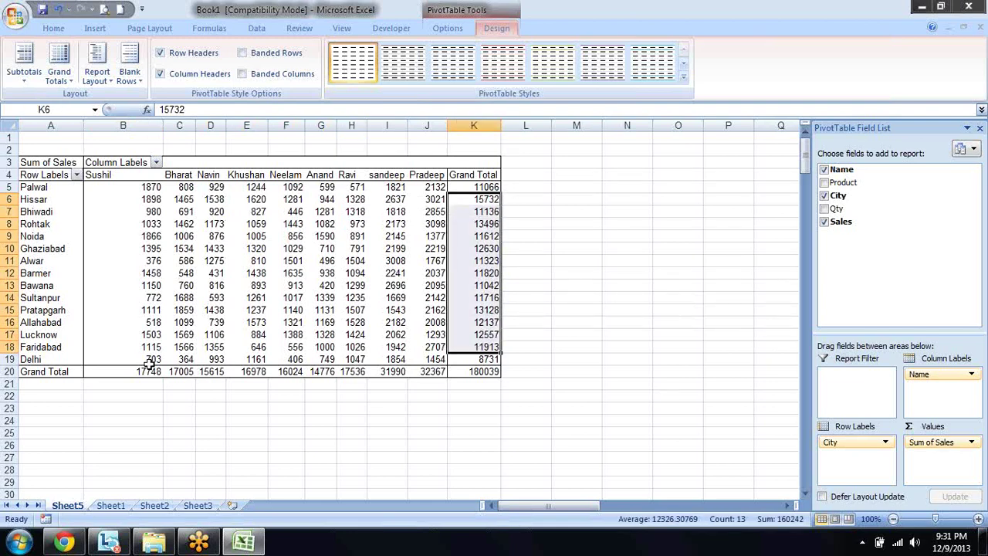
left_click_drag(148, 373, 460, 372)
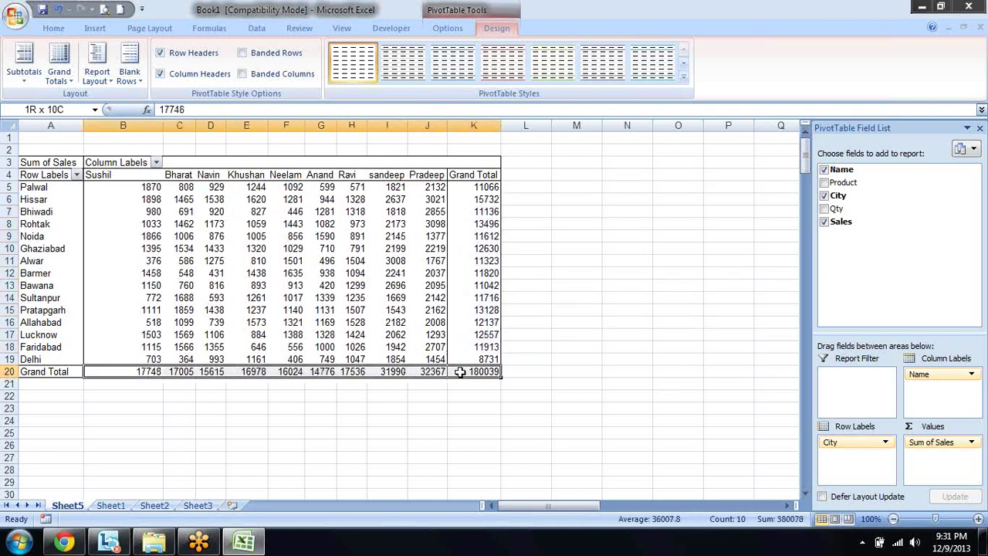
left_click_drag(480, 199, 482, 360)
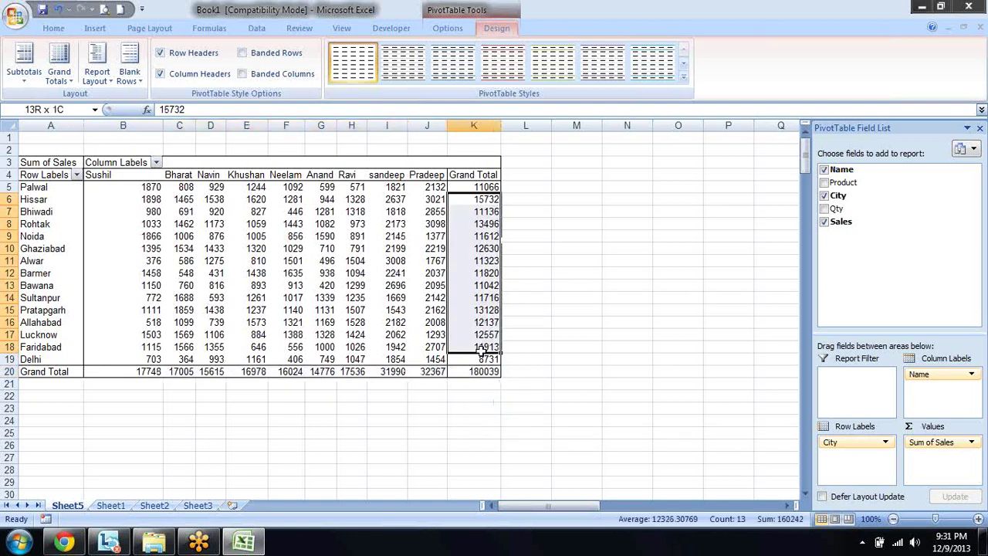
- Turn off grand totals for rows in PivotTable Options, dropping the Grand Total column
right_click(114, 306)
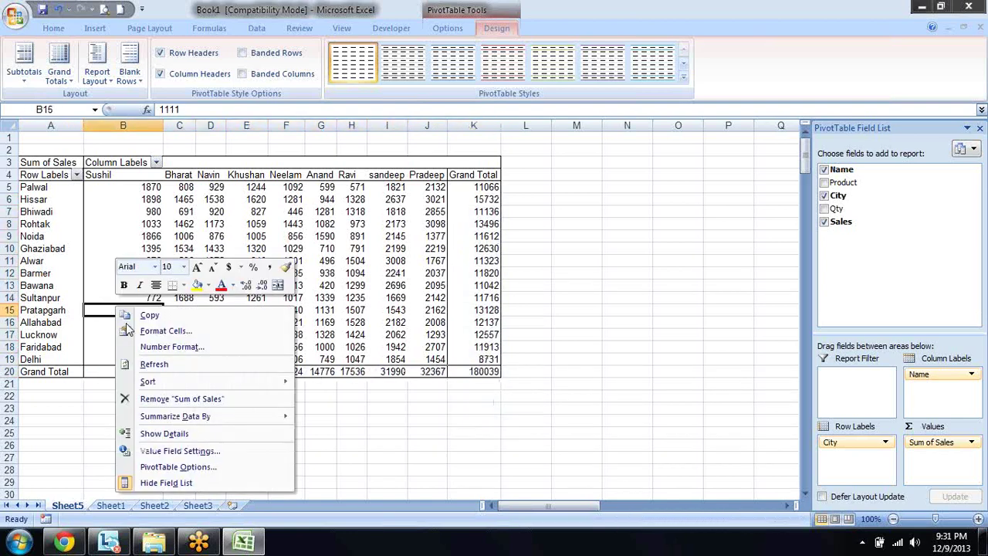
left_click(213, 469)
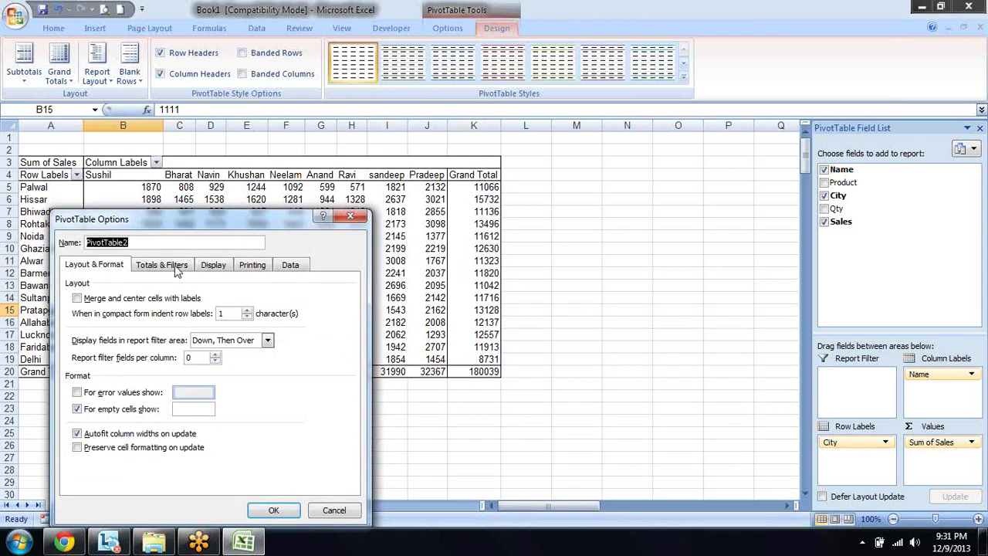
left_click(173, 267)
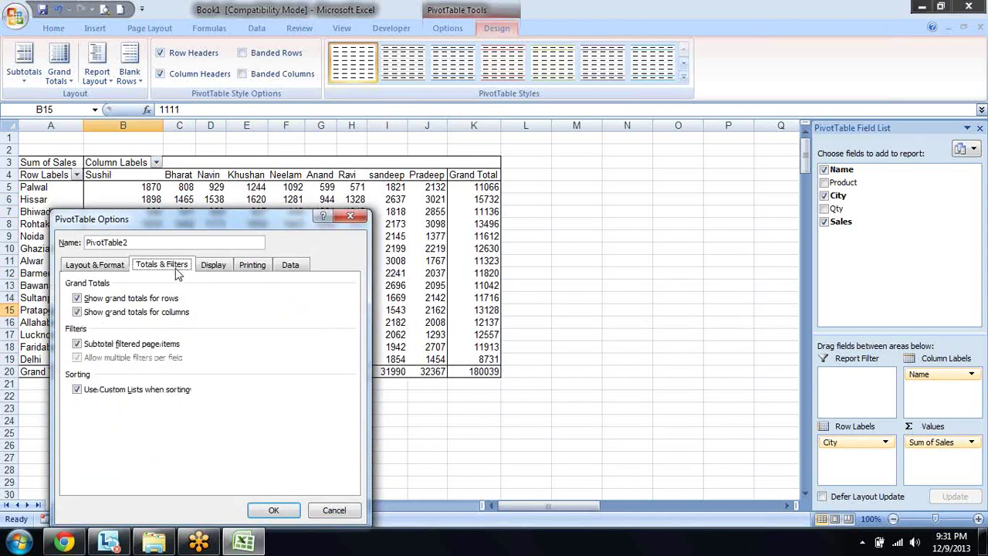
left_click(146, 302)
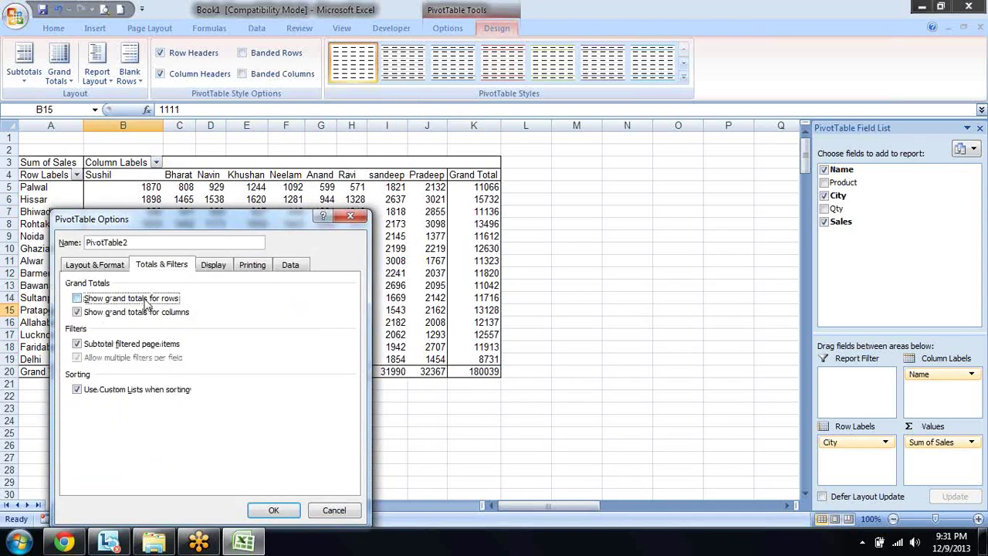
left_click(273, 510)
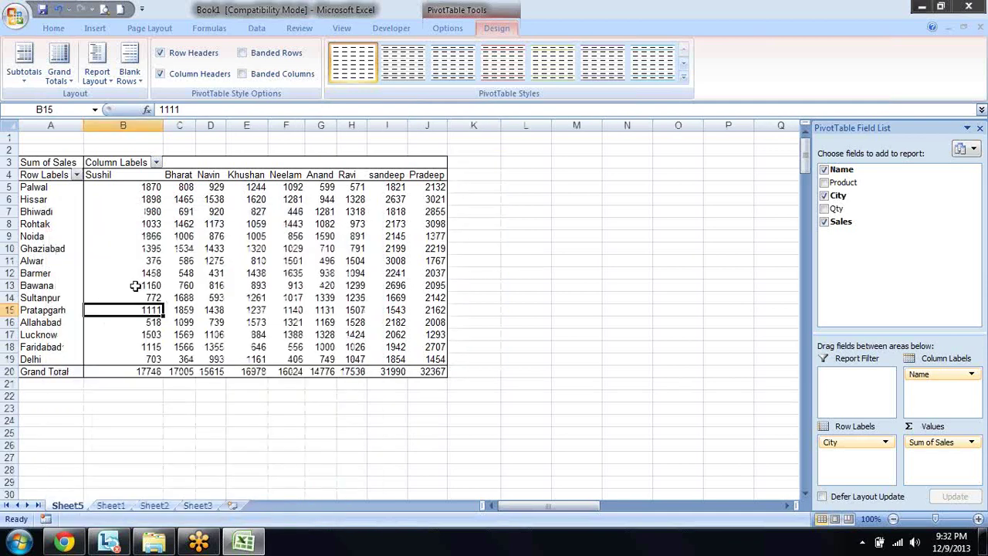
- Turn off grand totals for columns as well, dropping the Grand Total row
right_click(135, 286)
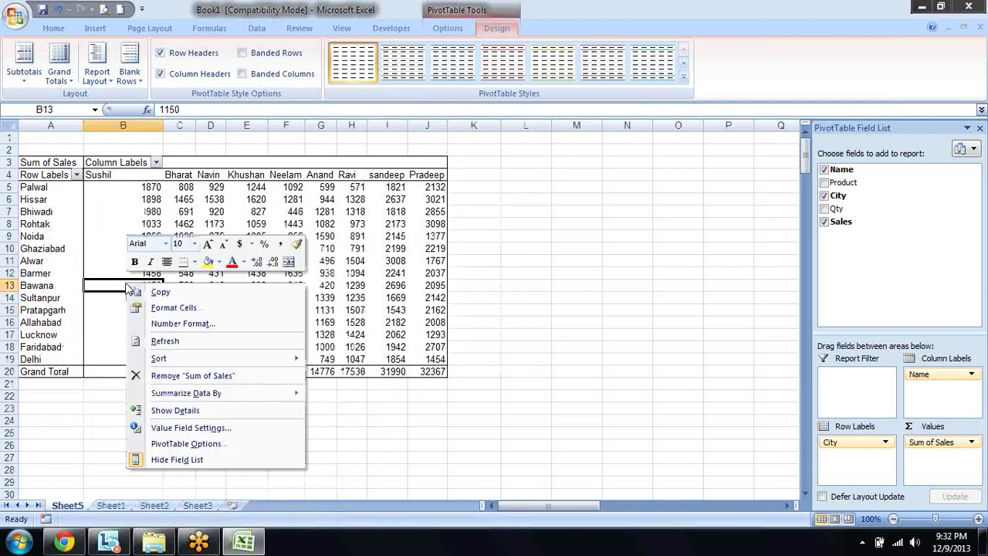
left_click(186, 444)
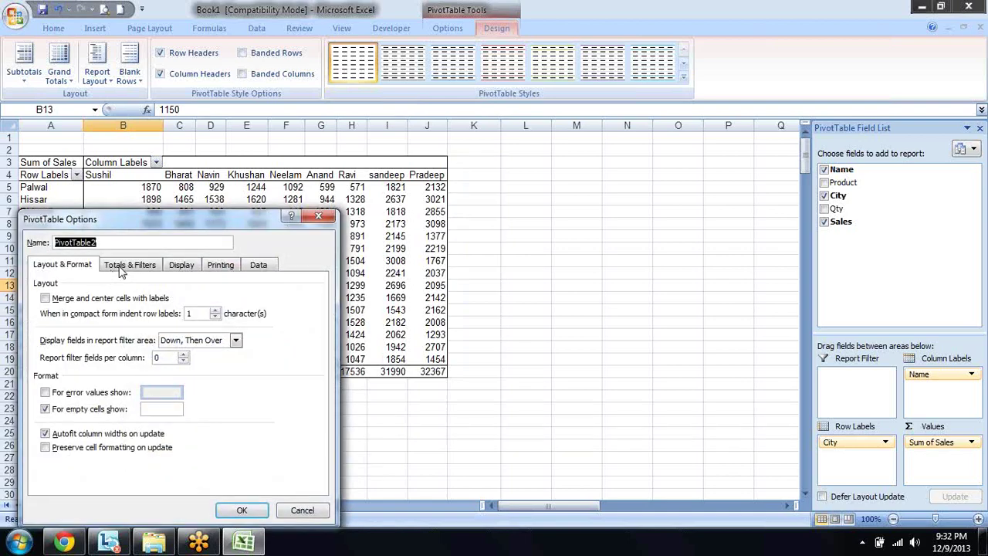
left_click(121, 271)
left_click(121, 313)
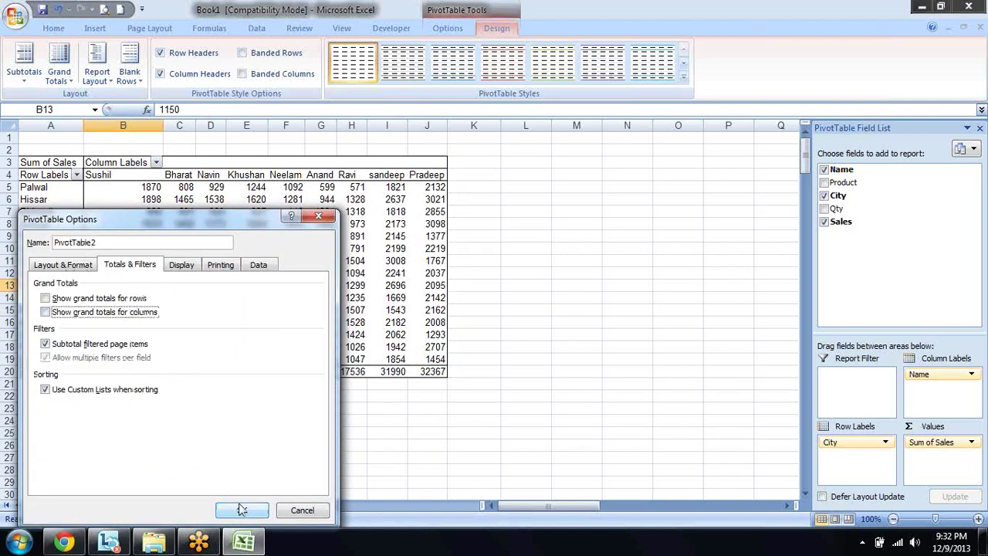
left_click(242, 509)
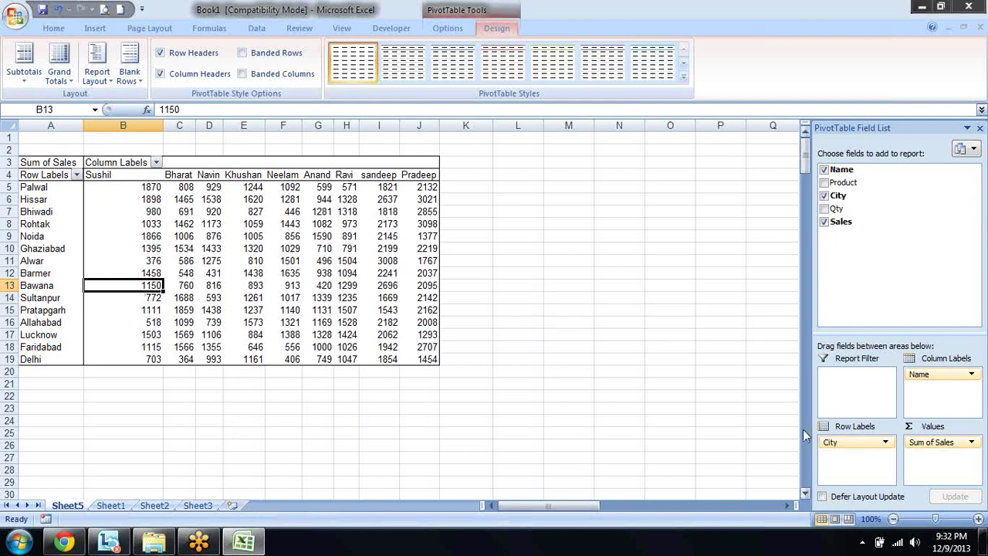
- Move Name into the rows under City and enable the Classic PivotTable layout
left_click_drag(927, 374, 873, 464)
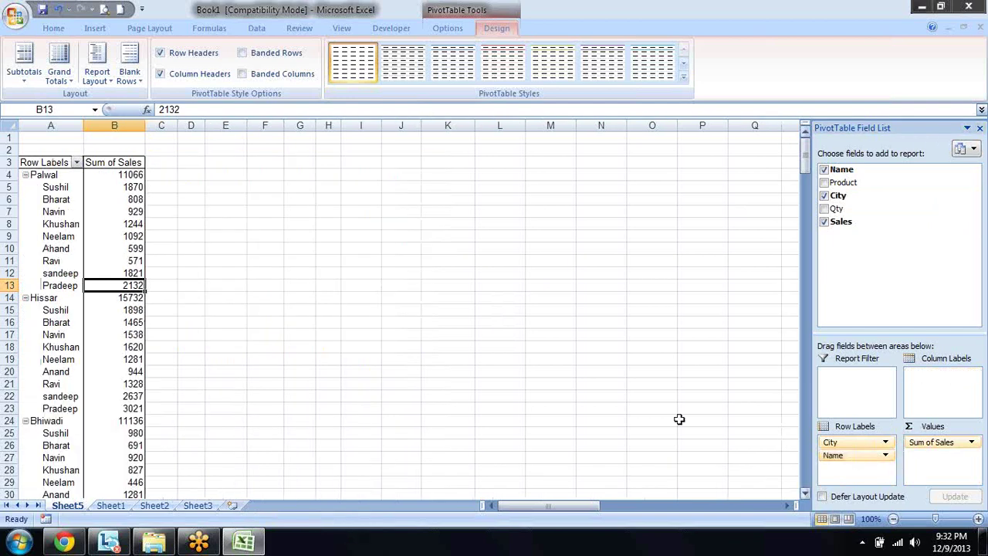
right_click(71, 200)
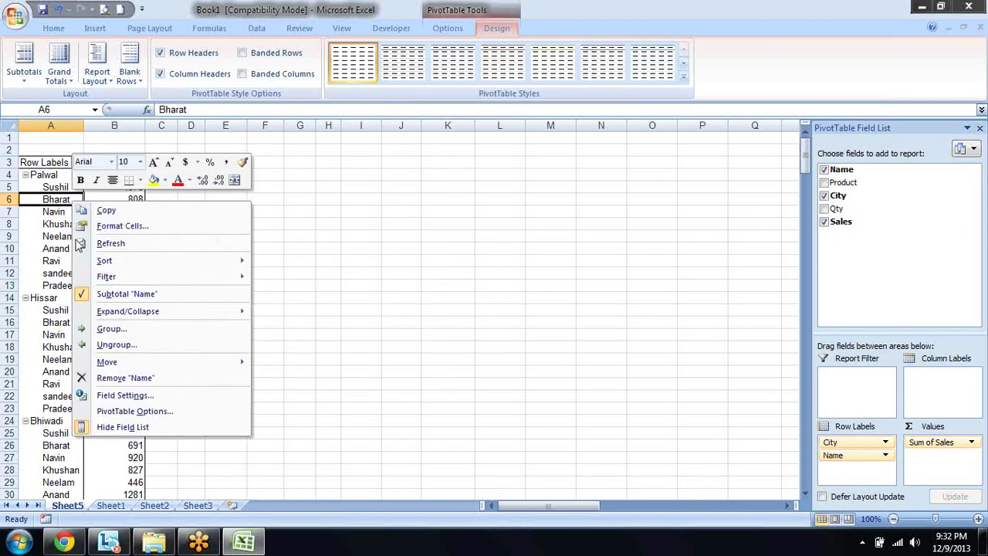
left_click(145, 412)
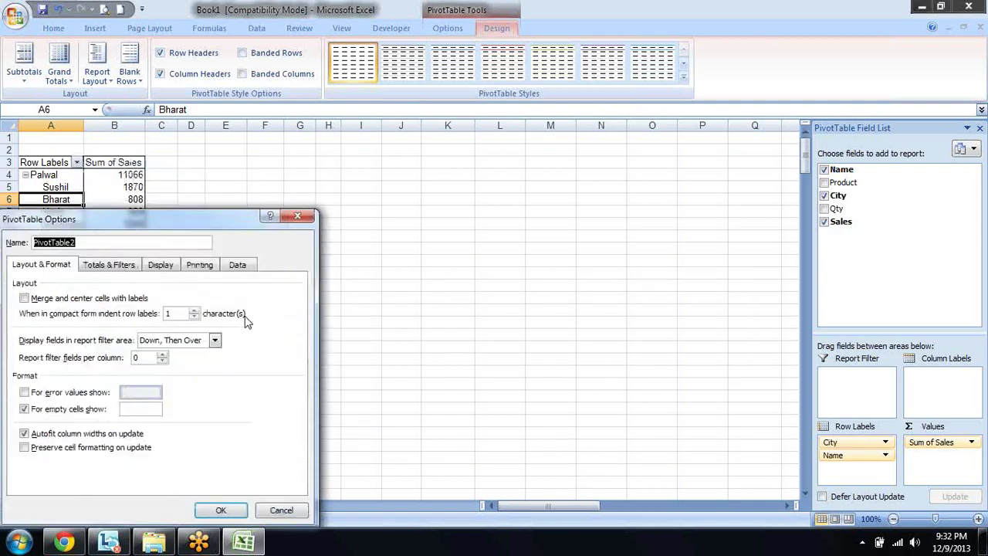
left_click(159, 265)
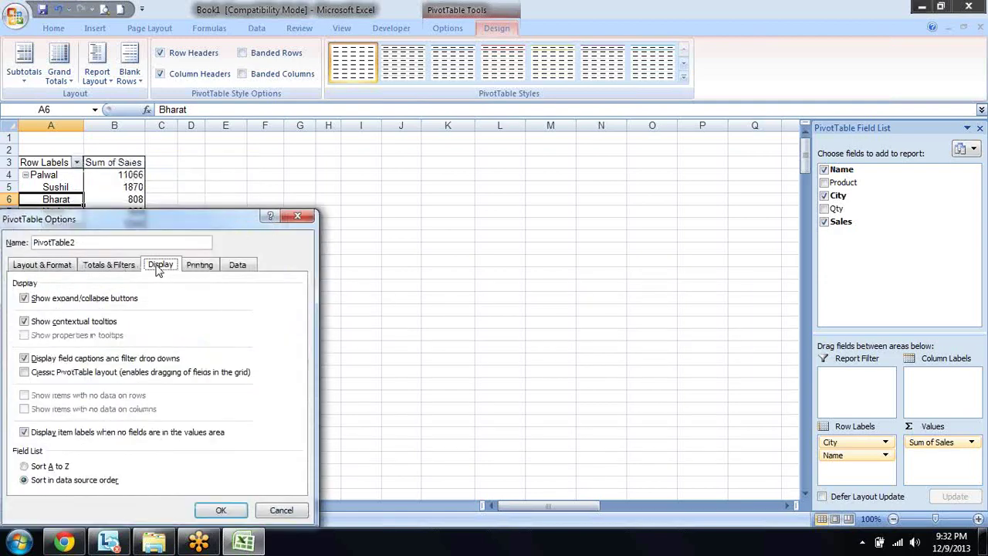
left_click(76, 374)
left_click(239, 513)
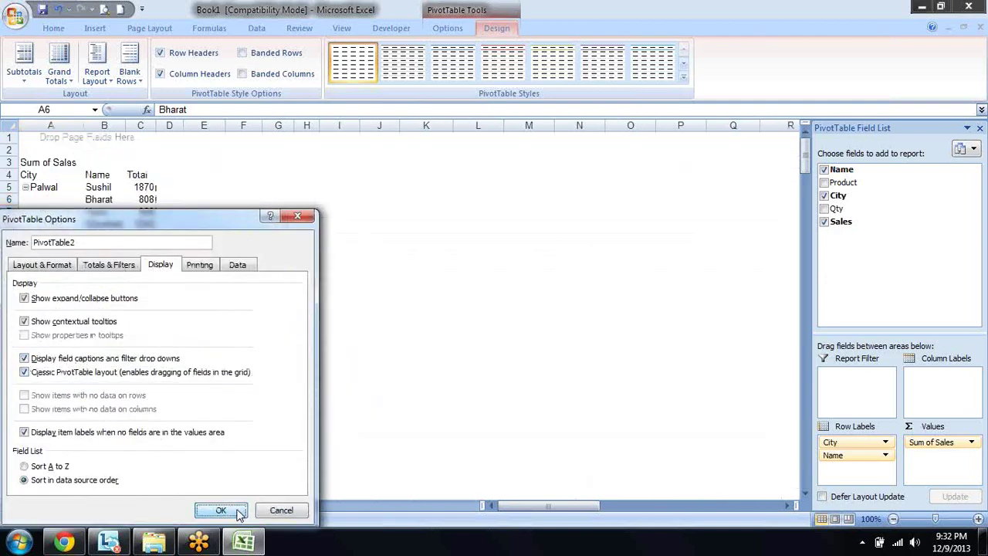
- Check the Palwal rows and copy the City and Name heading cells
key("Down")
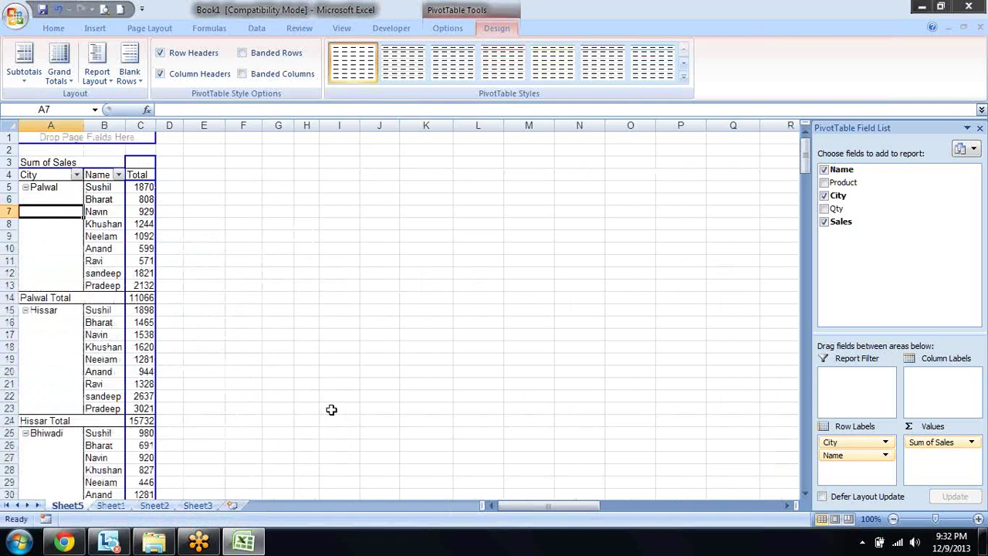
key("Right")
key("Left")
key("Up")
key("Up")
key("Up")
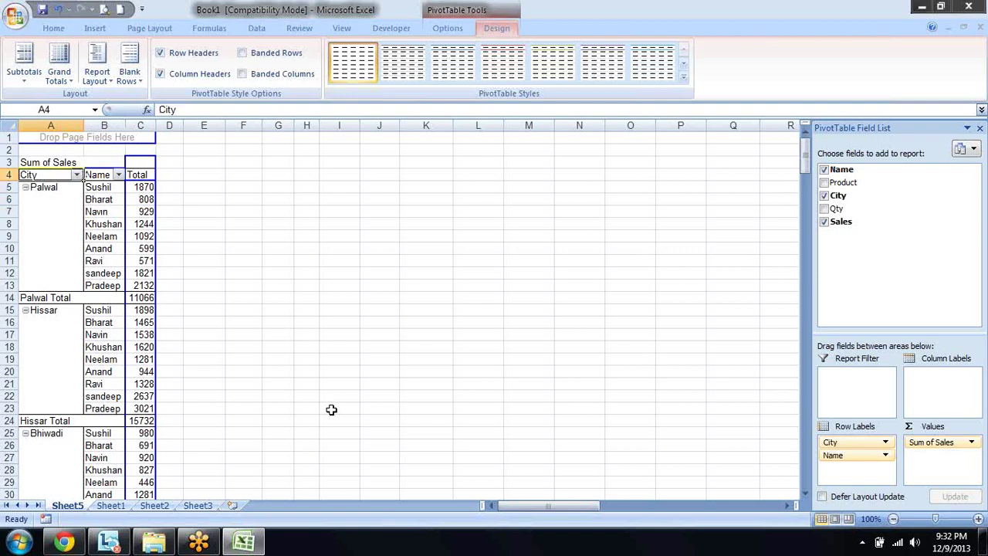
key("shift+Right")
key("shift+Right")
key("Tab")
key("ctrl+c")
key("Right")
key("Right")
- Apply All Borders to the Total column cells C4:C154
key("Left")
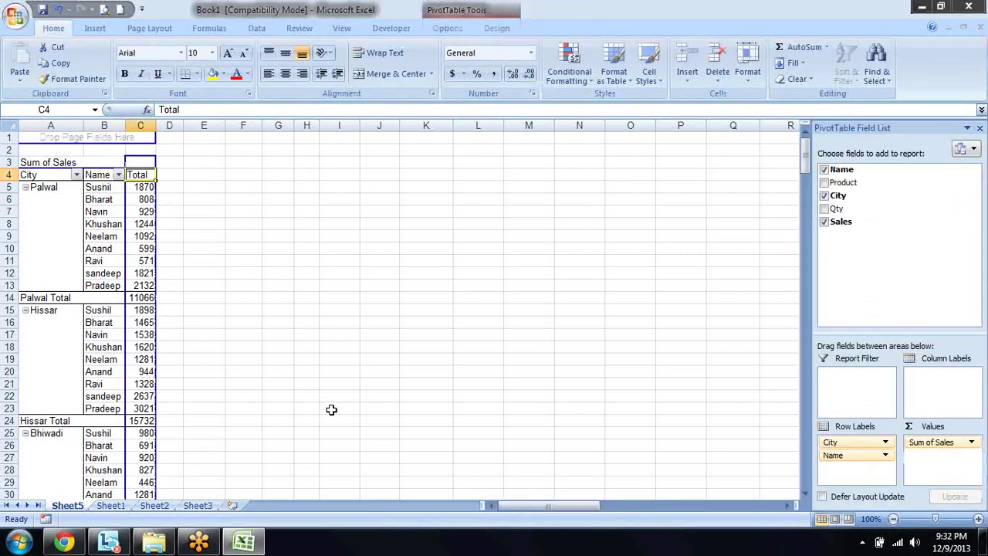
key("ctrl+shift+Down")
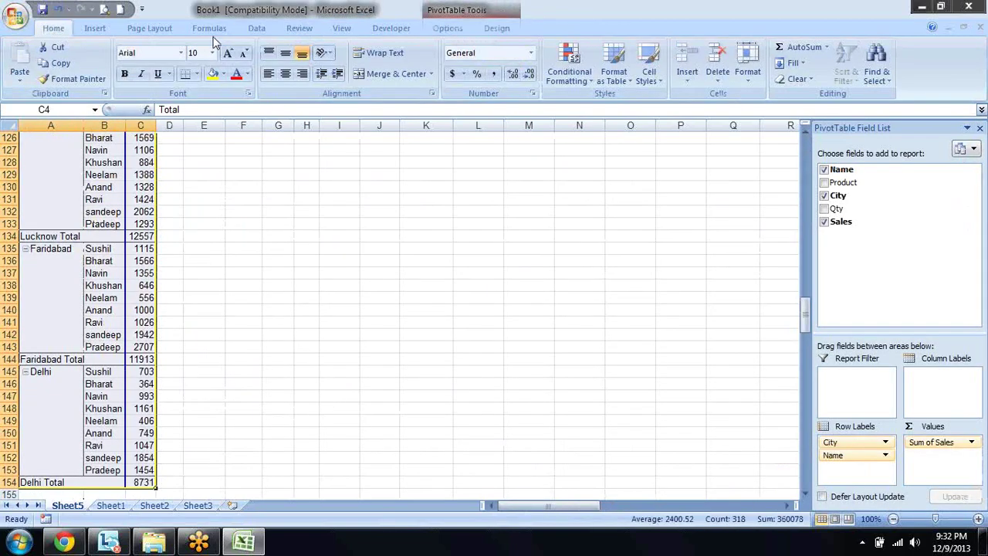
left_click(197, 74)
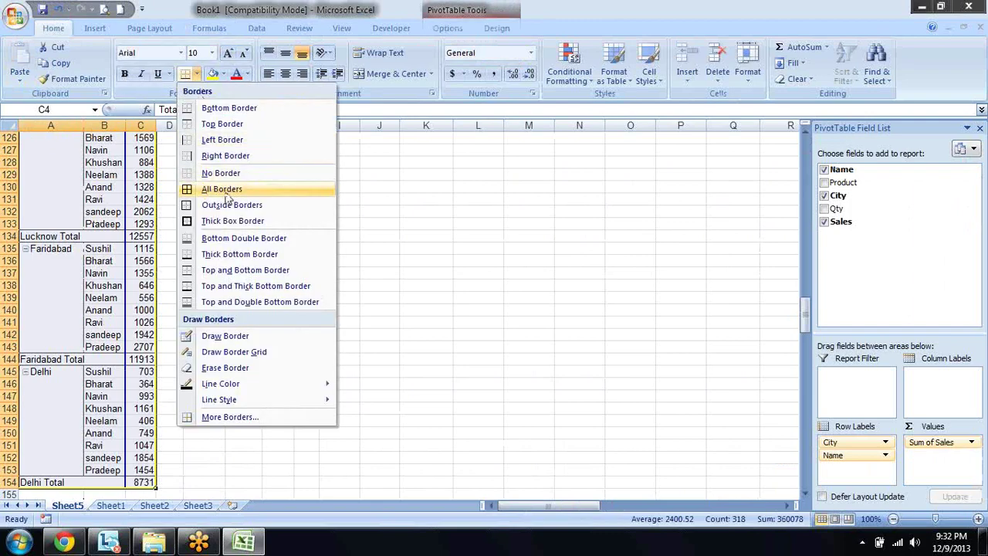
left_click(223, 189)
- Widen column B so names fit, then select blank cells A6:A10 under Palwal
key("Down")
key("Down")
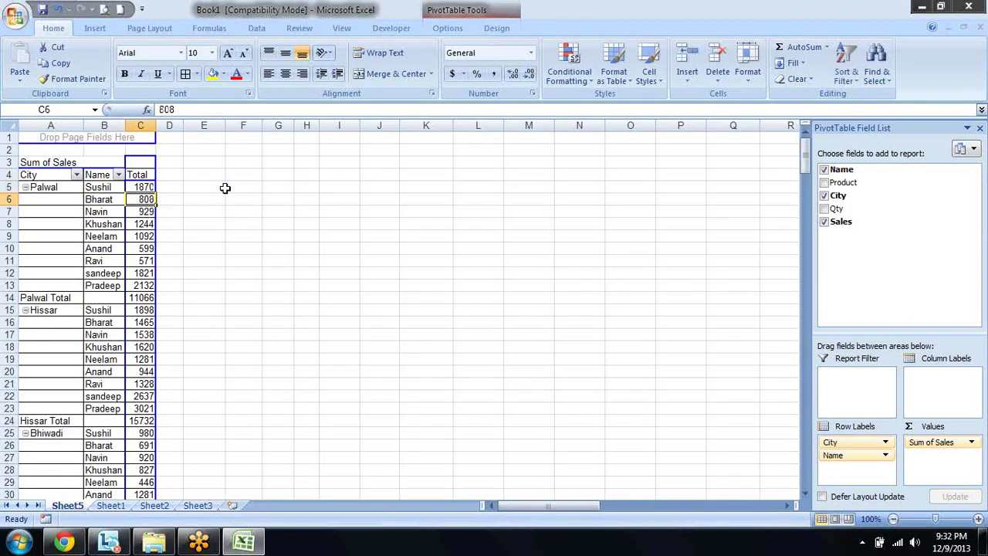
key("Left")
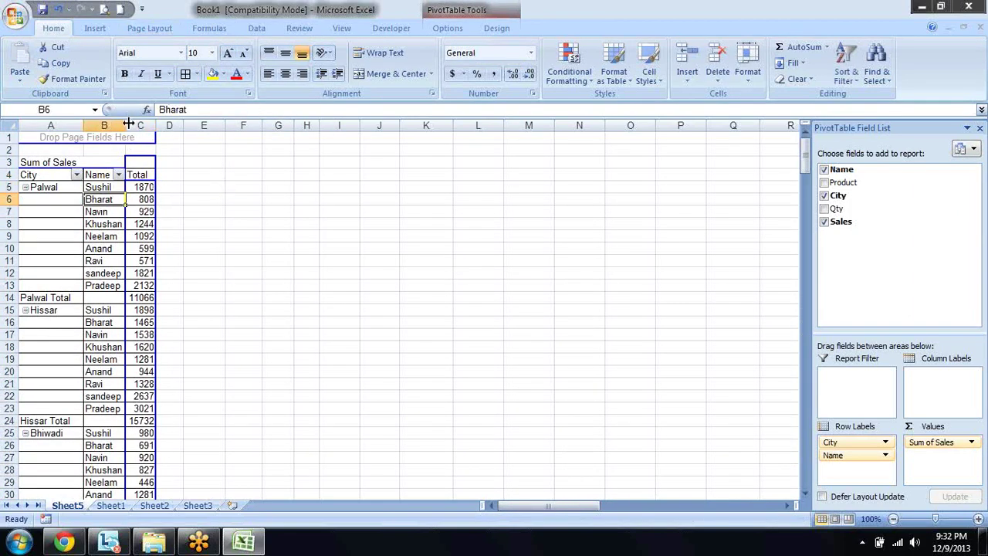
left_click_drag(129, 125, 149, 124)
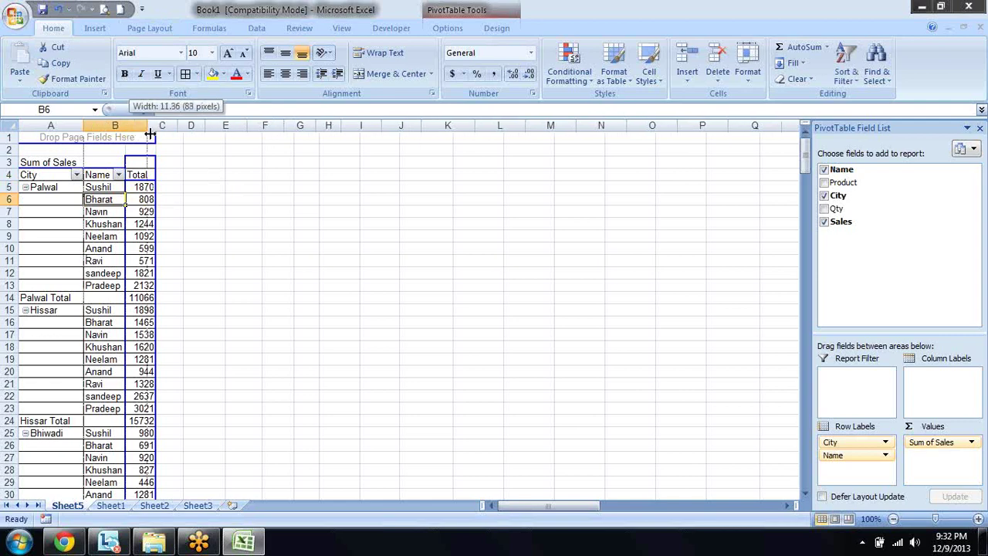
left_click(43, 190)
left_click(92, 187)
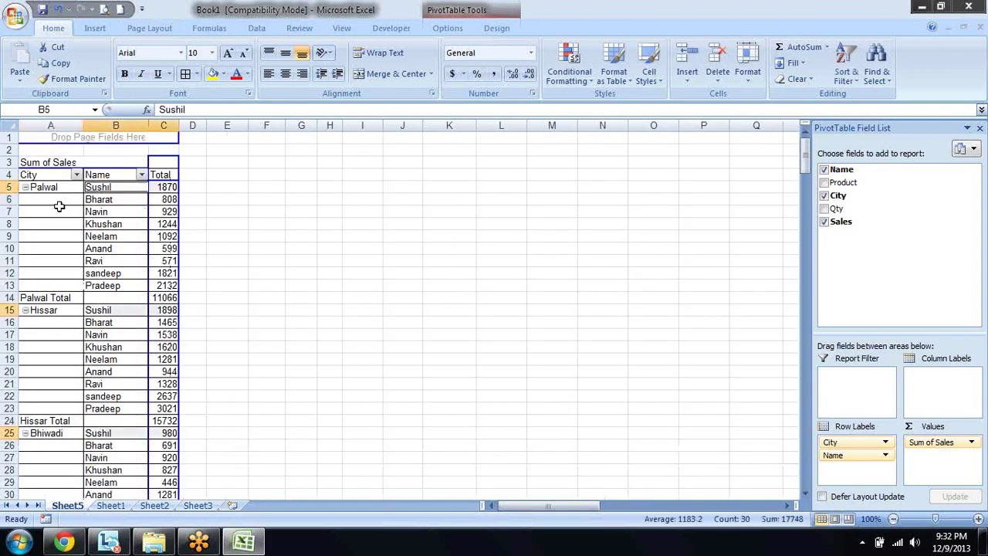
left_click_drag(57, 203, 60, 250)
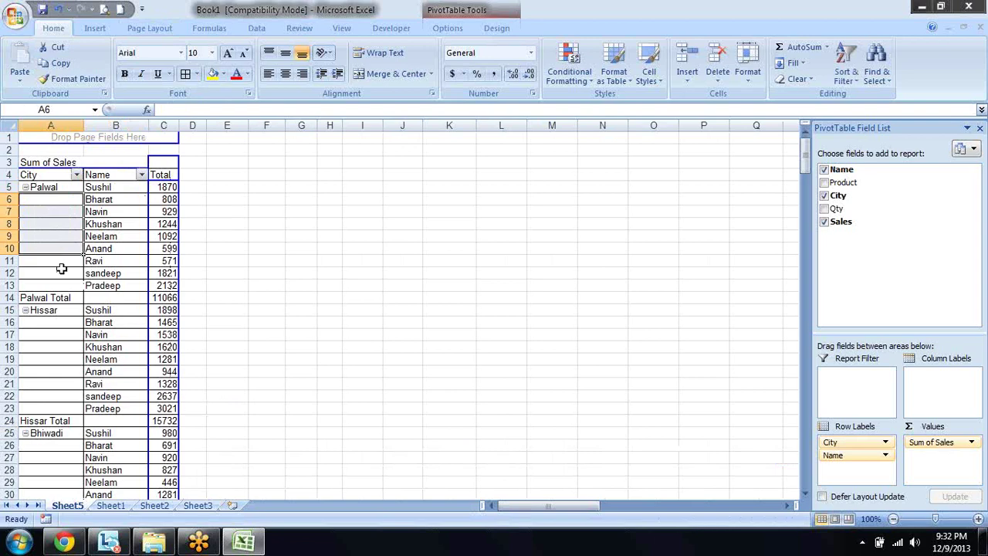
right_click(50, 300)
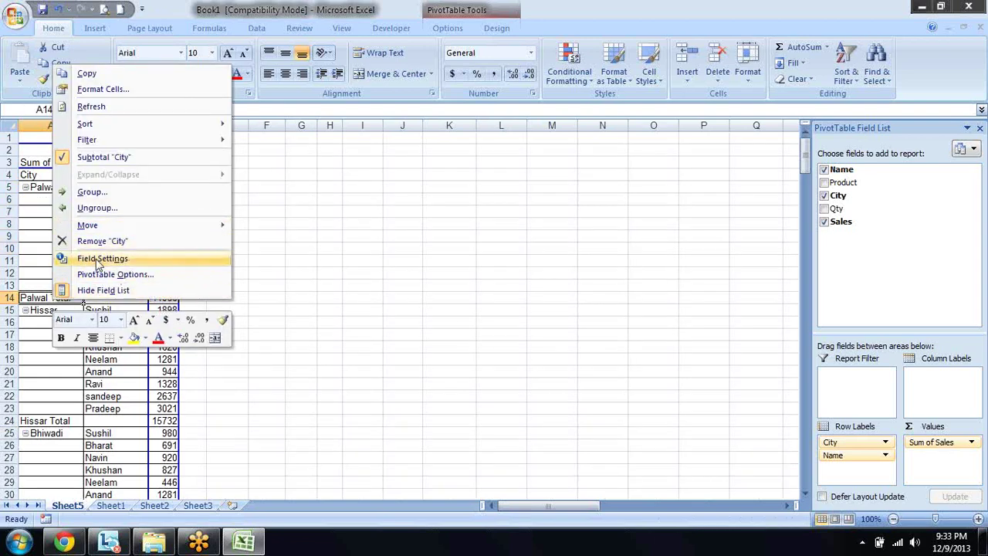
left_click(111, 158)
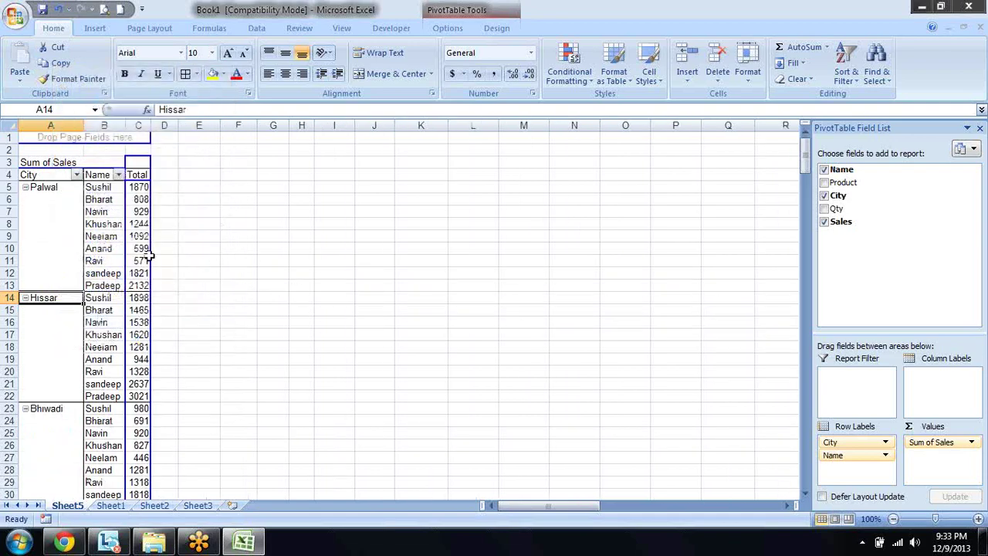
left_click(33, 200)
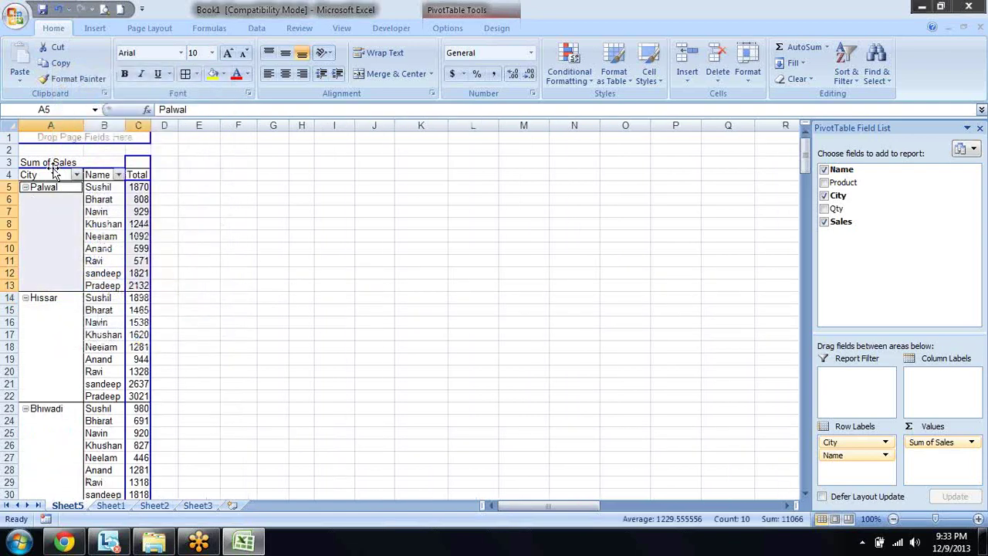
left_click(147, 176)
left_click(150, 176)
scroll(151, 176, "down", 20)
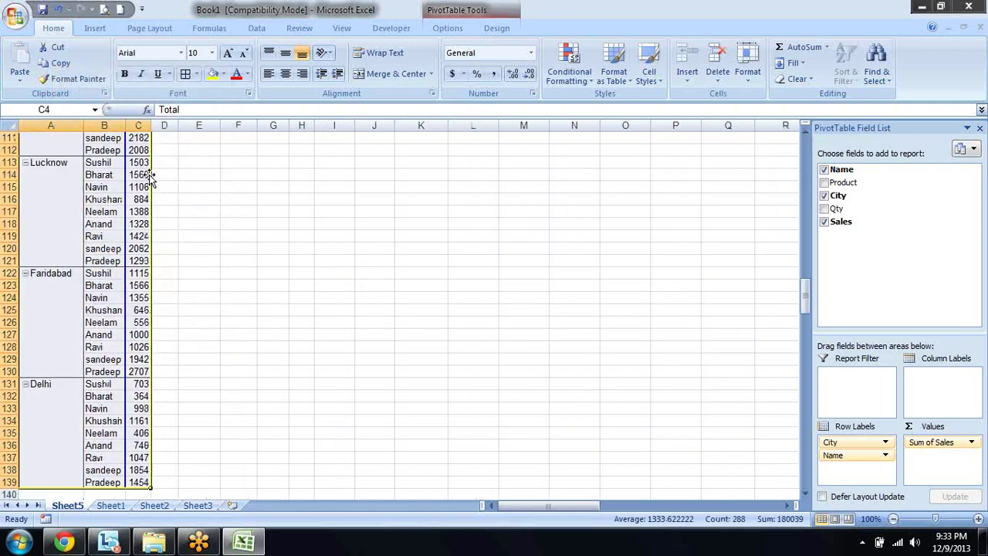
key("Return")
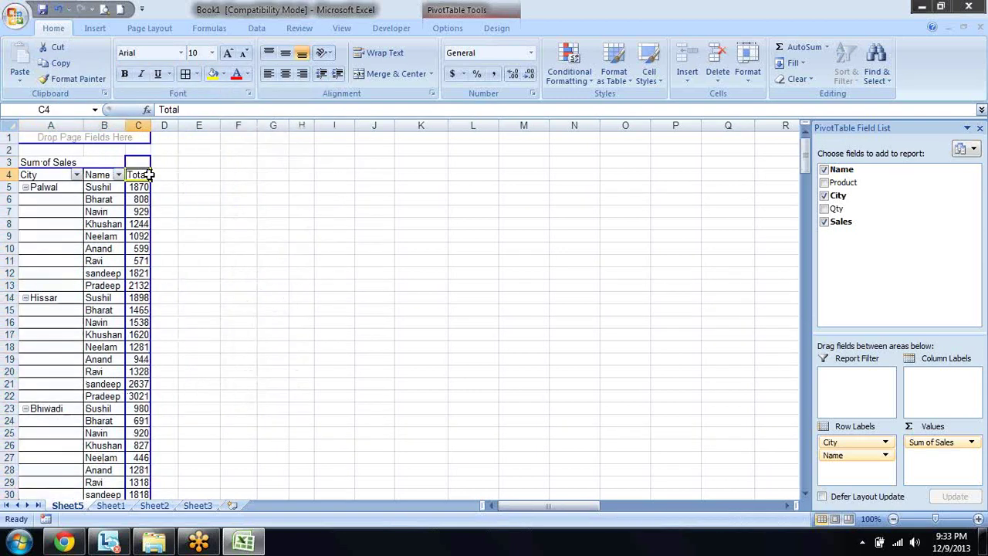
key("Return")
left_click(65, 203)
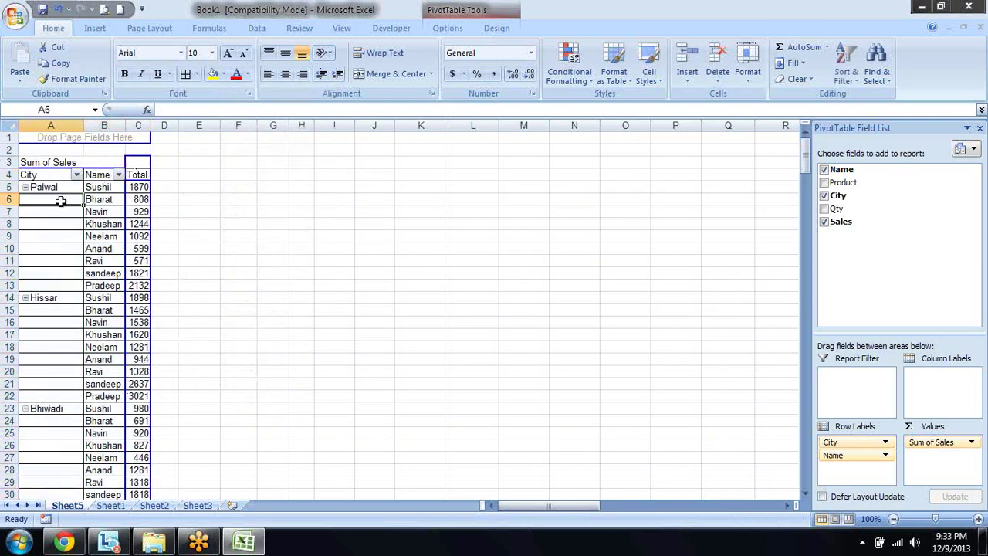
left_click(54, 188)
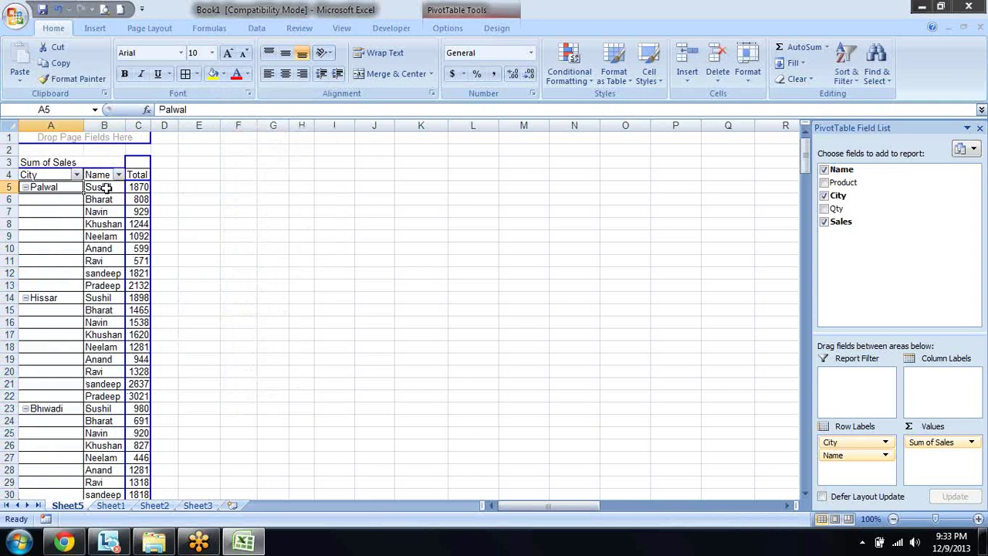
left_click_drag(106, 188, 104, 284)
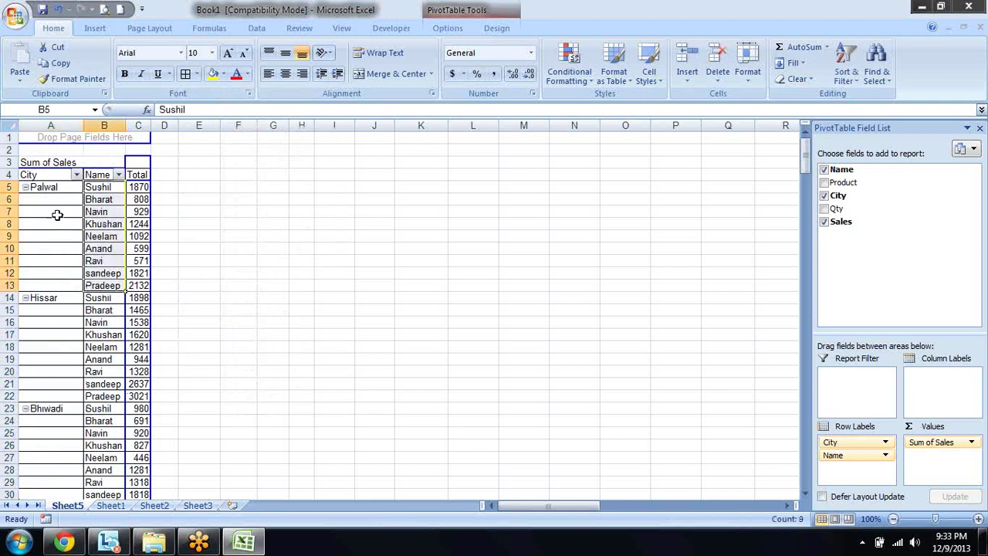
left_click(87, 186)
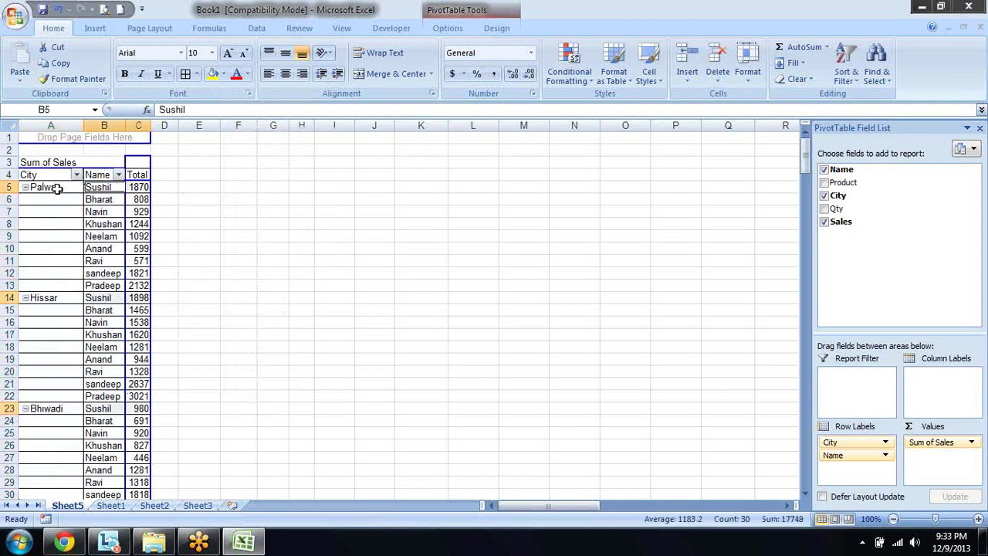
left_click(57, 189)
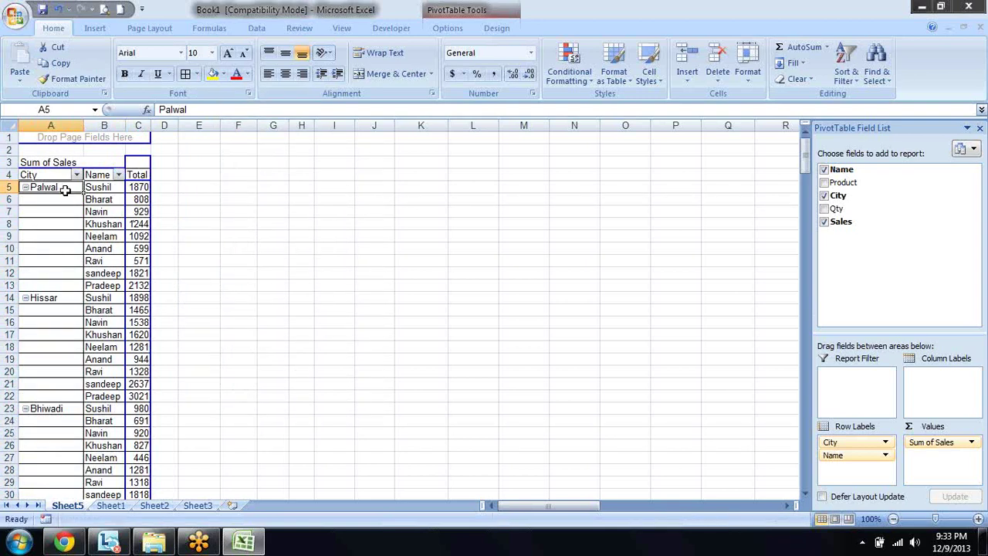
- Turn on 'Merge and center cells with labels' in PivotTable Options
right_click(65, 189)
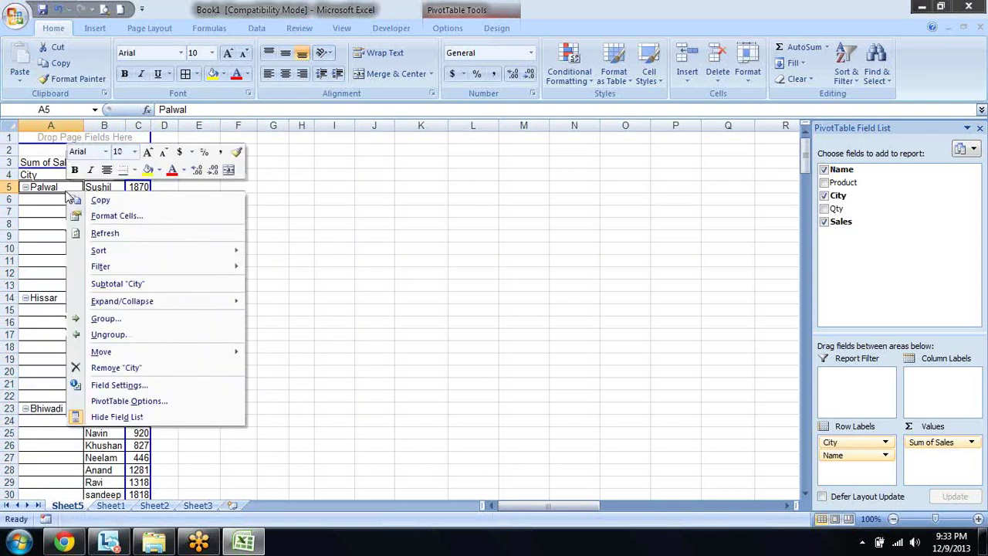
left_click(131, 403)
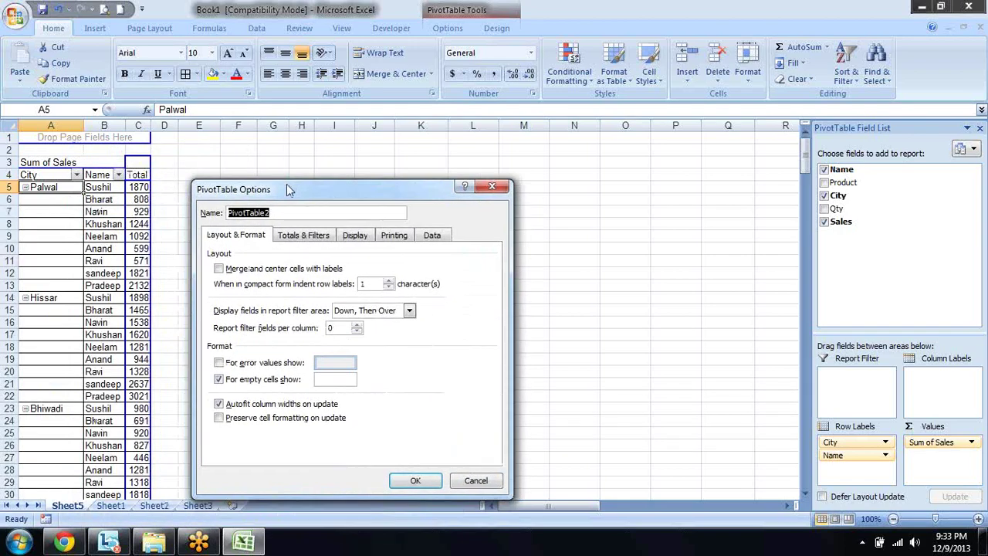
left_click_drag(92, 220, 264, 201)
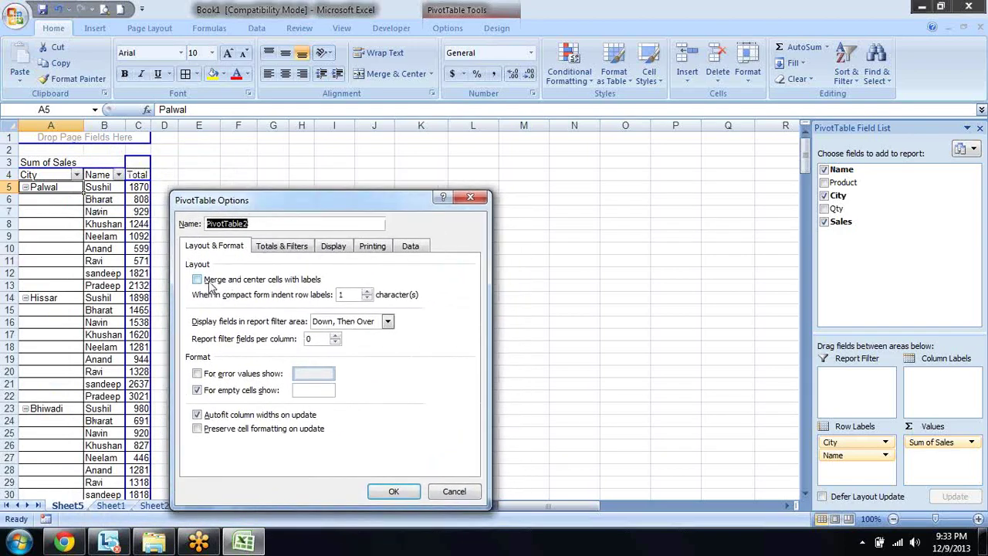
left_click(209, 281)
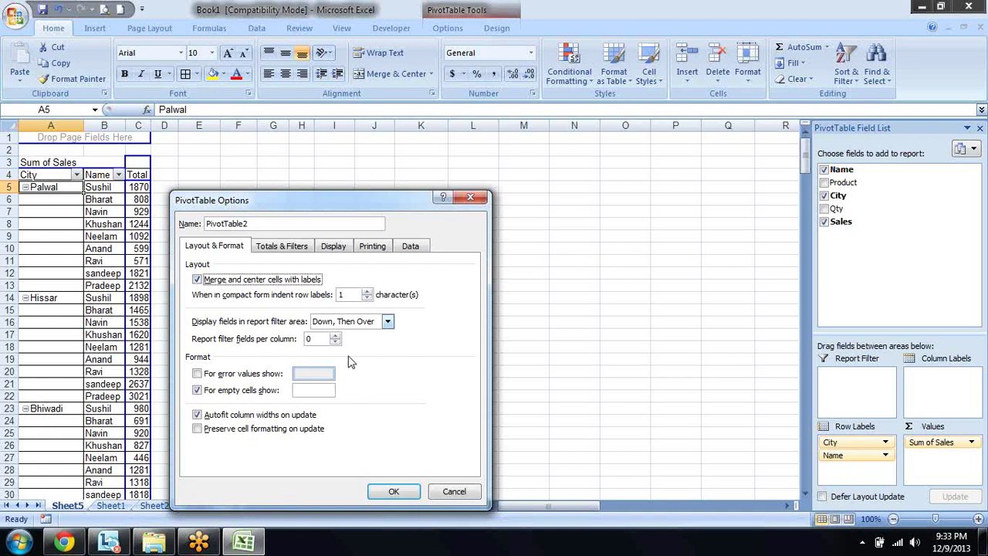
left_click(393, 495)
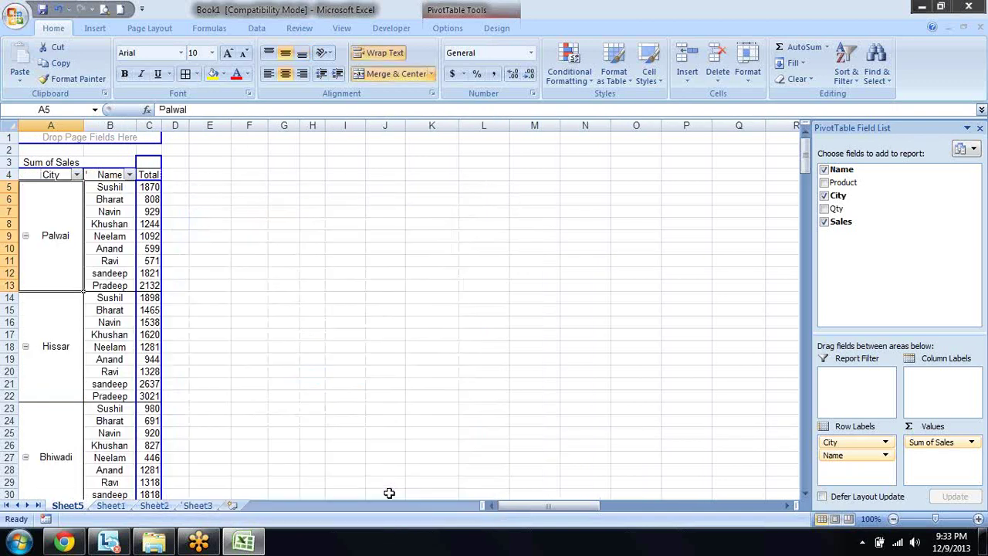
- Step through the merged city labels like Palwal and Hissar and their totals
key("Down")
key("Down")
key("Down")
key("Down")
key("Down")
key("Down")
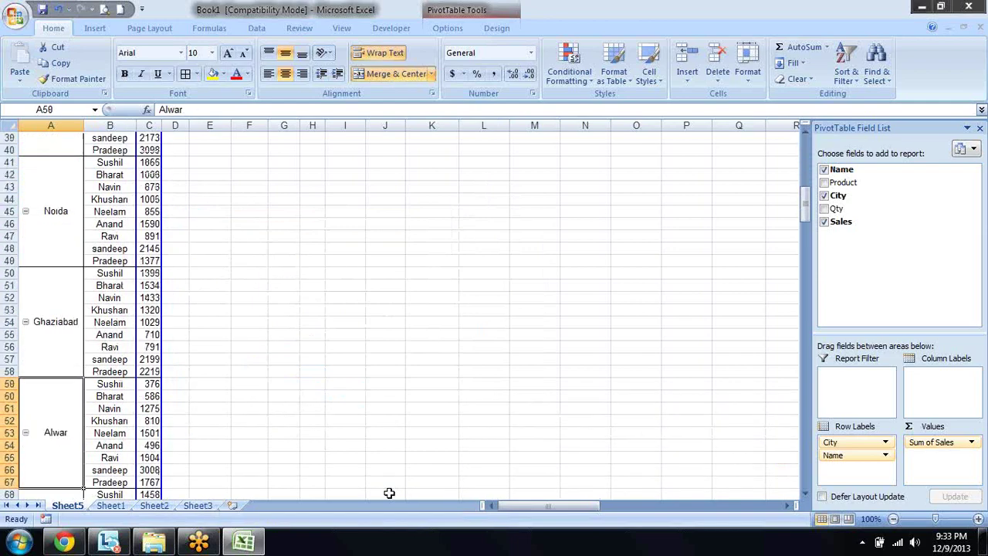
key("Down")
key("Down")
key("Down")
key("Down")
key("Down")
key("Down")
key("Down")
key("Down")
key("Down")
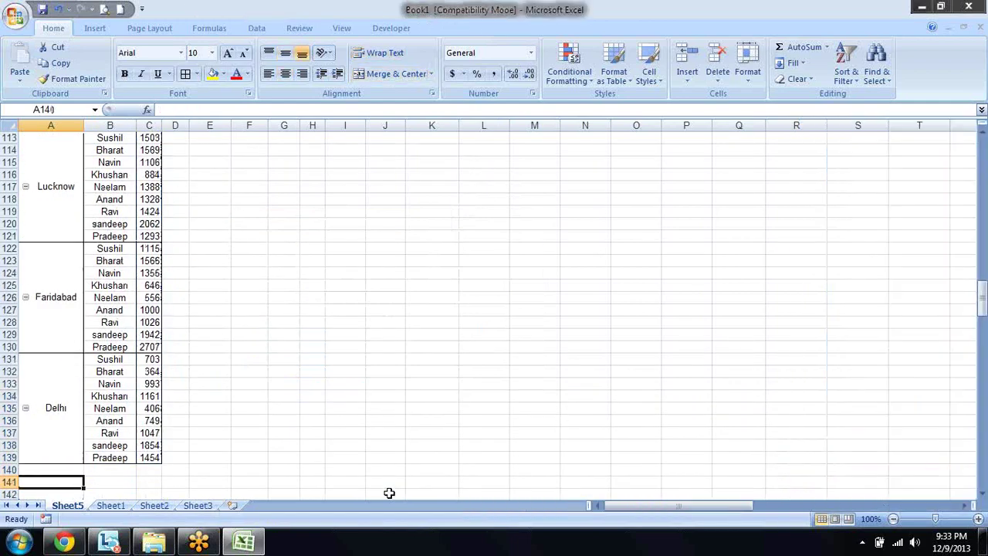
key("Up")
key("Up")
key("Up")
key("Up")
key("Up")
key("Up")
key("Down")
key("Down")
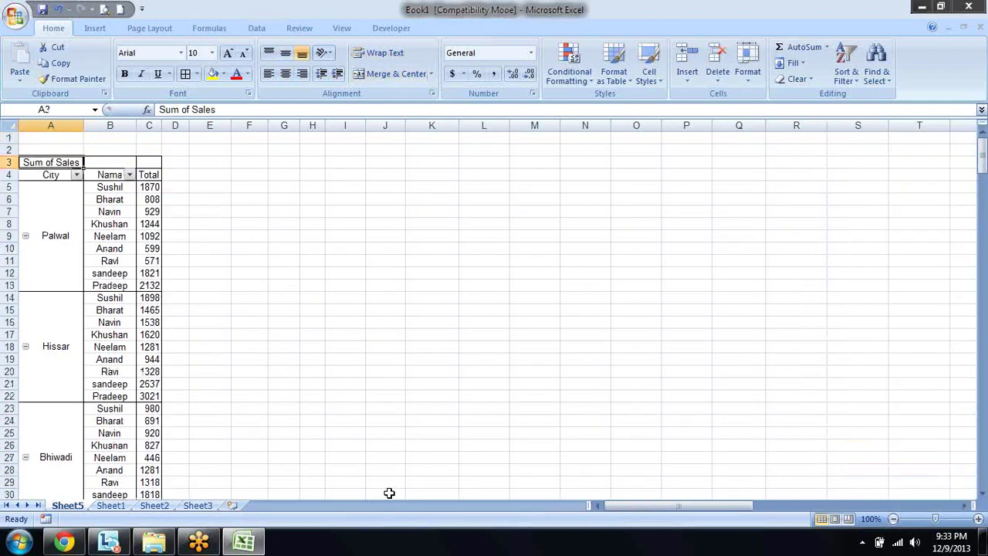
key("Down")
key("Down")
key("Down")
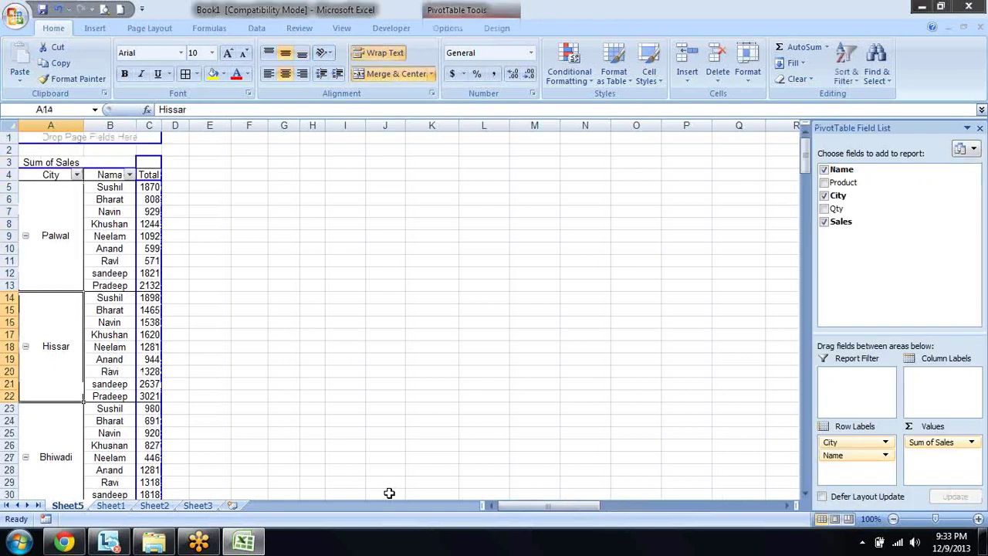
key("Right")
key("Right")
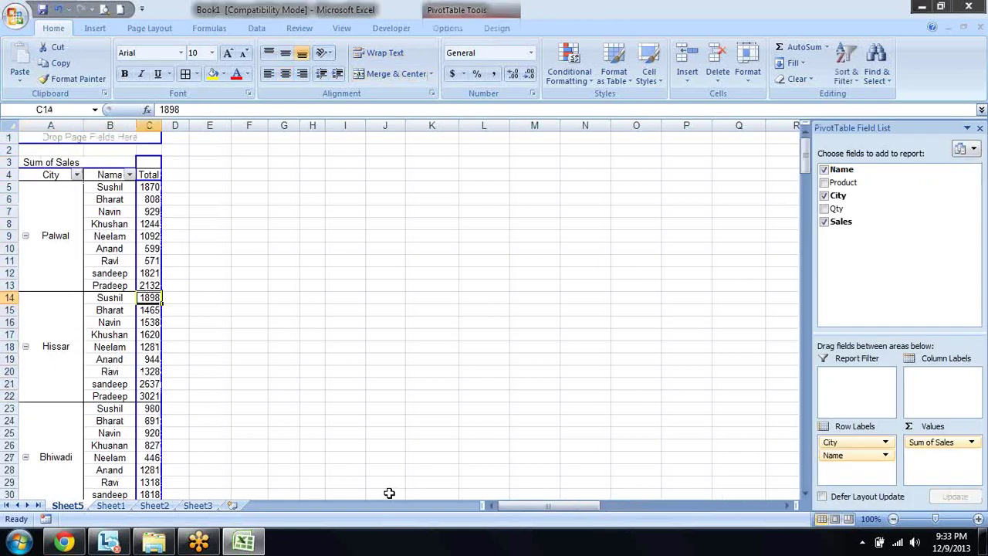
key("Up")
key("Up")
key("Up")
key("Up")
key("Up")
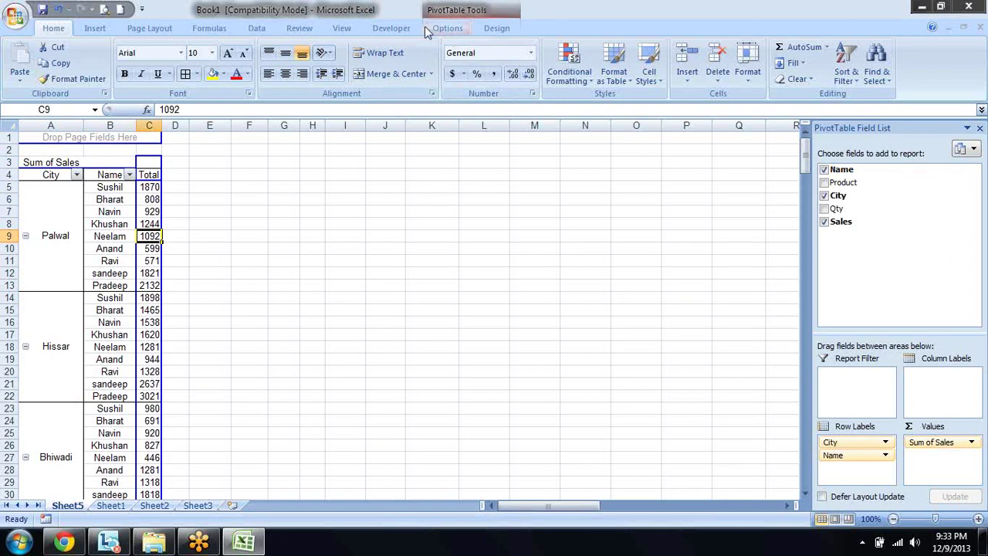
- Try the Sort Smallest to Largest and Largest to Smallest buttons on the pivot table
left_click(450, 29)
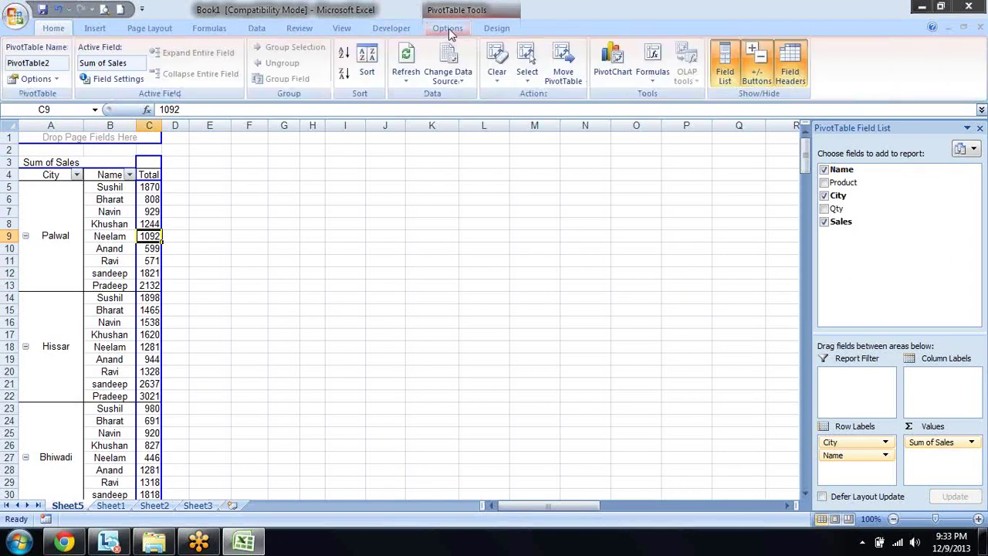
left_click(345, 57)
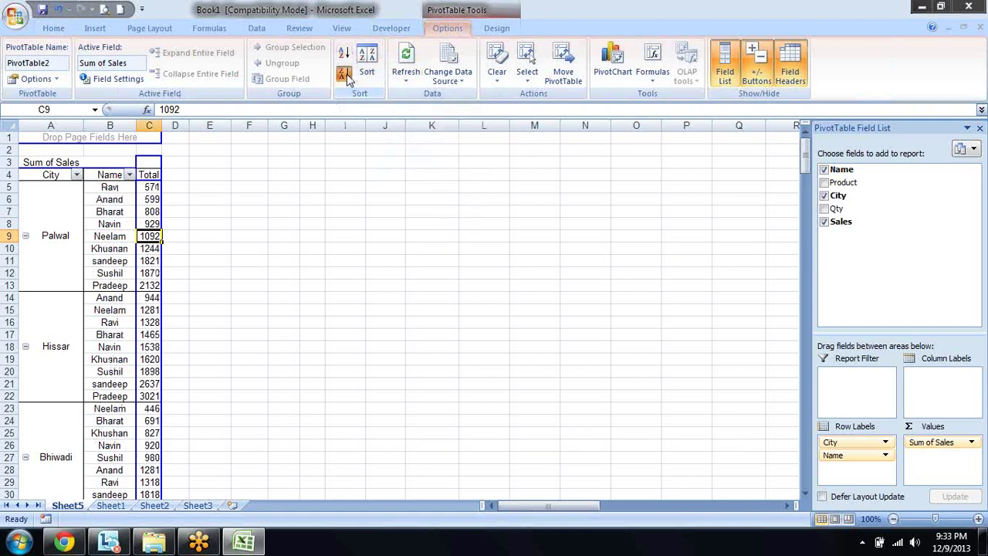
left_click(347, 75)
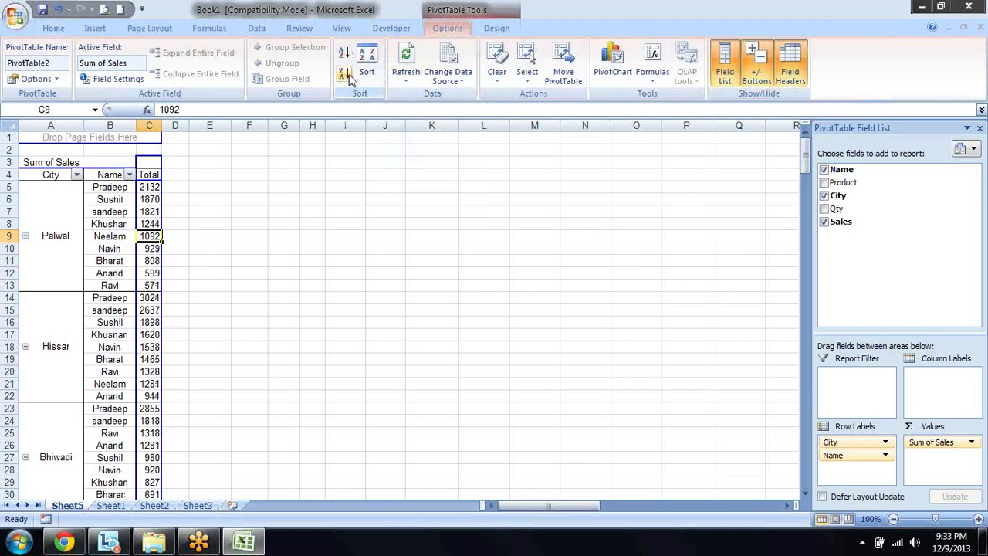
left_click(407, 81)
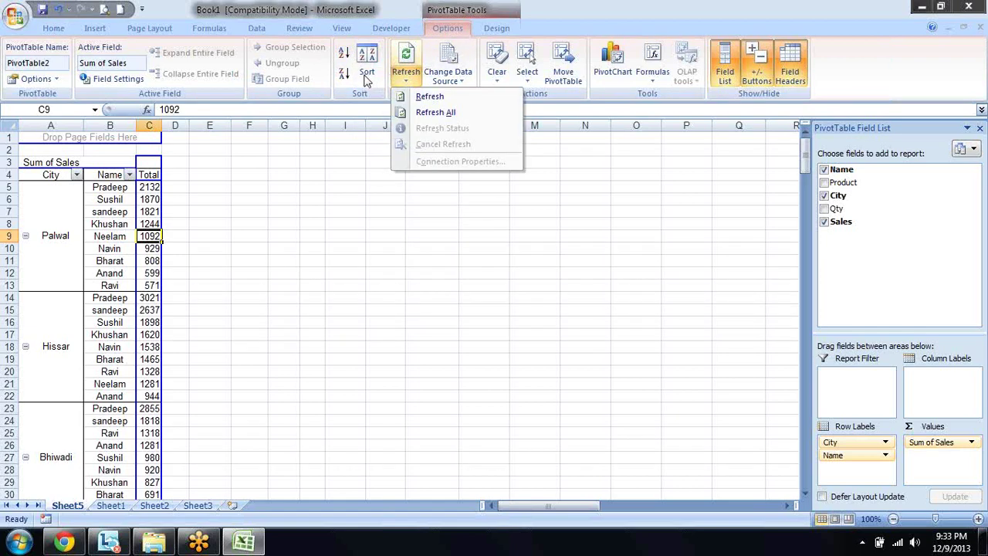
- Sort names by Sum of Sales in ascending order through the Sort dialog
left_click(367, 68)
left_click(532, 211)
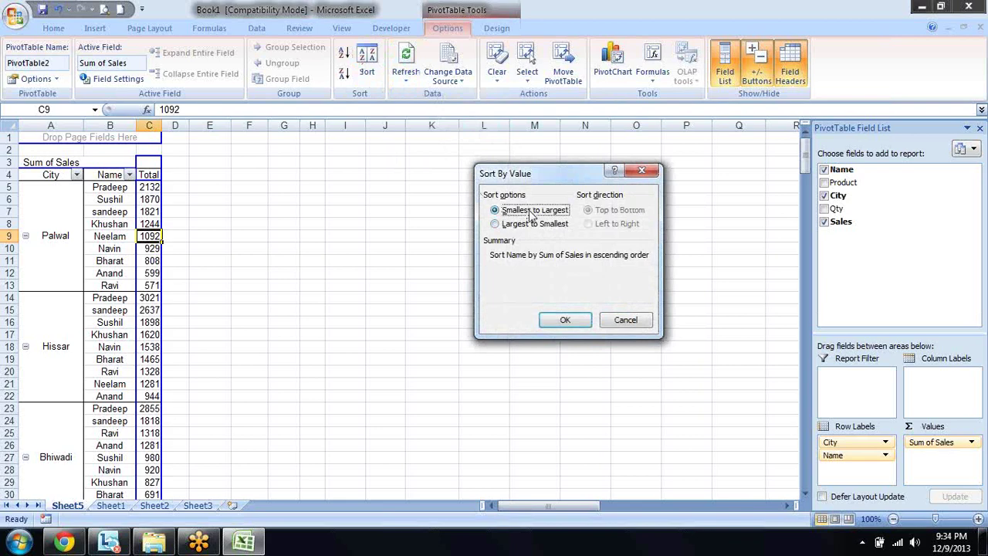
left_click(570, 320)
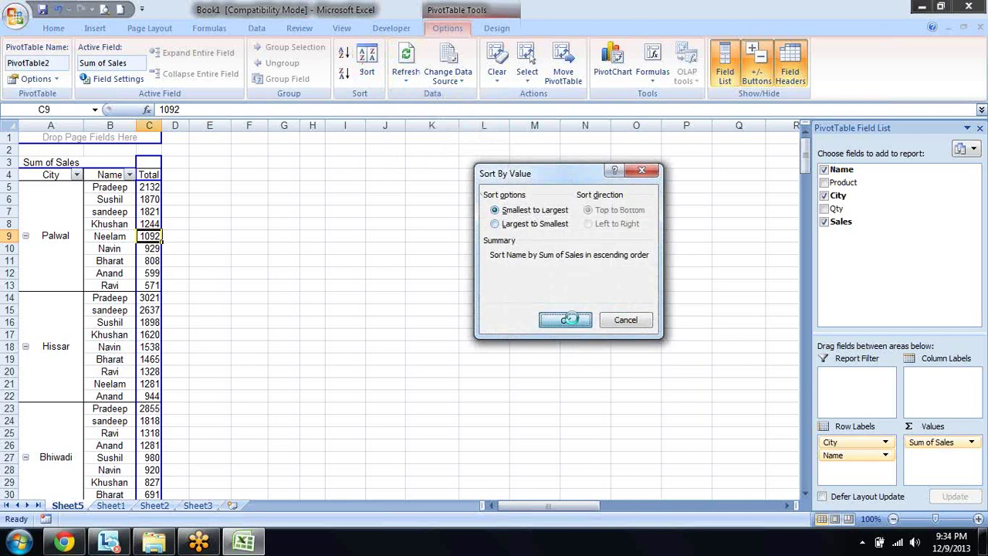
key("Left")
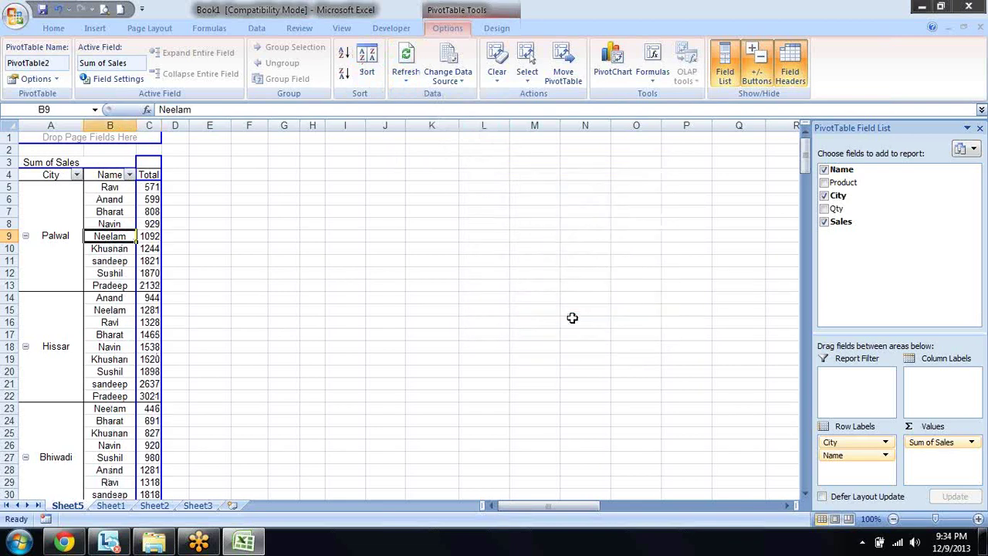
key("Down")
key("Up")
key("Up")
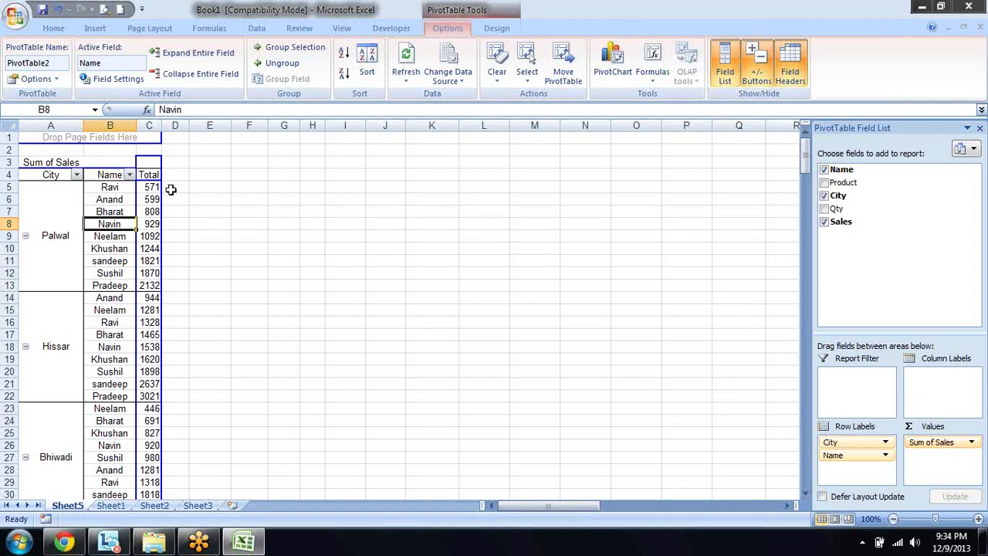
- Change the Sales value field from Sum to Count in Value Field Settings
left_click(952, 450)
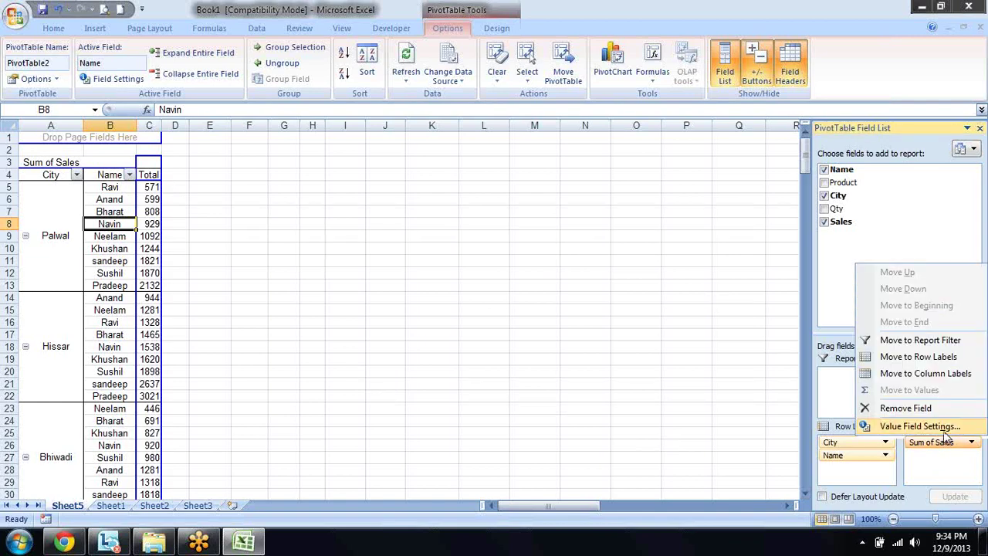
left_click(944, 430)
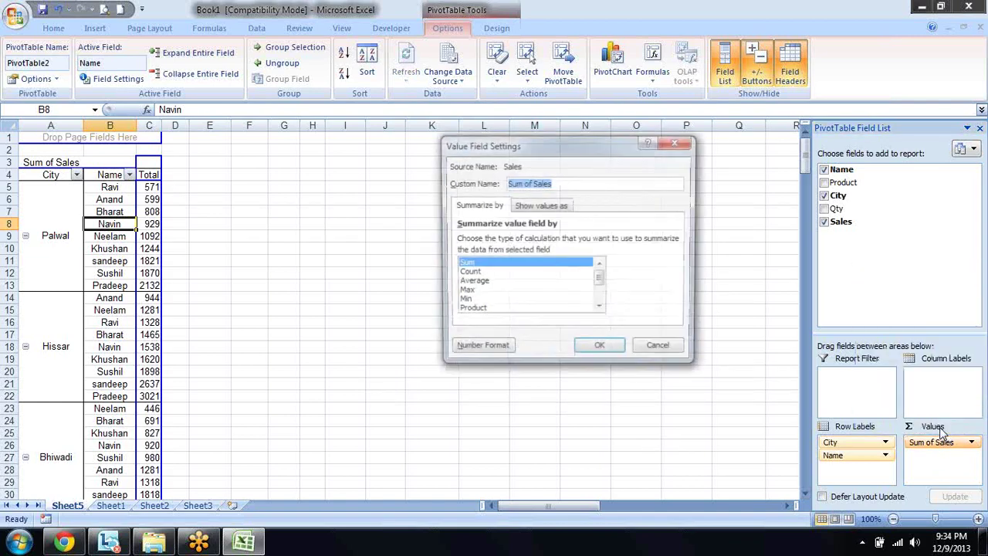
left_click(468, 273)
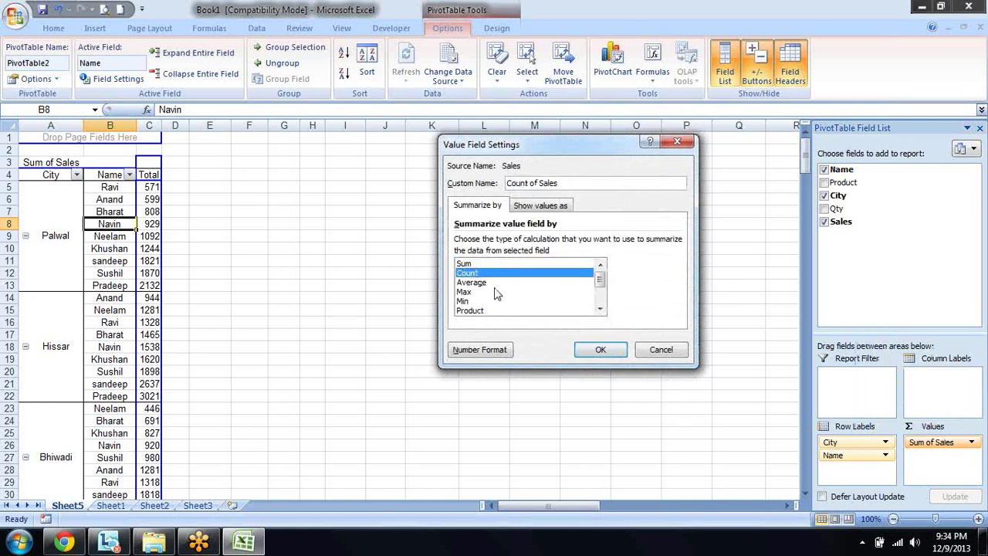
left_click(495, 283)
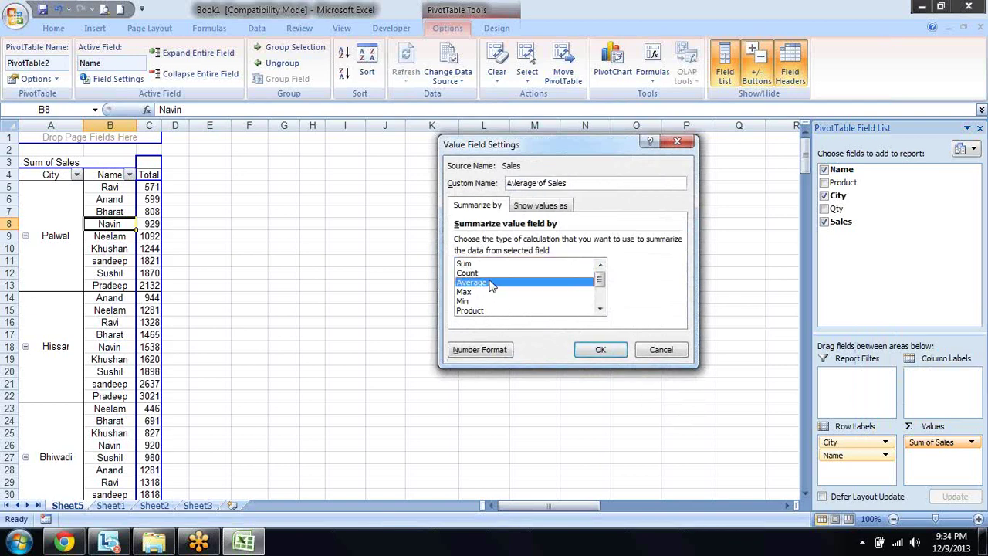
left_click(486, 265)
left_click(479, 274)
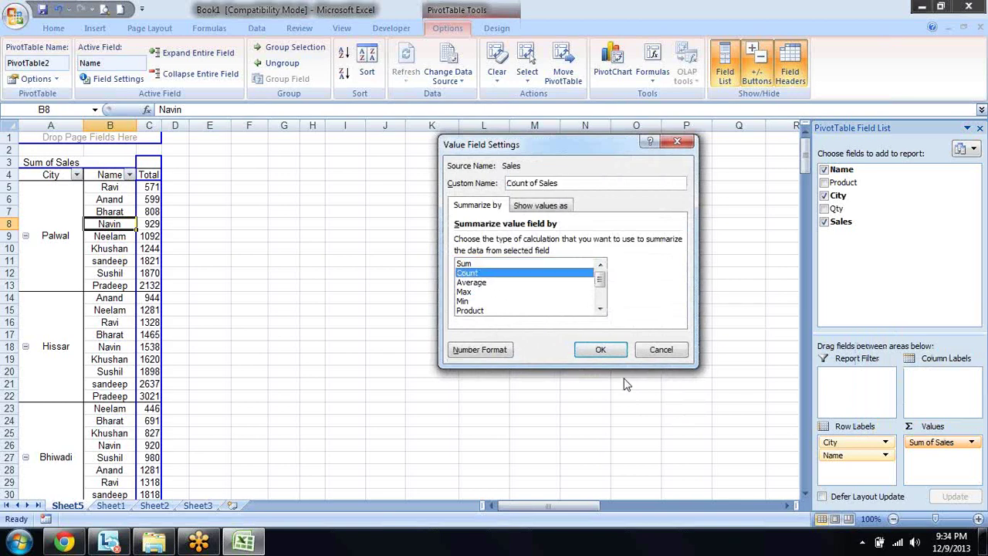
left_click(599, 350)
key("Right")
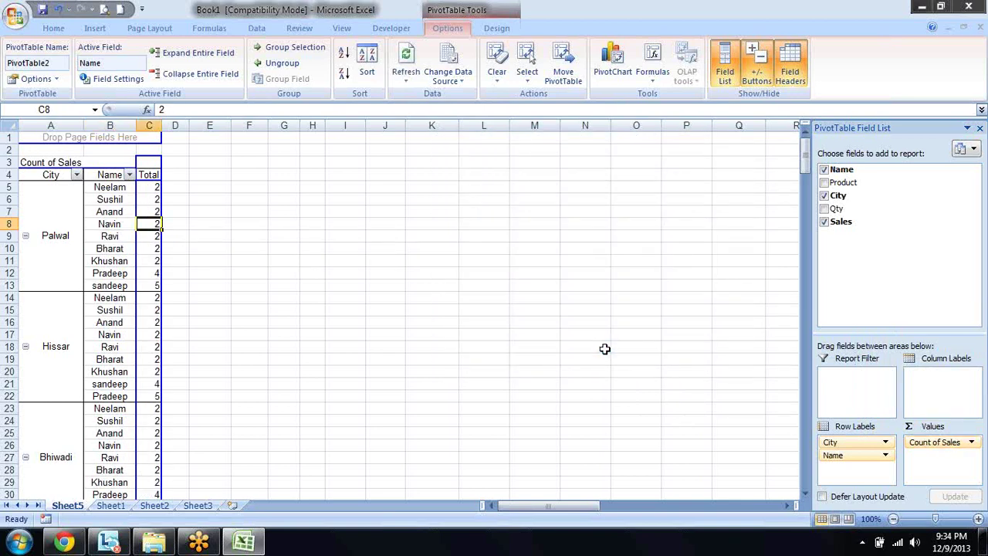
key("Up")
key("Up")
key("Up")
key("Up")
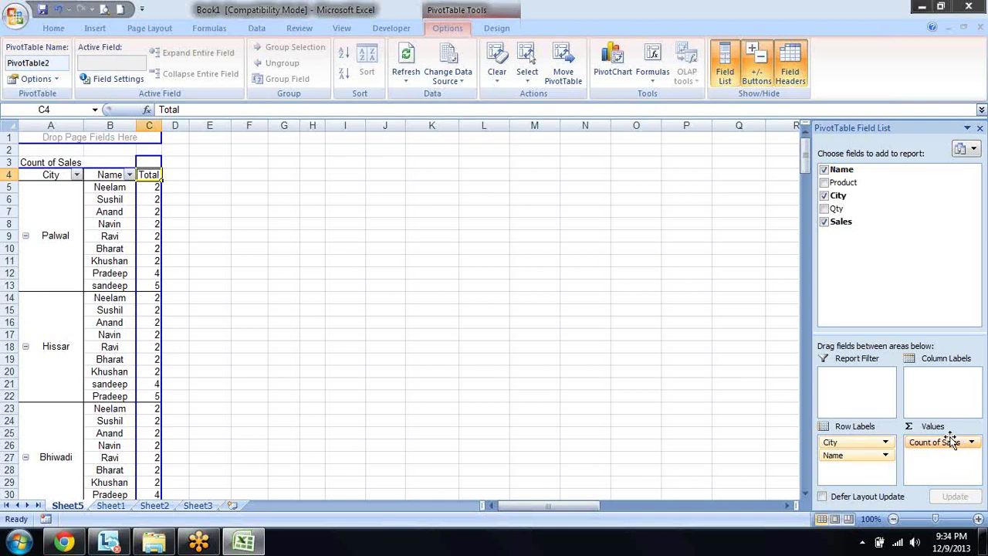
- Remove Count of Sales and add Name to the values as Count of Name
left_click_drag(952, 441, 739, 351)
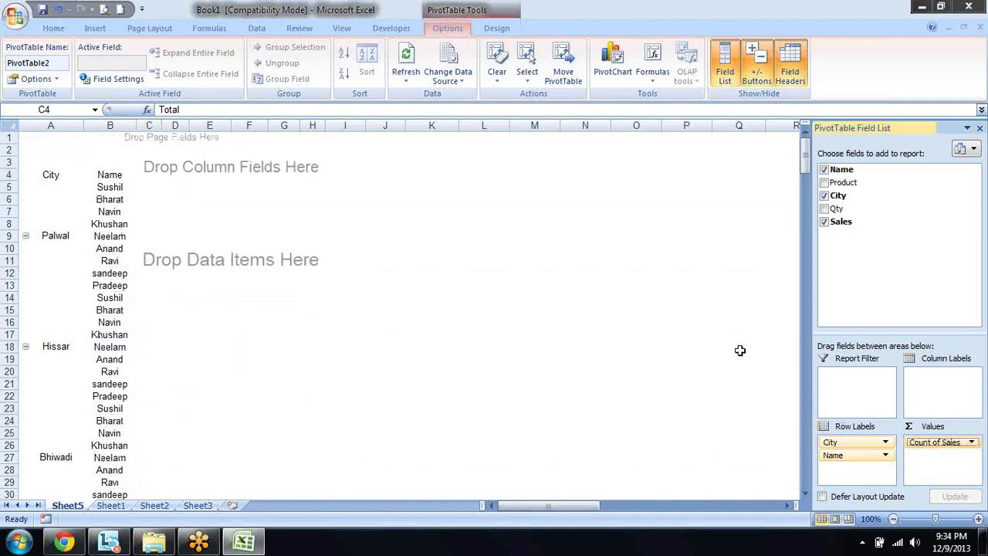
left_click(855, 447)
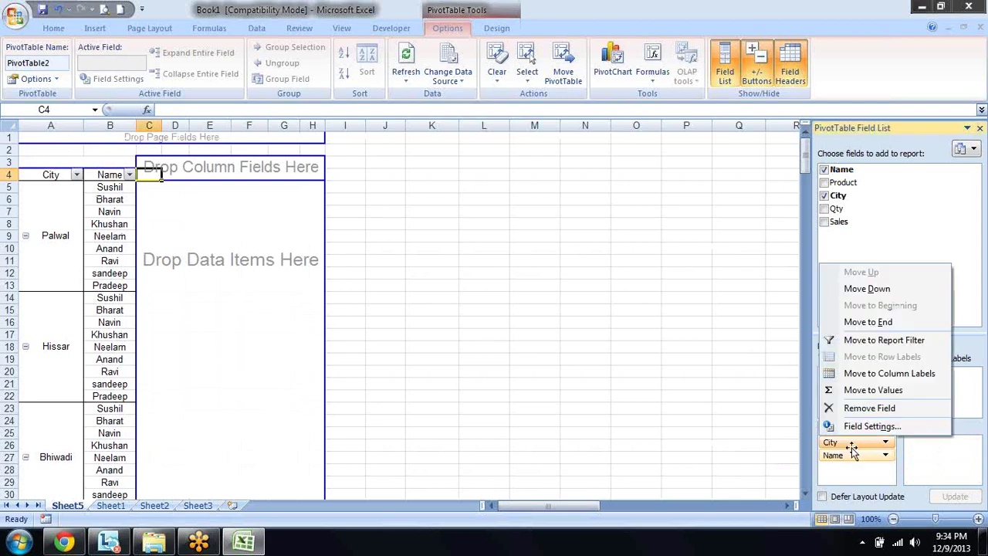
left_click(785, 436)
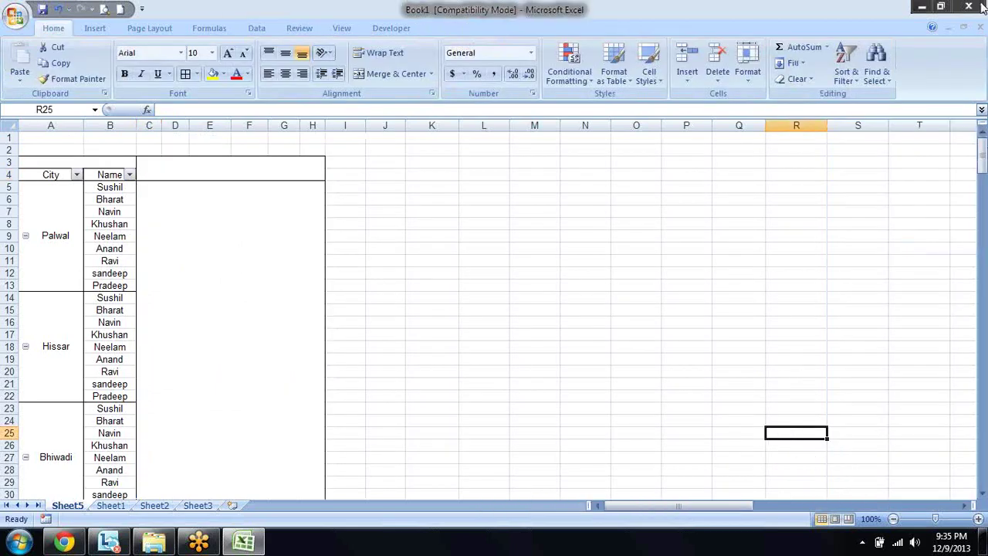
left_click(281, 297)
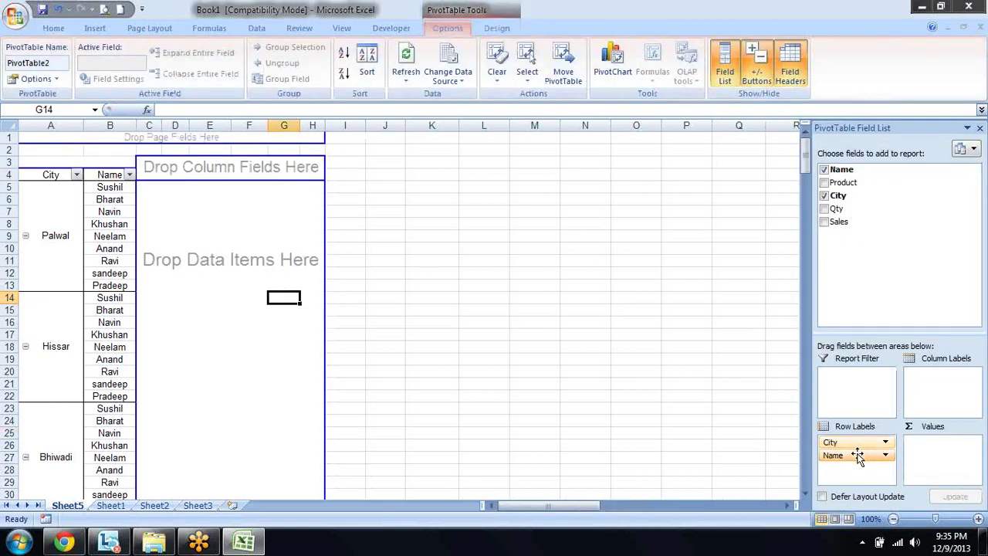
left_click_drag(859, 456, 943, 457)
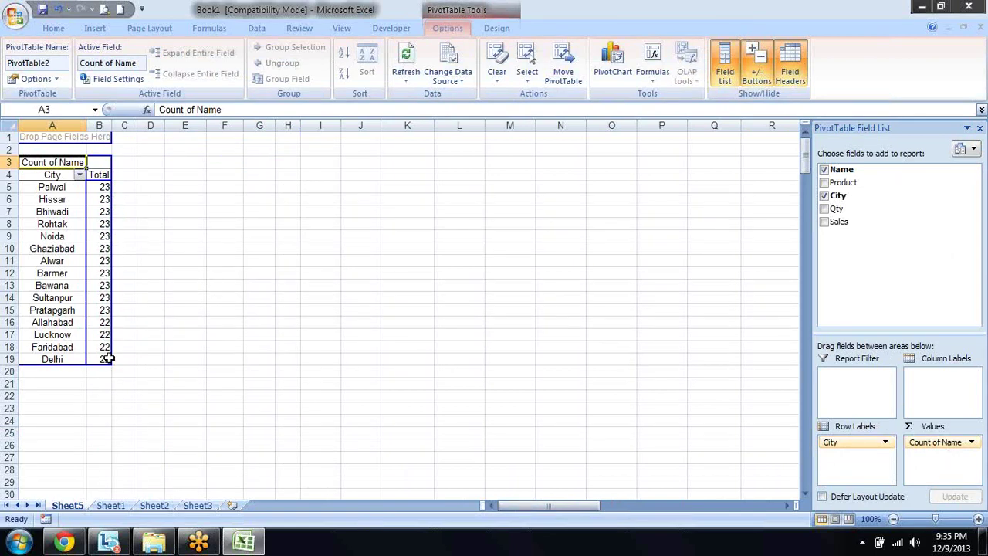
- Drill into Palwal's count of 23 to list its detail records
mouse_move(108, 186)
left_click(99, 187)
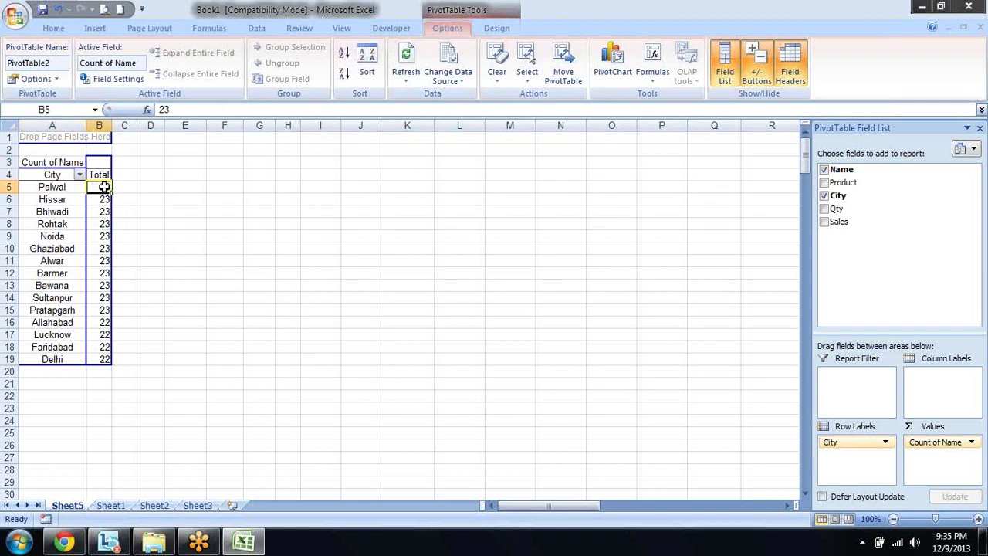
double_click(104, 187)
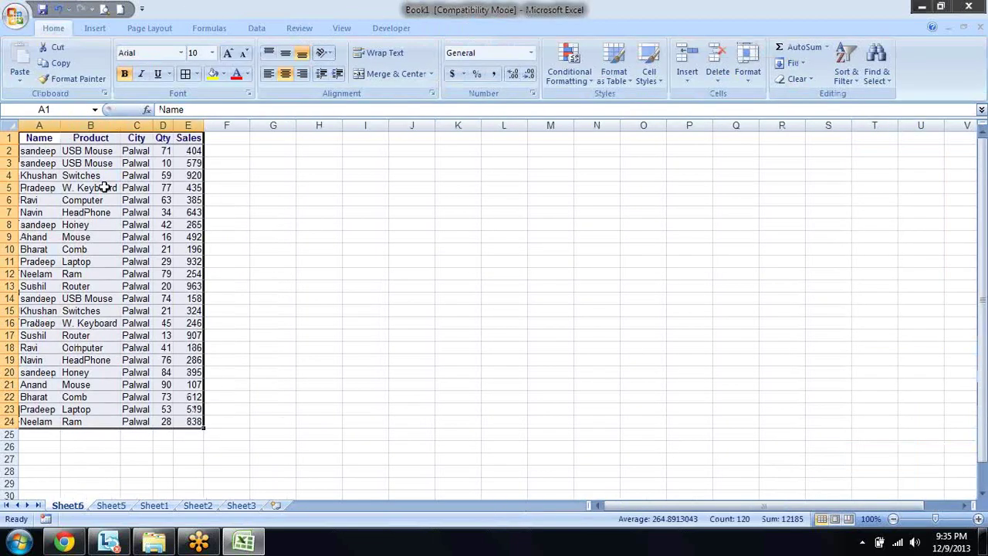
- Look over the header and top rows of the Sheet6 detail records
key("Down")
key("Right")
key("Left")
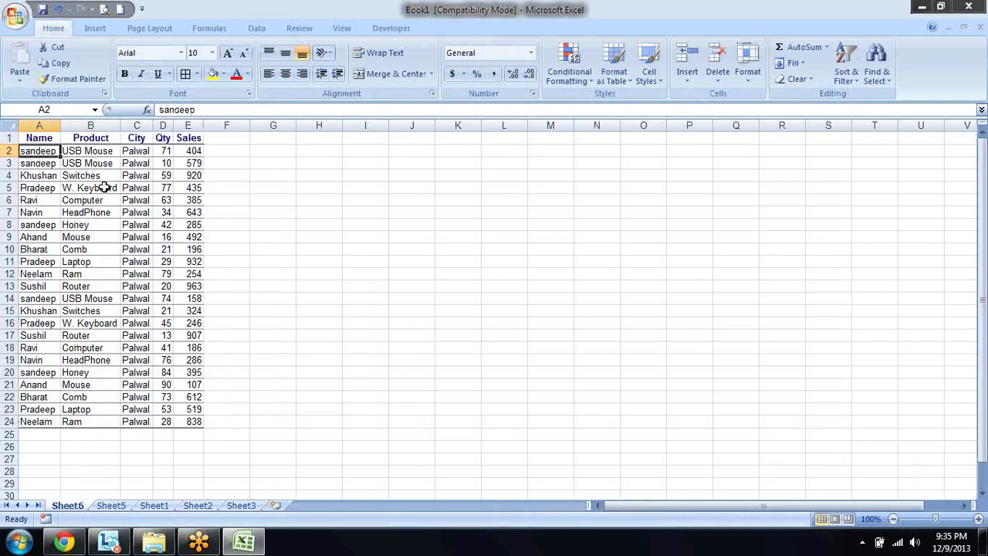
key("Up")
key("Right")
key("Left")
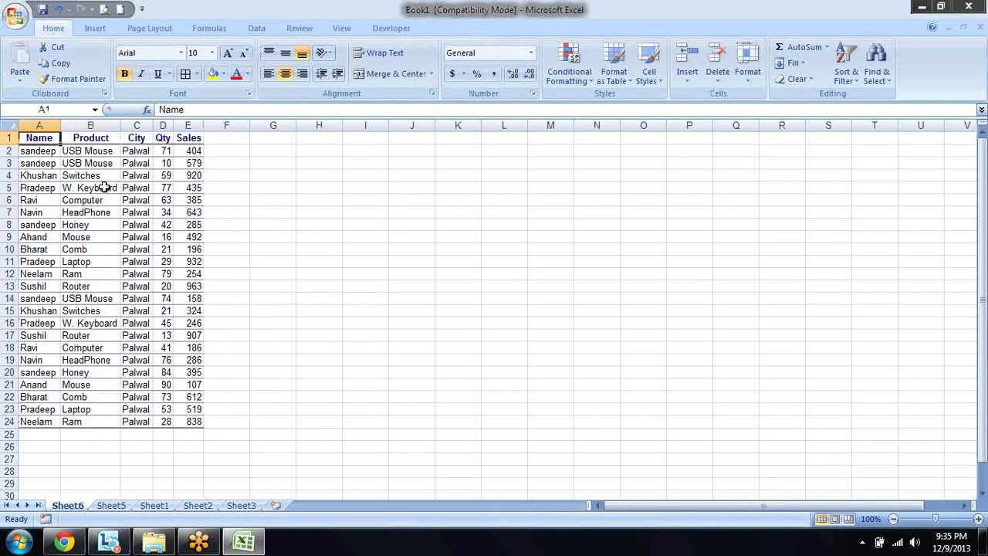
key("Down")
key("Down")
key("Down")
key("Down")
key("Down")
key("Down")
key("Down")
- Select the City values C2:C24 to confirm 23 records, then start deleting Sheet6
key("Right")
key("Right")
key("Right")
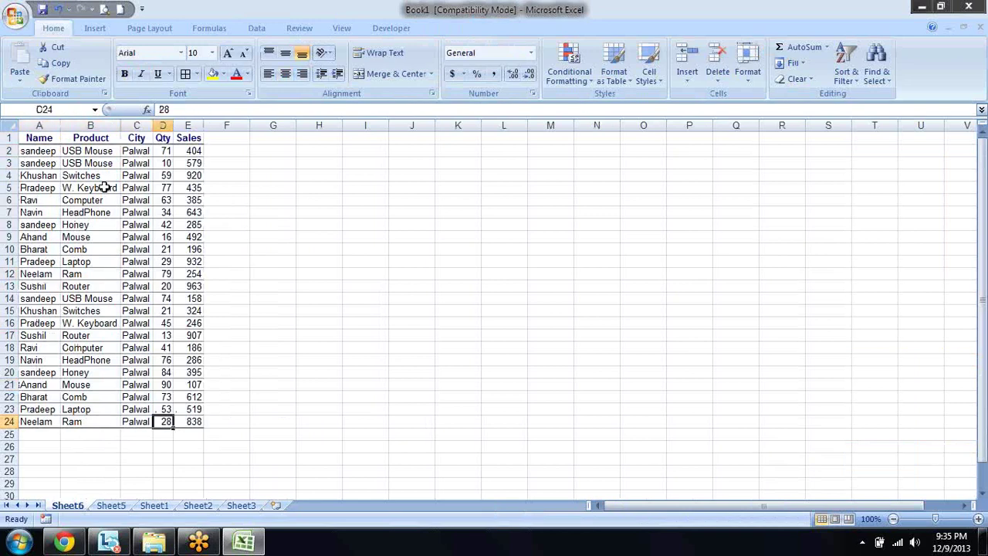
key("Left")
key("ctrl+shift+Up")
key("ctrl+shift+Down")
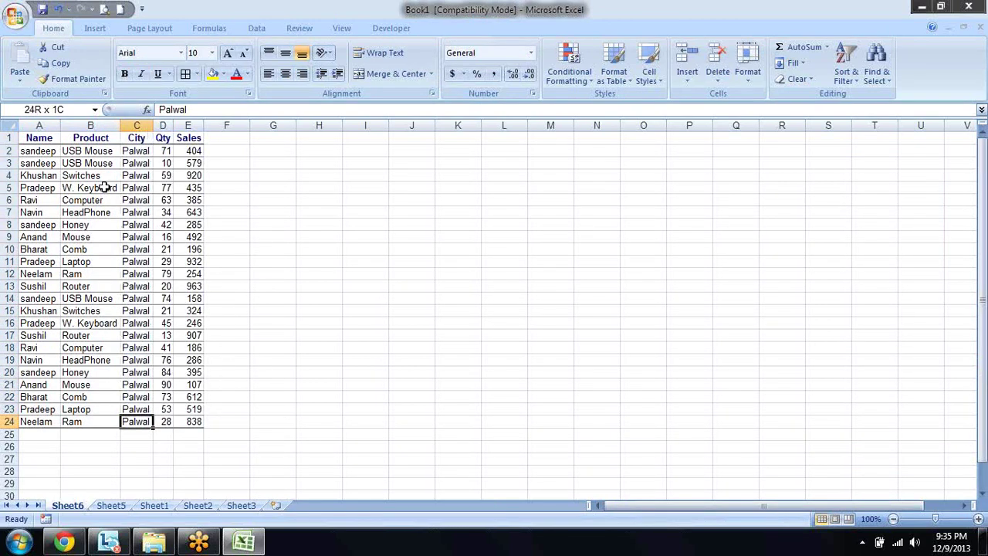
key("shift+Up")
key("shift+Up")
key("shift+Up")
key("shift+Up")
key("shift+Up")
key("shift+Up")
key("shift+Up")
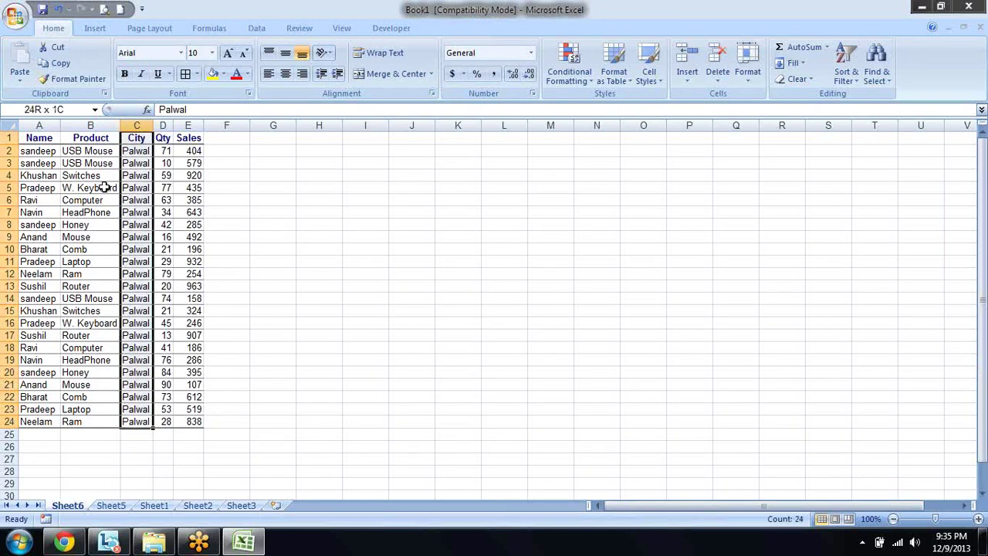
key("shift+Down")
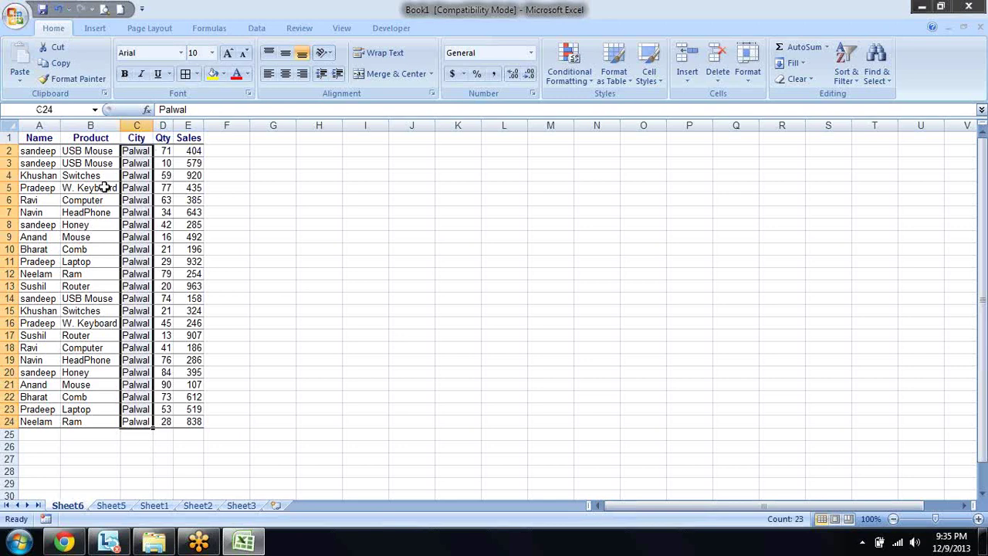
key("Left")
key("Left")
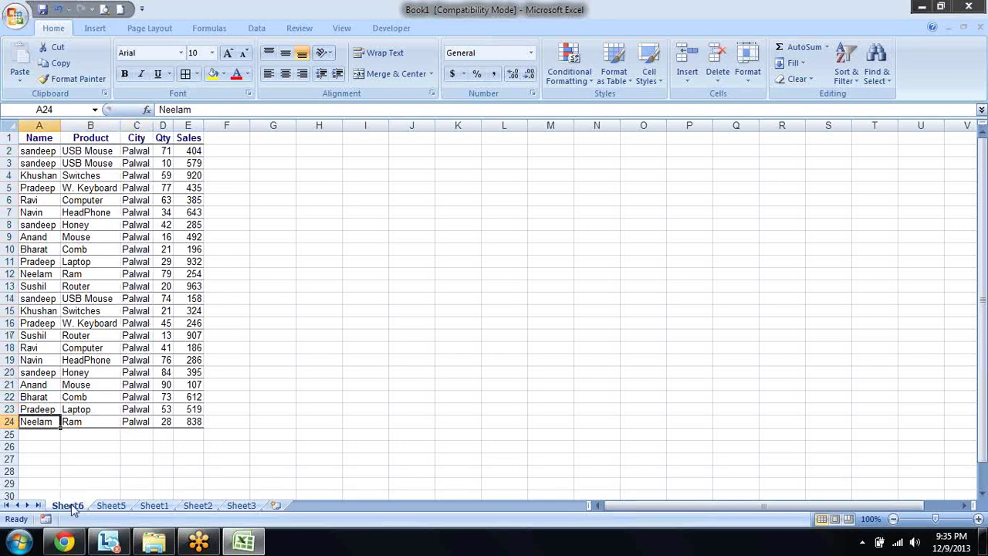
key("alt+e")
- Delete the Sheet6 detail sheet, move Name back to Row Labels, and add Sales as Sum of Sales
key("l")
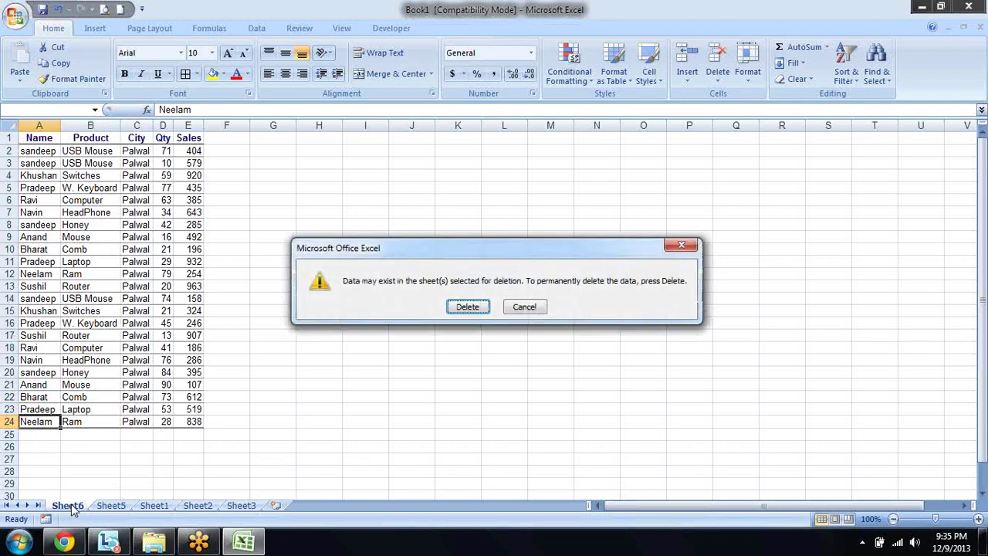
key("Return")
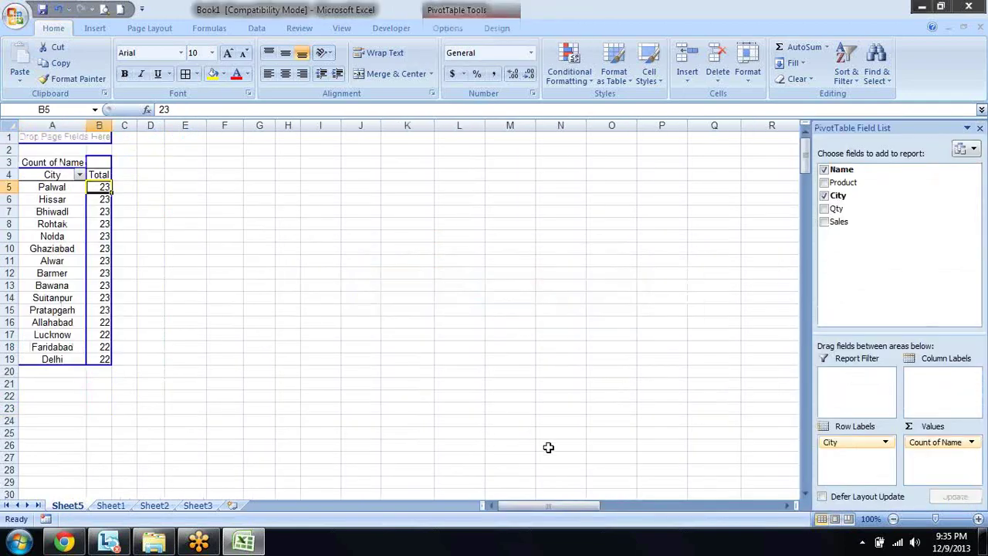
left_click_drag(947, 442, 857, 459)
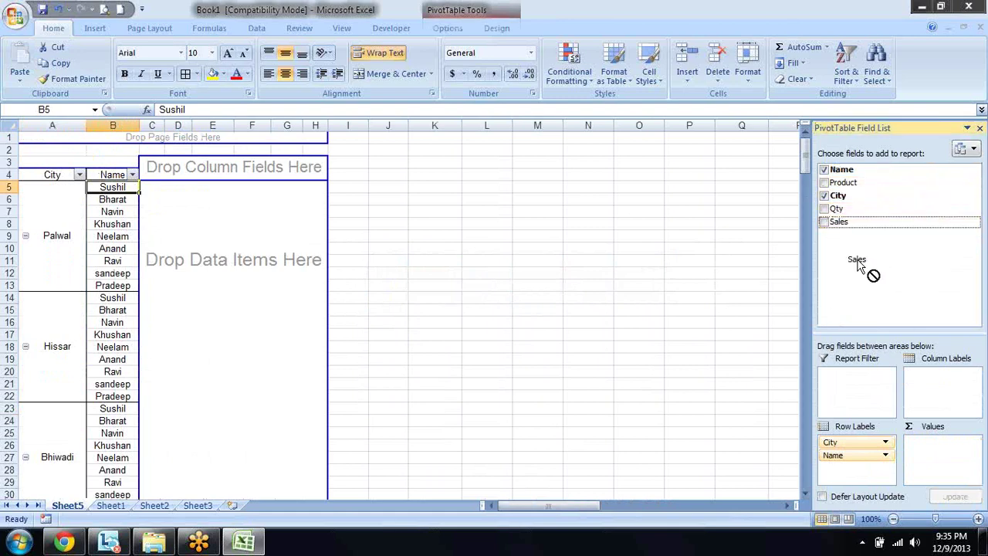
left_click_drag(839, 222, 942, 445)
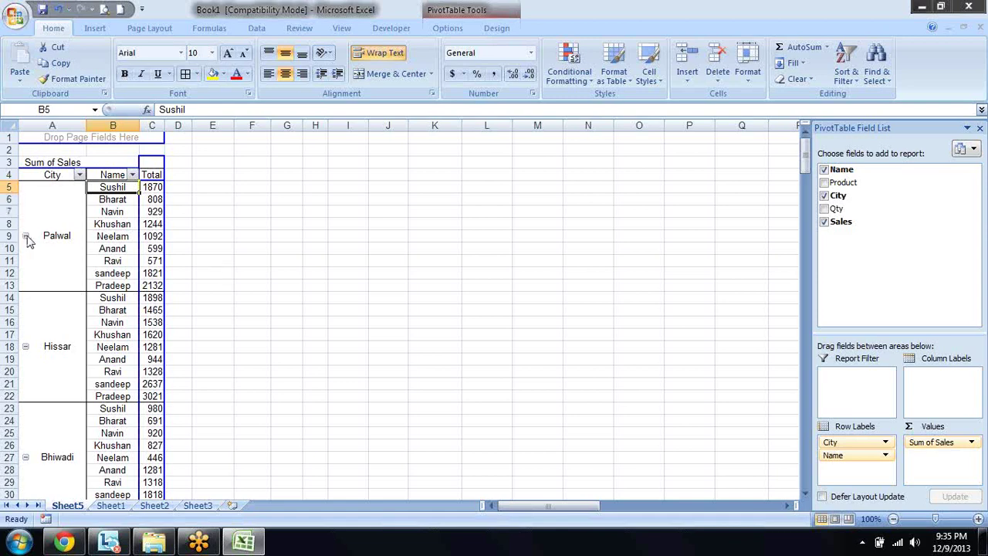
left_click(67, 252)
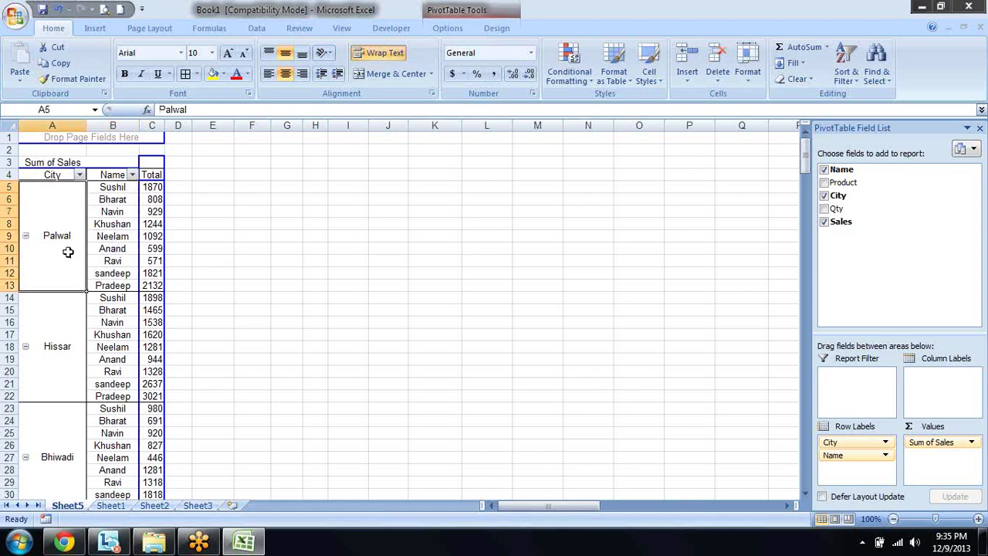
left_click(157, 286)
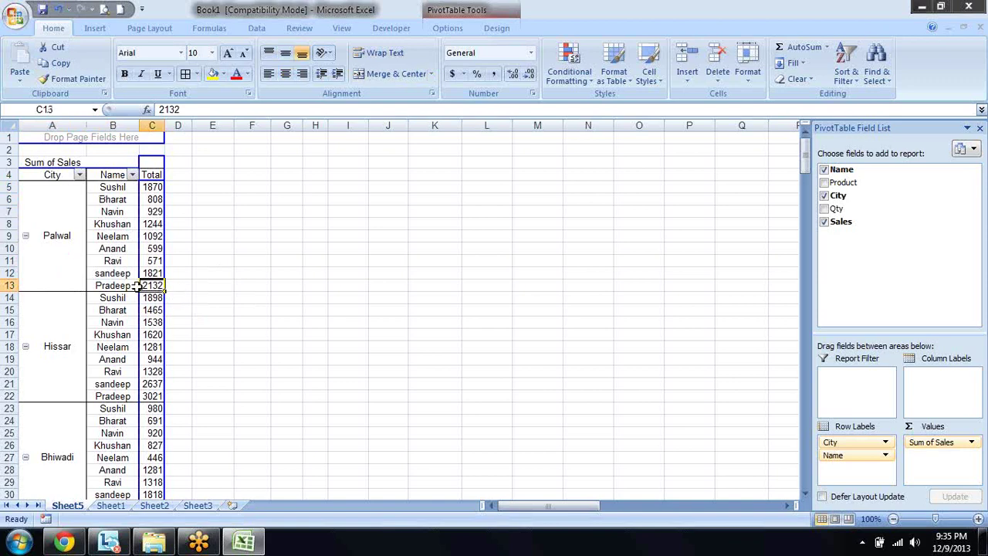
double_click(157, 286)
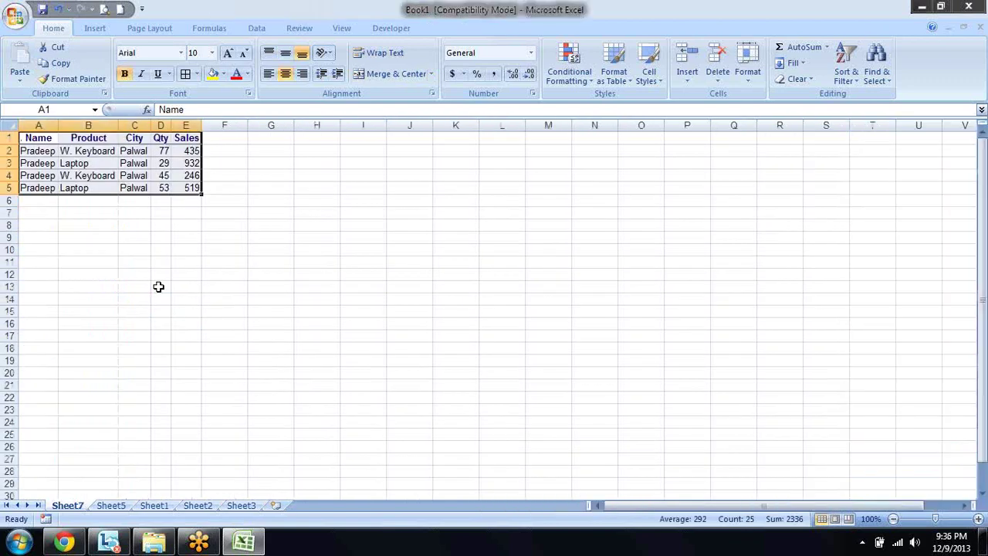
key("alt+e")
key("l")
key("Return")
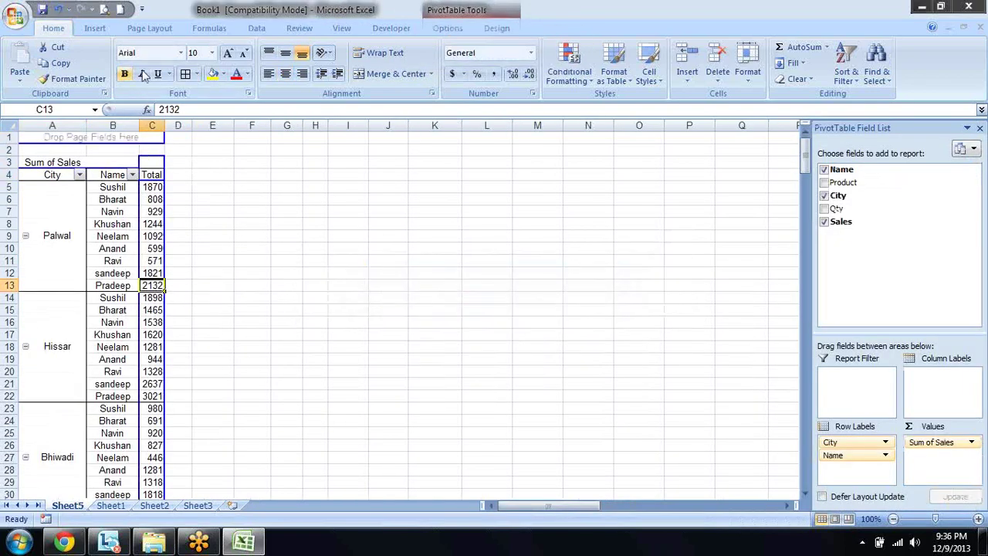
- Turn on 'Show grand totals for rows' on the Totals & Filters tab of PivotTable Options
right_click(91, 217)
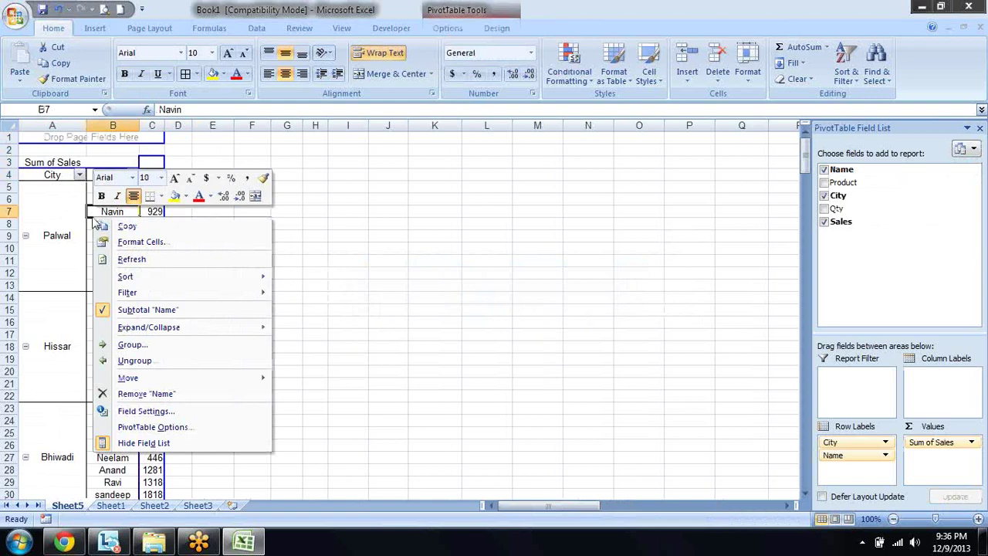
left_click(182, 431)
left_click(133, 264)
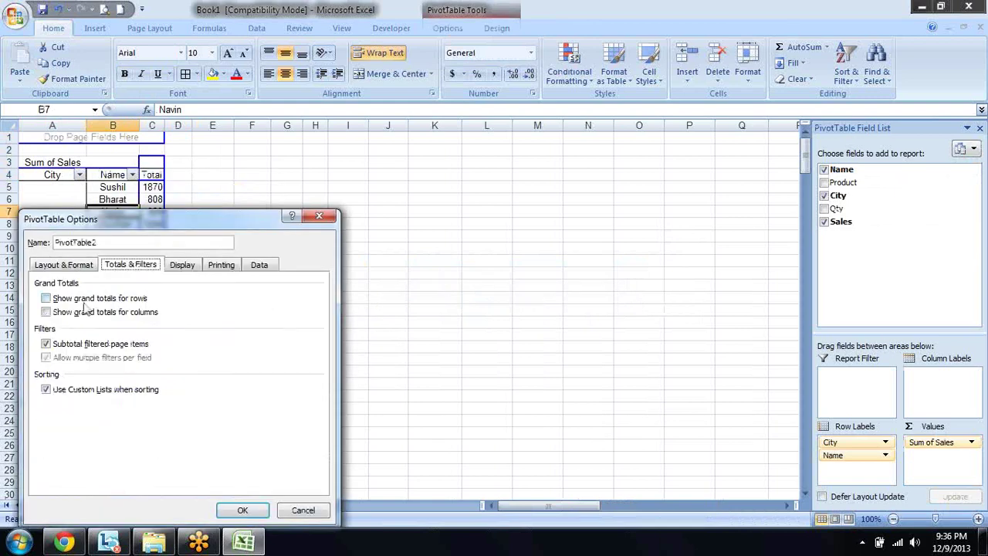
left_click(91, 299)
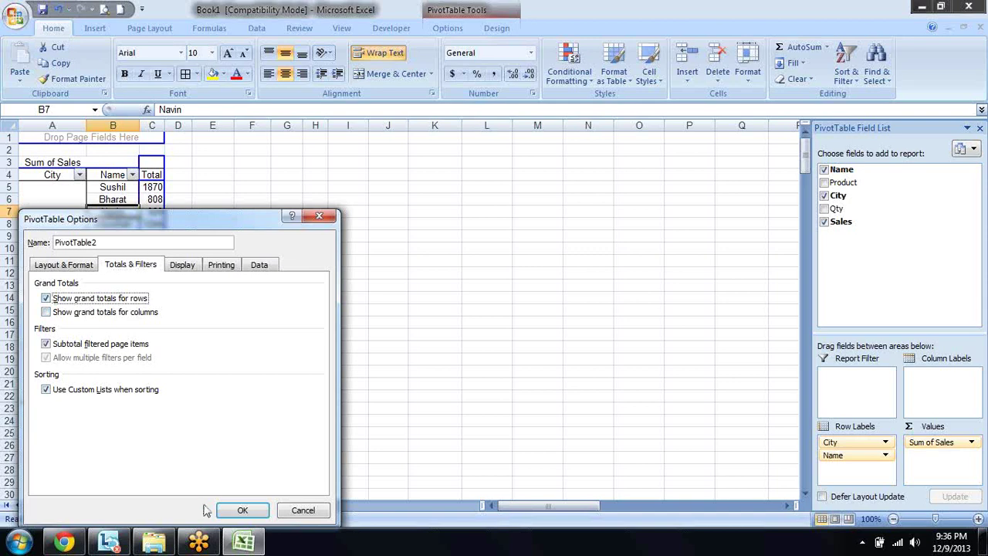
left_click(242, 511)
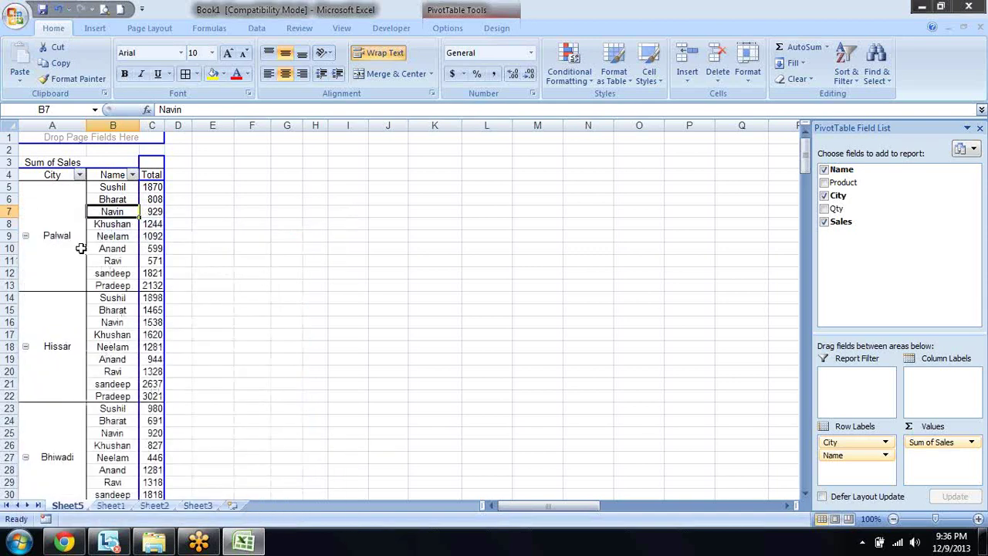
left_click(78, 252)
- Add a City subtotal, producing rows like Palwal Total 11066
right_click(77, 252)
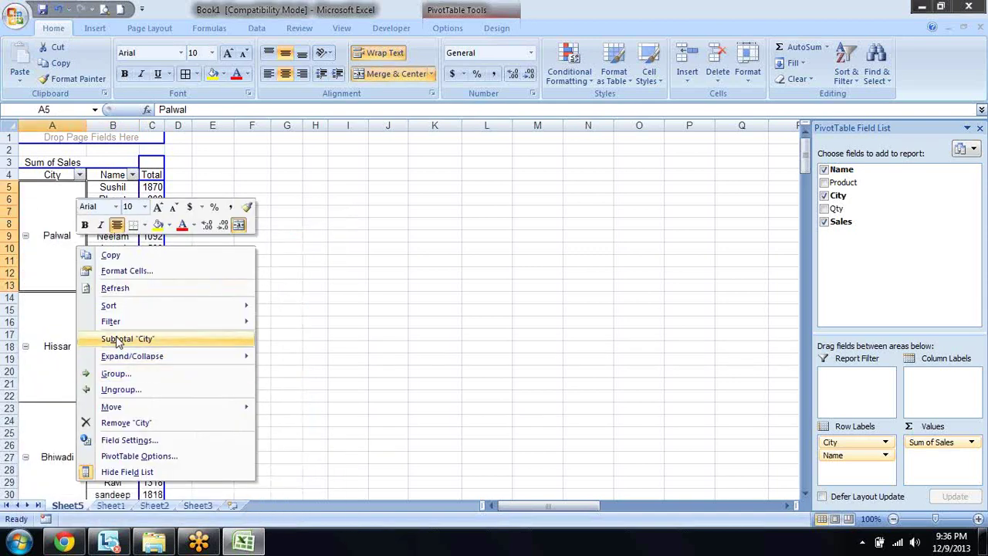
left_click(115, 338)
left_click(163, 298)
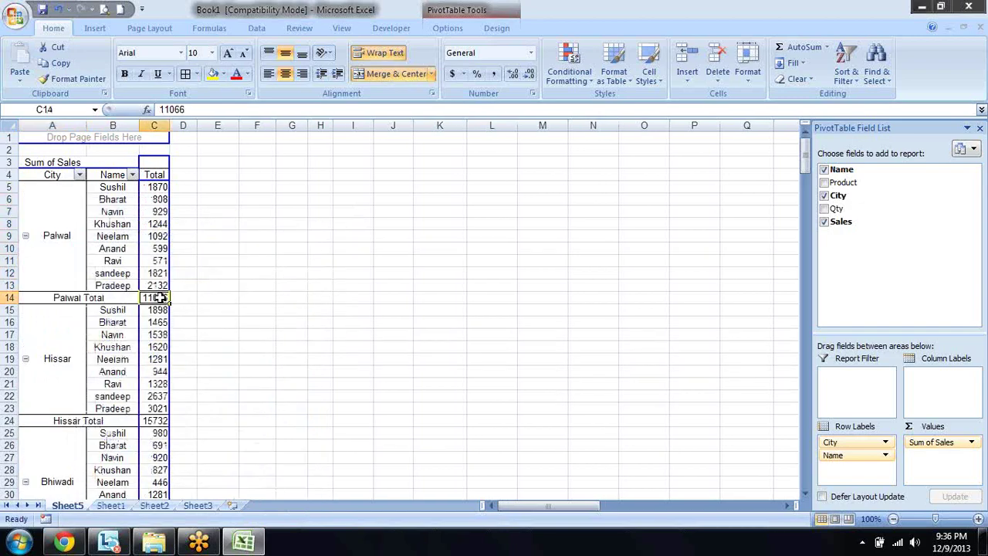
- Drill into Palwal Total 11066, then delete the generated Sheet8 detail sheet
double_click(163, 298)
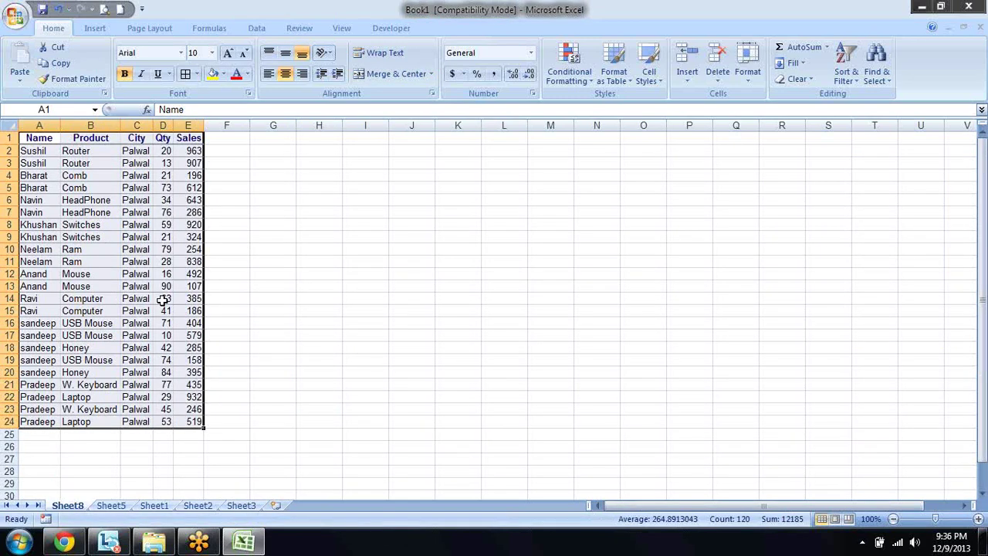
key("alt+e")
key("l")
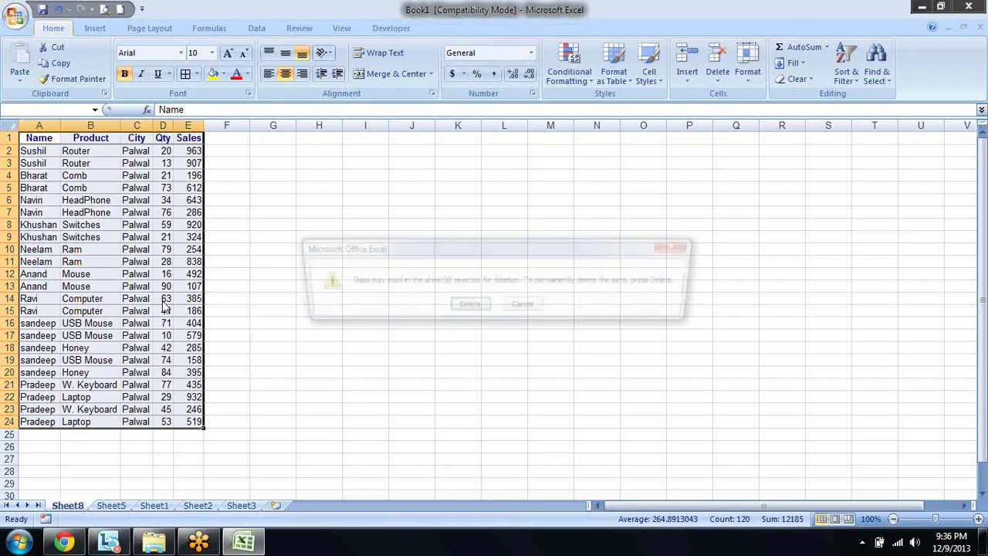
key("Return")
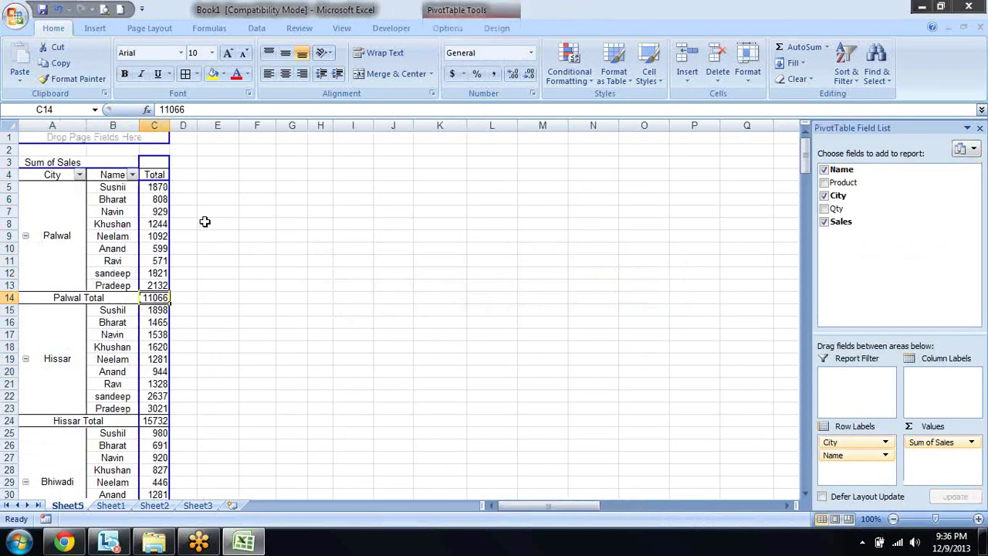
- Uncheck 'Enable show details' on the PivotTable Options Data tab, then verify Palwal Total won't drill down
left_click(205, 222)
left_click(156, 210)
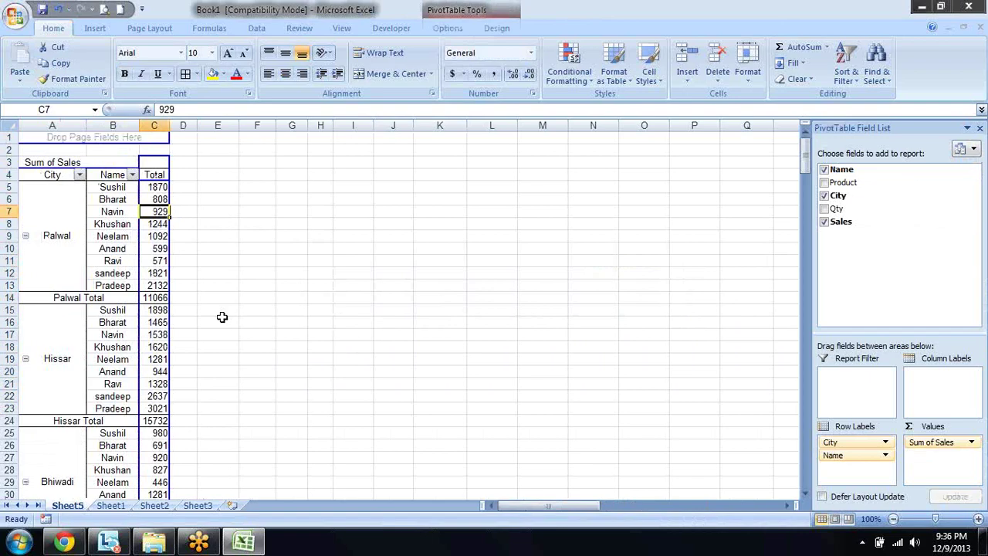
right_click(116, 222)
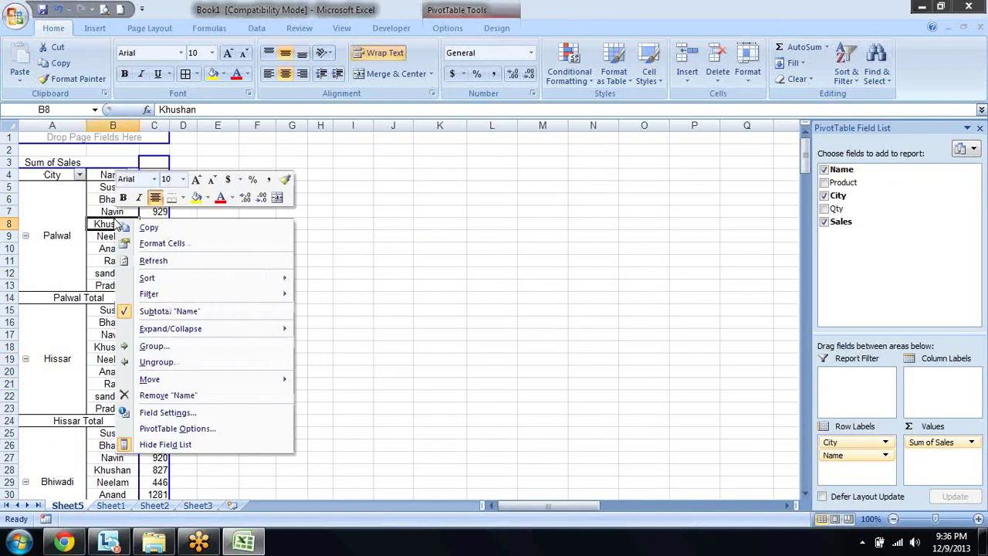
left_click(182, 428)
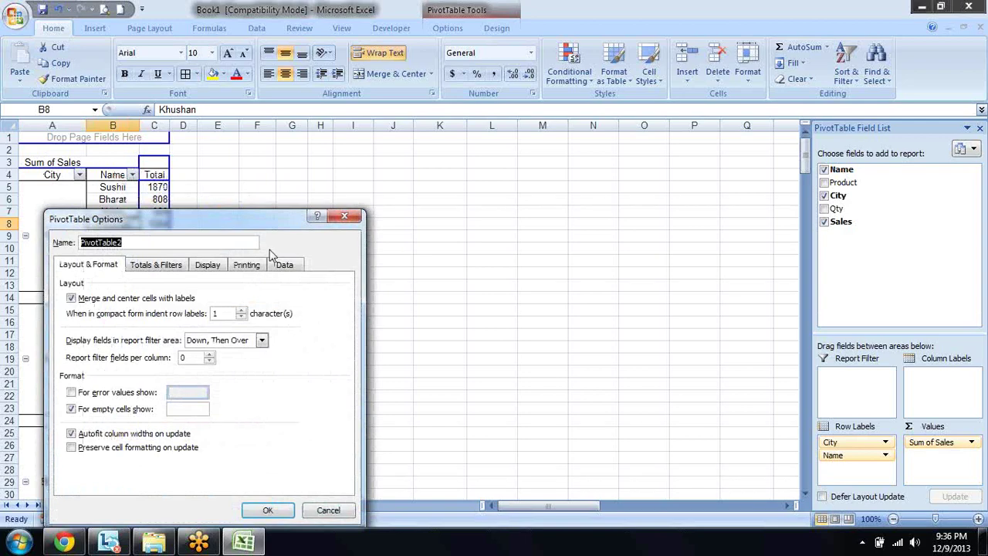
left_click_drag(265, 215, 432, 119)
left_click(452, 170)
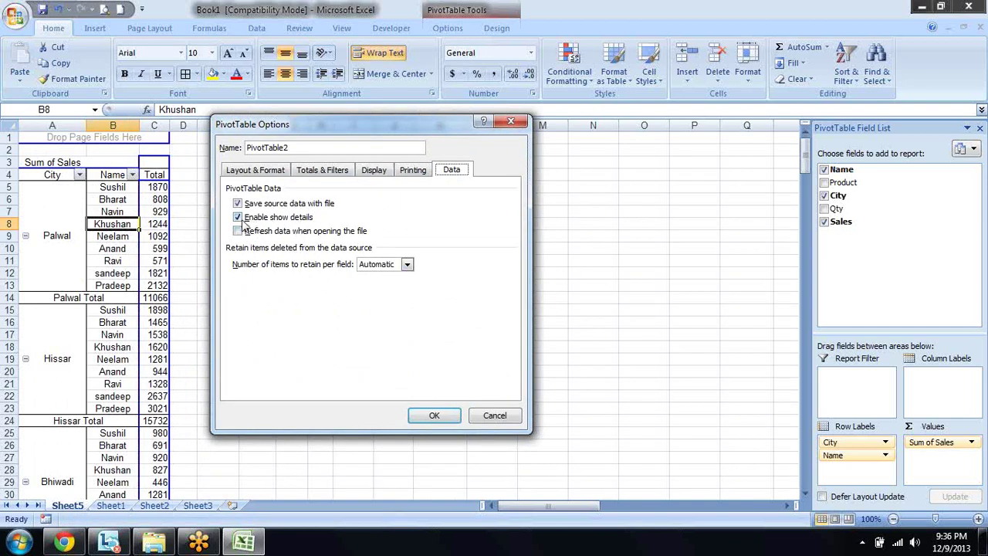
left_click(239, 218)
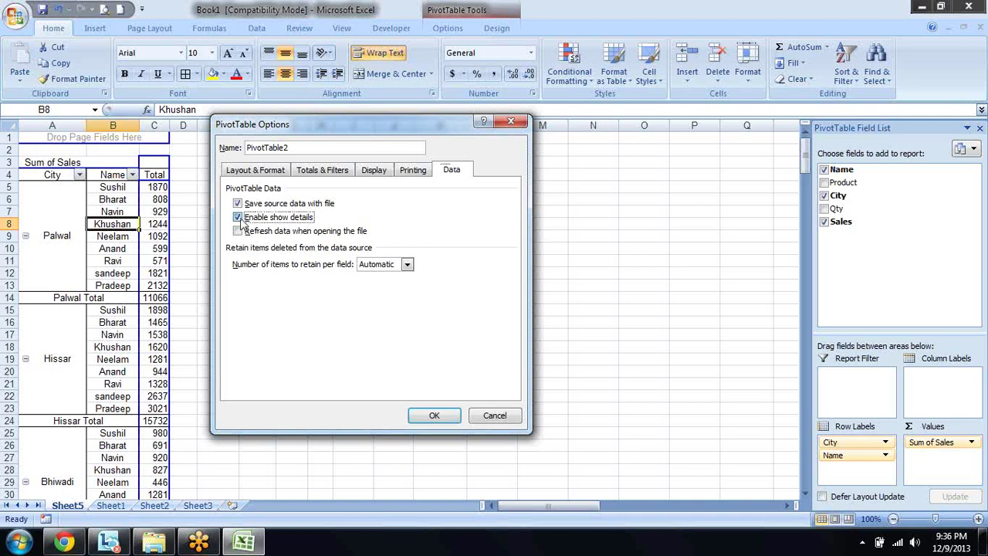
left_click(435, 417)
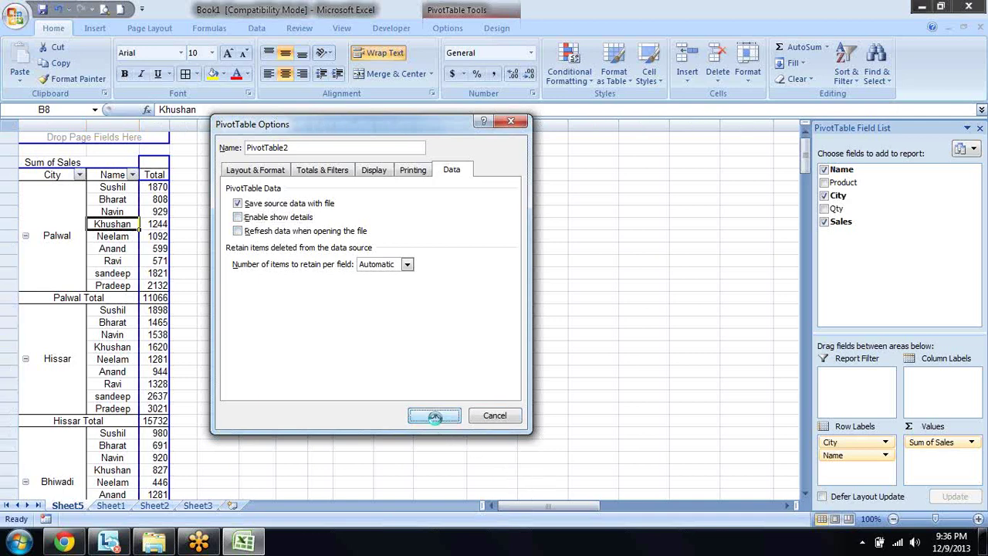
double_click(164, 299)
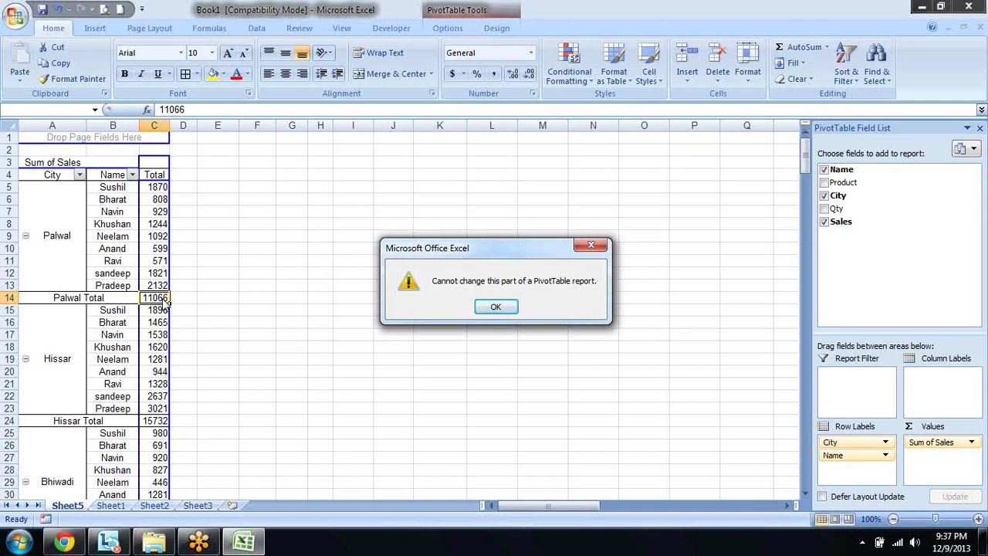
key("Return")
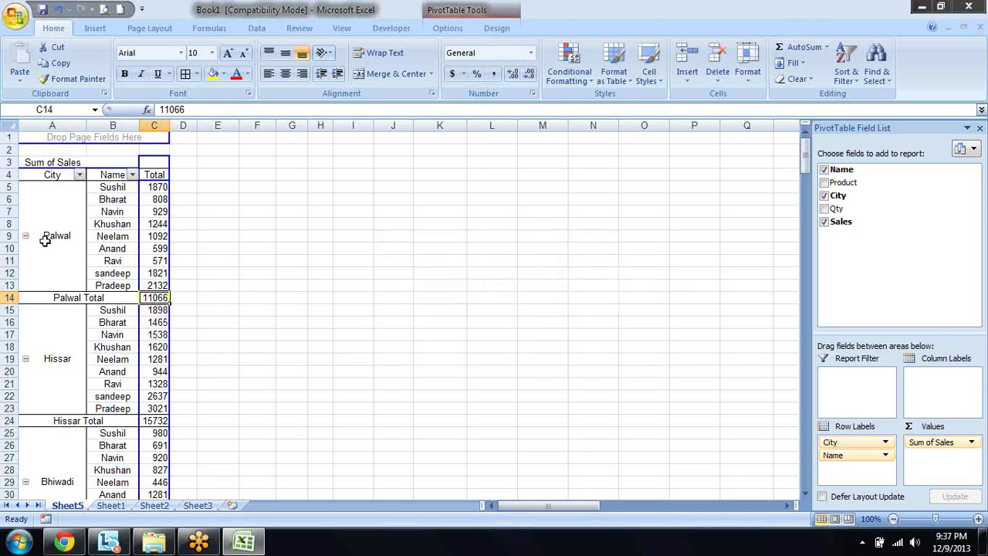
- Copy all the Sheet1 sales data into a new workbook, Book2
left_click(112, 507)
key("ctrl+shift+Right")
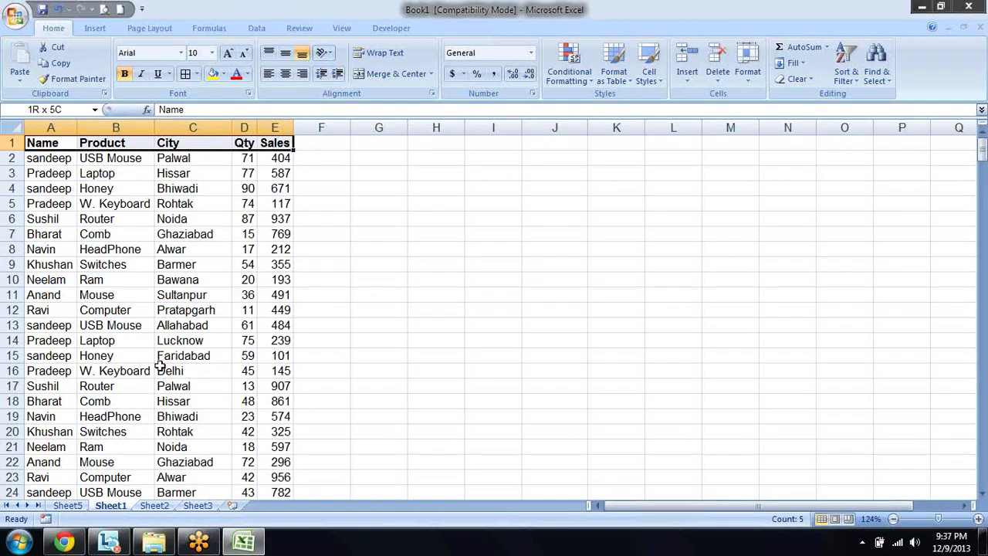
key("ctrl+shift+Down")
key("ctrl+c")
key("ctrl+n")
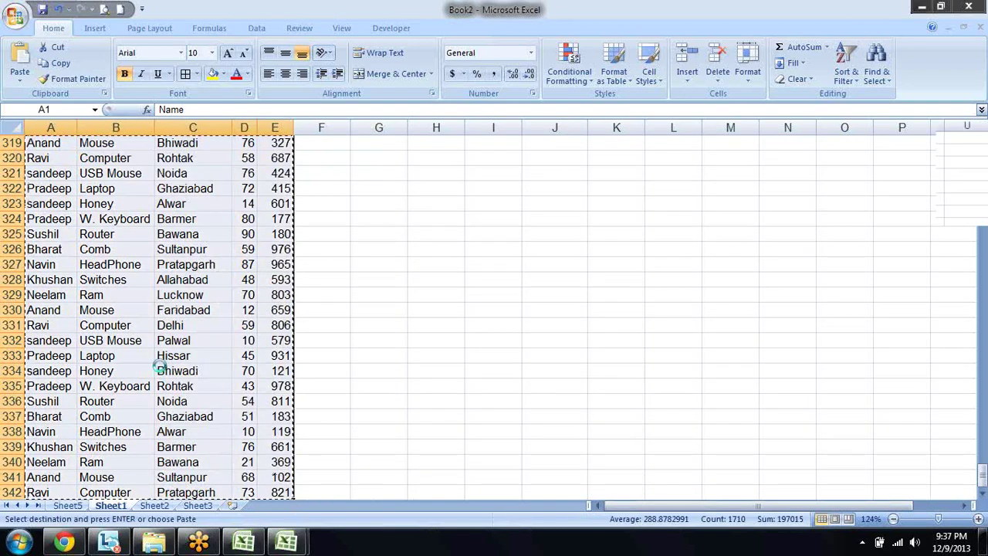
key("ctrl+v")
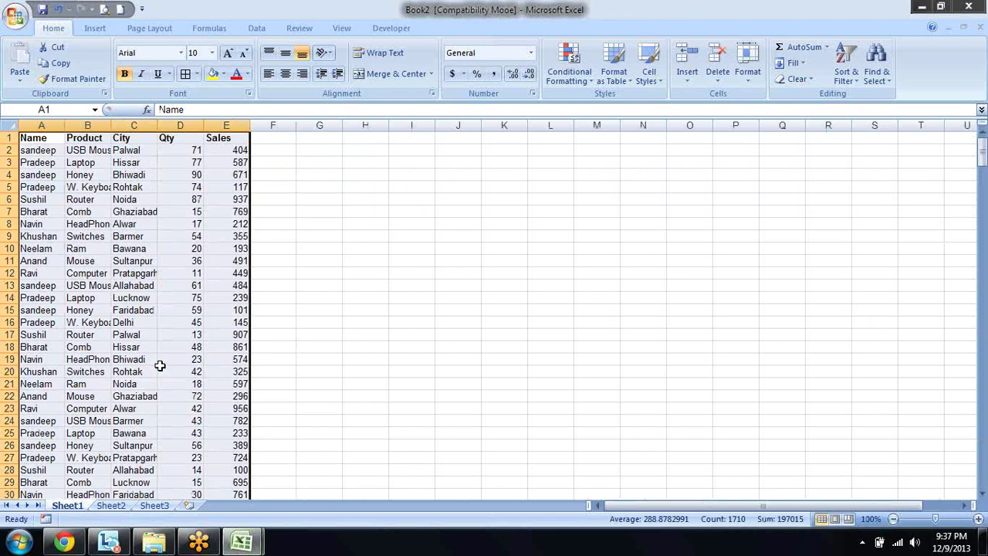
- Delete Sheet1 from Book1 and return to the Sheet5 pivot table
key("ctrl+Tab")
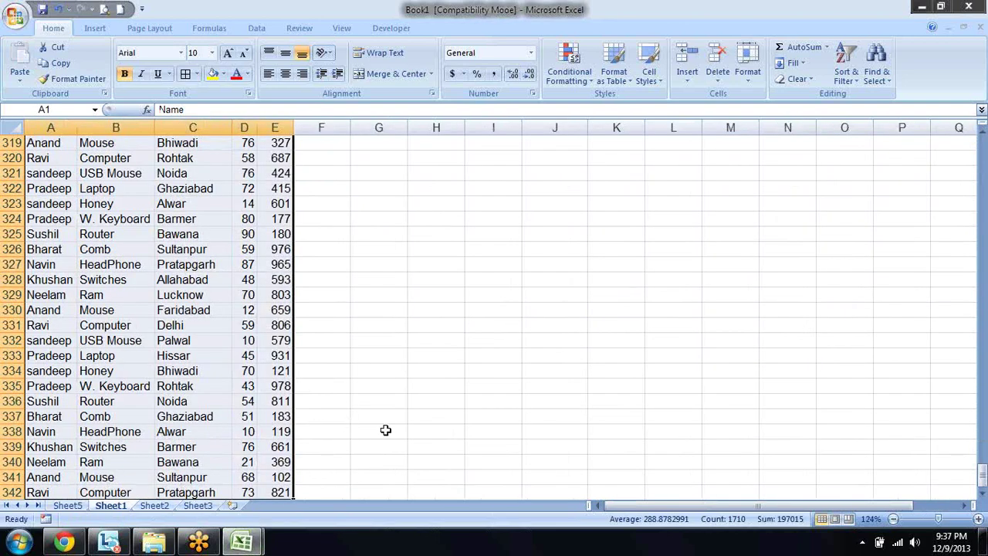
key("alt+e")
key("l")
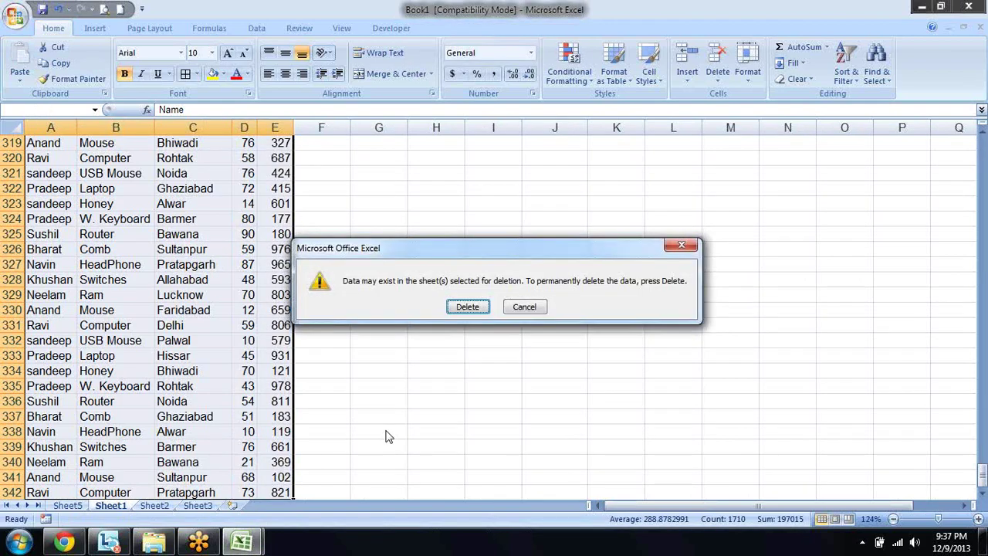
key("Return")
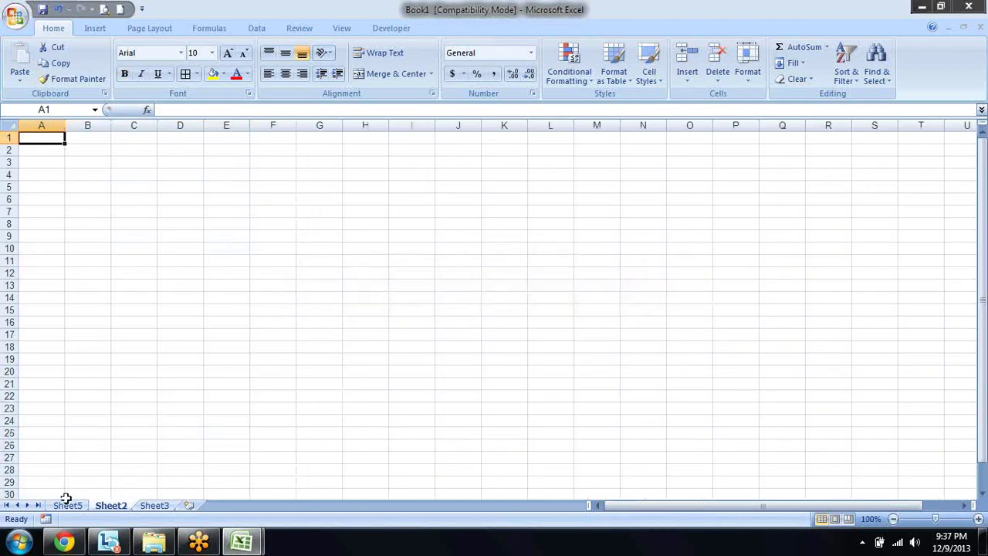
left_click(68, 506)
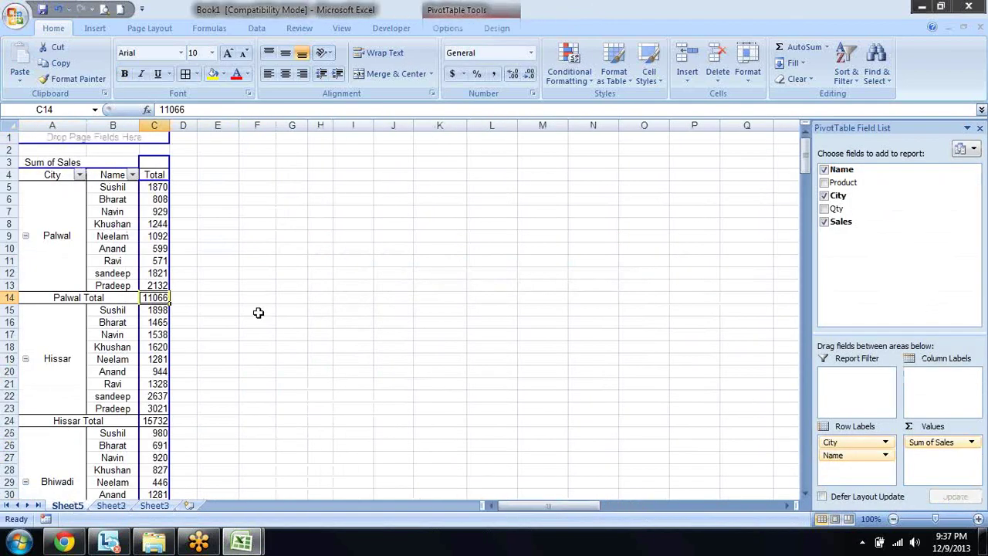
- Move Name to Column Labels and nest Product below City in Row Labels
left_click(826, 461)
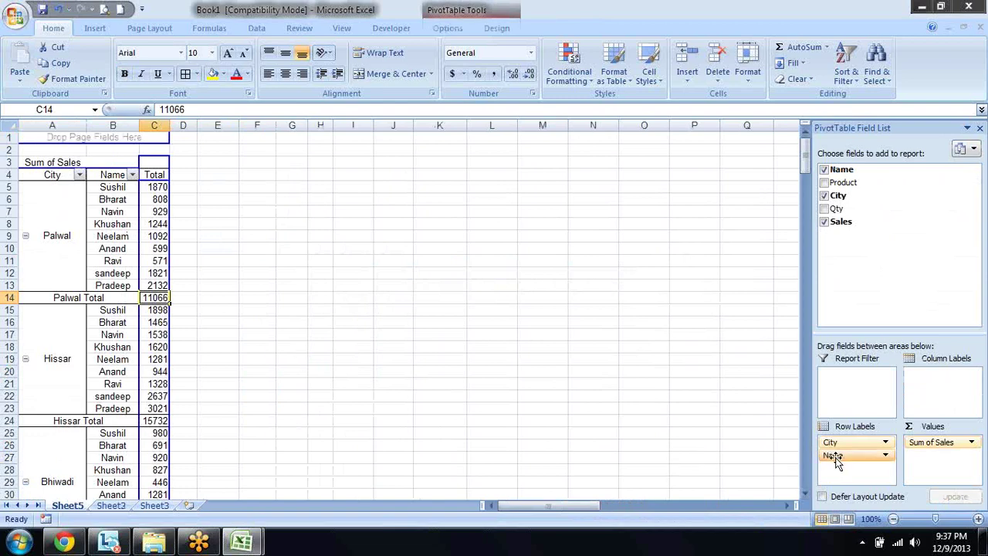
left_click_drag(937, 402, 938, 401)
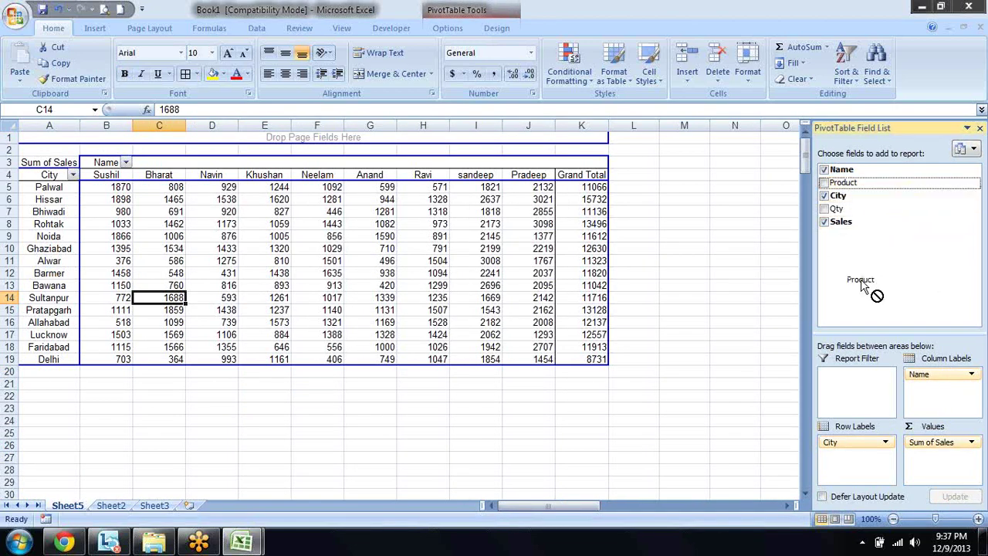
left_click_drag(846, 190, 873, 461)
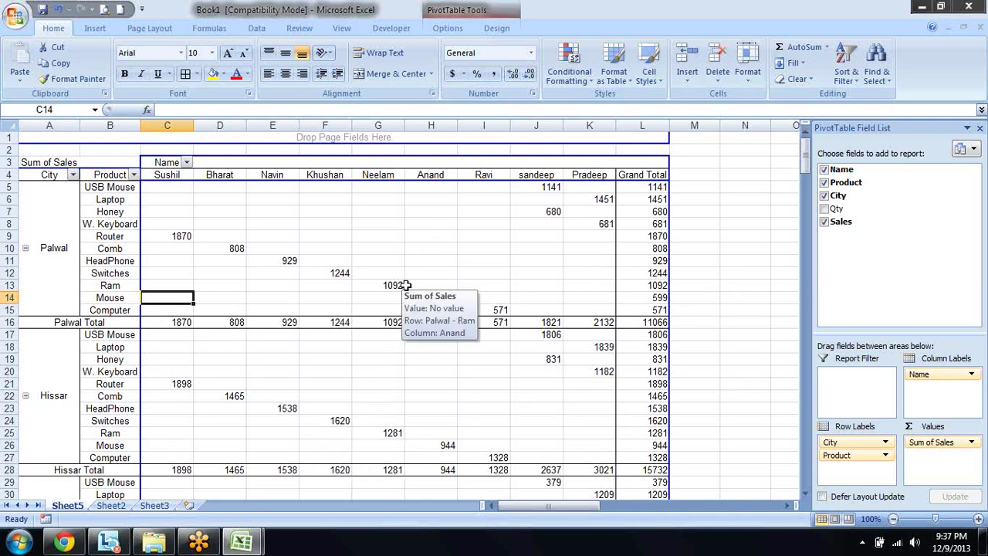
- Uncheck 'Save source data with file' on the PivotTable Options Data tab
mouse_move(323, 235)
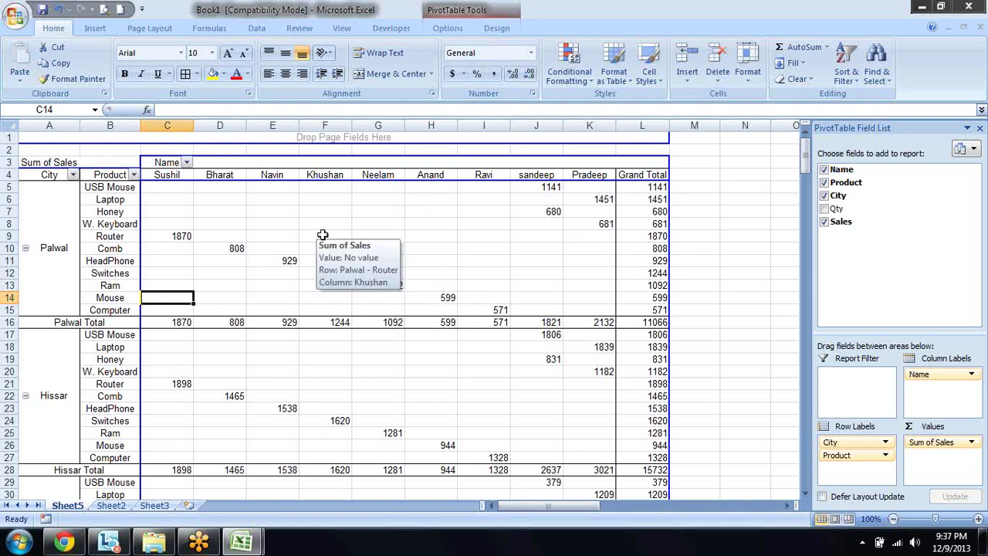
right_click(224, 264)
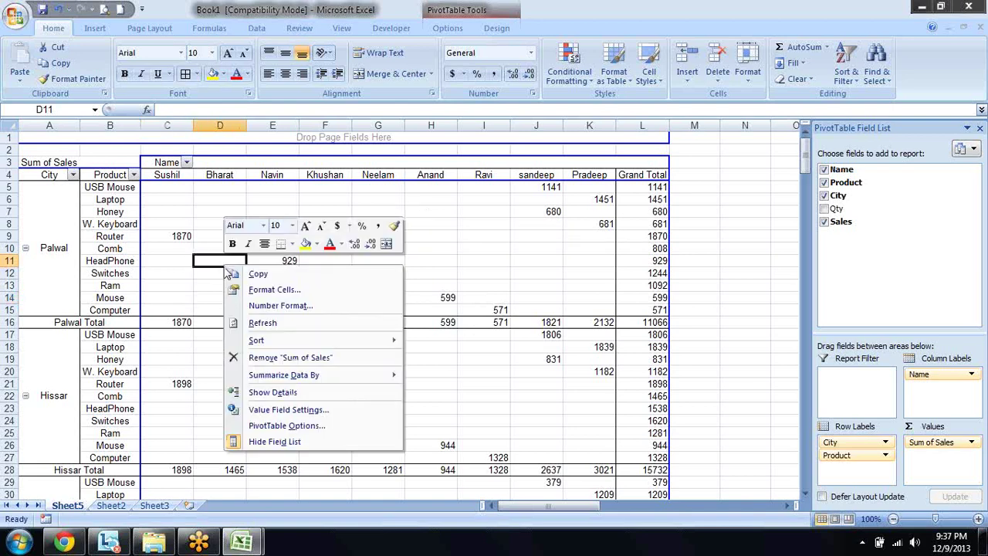
left_click(290, 425)
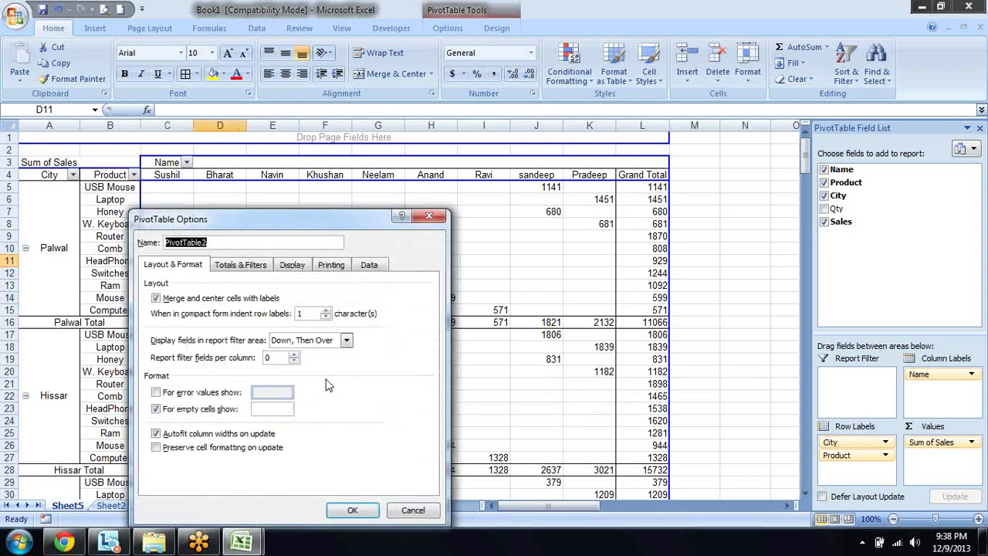
left_click(370, 265)
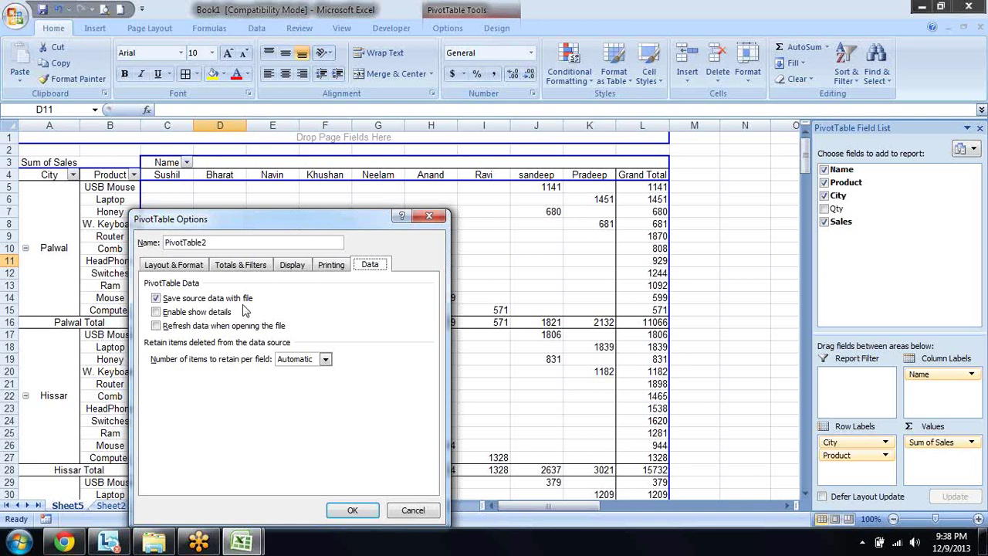
left_click(220, 300)
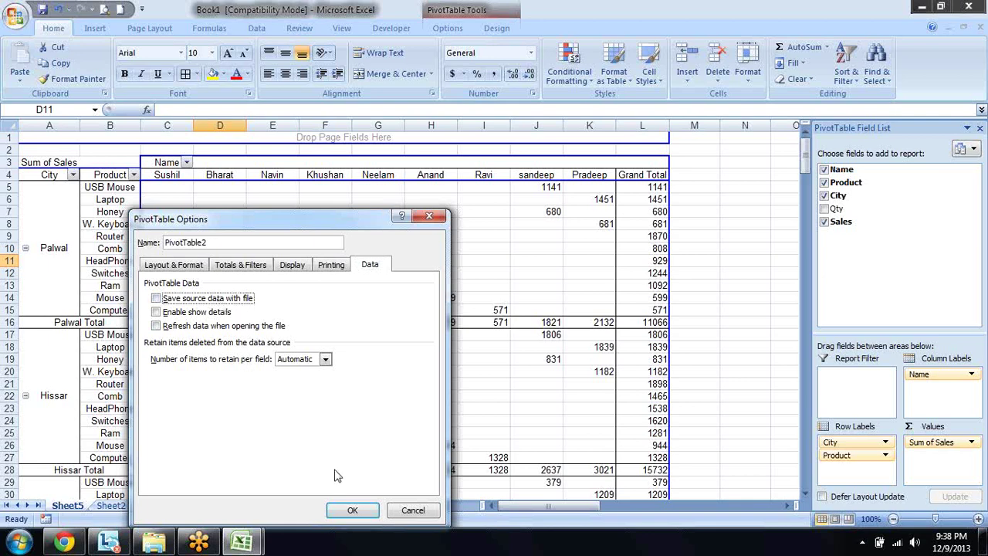
left_click(353, 511)
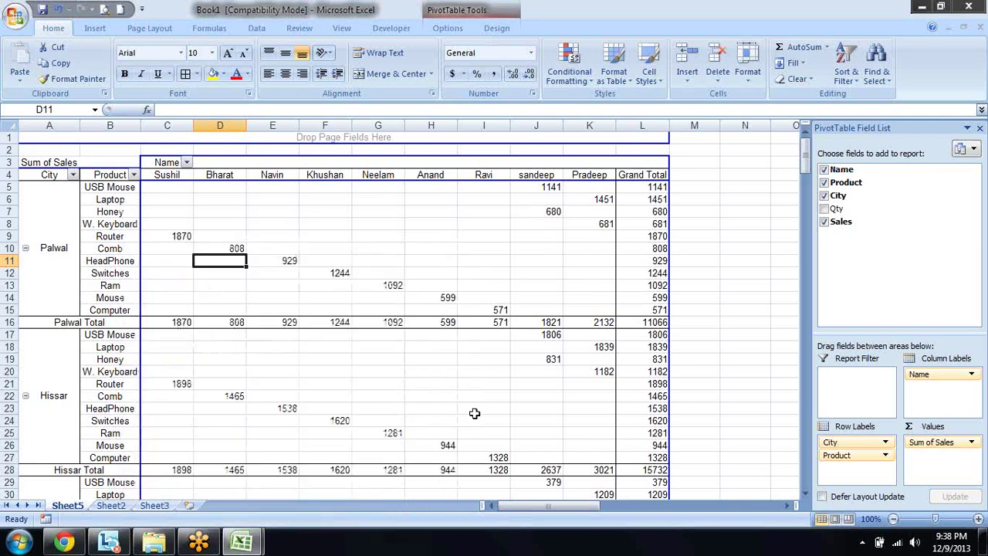
mouse_move(938, 375)
left_mouse_down()
mouse_move(888, 455)
mouse_move(864, 469)
mouse_move(935, 390)
left_mouse_up()
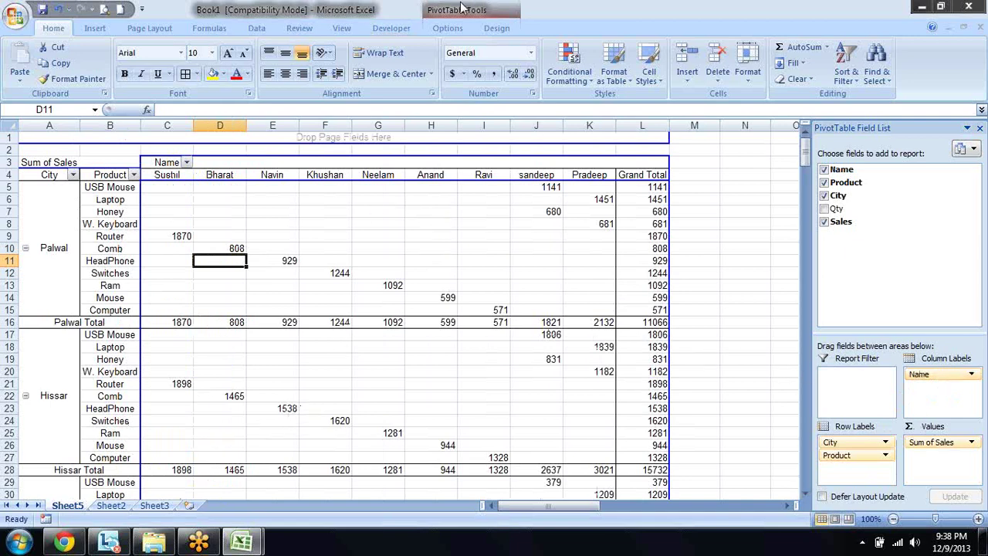
left_click(448, 28)
left_click(406, 63)
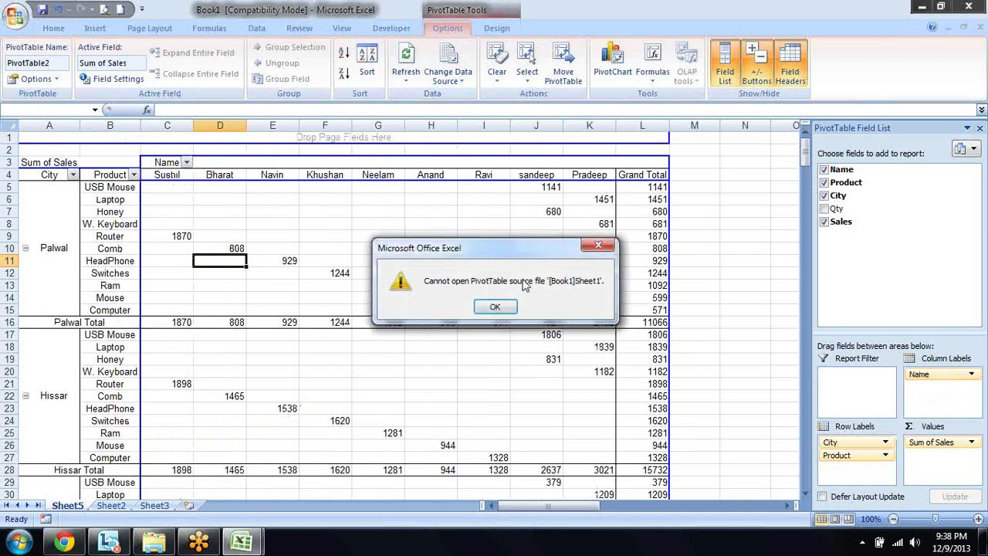
left_click(491, 309)
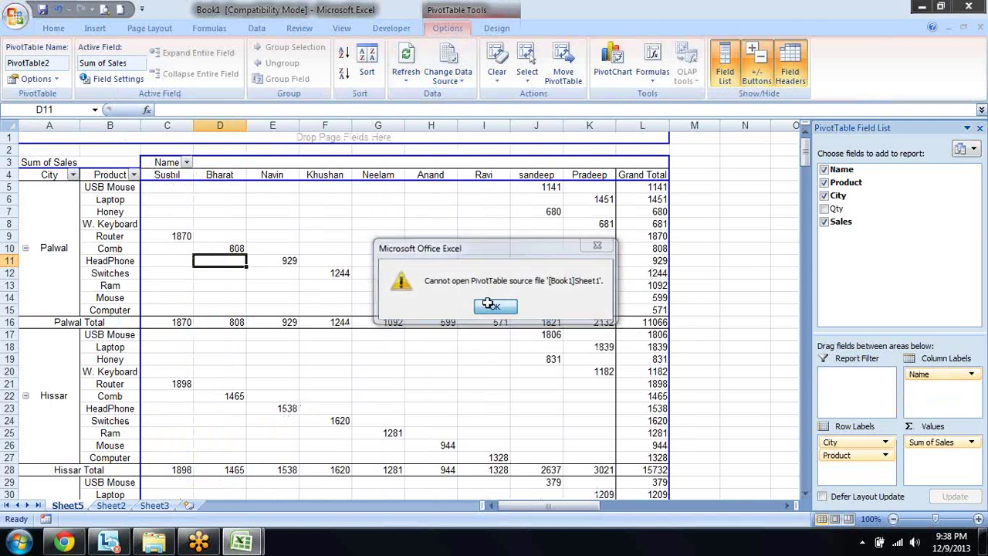
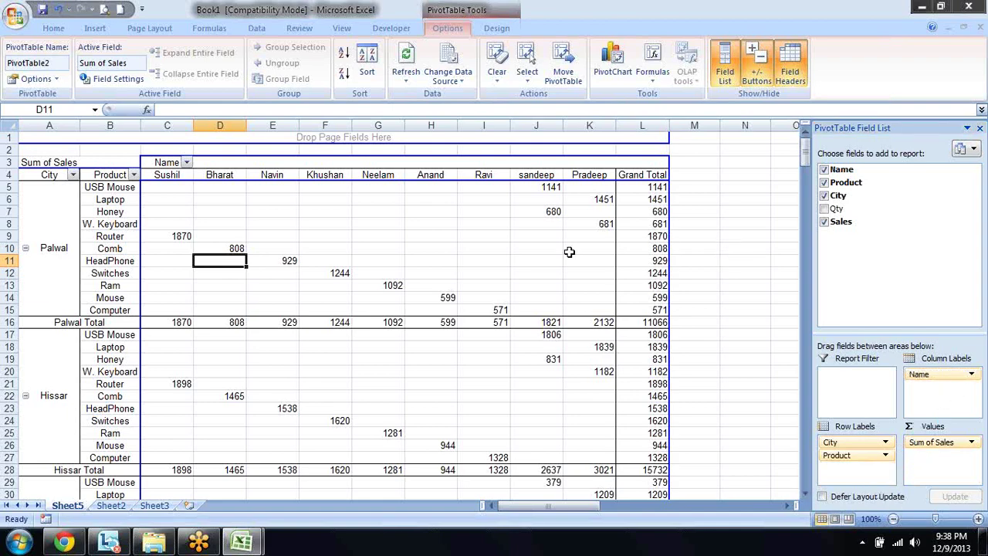
- Turn on Enable show details in PivotTable Options, then list the Palwal Total's underlying records on a new sheet
right_click(463, 245)
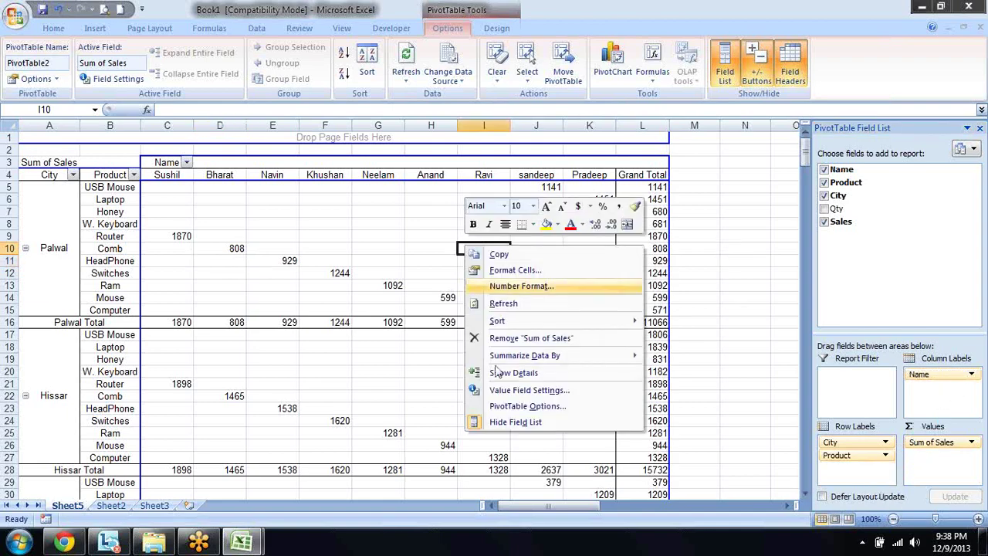
left_click(525, 405)
left_click(603, 266)
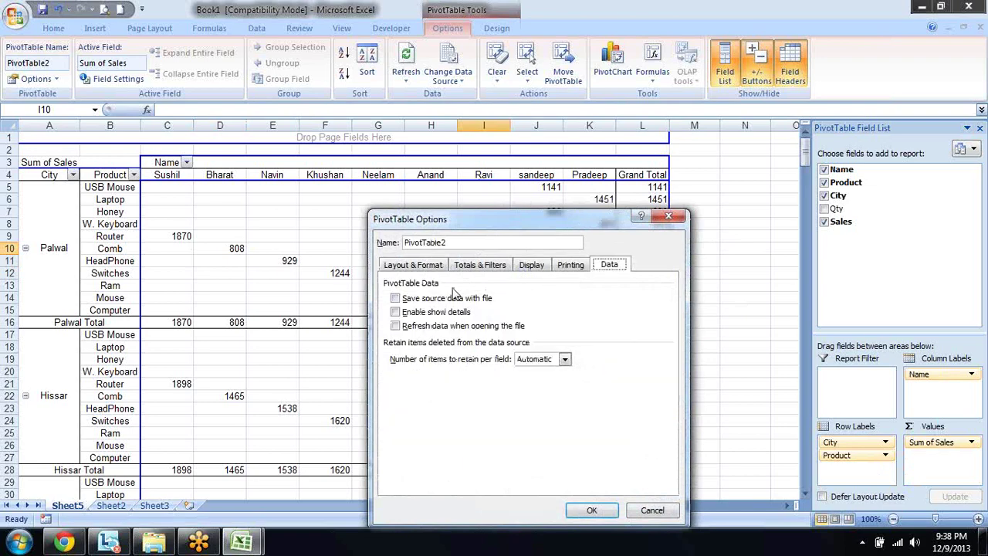
left_click(437, 313)
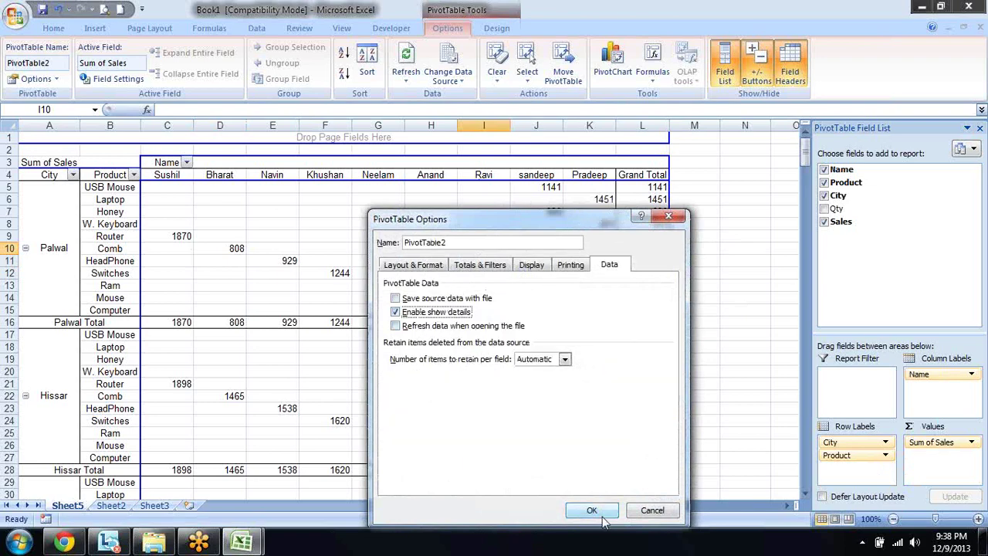
left_click(593, 510)
double_click(655, 322)
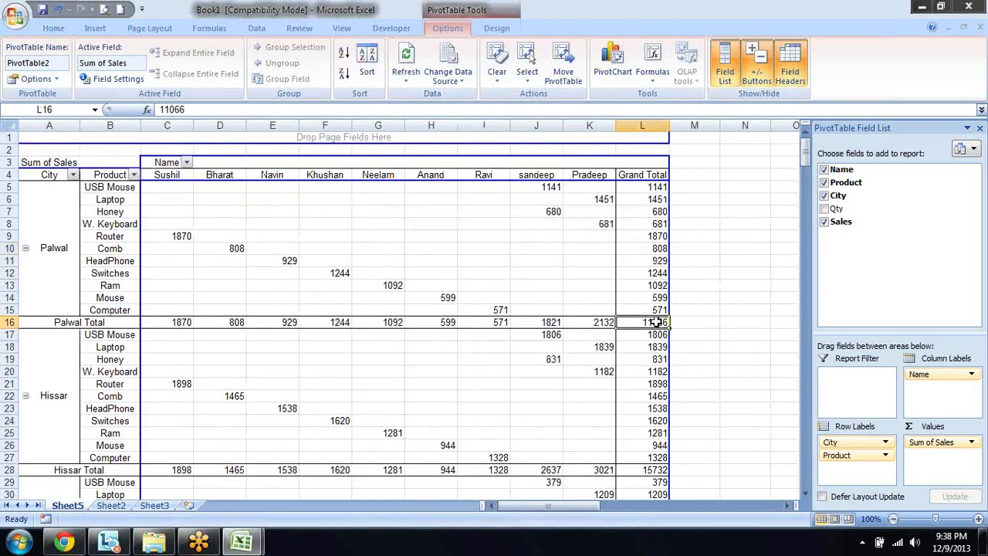
- Delete the drill-down sheet with Alt+E, L
key("alt+e")
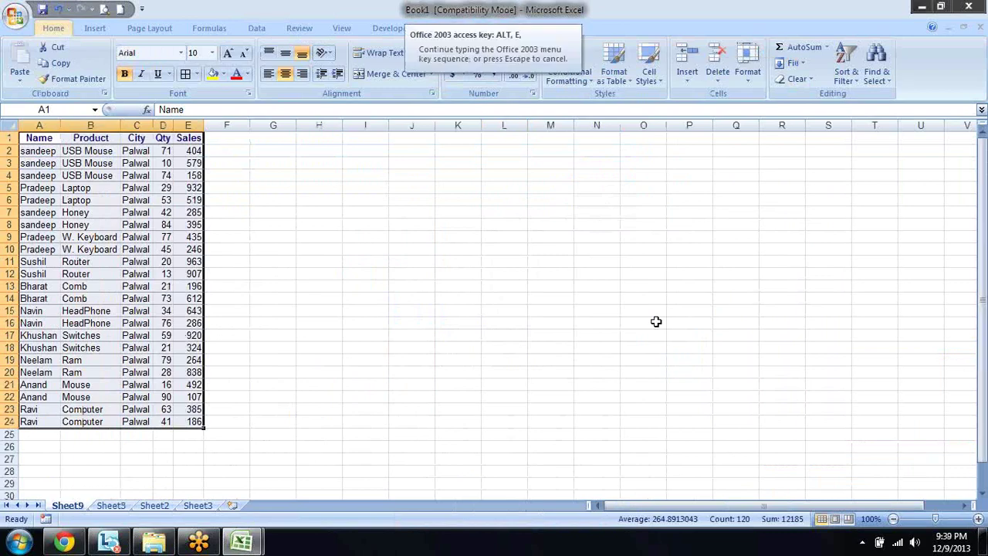
key("l")
key("Return")
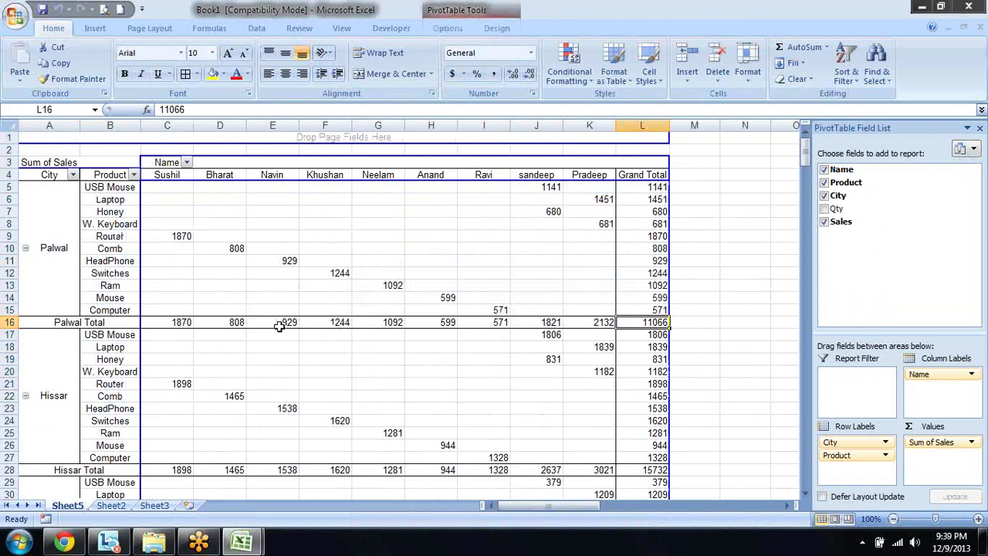
- Copy the sales data from the Book2 workbook
mouse_move(280, 326)
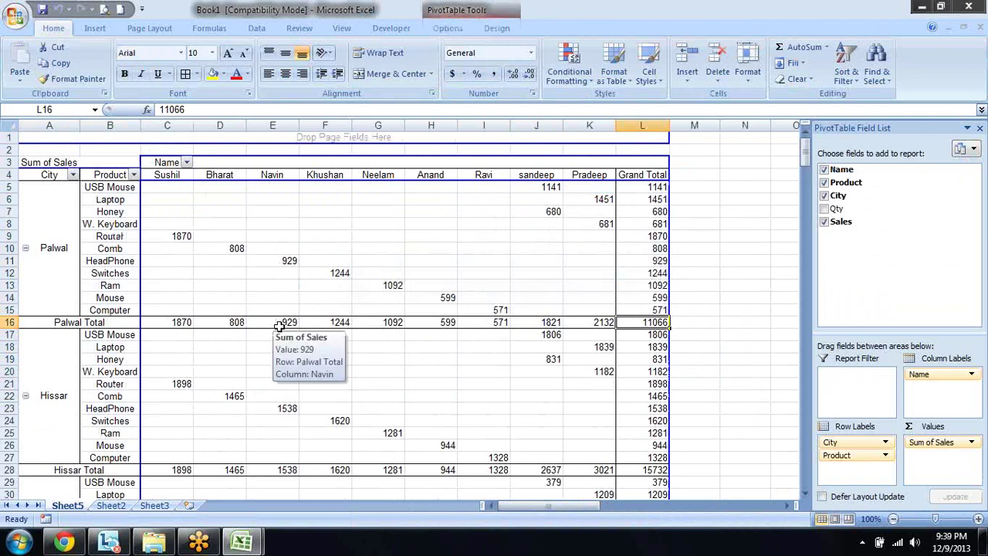
mouse_move(242, 540)
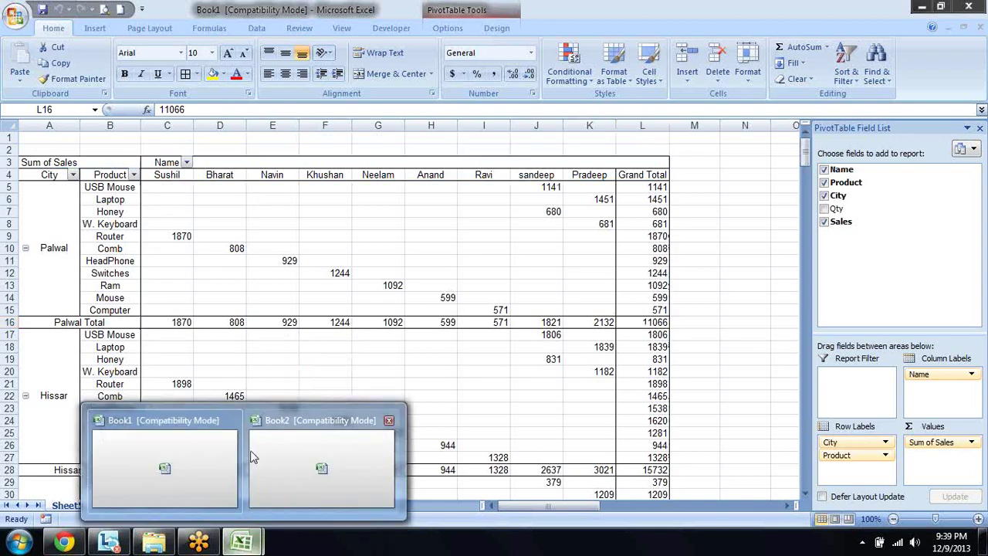
left_click(284, 466)
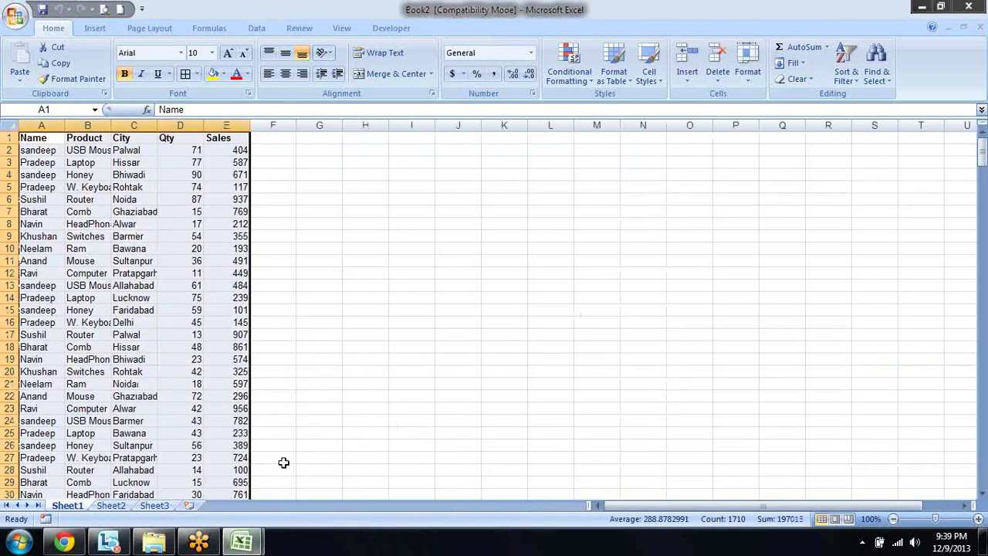
key("ctrl+c")
- Rename Book1's Sheet2 to Sheet1 and paste the sales data at A1
key("ctrl+Tab")
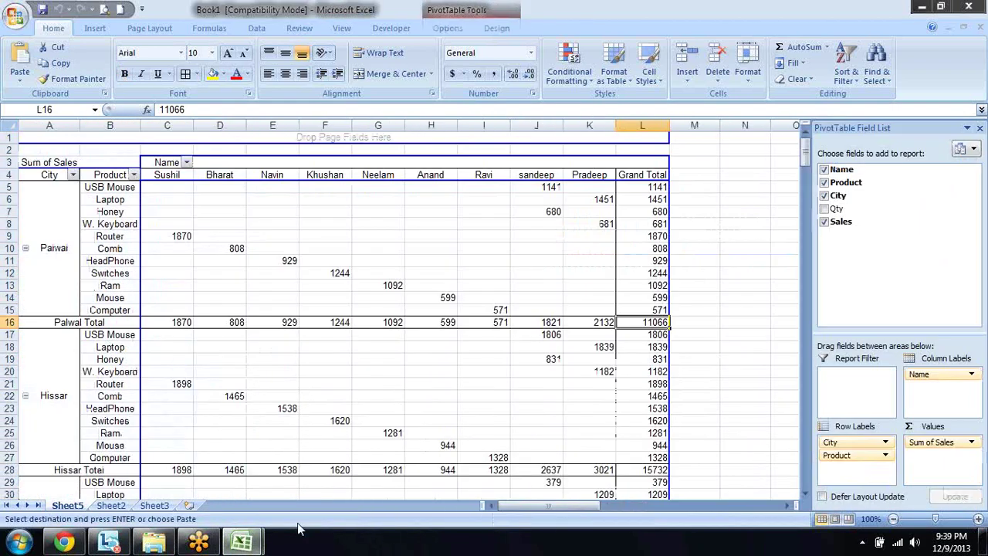
left_click(110, 506)
double_click(112, 506)
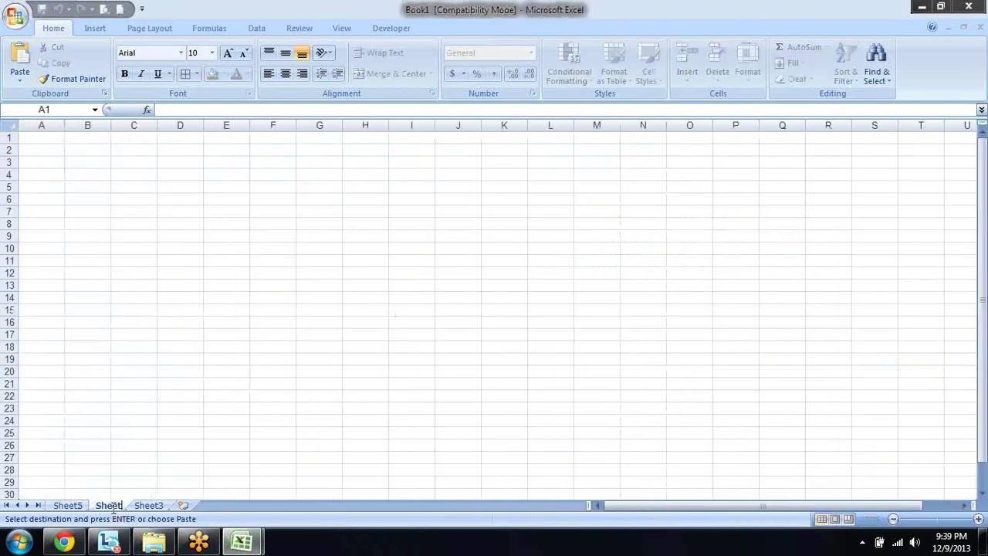
type("1")
left_click(47, 137)
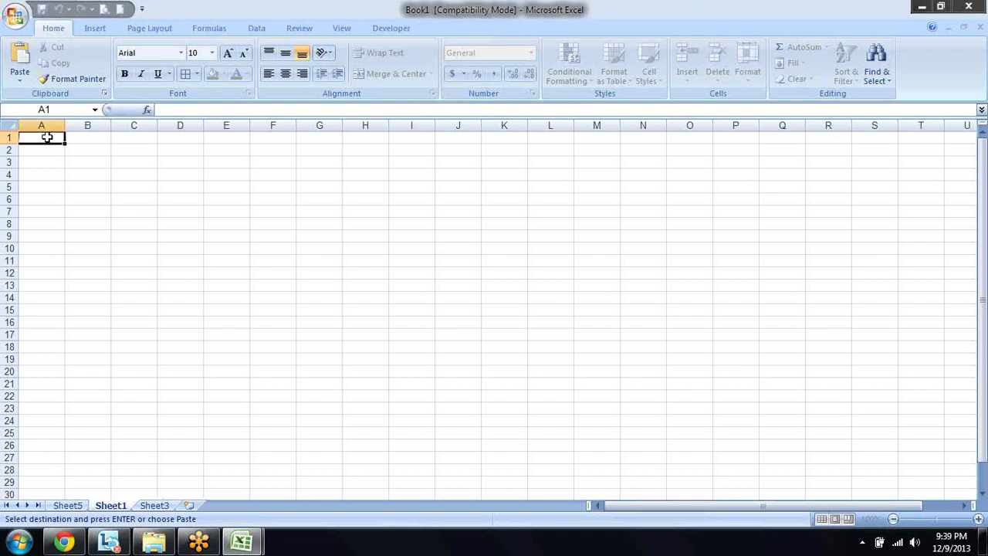
key("Return")
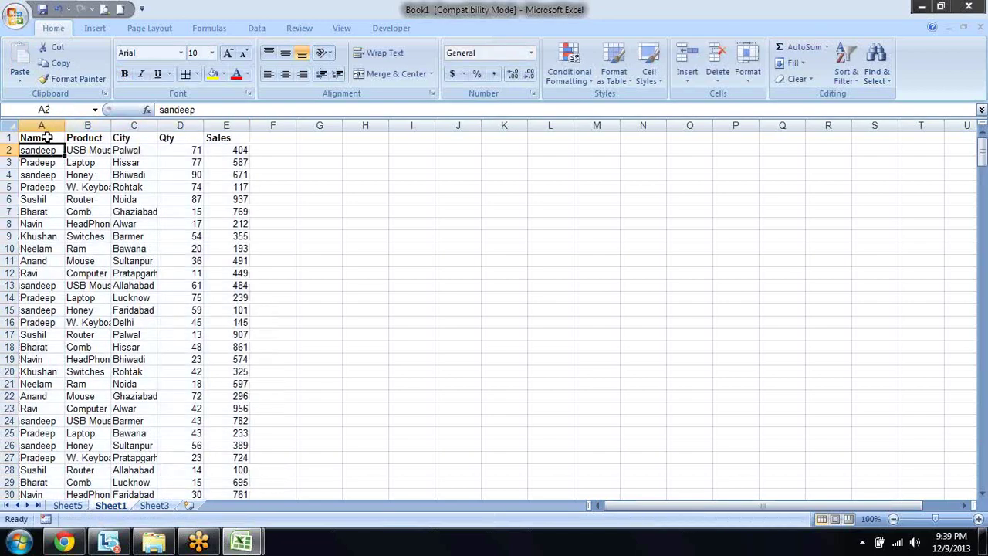
- Return to the pivot table on Sheet5 and select a cell inside it
left_click(68, 506)
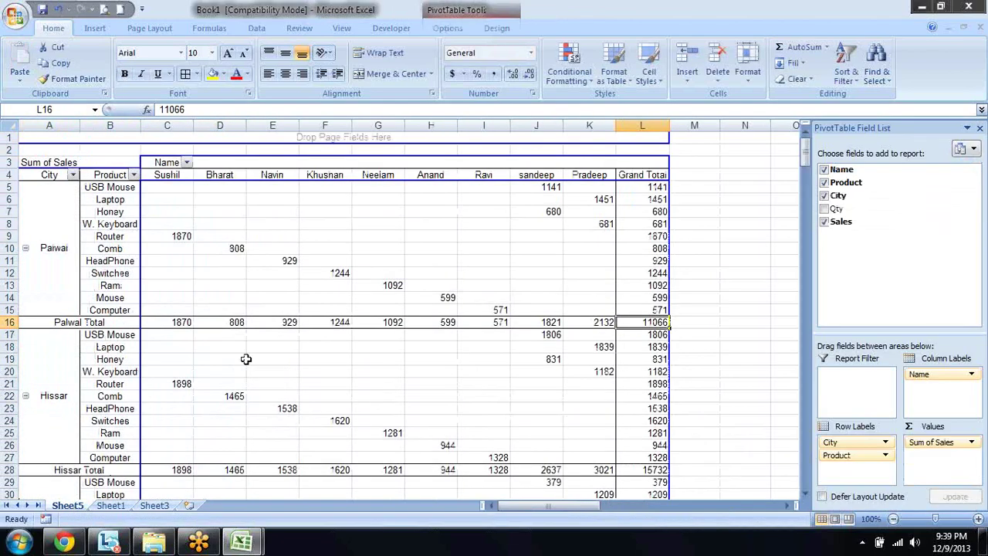
left_click(394, 250)
mouse_move(420, 267)
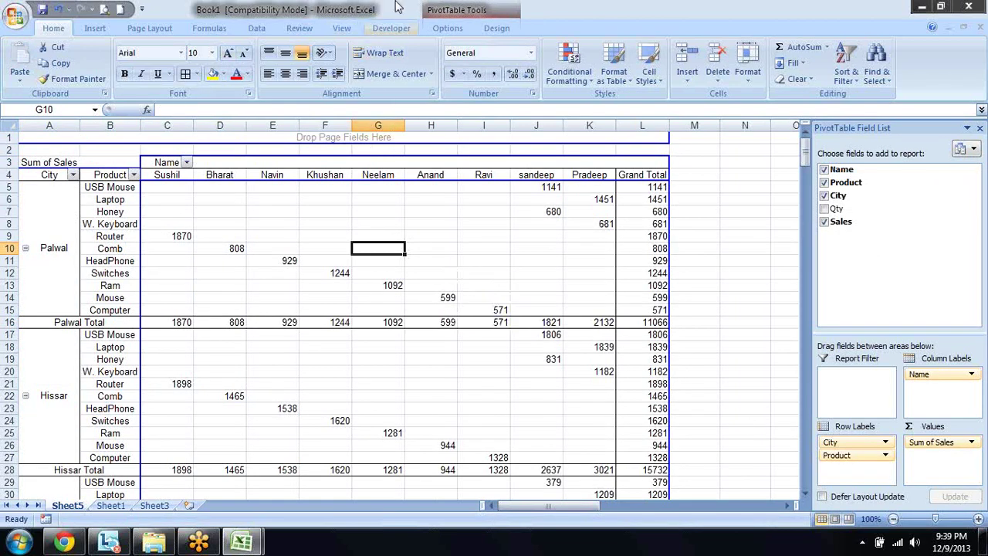
- Check Save source data with file on the Data tab of PivotTable Options
left_click(445, 27)
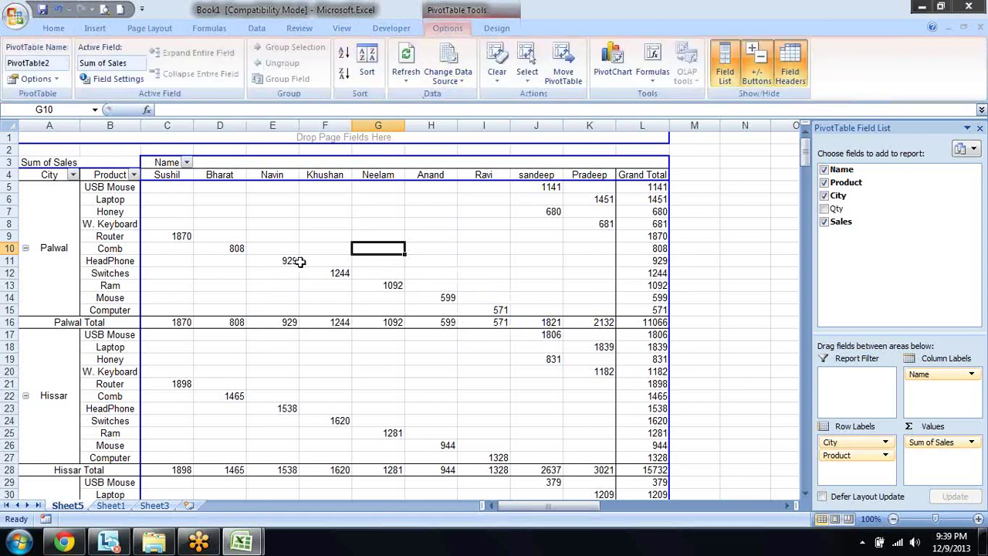
right_click(381, 211)
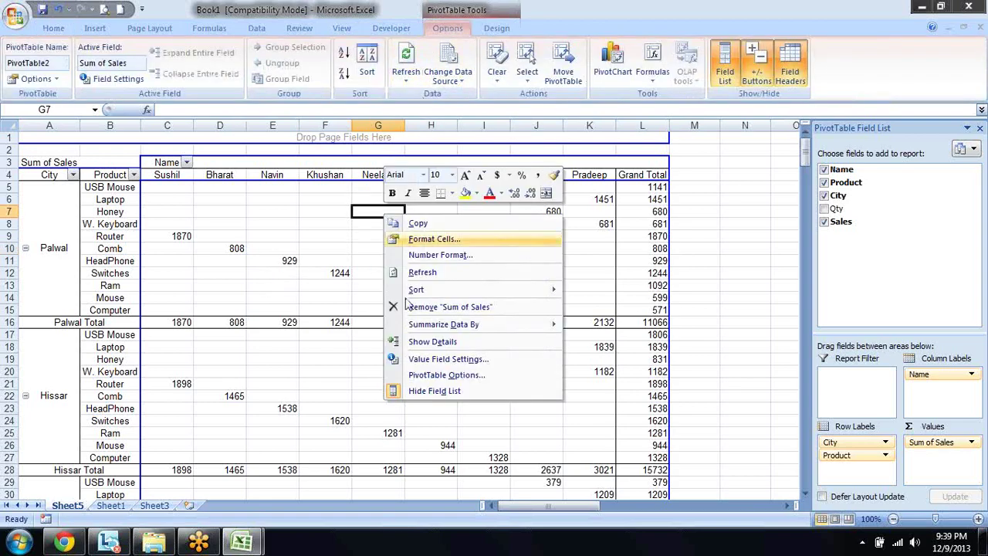
left_click(460, 376)
left_click(539, 262)
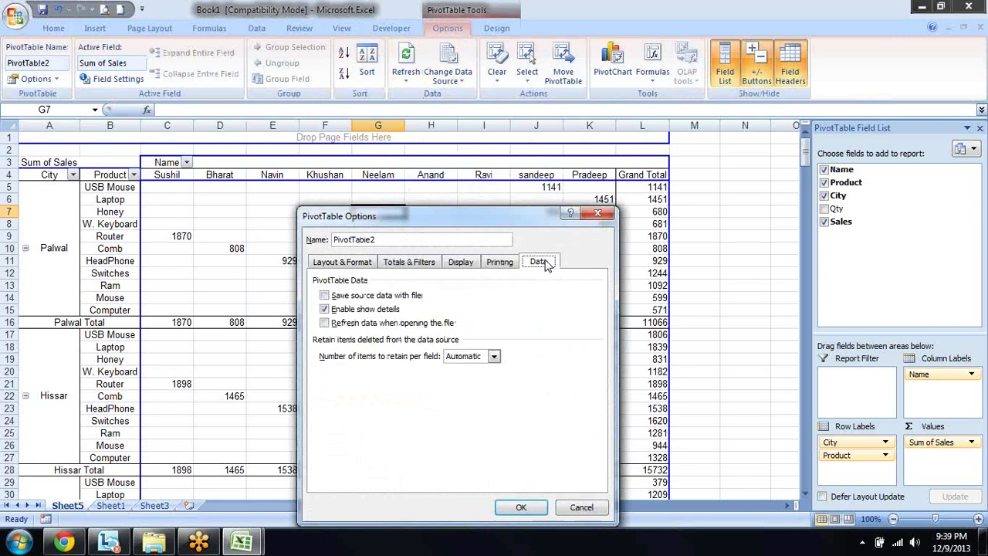
left_click(378, 297)
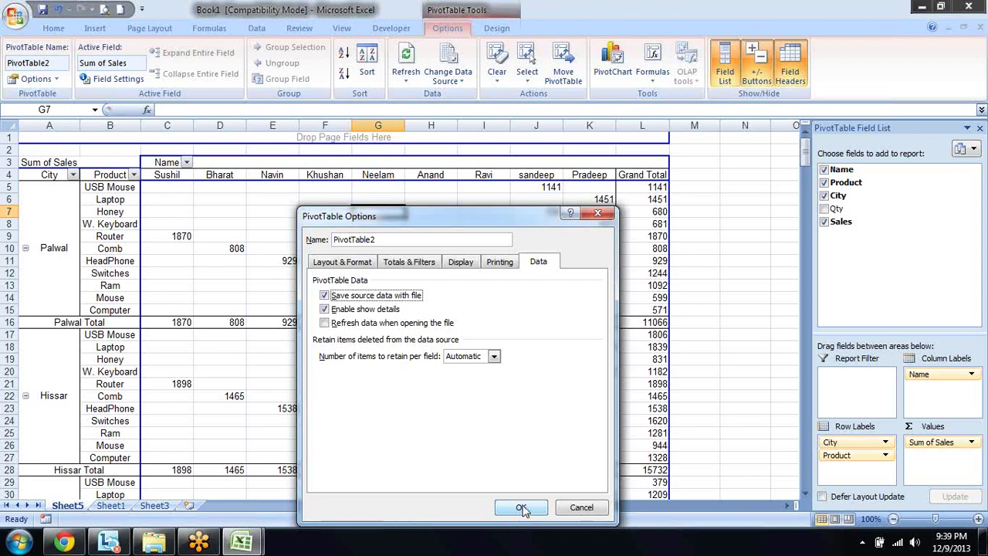
left_click(521, 508)
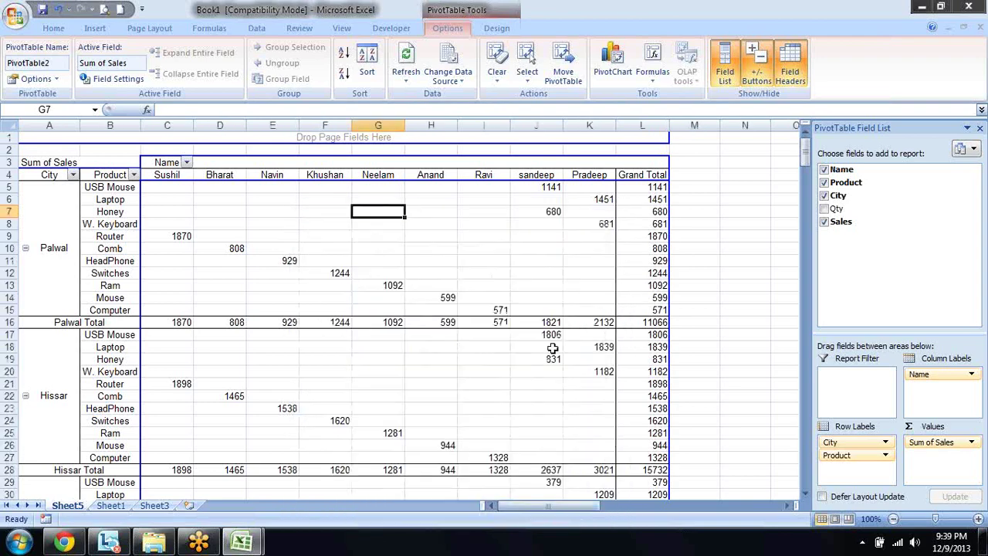
mouse_move(538, 286)
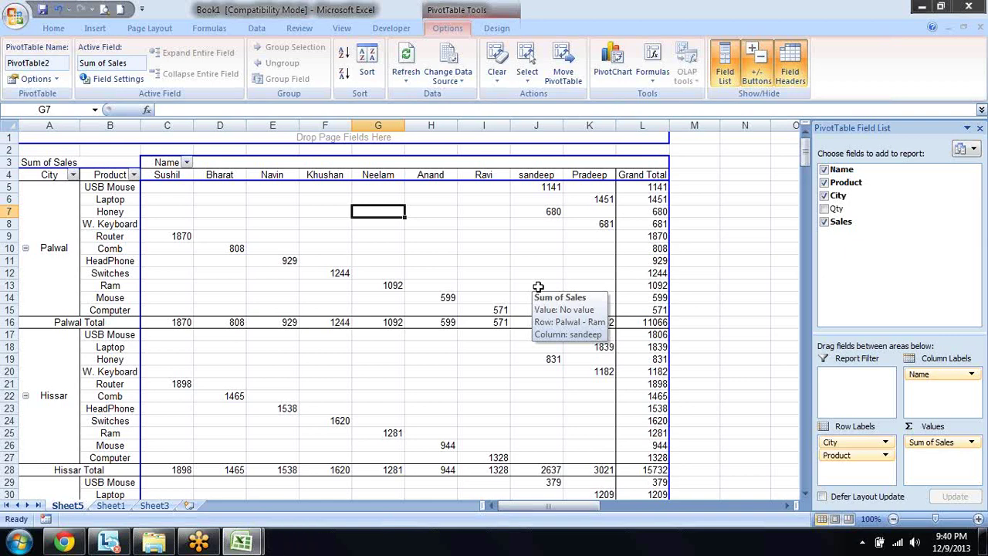
key("Left")
key("Left")
key("Left")
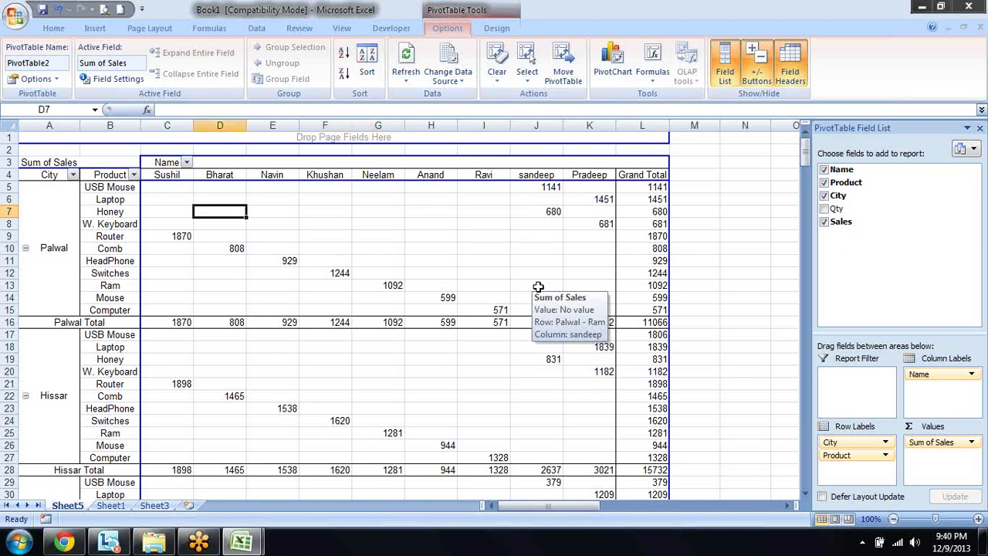
- Copy the pivot sheet into a new workbook, Book3
key("alt+e")
key("m")
key("alt+c")
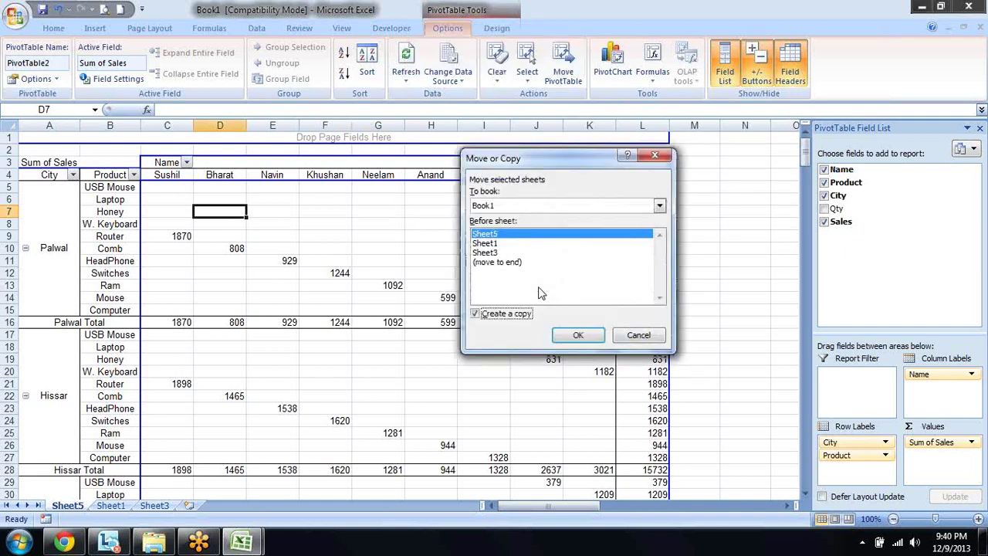
left_click(584, 207)
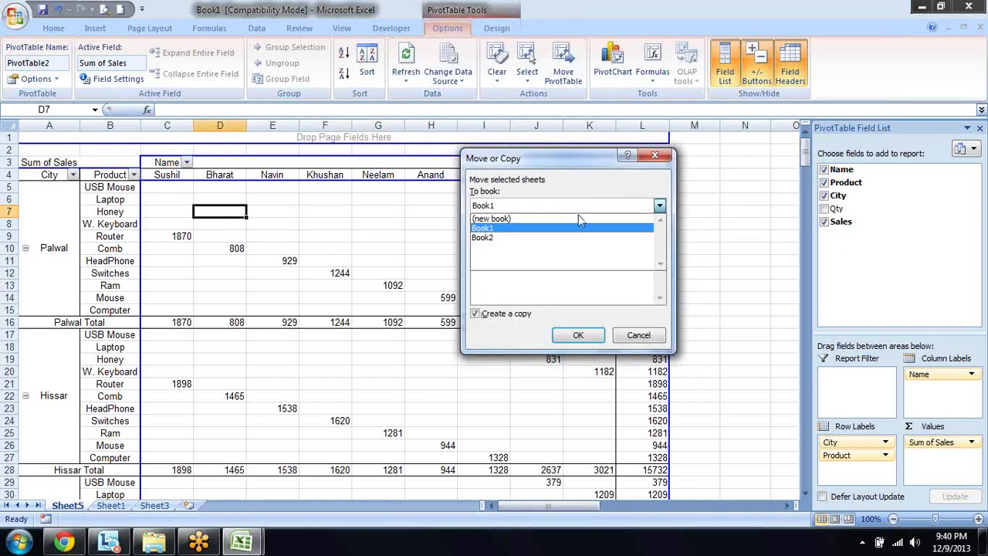
left_click(579, 218)
left_click(582, 335)
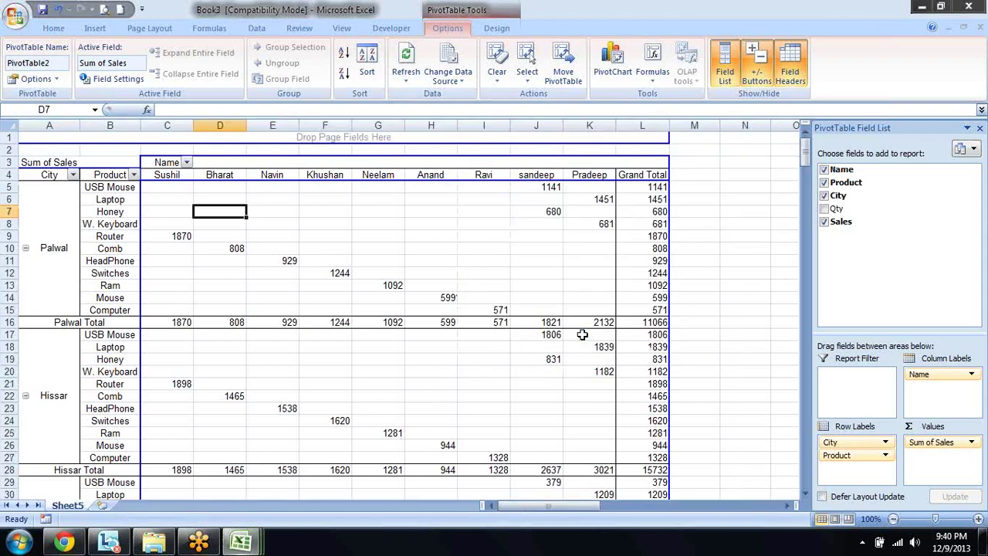
mouse_move(561, 324)
- Close the Book3 copy without saving
left_click(941, 7)
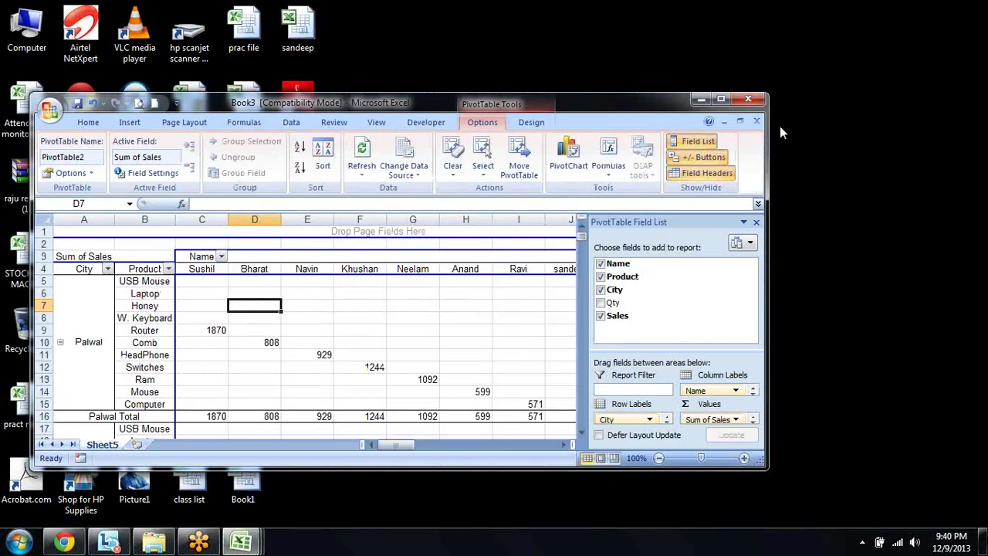
left_click(757, 122)
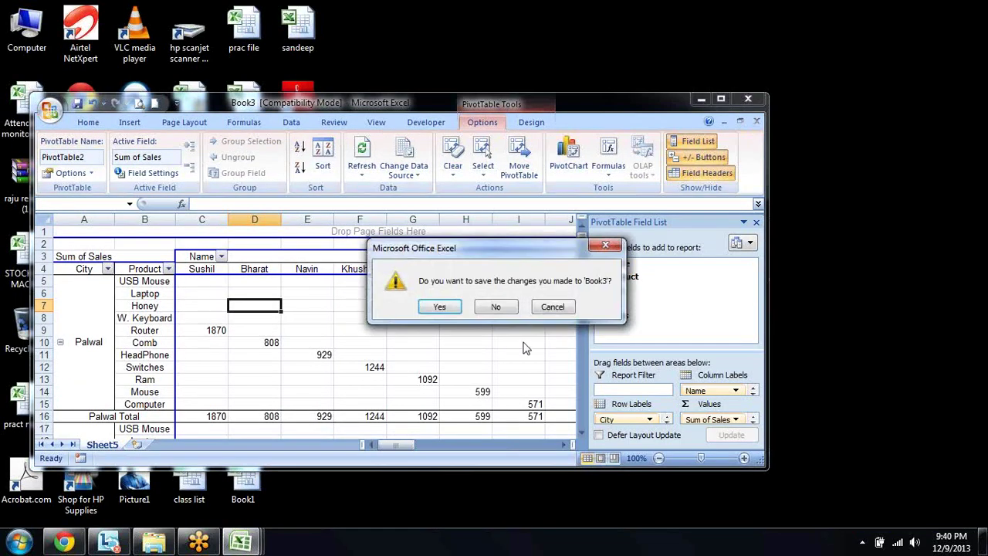
left_click(504, 309)
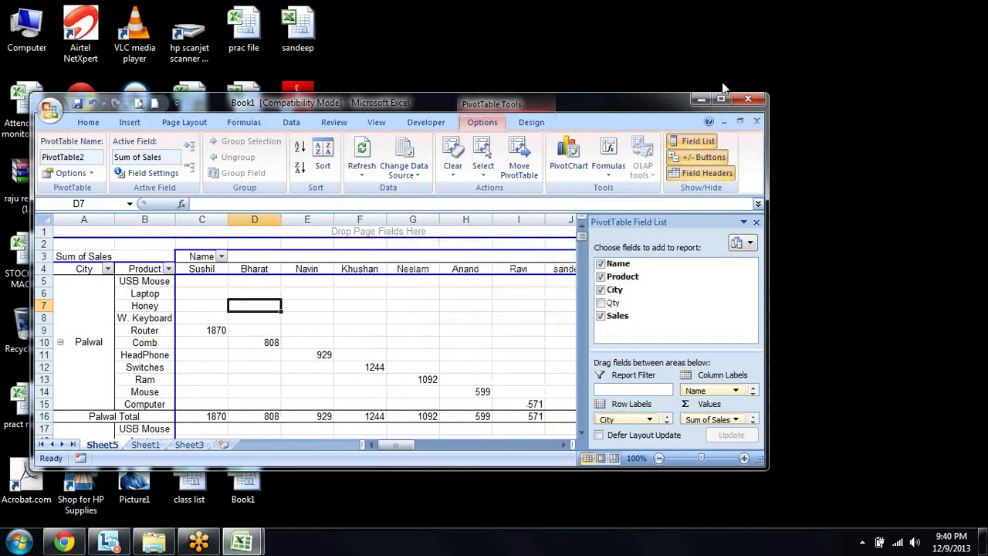
- Maximize the Excel window and bring up the context menu for a pivot table cell
left_click(721, 101)
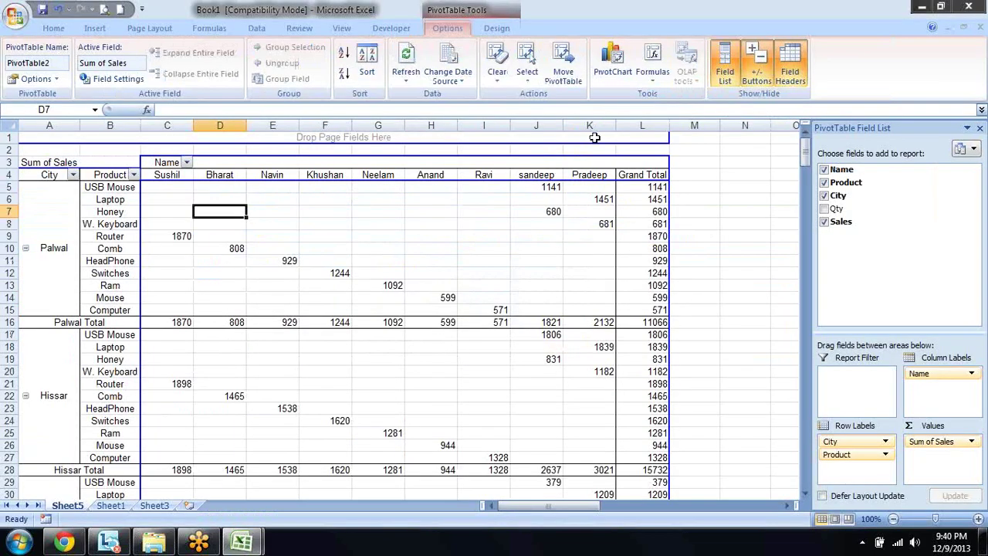
mouse_move(470, 243)
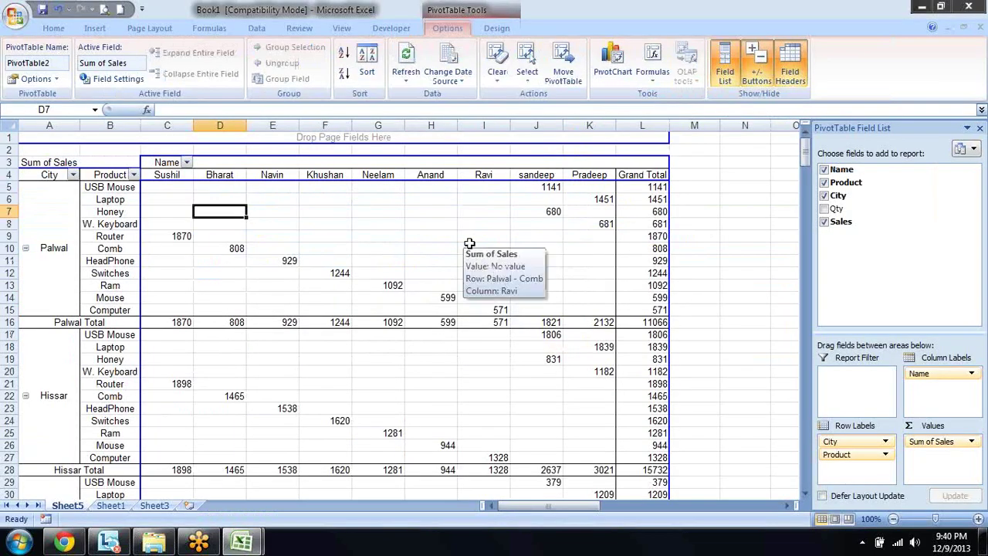
right_click(358, 231)
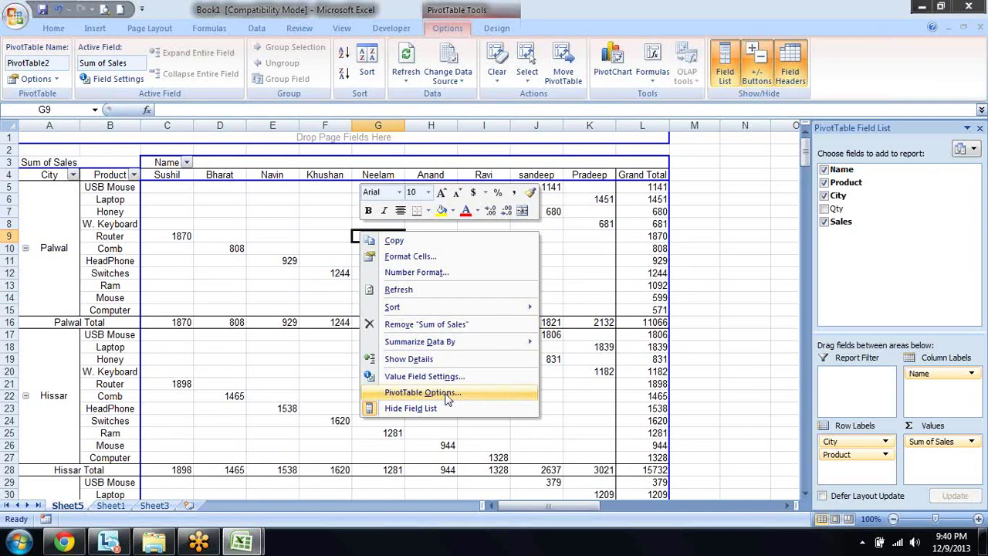
- Uncheck Save source data with file and Enable show details in PivotTable Options
left_click(448, 393)
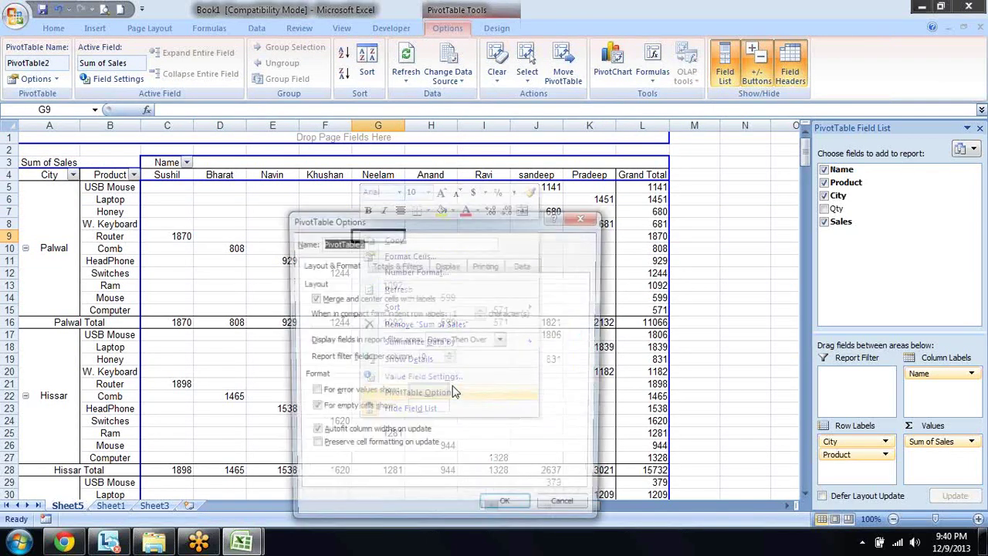
left_click(525, 265)
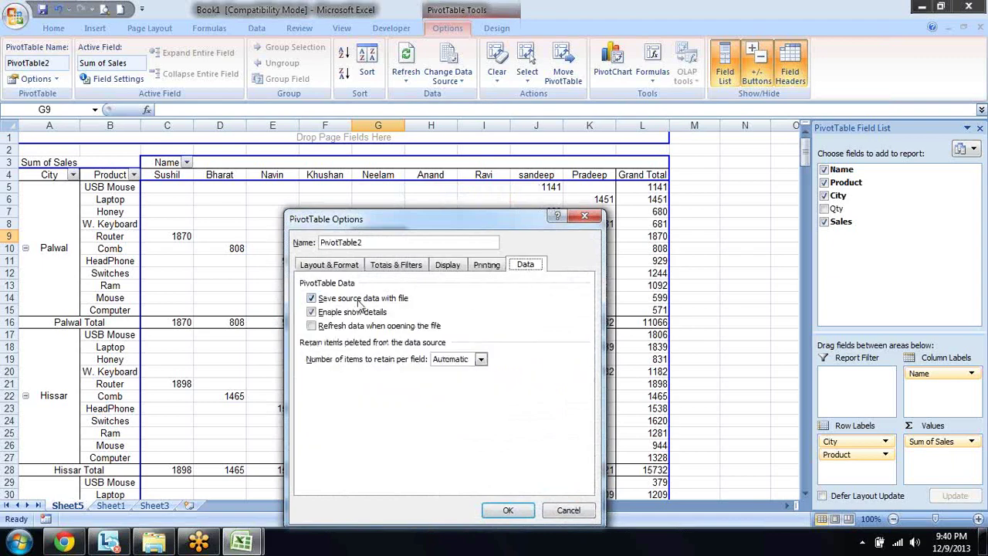
left_click(359, 298)
left_click(360, 312)
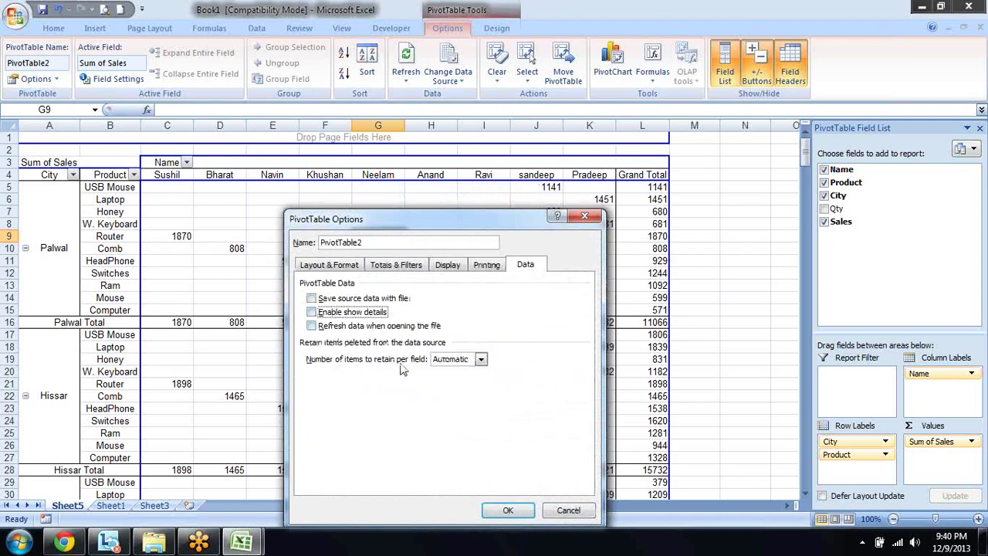
left_click(509, 512)
mouse_move(549, 338)
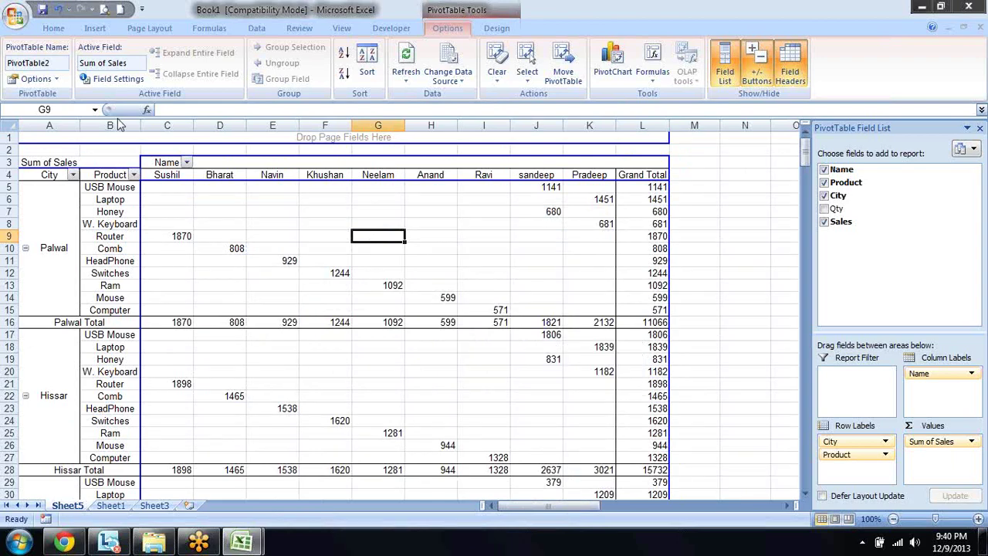
- Save the workbook as Book1, then bring up Move or Copy for Sheet5
key("ctrl+s")
left_click_drag(115, 153, 115, 83)
mouse_move(110, 150)
left_mouse_down()
mouse_move(112, 197)
mouse_move(110, 84)
left_mouse_up()
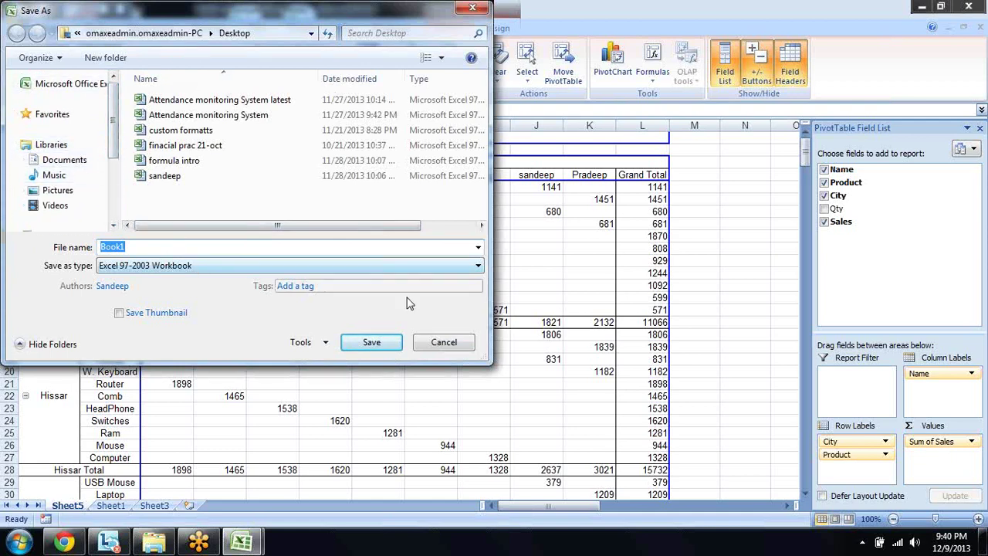
left_click(371, 342)
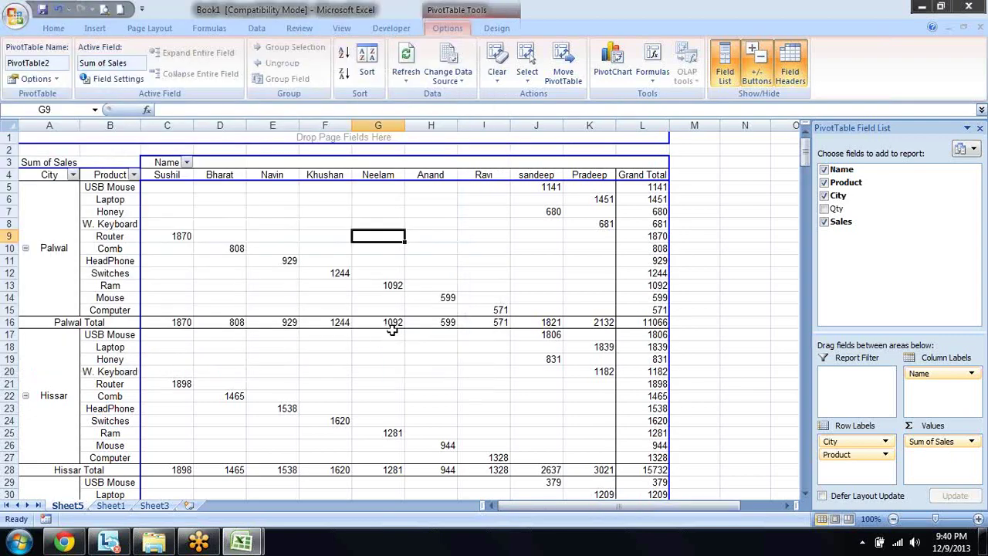
key("alt+e")
key("m")
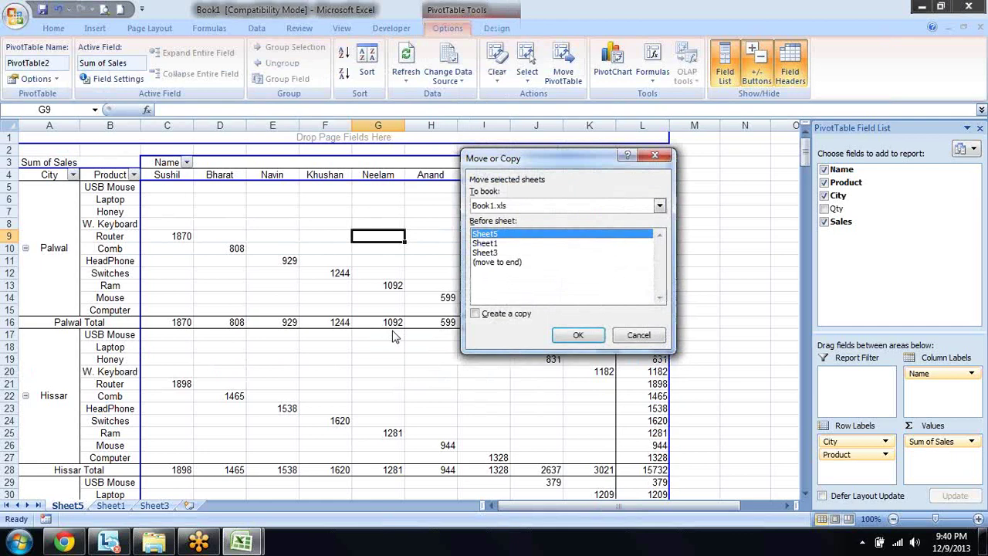
- Copy Sheet5 into a new workbook and save it as Book4
key("alt+c")
left_click(660, 206)
left_click(637, 217)
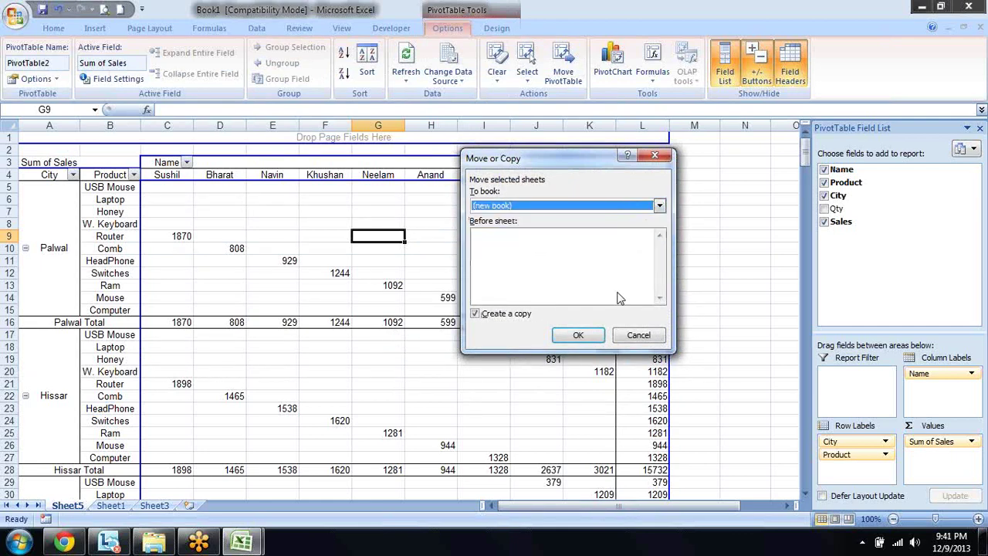
left_click(578, 335)
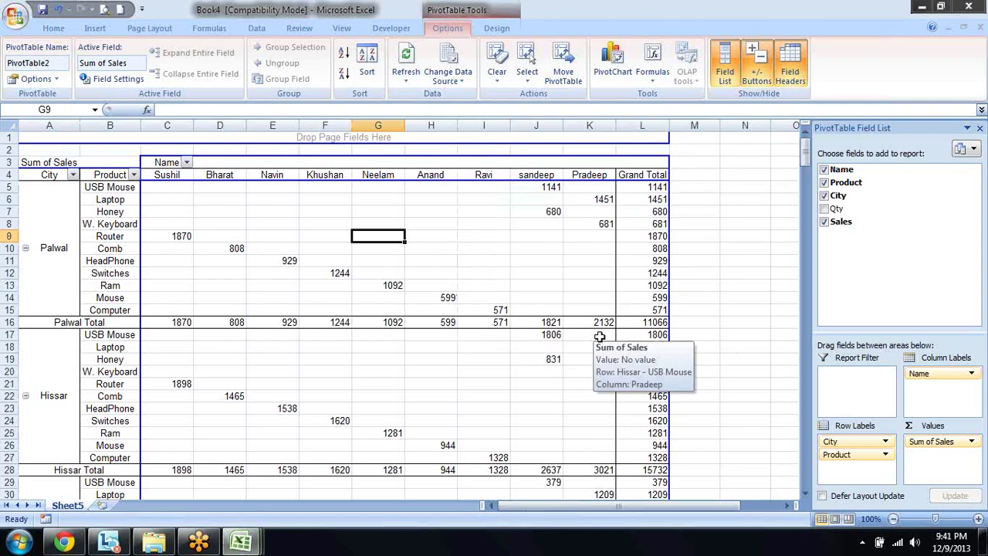
key("F12")
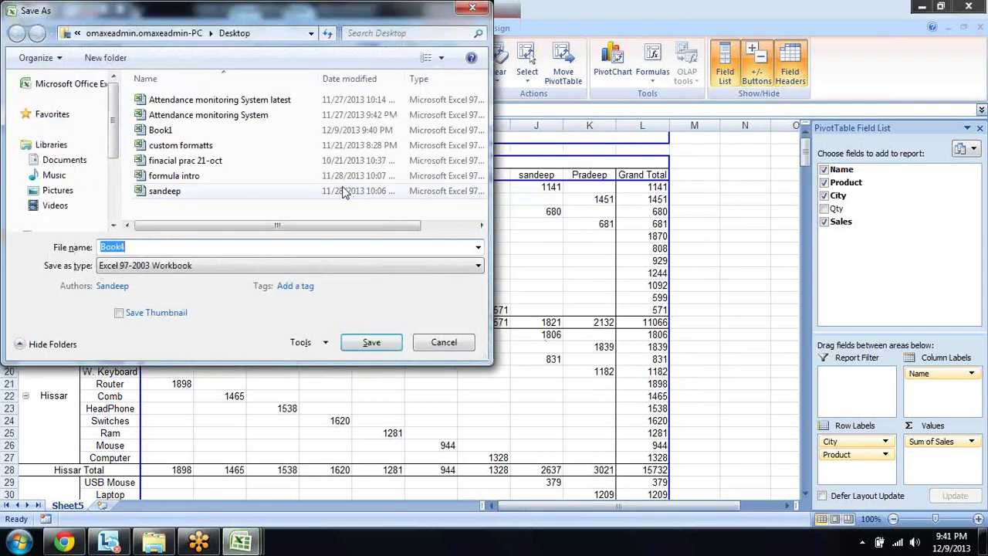
left_click(382, 346)
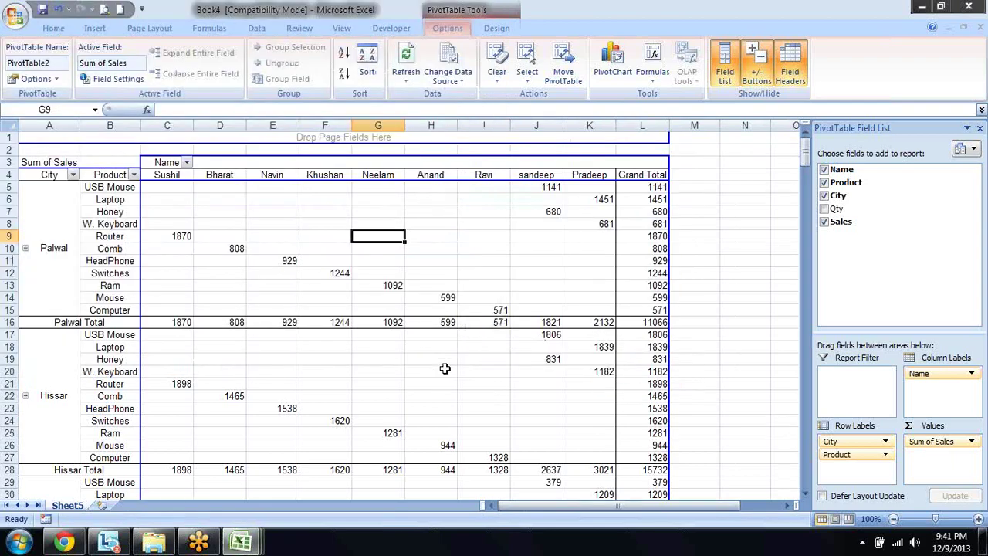
- Try deleting the Palwal grand total 11066, then move Name to Row Labels and City to Column Labels
left_click(656, 322)
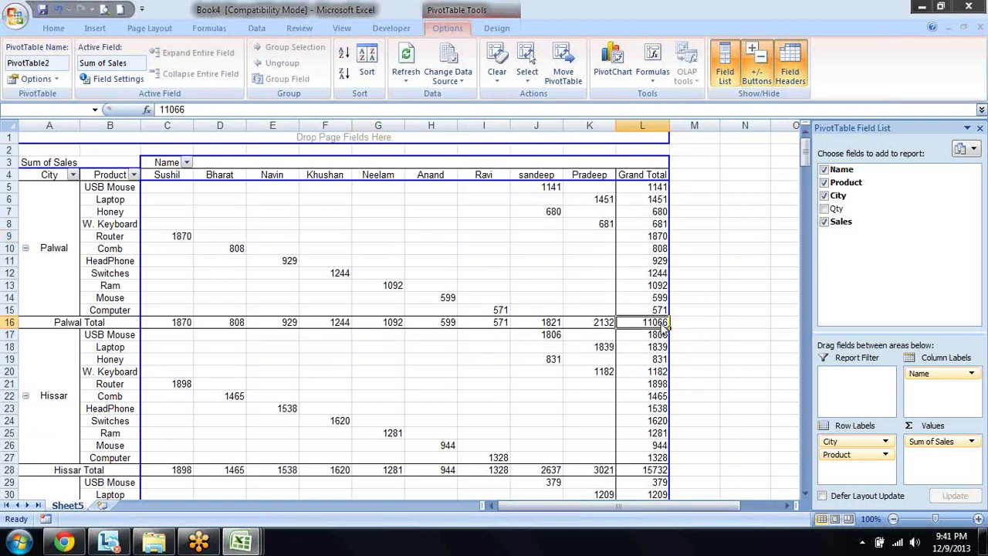
key("Delete")
left_click(496, 306)
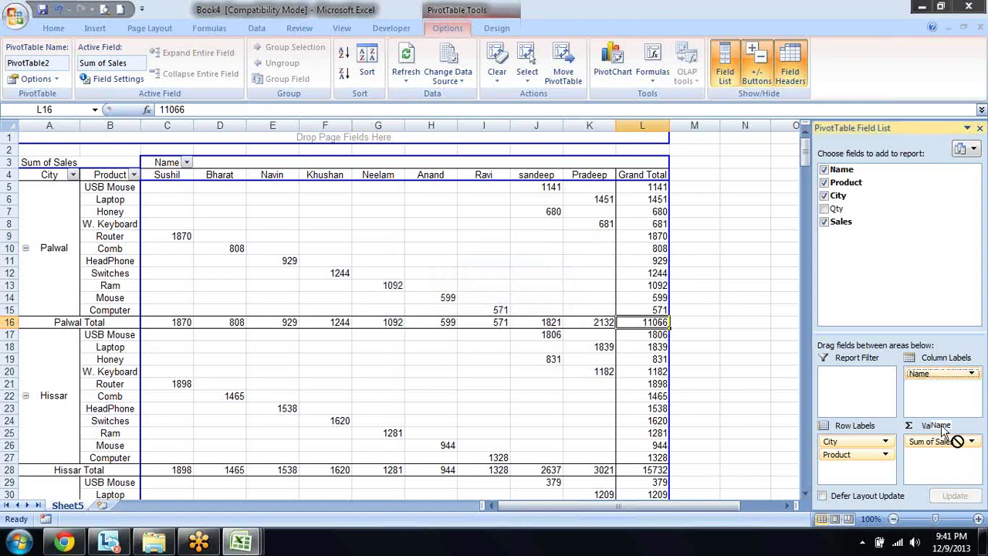
left_click_drag(948, 373, 872, 475)
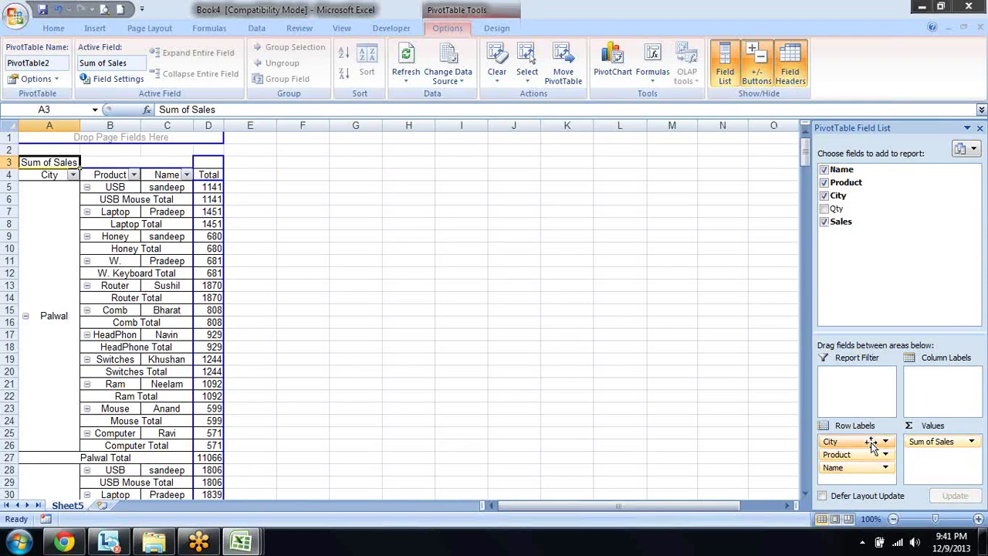
left_click_drag(871, 444, 919, 392)
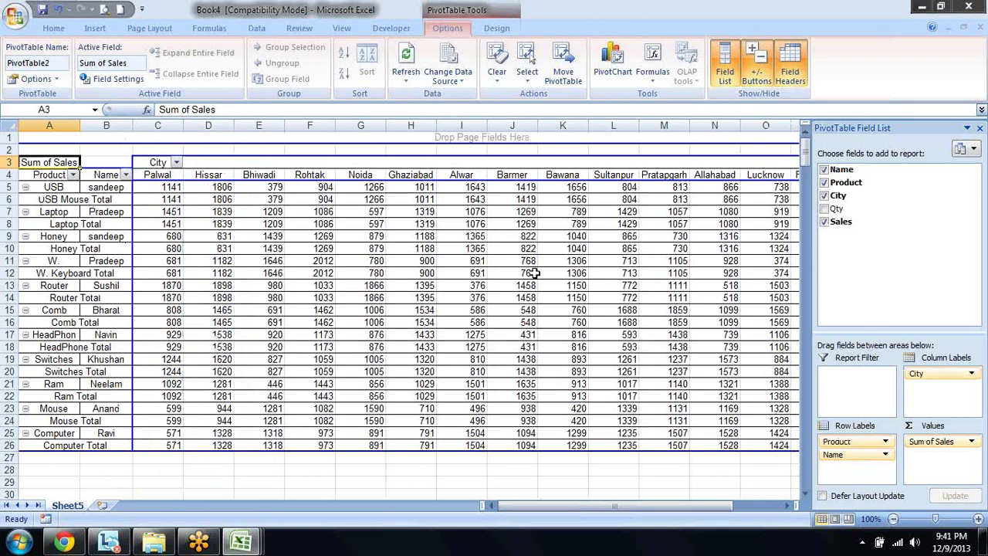
- Uncheck Subtotal "Product" from Laptop Total and check the city values along row 8
right_click(58, 226)
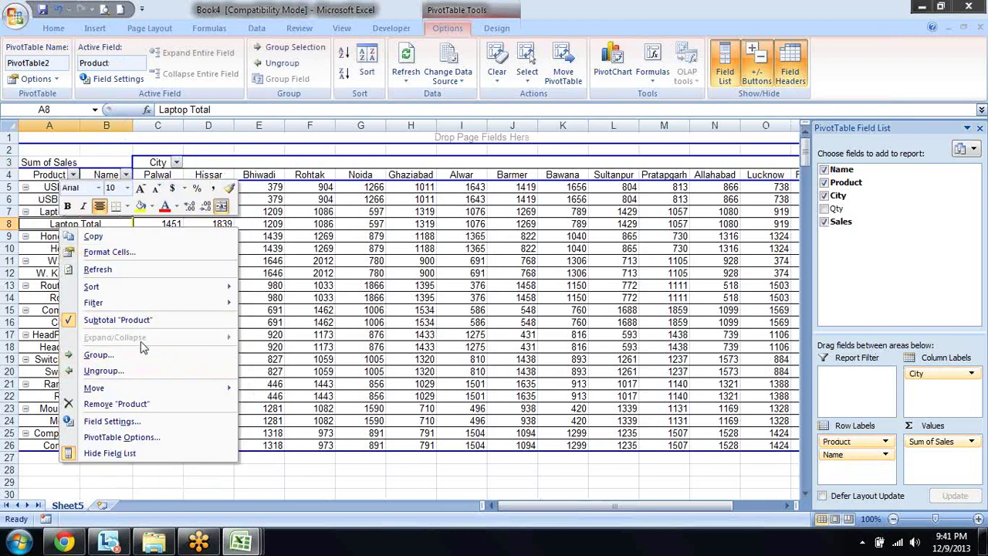
left_click(133, 320)
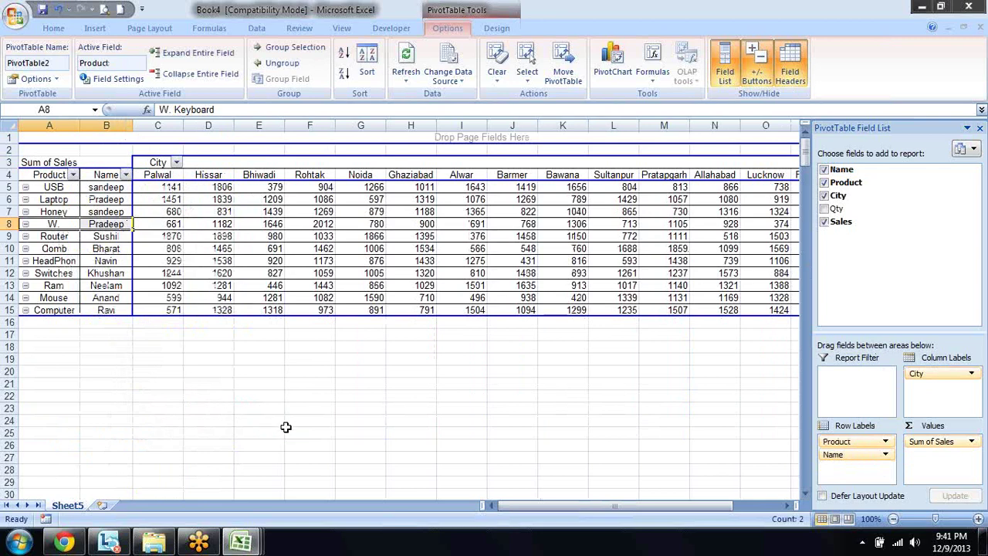
key("Right")
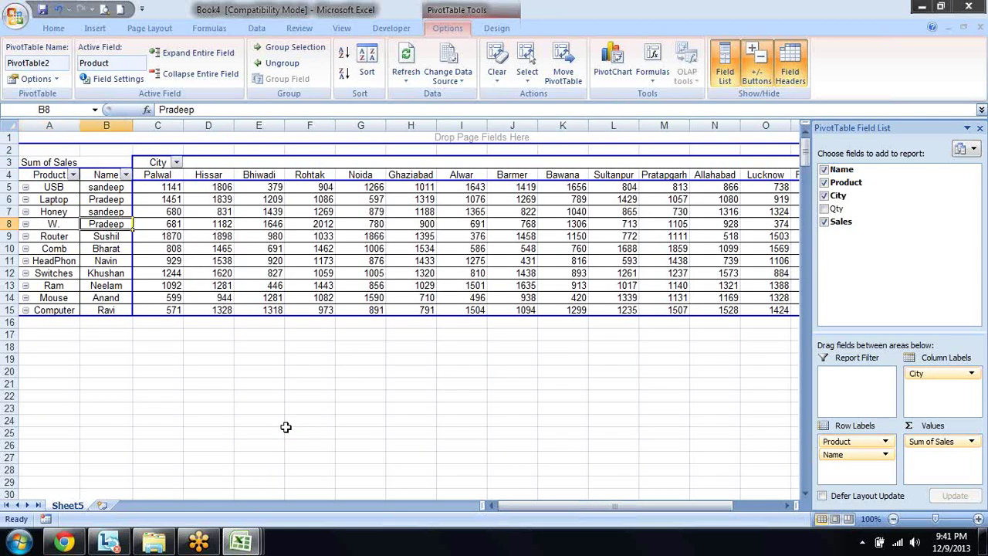
key("Right")
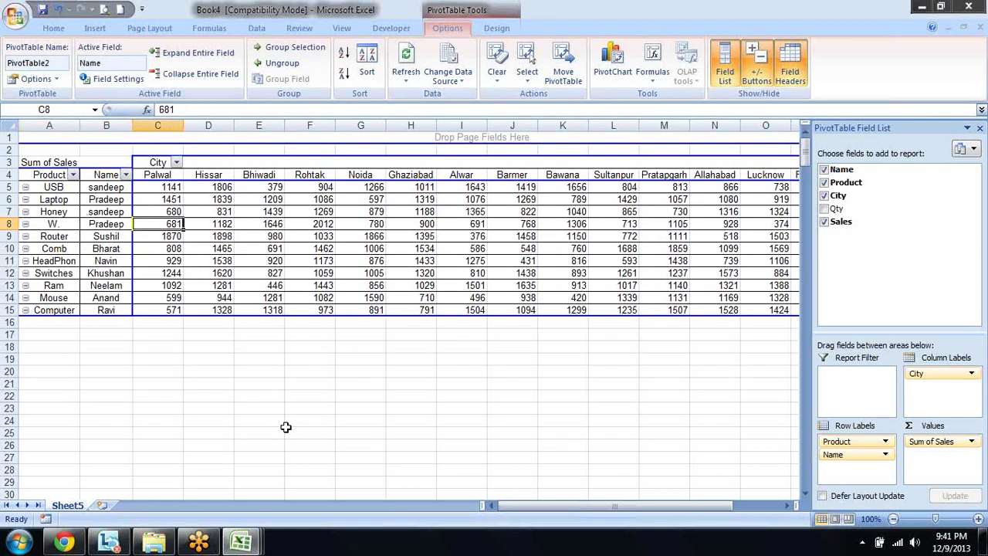
key("Right")
key("Right")
key("Right")
key("Right")
key("Right")
key("Right")
key("Right")
key("Right")
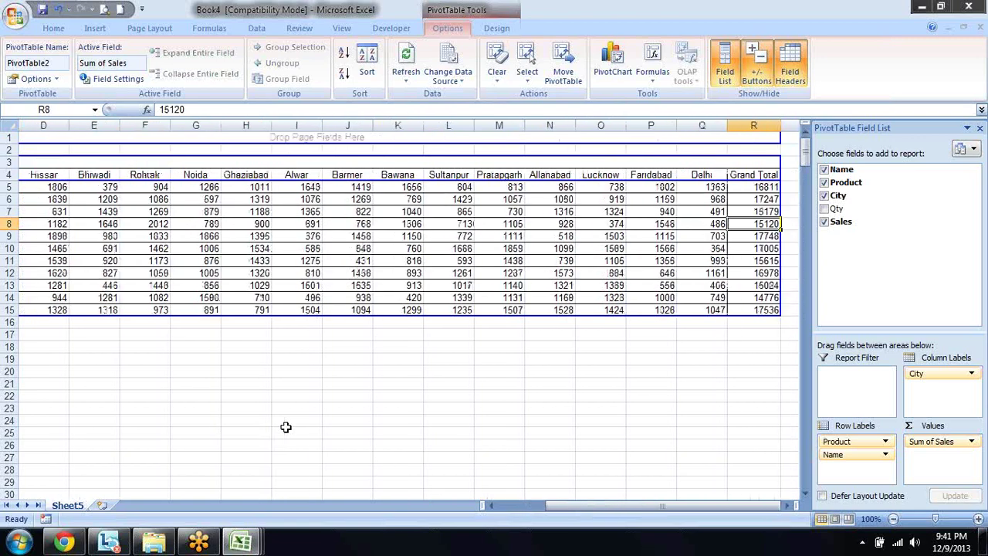
key("Right")
key("Left")
key("Left")
key("Left")
key("Home")
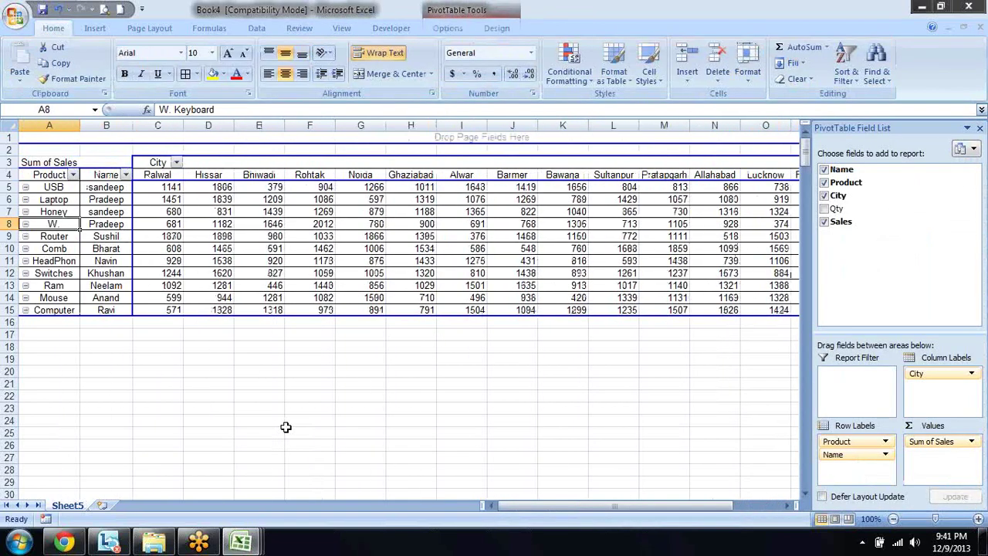
right_click(222, 210)
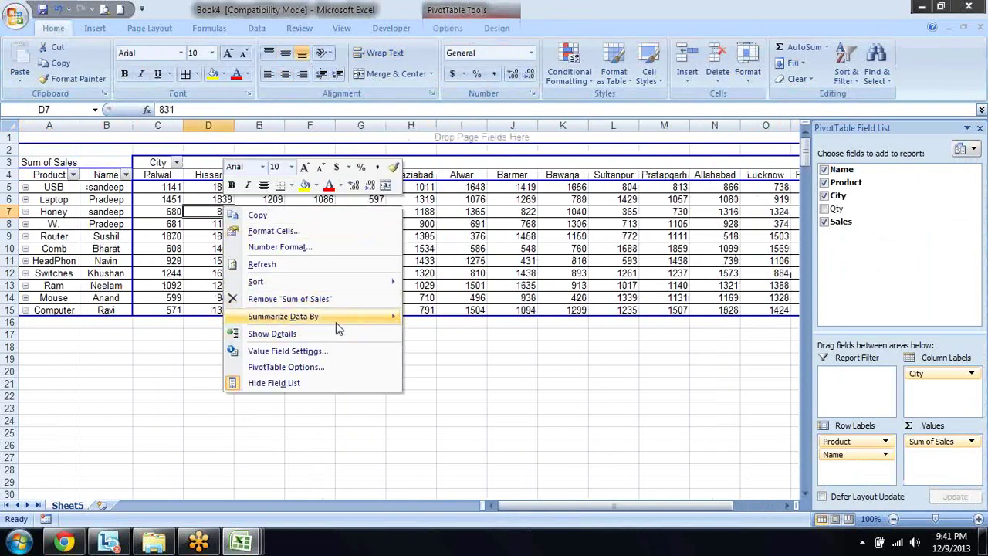
left_click(334, 368)
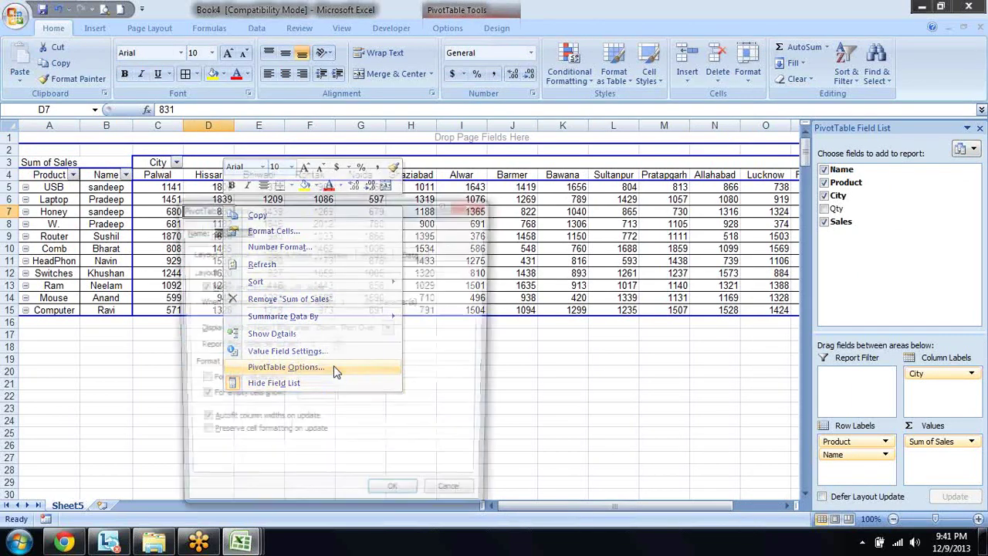
left_click(409, 254)
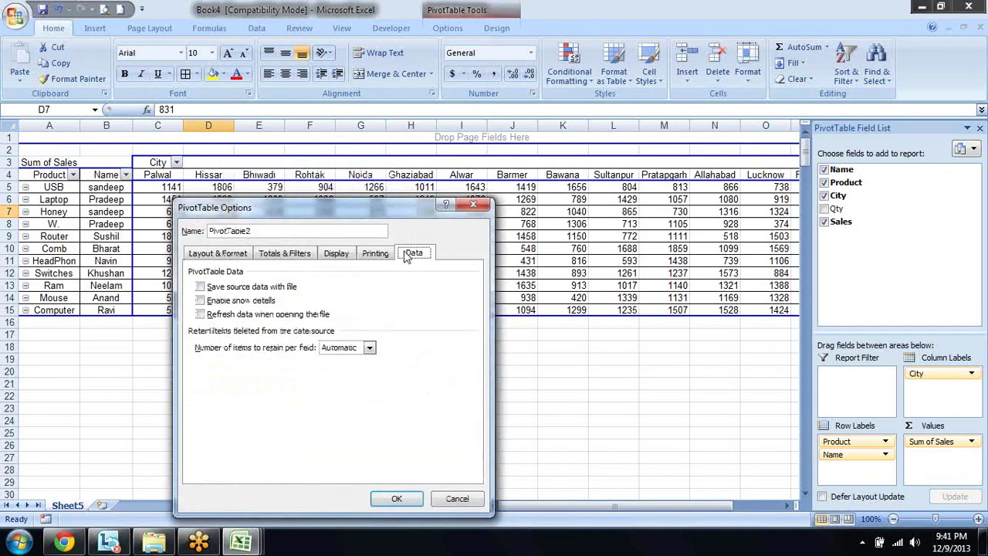
left_click(370, 349)
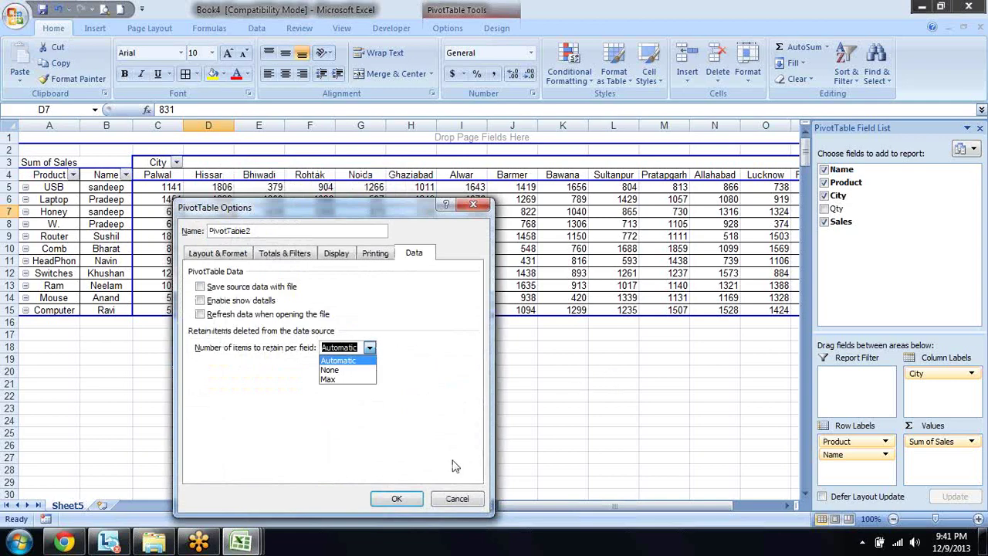
left_click(455, 498)
left_click(456, 499)
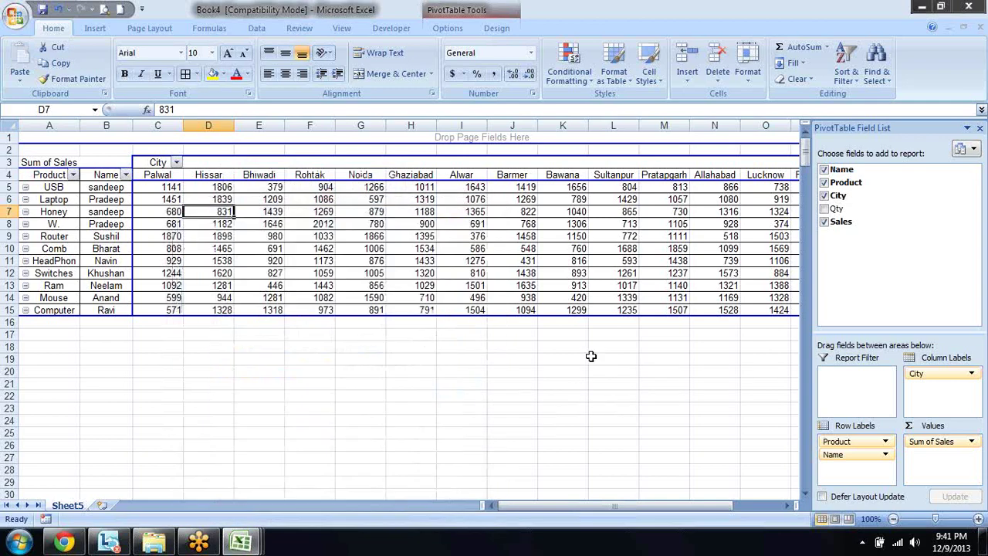
- Close Book4 and Book1, quit Excel, and save Book2 to the desktop
left_click(941, 7)
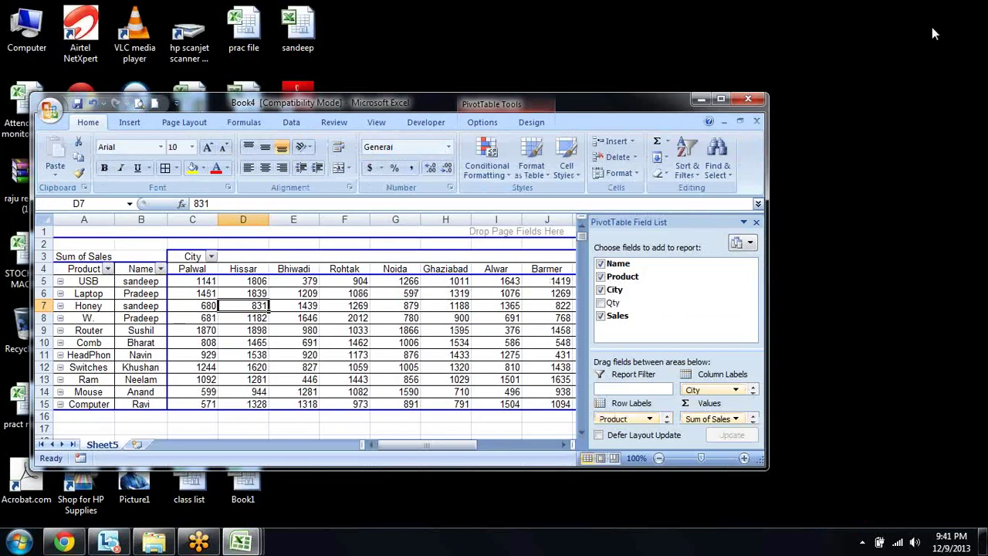
left_click(757, 121)
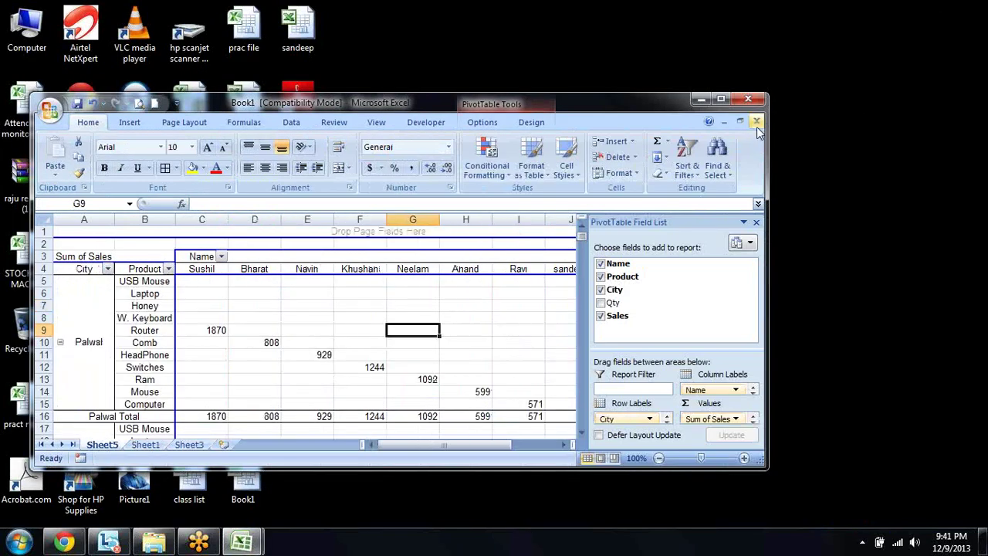
left_click(756, 121)
left_click(748, 99)
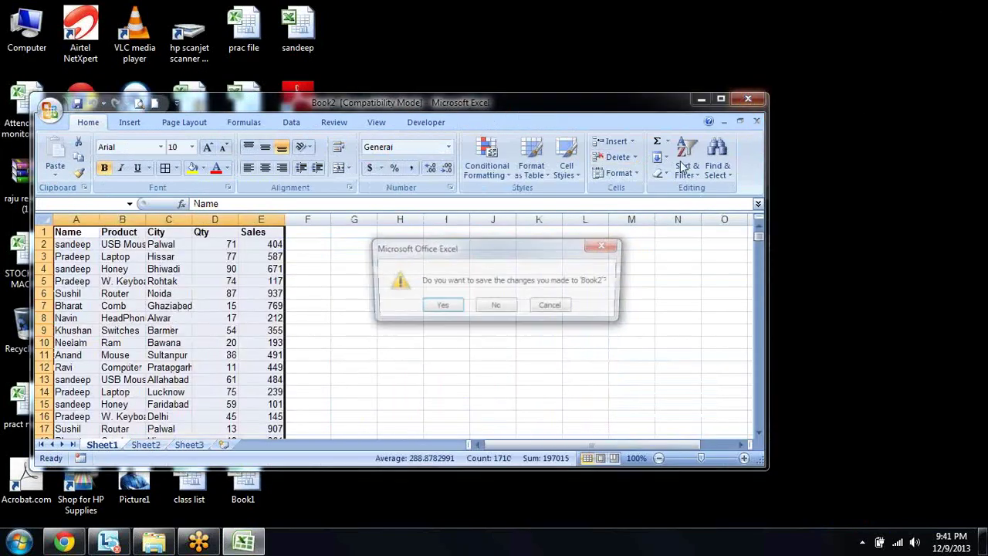
left_click(441, 307)
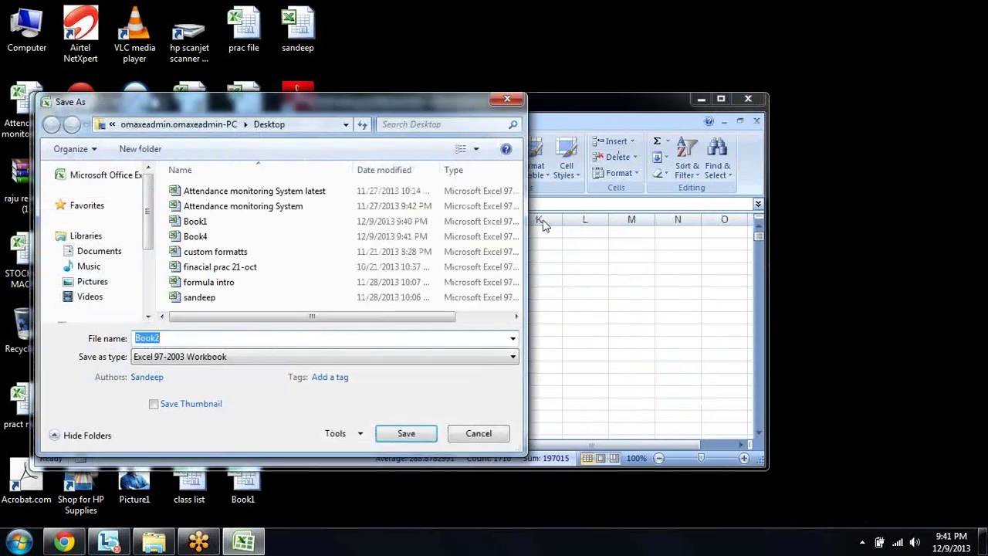
left_click(415, 437)
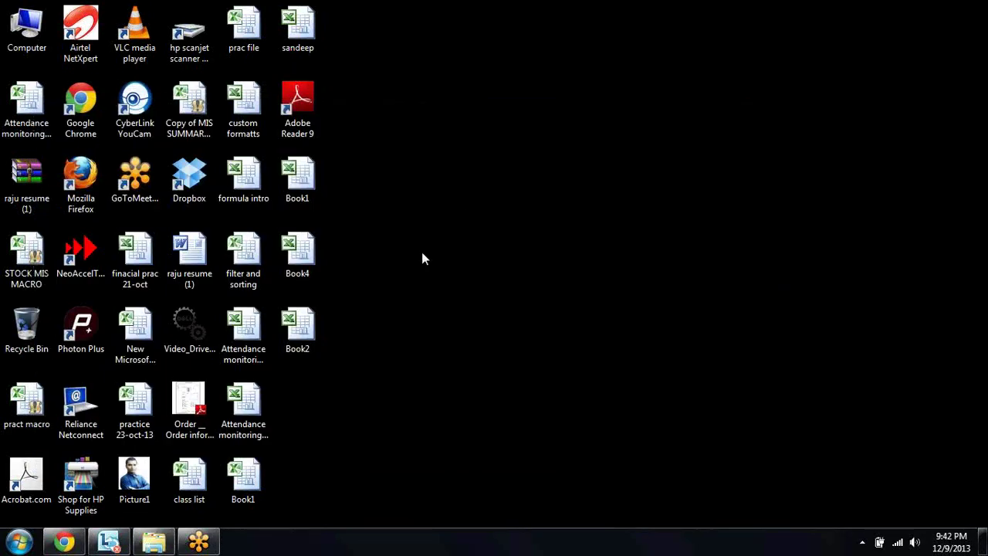
- Open Book4 from the desktop, maximize it, and try moving City to Row Labels
double_click(297, 263)
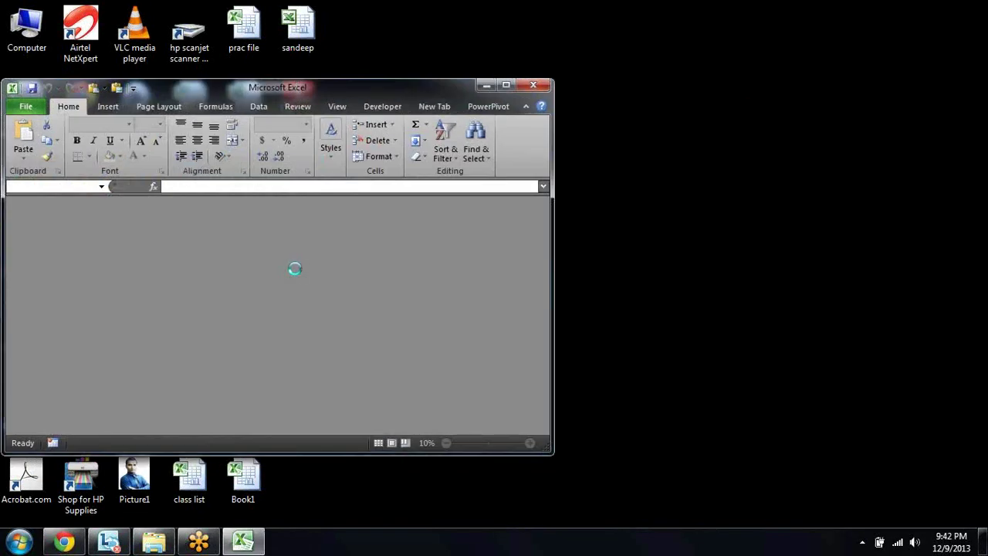
left_click(506, 85)
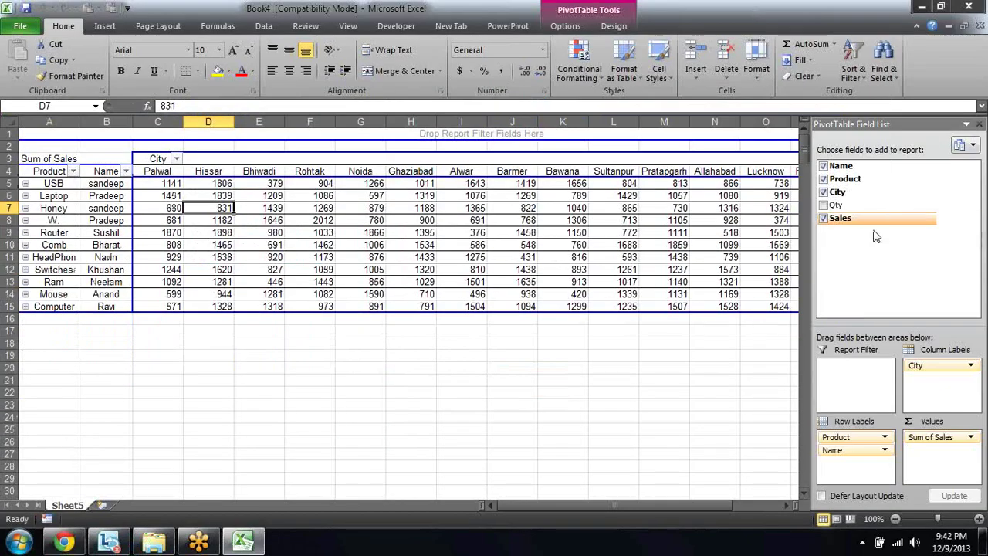
left_click_drag(930, 370, 857, 460)
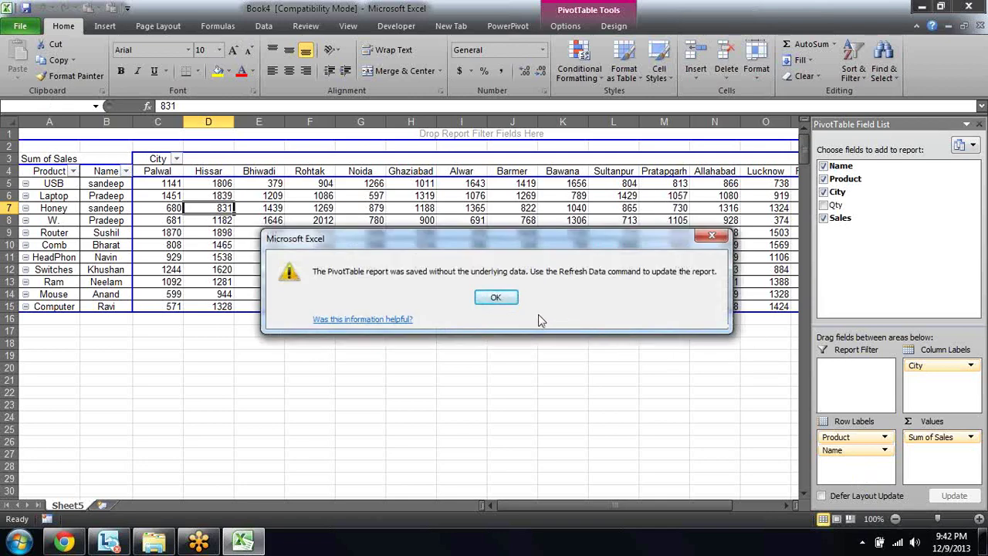
left_click(495, 298)
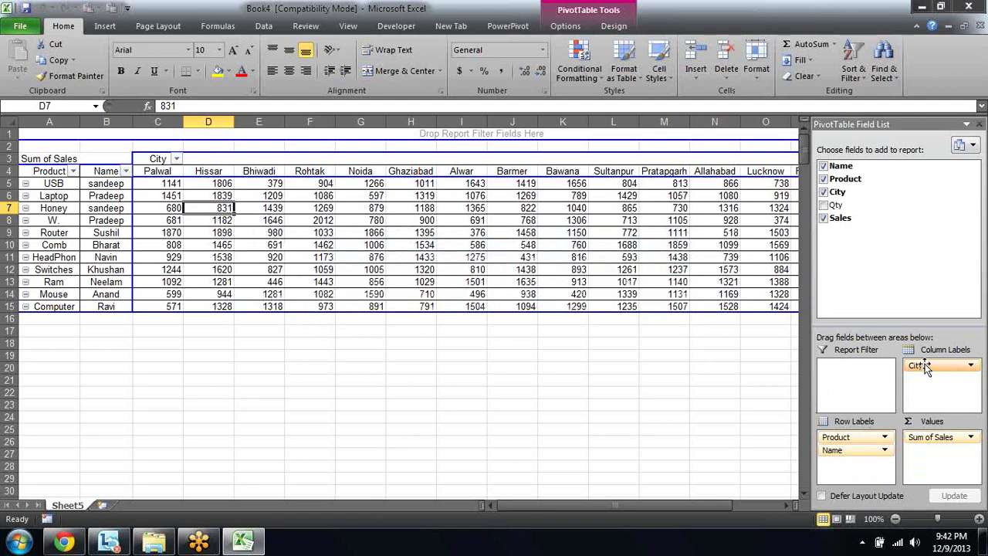
- Retry moving City to Row Labels and Name to Column Labels, dismissing each missing-data warning
left_click_drag(923, 371, 868, 474)
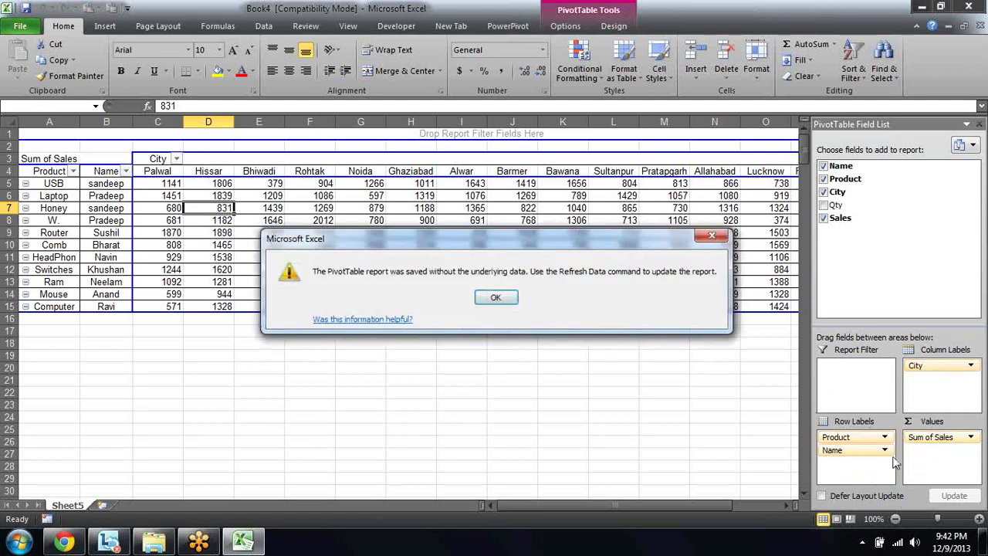
left_click(495, 298)
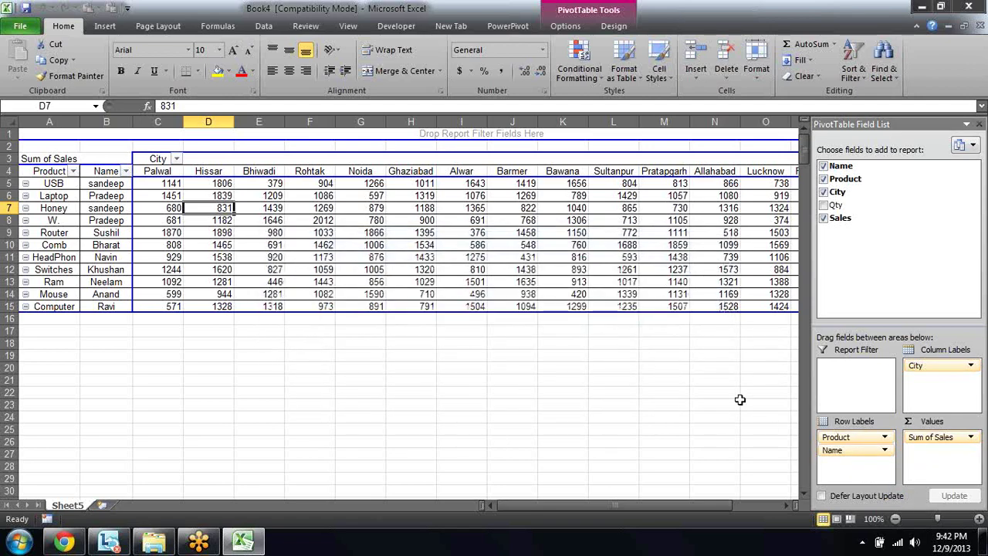
left_click_drag(853, 452, 918, 411)
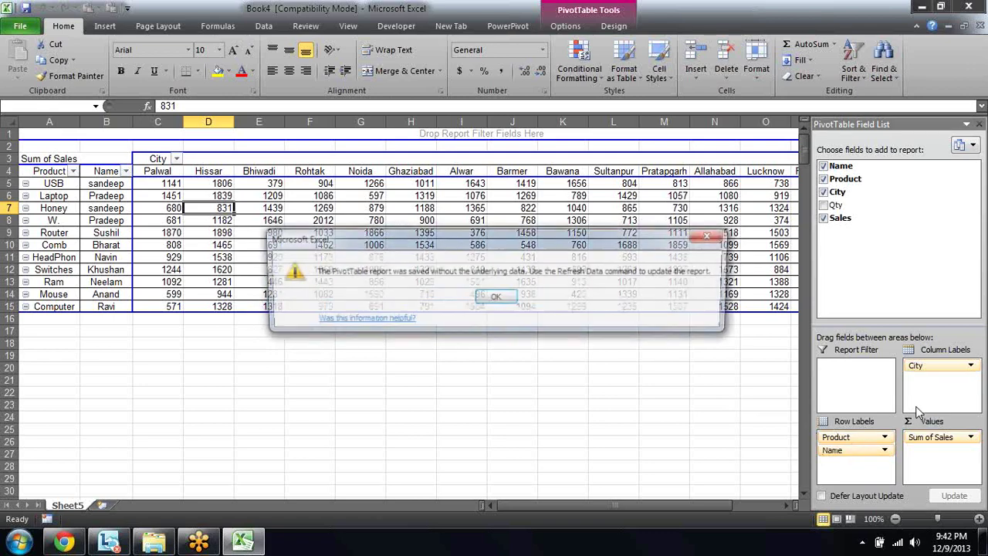
left_click(494, 300)
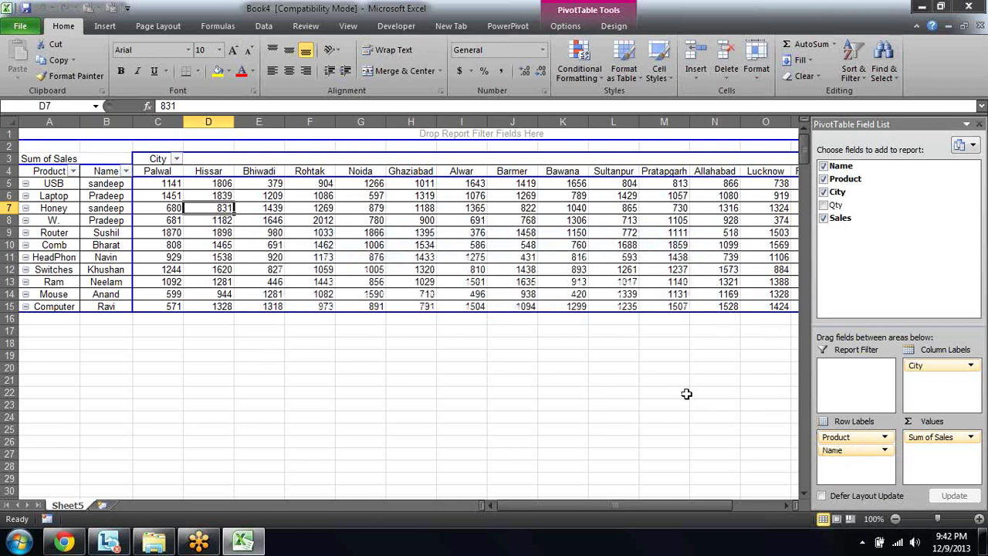
right_click(474, 232)
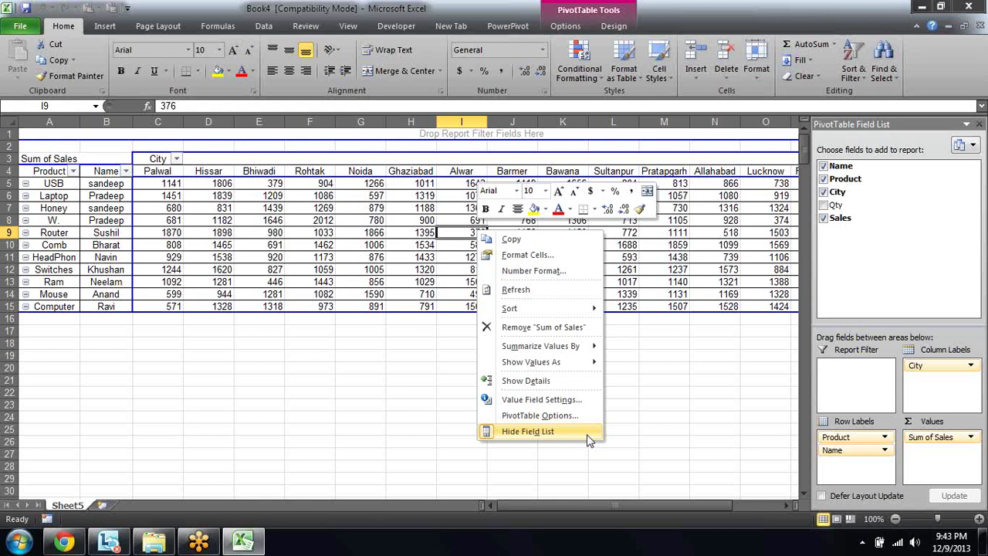
key("Escape")
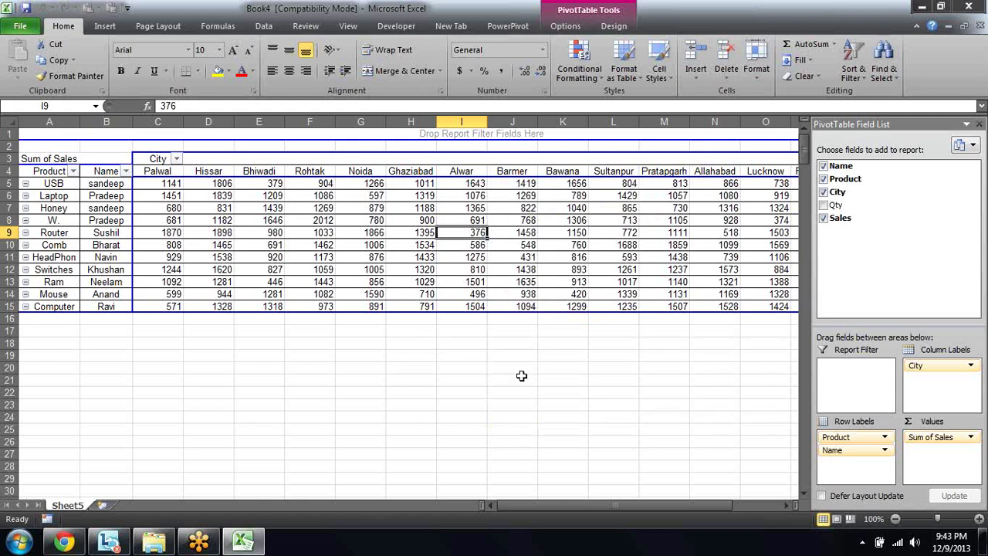
- Try deleting the value in O15 and showing details for I10, dismissing each warning
left_click(579, 256)
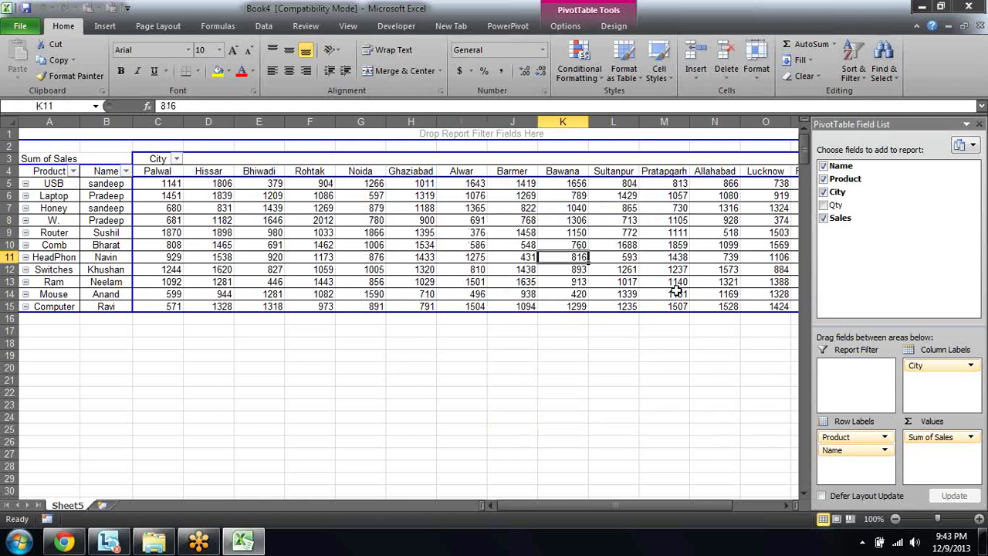
left_click(761, 306)
key("Delete")
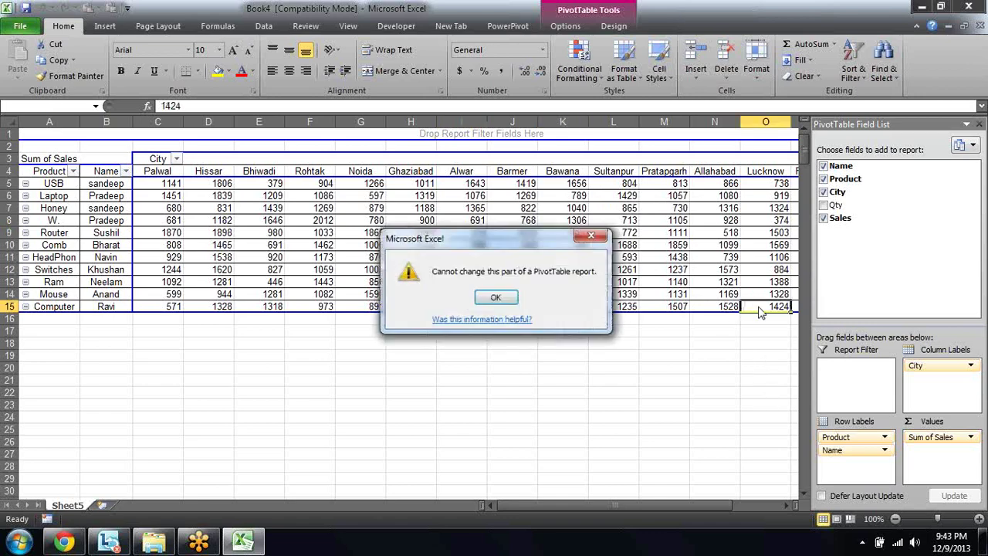
left_click(496, 298)
right_click(481, 247)
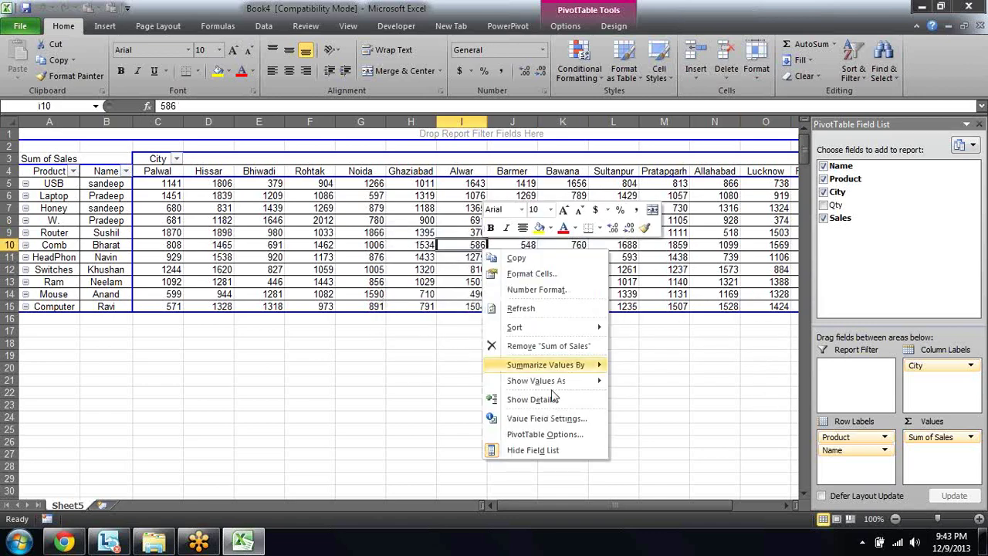
left_click(502, 434)
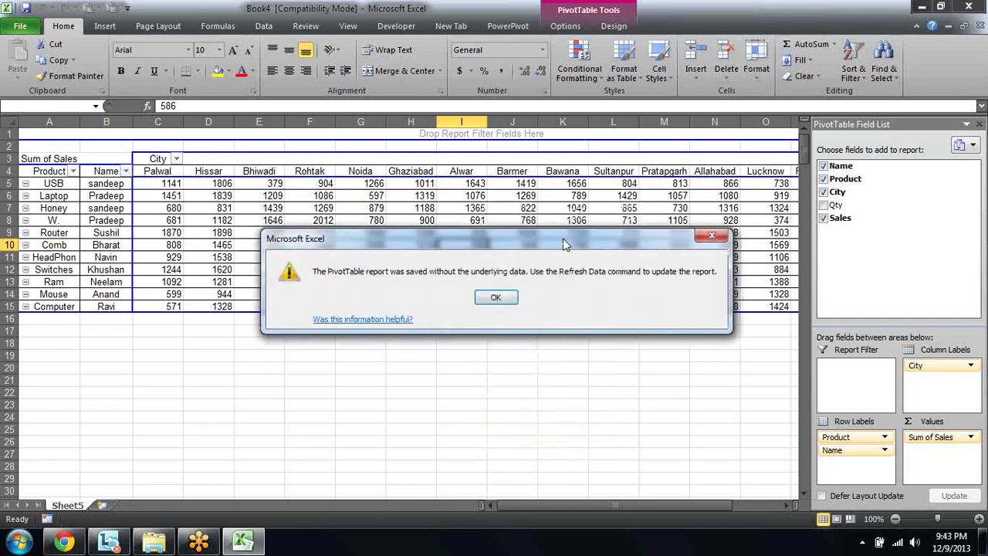
left_click(495, 298)
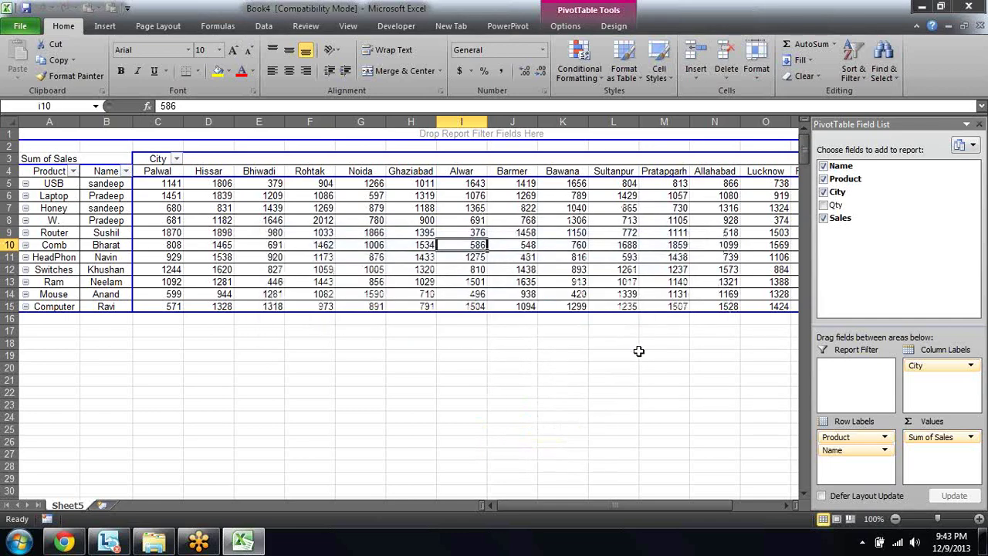
- Try toggling field headers on the PivotTable Options tab, dismiss the warning, and restore down the window
key("Left")
key("Left")
key("Home")
key("Right")
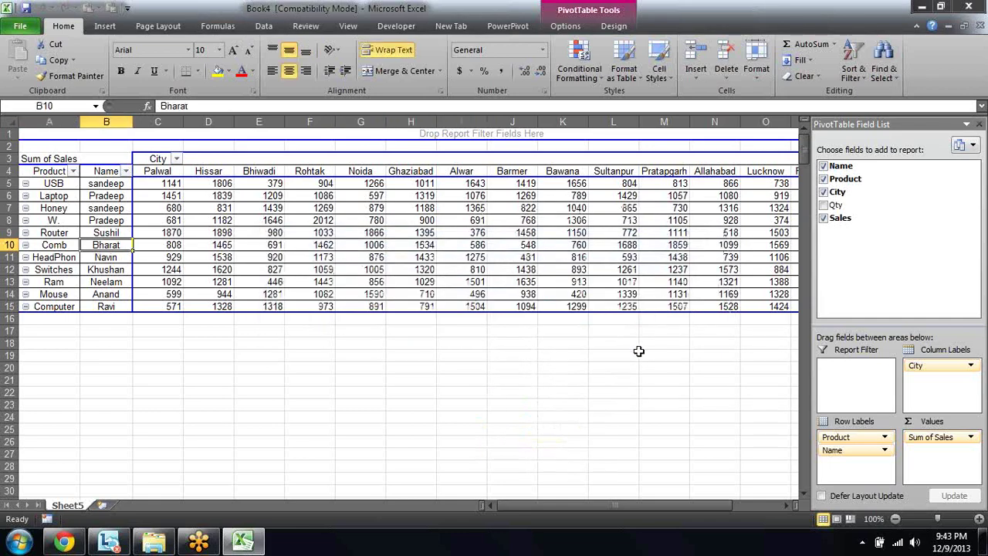
key("Right")
key("Right")
key("Right")
key("Right")
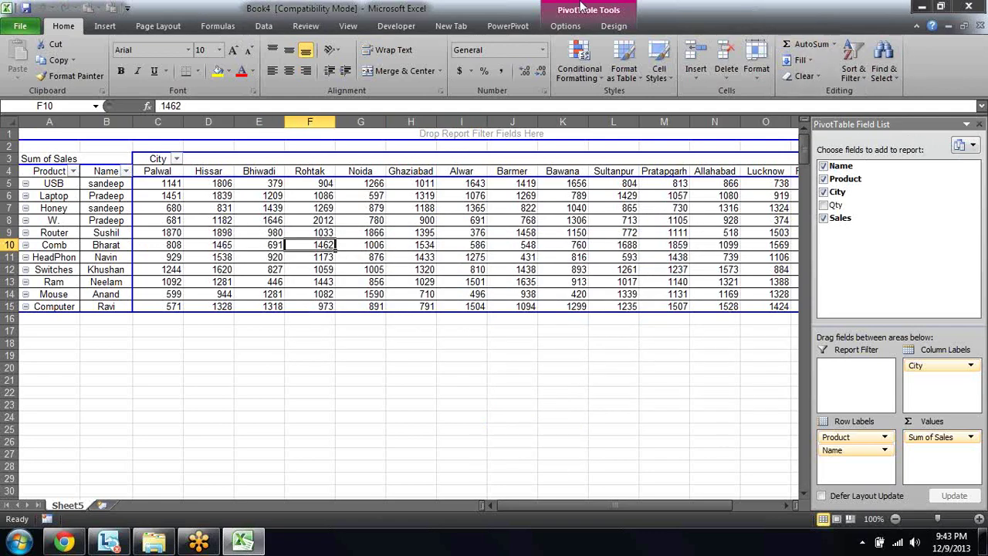
left_click(566, 26)
left_click(964, 66)
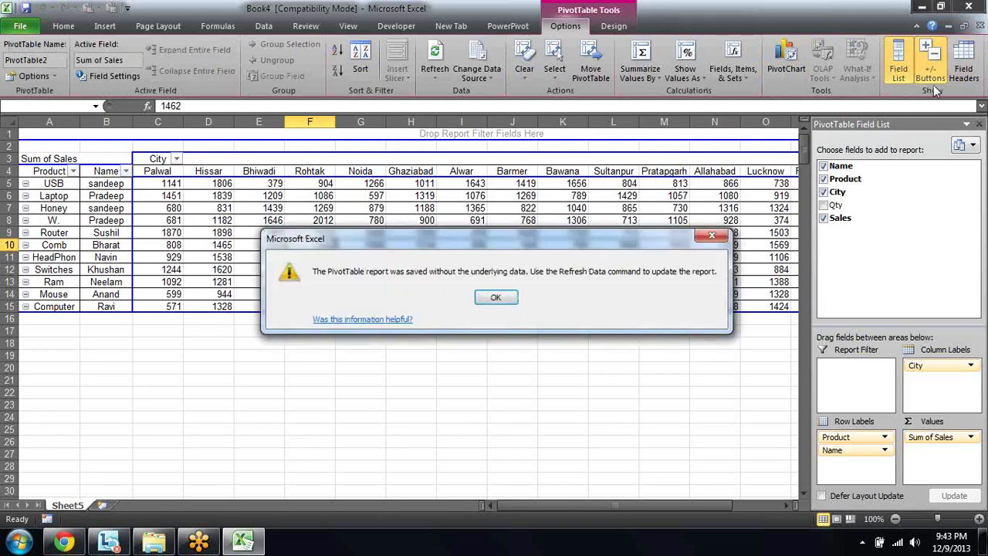
left_click(510, 299)
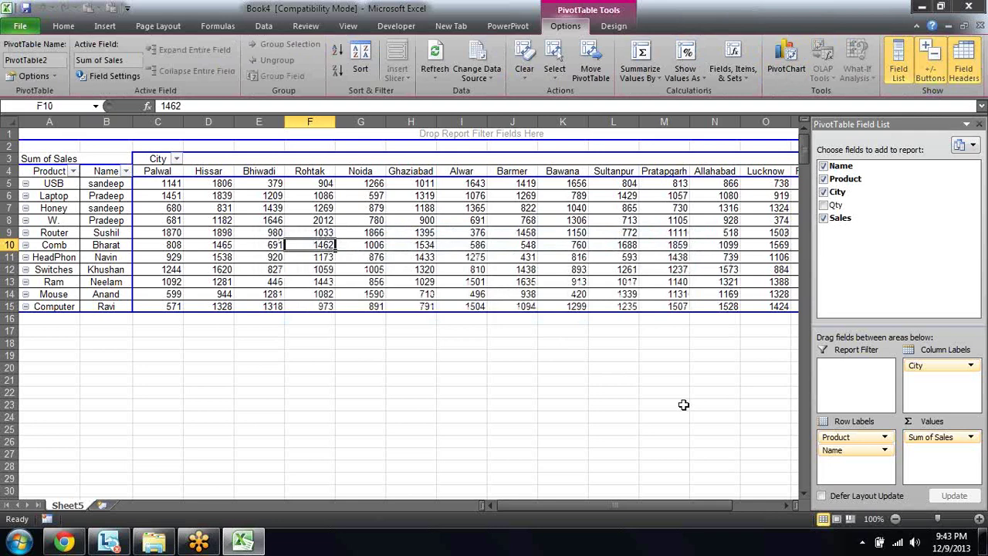
key("Up")
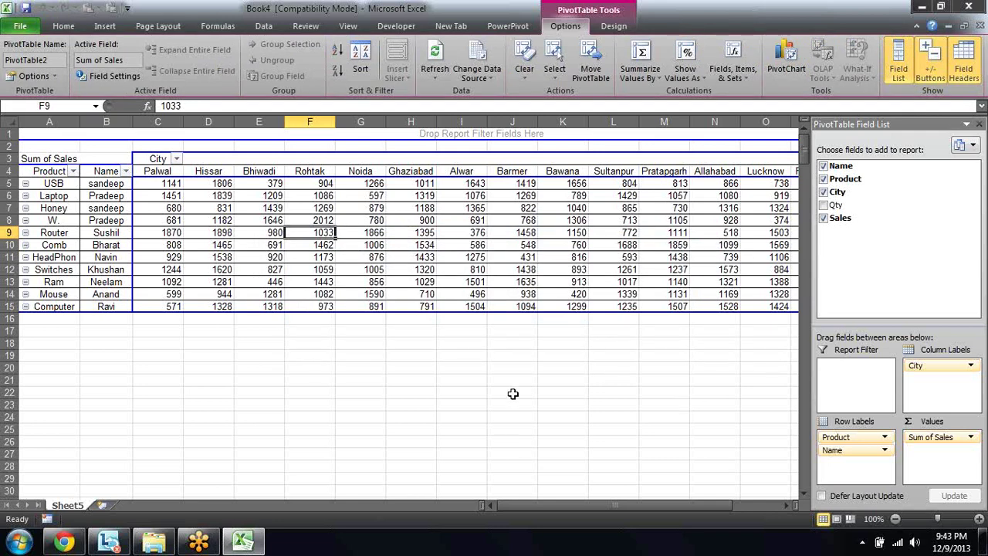
left_click(941, 6)
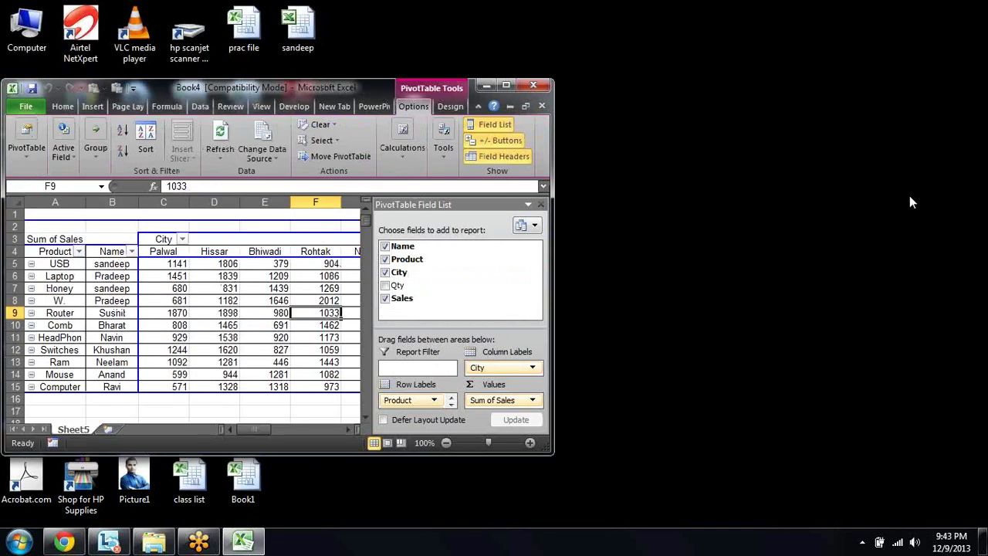
- Close Book4 without saving, then open the other workbook from the desktop and maximize it
left_click(541, 106)
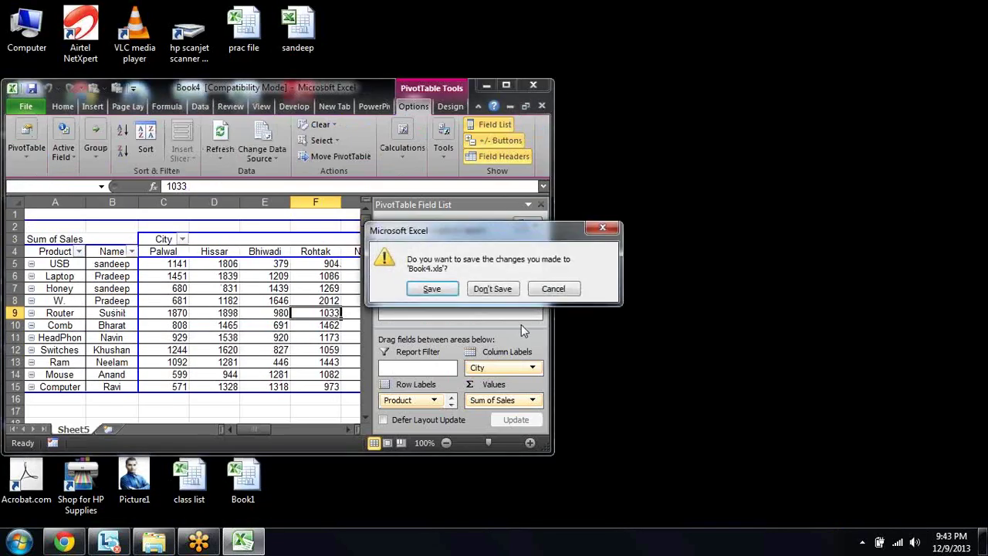
left_click(506, 290)
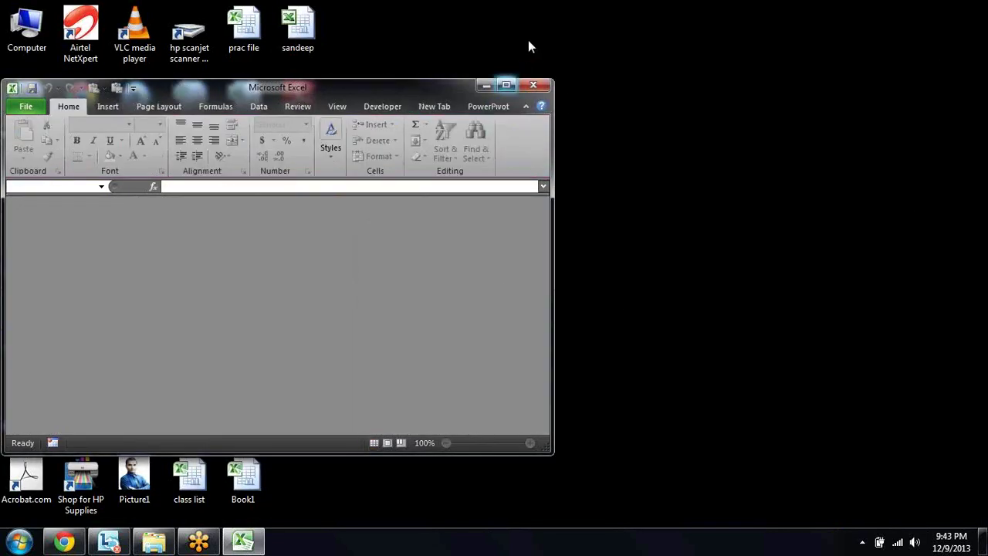
left_click(528, 87)
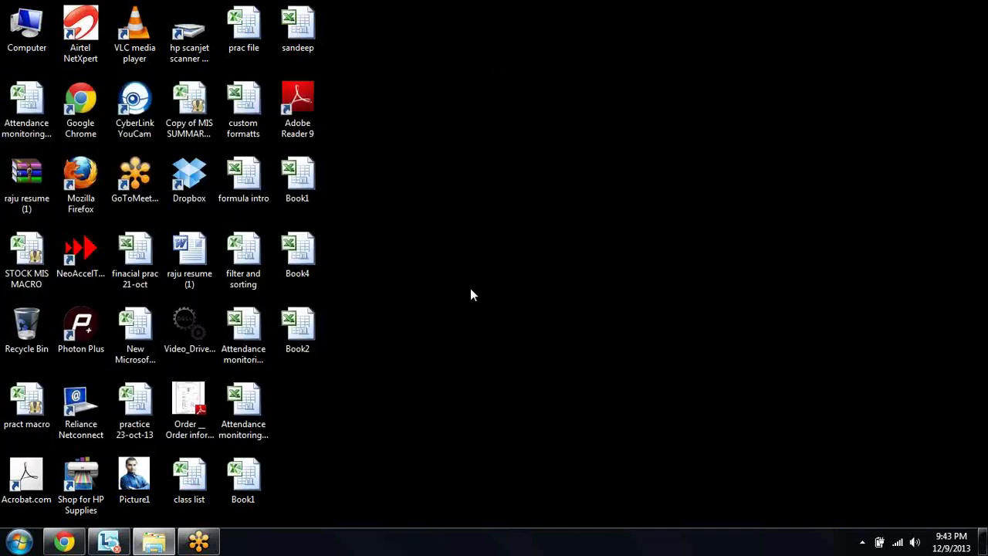
double_click(306, 193)
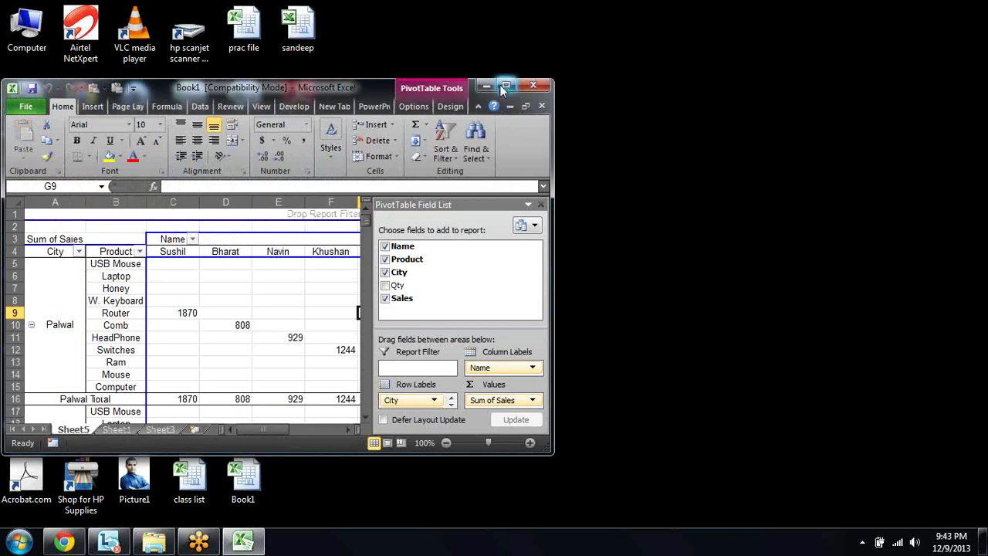
left_click(506, 85)
- Refresh the PivotTable at H9 and dismiss the missing underlying data warning
right_click(454, 235)
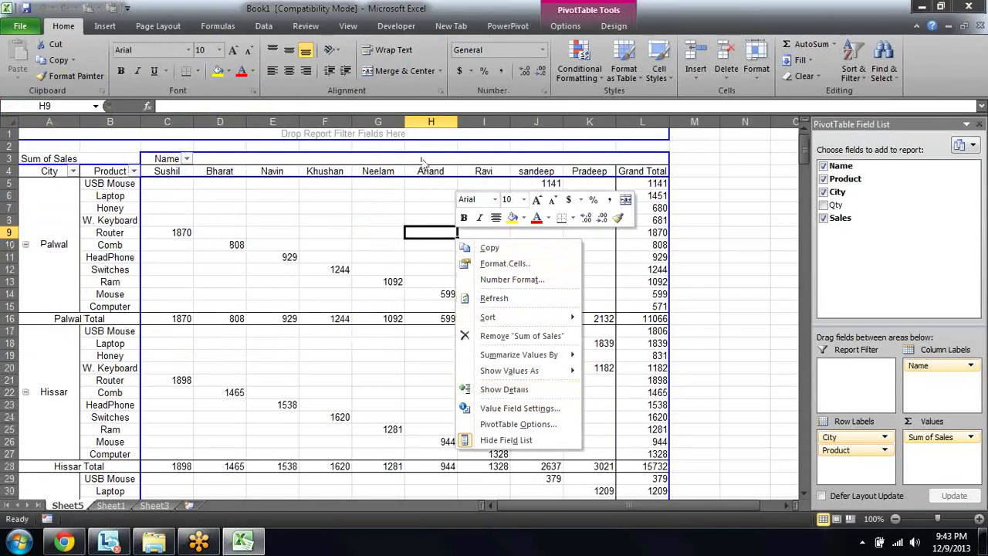
mouse_move(510, 371)
left_click(519, 424)
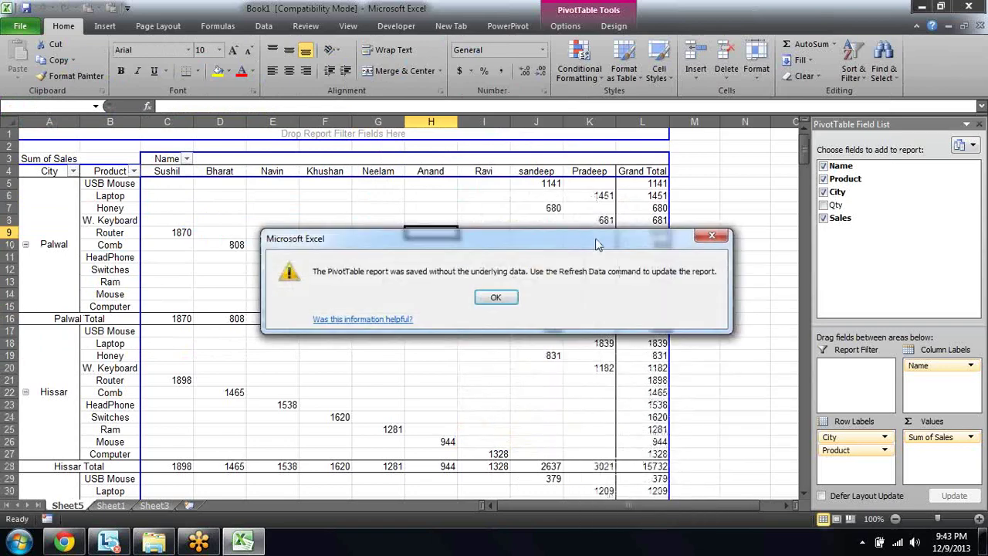
left_click(502, 296)
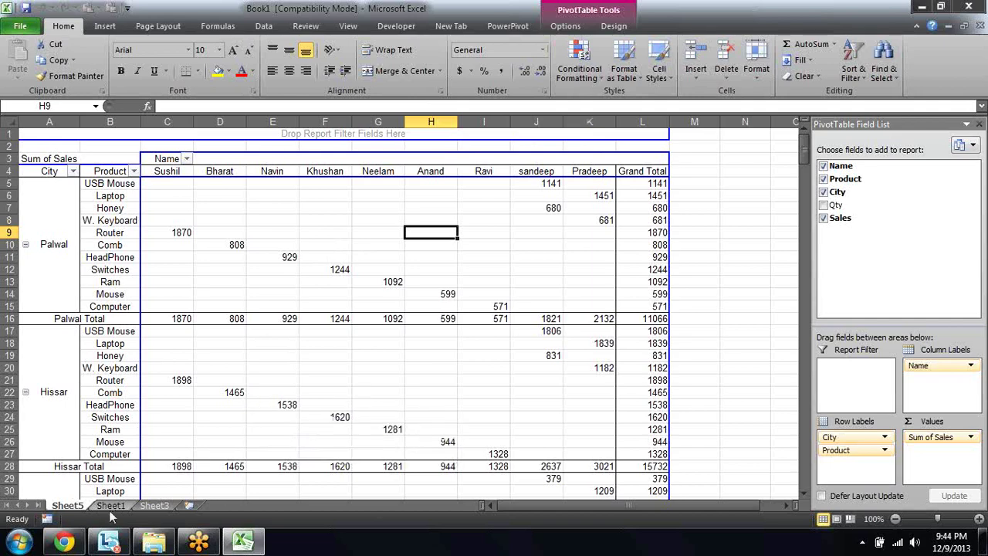
- Delete Sheet5 with Alt+E, L, then select Sheet1's header row from A1
key("alt+e")
key("l")
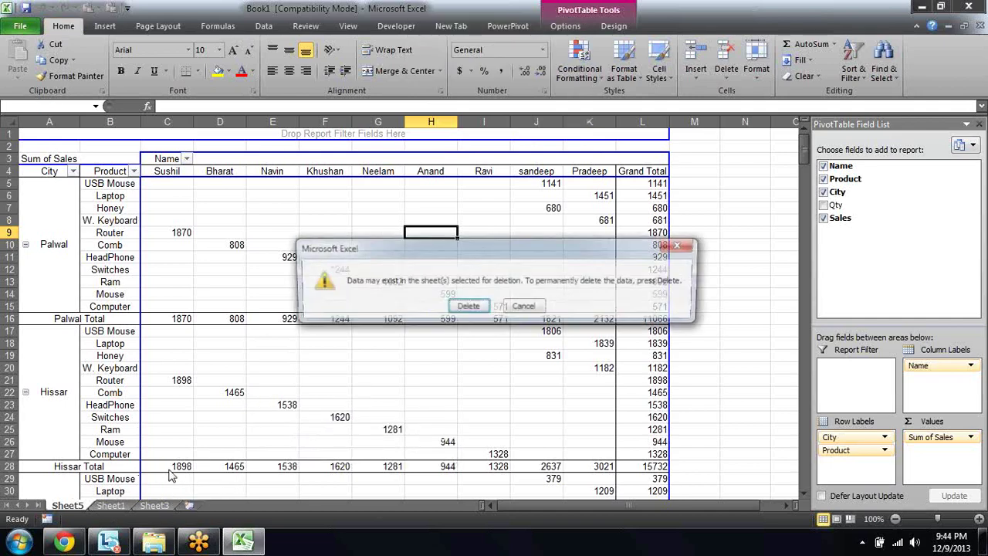
key("Return")
key("ctrl+Home")
key("ctrl+shift+Right")
- Create a PivotTable from Sheet1's data down to row 342 via Alt+D, P, with City rows and Sum of Sales
key("ctrl+shift+Down")
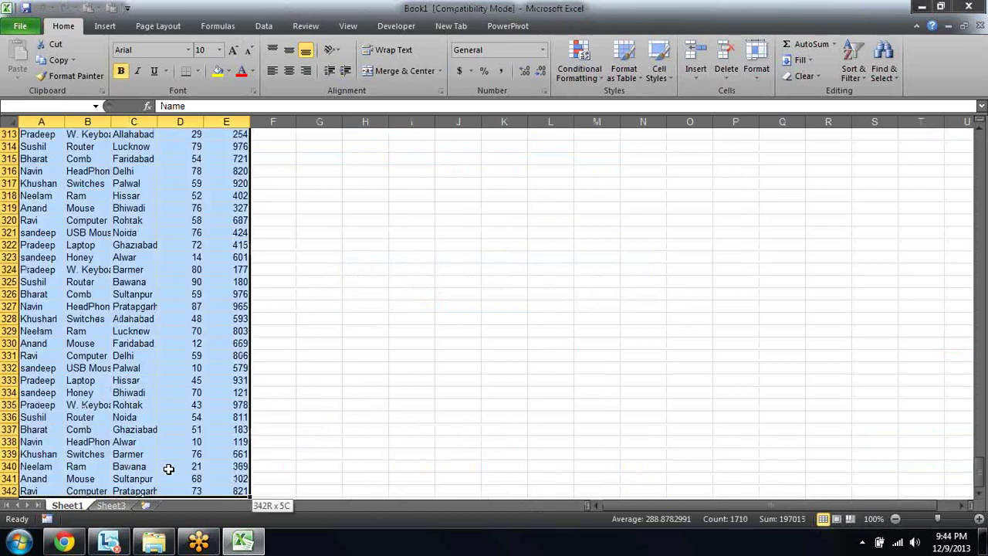
key("alt+d")
key("p")
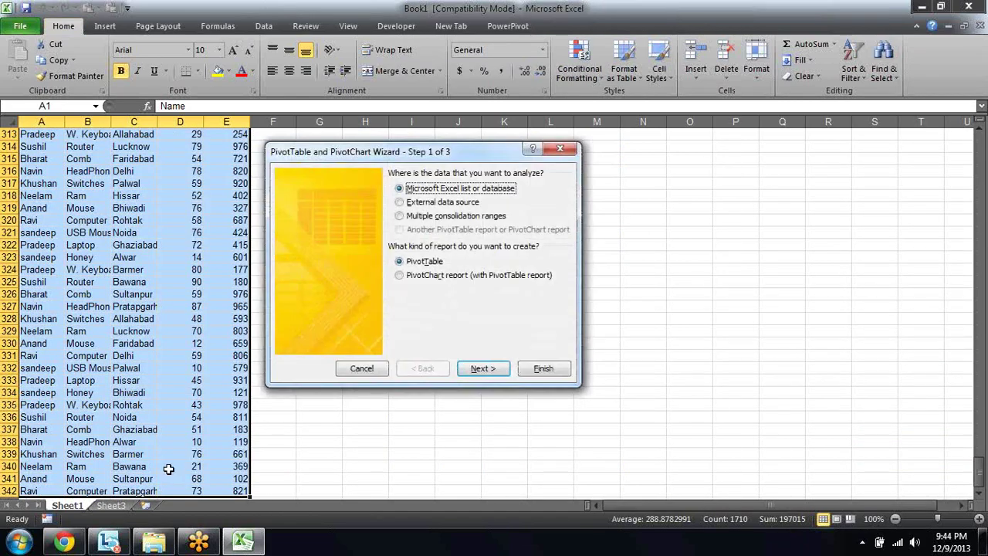
key("Return")
key("Return")
key("Return")
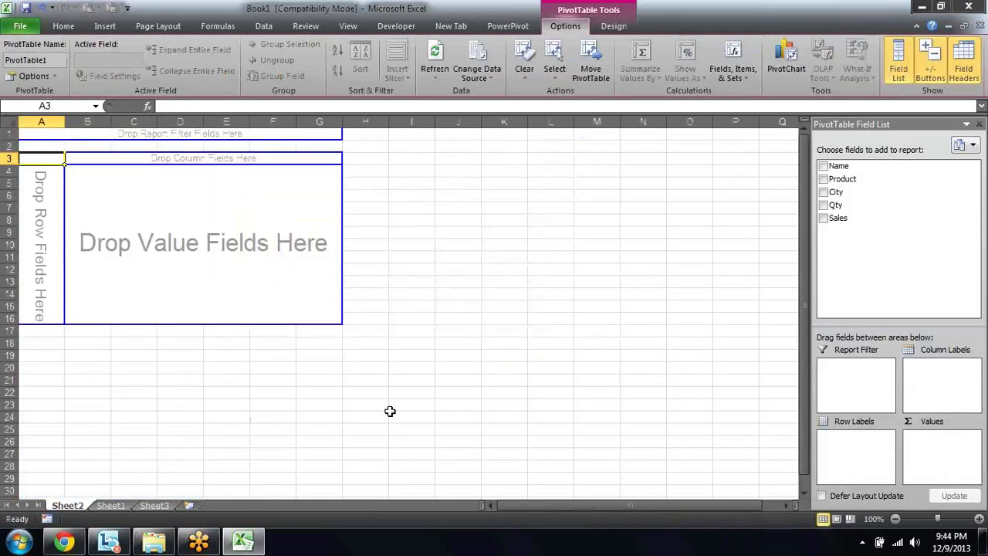
left_click(823, 191)
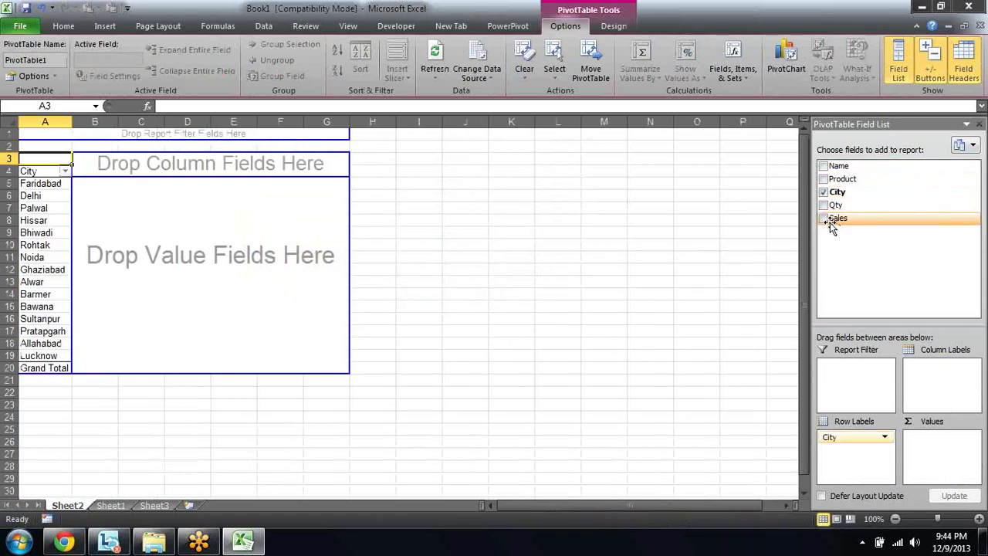
left_click(823, 218)
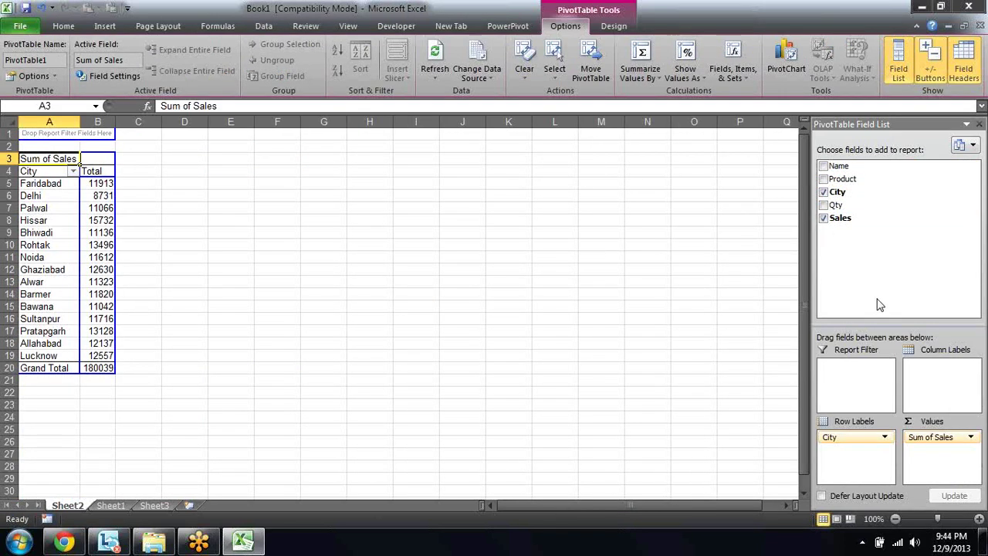
- Select the whole PivotTable A3:B20 and copy it
key("Down")
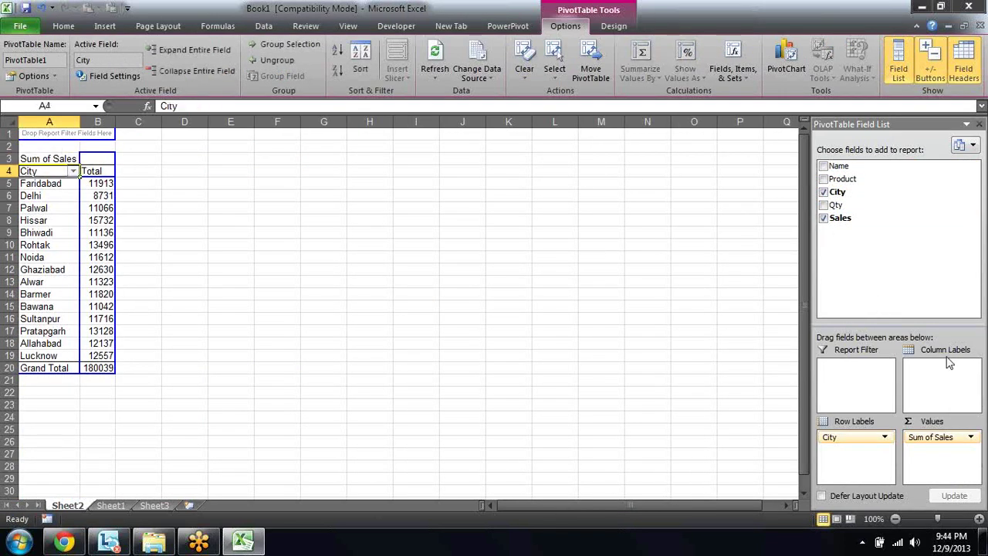
key("shift+Right")
key("ctrl+shift+Down")
key("Up")
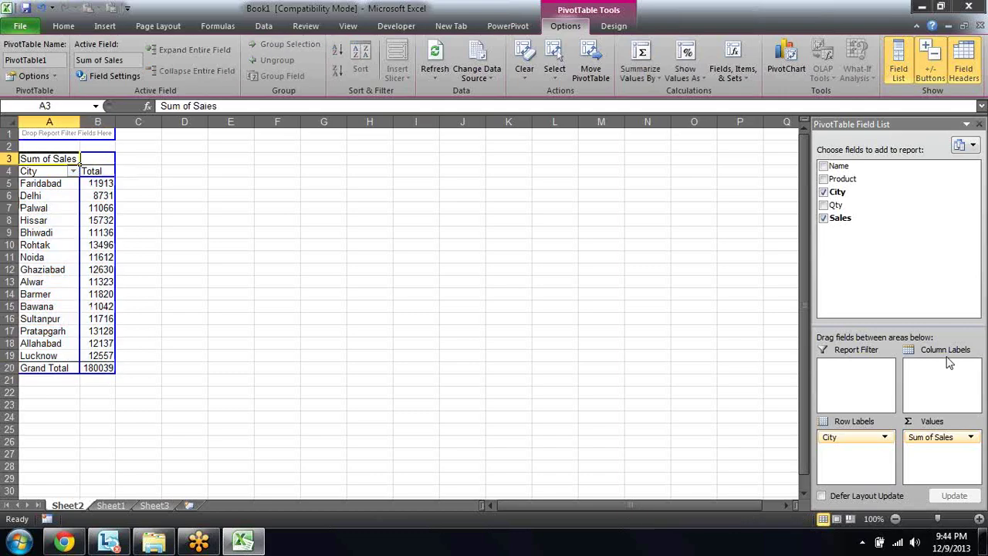
key("shift+Right")
key("ctrl+shift+Down")
key("ctrl+c")
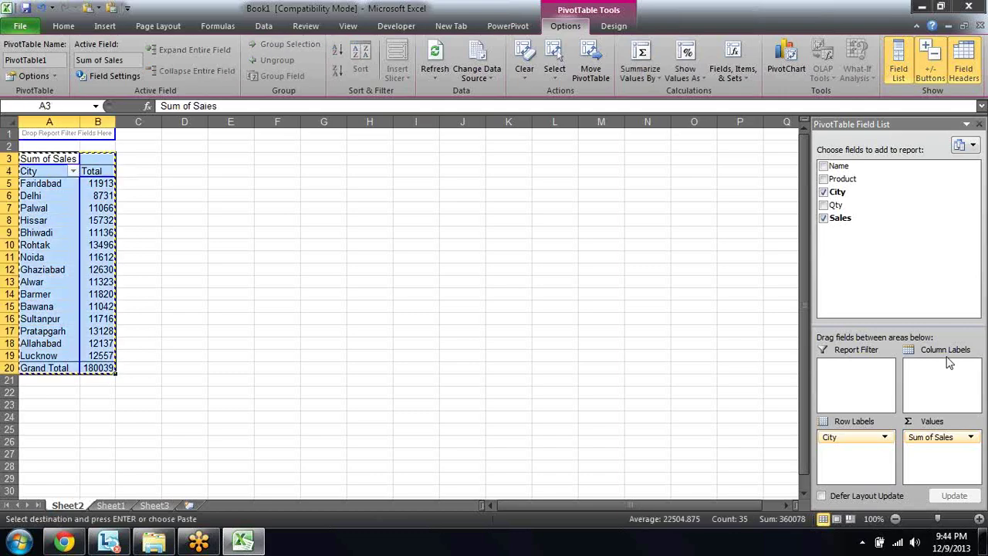
key("Right")
key("Right")
key("Right")
key("Right")
- Paste the copied PivotTable at cell F3
key("Left")
key("Left")
key("Down")
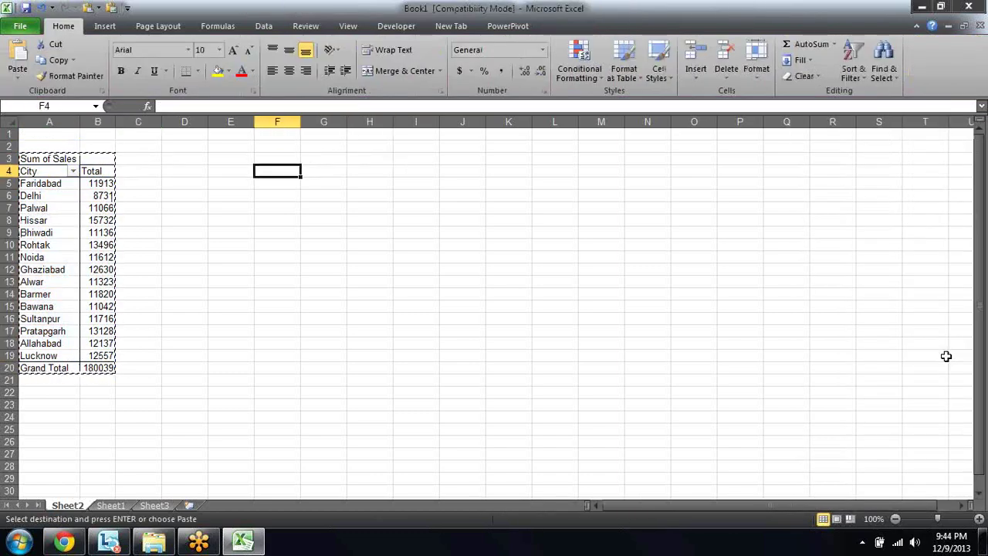
key("Up")
key("Return")
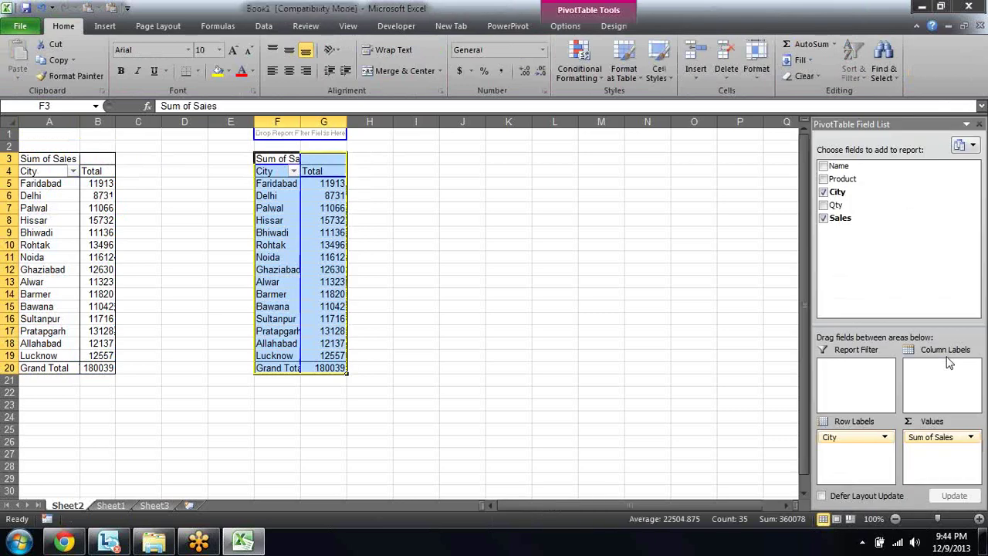
- Replace City with Name as the row field of the copied PivotTable
left_click(823, 191)
left_click_drag(838, 166, 863, 443)
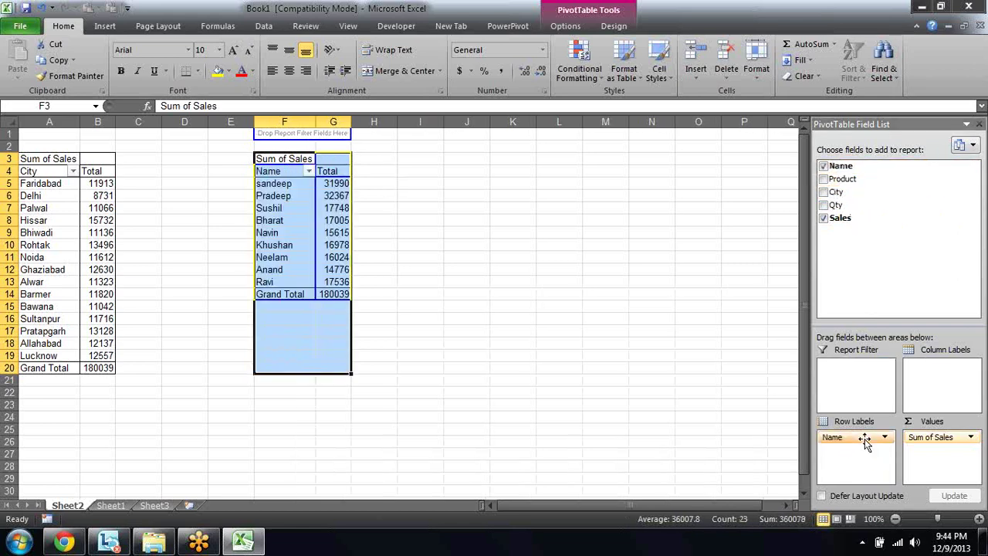
left_click(580, 245)
key("Left")
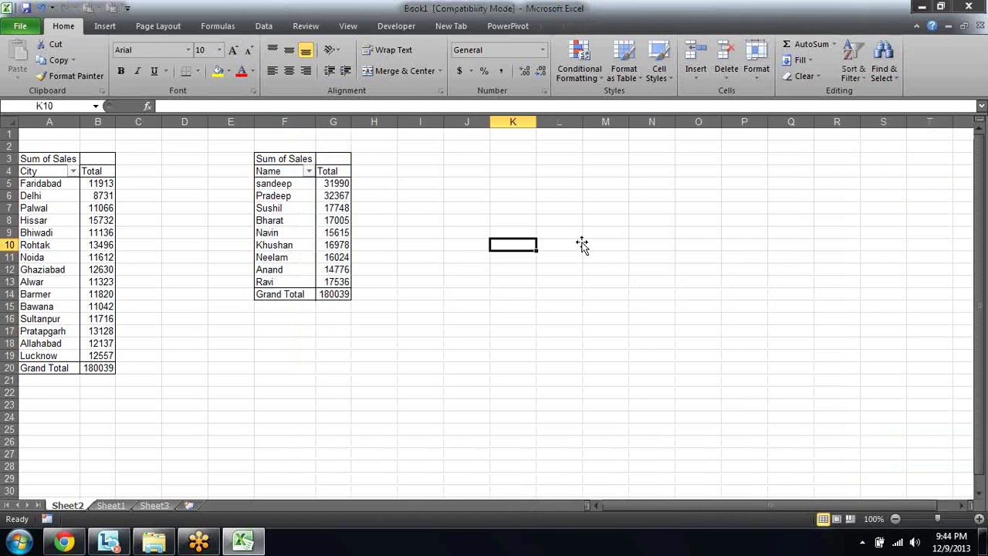
key("Home")
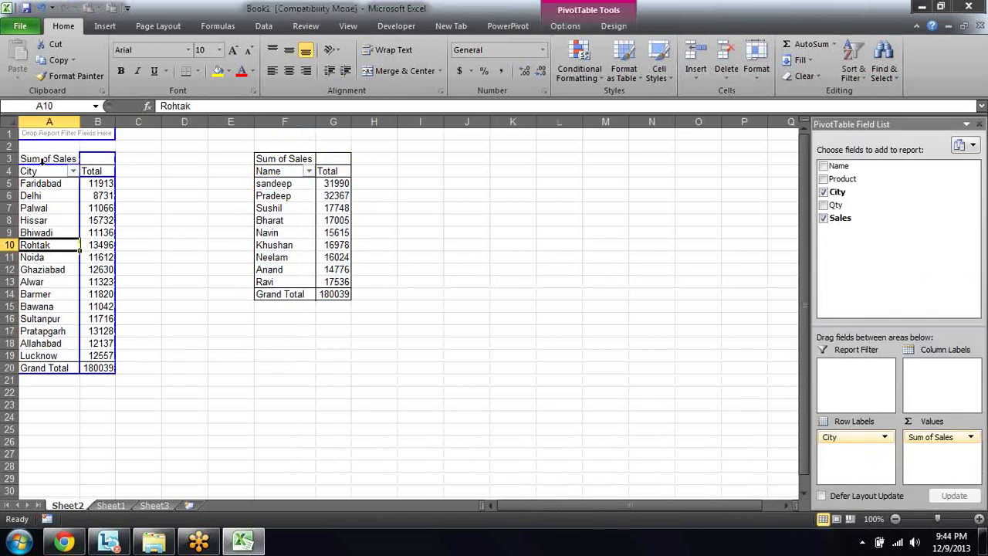
- Inspect the Bhiwadi and Navin rows in the two PivotTables, then go to Sheet1's raw data
right_click(57, 229)
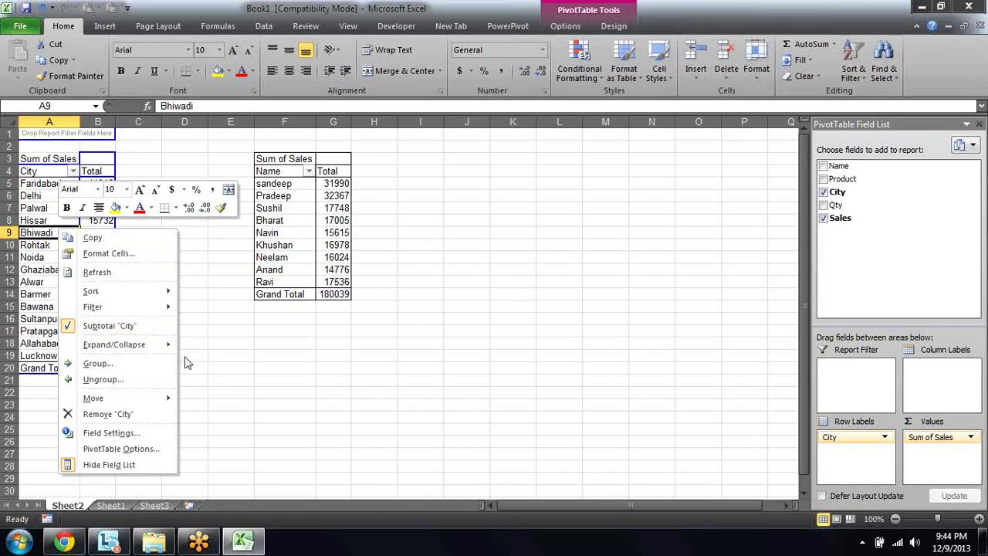
key("Escape")
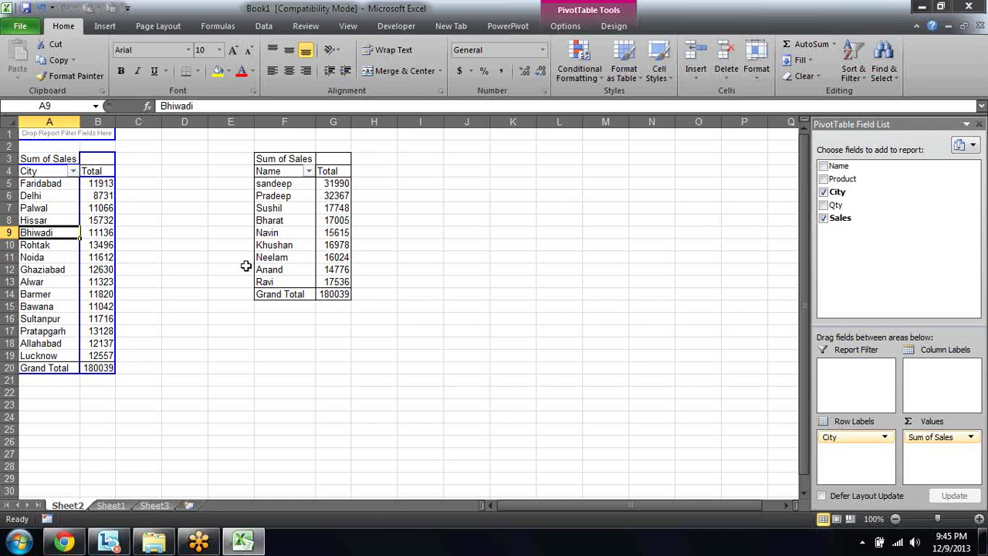
key("Right")
key("ctrl+Right")
key("Right")
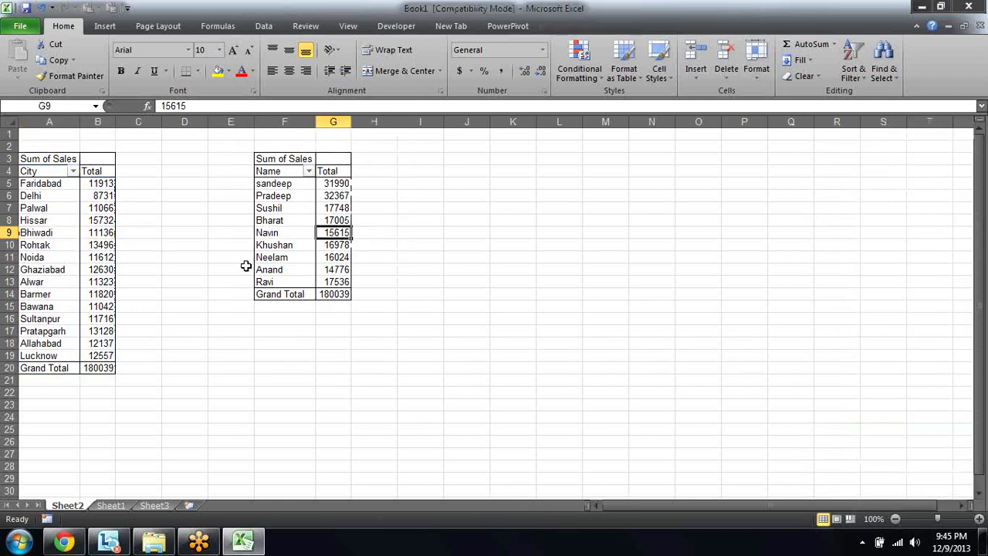
key("Left")
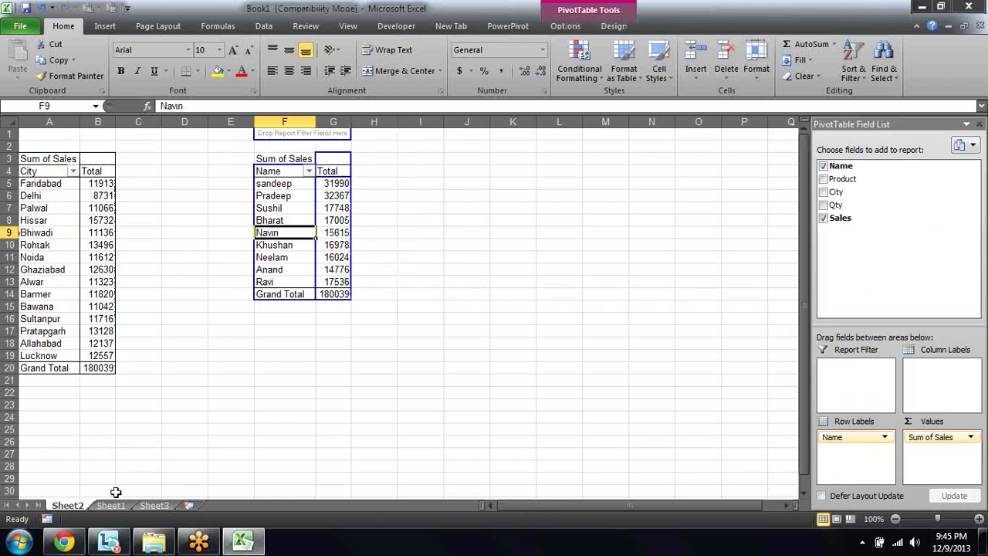
left_click(114, 506)
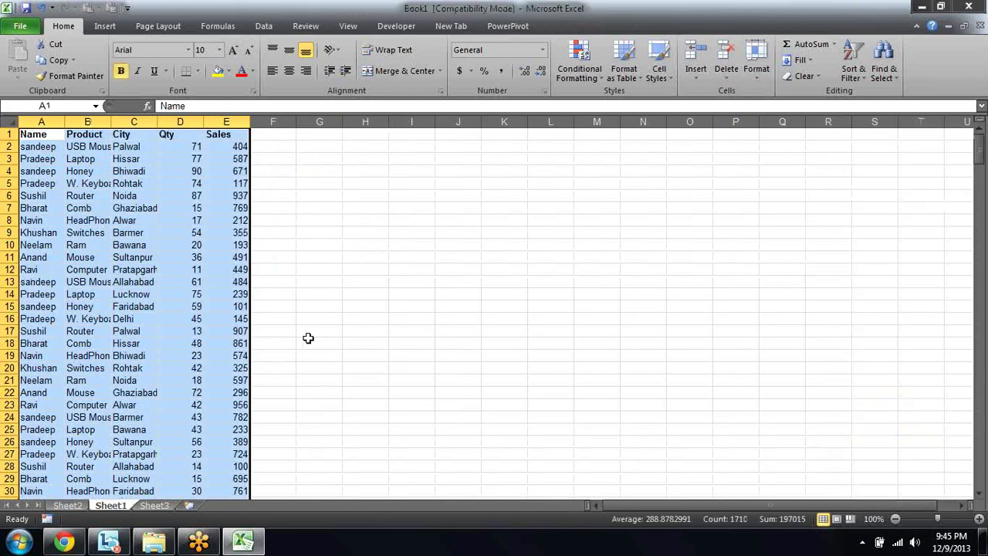
- Try selecting Sheet1's data block from the header row down to row 342, then return to A1
key("shift+Right")
key("shift+Right")
key("shift+Right")
key("shift+Right")
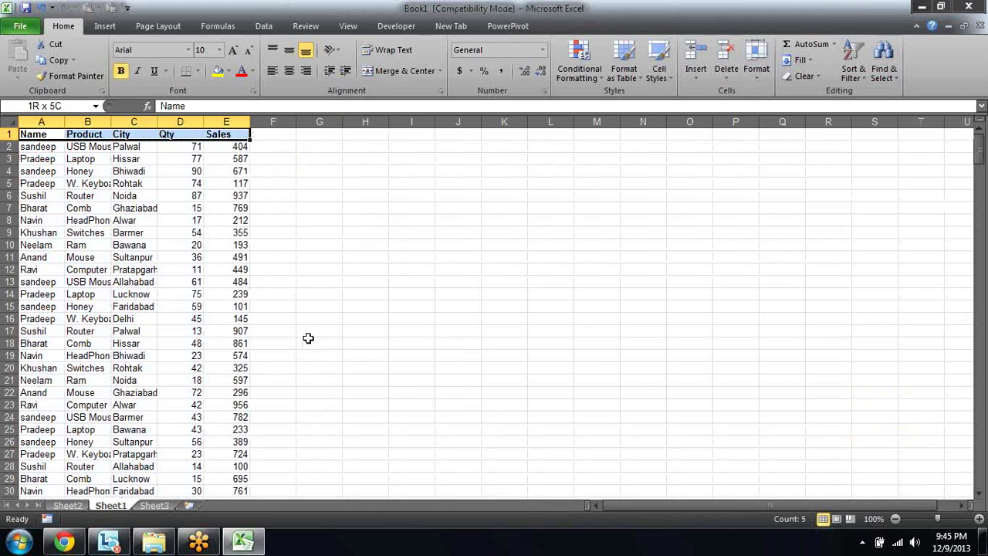
key("Down")
key("Up")
key("ctrl+shift+Right")
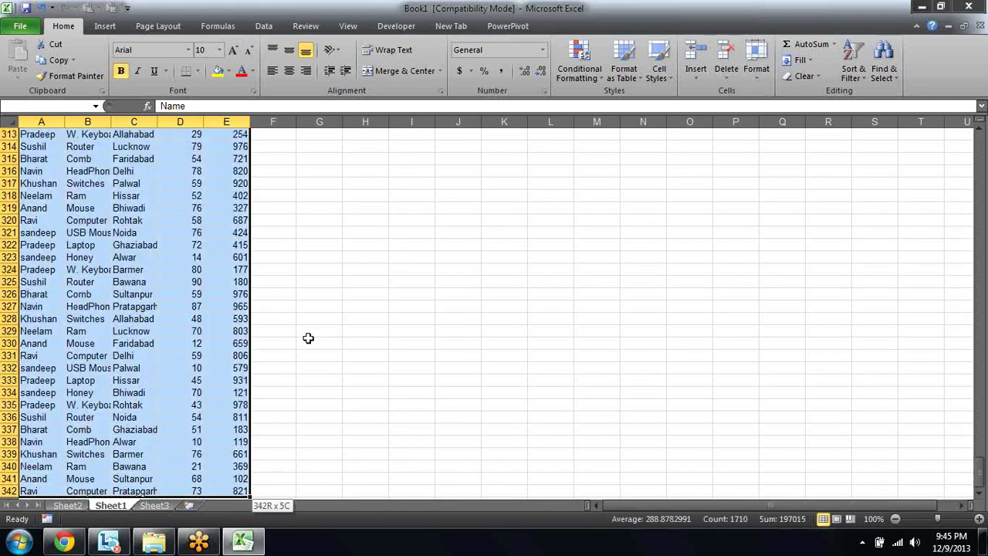
key("ctrl+shift+Down")
key("shift+Up")
key("shift+Up")
key("shift+Up")
key("shift+Up")
key("shift+Up")
key("shift+Up")
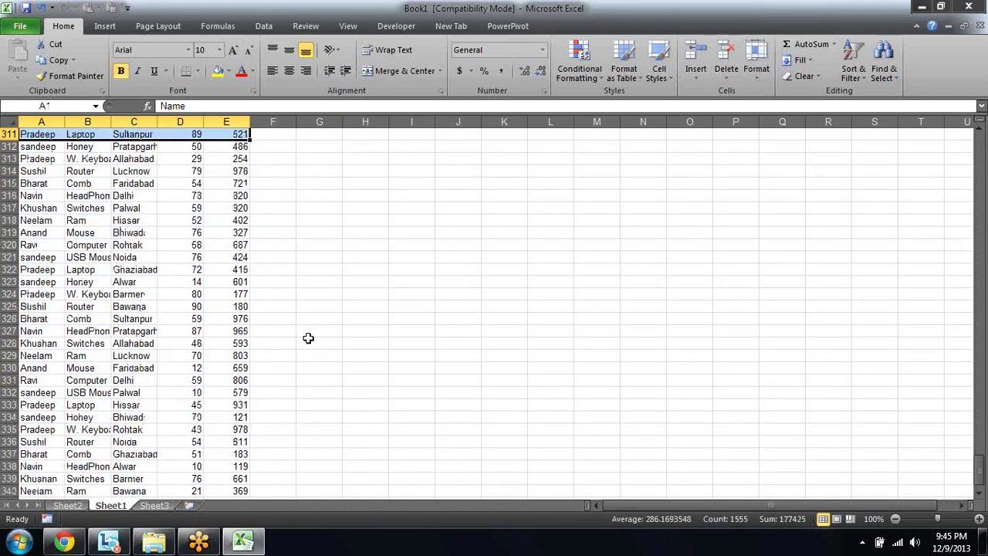
key("Down")
key("Down")
key("Down")
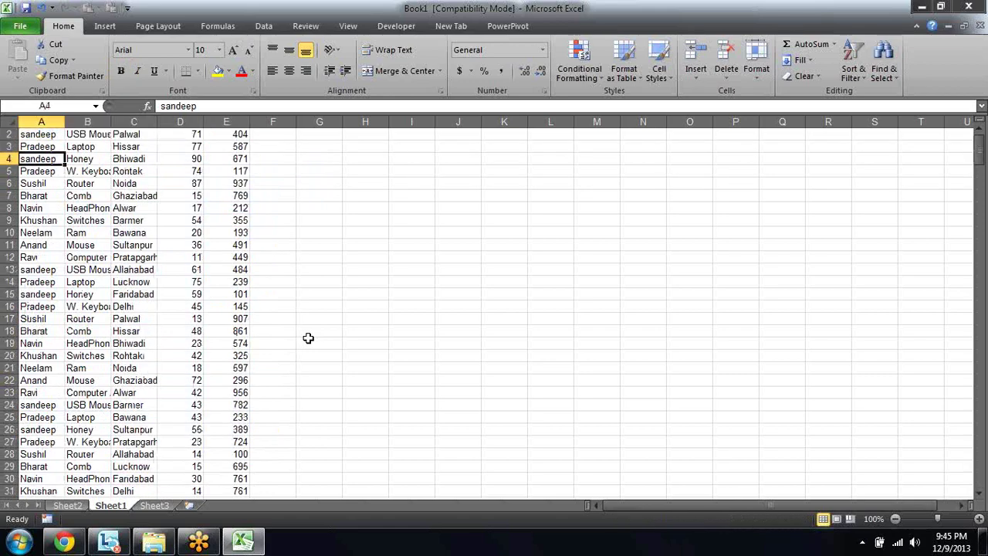
key("ctrl+shift+Right")
key("ctrl+shift+Down")
key("Up")
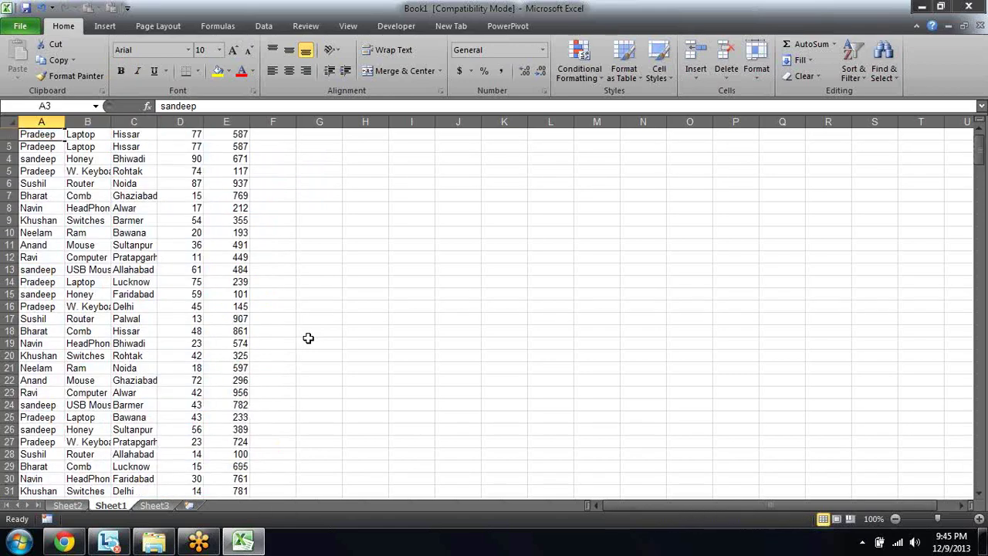
key("ctrl+Home")
- Check the column headers and jump to the bottom of the Name column
key("Right")
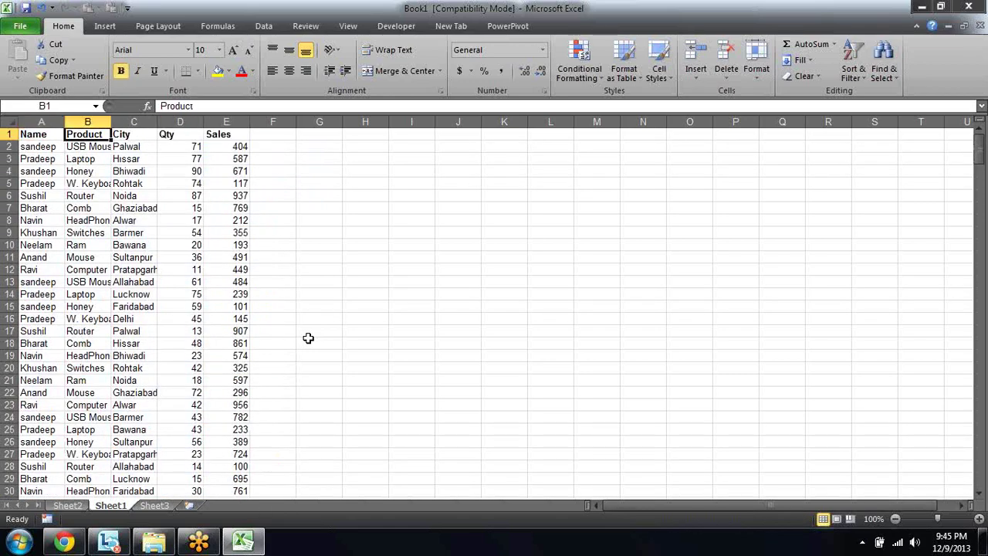
key("Right")
key("Right")
key("Left")
key("Left")
key("Left")
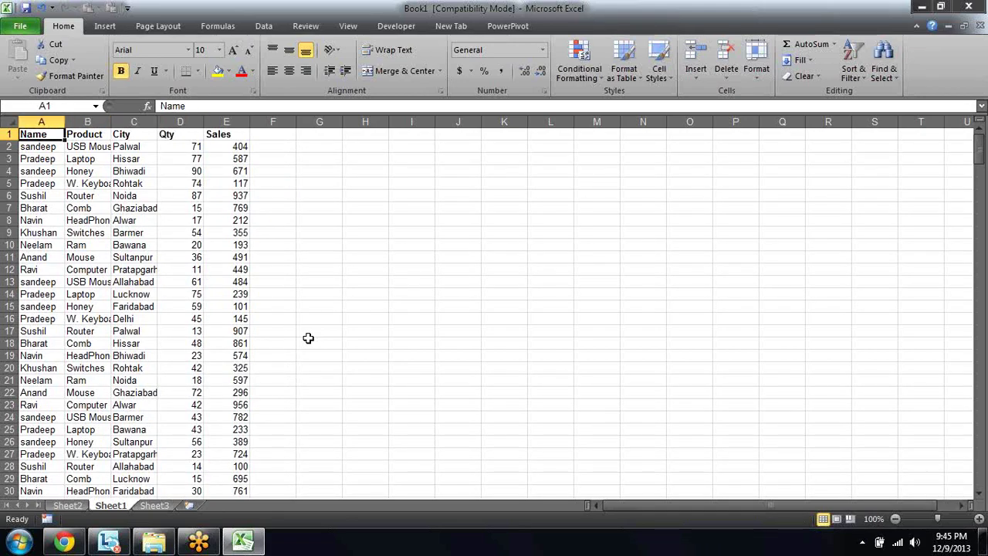
key("ctrl+Down")
key("Up")
key("Up")
key("Up")
key("Up")
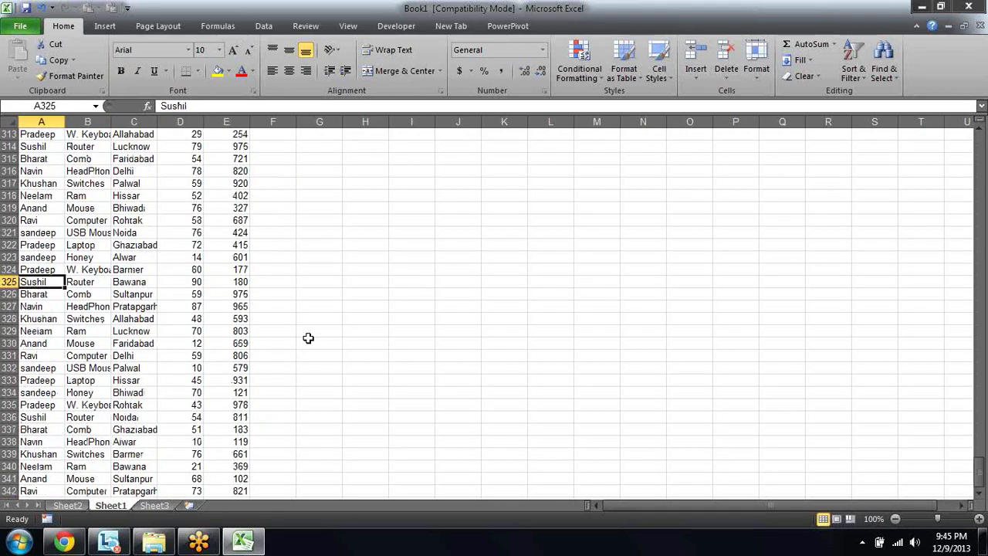
key("Up")
key("Up")
key("Up")
key("Up")
key("Up")
key("Up")
key("Up")
key("Up")
key("Up")
key("Up")
key("Up")
key("Up")
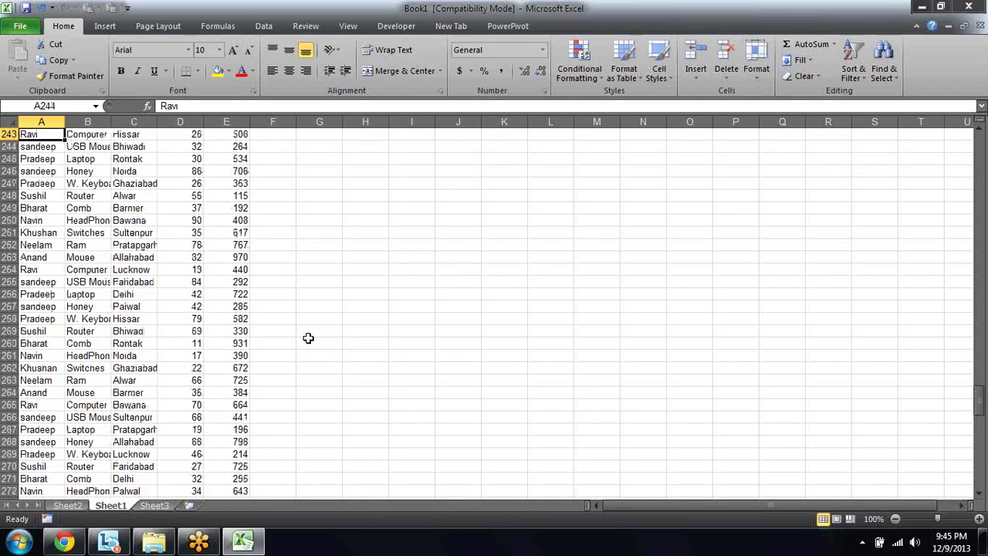
key("Up")
key("Up")
key("Up")
key("Up")
key("Up")
key("Up")
key("Up")
key("Up")
key("Up")
key("Up")
key("Up")
key("Up")
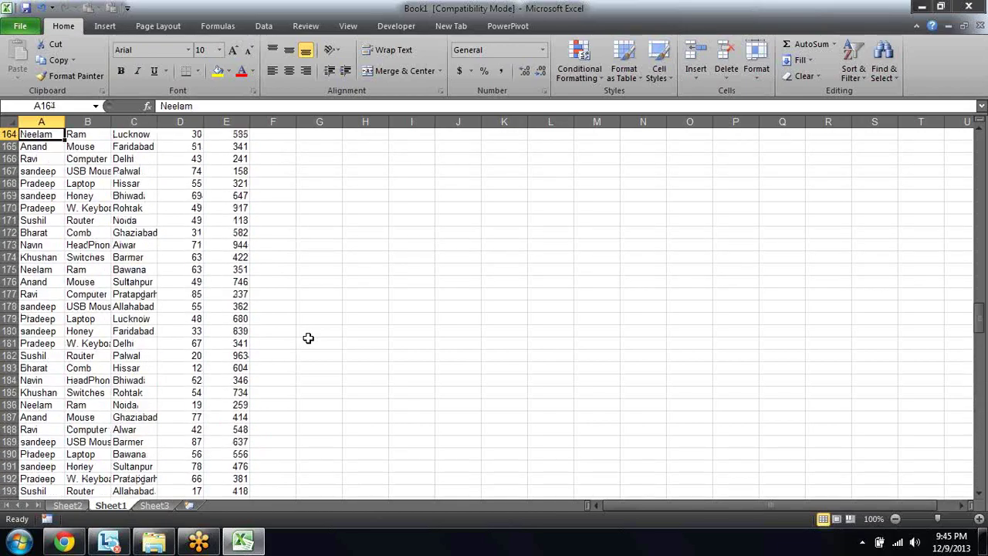
- Select records A53:E342 upward from the last Sales value and copy them
left_click_drag(982, 321, 982, 147)
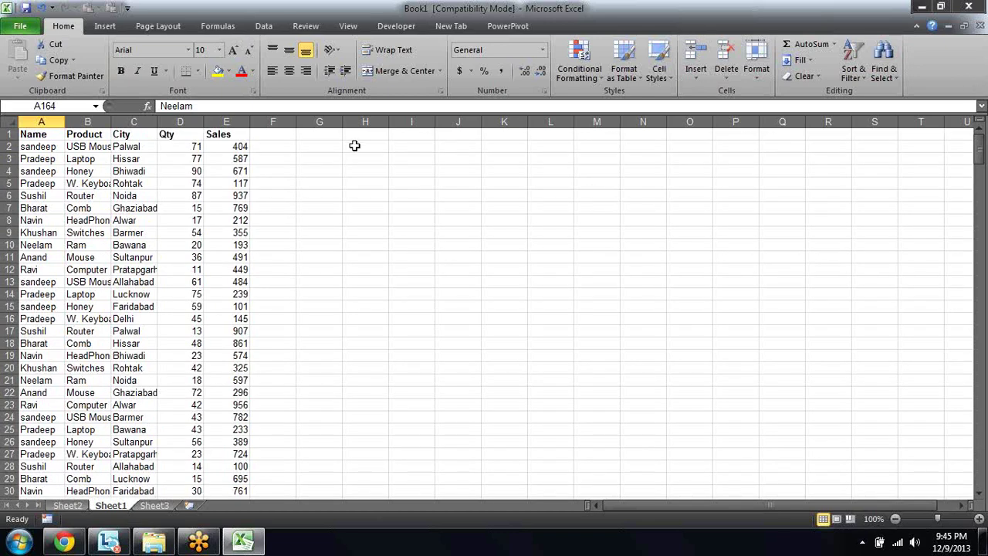
left_click(28, 380)
key("ctrl+Down")
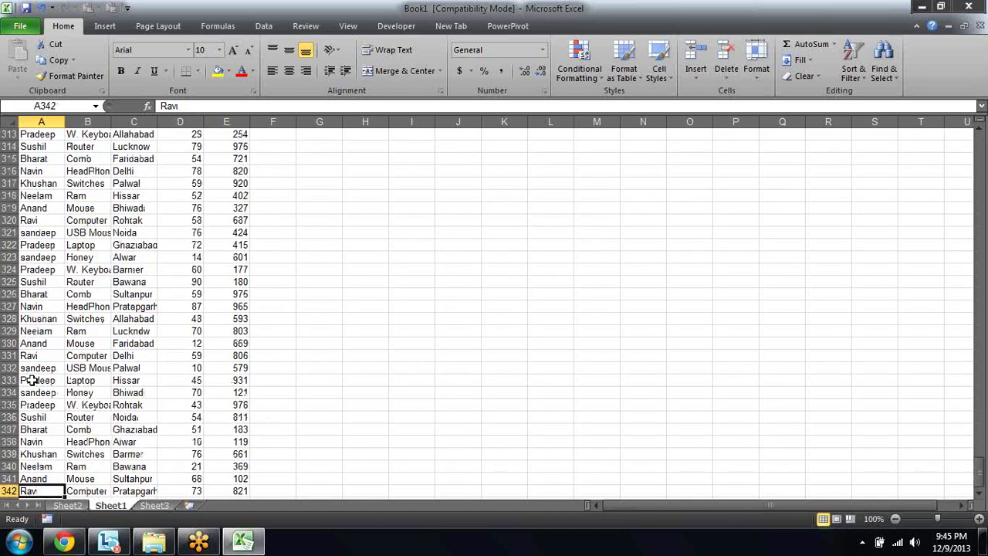
key("Down")
key("Up")
key("Right")
key("Right")
key("Right")
key("Right")
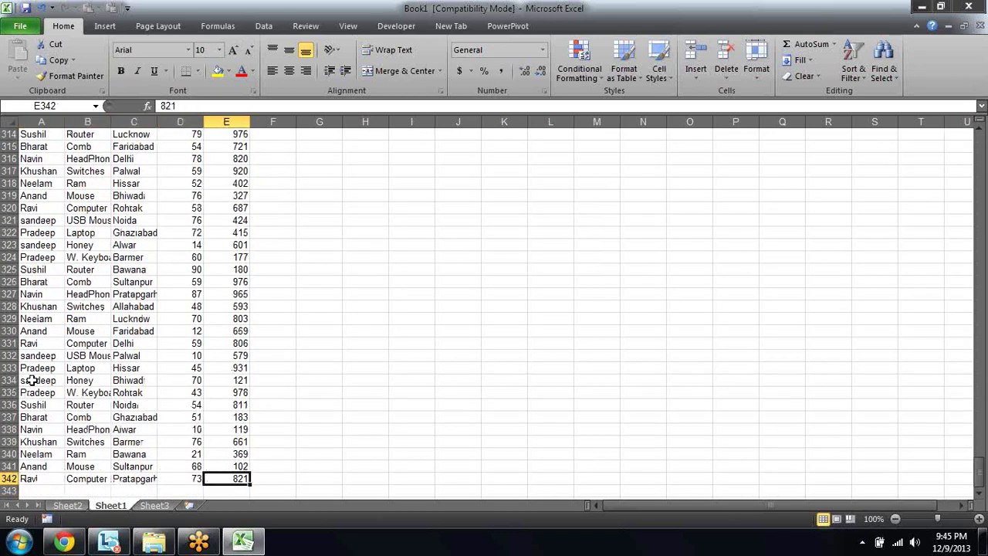
key("ctrl+shift+Left")
key("ctrl+shift+Up")
key("shift+Down")
key("shift+Down")
key("shift+Down")
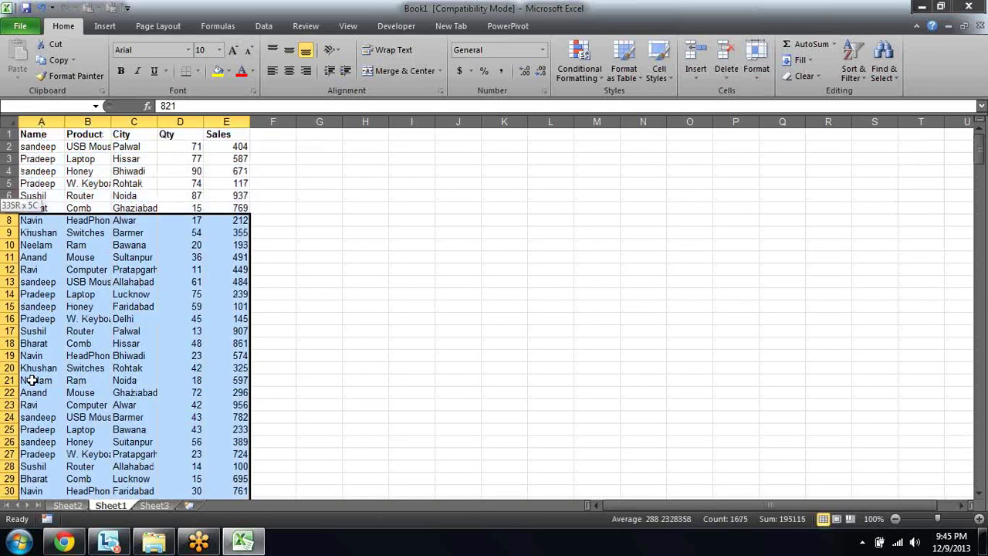
key("shift+Down")
key("shift+Down")
key("shift+Down")
key("shift+Down")
key("shift+Down")
key("shift+Down")
key("shift+Down")
key("shift+Down")
key("shift+Down")
key("shift+Up")
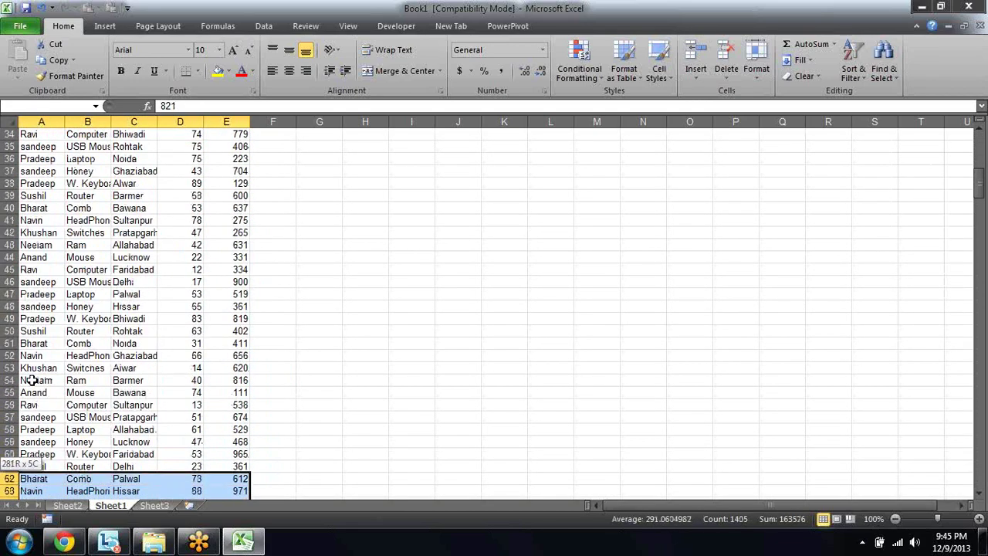
key("shift+Up")
key("shift+Up")
key("shift+Up")
key("shift+Down")
key("shift+Up")
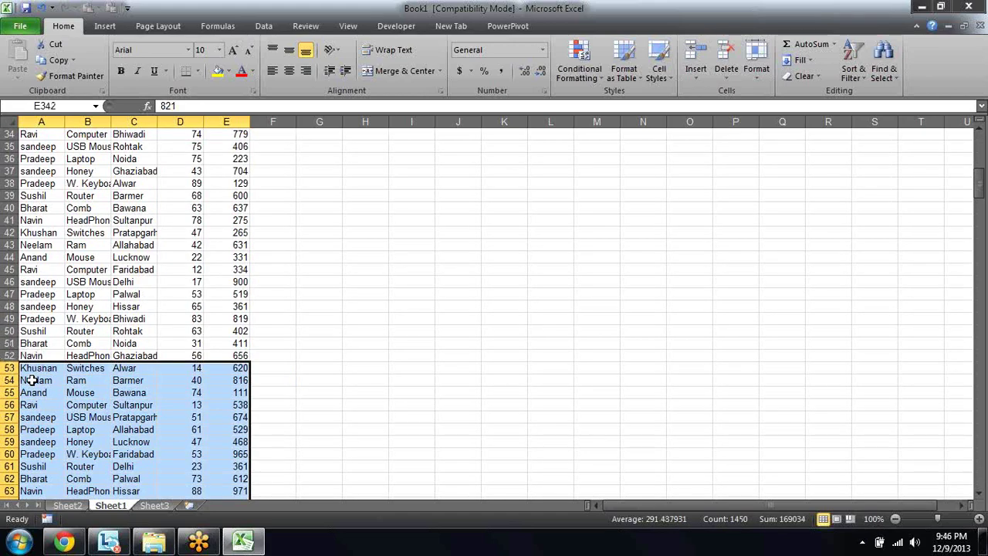
key("ctrl+c")
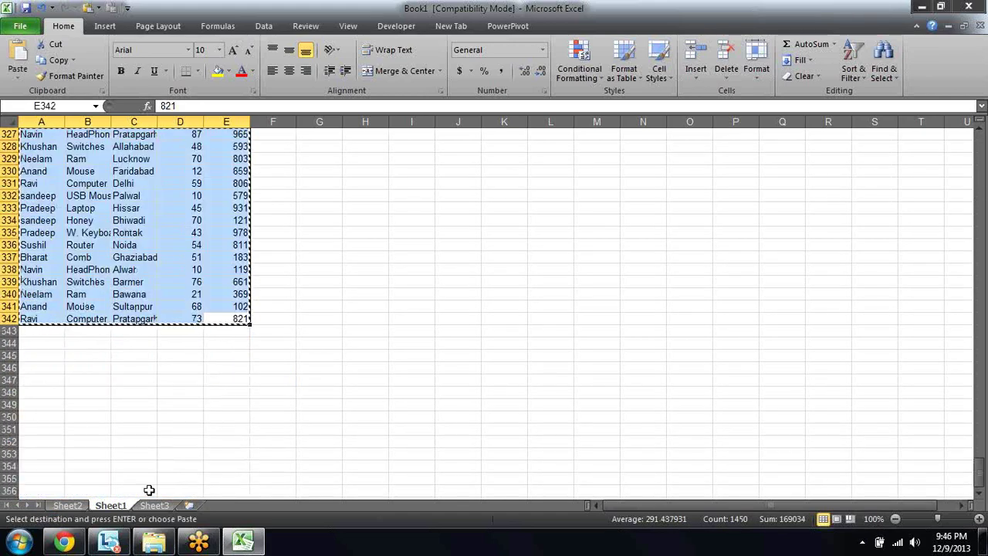
- Paste the copied records into Sheet3 starting at A2
left_click(151, 507)
key("Down")
key("Return")
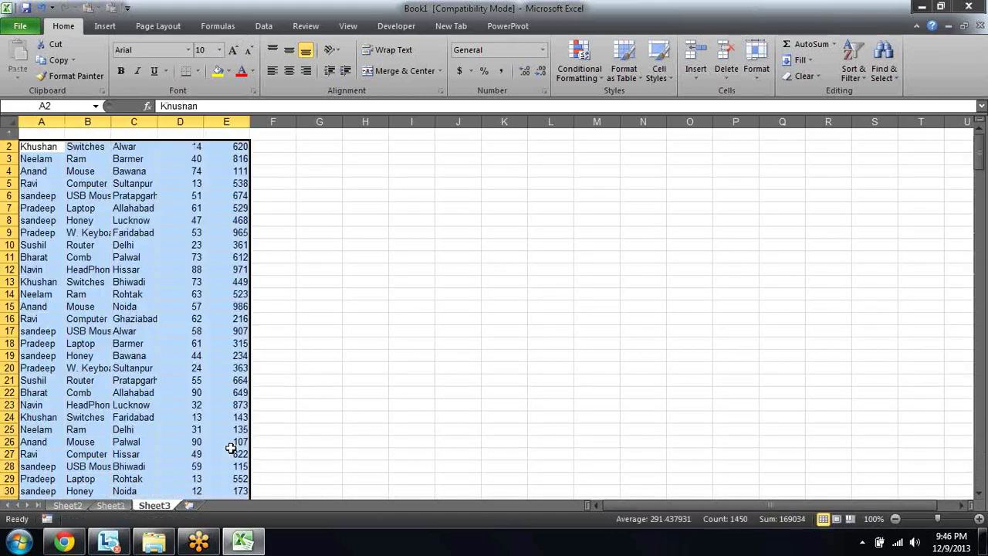
- Copy Sheet1's header row A1:E1 and paste it into Sheet3's A1
left_click(111, 505)
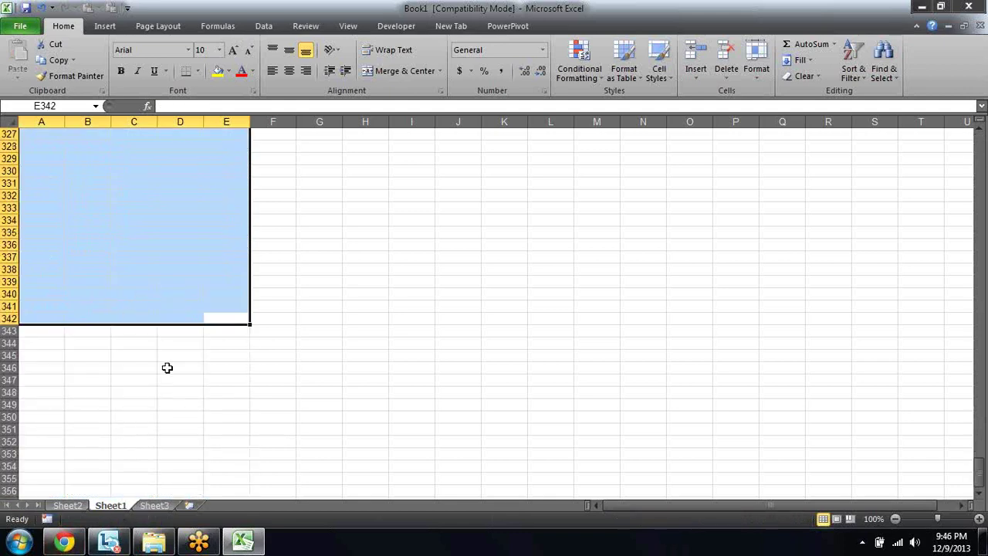
key("Up")
key("ctrl+Up")
key("ctrl+Up")
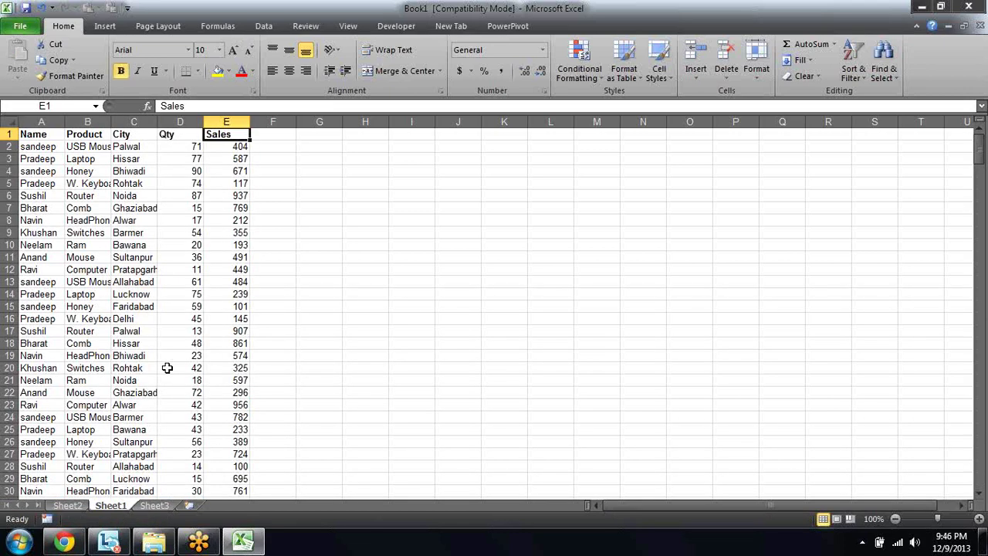
key("ctrl+shift+Left")
key("ctrl+c")
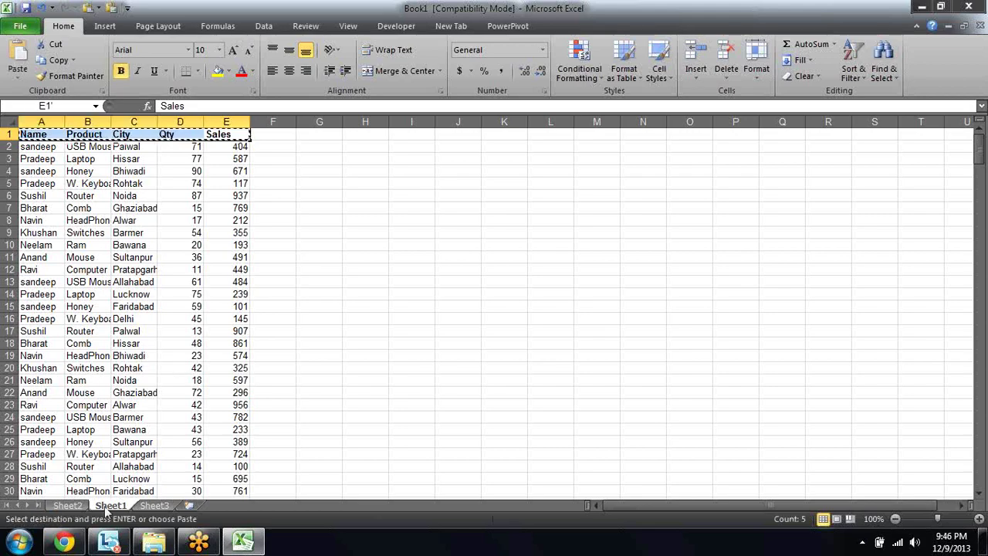
left_click(154, 504)
key("Up")
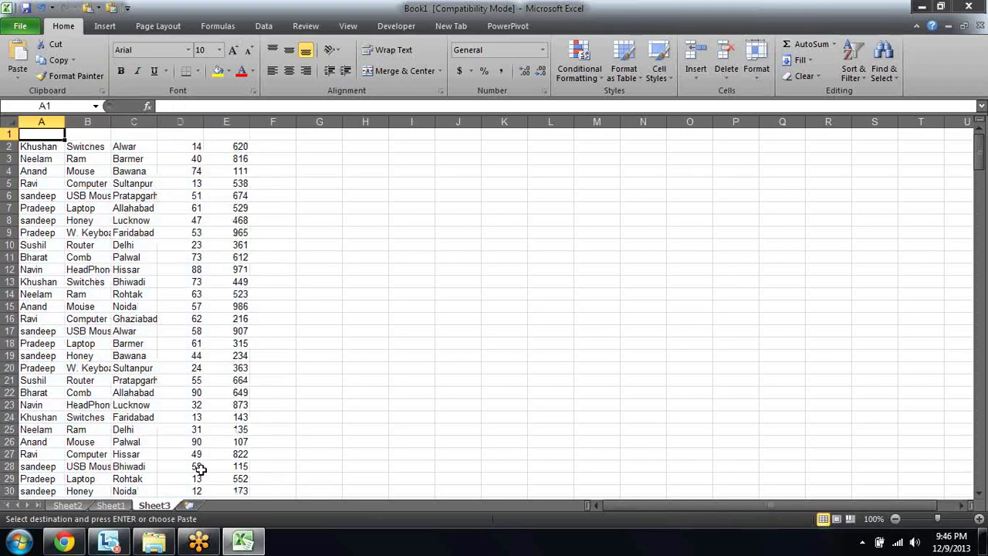
key("Return")
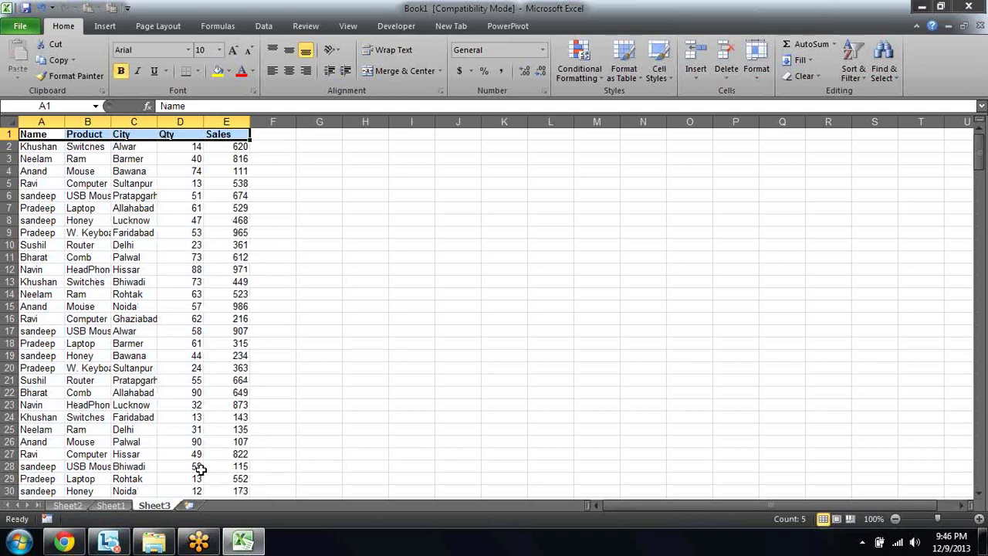
- Review Sheet3's Name, Product, City, Qty, Sales headers against Sheet1's data
key("Down")
key("Up")
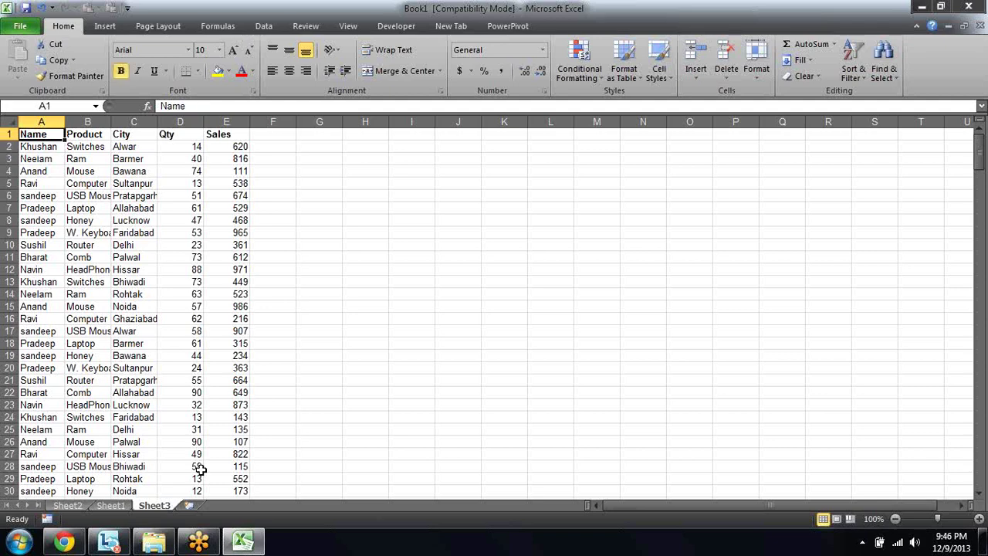
key("Right")
key("Right")
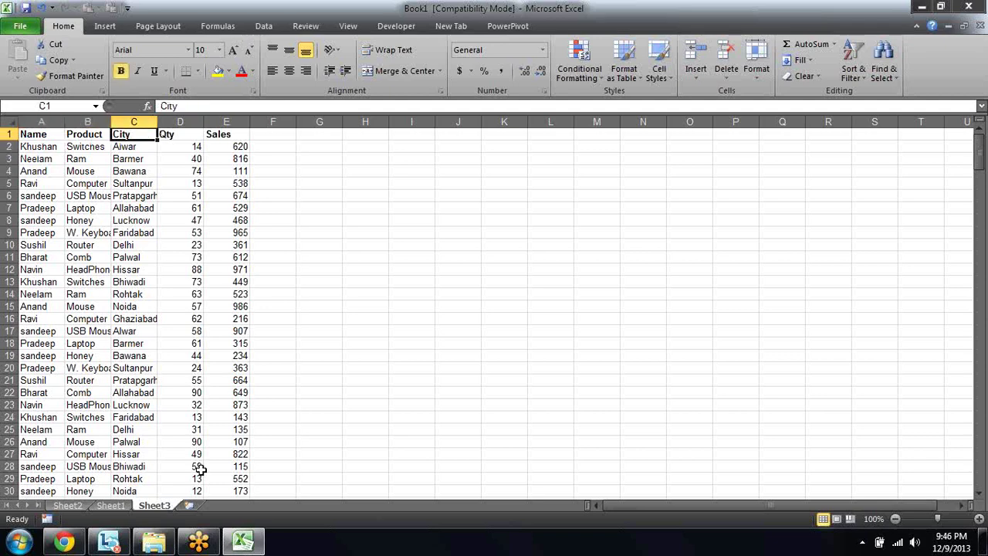
key("Right")
key("Left")
key("Left")
key("Left")
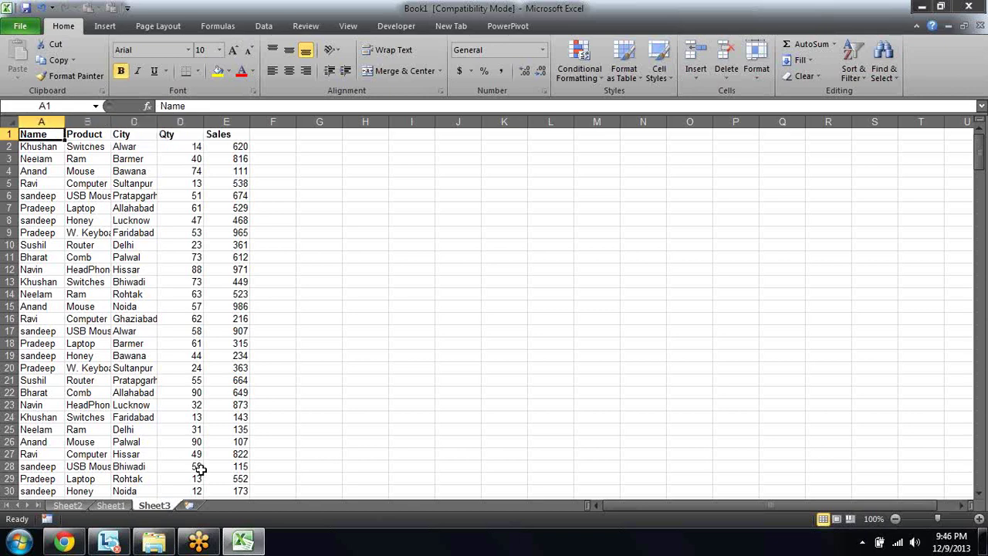
left_click(111, 505)
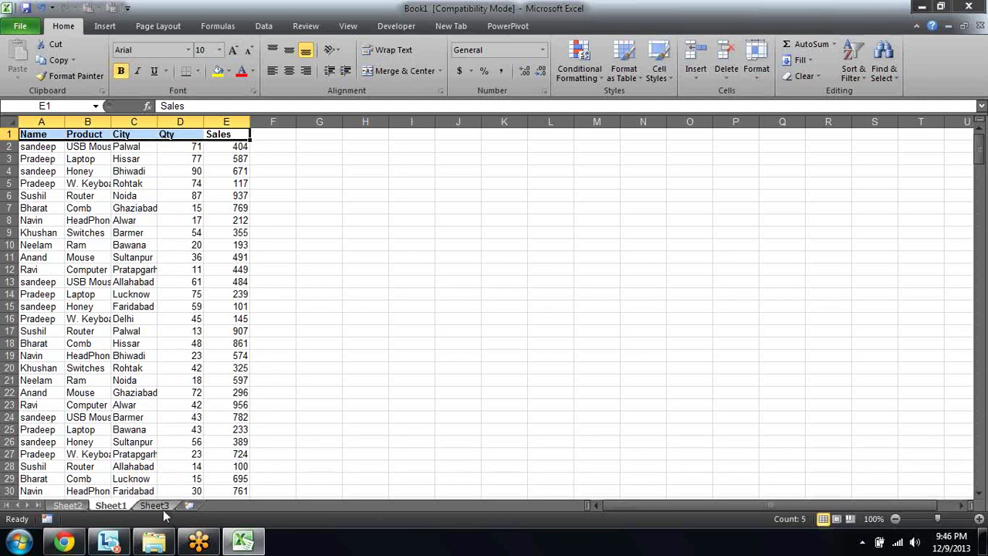
left_click(156, 506)
key("Right")
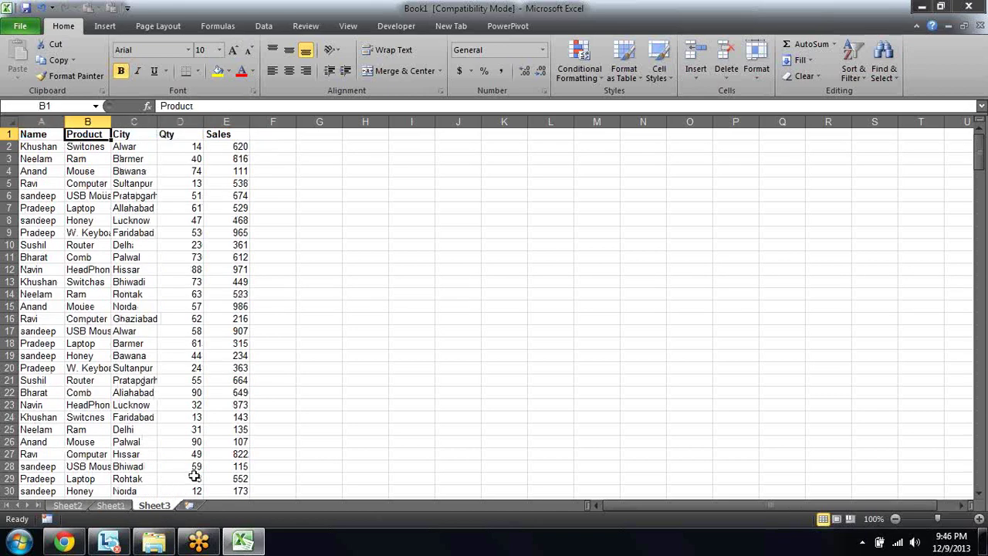
key("Right")
key("Right")
key("Right")
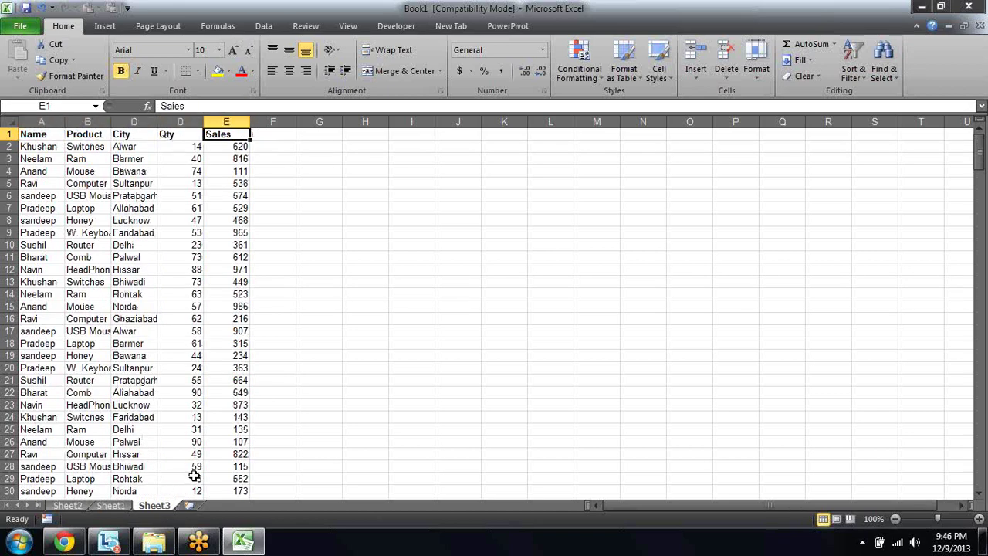
- Delete Sheet2 and its two PivotTables using Alt+H, D, S
key("Left")
key("Home")
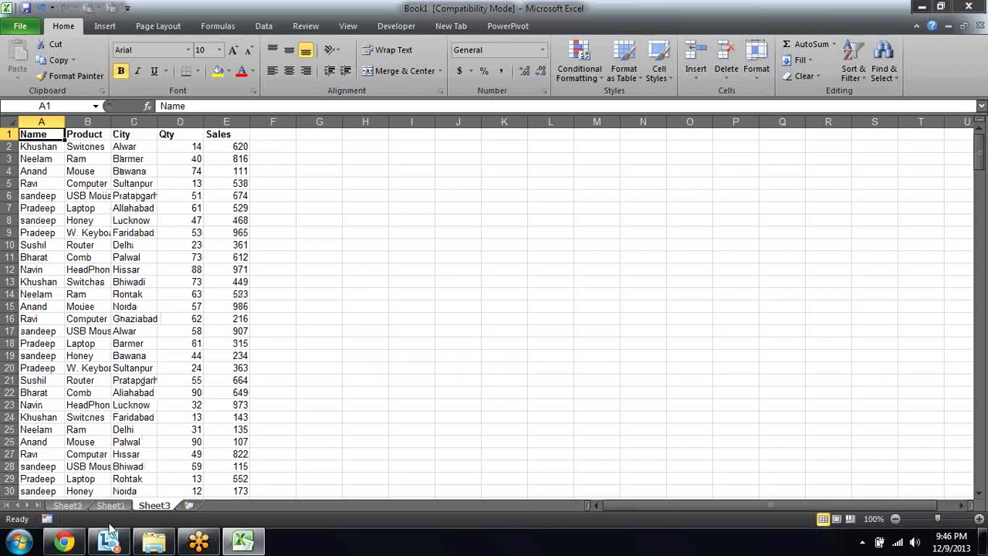
left_click(113, 505)
left_click(74, 504)
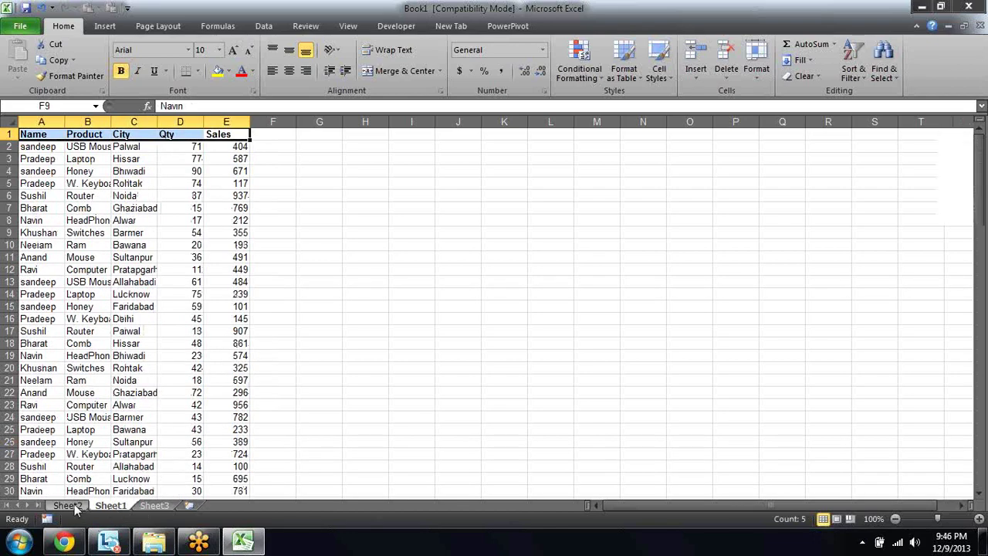
key("alt+h")
key("d")
key("s")
key("Return")
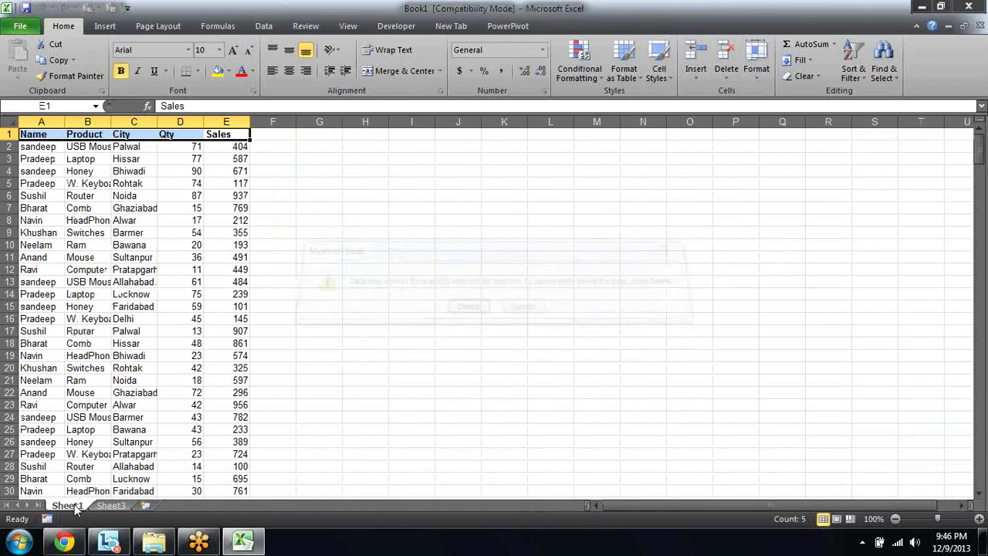
- Compare Sheet3 with Sheet1, then select an empty cell beside Sheet1's data and show the Insert ribbon
left_click(112, 506)
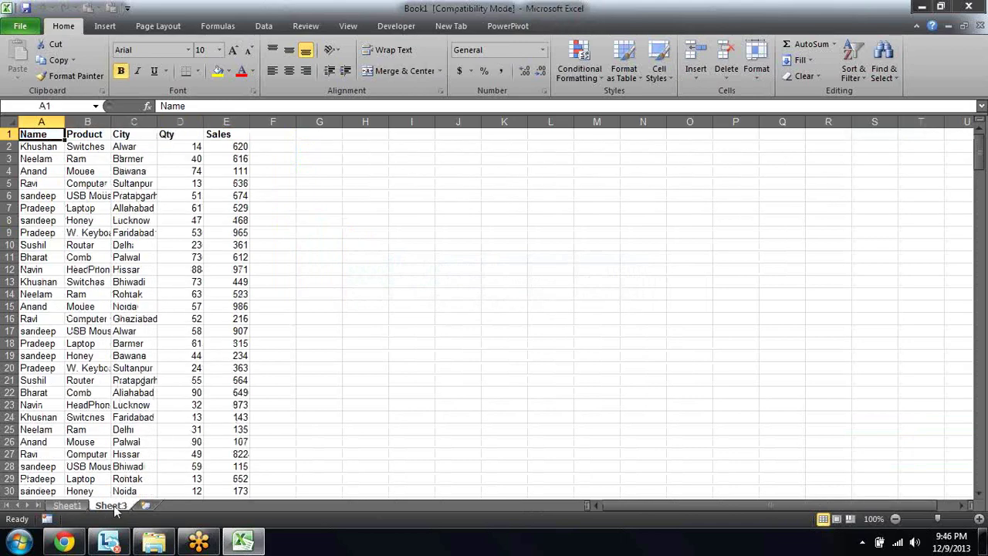
left_click(68, 506)
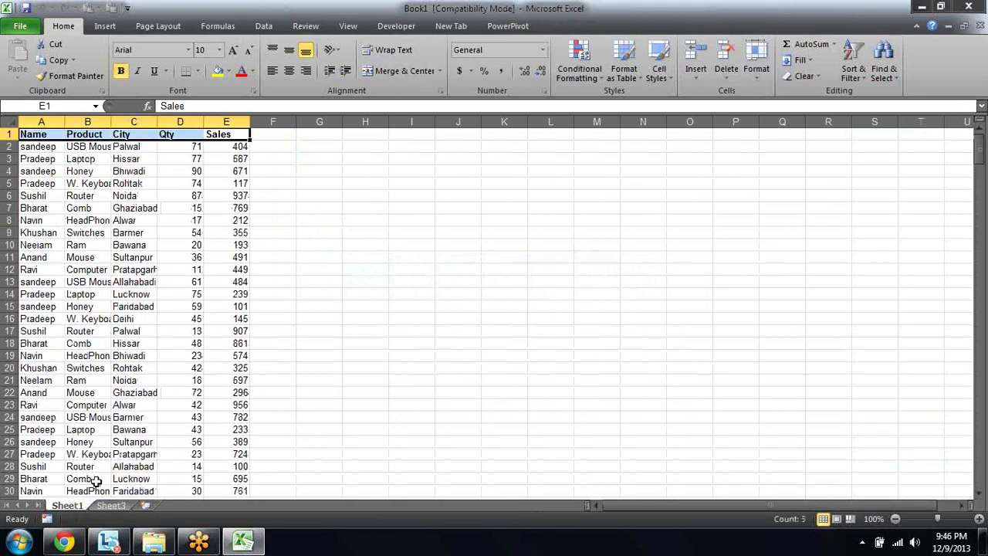
left_click(111, 506)
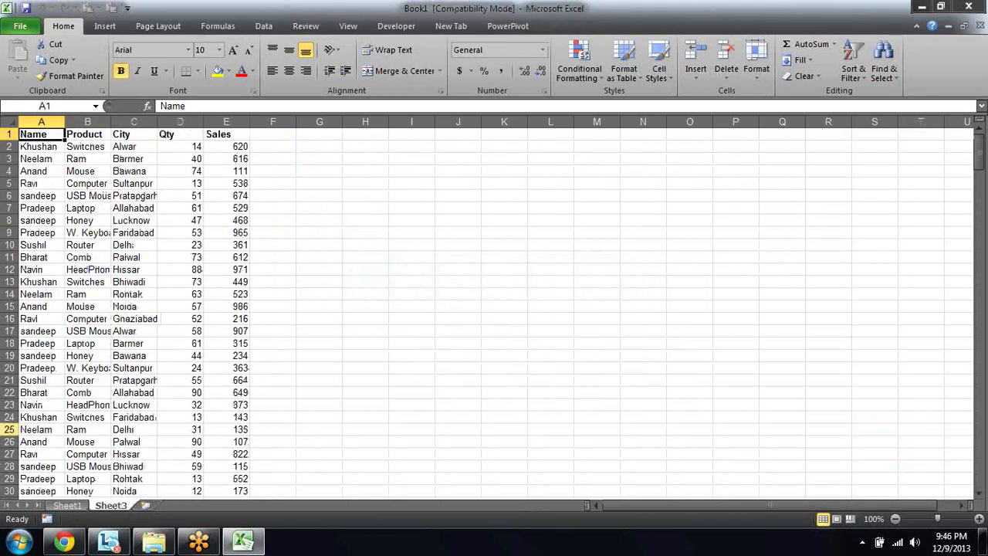
left_click(68, 506)
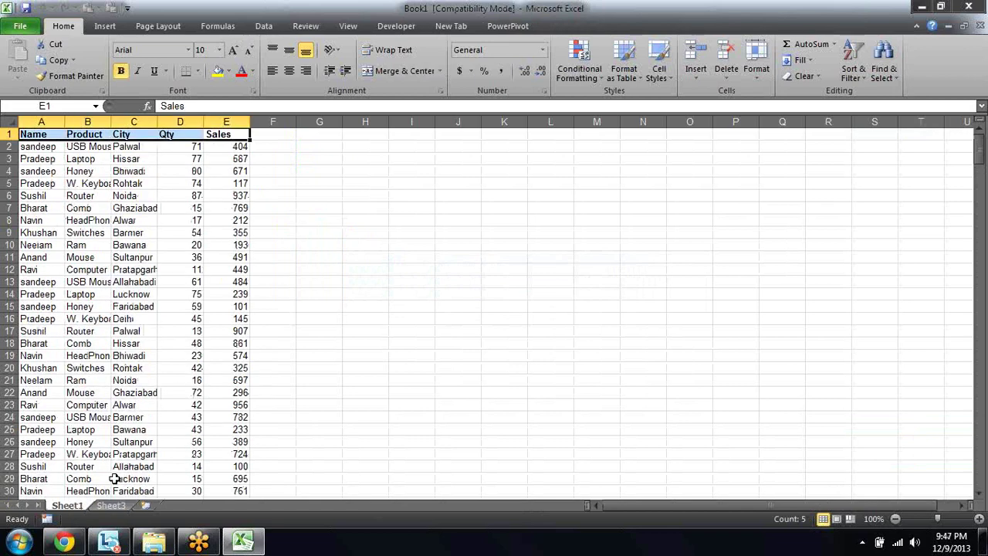
left_click(373, 318)
left_click(102, 25)
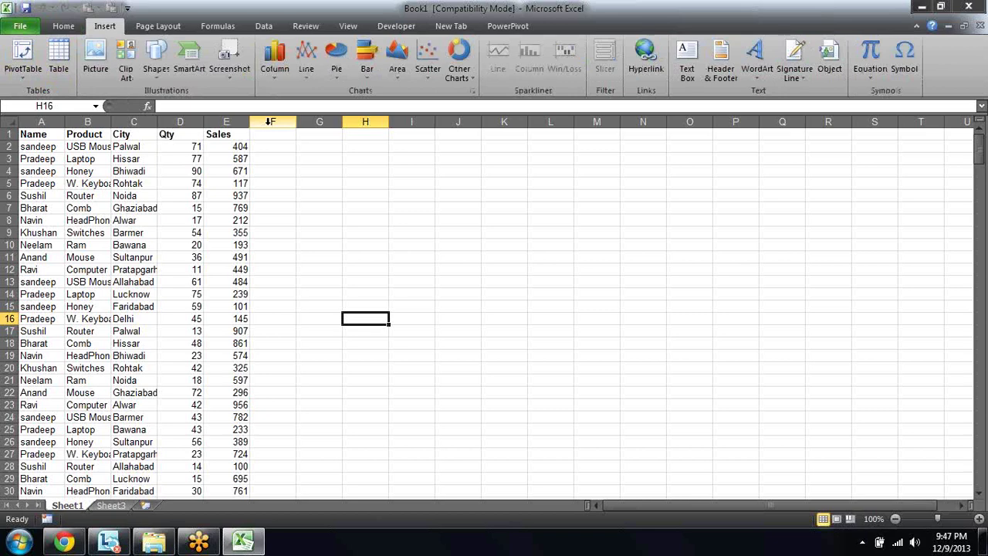
left_click(69, 26)
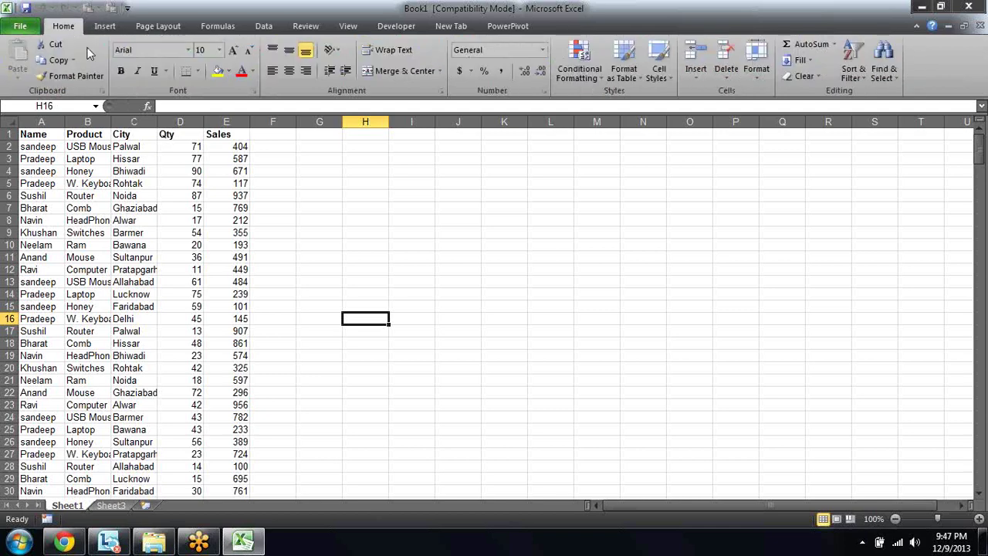
left_click(51, 136)
key("ctrl+shift+Right")
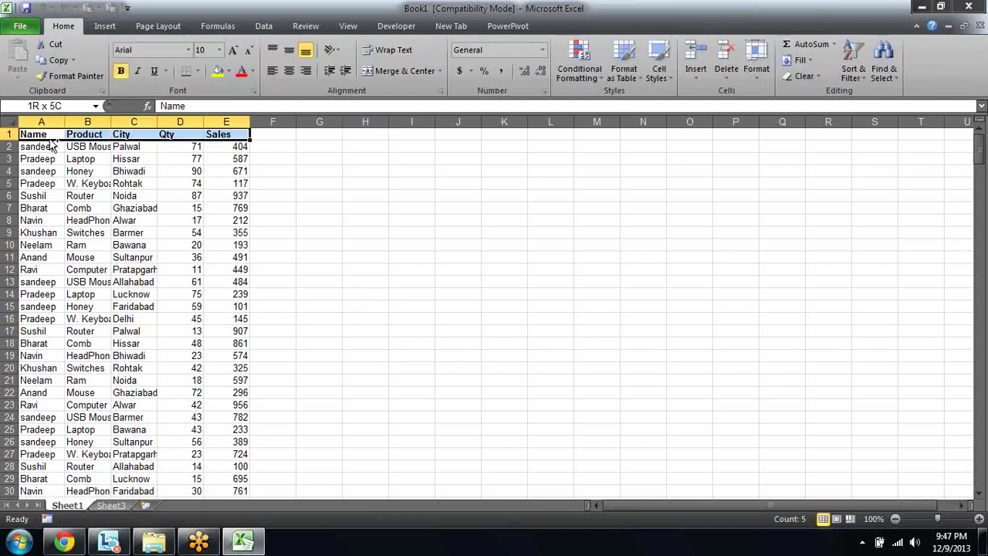
key("ctrl+shift+Down")
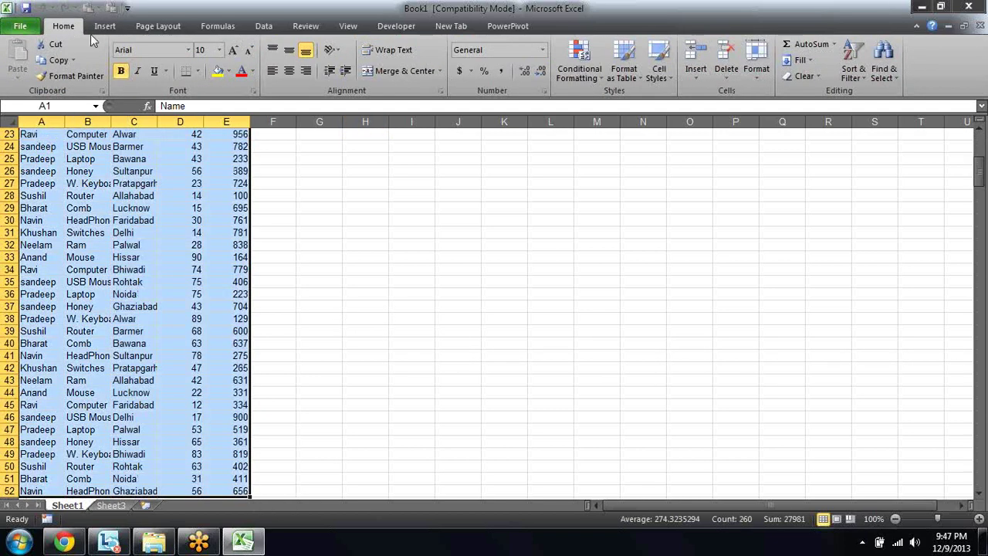
left_click(105, 27)
left_click(23, 73)
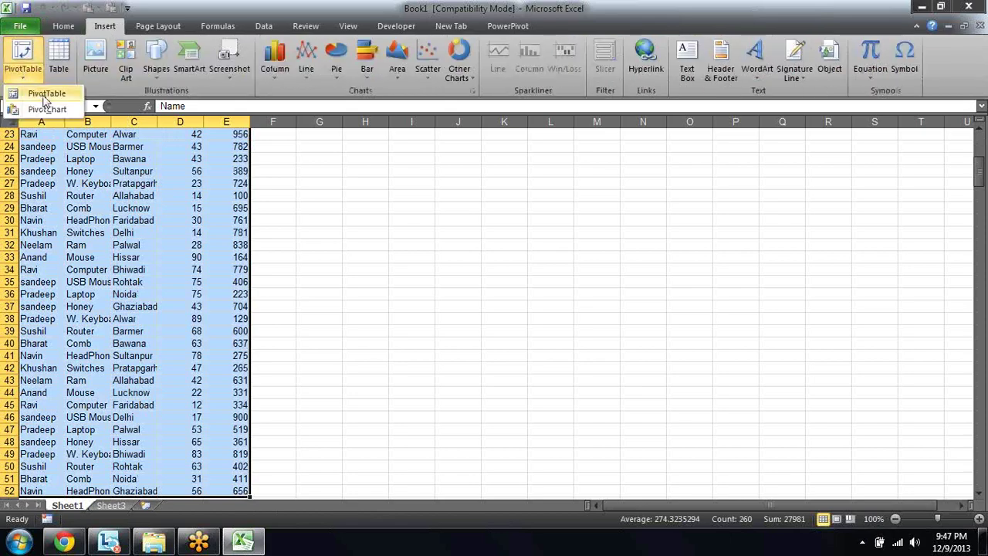
left_click(31, 95)
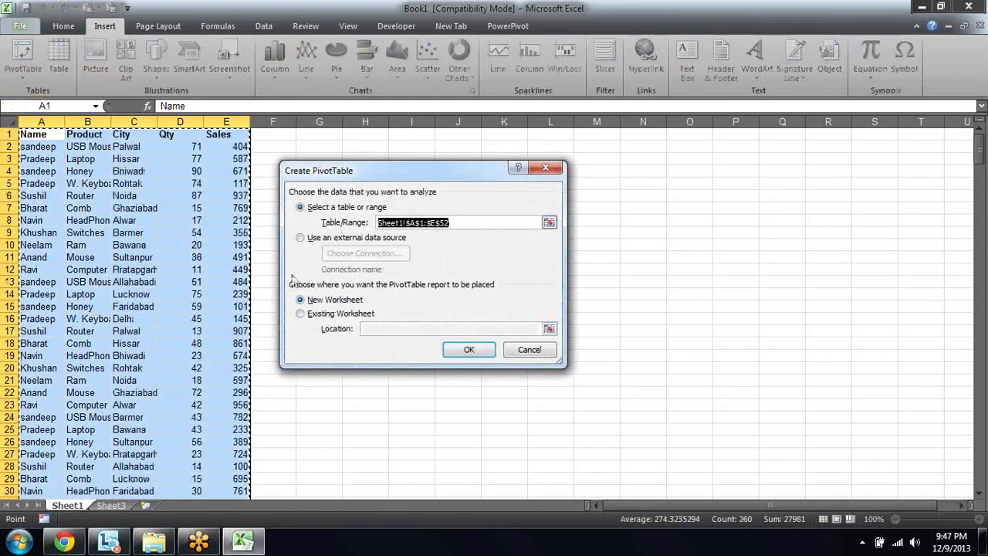
key("Escape")
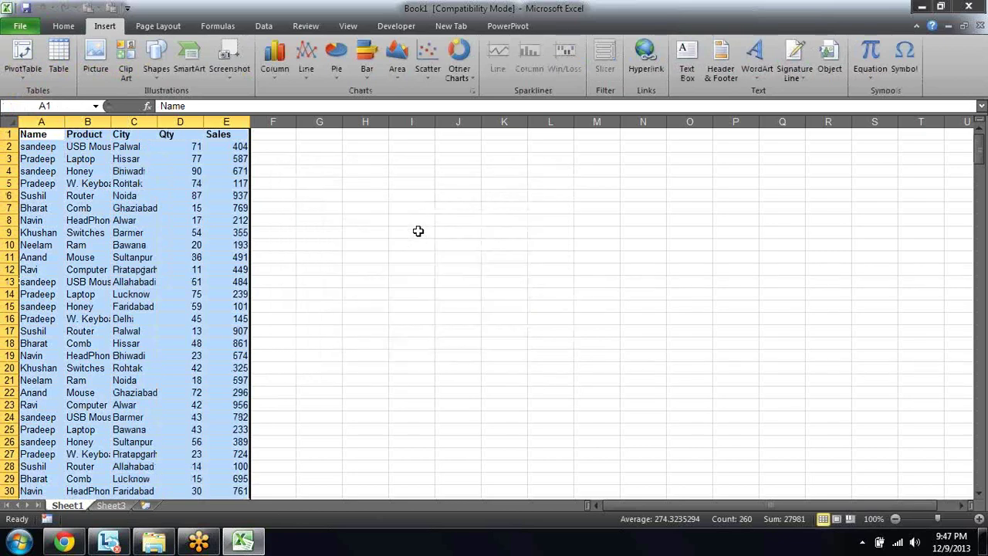
key("alt")
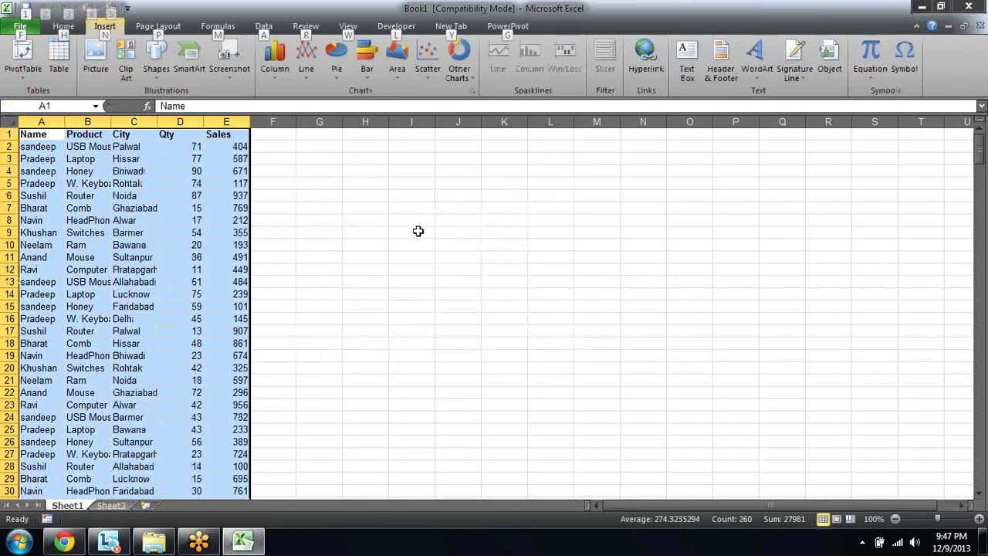
key("d")
key("p")
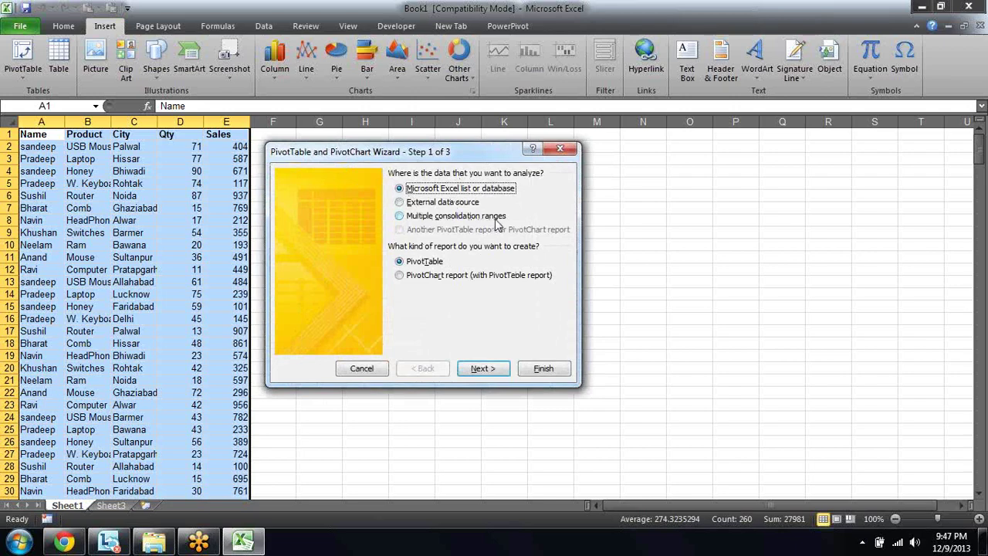
key("Escape")
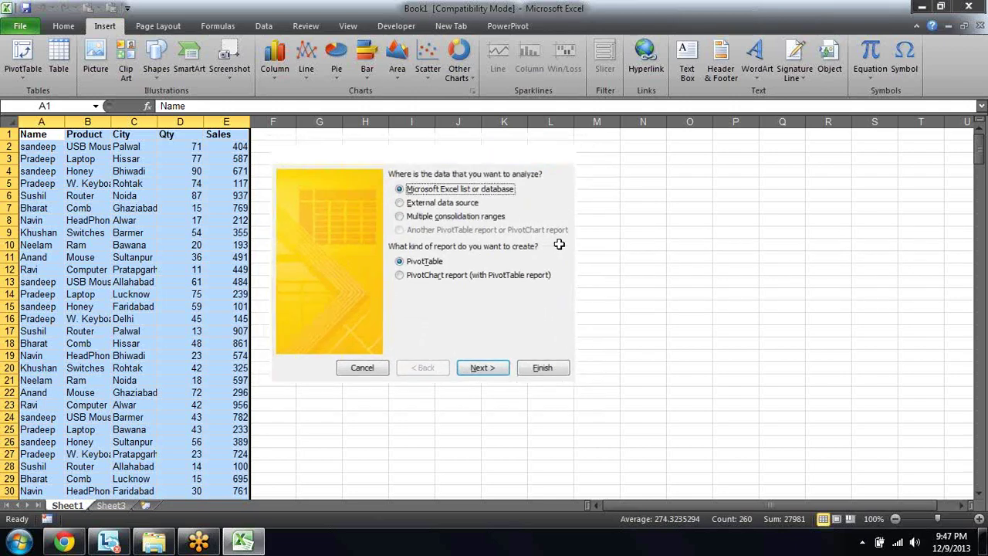
key("Right")
key("Right")
key("Right")
key("Right")
key("Right")
key("Right")
key("Right")
- Enter a bold 'Alt+D+P' note in cell H3
key("Down")
key("Down")
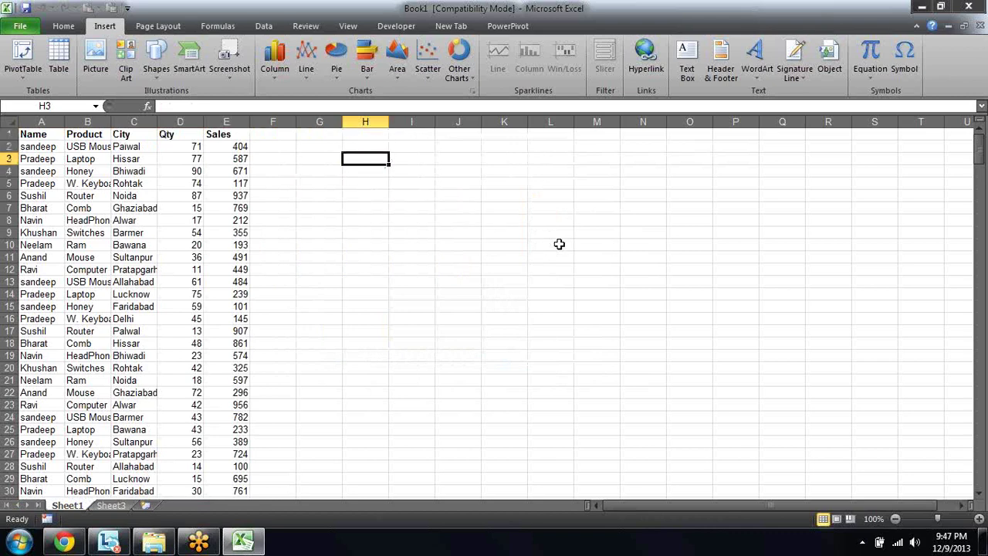
type("Alt+D+P")
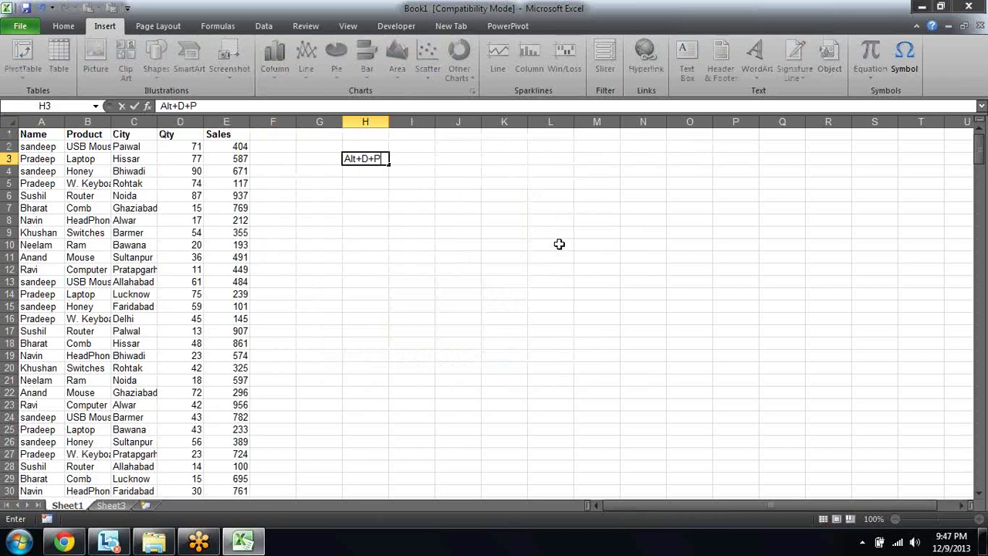
key("Return")
key("Up")
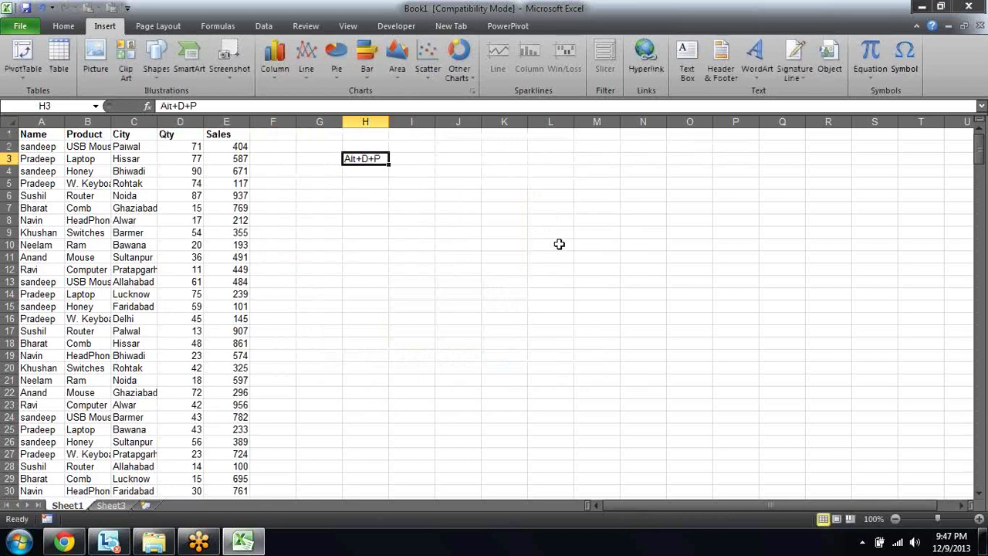
key("ctrl+b")
key("Down")
key("Down")
key("Down")
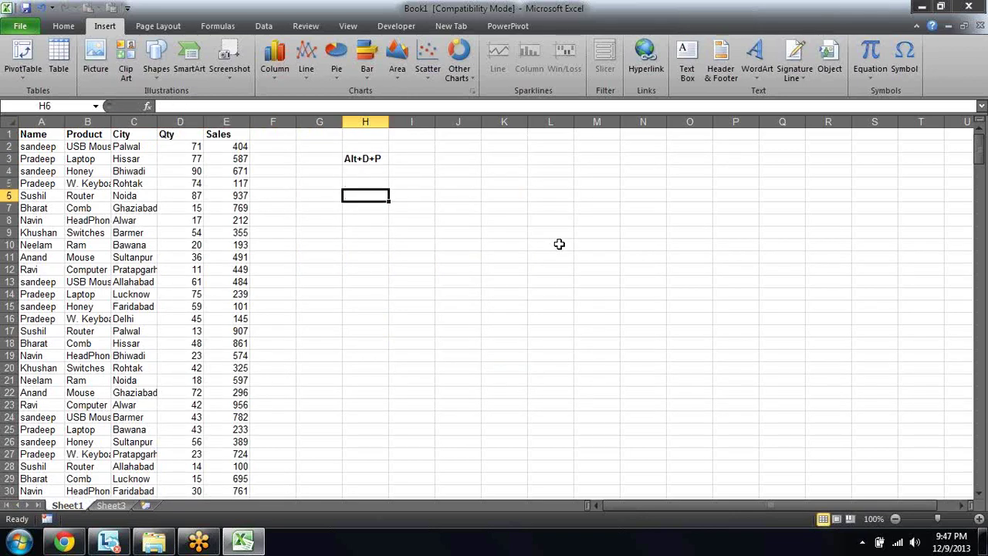
- Start the PivotTable wizard from H6 with Multiple consolidation ranges as the source and advance
key("alt+d")
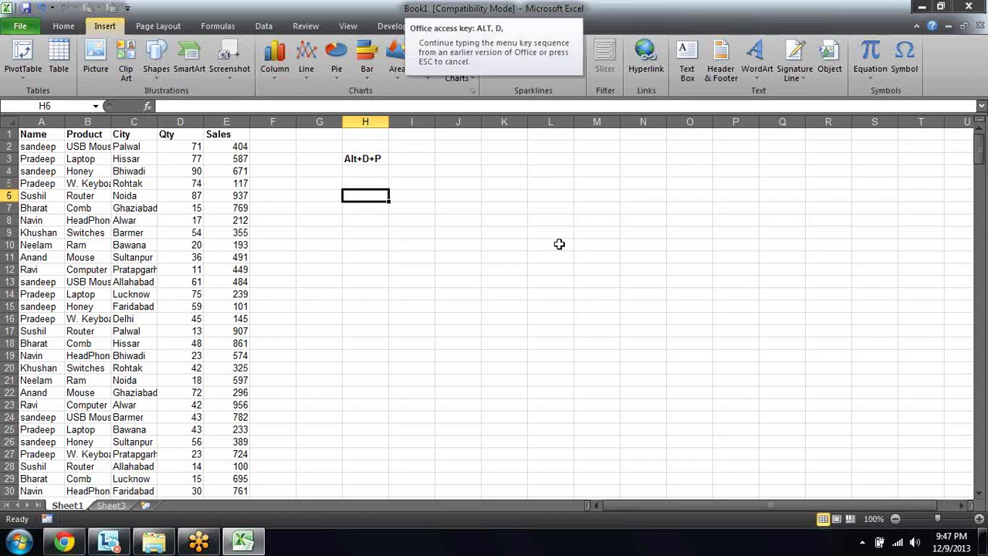
key("p")
mouse_move(448, 149)
left_mouse_down()
mouse_move(525, 202)
mouse_move(664, 179)
left_mouse_up()
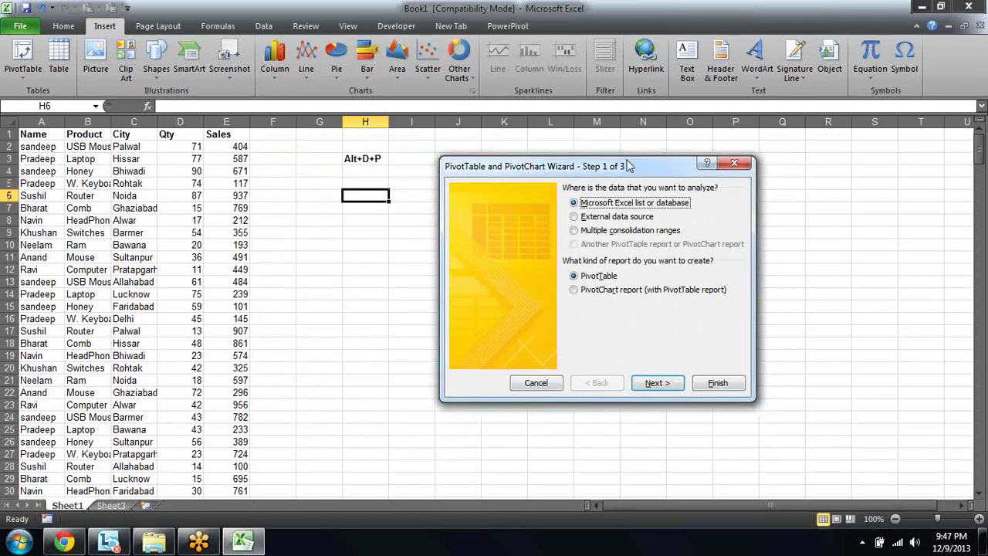
left_click(613, 231)
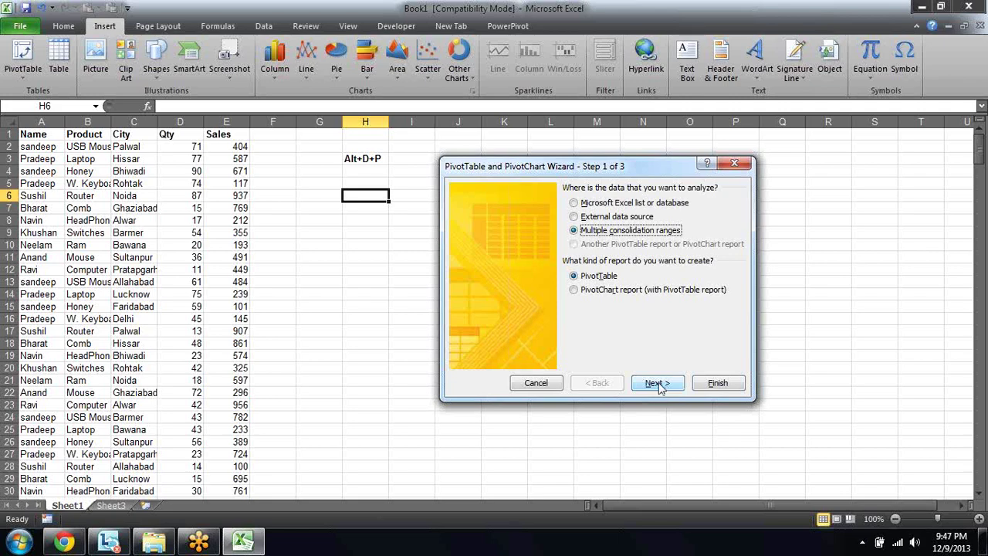
left_click(660, 386)
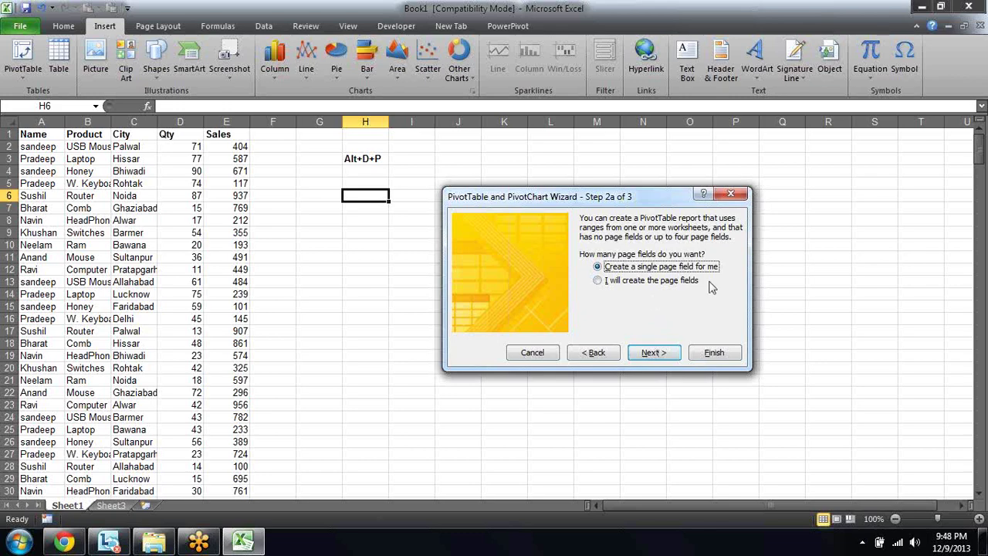
- Add Sheet1!$A$1:$E$52 as the first consolidation range
left_click(654, 353)
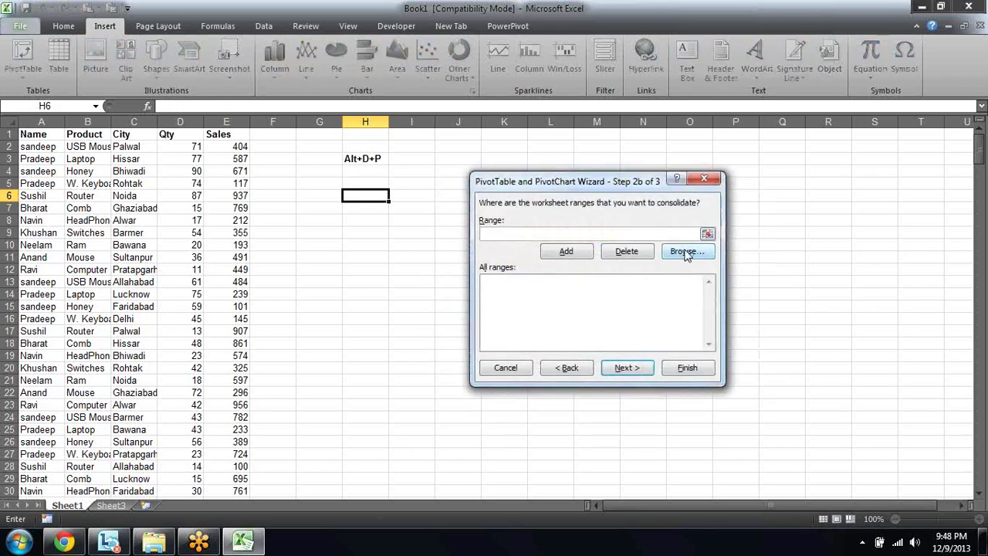
left_click(708, 236)
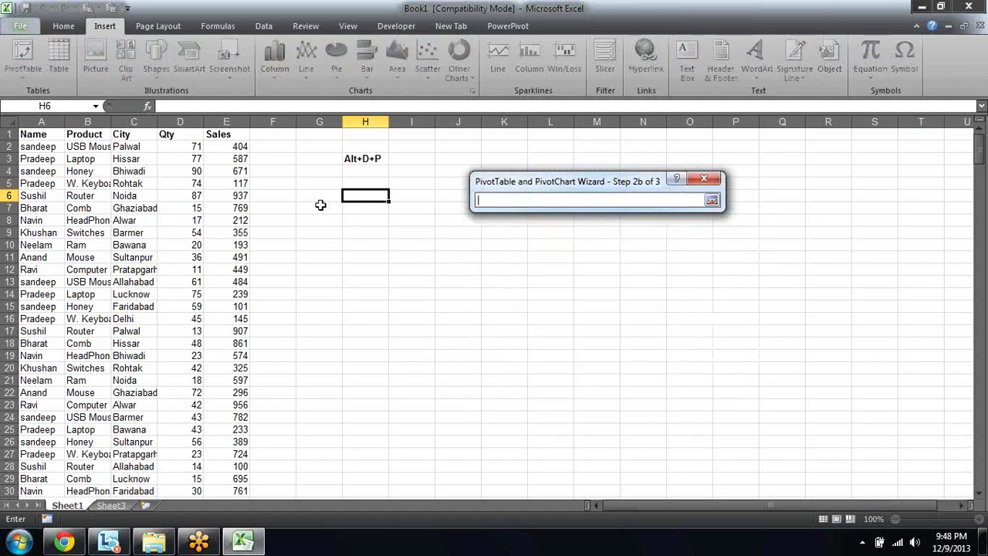
left_click(44, 134)
key("shift+Right")
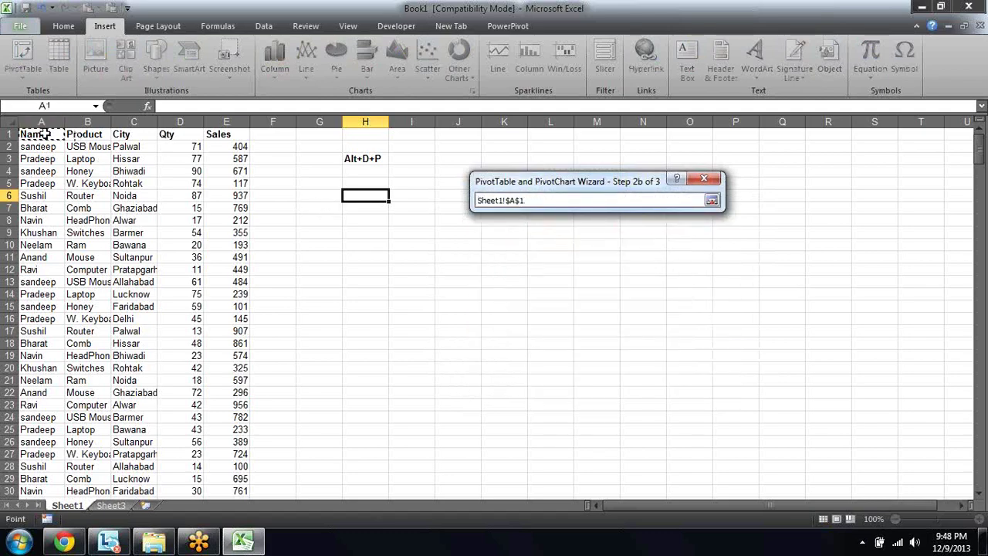
key("shift+Right")
key("shift+Right")
key("ctrl+shift+Down")
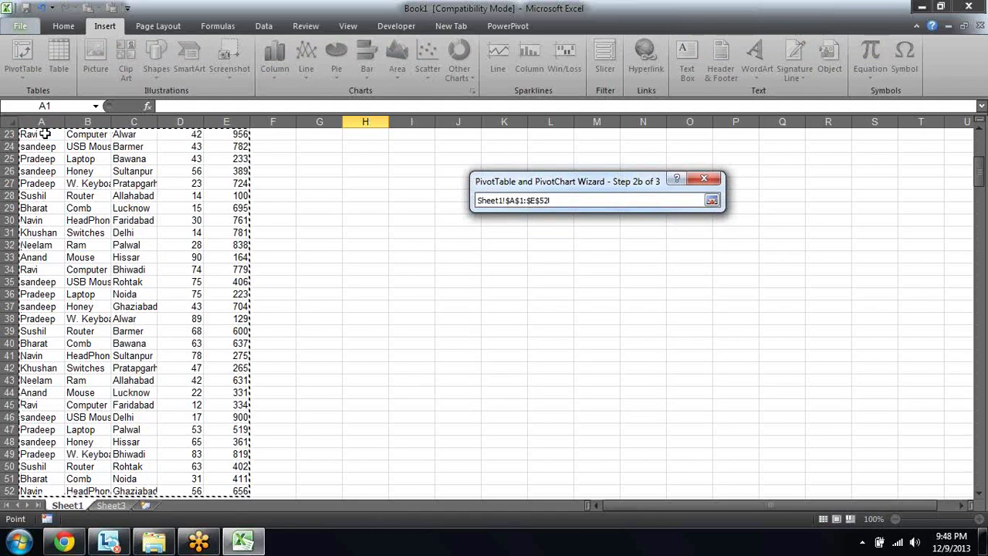
key("Return")
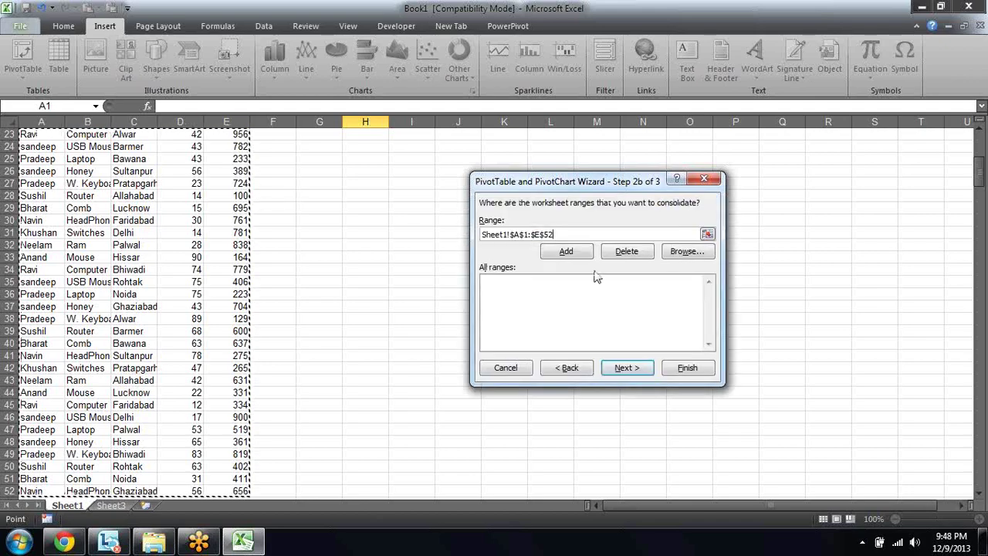
left_click(568, 252)
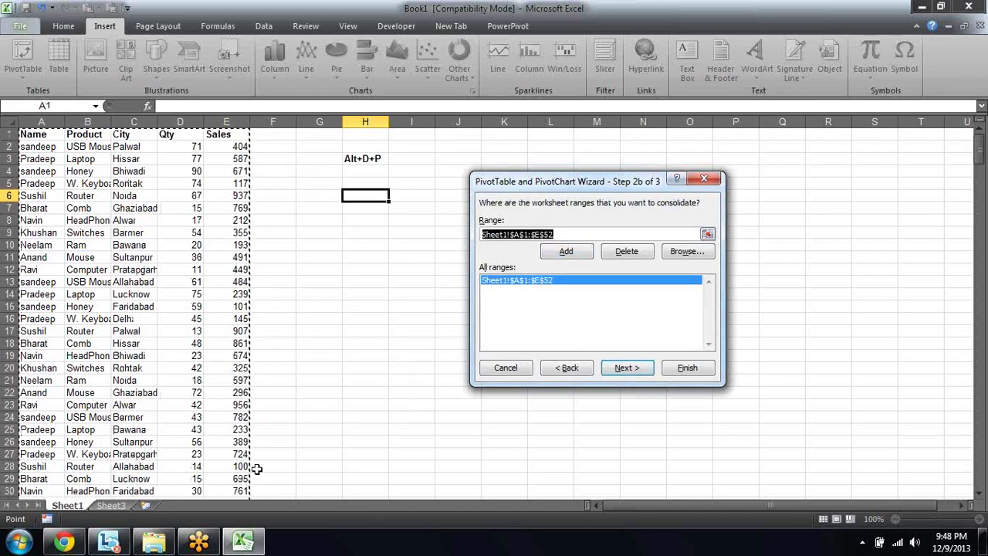
- Add Sheet3's data range A1:E291 as the second consolidation range
left_click(110, 506)
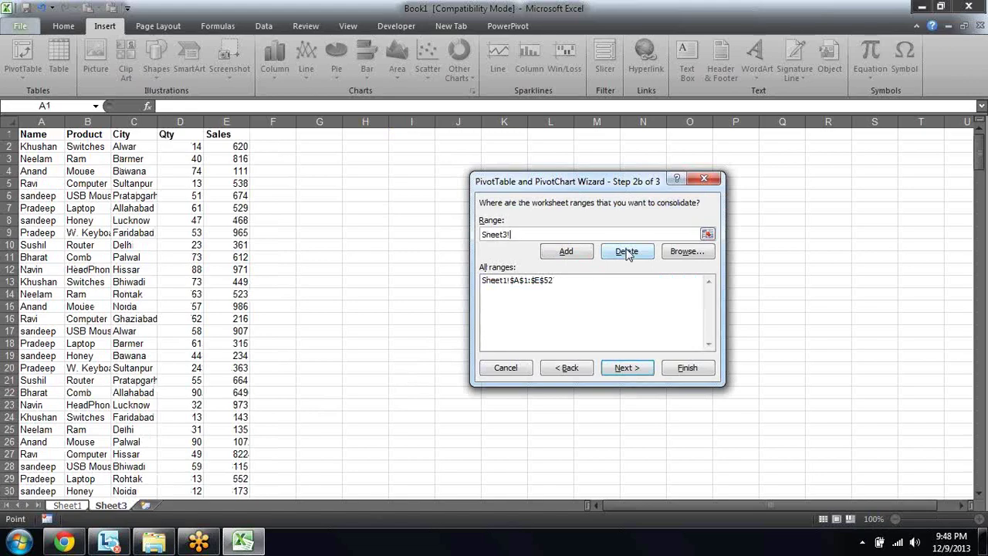
left_click(35, 136)
key("ctrl+shift+Right")
key("ctrl+shift+Down")
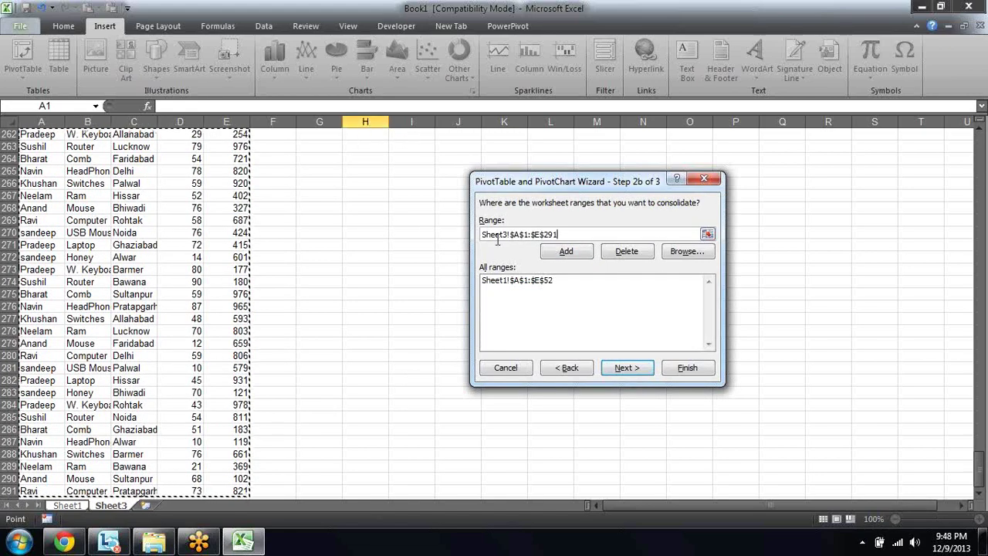
left_click(566, 251)
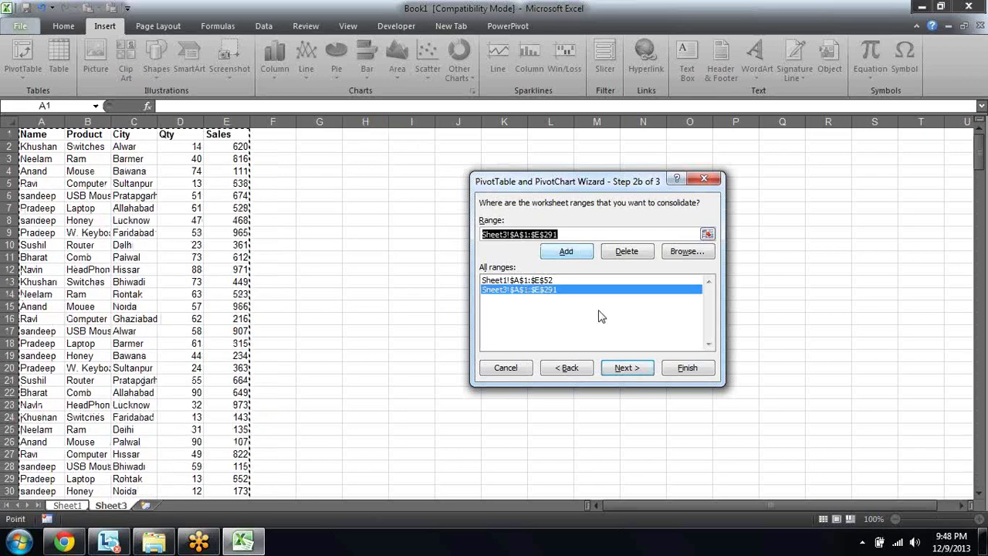
- Place the PivotTable on a new worksheet and finish the wizard
left_click(627, 368)
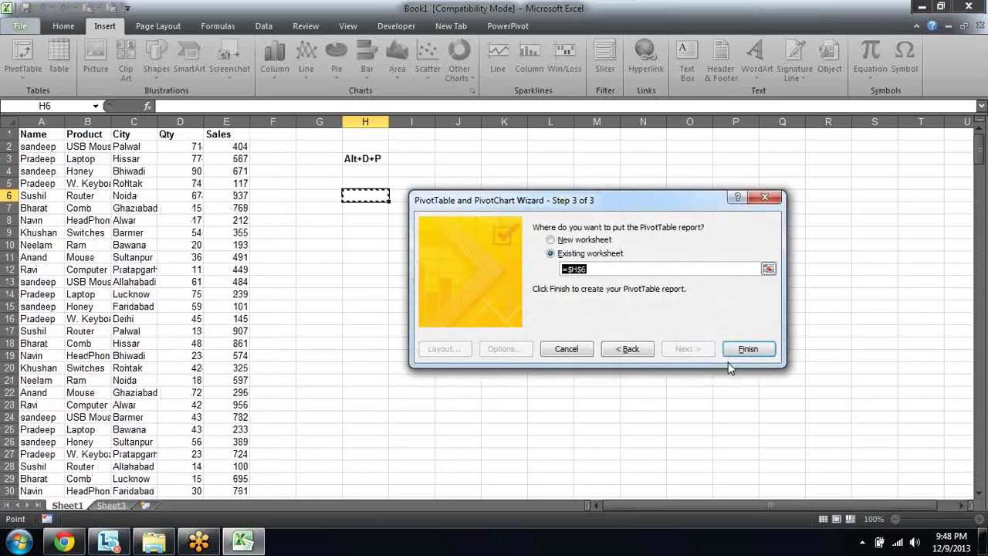
left_click(584, 241)
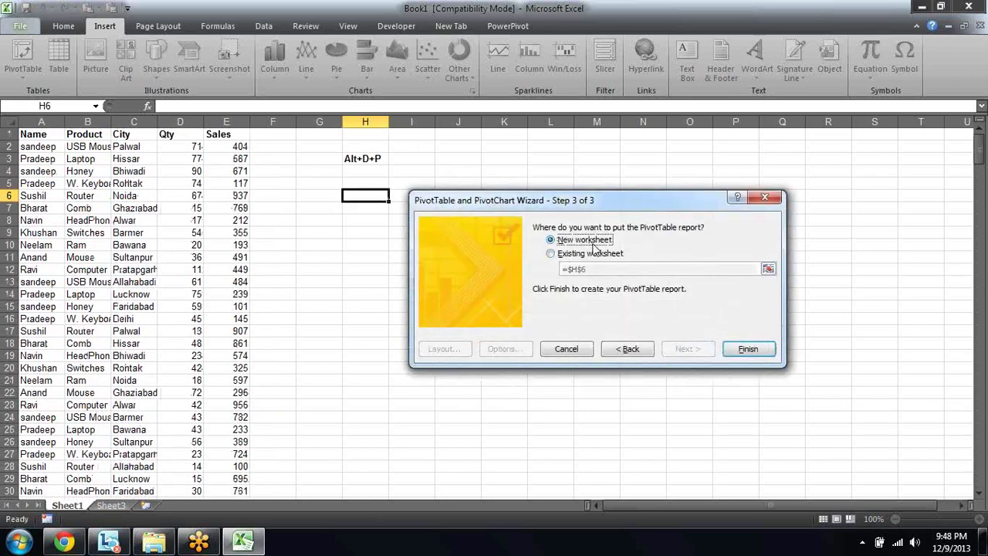
left_click(737, 350)
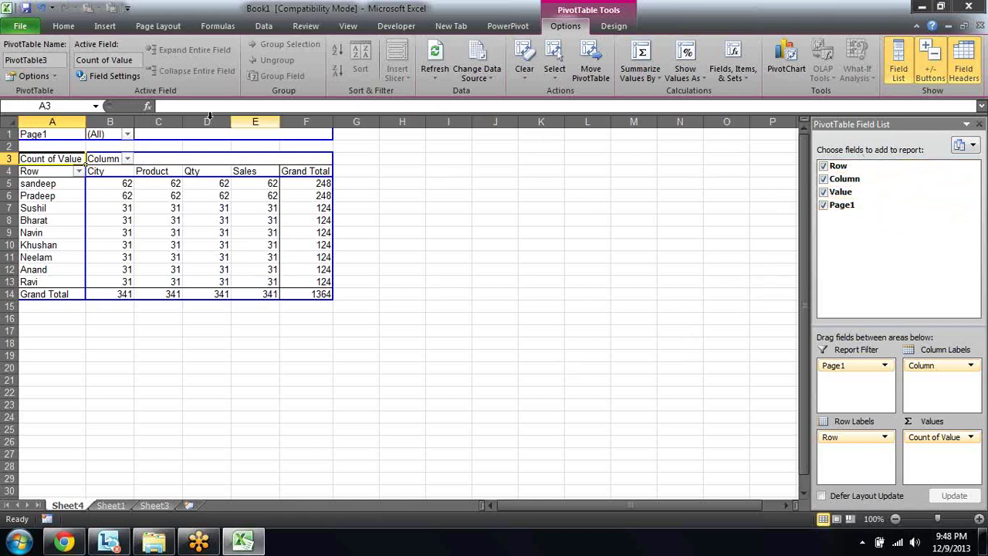
left_click(128, 135)
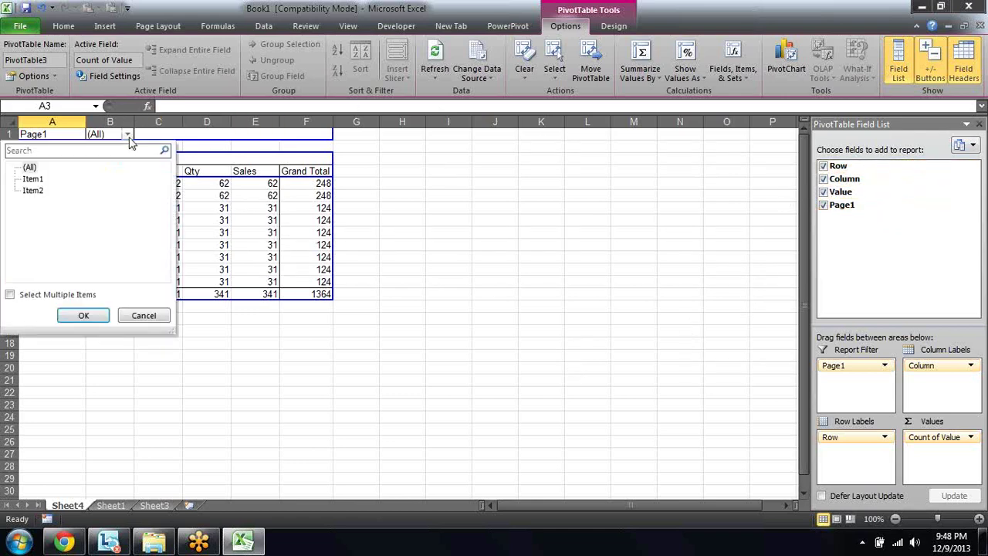
left_click(35, 179)
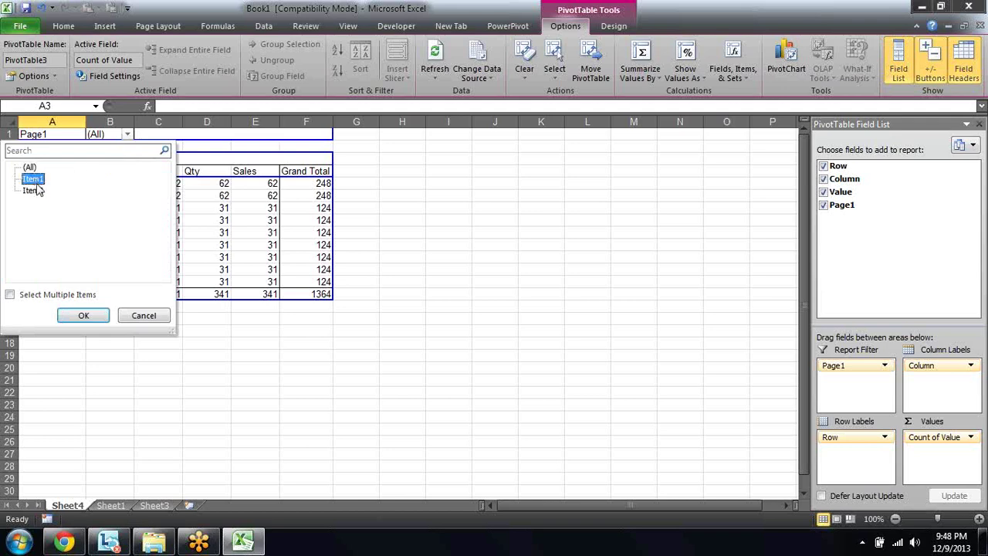
left_click(84, 317)
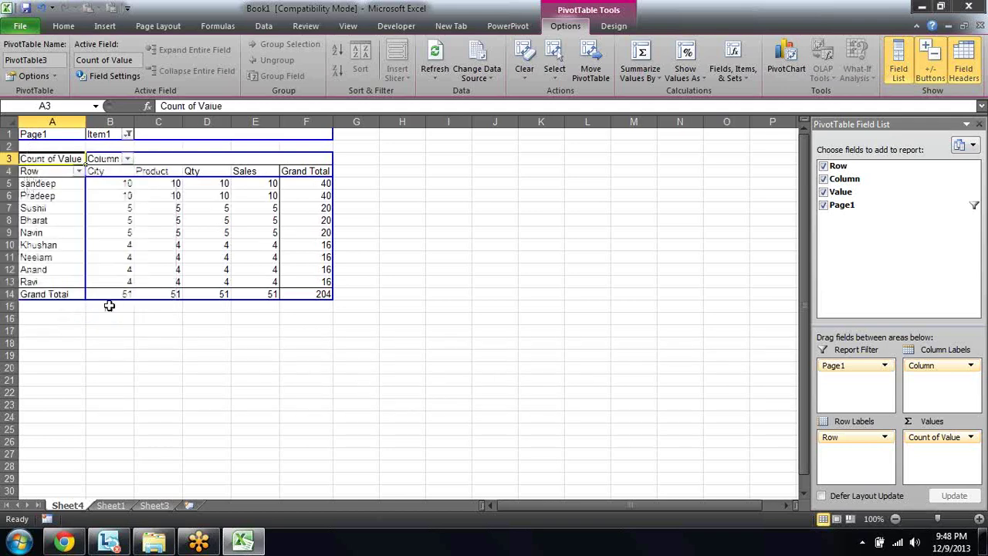
left_click(128, 134)
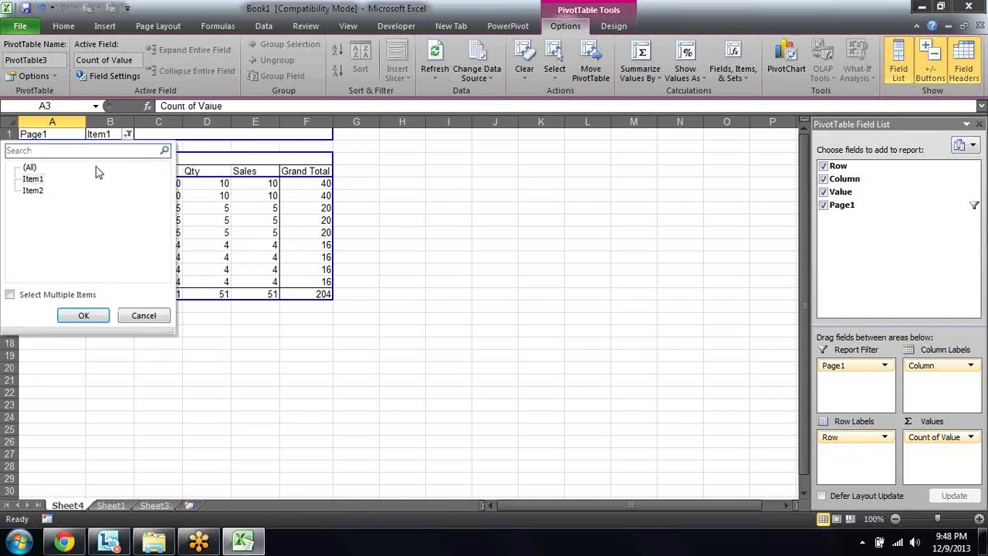
left_click(80, 294)
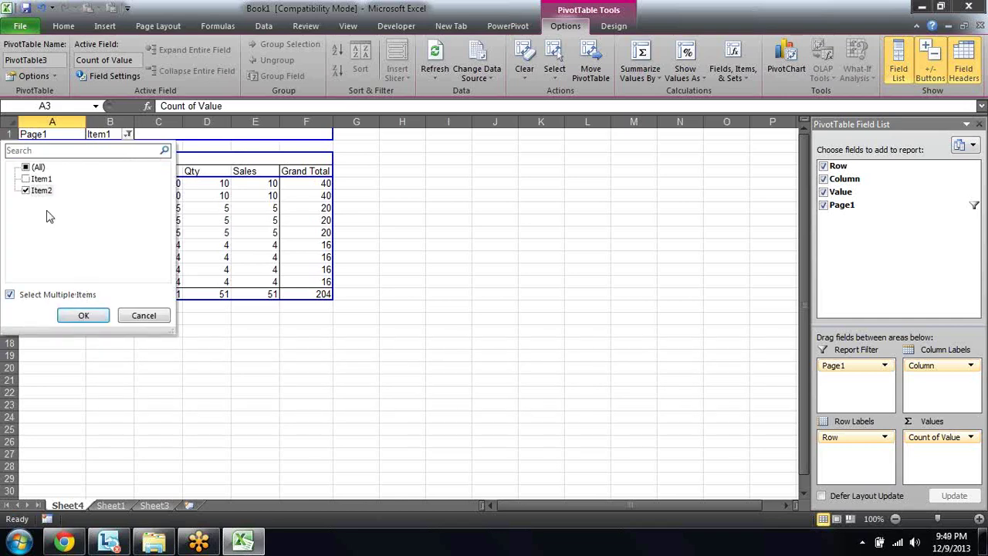
left_click(26, 190)
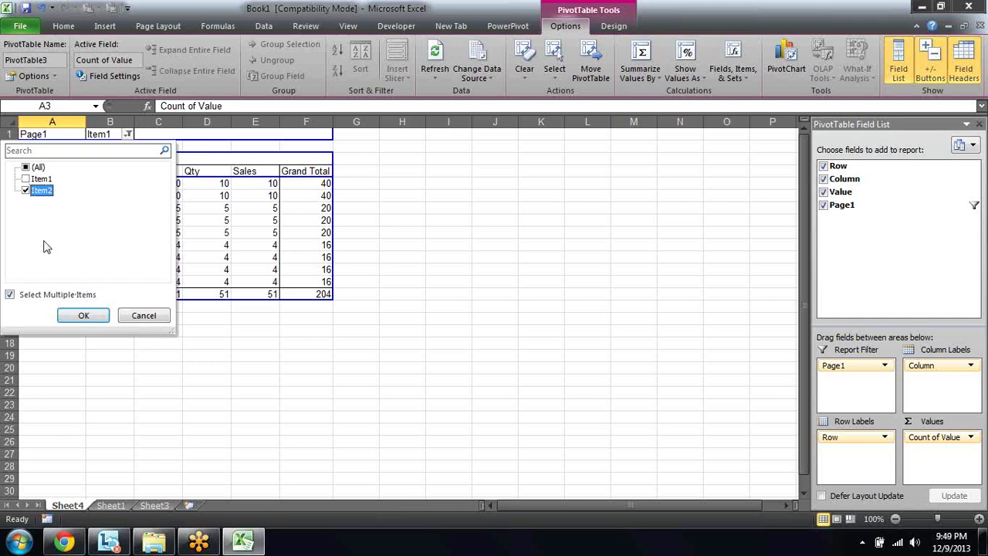
left_click(26, 179)
left_click(85, 318)
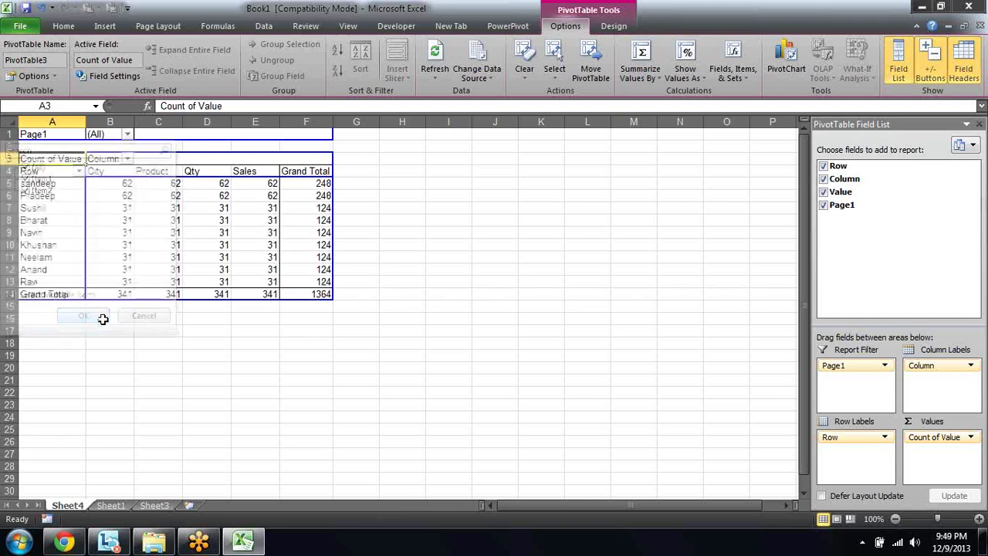
key("Down")
key("Down")
key("Up")
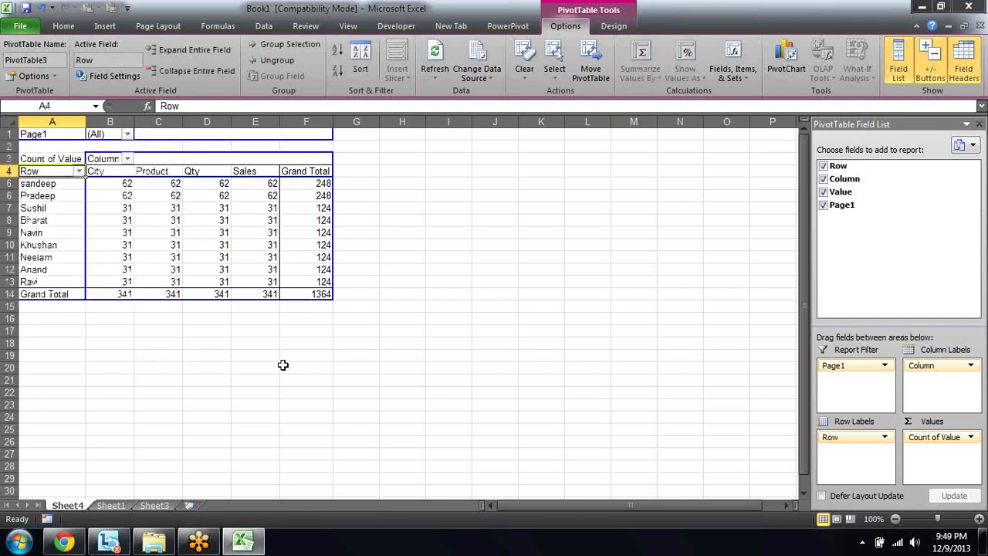
key("Down")
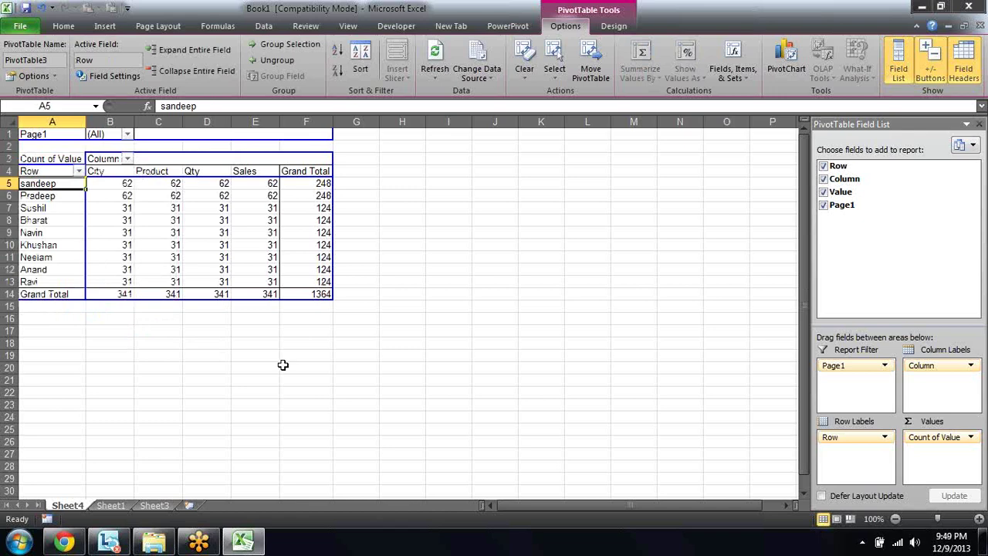
key("Down")
key("Up")
key("shift+Down")
key("shift+Down")
key("shift+Down")
key("shift+Down")
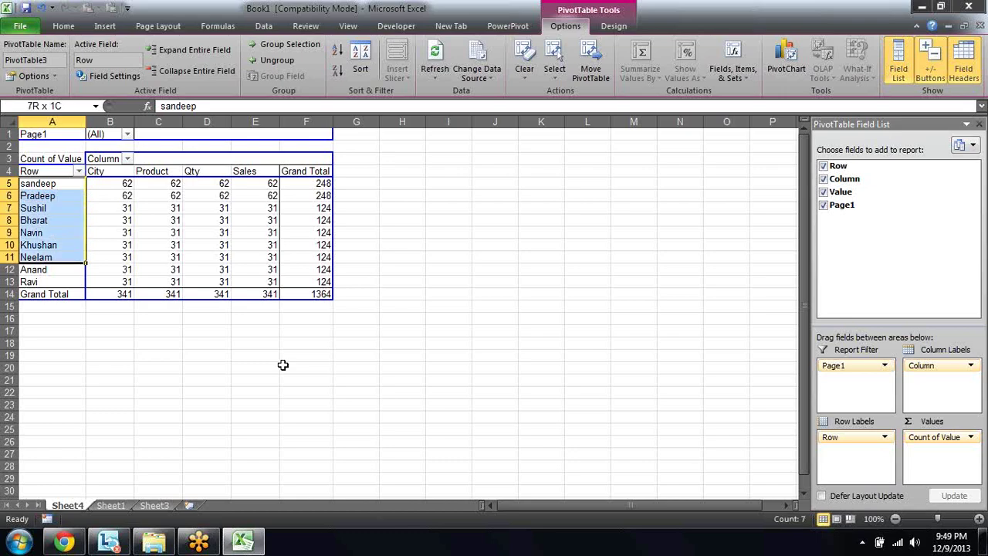
key("shift+Down")
key("shift+Down")
- Check Sheet1's Product and City columns, then make Value a row field in the Sheet4 PivotTable
left_click(111, 505)
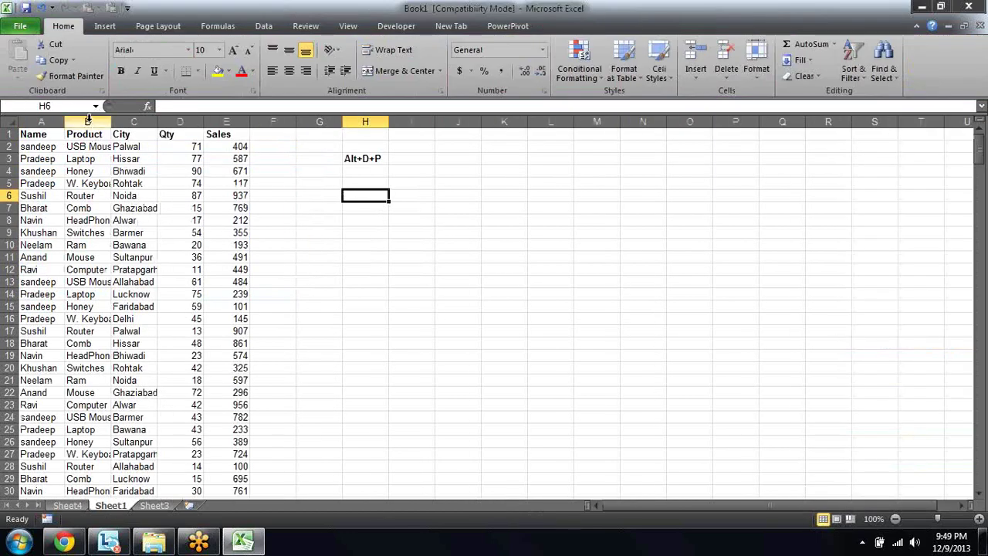
left_click_drag(89, 118, 135, 122)
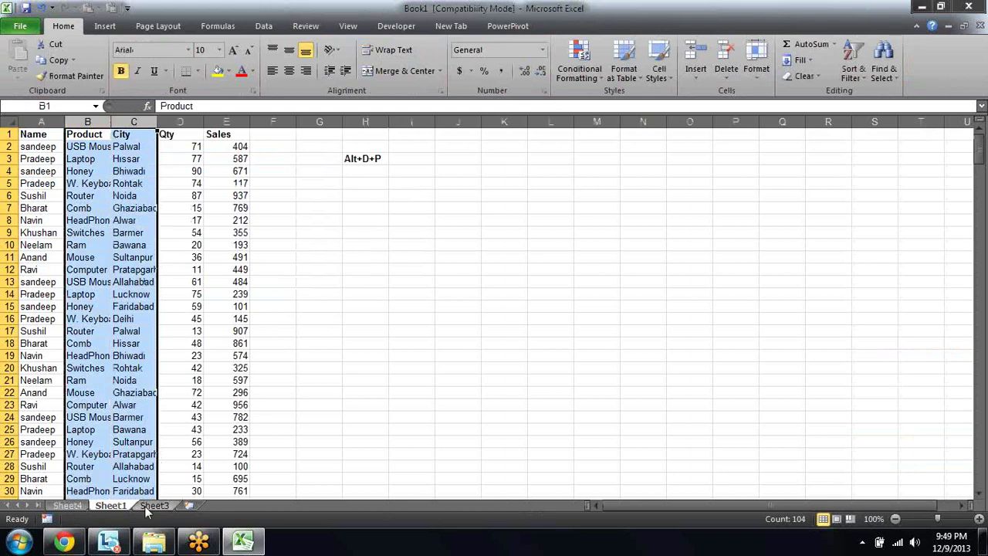
left_click(66, 507)
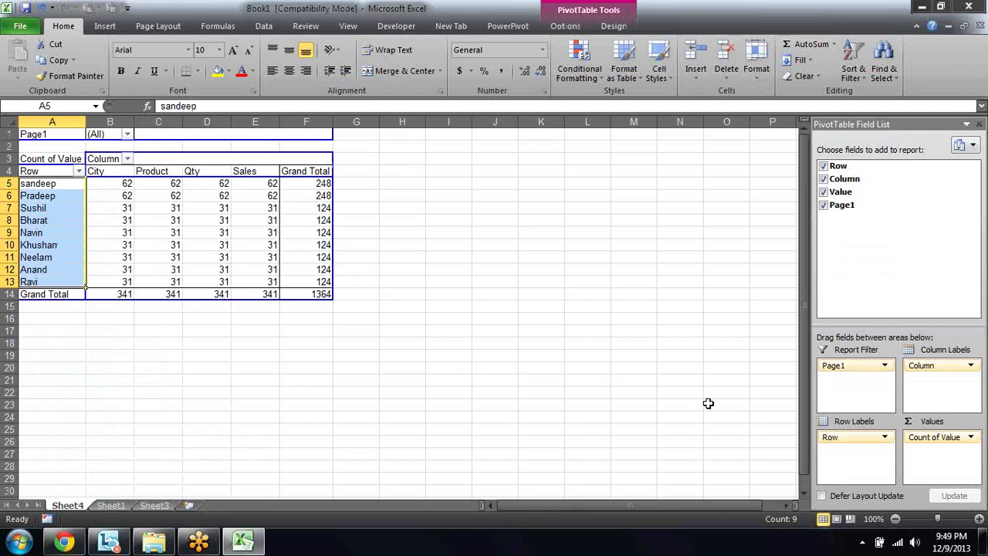
left_click_drag(951, 437, 847, 458)
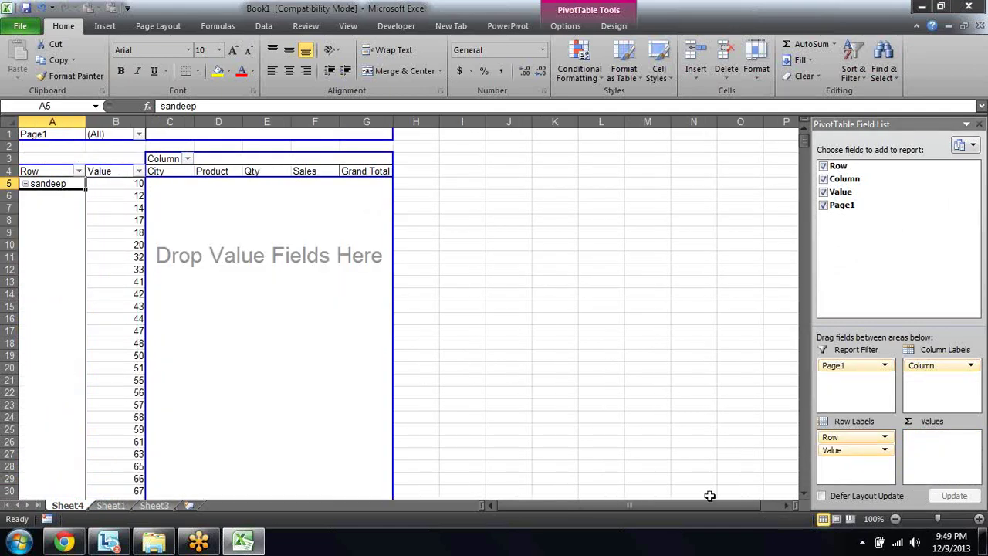
- Copy Sheet3's data rows, from row 2 to the last record, without the header
left_click(112, 506)
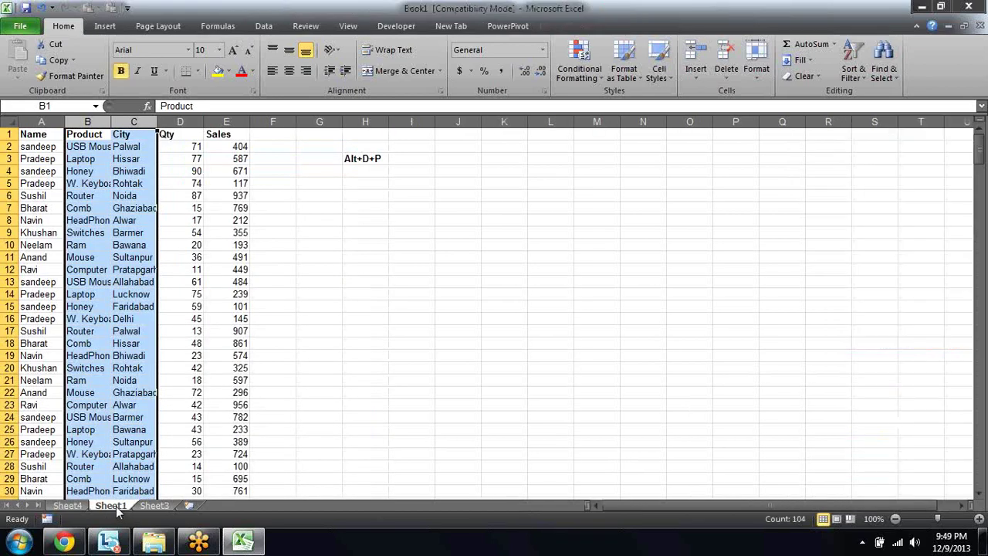
key("ctrl+Home")
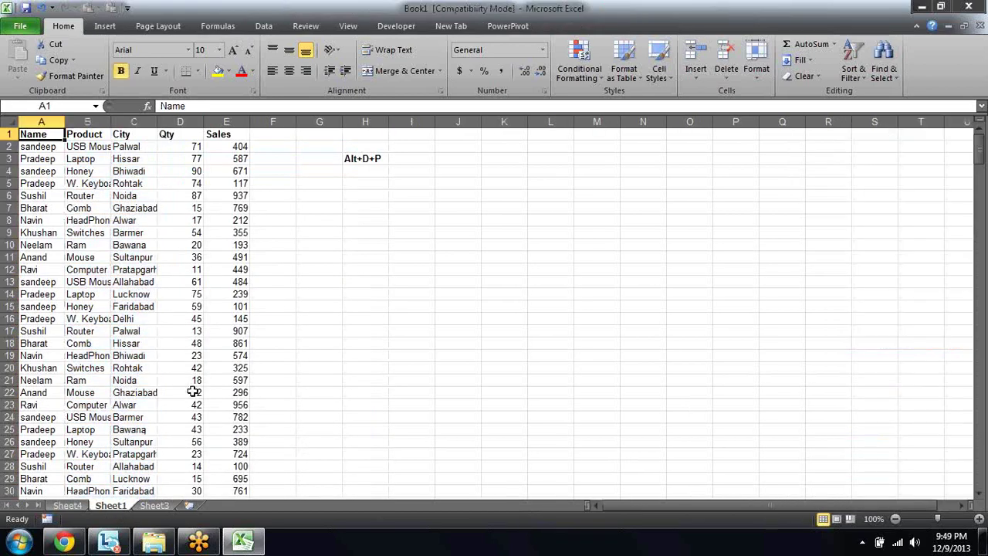
left_click(154, 507)
key("ctrl+shift+Right")
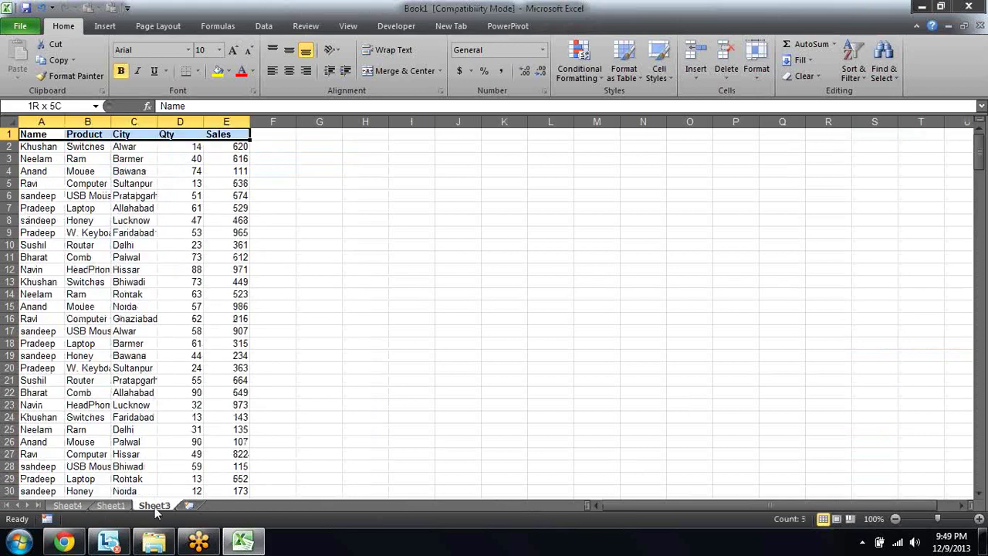
key("Down")
key("ctrl+shift+Right")
key("ctrl+shift+Down")
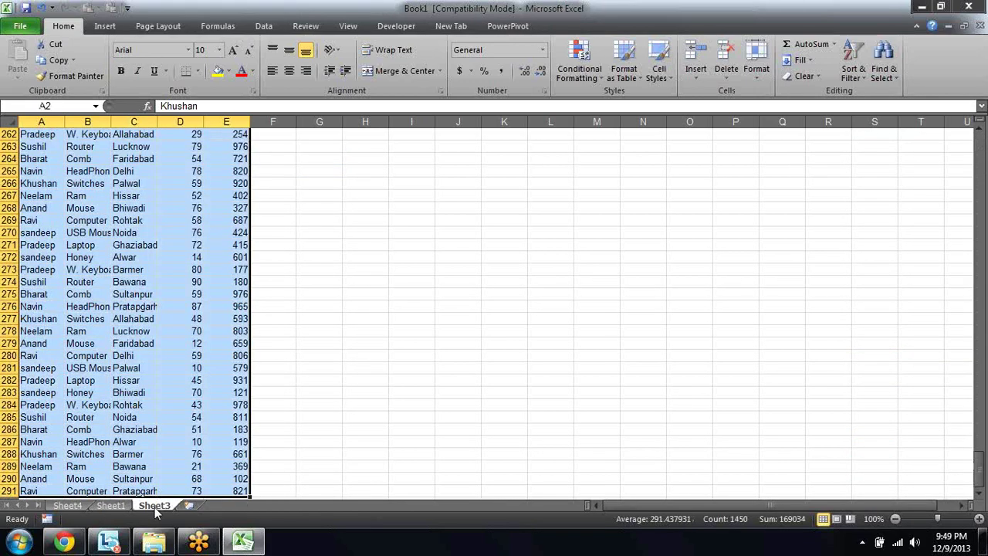
key("ctrl+c")
- Paste the copied rows into Sheet1 starting at A53 and check where the combined data ends
left_click(120, 508)
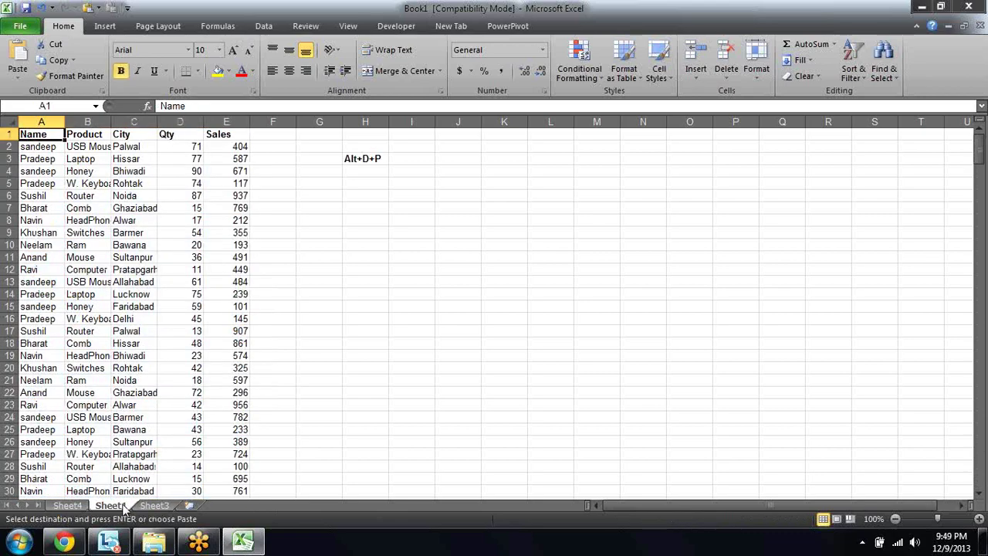
key("Down")
key("ctrl+Down")
key("Down")
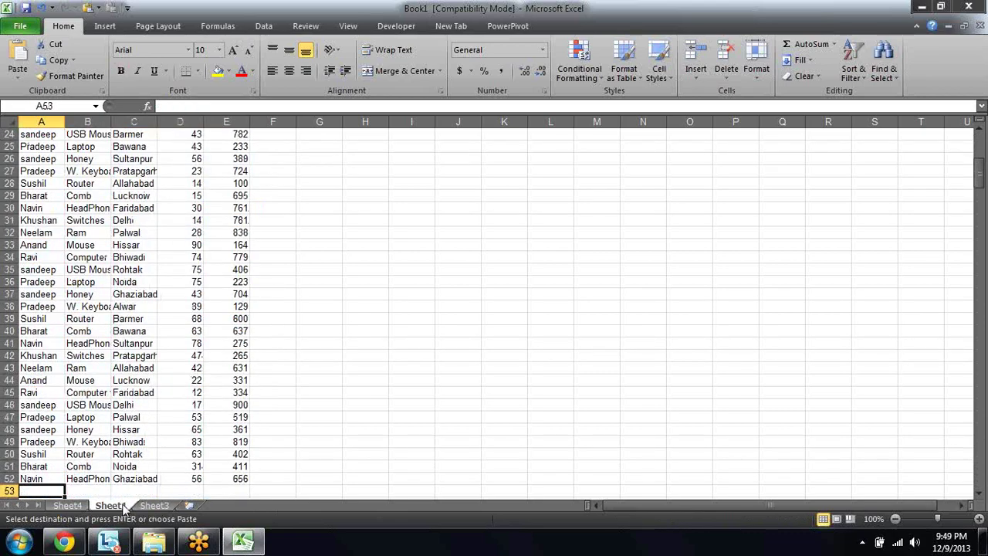
key("Return")
key("Down")
key("ctrl+Down")
key("Down")
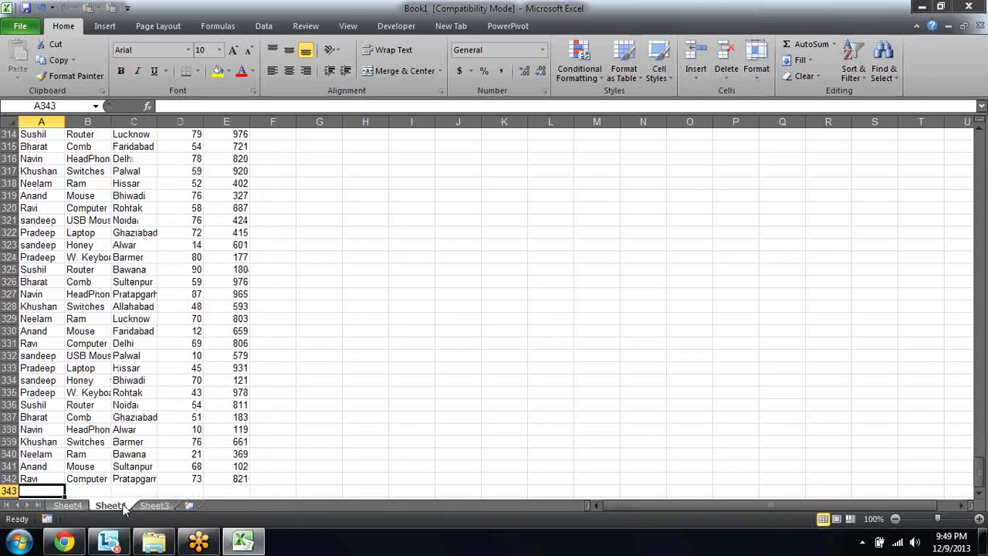
key("Up")
key("ctrl+Up")
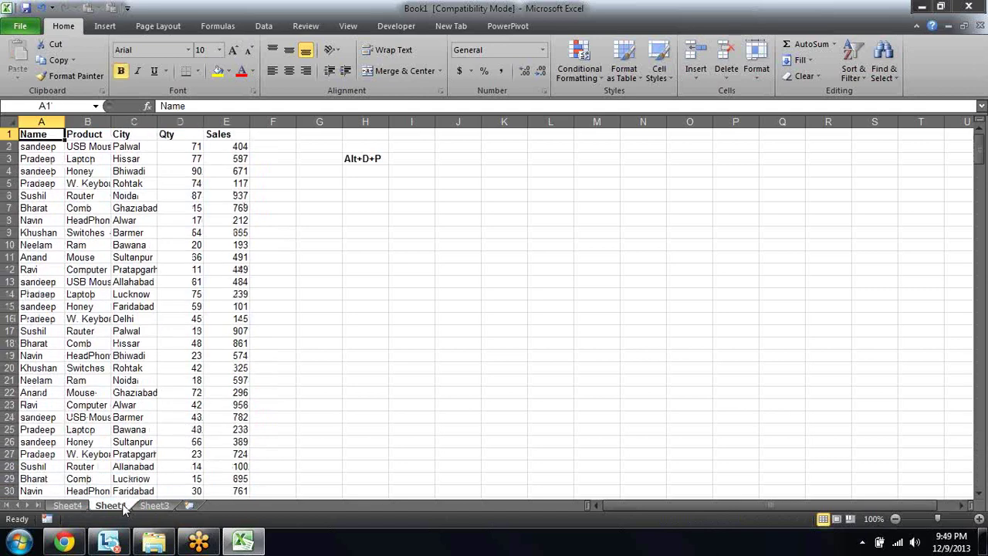
key("Right")
key("Right")
key("Right")
key("Right")
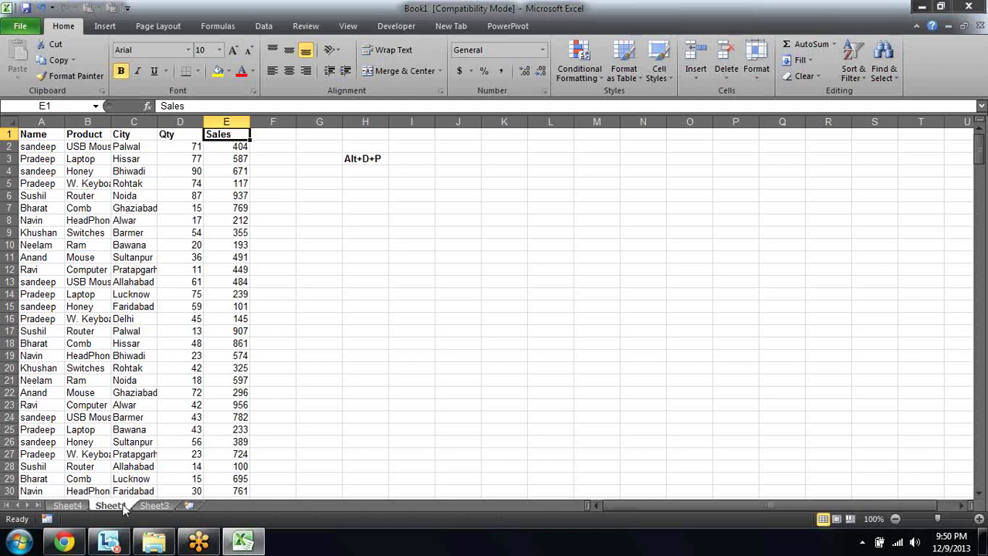
- Enter the headings 'Team Manager' in J3 and 'Executive' in K3
key("Right")
key("Right")
key("Right")
key("Right")
key("Right")
key("Down")
key("Down")
key("Down")
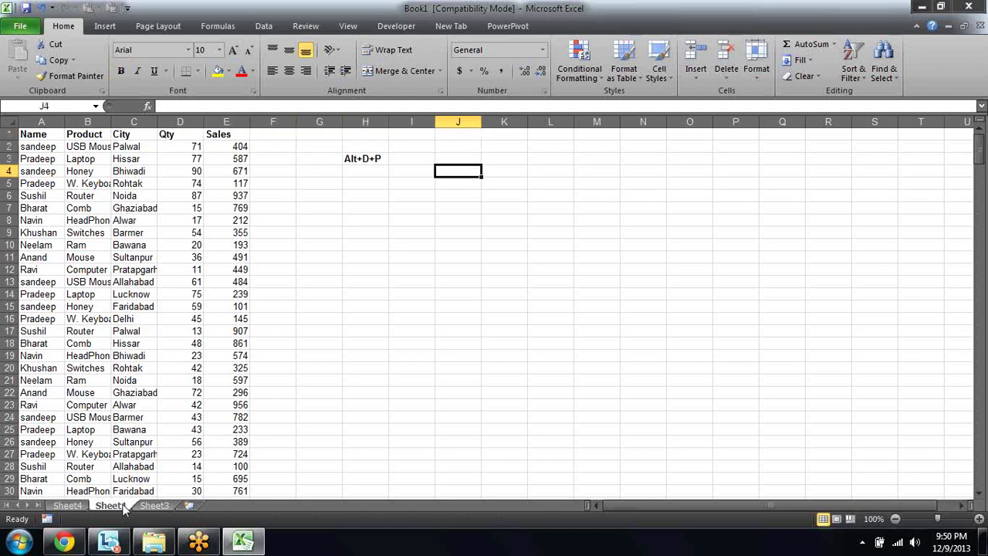
key("Up")
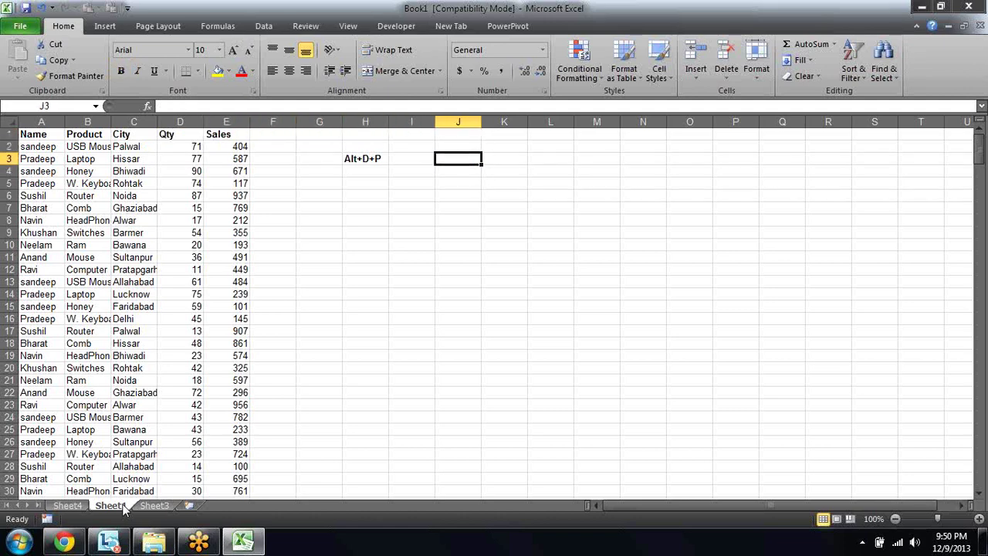
type("Team ")
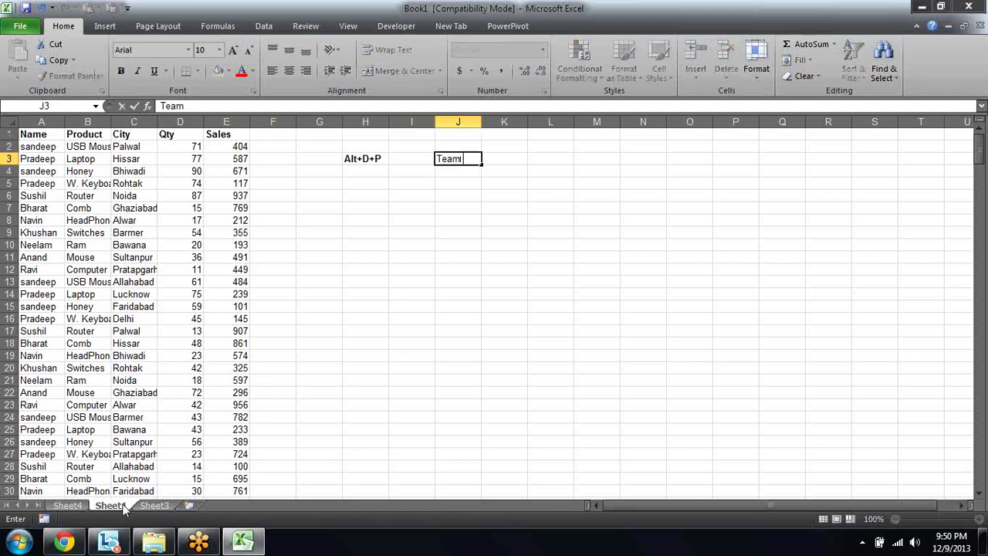
type("Manager")
key("Tab")
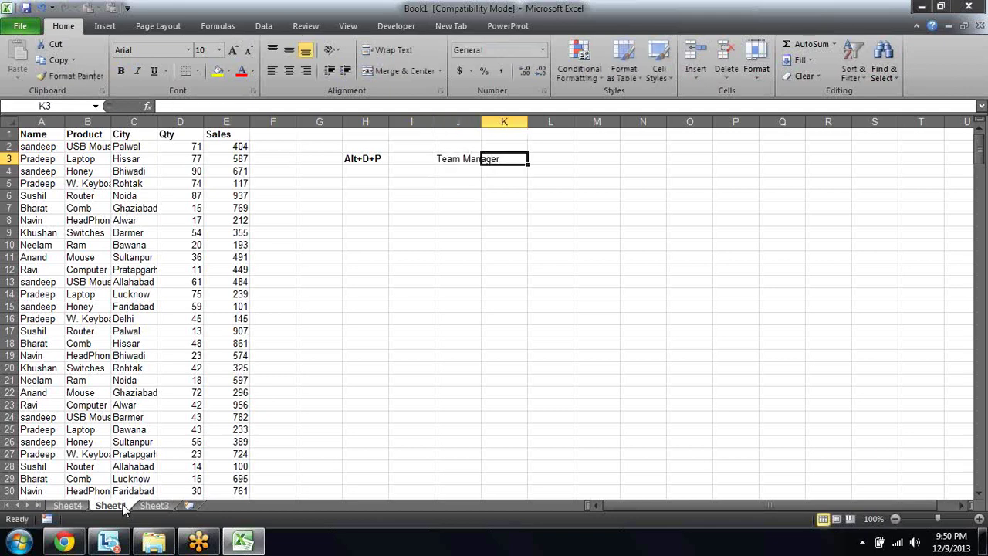
type("Ex")
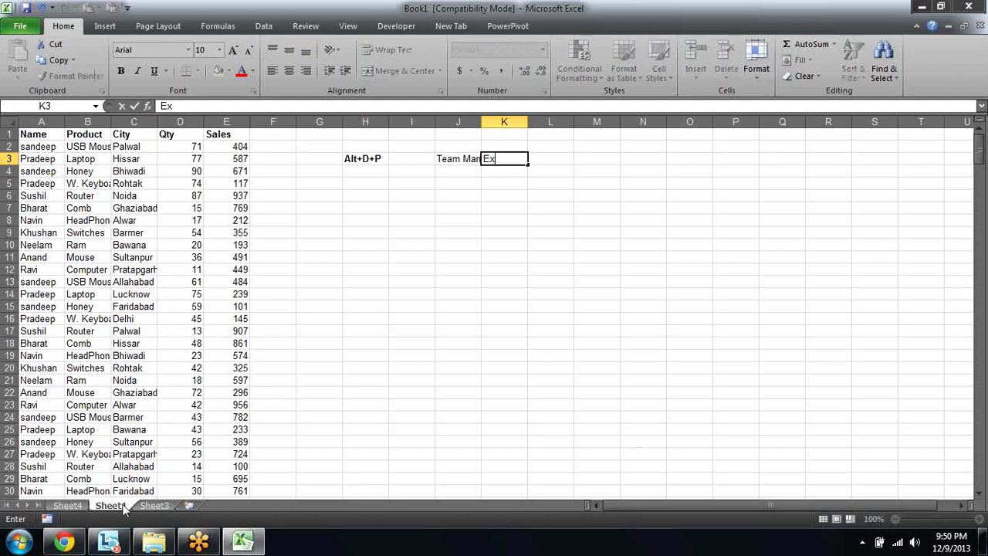
type("ecutive")
key("Return")
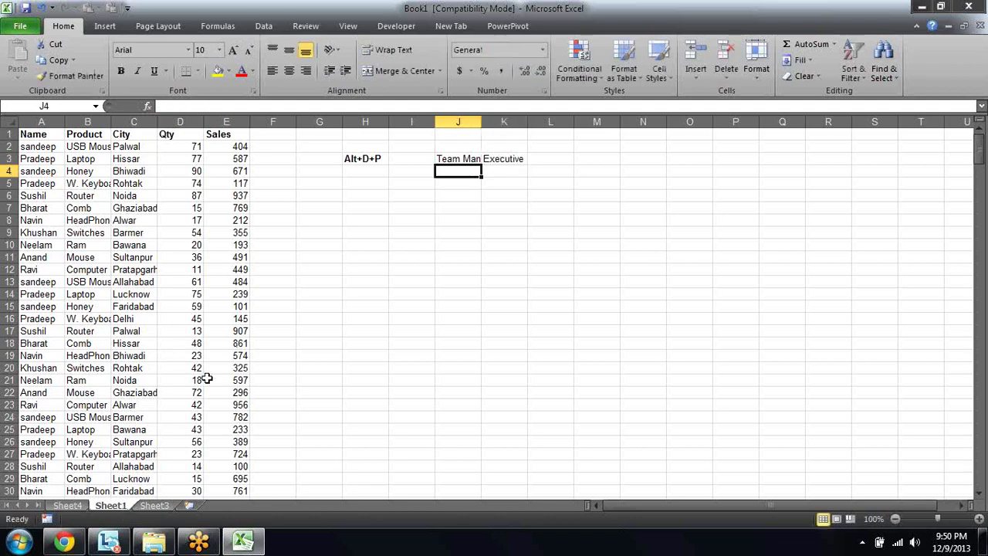
- AutoFit column J, add a 'Sales' heading in L3, and enter the first manager's name in J4
double_click(481, 119)
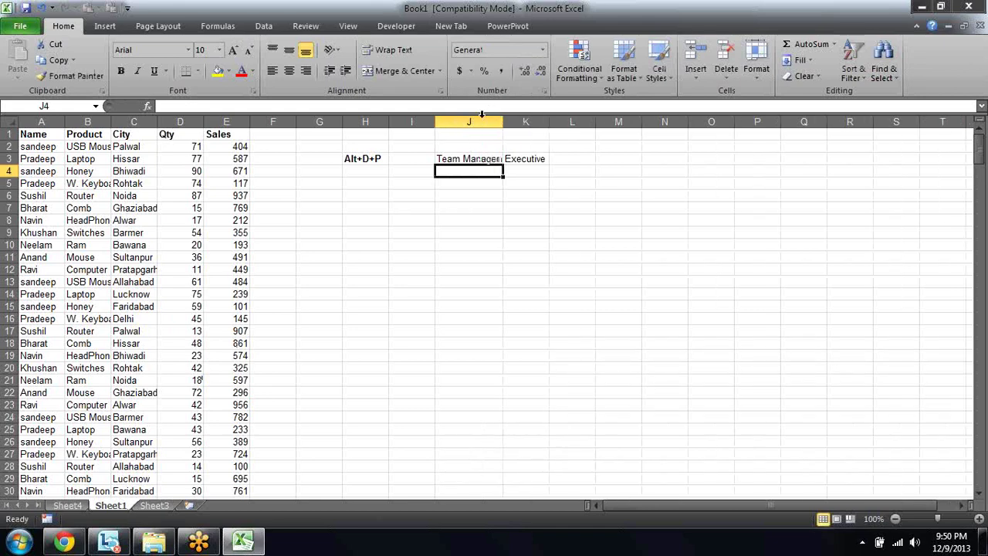
key("Right")
key("Right")
key("Up")
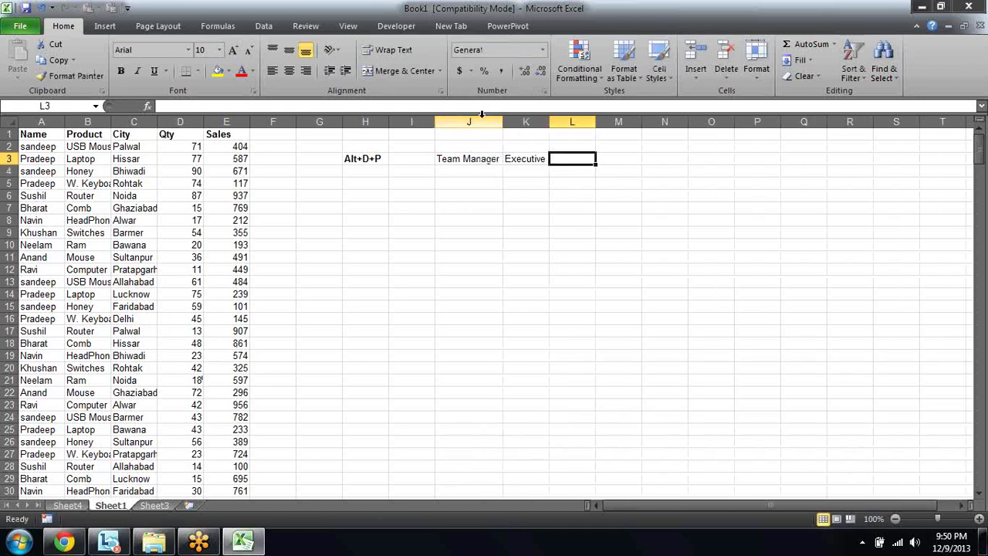
type("Sales")
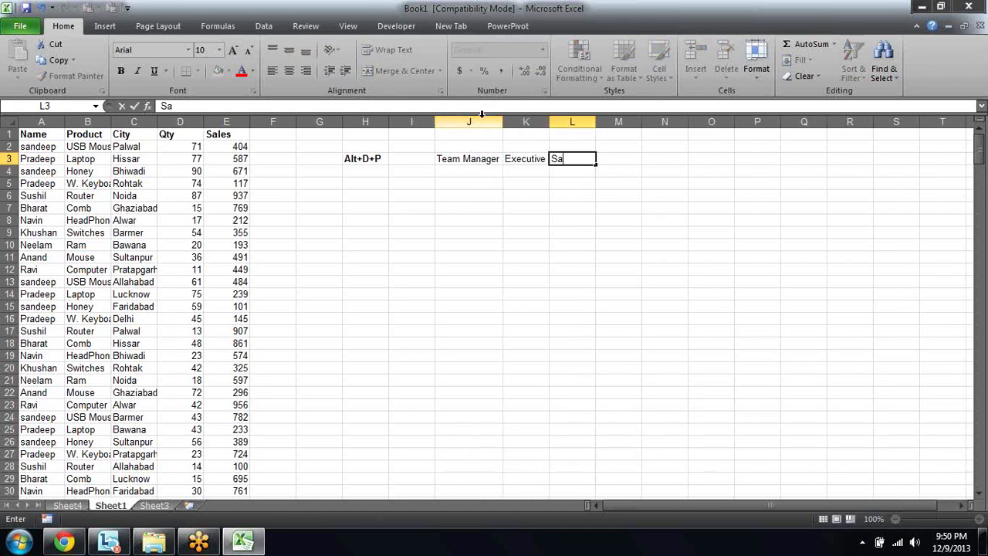
key("Return")
key("Left")
key("Left")
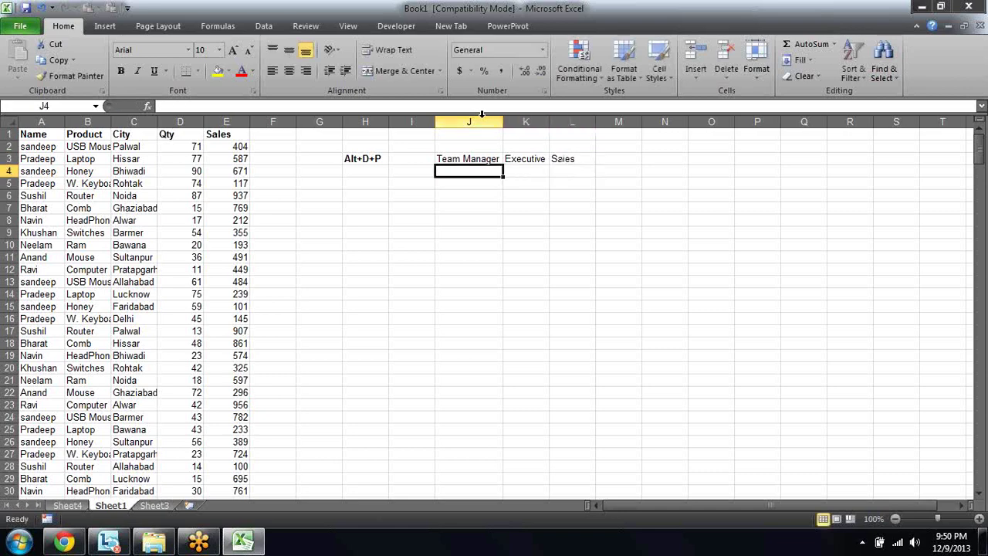
type("Sunil")
key("Return")
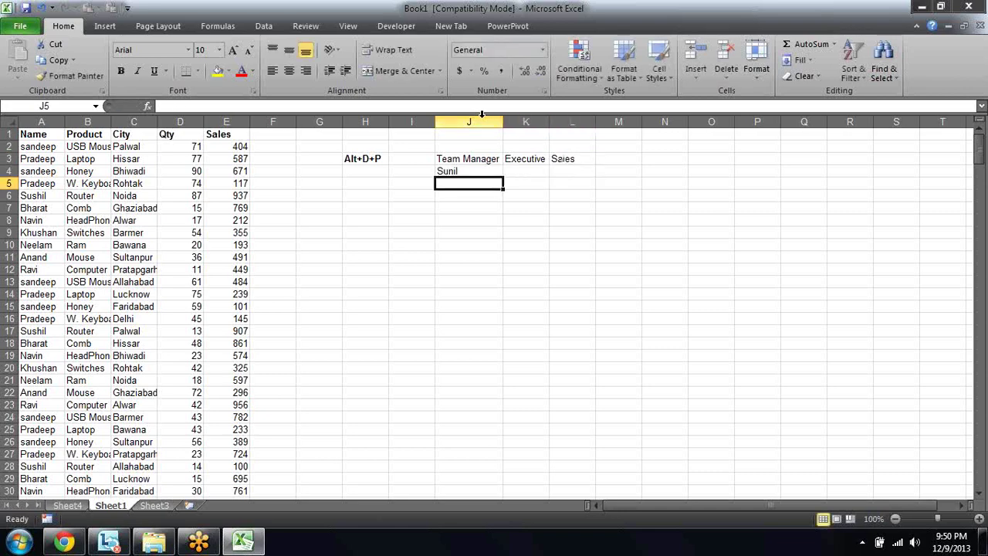
key("Up")
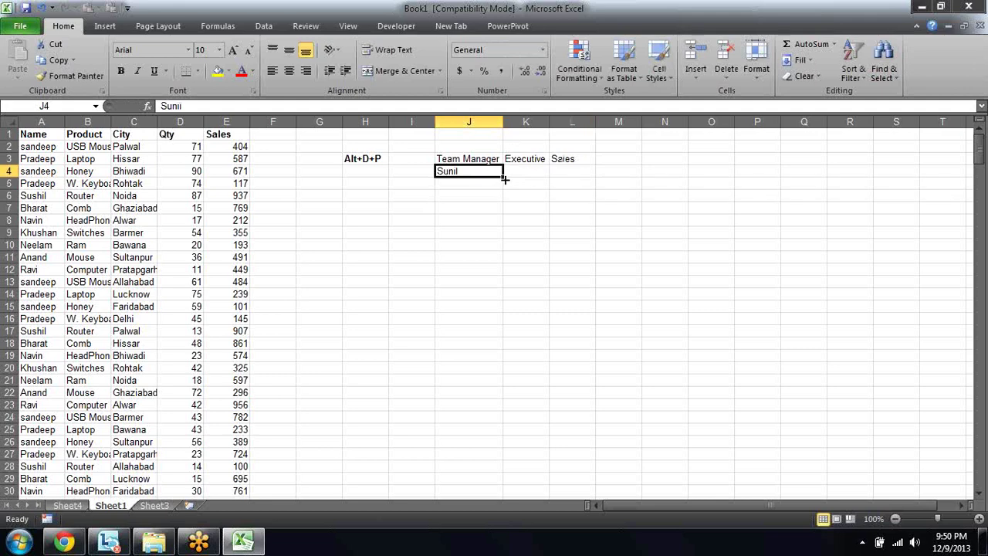
- Copy the manager's name from J4 into cells J5 through J12
left_click_drag(503, 177, 506, 276)
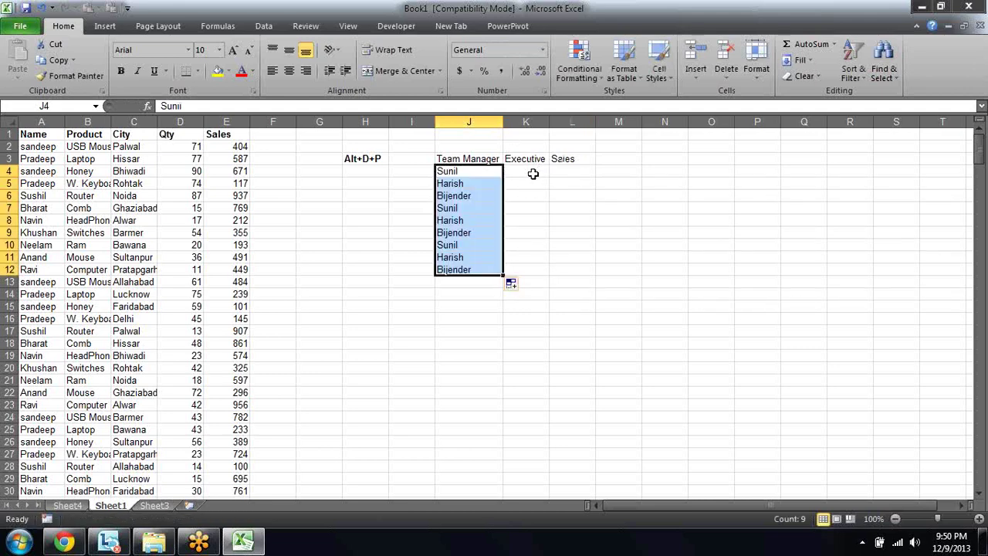
left_click(494, 173)
key("ctrl+c")
key("Down")
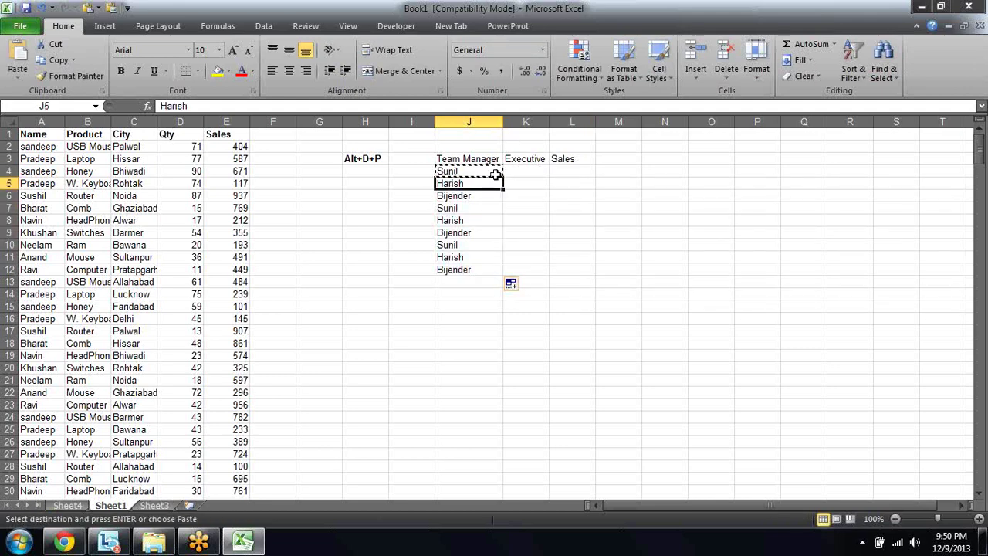
key("ctrl+shift+Down")
key("ctrl+v")
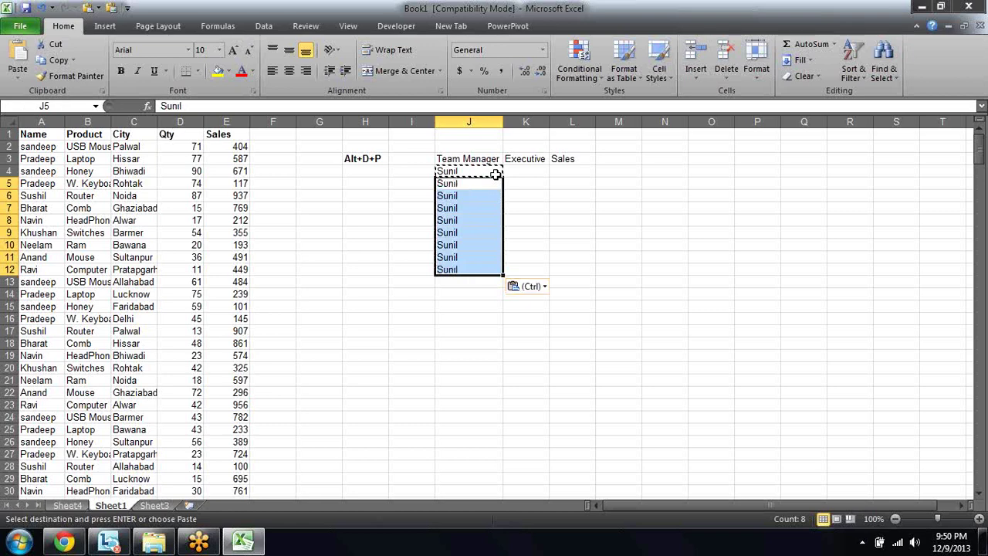
key("Right")
key("Up")
key("Escape")
key("Down")
key("Down")
key("Down")
key("Down")
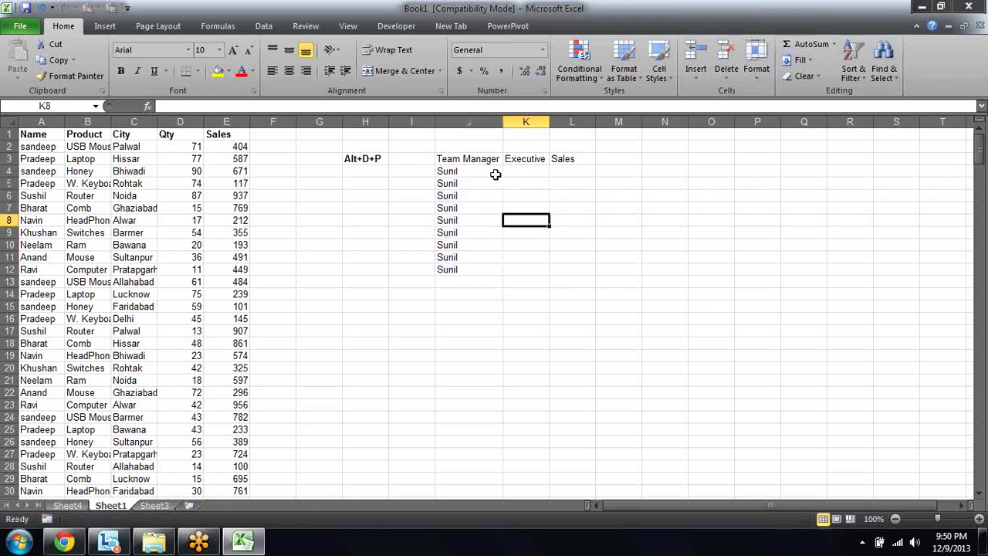
- Enter a second manager's name in J13 and review the Team Manager column
key("Down")
key("Down")
key("Down")
key("Left")
key("Down")
type("S")
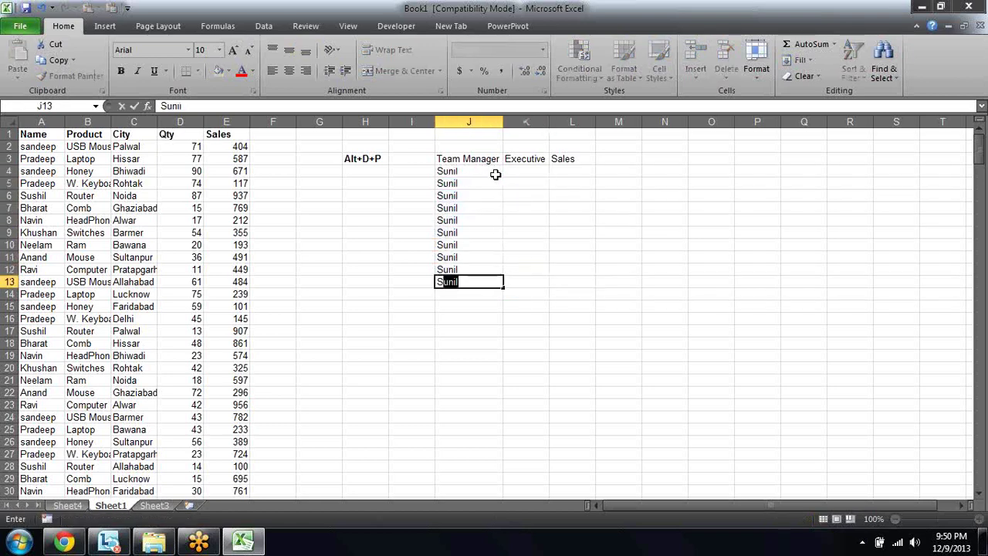
type("hikha")
key("Return")
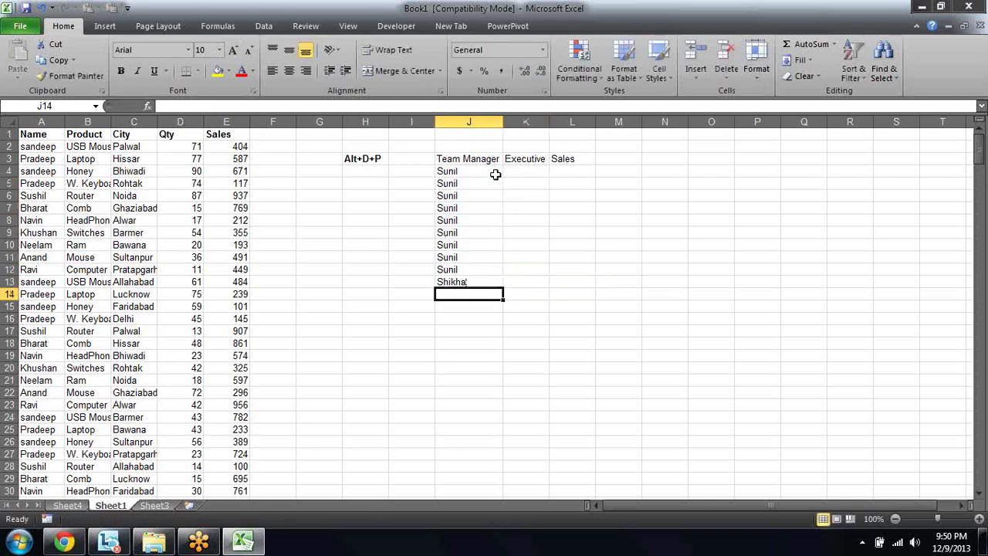
key("Up")
key("Right")
key("Left")
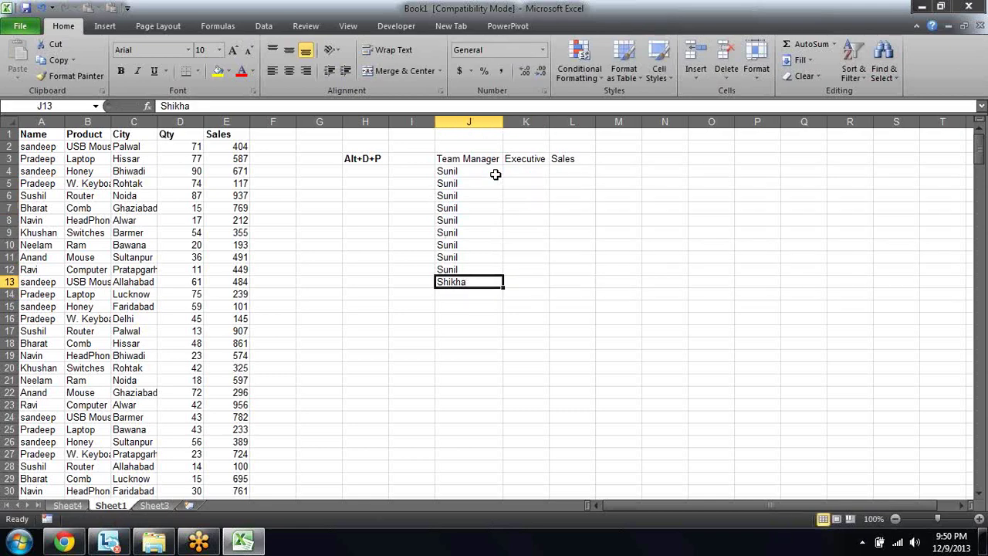
key("Up")
key("Up")
key("Up")
key("Up")
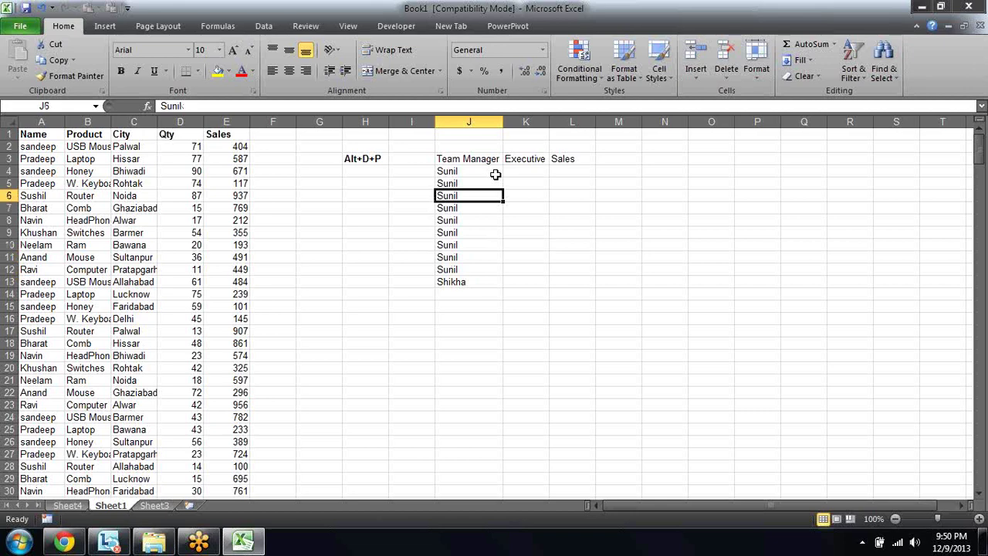
key("Up")
key("Up")
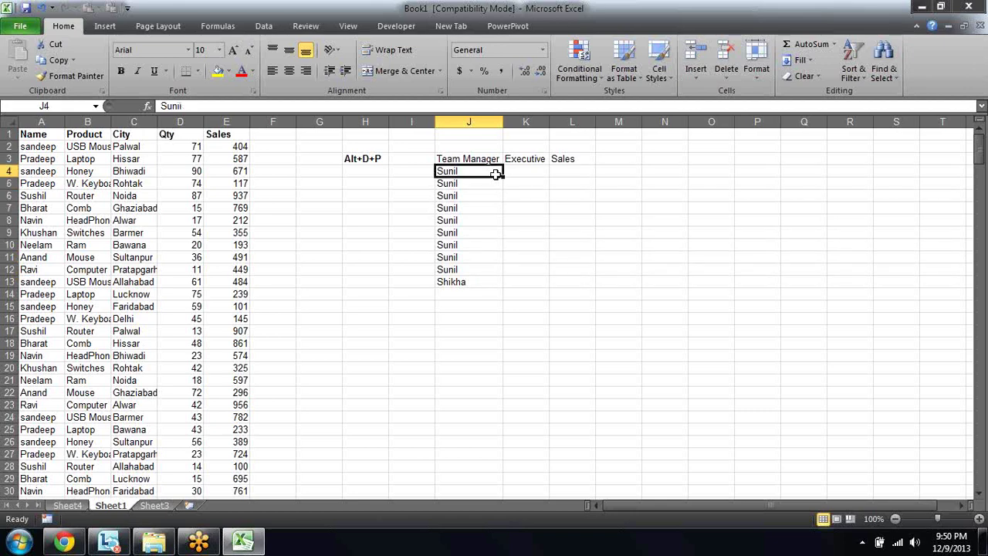
key("Up")
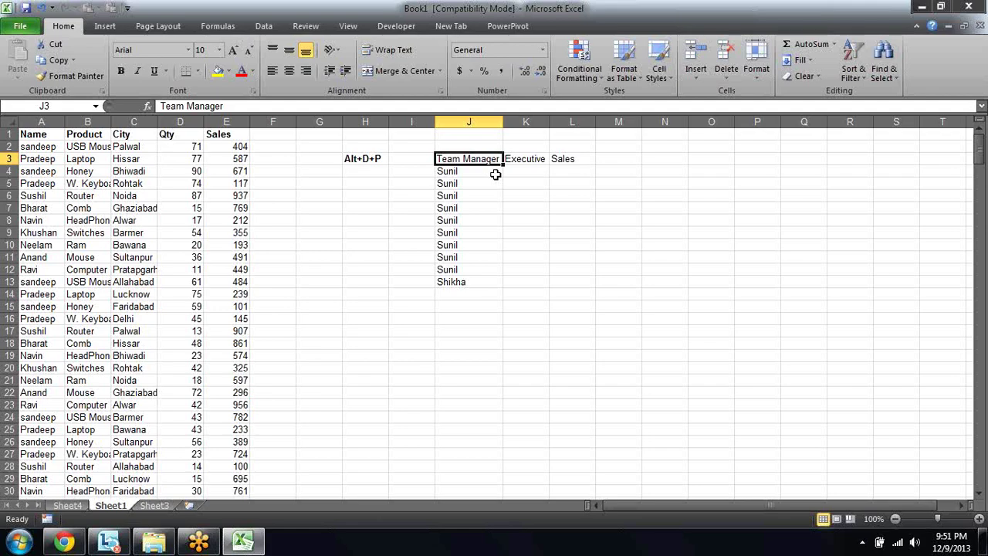
- Delete the old Sheet4 PivotTable sheet
left_click(67, 505)
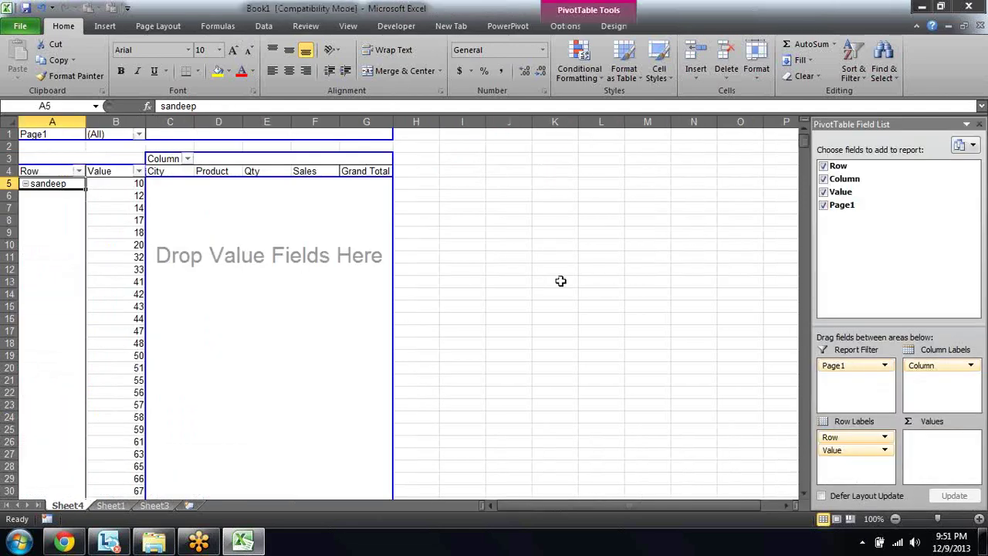
key("alt+h")
key("d")
key("s")
key("Return")
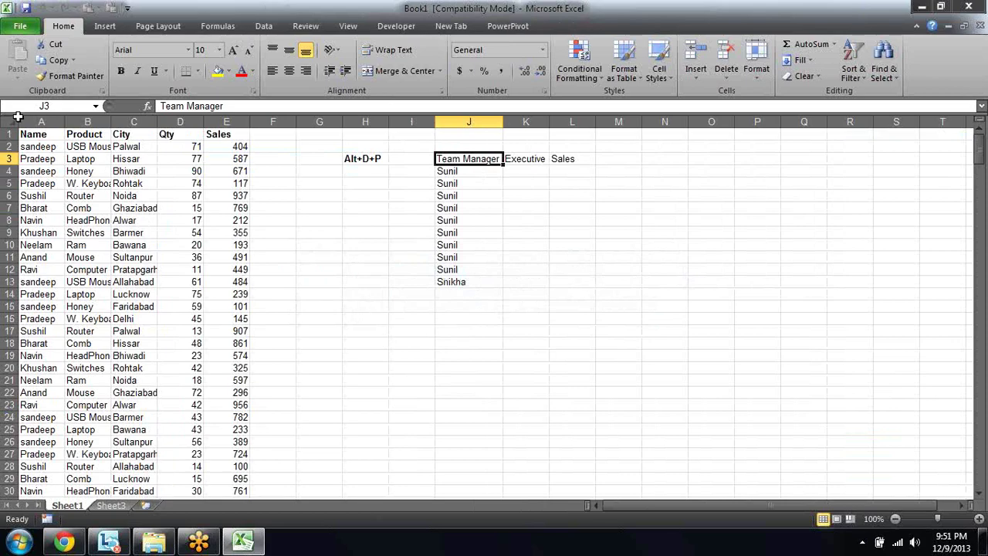
- Select Sheet1's data A1:E342 and create a new PivotTable with the Alt+D+P wizard
left_click(34, 136)
key("ctrl+shift+Right")
key("ctrl+shift+Down")
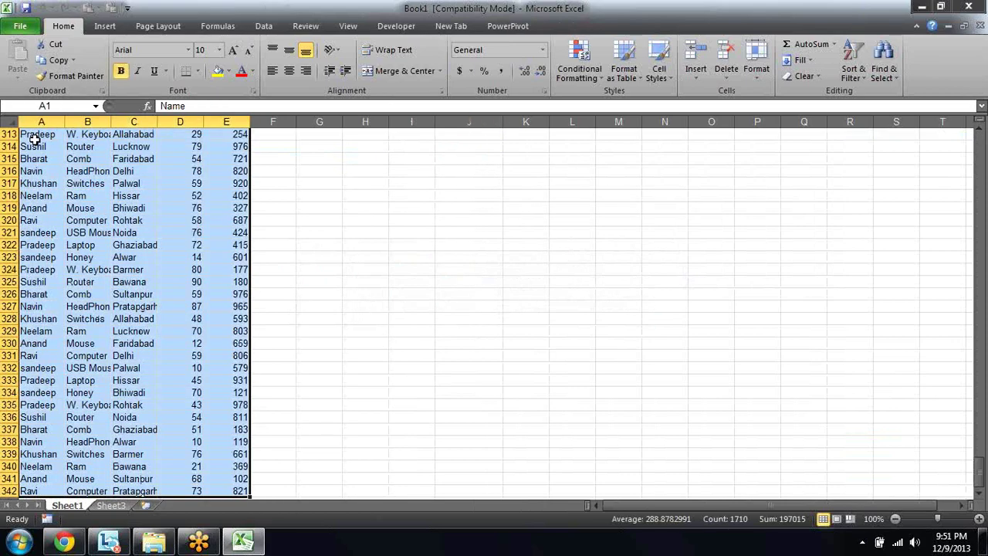
key("alt+d")
key("p")
key("Return")
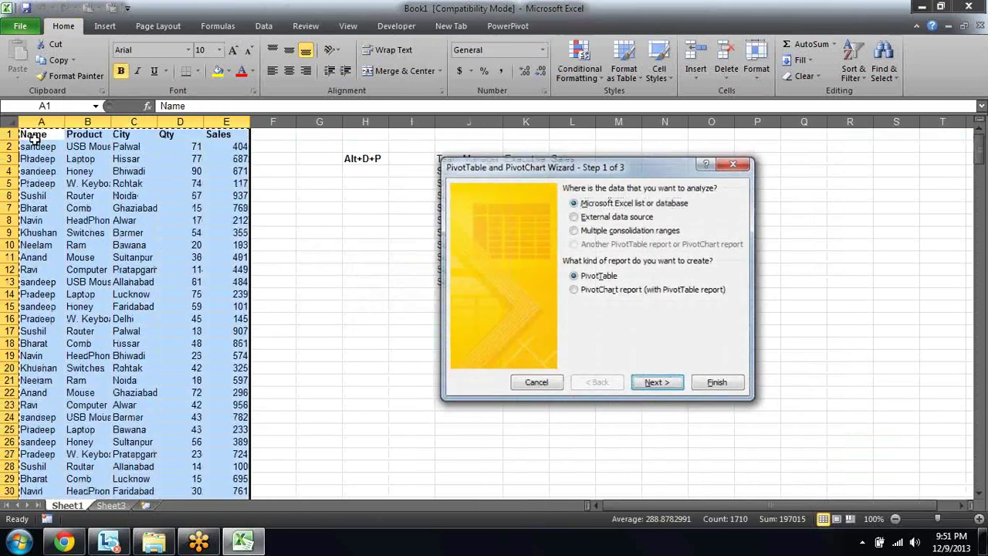
key("Return")
key("Return")
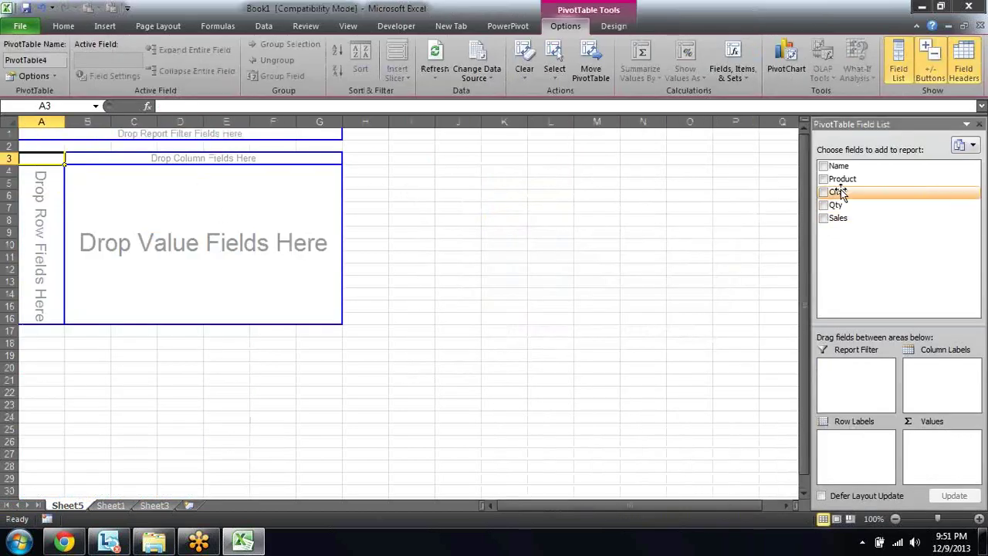
- Add Name and City as row fields and Sales as summed values
left_click(824, 166)
left_click(823, 192)
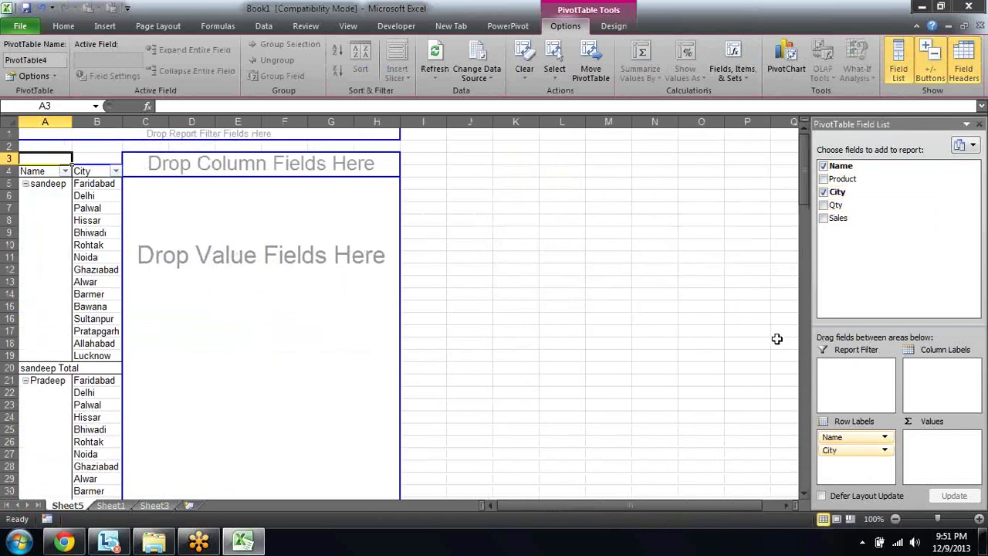
left_click(824, 217)
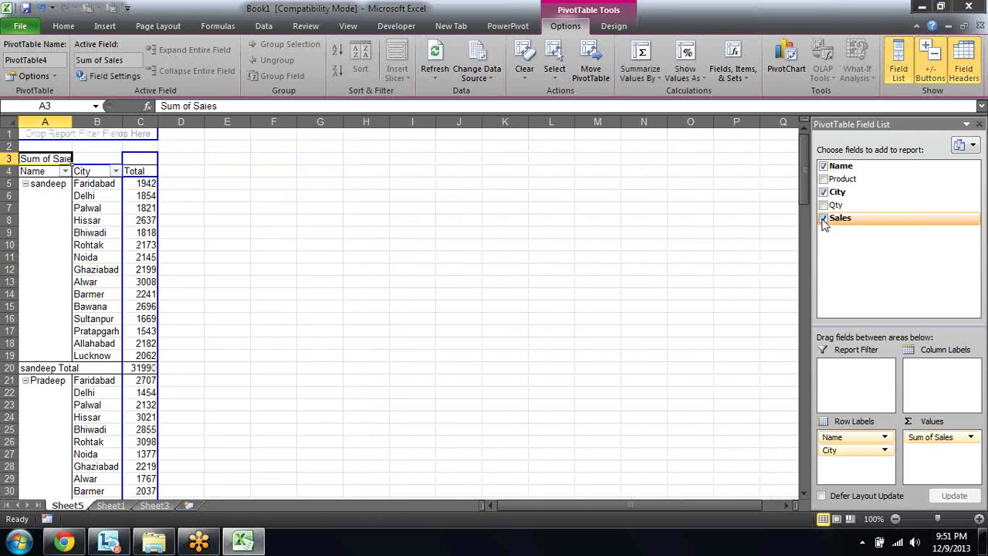
key("Down")
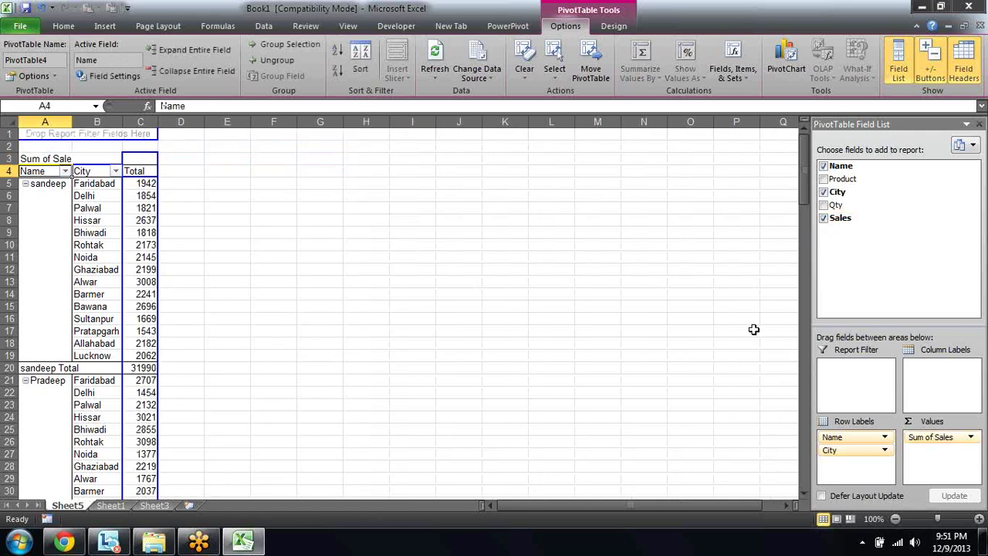
key("Right")
key("Right")
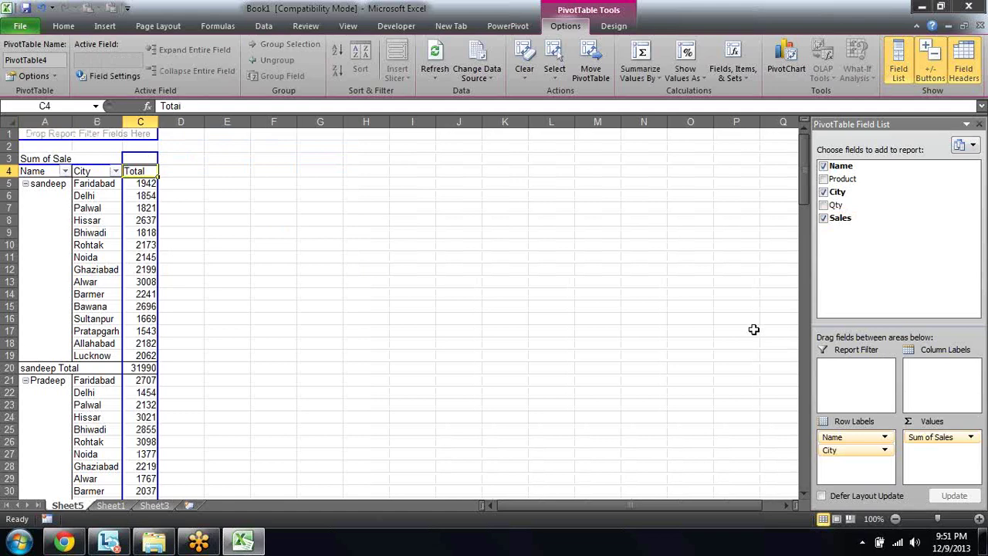
- Move through the pivot table's Name and City rows, returning to the first name in A5
key("Left")
key("Left")
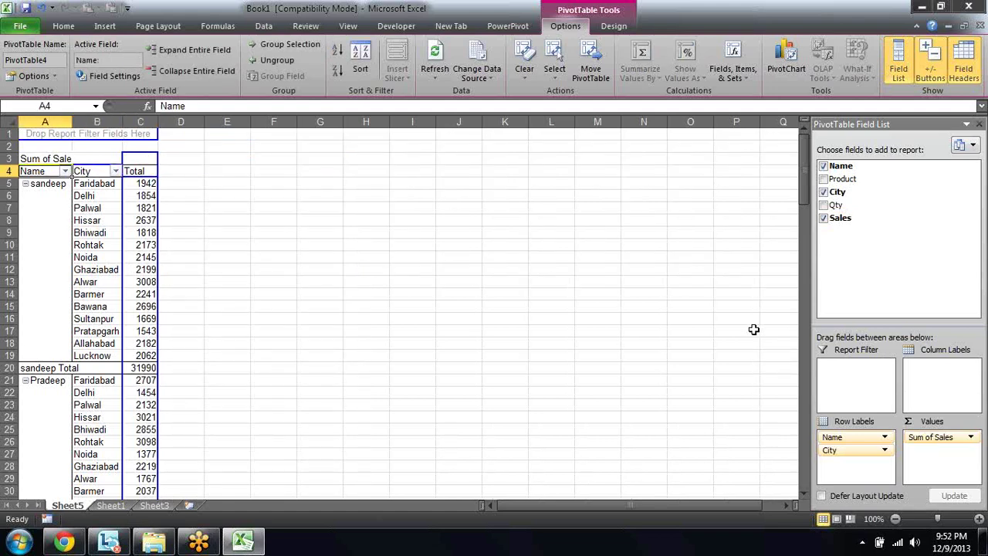
key("Down")
key("Down")
key("Down")
key("Up")
key("Up")
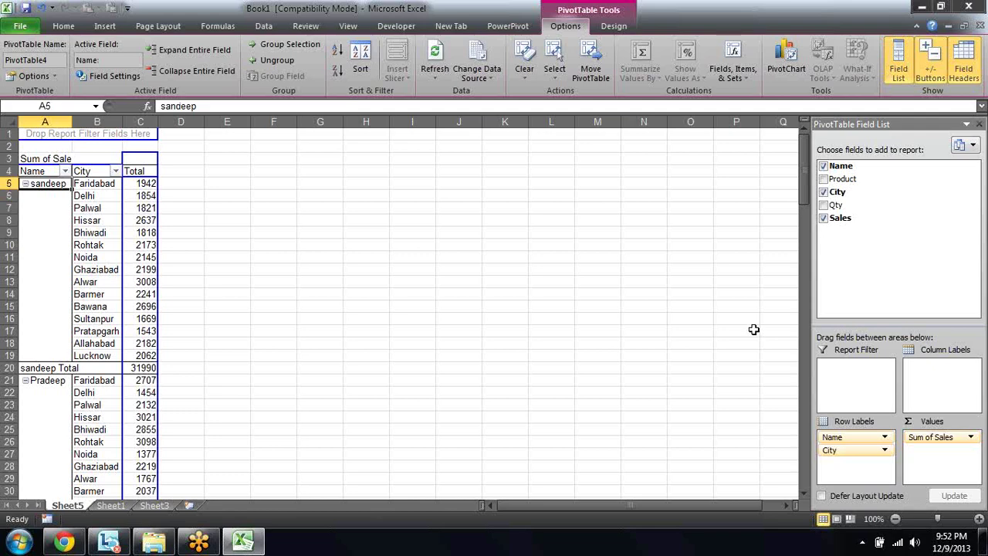
key("Right")
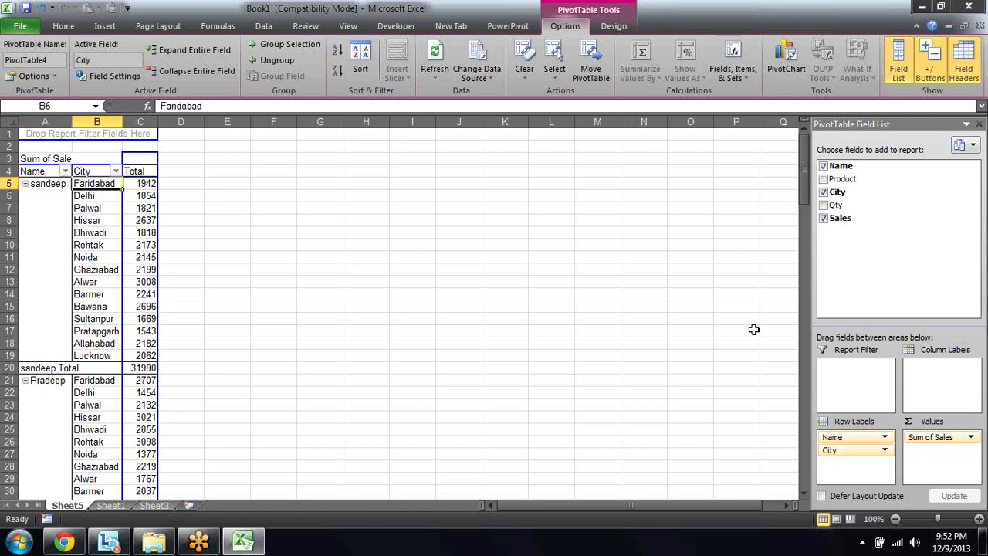
key("Right")
key("Right")
key("Right")
key("Left")
key("Left")
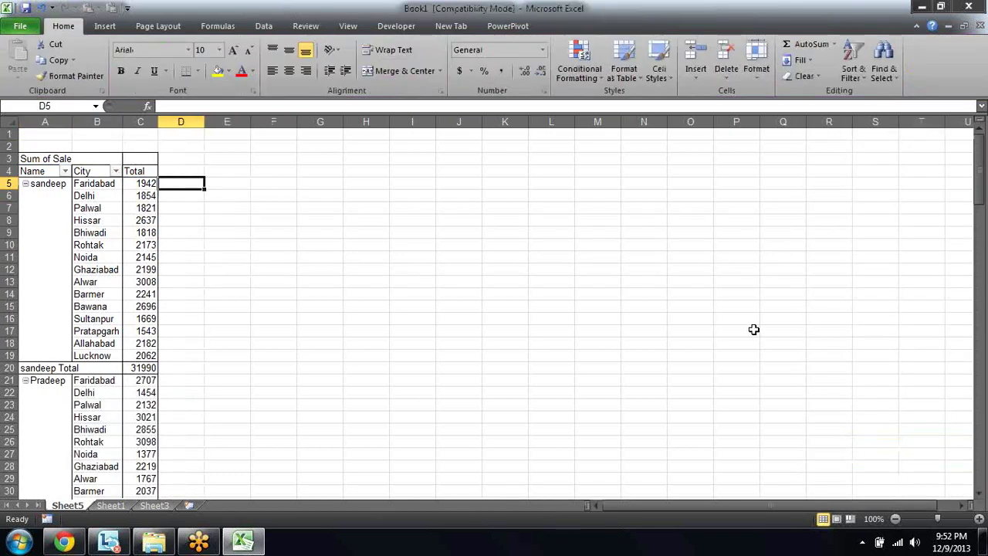
key("Left")
key("Left")
key("Left")
key("Up")
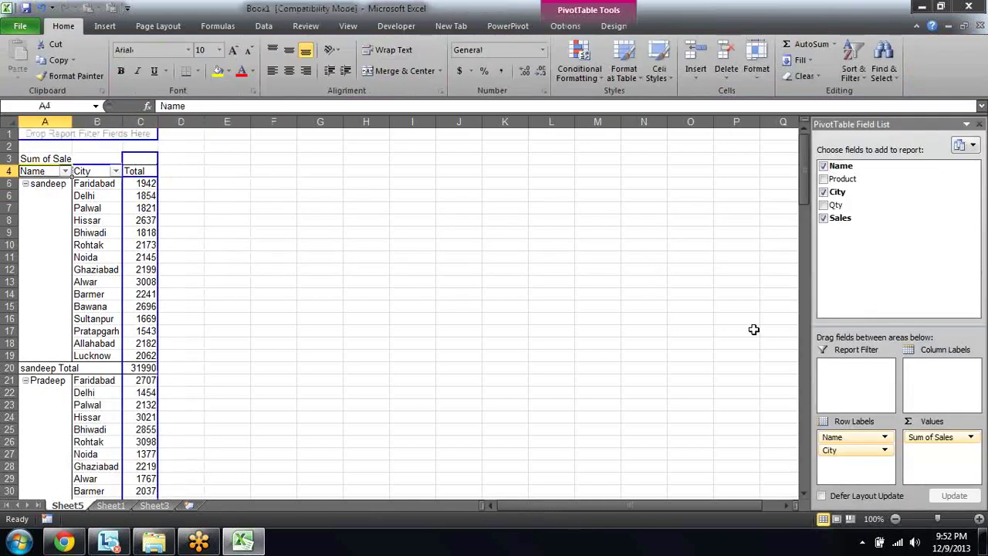
key("Right")
key("Down")
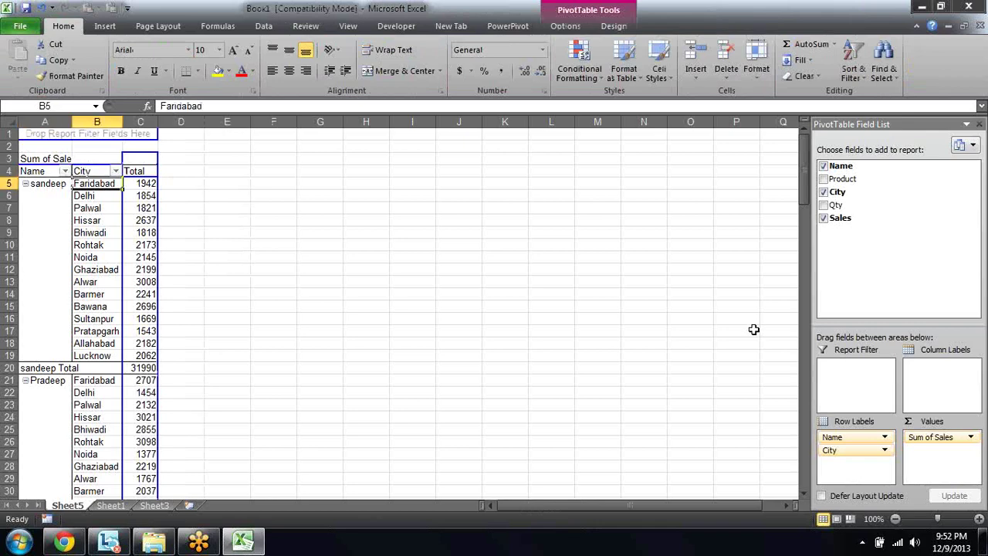
key("Down")
key("Up")
key("Left")
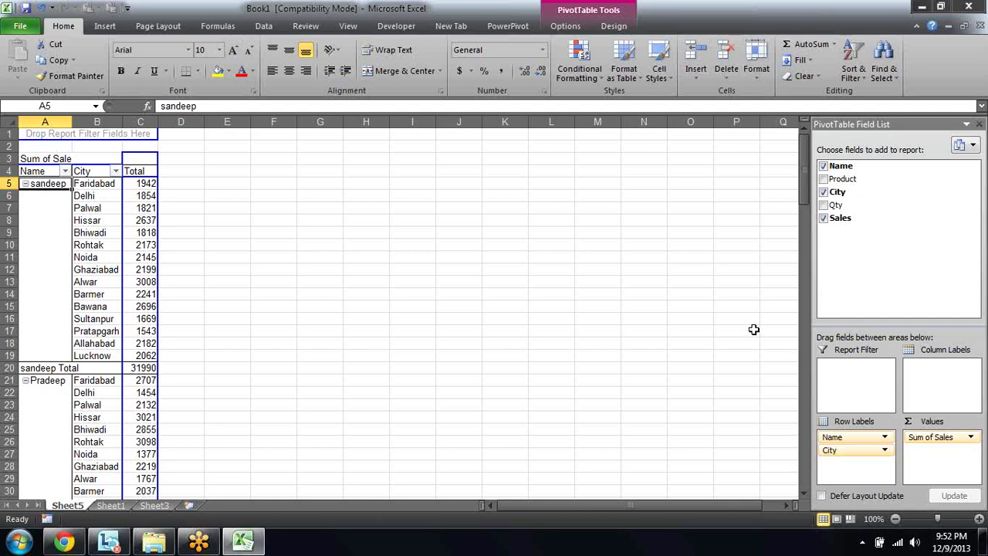
key("Right")
key("Left")
key("Up")
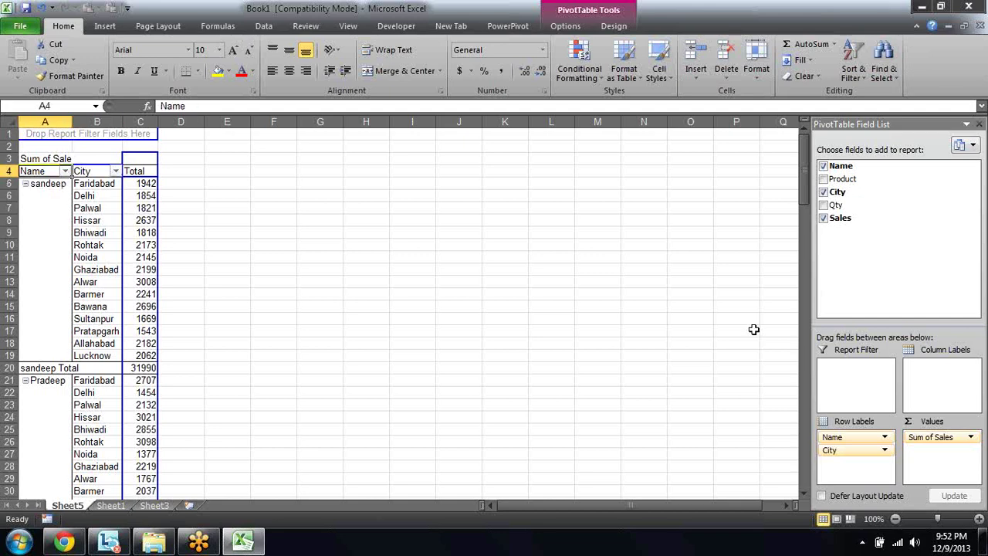
key("Down")
key("Down")
key("Up")
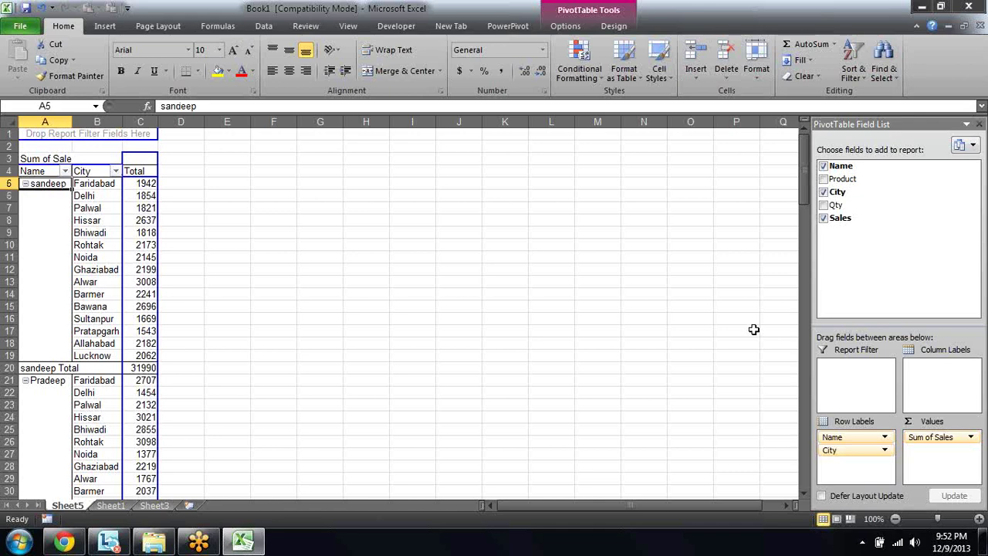
- Select cells H5 through H19 beside the pivot table rows
key("Right")
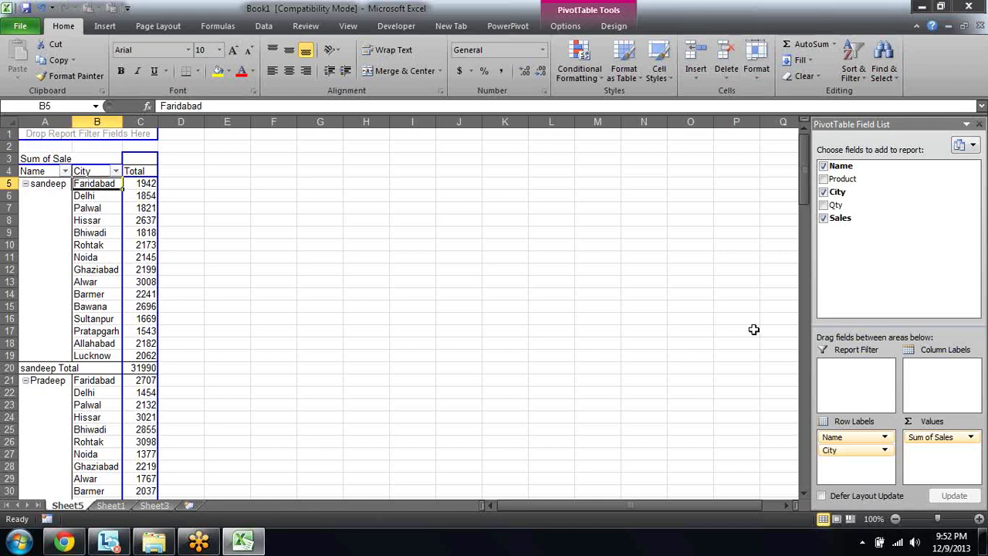
key("Right")
key("Right")
key("Right")
key("Right")
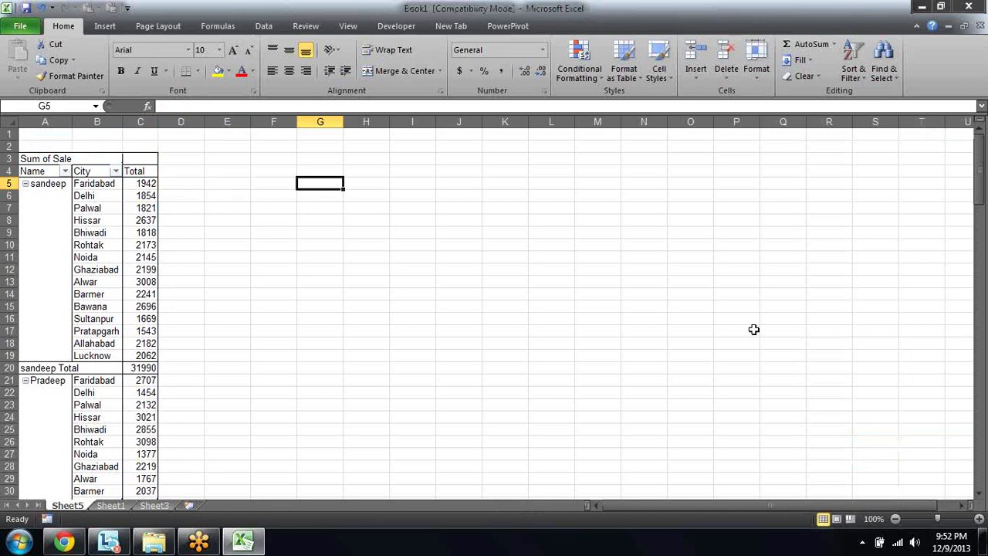
key("shift+Down")
key("Right")
key("shift+Down")
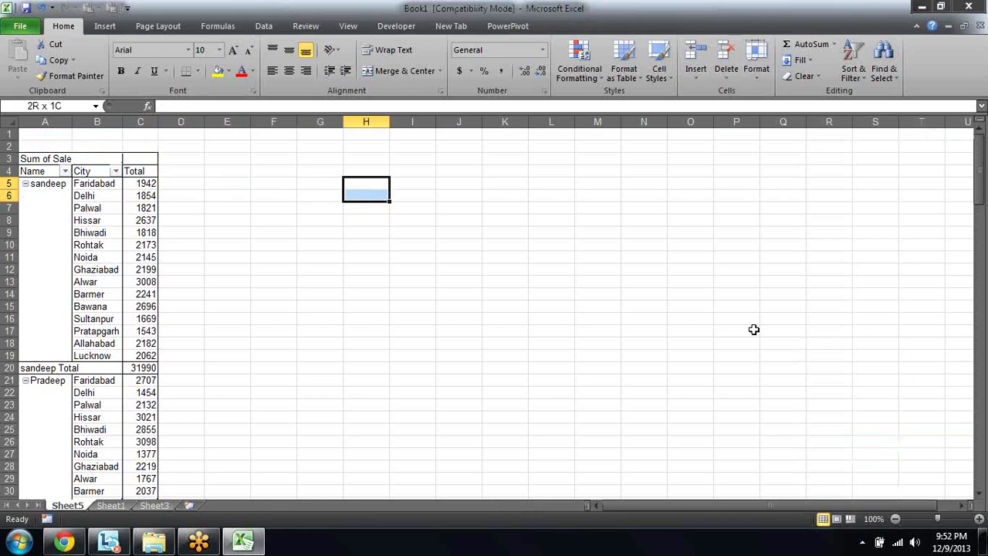
key("shift+Down")
key("shift+Down")
key("shift+Down")
key("shift+Down")
key("shift+Down")
key("shift+Down")
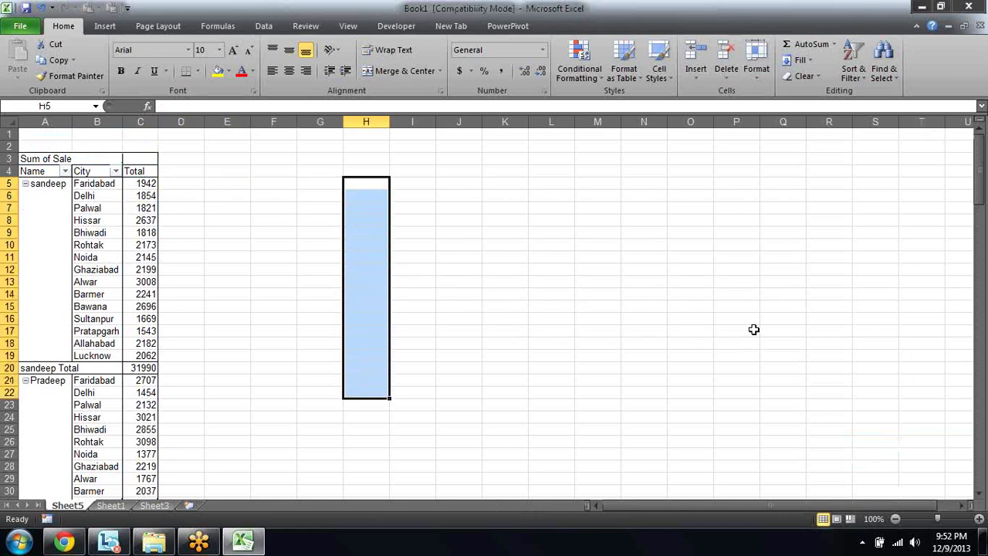
key("Left")
key("Right")
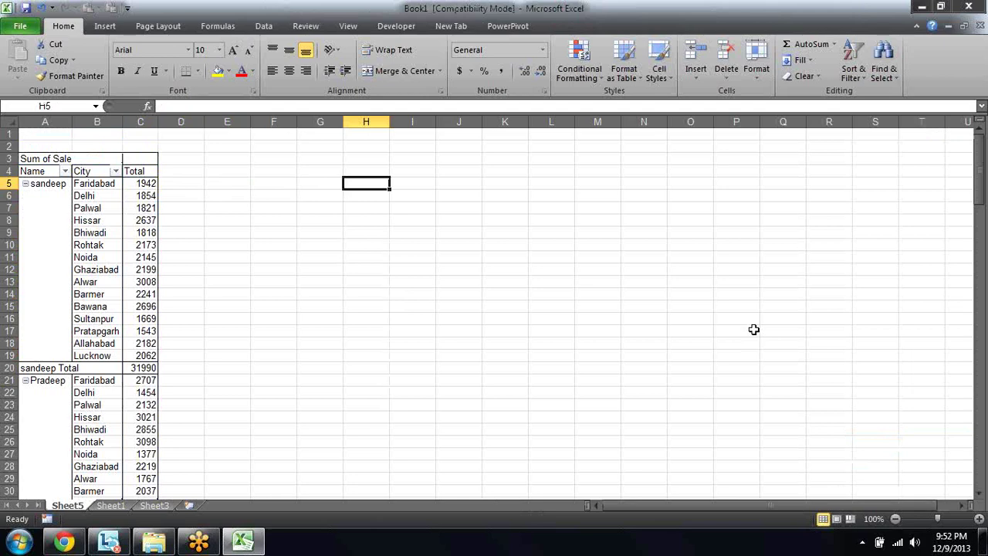
key("shift+Down")
key("shift+Down")
key("shift+Down")
key("shift+Down")
key("shift+Down")
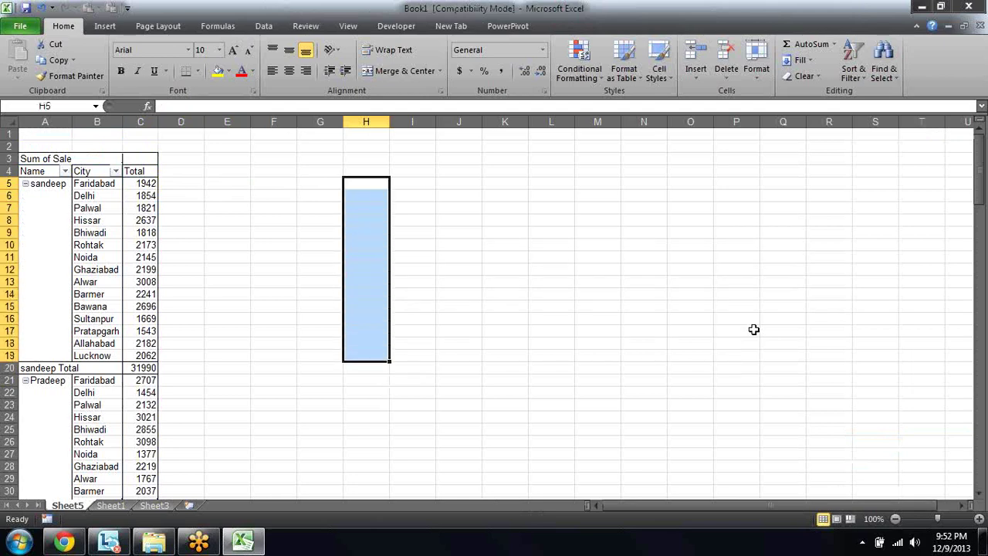
- Enter 1 in H5 and put 1 into every cell of H5:H19
type("1")
key("Return")
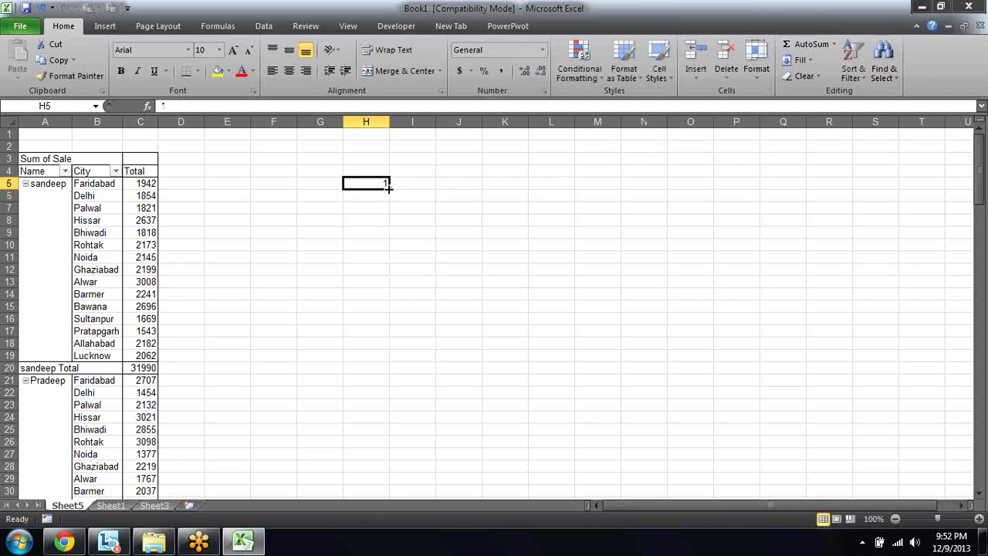
mouse_move(389, 189)
left_mouse_down()
mouse_move(388, 344)
mouse_move(378, 362)
left_mouse_up()
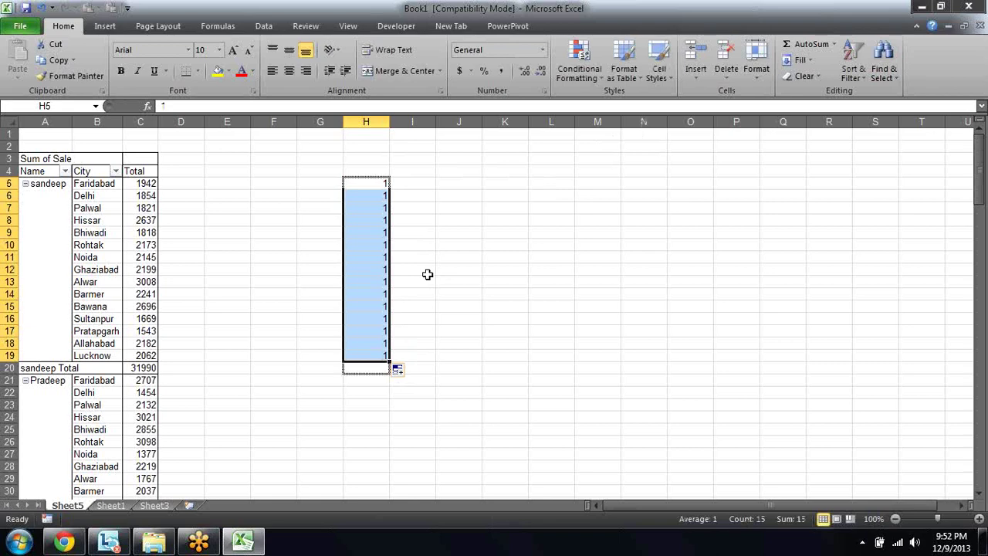
type("1")
key("ctrl+Return")
type("1")
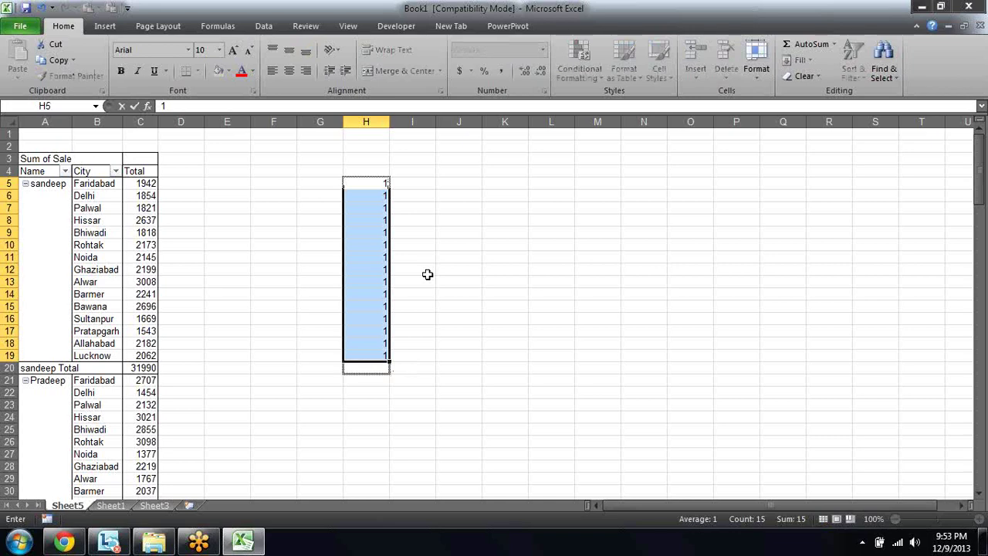
key("Escape")
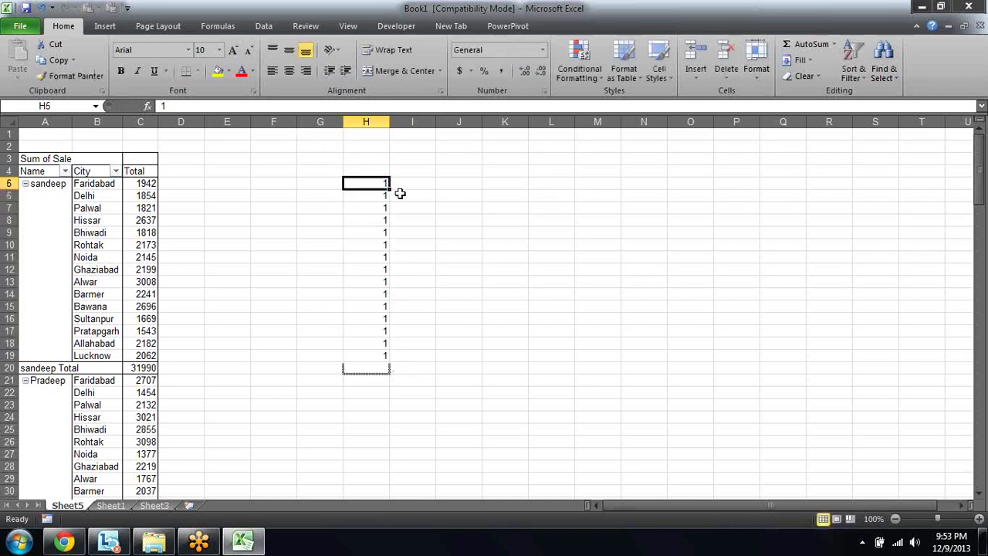
- Fill H5:H20 as a numbered series running 1 to 16
left_click_drag(386, 186, 393, 355)
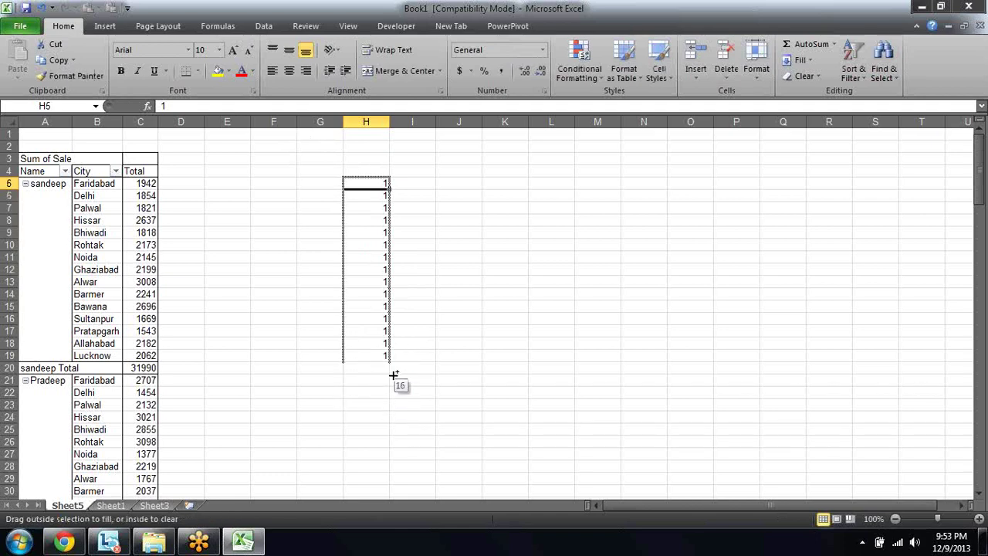
left_click_drag(392, 355, 394, 369)
key("Left")
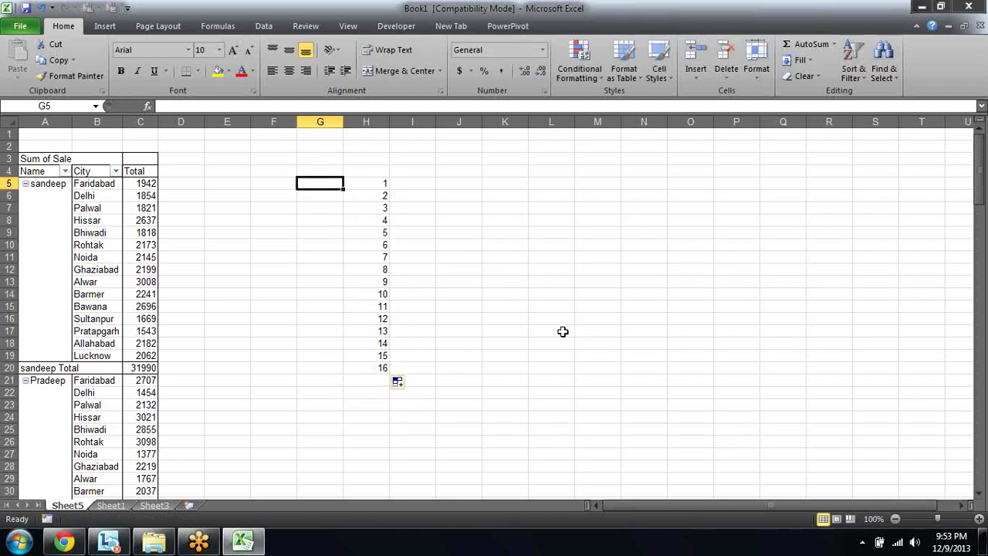
key("Right")
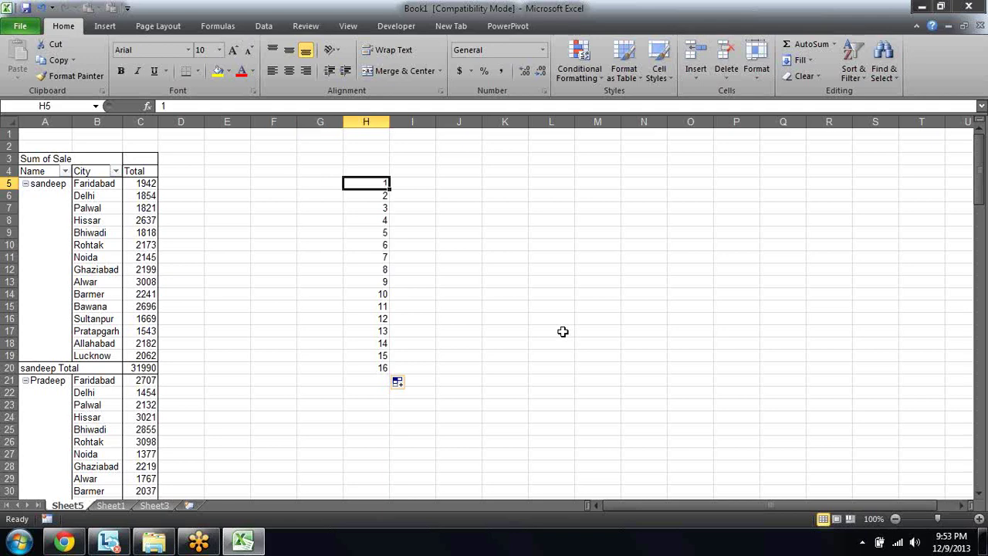
key("Right")
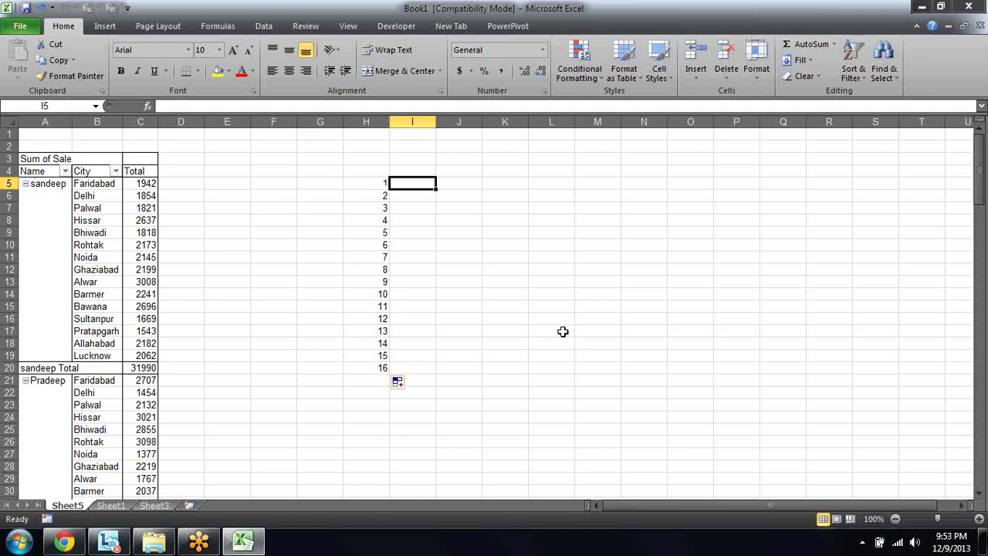
key("Left")
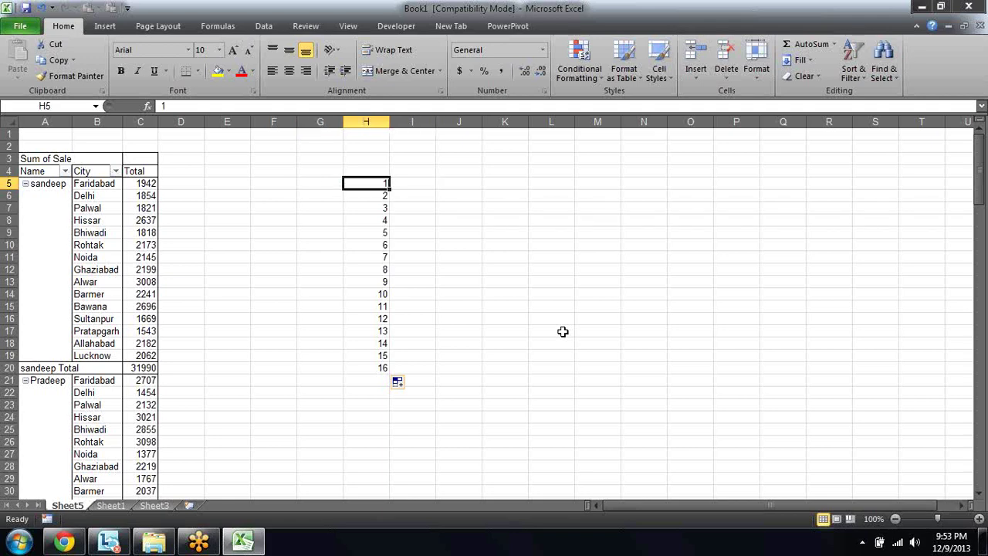
left_click(811, 62)
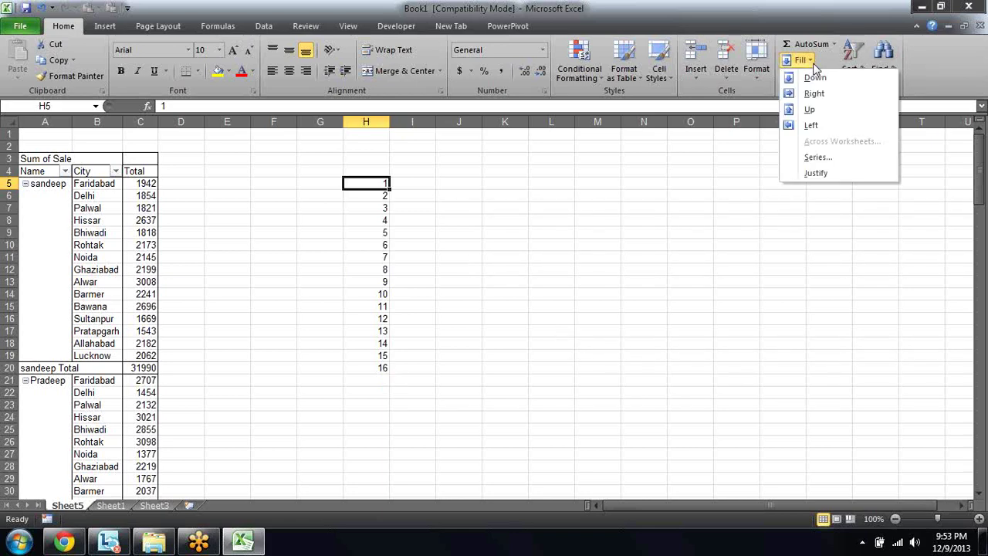
left_click(818, 158)
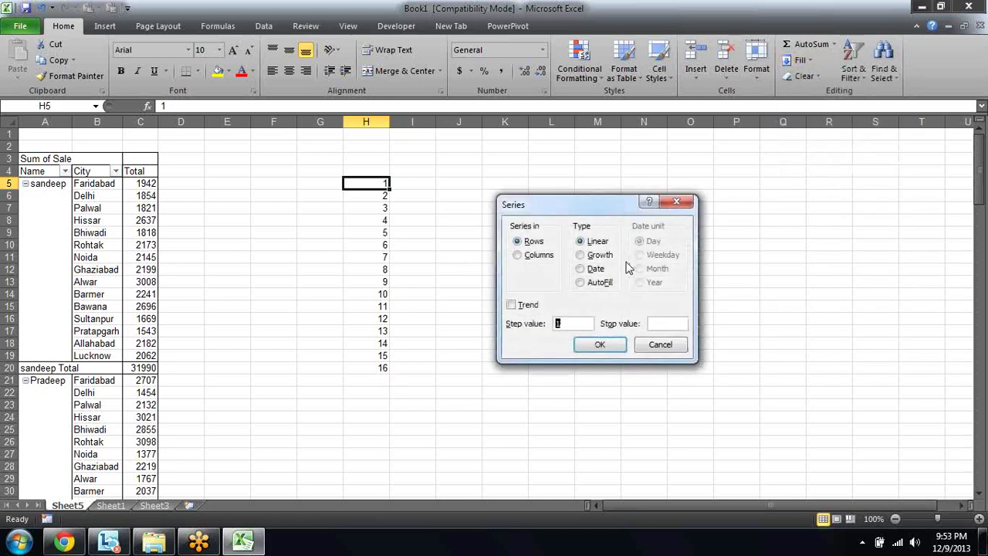
key("Escape")
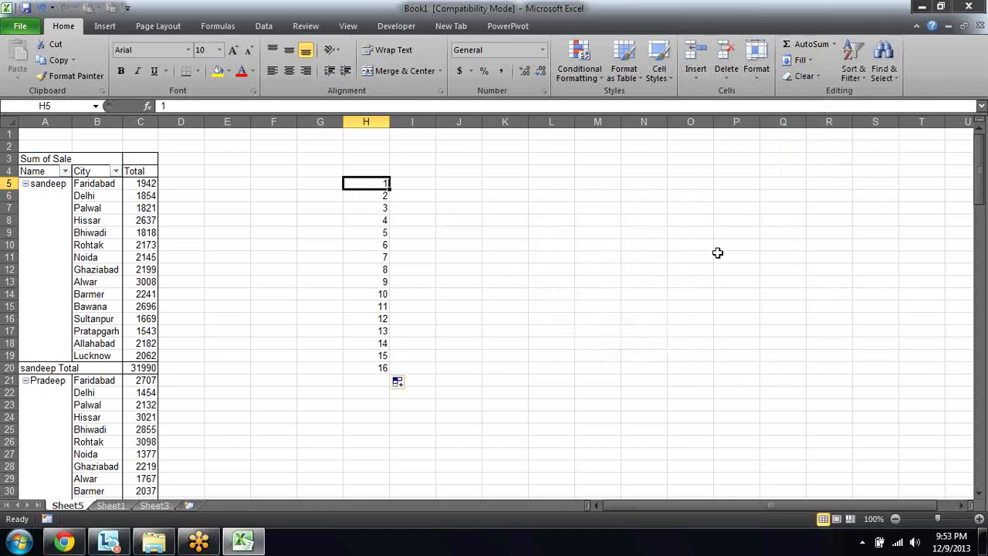
key("Left")
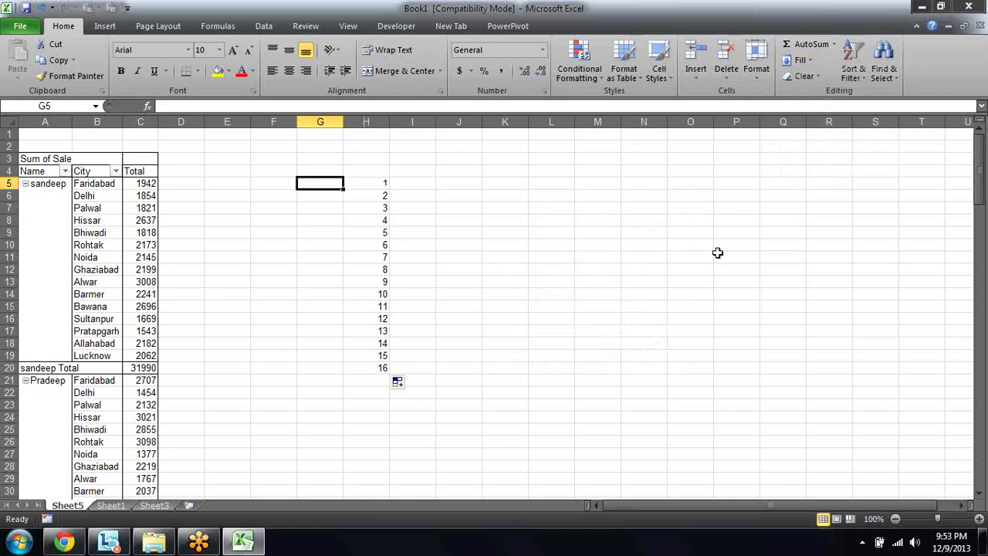
- Type TM in G5 and fill it down column G to row 20
type("TM")
key("Return")
key("Up")
left_click_drag(373, 186, 374, 368)
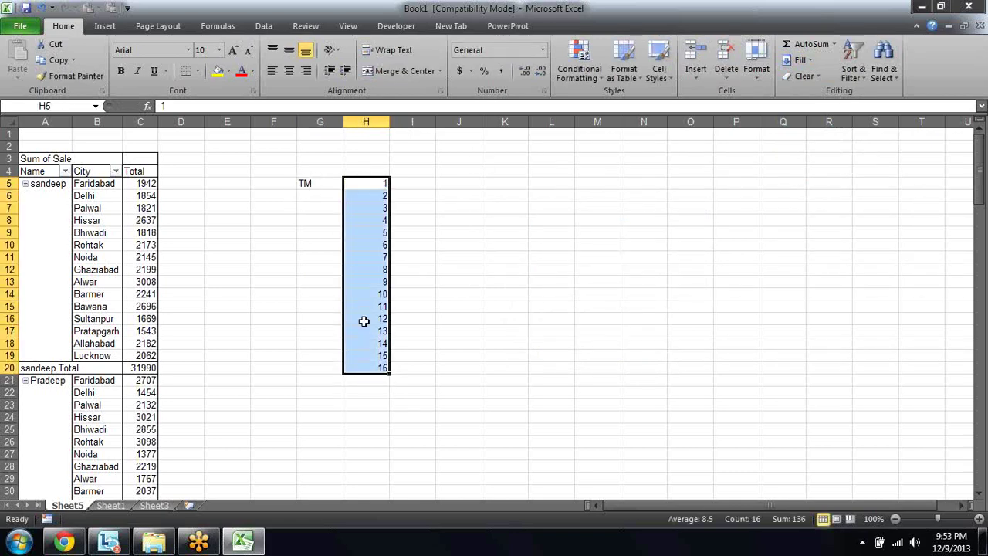
left_click(327, 185)
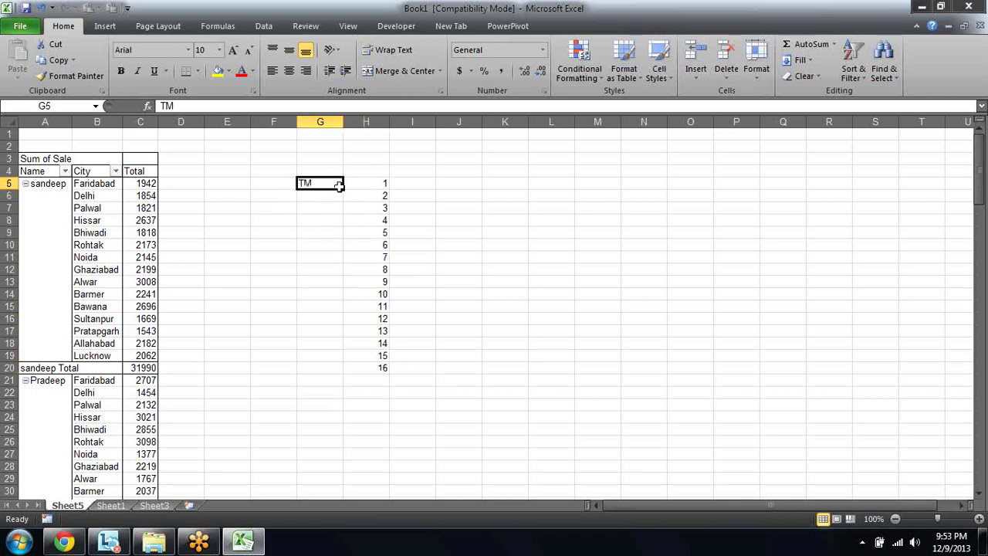
left_click_drag(343, 189, 351, 373)
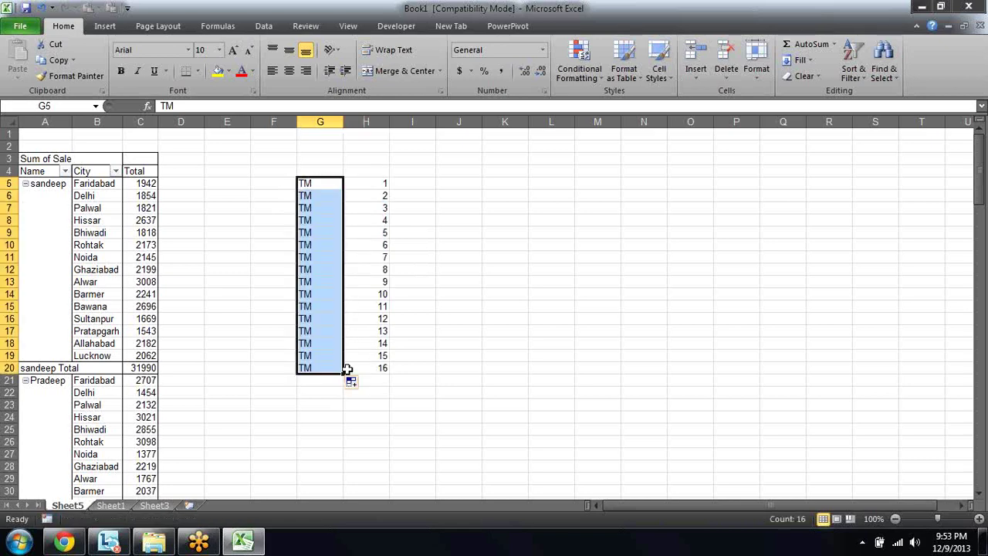
- Select the G5:H20 block of TM labels and numbers and copy it
key("shift+Right")
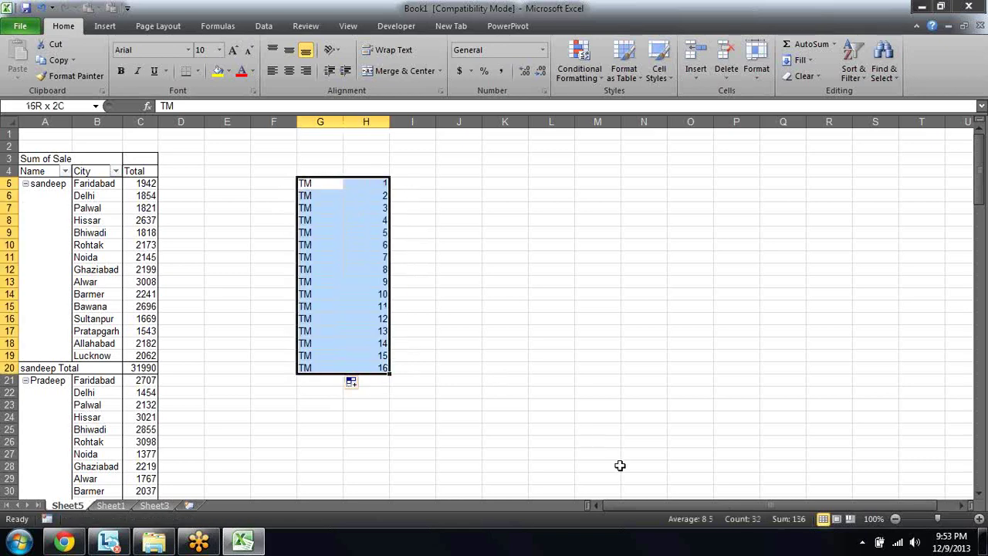
key("Down")
key("Down")
key("Down")
key("Down")
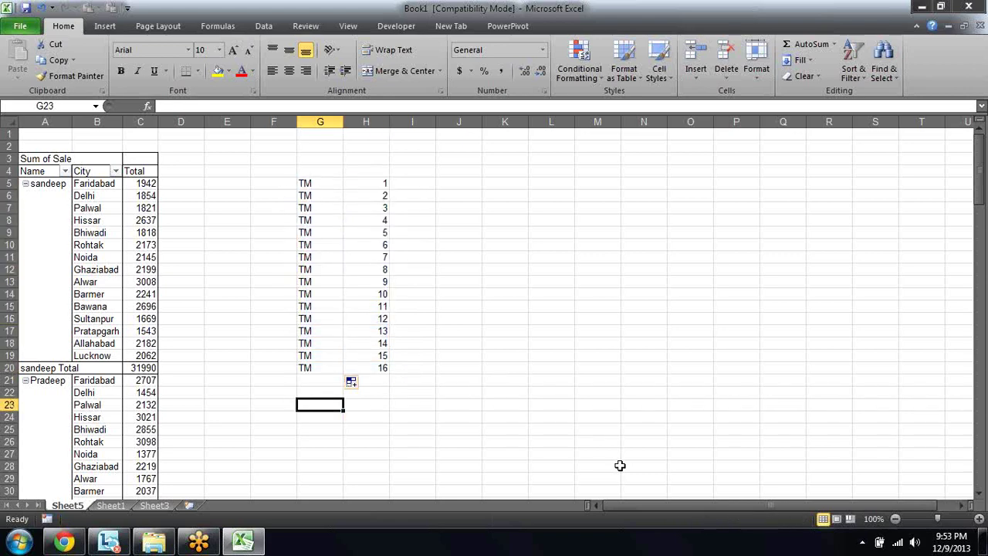
key("Up")
key("Up")
key("ctrl+shift+Up")
key("shift+Right")
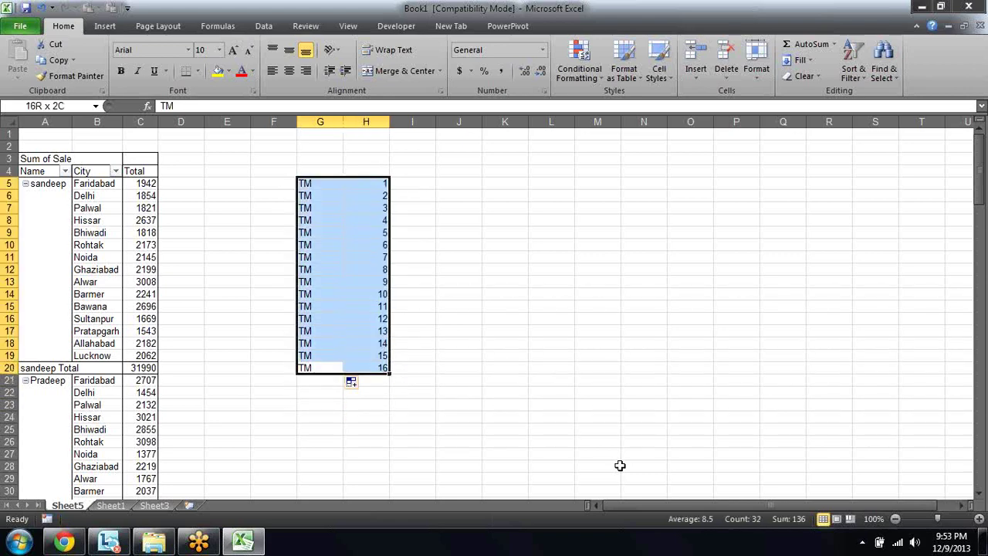
key("ctrl+c")
key("Down")
key("Down")
- Paste the copied block at G21 and change the G21 label to TM2
key("Up")
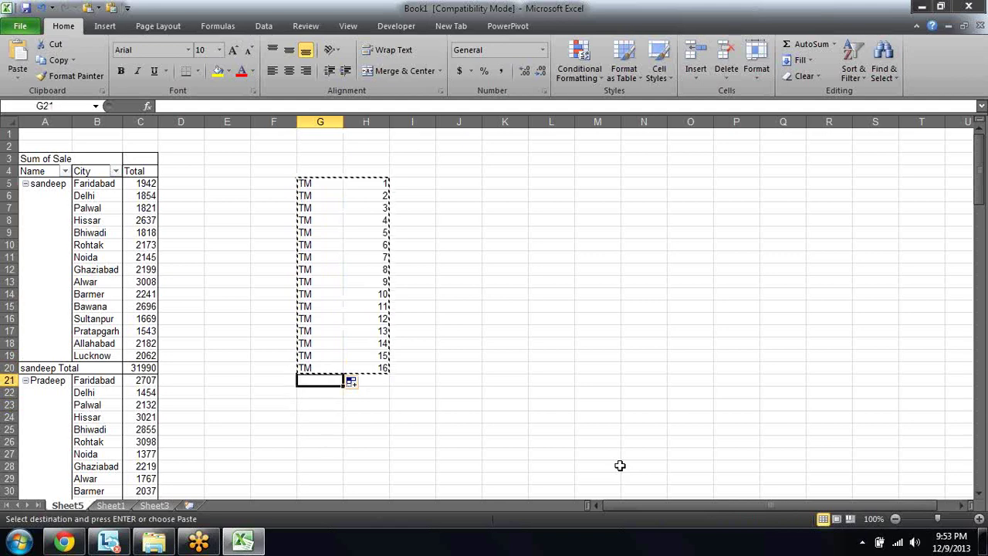
key("Return")
key("Down")
key("Up")
key("F2")
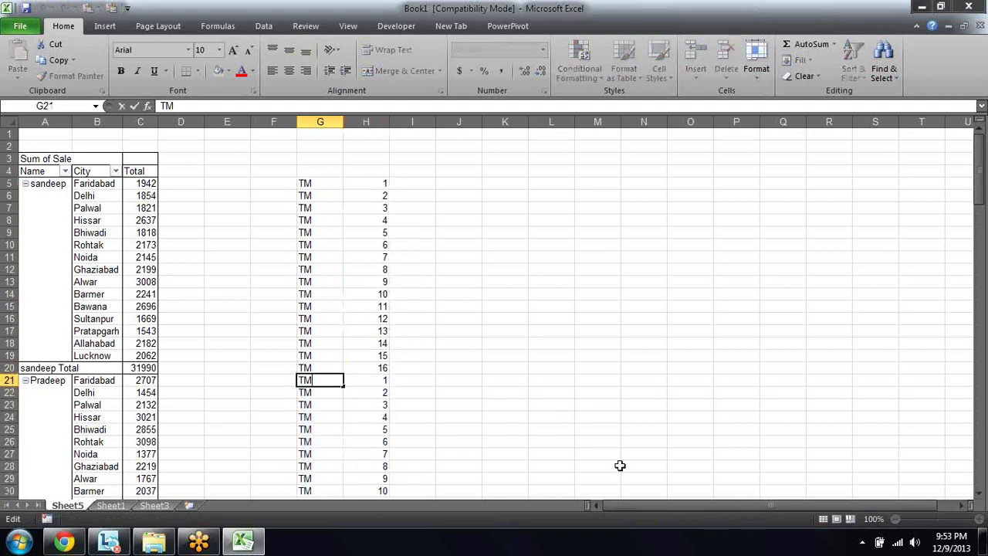
type("2")
key("Return")
key("Up")
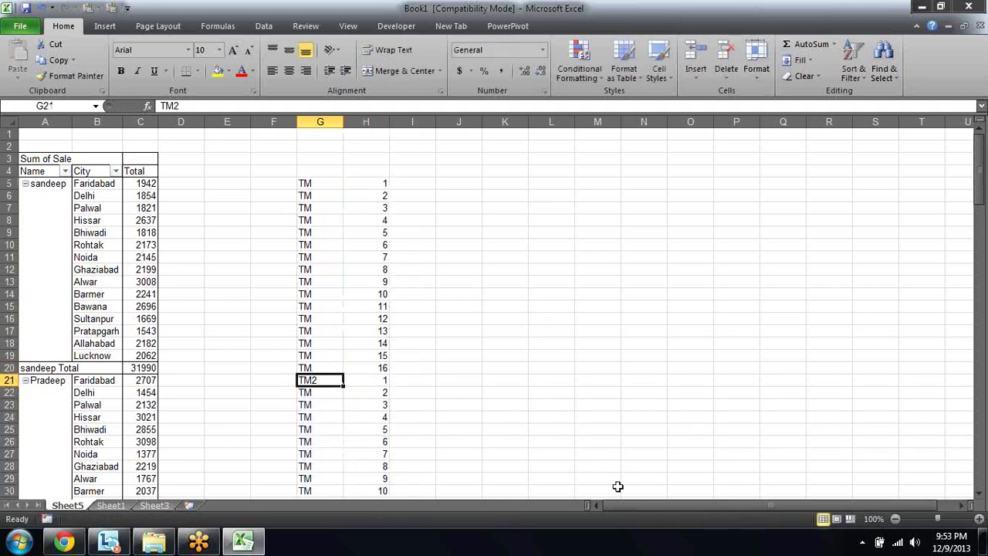
- Copy the TM2 label into every cell from G22 to G36
double_click(343, 383)
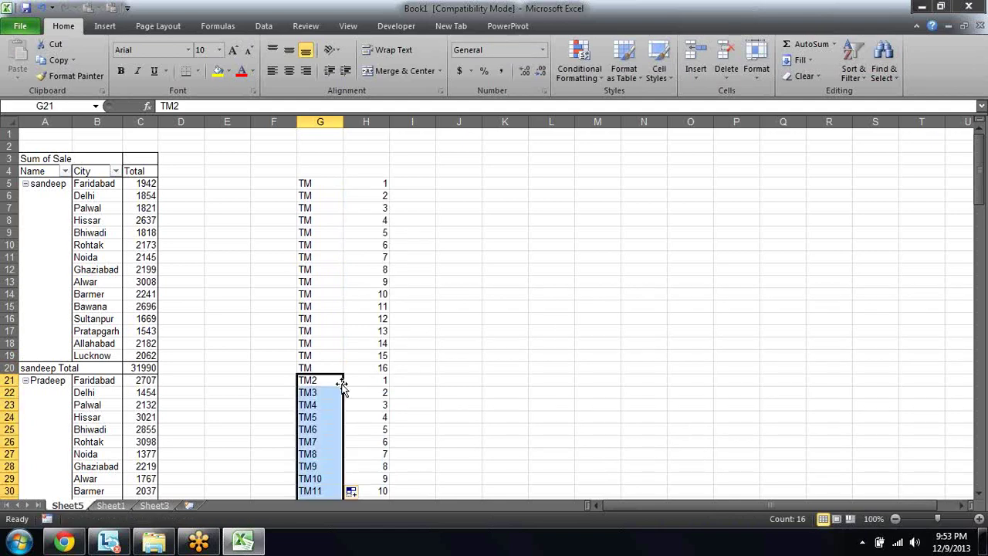
key("Right")
key("Right")
key("Left")
key("Left")
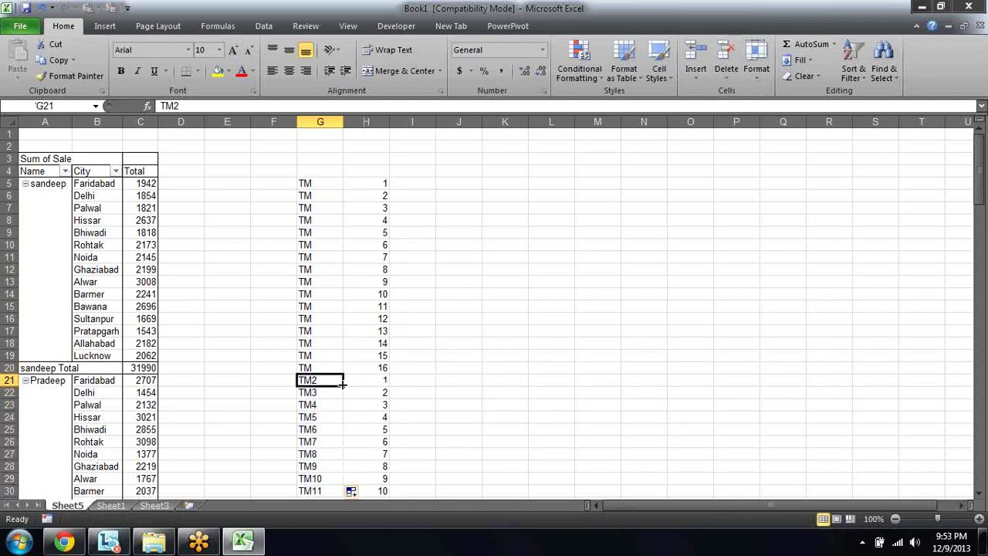
key("ctrl+c")
key("Down")
key("ctrl+shift+Down")
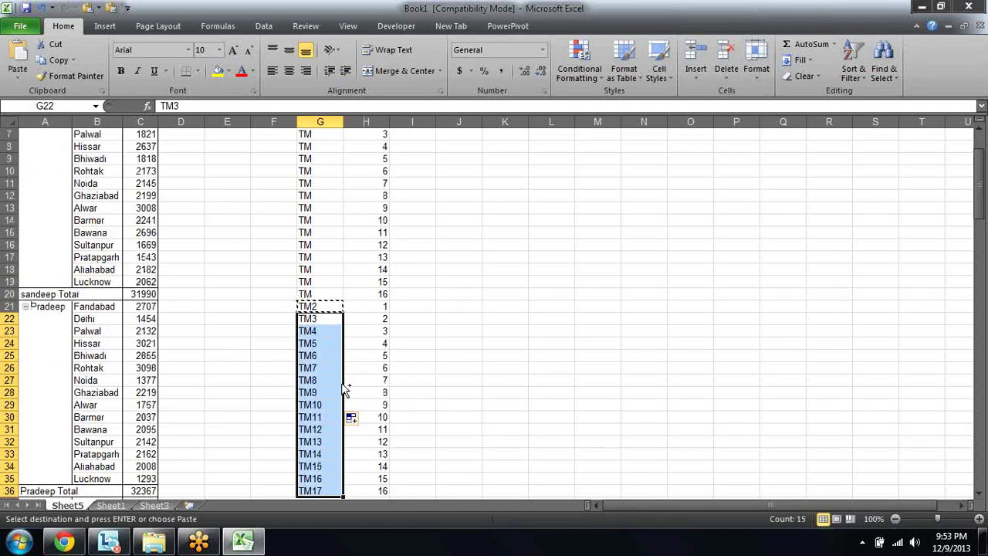
key("ctrl+v")
- Select the full labelled range G5:H36
key("Right")
key("Escape")
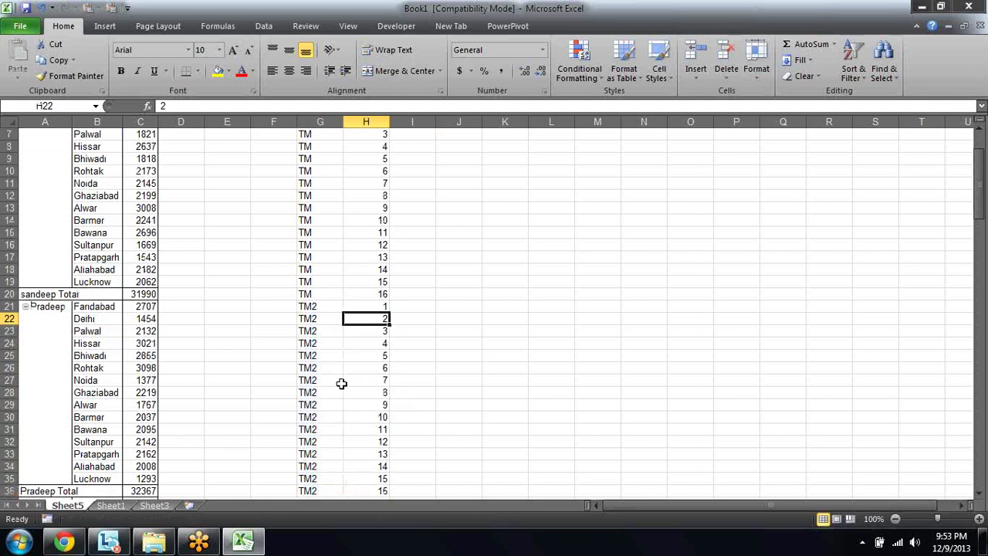
key("Up")
key("Up")
key("Up")
key("Up")
key("Up")
key("Up")
key("Up")
key("Down")
key("Down")
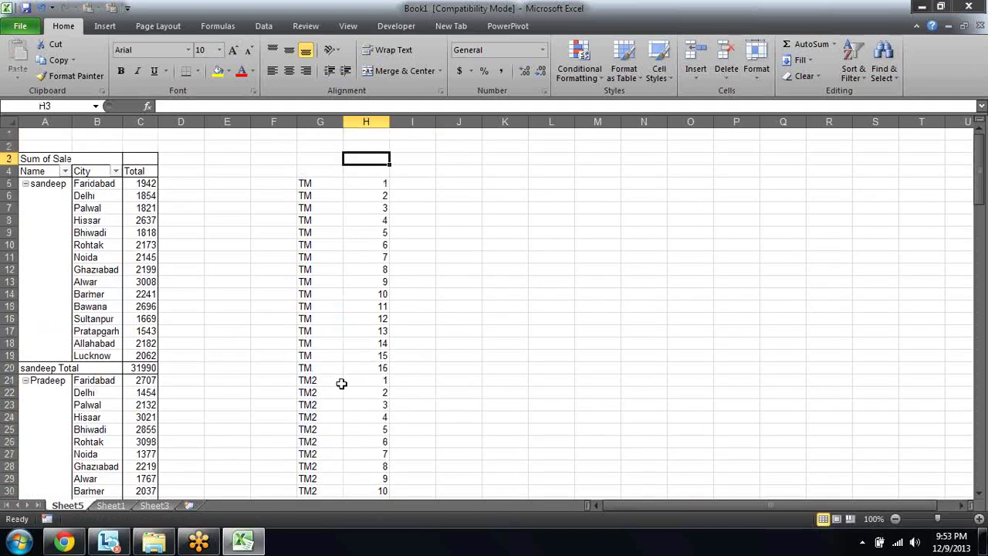
key("Down")
key("Down")
key("Left")
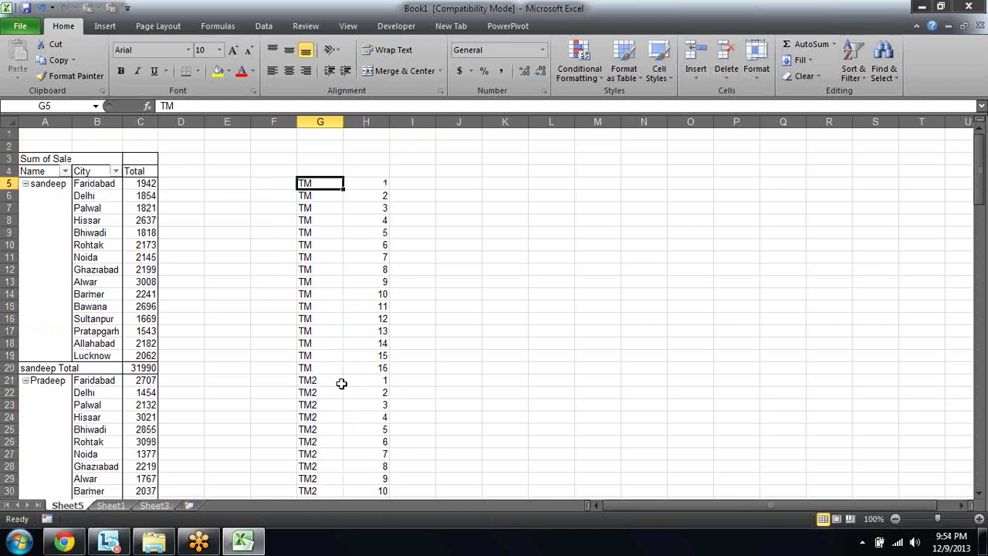
key("Right")
key("shift+Down")
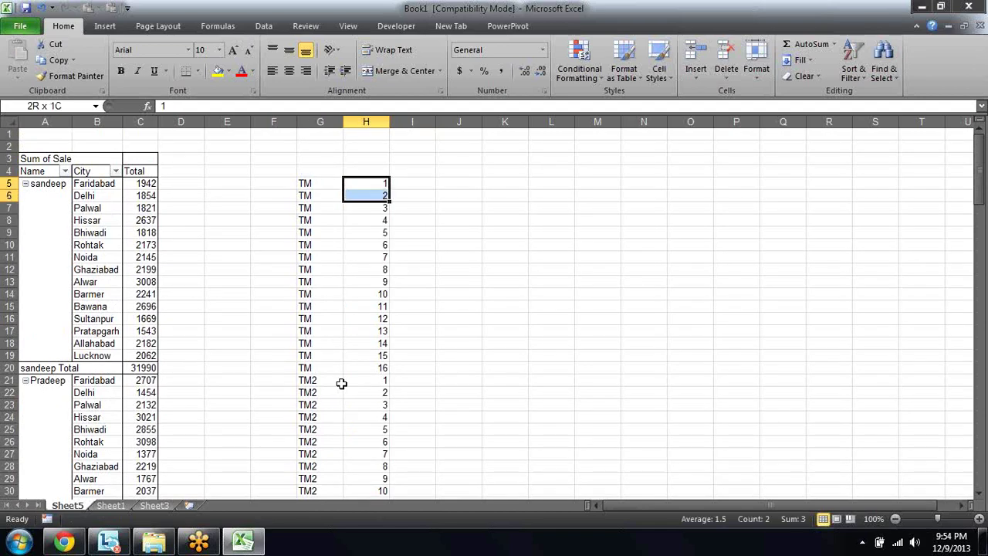
key("shift+Down")
key("shift+Down")
key("shift+Down")
key("Up")
key("Left")
key("Down")
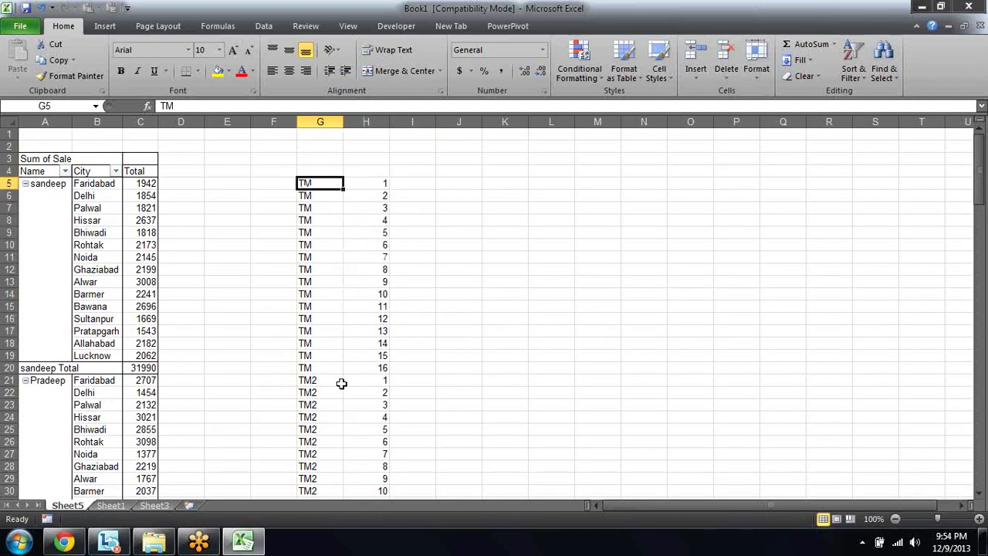
key("shift+Right")
key("ctrl+shift+Down")
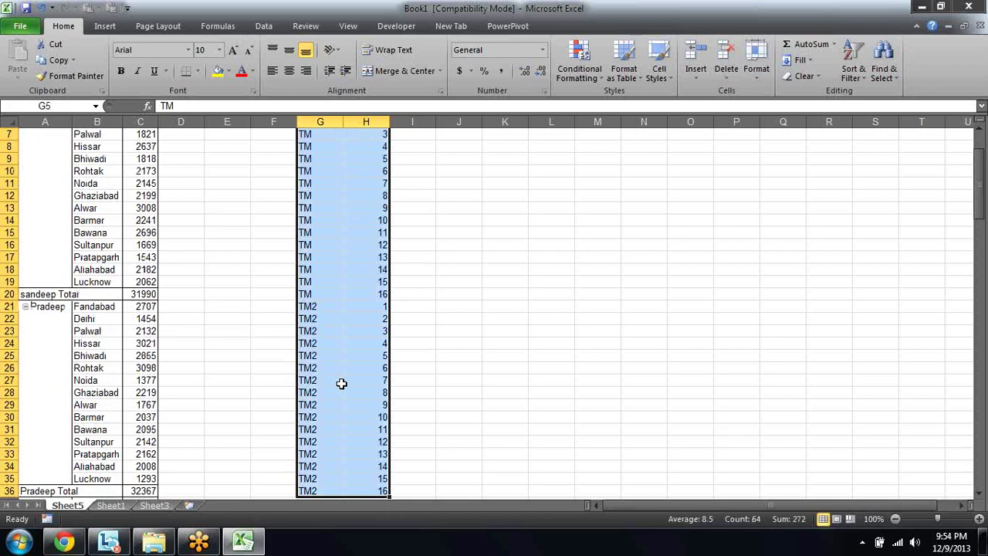
- Create a new pivot table on Sheet6 with the Alt+D, P PivotTable wizard
key("alt+d")
key("p")
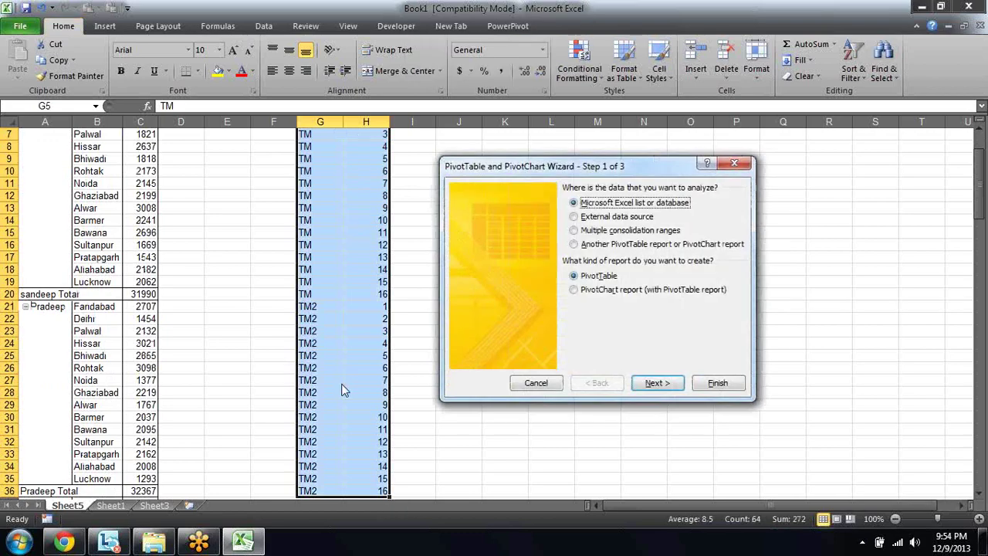
key("Return")
key("Return")
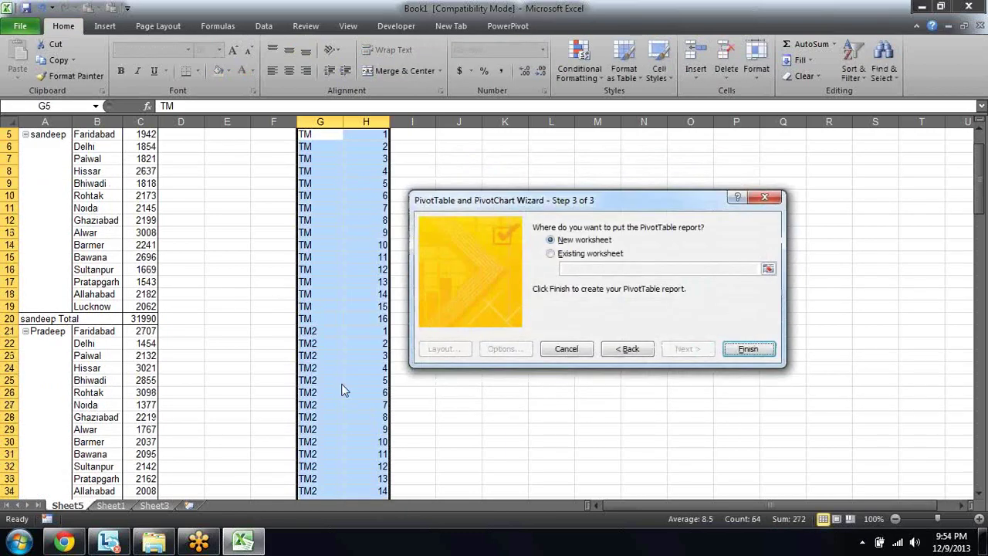
key("Return")
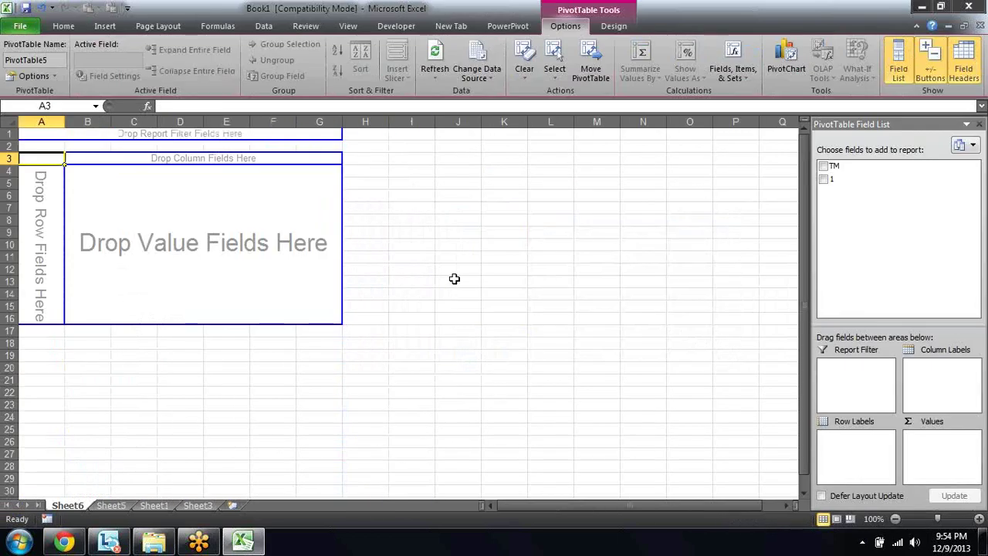
- Add TM as pivot row labels and copy the TM and TM2 items into N5:N6
left_click(823, 167)
key("Down")
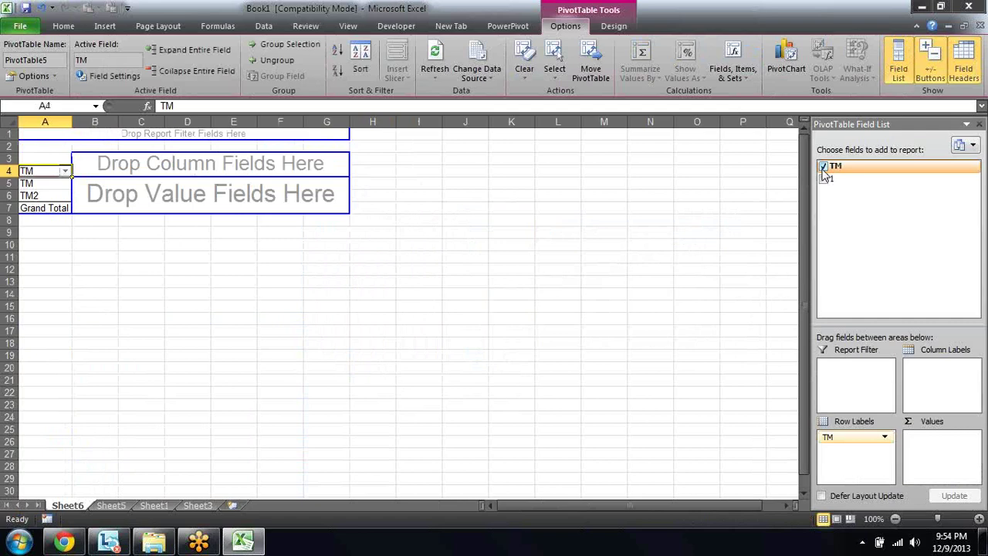
key("Down")
key("shift+Down")
key("ctrl+c")
key("Right")
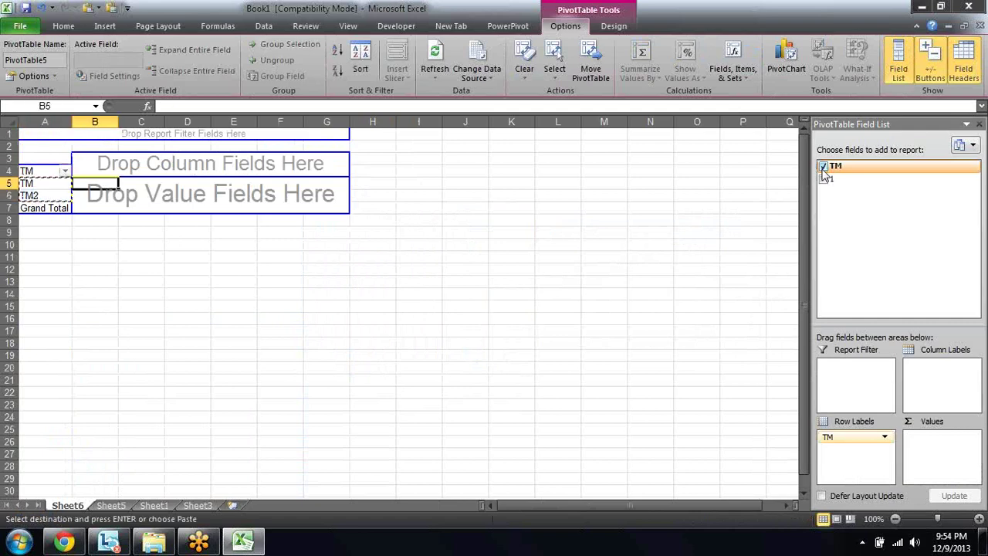
key("Right")
key("Right")
key("Right")
key("ctrl+v")
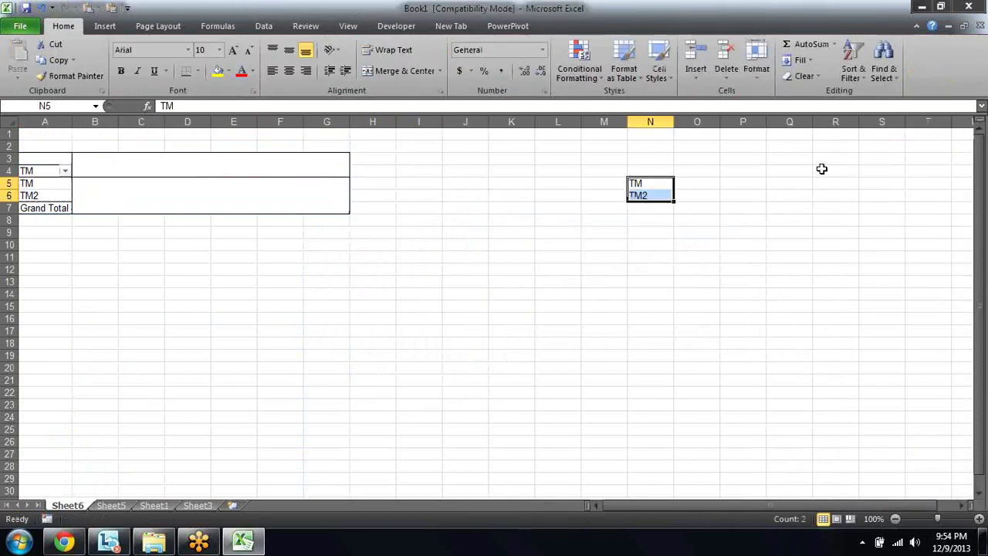
key("Left")
key("Left")
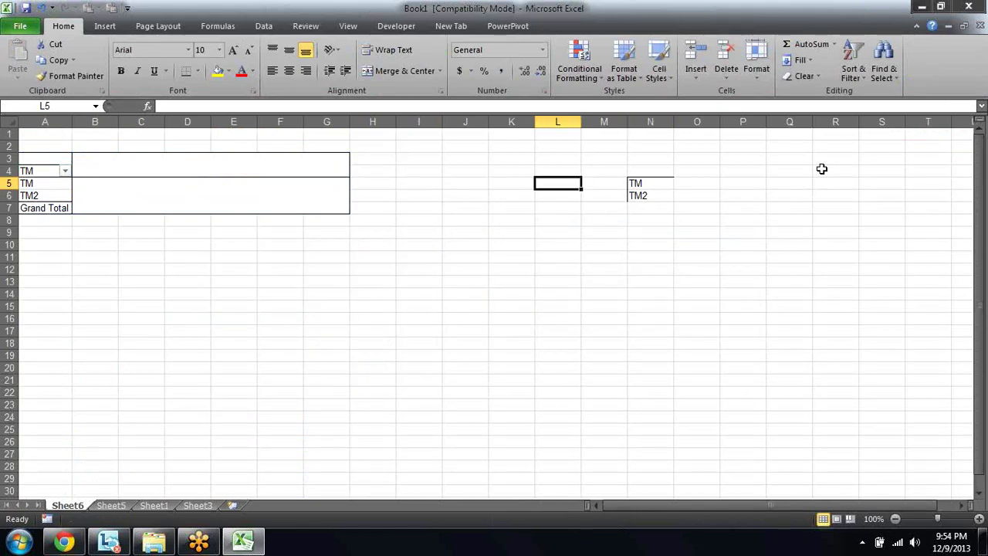
key("Left")
key("Left")
key("Left")
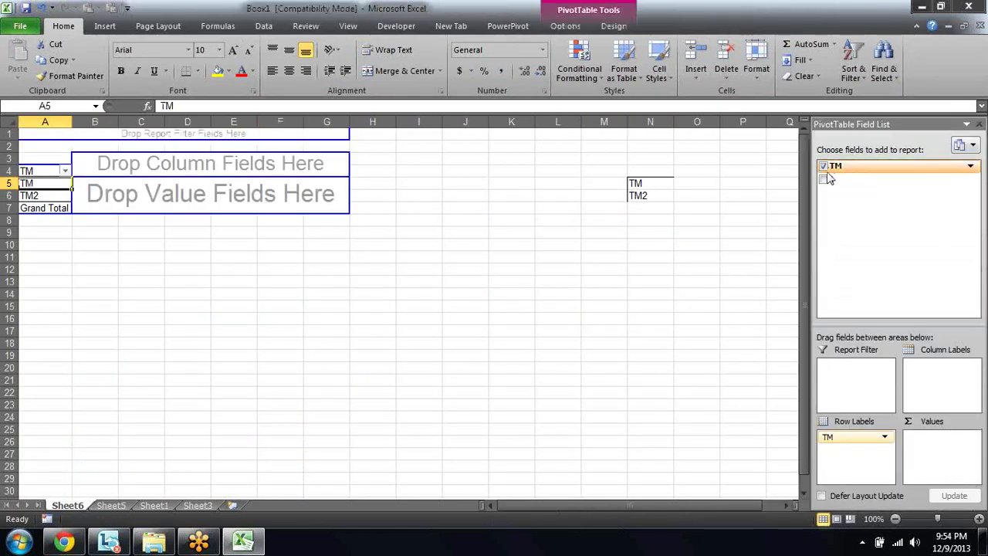
- Put field 1 in the pivot rows and remove TM, listing numbers 1–16
left_click(823, 178)
left_click_drag(933, 437, 840, 463)
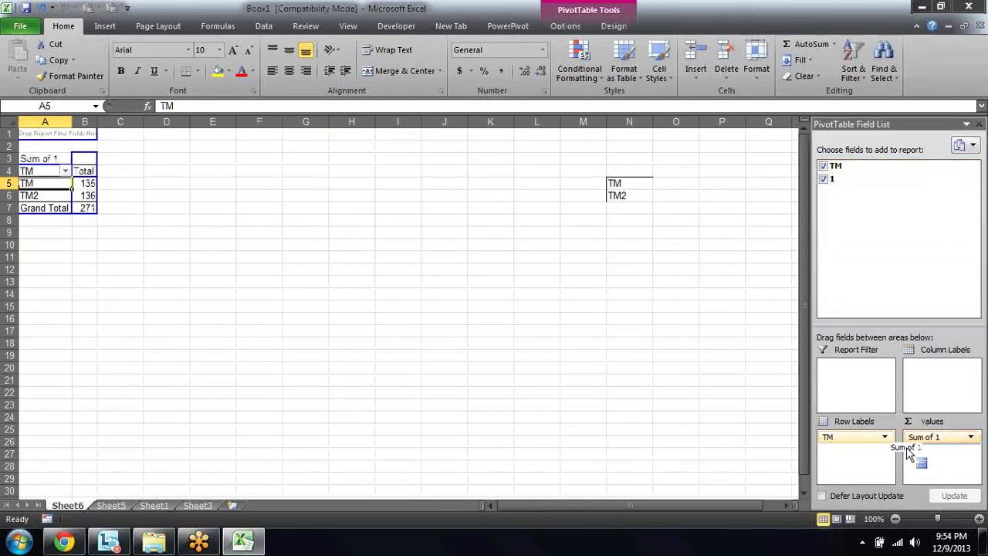
key("Right")
key("ctrl+shift+Down")
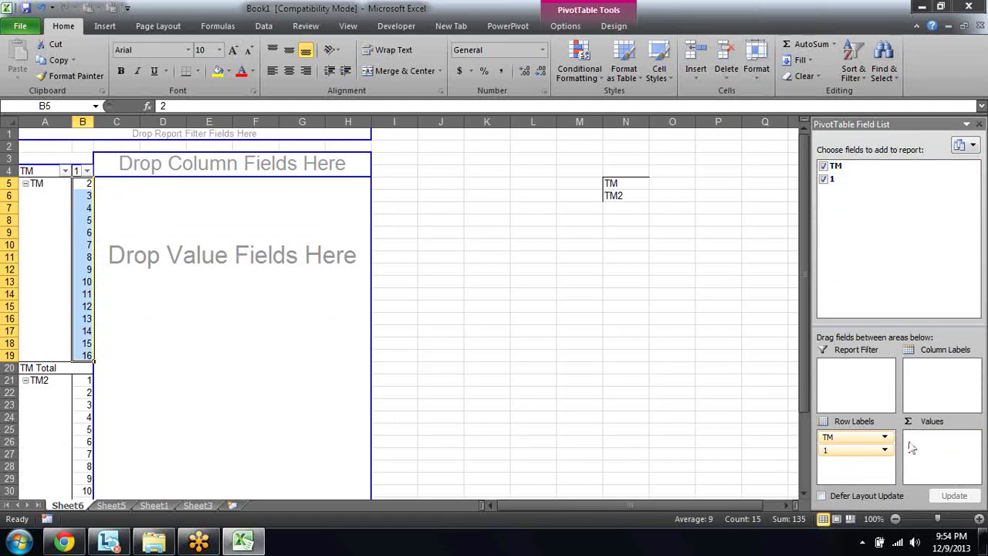
left_click_drag(879, 440, 747, 294)
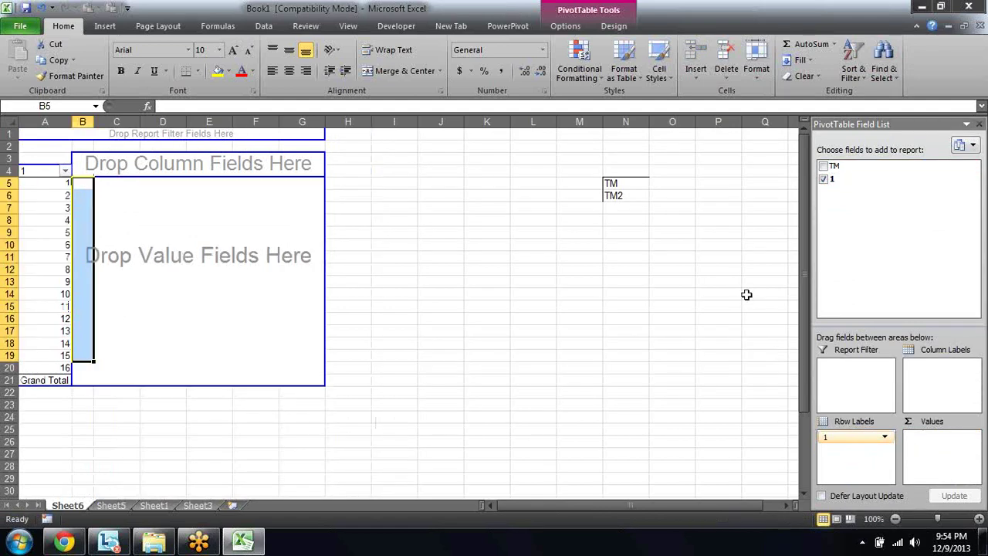
- Select the TM and TM2 labels in column N beside the pivot table
key("Left")
key("ctrl+shift+End")
key("Left")
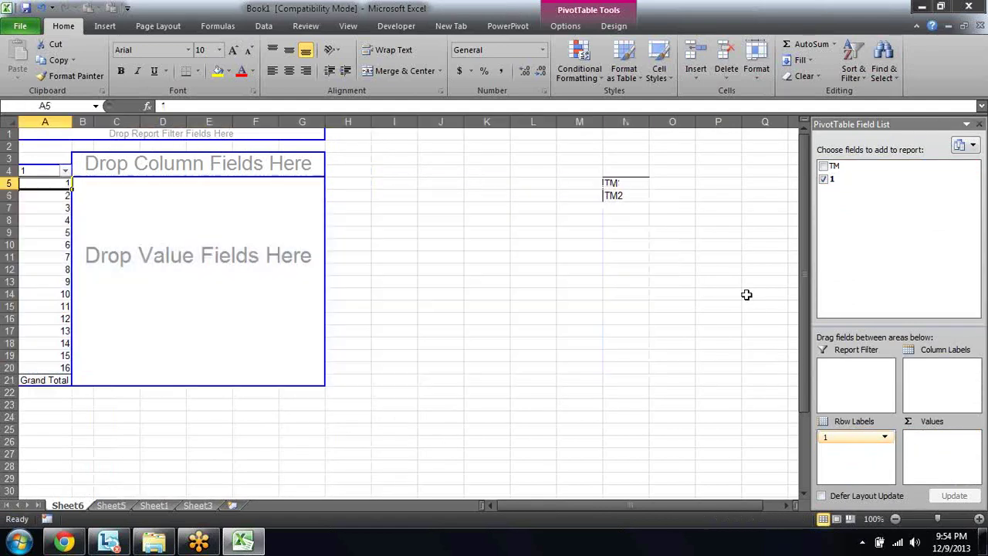
key("shift+Down")
key("shift+Down")
key("shift+Down")
key("shift+Down")
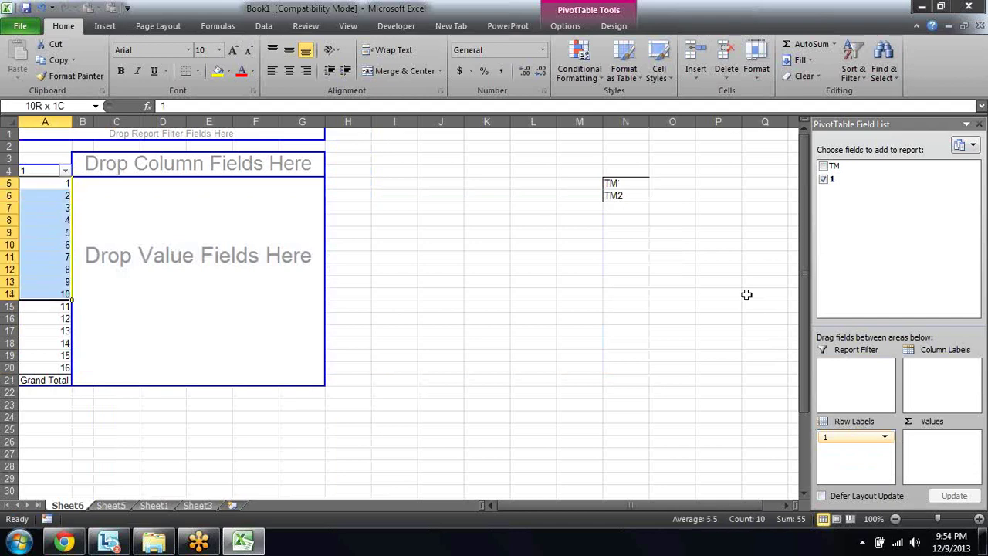
key("shift+Down")
key("shift+Down")
key("shift+Down")
key("shift+Down")
key("Down")
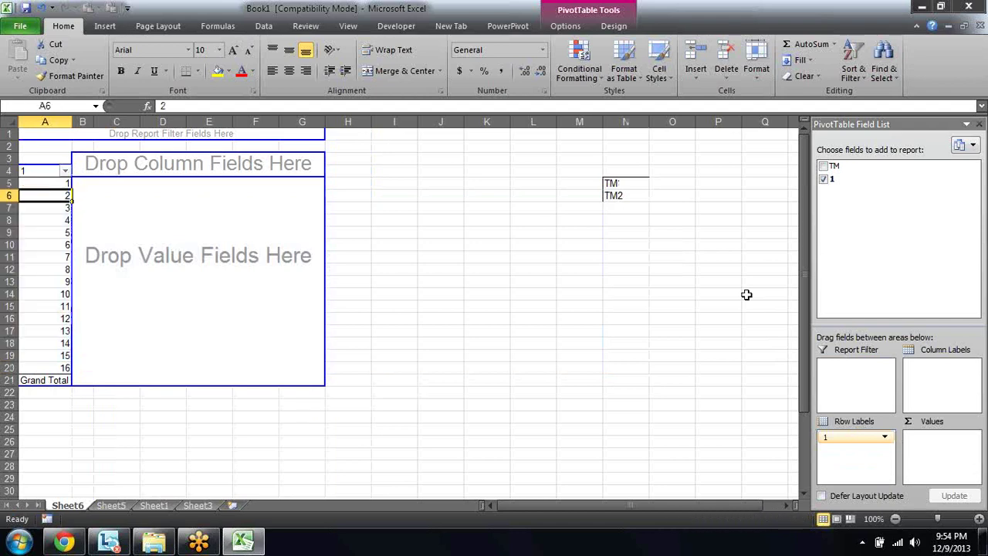
key("Right")
key("Right")
key("Right")
key("Right")
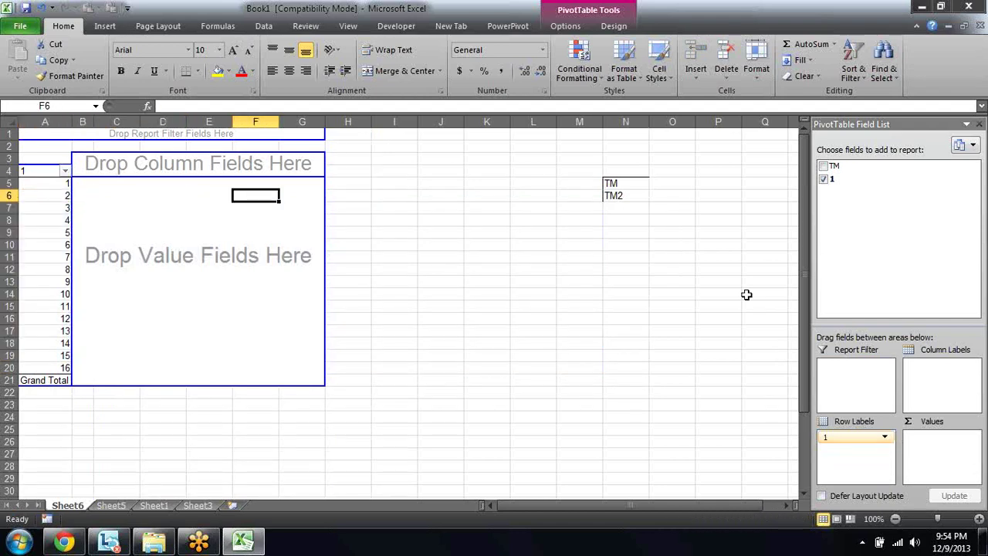
key("Right")
key("Right")
key("Right")
key("Right")
key("Right")
key("shift+Down")
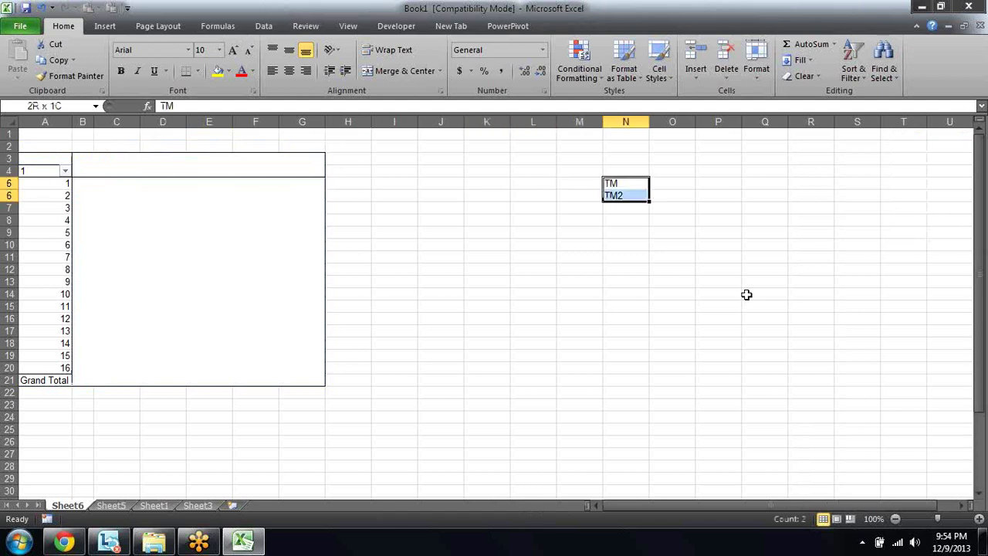
key("Right")
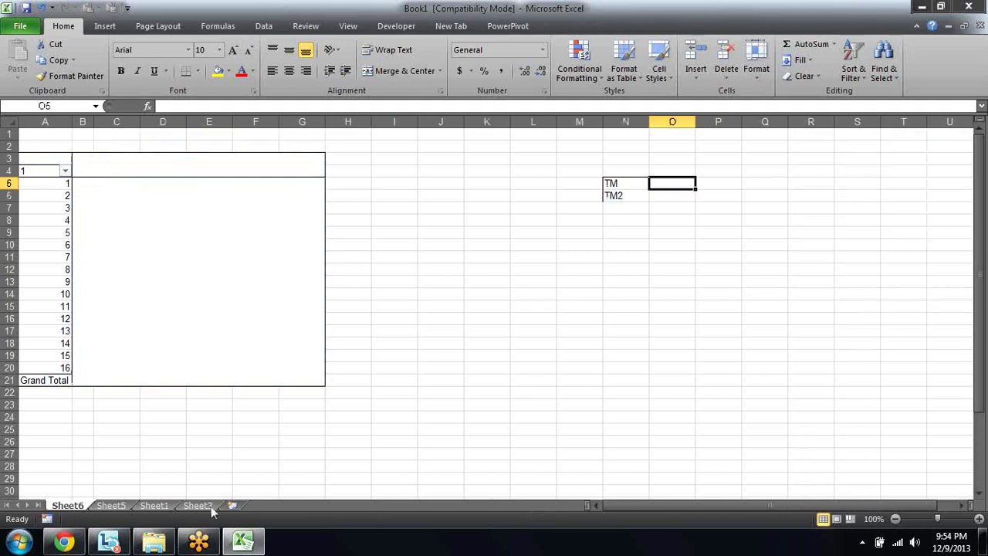
- On Sheet5, enter =G5&H5 in I5 so it shows TM1
left_click(110, 505)
scroll(366, 270, "up", 1)
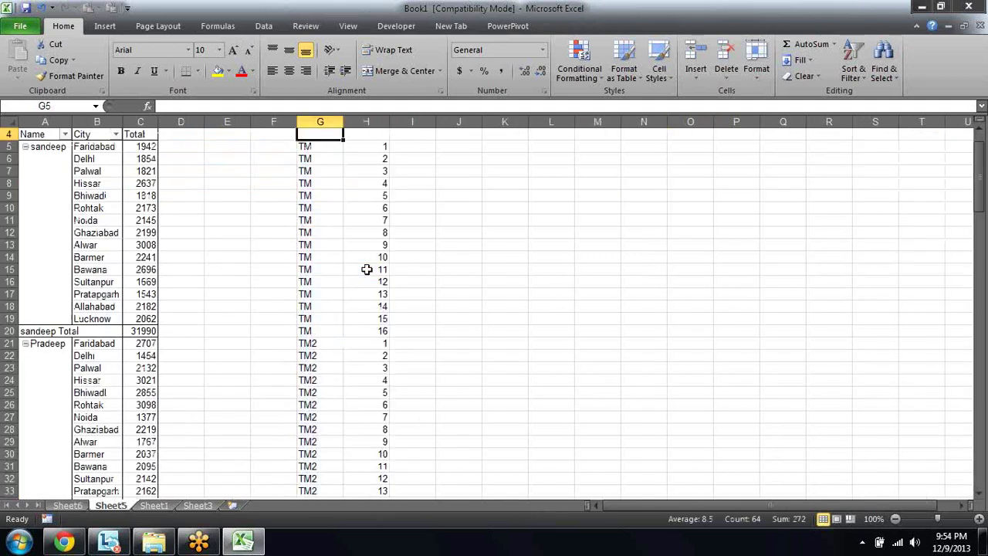
key("Right")
key("Right")
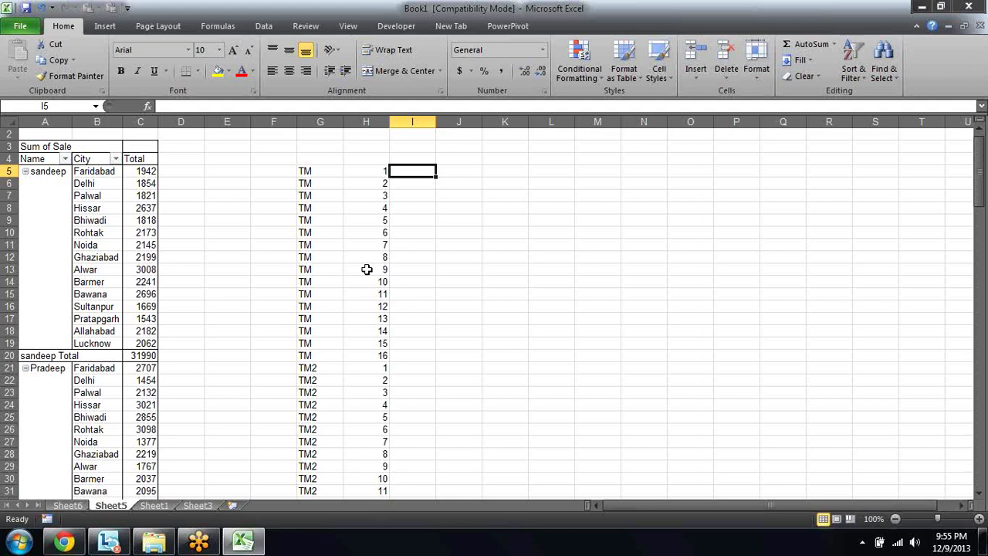
type("=")
key("Left")
key("Left")
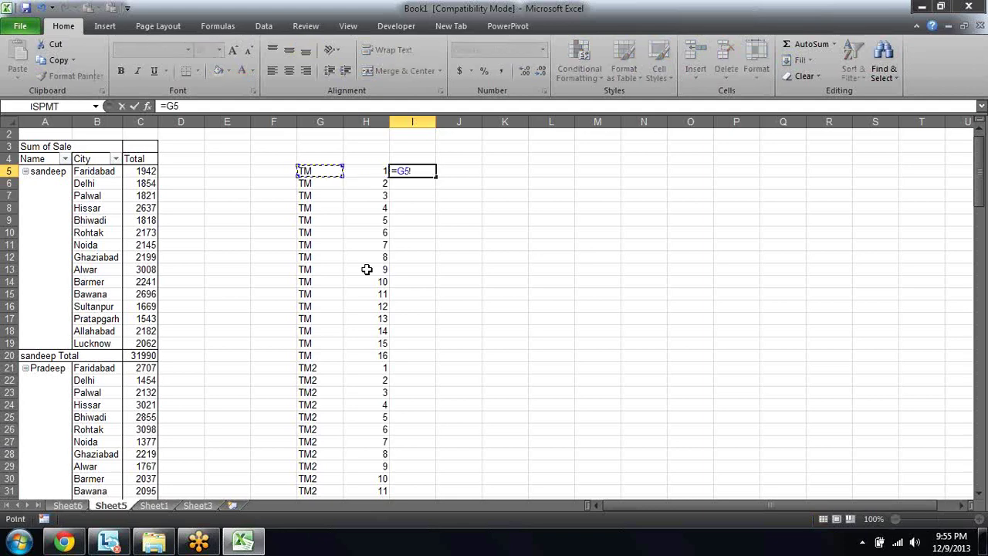
type("&")
key("Left")
key("Return")
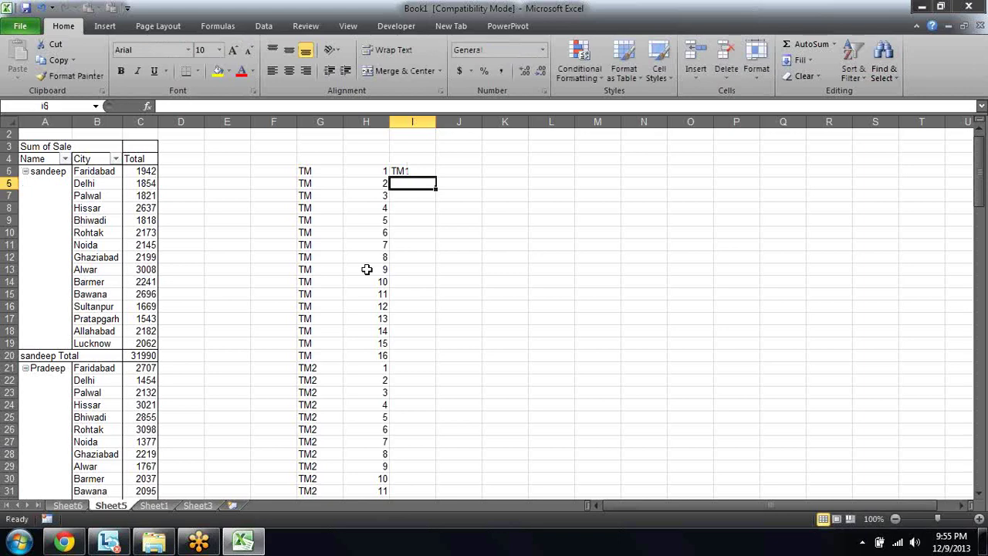
- Fill the =G5&H5 formula down column I to row 36
key("Up")
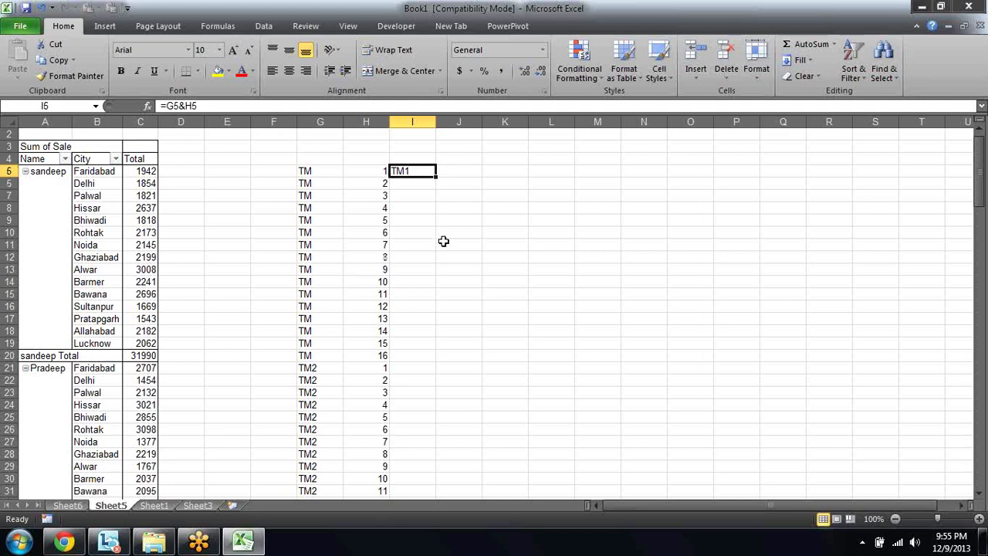
left_click_drag(434, 178, 441, 467)
key("Up")
key("Down")
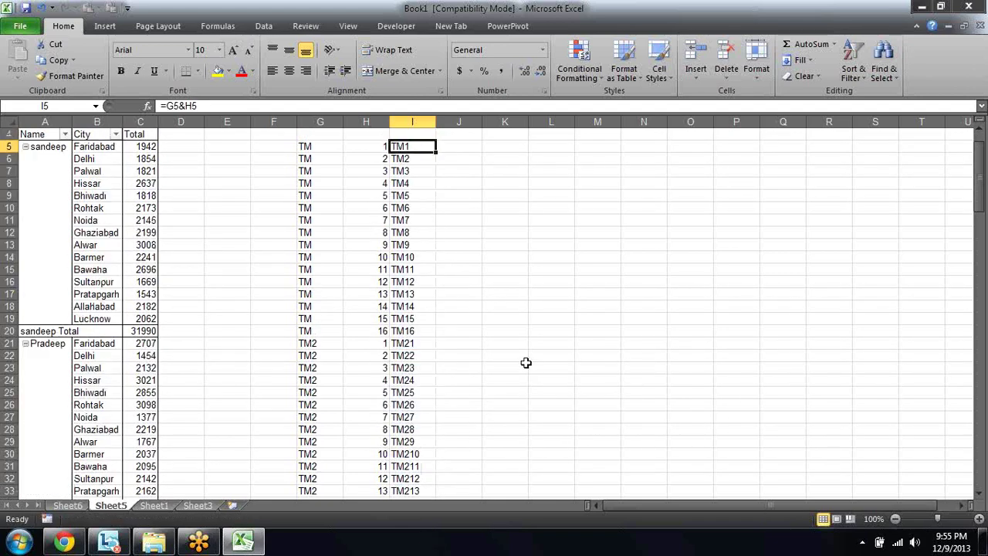
key("Down")
key("Down")
key("Down")
key("Down")
key("Down")
key("Down")
key("Down")
key("Down")
key("Down")
key("Down")
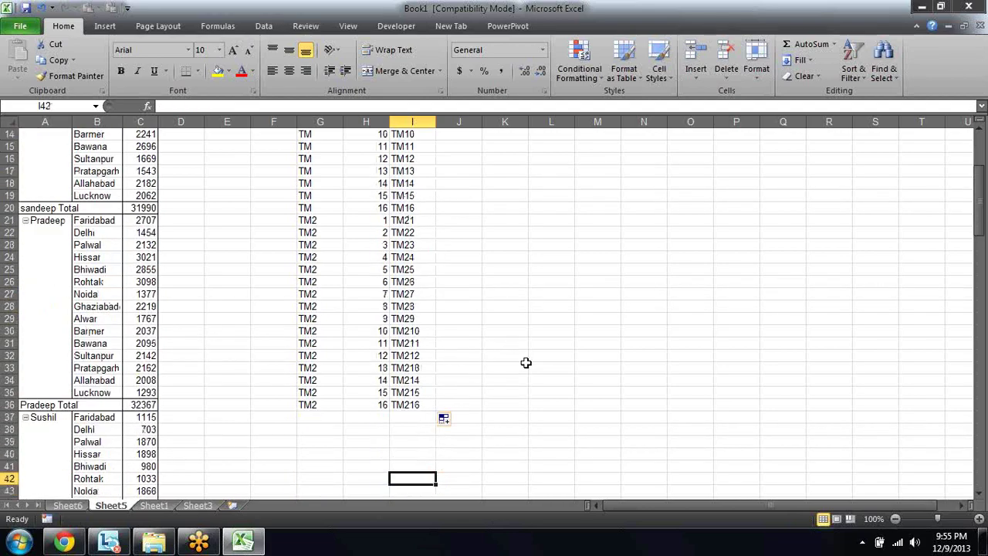
key("Up")
key("Up")
key("Up")
key("Up")
key("Up")
key("Up")
key("Up")
key("Up")
key("Up")
- Copy the I5:I36 labels, paste them into column R as a trial, then back out
key("Down")
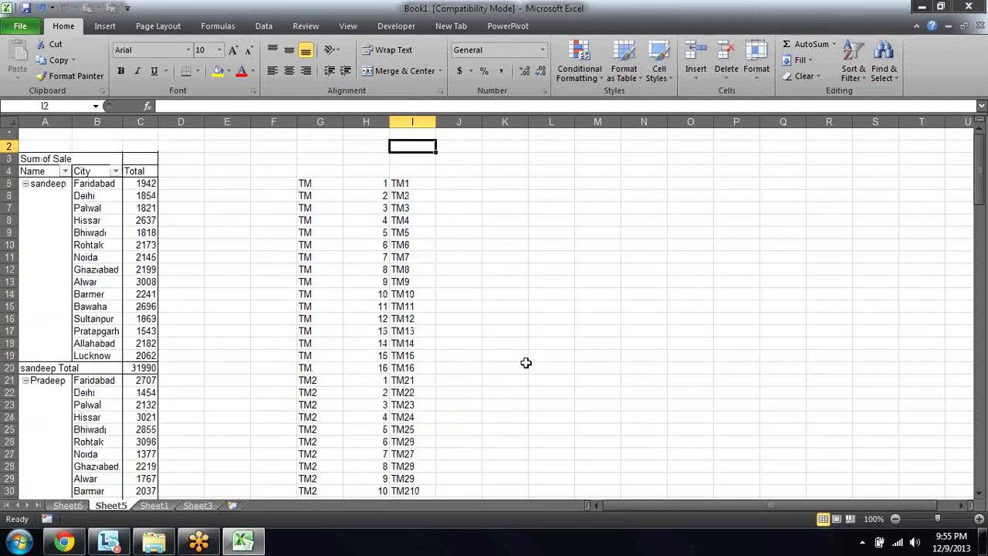
key("Down")
key("Down")
key("Down")
key("Left")
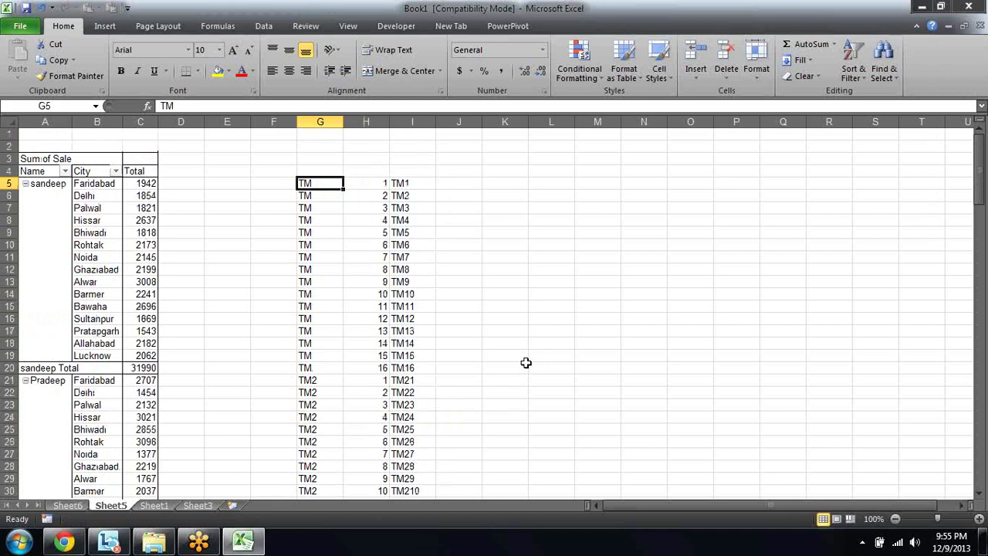
key("Right")
key("Right")
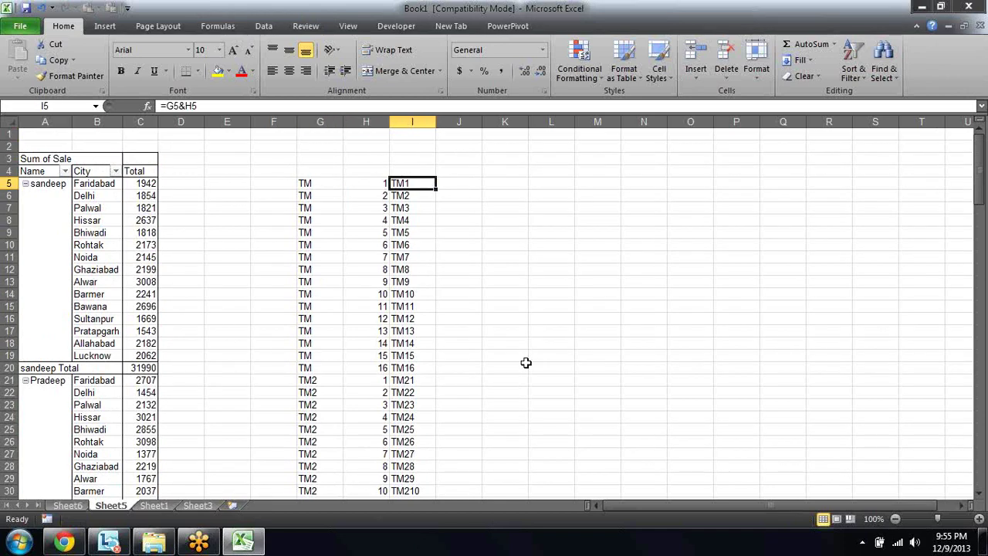
key("ctrl+shift+Down")
key("ctrl+c")
key("Right")
key("Right")
key("Right")
key("Right")
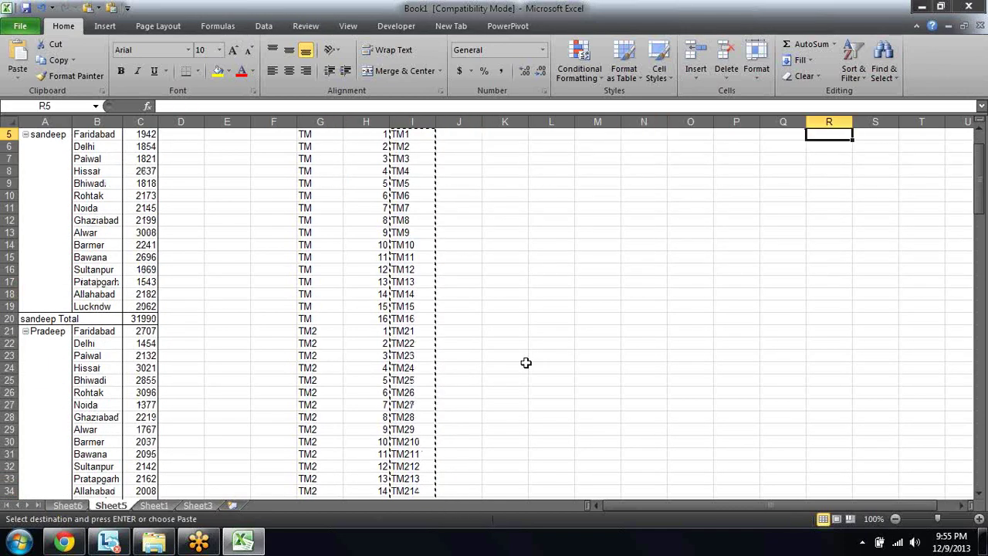
key("ctrl+v")
key("Escape")
key("Up")
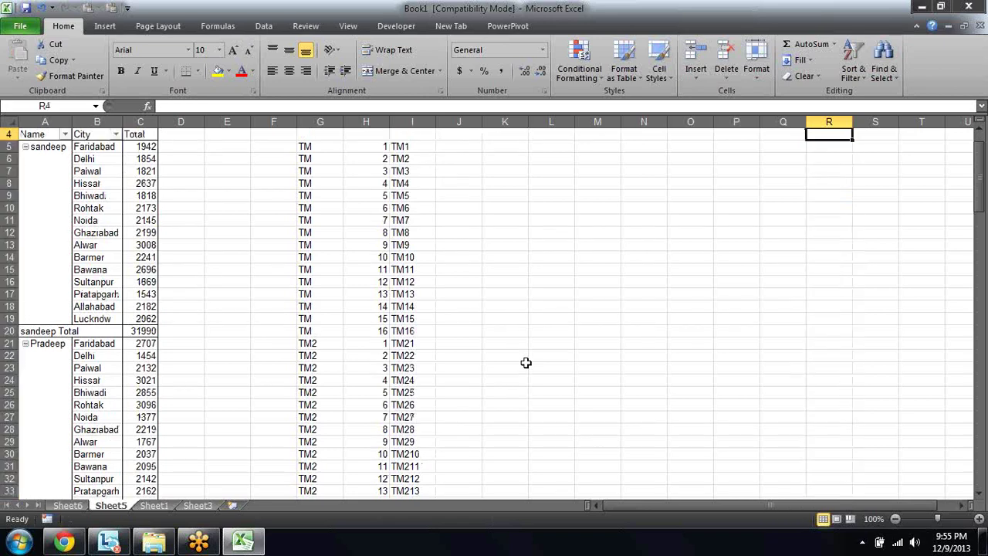
key("Down")
- Paste the I5:I36 label formulas down column P, check them, then undo and cancel the copy
key("ctrl+Left")
key("ctrl+shift+Down")
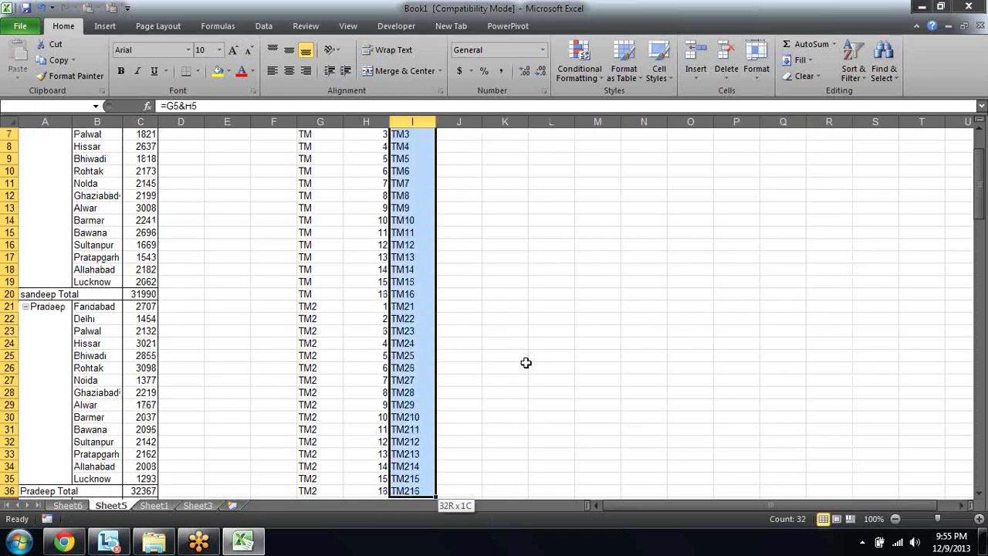
key("ctrl+c")
key("Right")
key("Right")
key("Right")
key("Right")
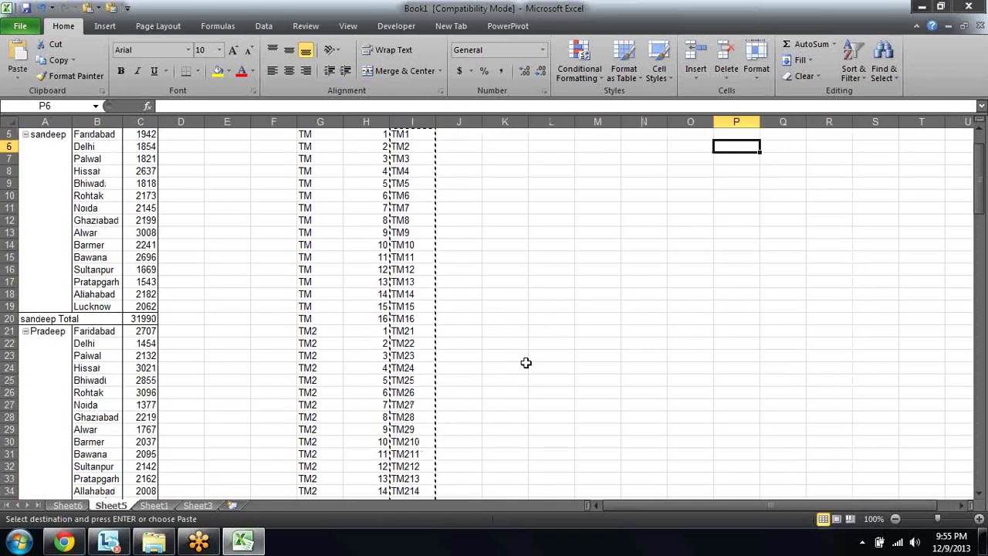
key("Return")
key("Up")
key("Down")
key("Down")
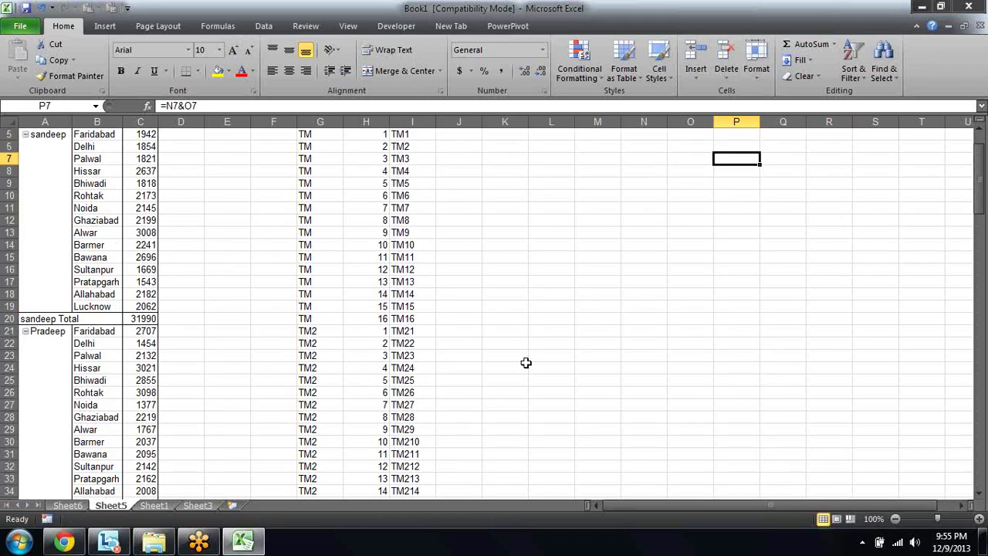
key("Down")
key("Down")
key("Down")
key("Down")
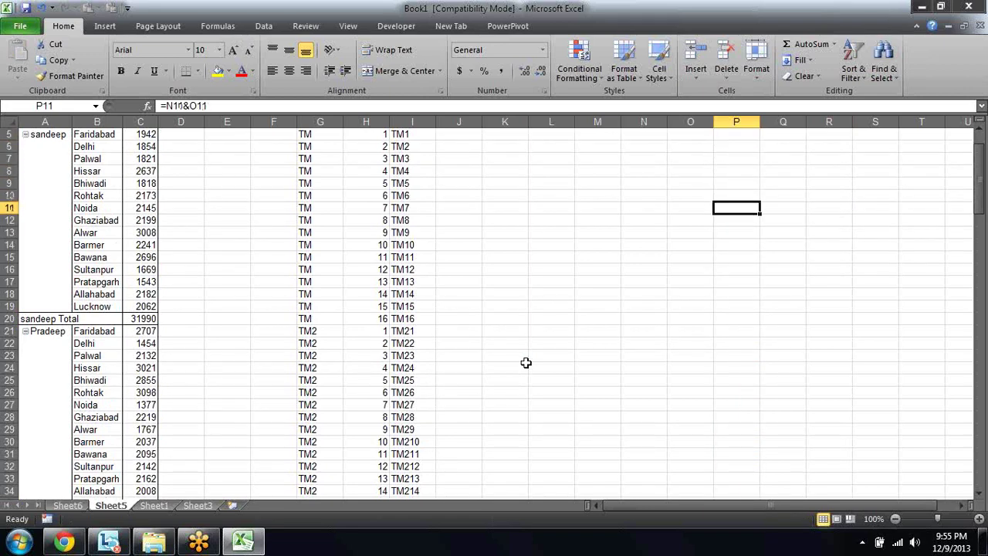
key("ctrl+z")
key("ctrl+z")
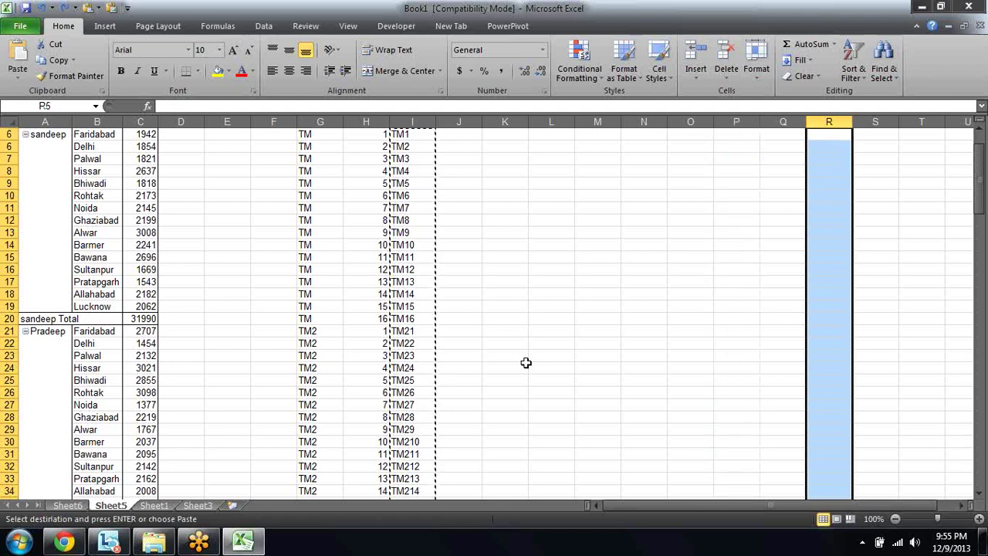
key("Left")
key("Escape")
key("Left")
key("Left")
key("Left")
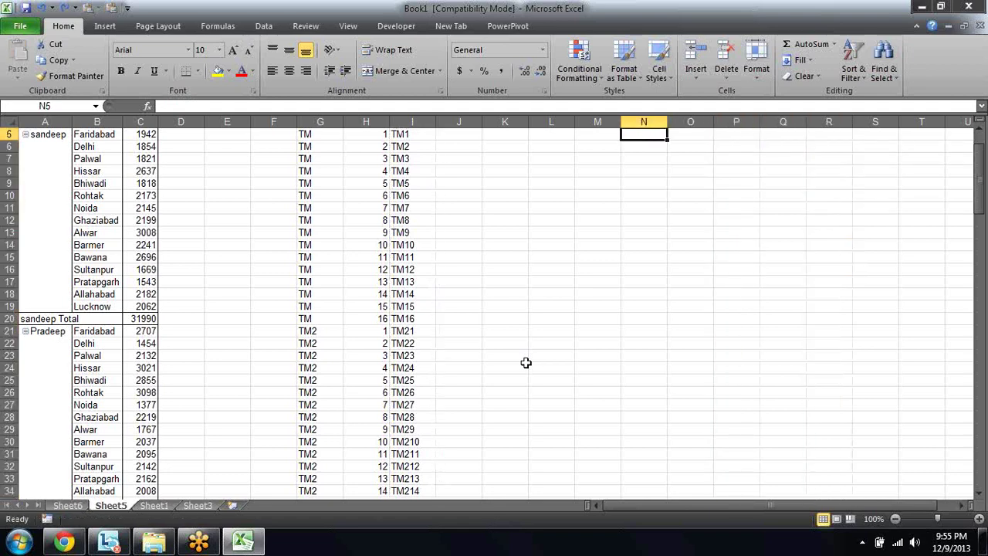
key("Left")
key("Left")
key("Left")
- Copy I5:I36 again and use Paste Special Values to place the labels at O5
scroll(526, 363, "up", 1)
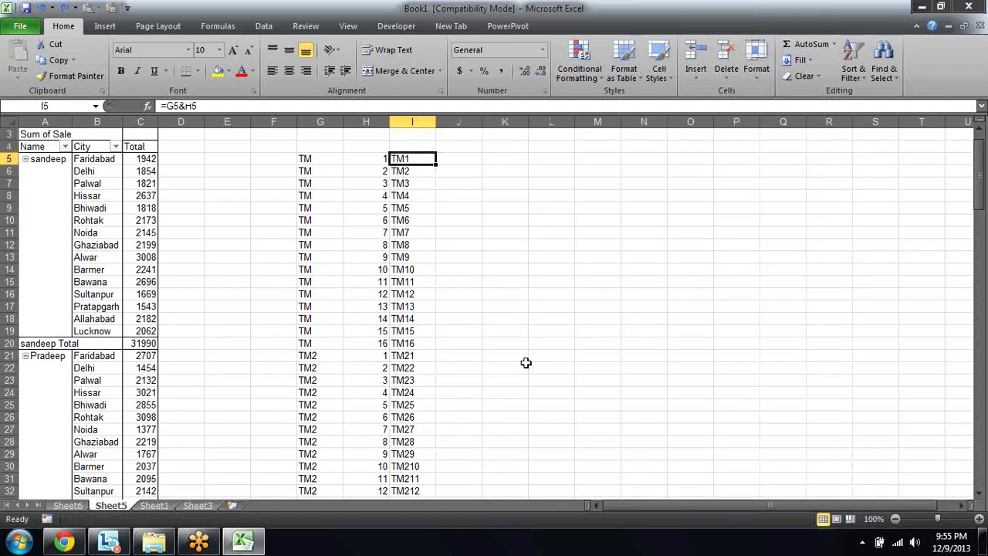
key("ctrl+shift+Down")
key("ctrl+c")
key("Right")
key("Right")
key("Right")
key("Right")
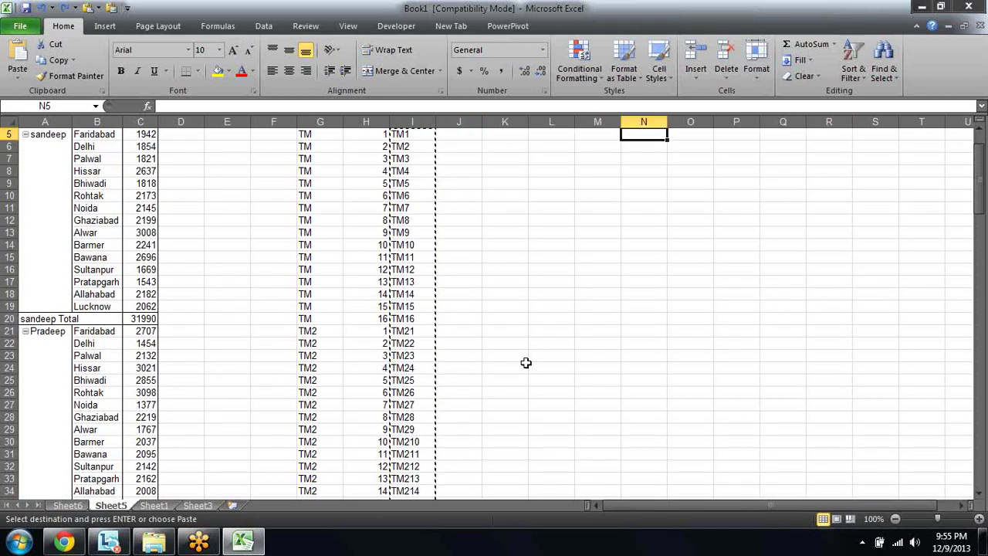
key("Right")
key("alt+e")
key("s")
key("v")
key("Return")
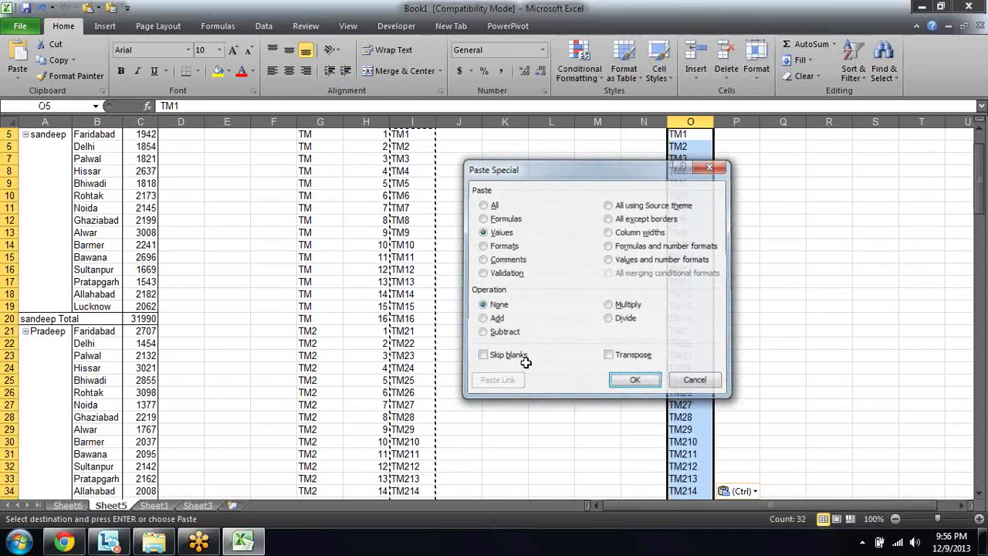
key("Escape")
key("Up")
key("Up")
key("Up")
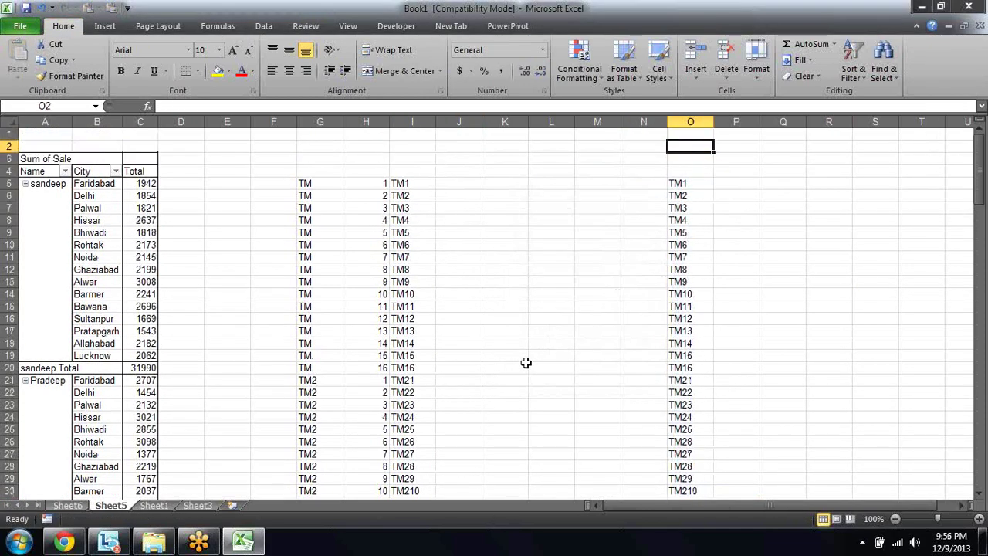
key("Down")
key("Down")
key("Down")
key("Down")
key("Left")
key("Left")
key("Left")
key("Left")
key("Right")
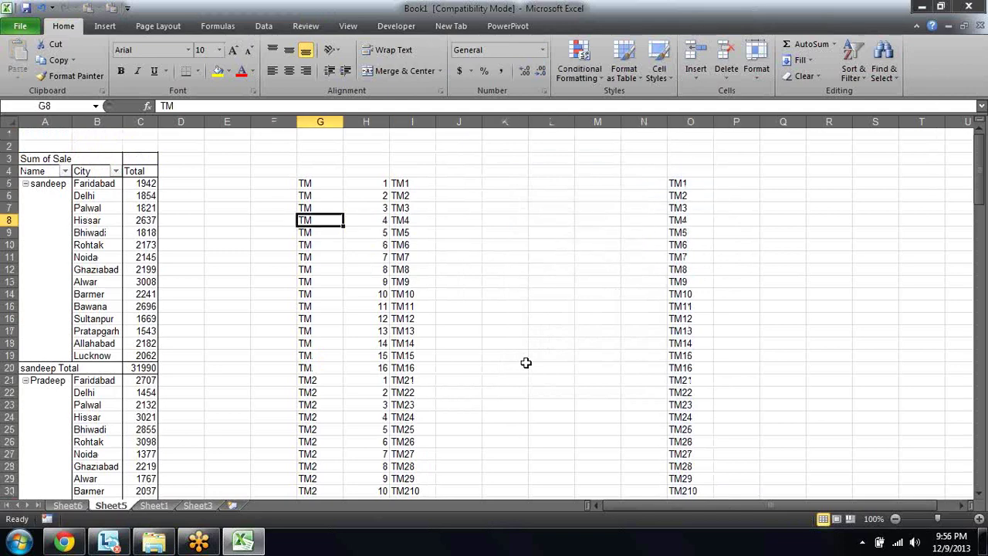
key("Left")
key("Up")
key("Up")
key("Up")
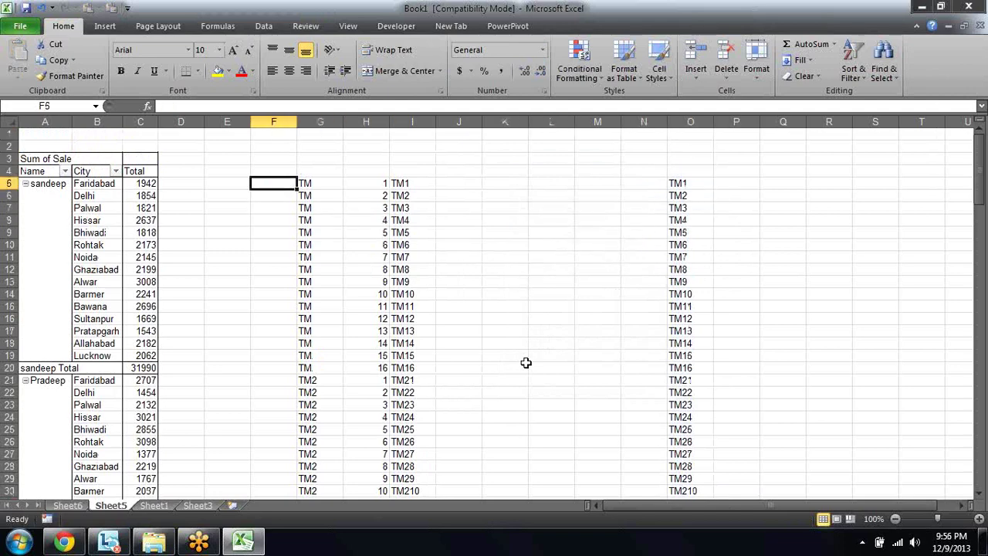
type("=")
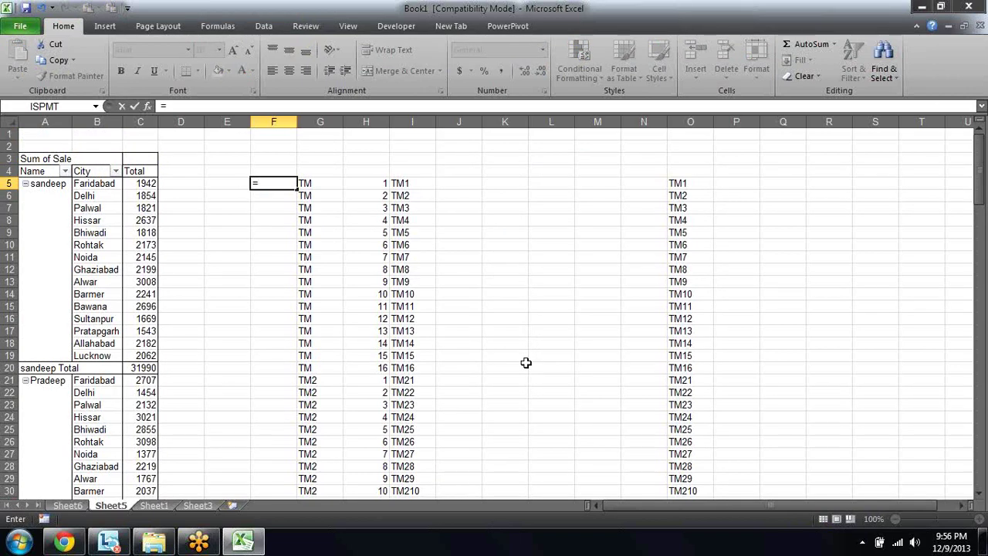
key("Right")
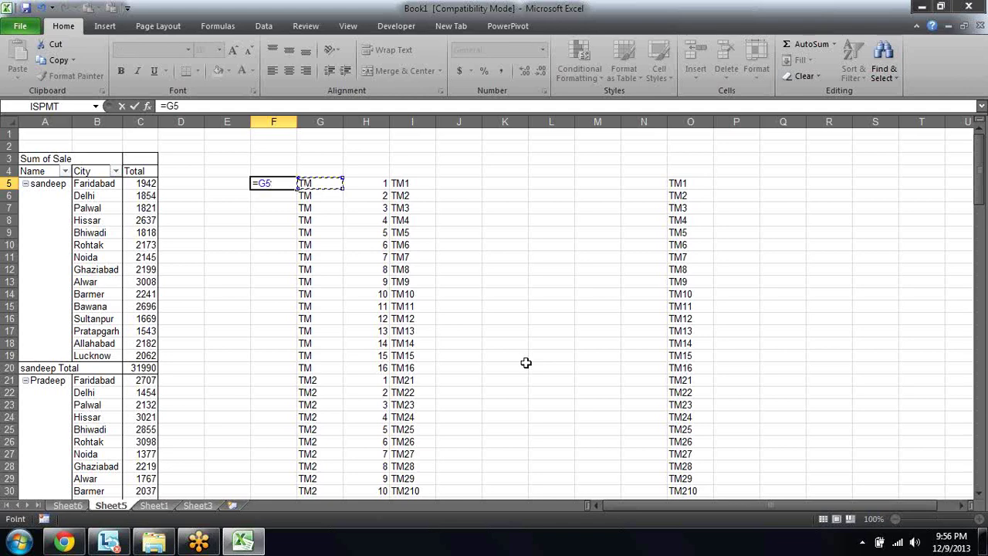
type("&")
key("Right")
key("Right")
key("Return")
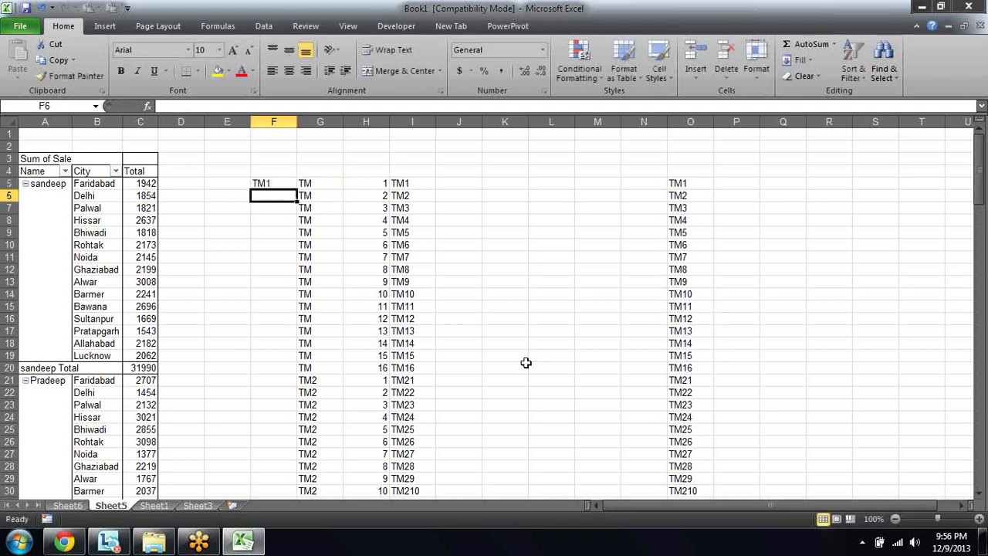
key("Up")
key("Up")
type("help")
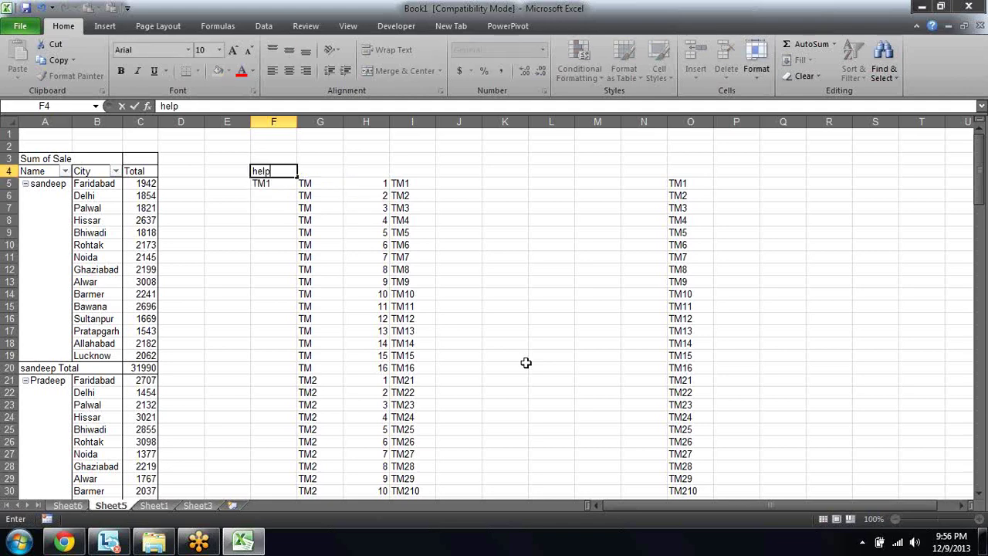
type("er")
key("Return")
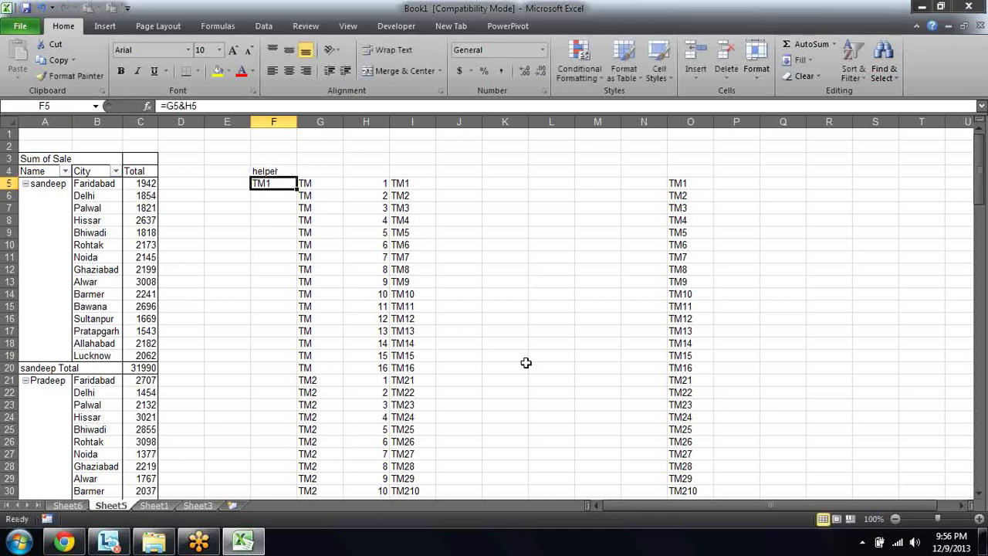
key("Right")
key("Right")
key("Right")
key("Right")
key("Right")
key("Right")
key("Right")
key("Right")
key("Right")
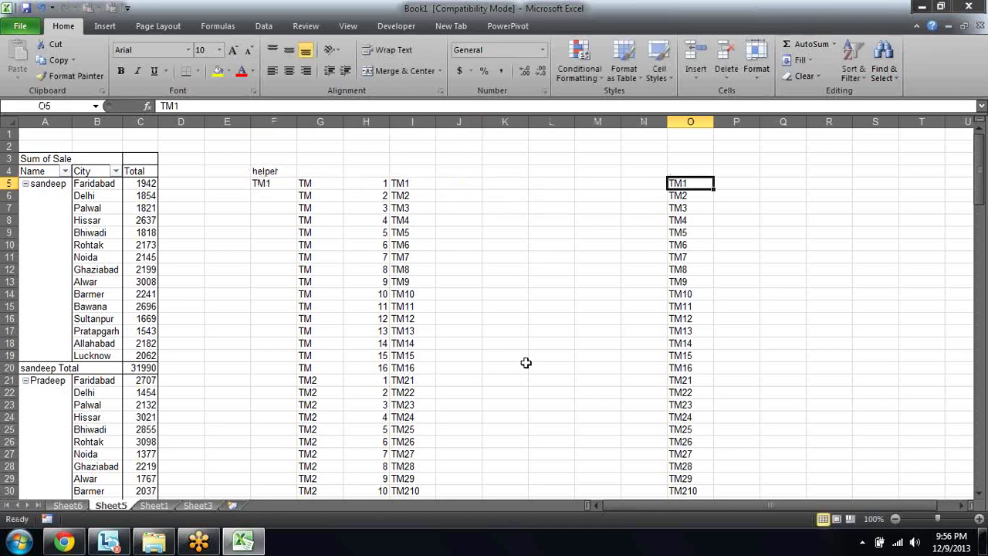
key("Right")
key("Left")
key("Left")
key("Left")
key("Left")
key("Left")
key("Left")
key("Left")
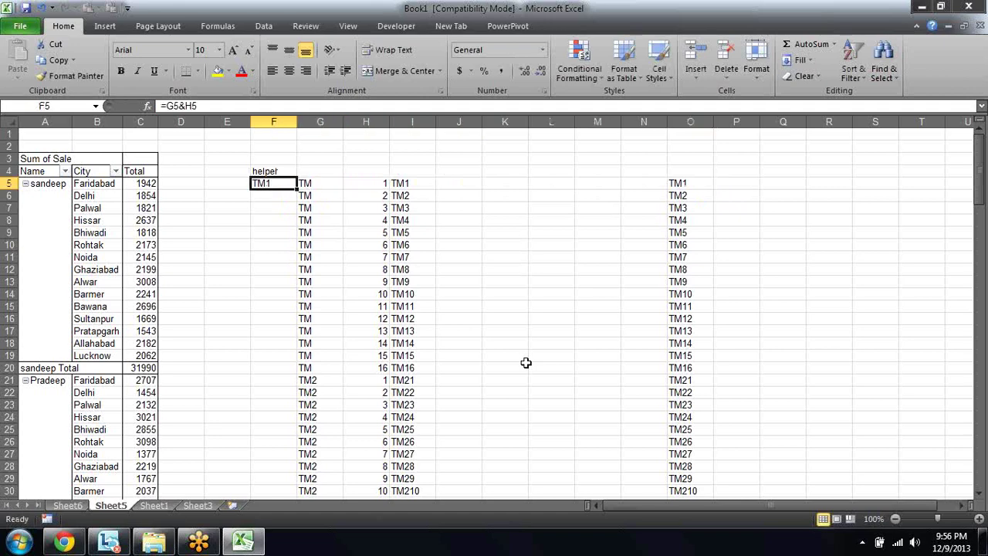
key("Right")
key("Right")
key("Right")
key("Right")
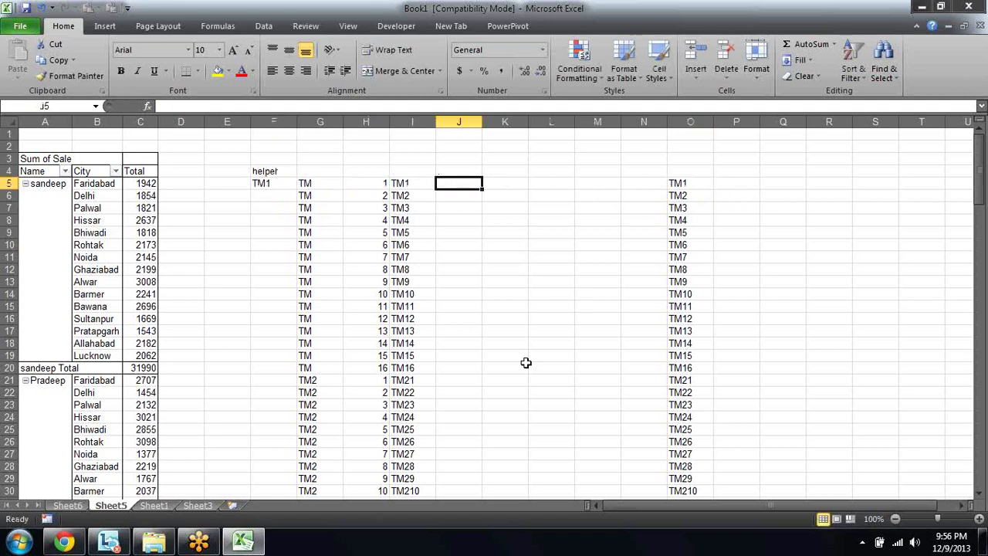
type("v")
key("BackSpace")
type("v")
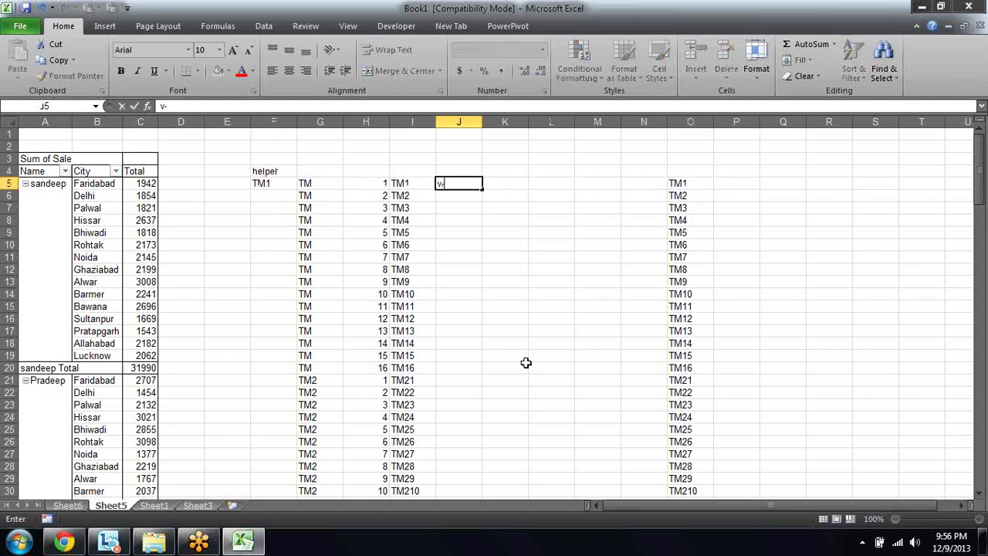
key("BackSpace")
type("=v")
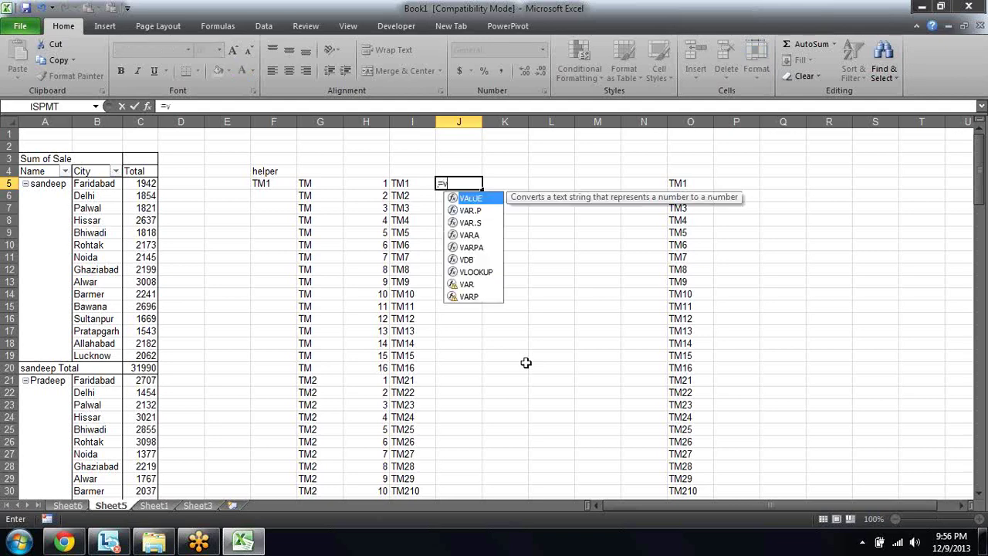
key("Escape")
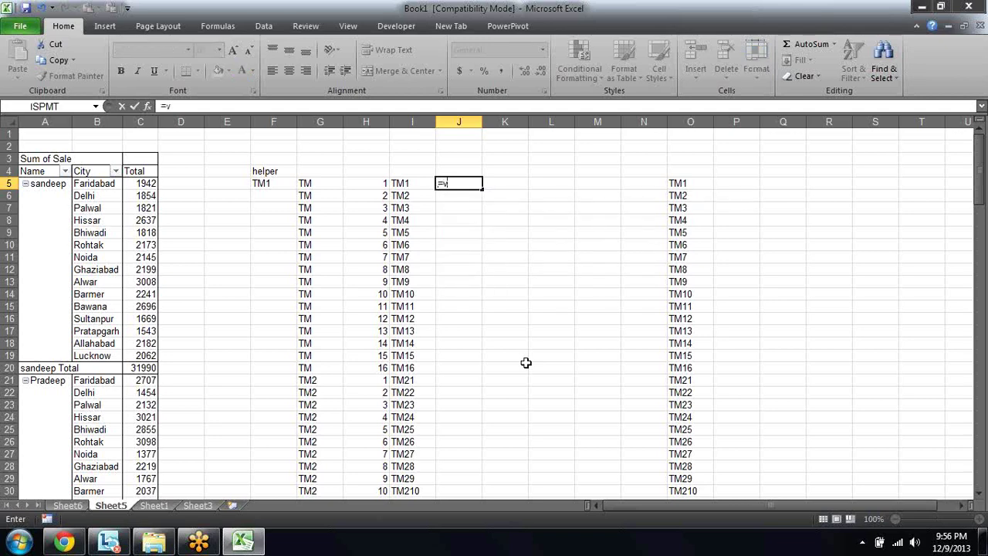
key("Escape")
key("Left")
- Select the helper cells F5 through O and clear them, plus the F4 heading
key("Left")
key("Left")
key("Left")
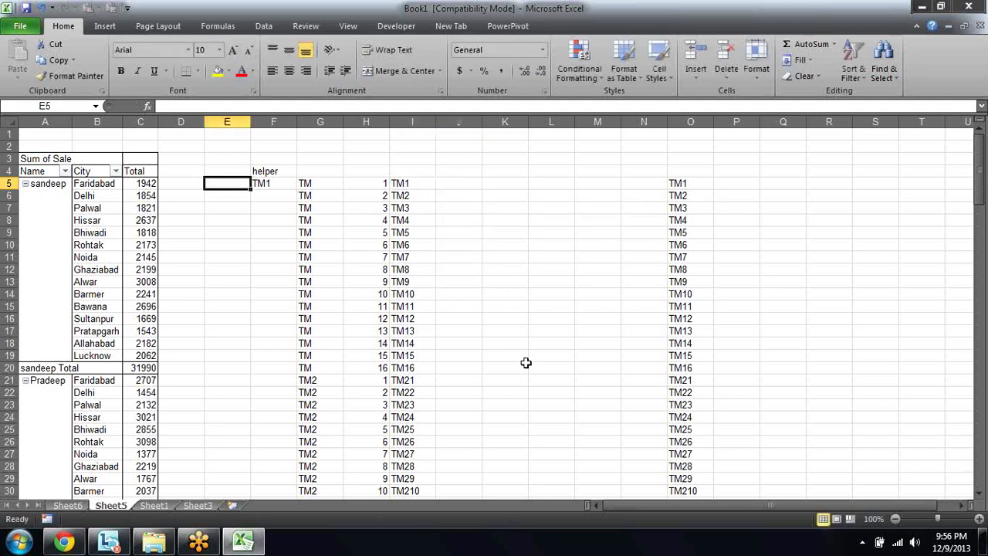
key("Left")
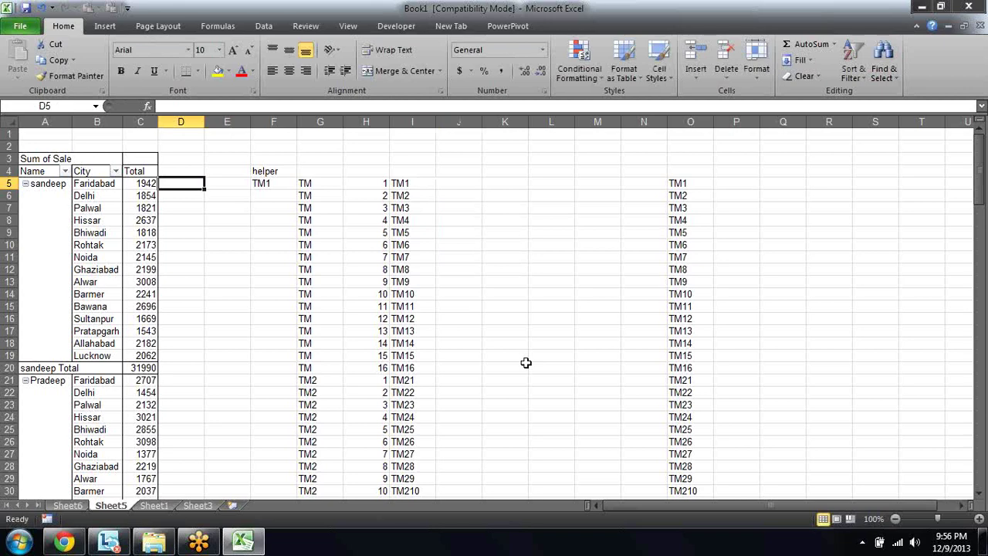
key("Left")
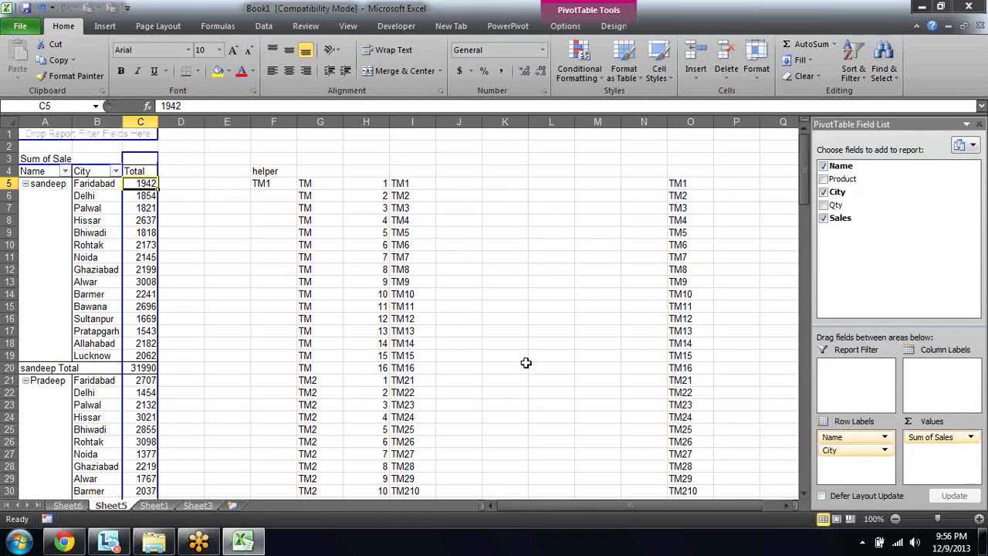
key("Right")
key("Right")
key("Right")
key("ctrl+shift+Right")
key("ctrl+shift+Right")
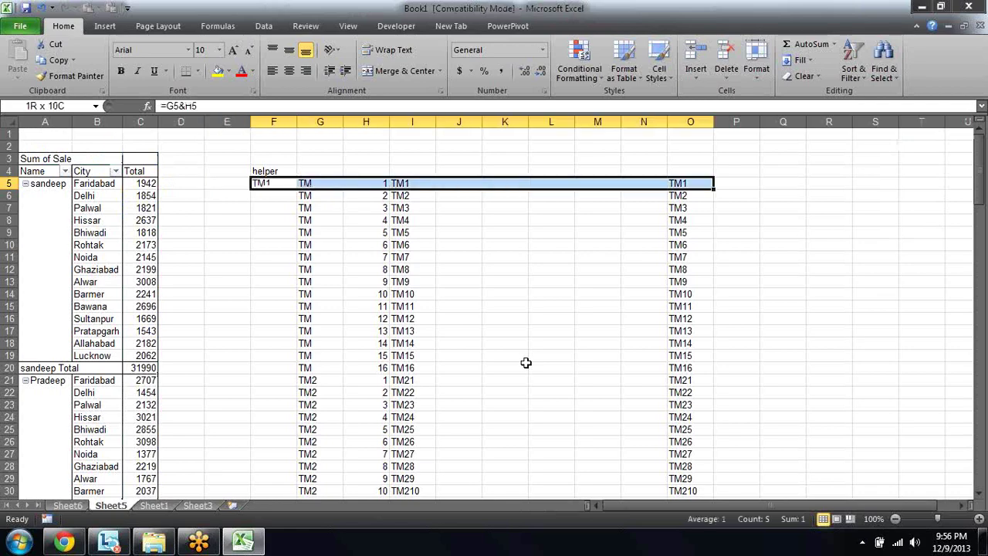
key("ctrl+shift+Down")
key("ctrl+BackSpace")
key("Up")
key("Up")
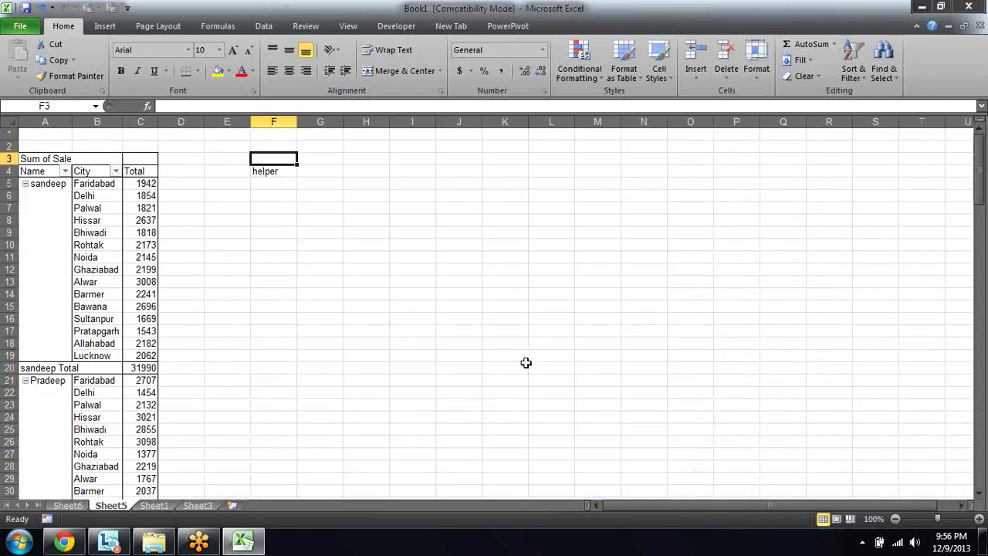
key("Down")
key("Delete")
- Return to the pivot table headers and restore the Excel window to a smaller size
key("Left")
key("Left")
key("Left")
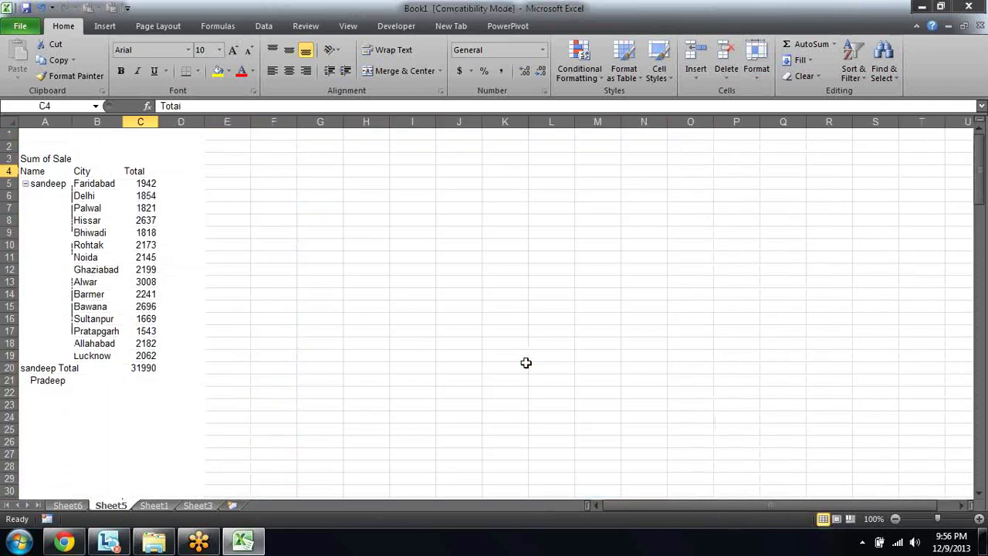
key("Left")
key("Left")
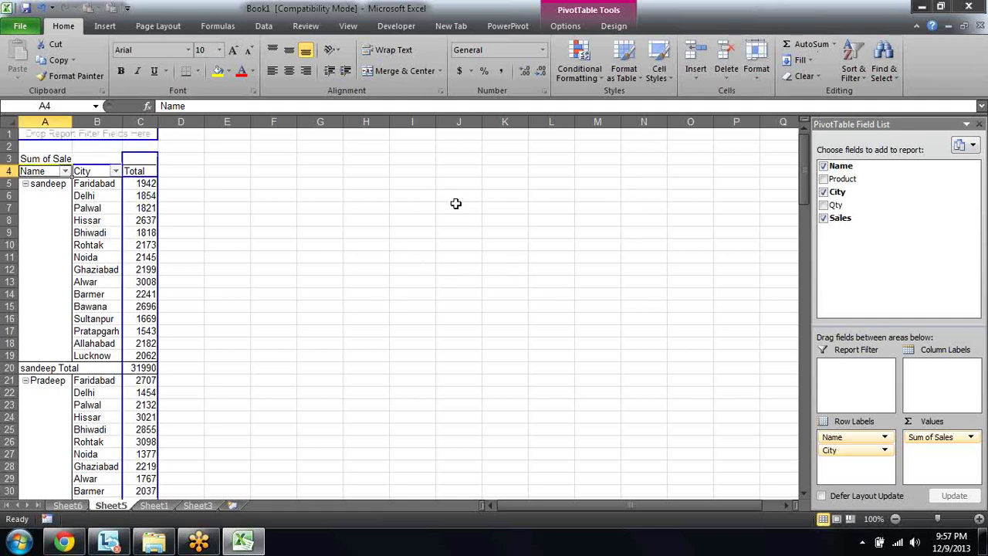
key("Right")
key("Right")
key("Right")
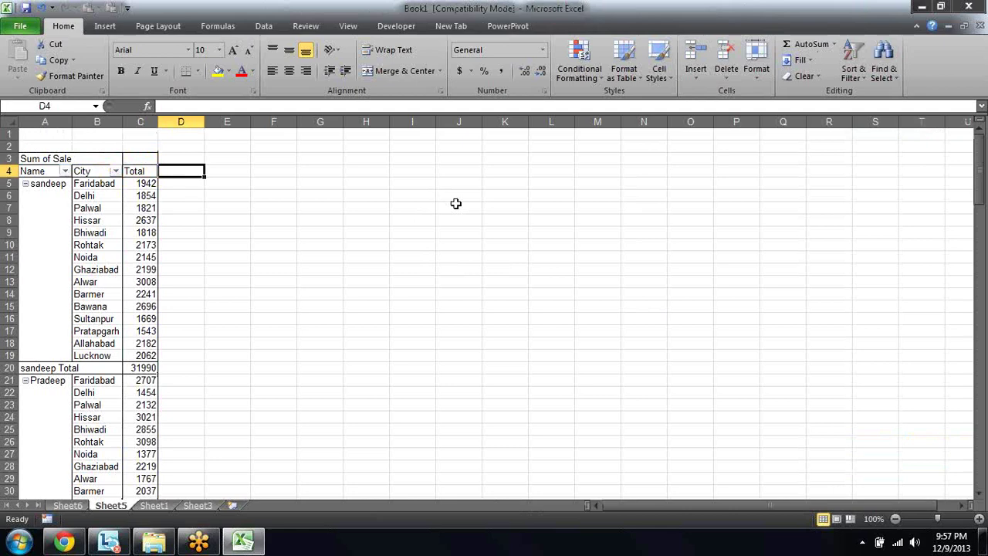
key("Right")
key("super+Down")
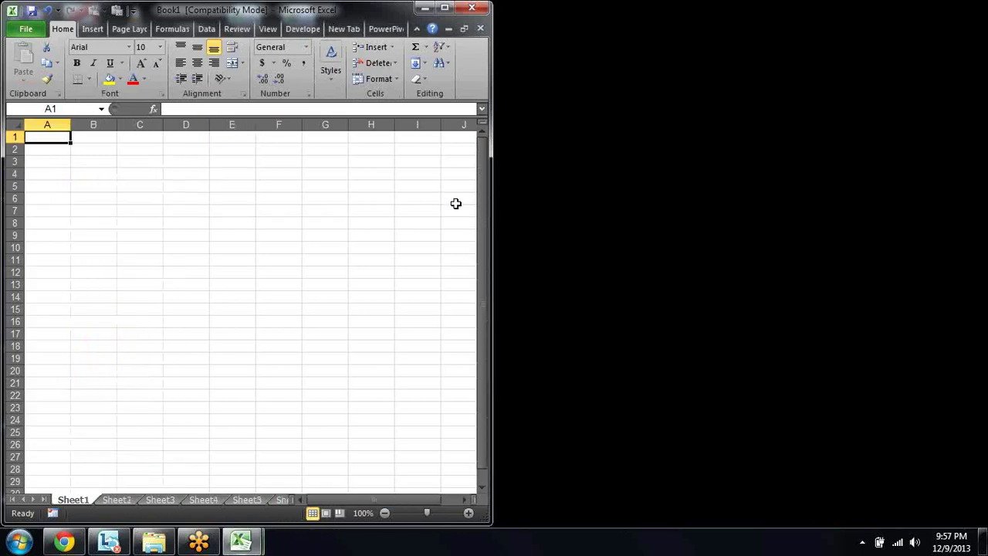
- Un-maximize the workbook inside Excel and bring the pivot-table Book1 window to the front
key("super+Right")
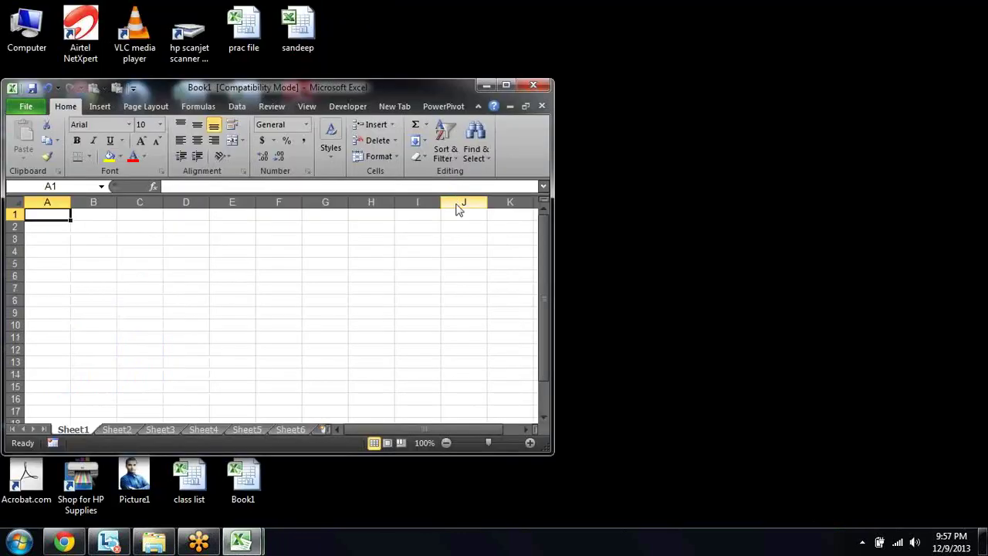
key("super+Right")
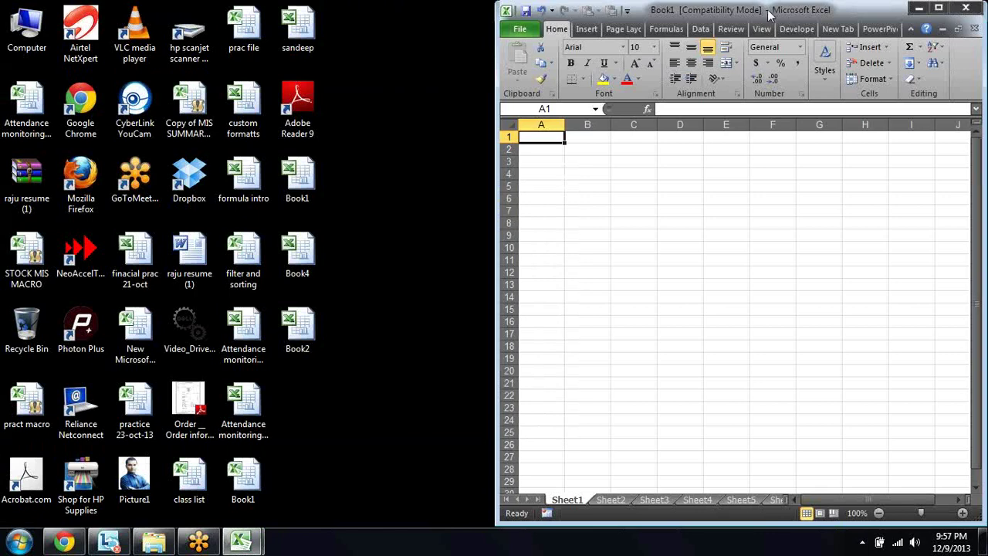
double_click(776, 10)
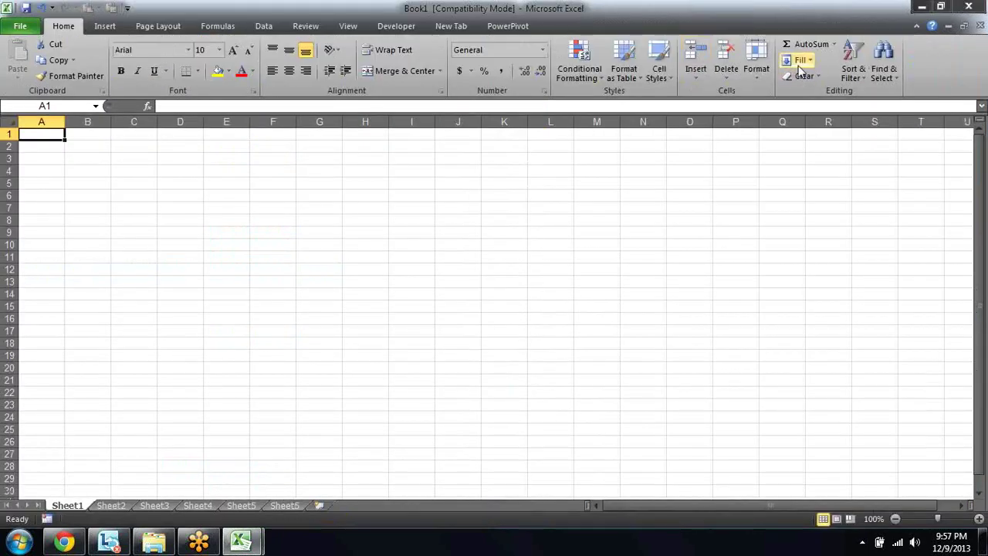
left_click(964, 27)
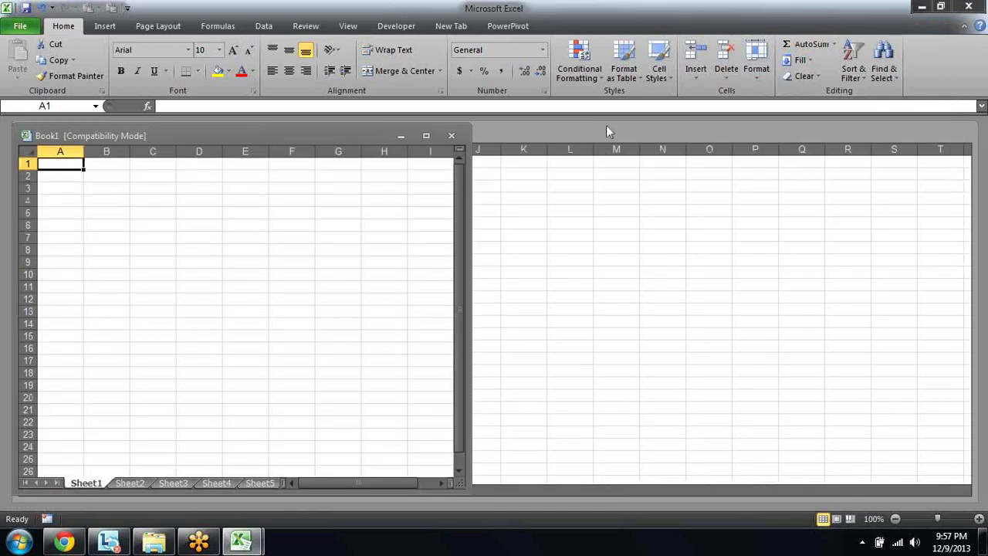
left_click(623, 138)
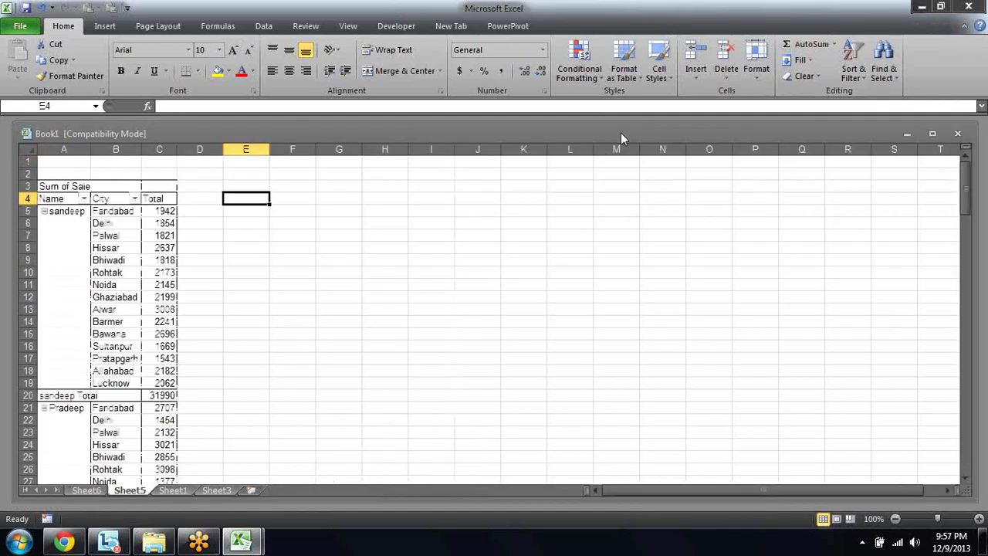
key("super+Right")
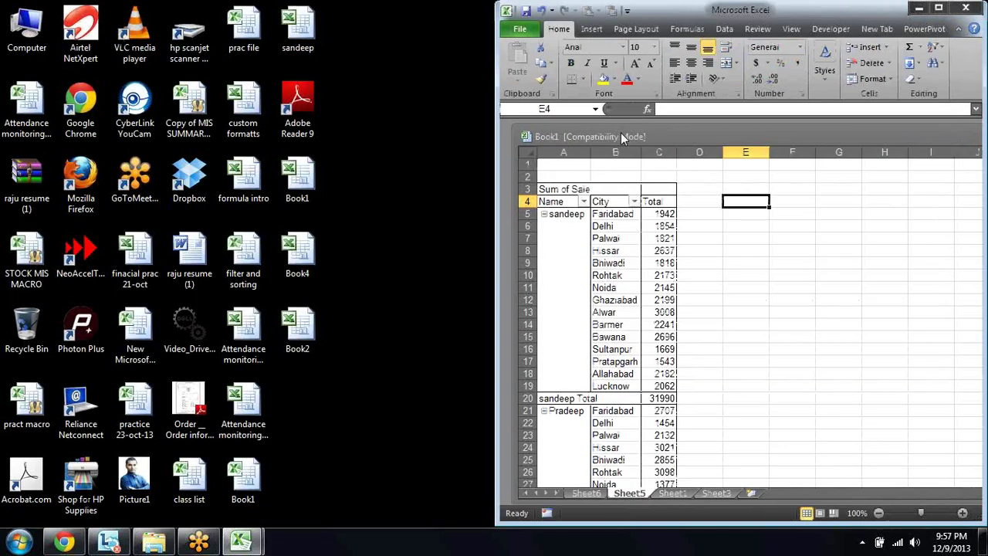
double_click(645, 9)
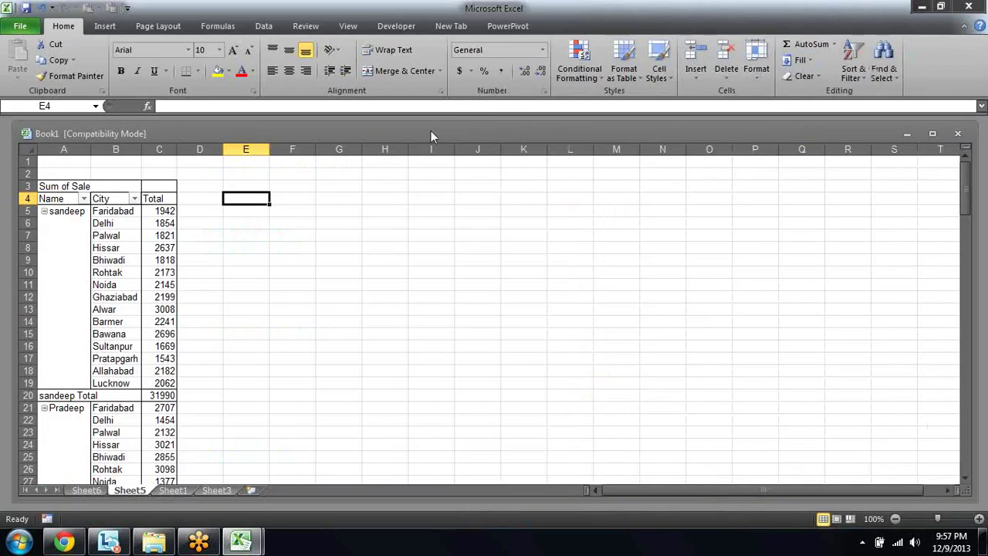
- Drag the pivot-table window to sit right of the blank Book1 window
mouse_move(432, 137)
left_mouse_down()
mouse_move(465, 186)
mouse_move(437, 167)
left_mouse_up()
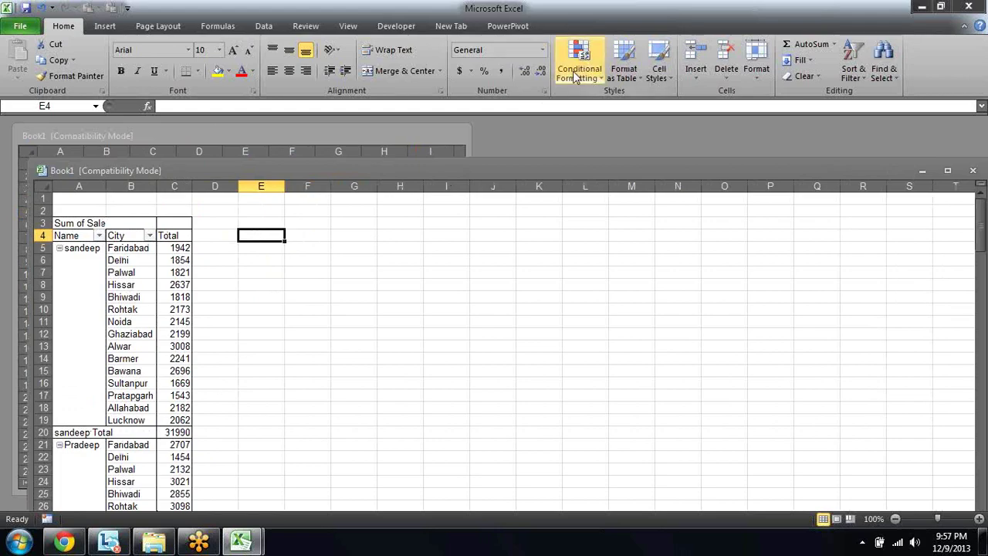
mouse_move(491, 164)
left_mouse_down()
mouse_move(370, 145)
mouse_move(461, 154)
left_mouse_up()
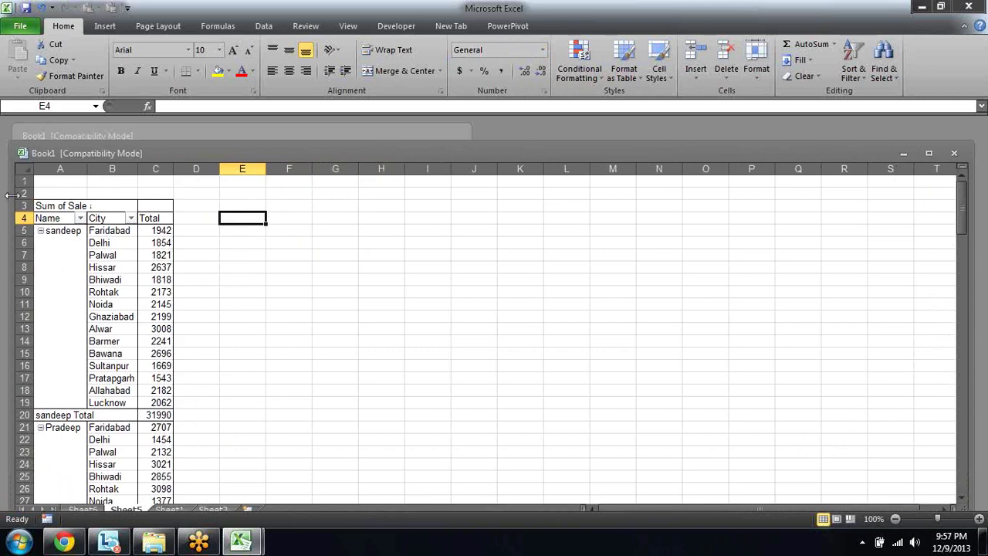
mouse_move(21, 153)
left_mouse_down()
mouse_move(483, 152)
mouse_move(532, 135)
left_mouse_up()
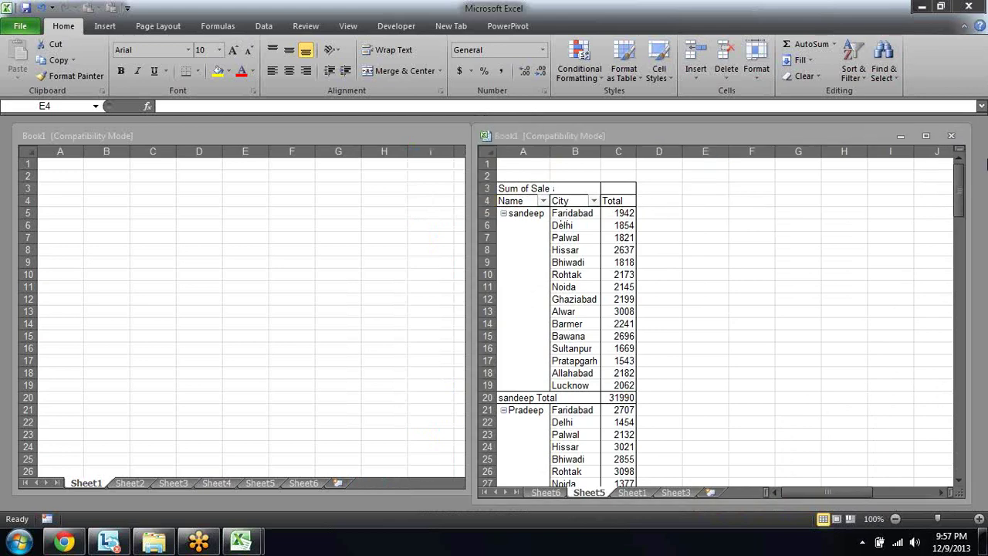
left_click(807, 136)
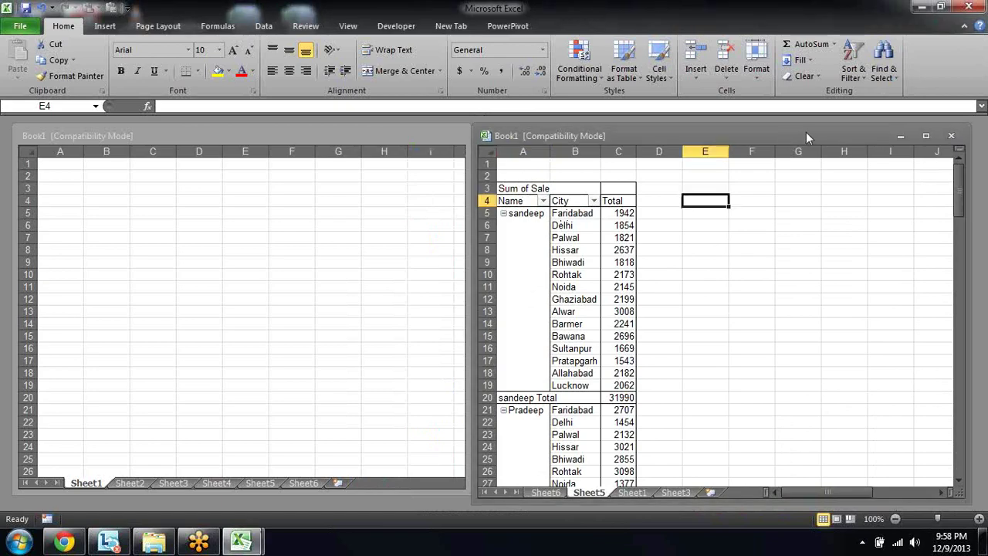
left_click_drag(783, 136, 791, 132)
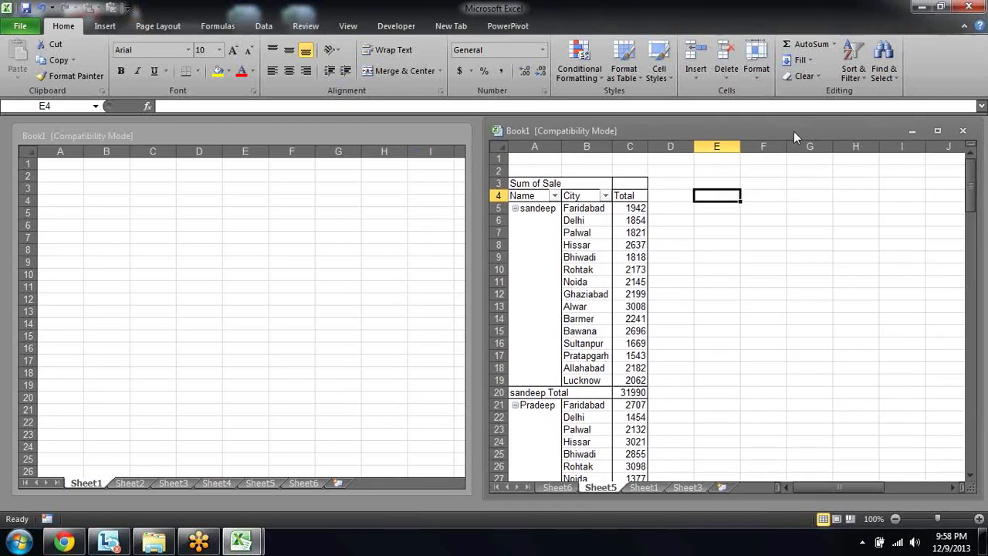
key("Left")
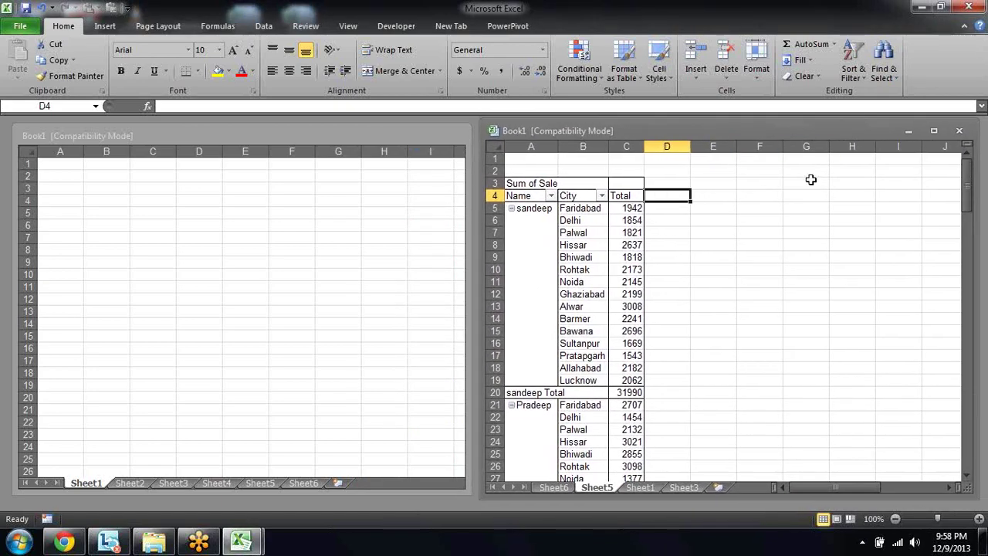
key("Left")
key("Left")
key("Left")
key("Right")
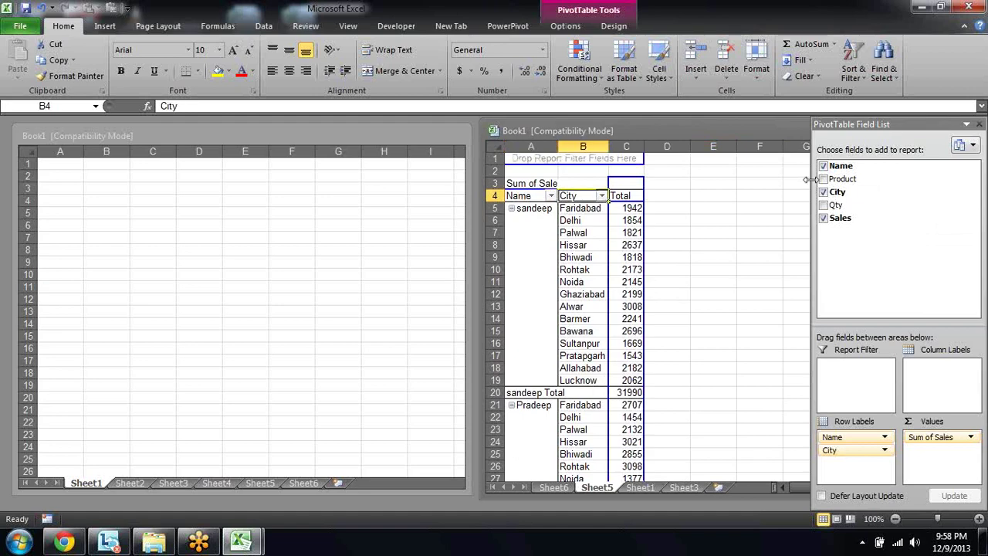
- Hide the pivot's Name/City field headers and expand/collapse buttons, and close the field list
left_click(566, 25)
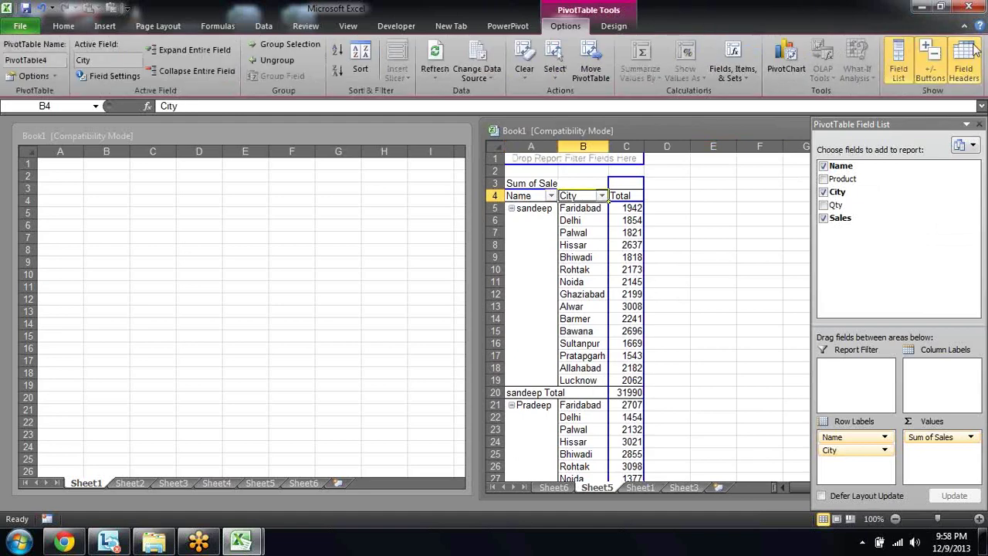
left_click(973, 66)
left_click(925, 82)
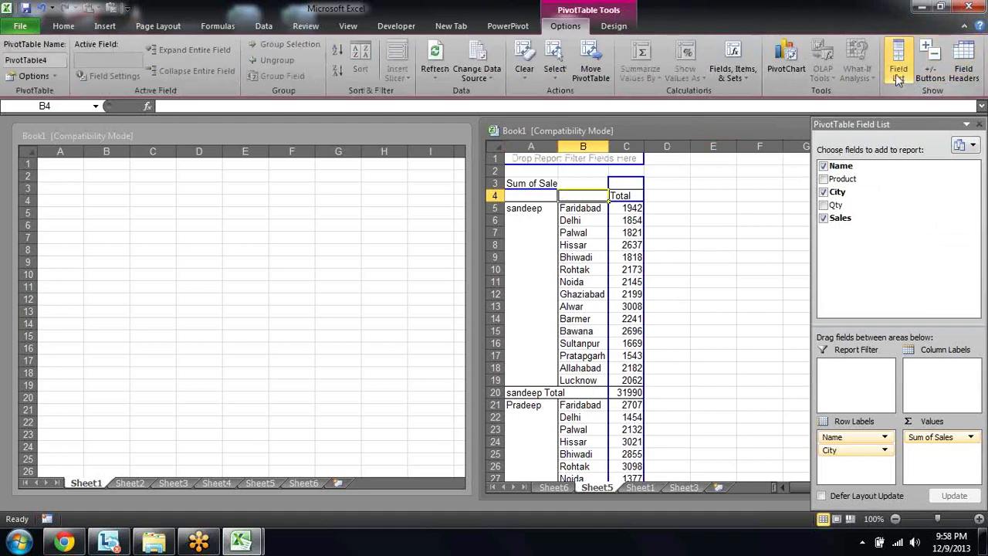
left_click(898, 74)
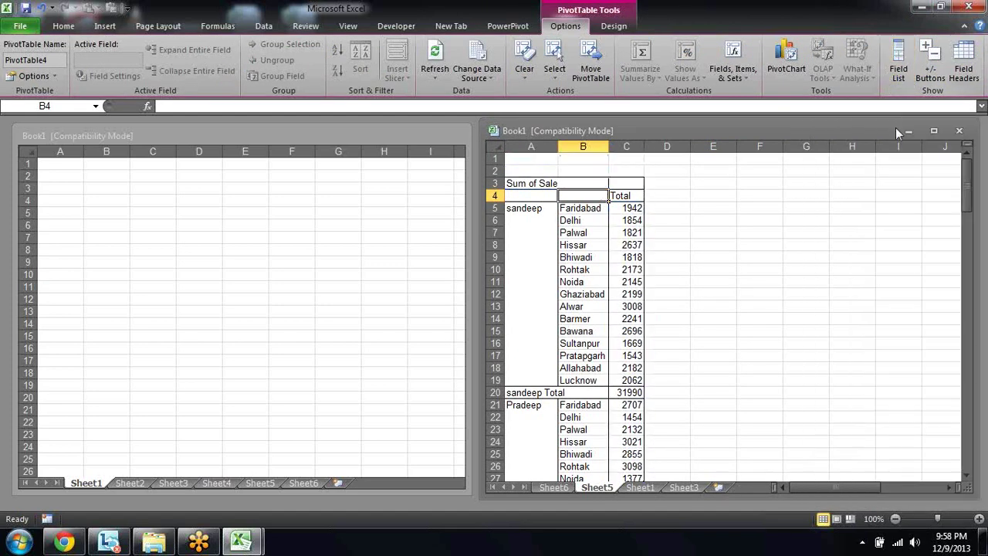
- Maximize the blank Book1 and enter 11000 in A2 and 14000 in B2
double_click(324, 132)
key("Return")
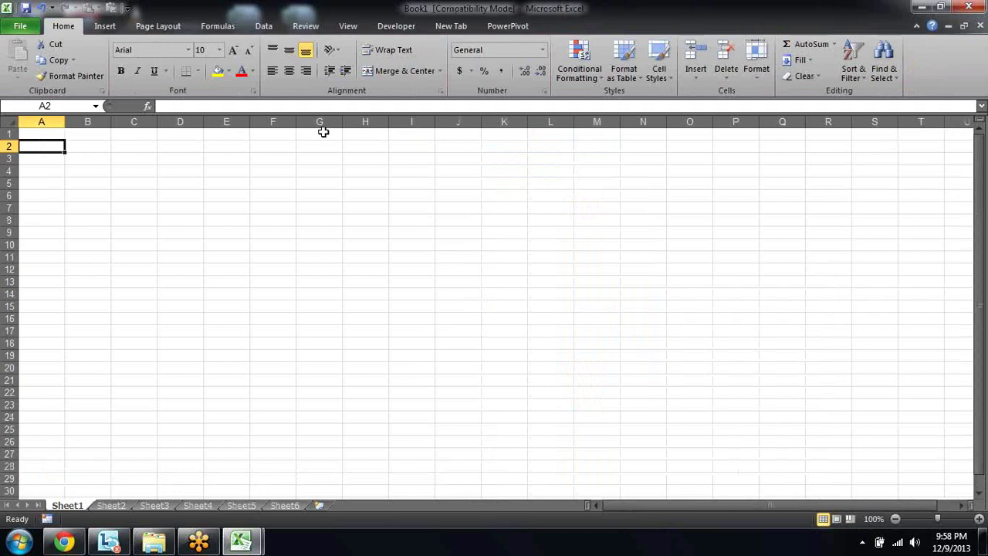
type("110000")
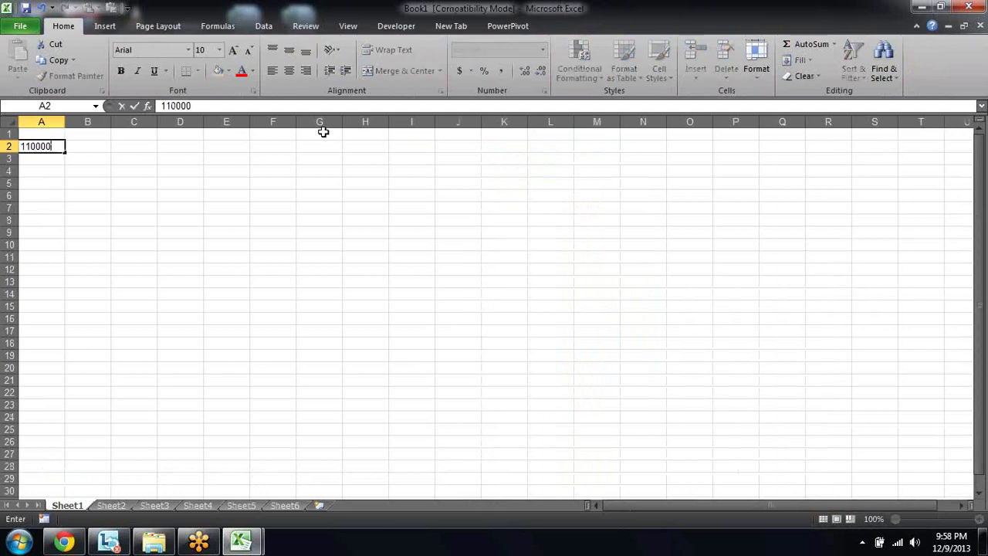
key("BackSpace")
key("Return")
key("Up")
key("Right")
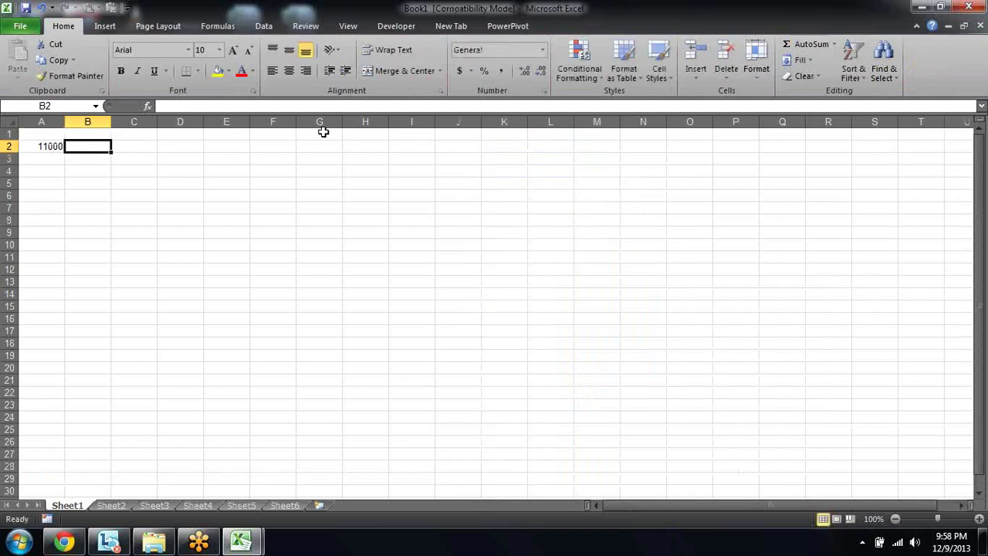
type("140")
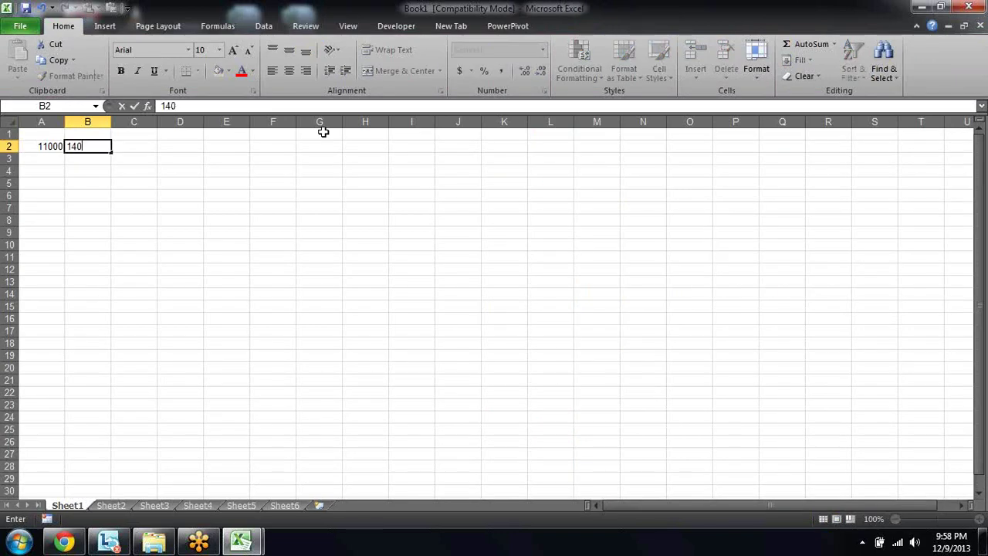
type("00")
key("Return")
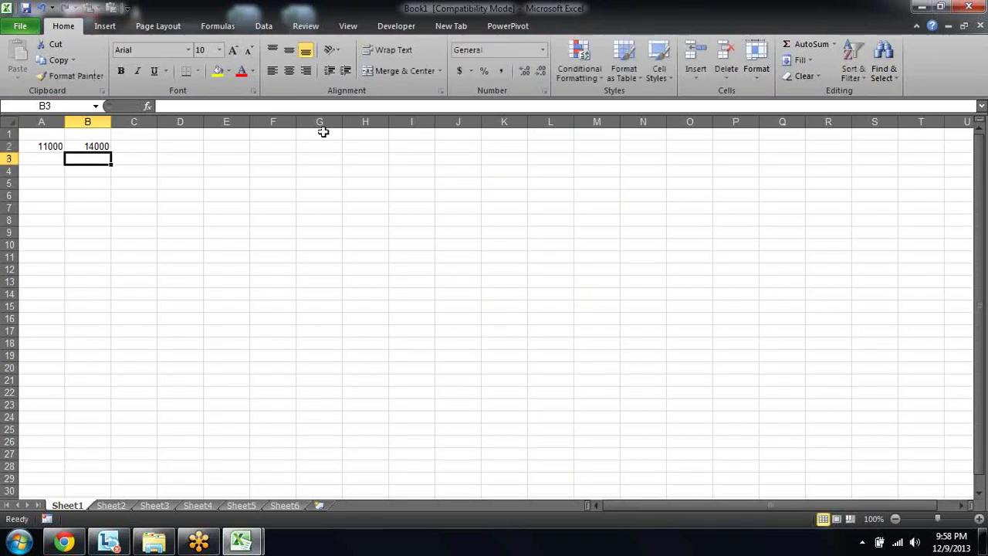
key("Up")
key("Right")
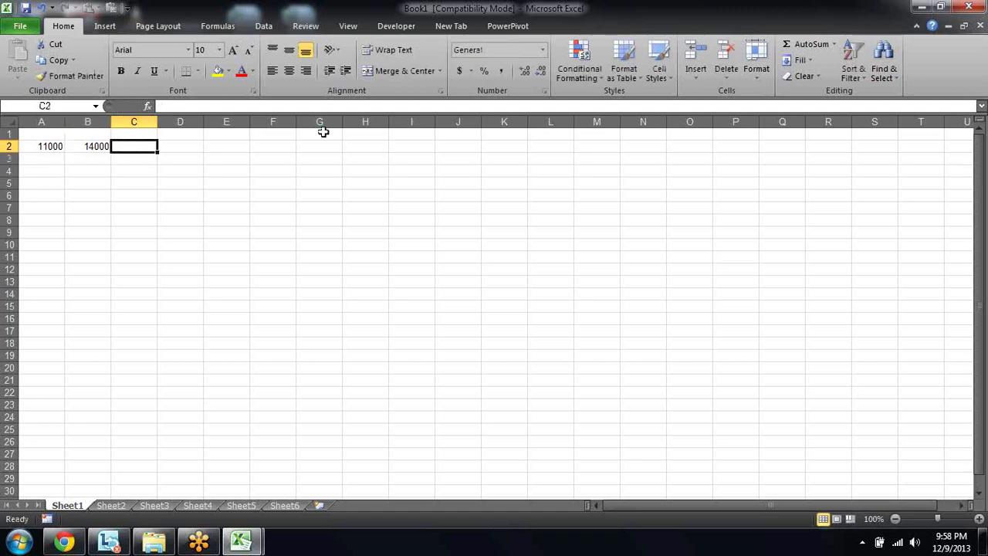
- Enter the formula =B2-A2 in C2 to get 3000
type("=")
key("Left")
type("-")
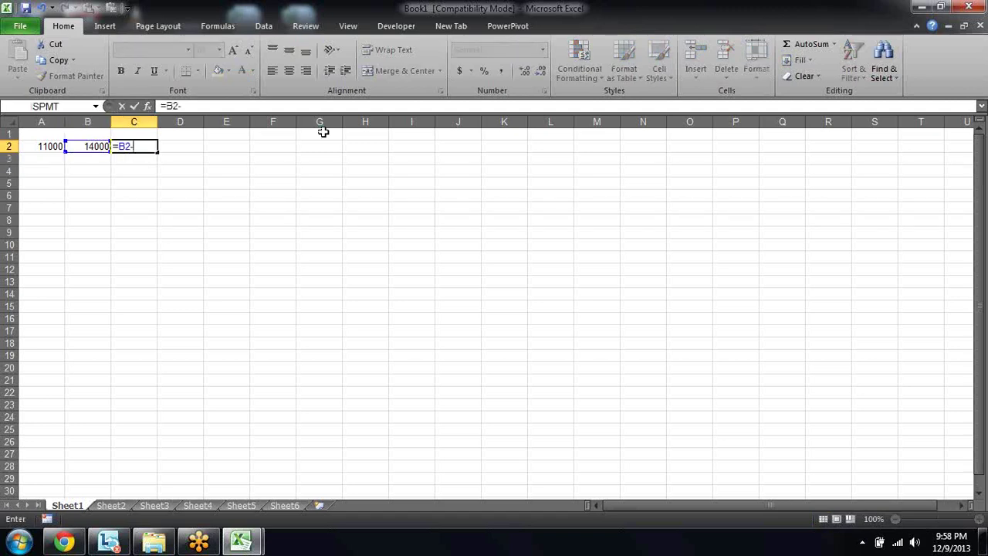
key("Left")
key("Left")
key("Return")
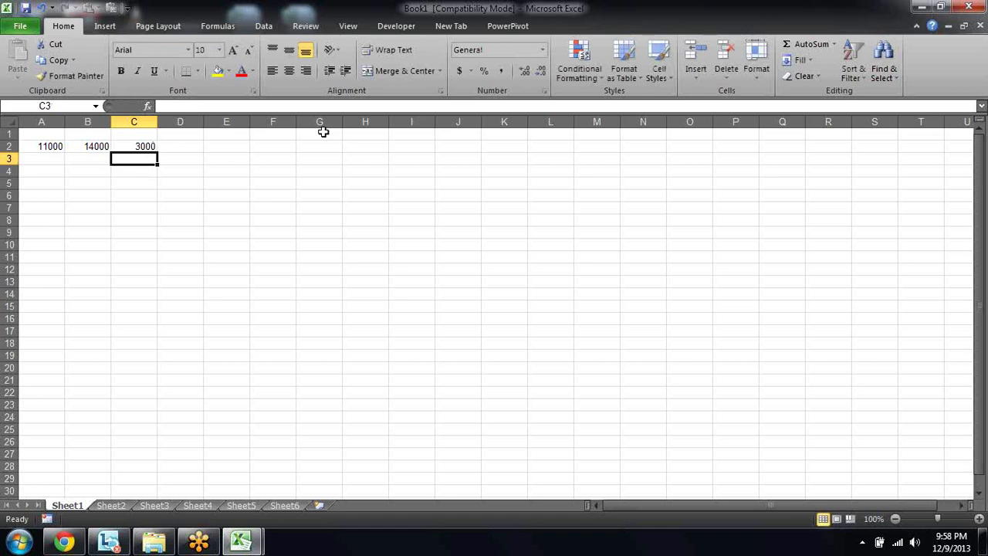
key("Up")
key("Left")
key("Left")
- Add the headers Base, Increased and Increment in A1:C1
key("Up")
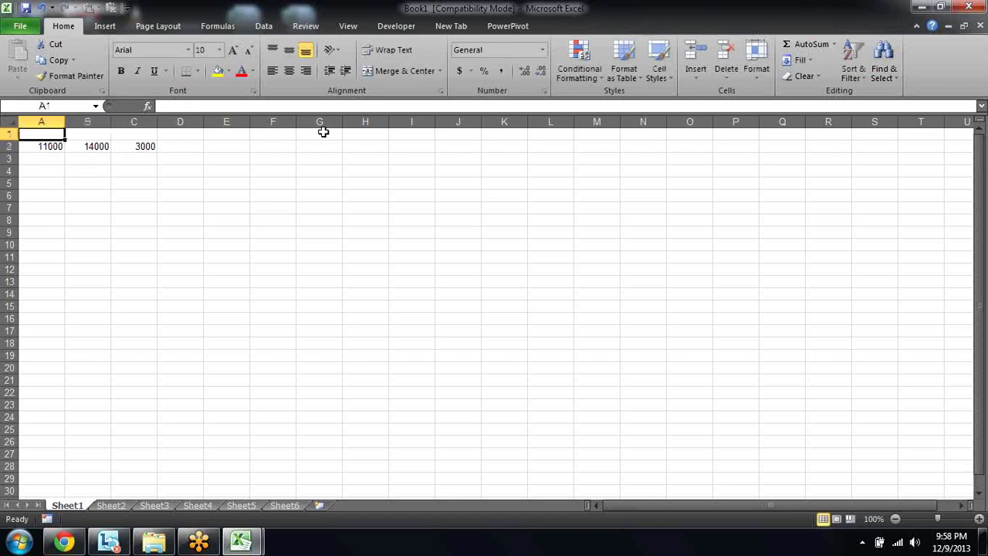
type("Base")
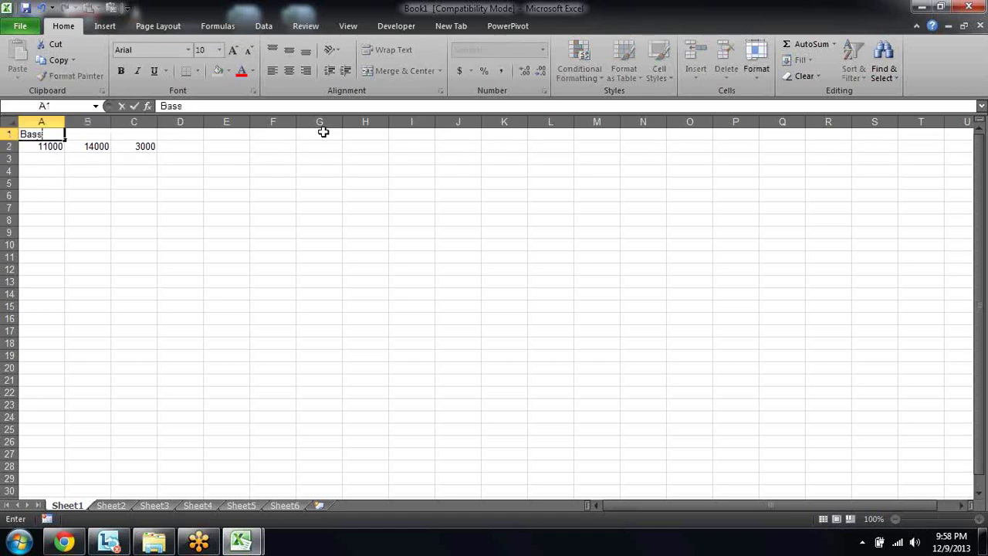
key("Tab")
type("In")
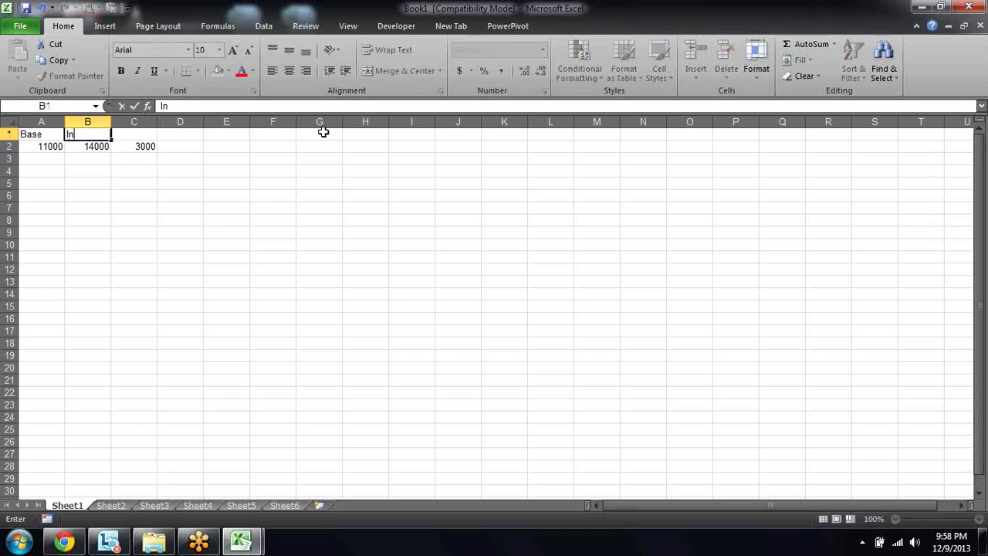
type("crease")
type("d")
key("Tab")
type("I")
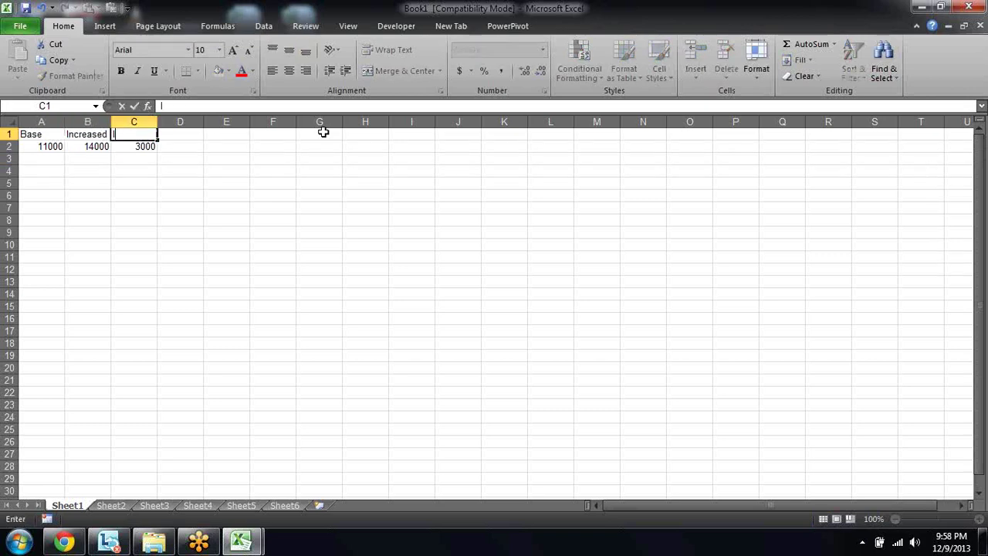
type("ncr")
type("e")
type("a")
key("BackSpace")
type("ment")
key("Return")
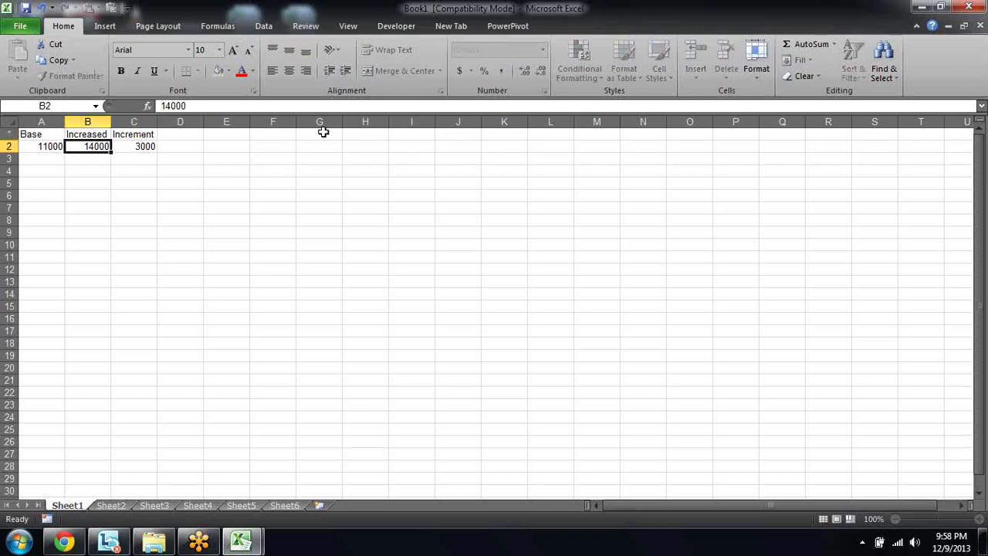
key("Left")
key("Right")
key("Right")
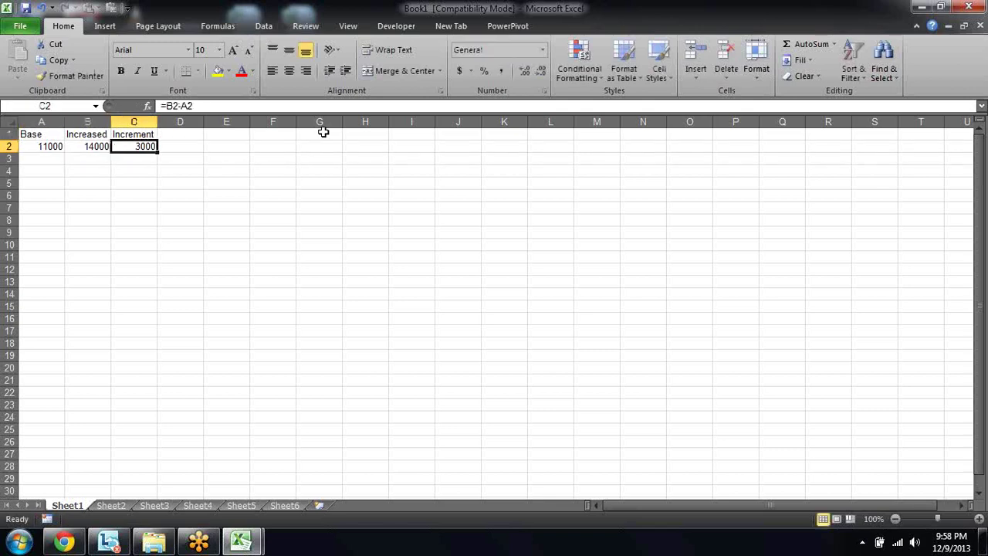
key("Right")
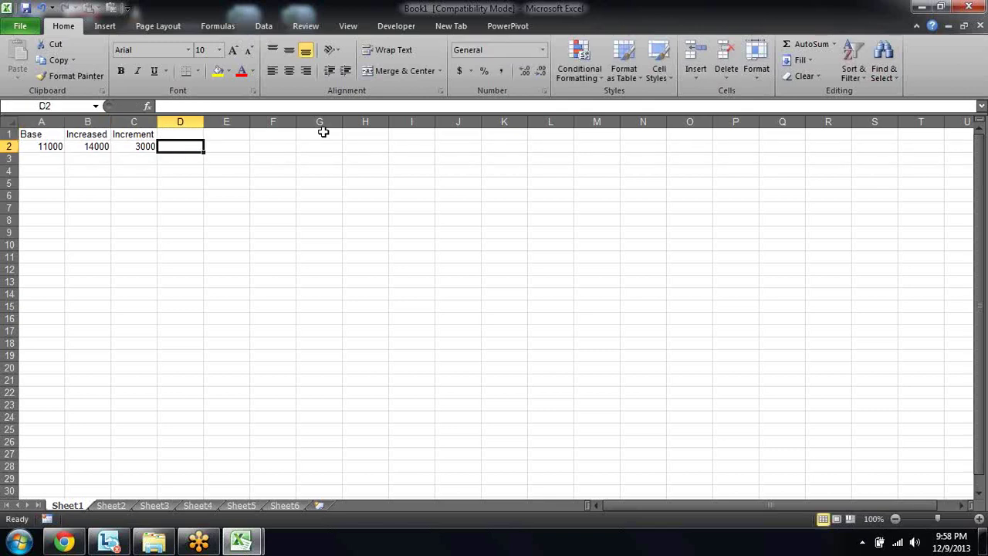
- Enter =C2/A2 in D2 and apply Percent Style so it shows 27%
type("=")
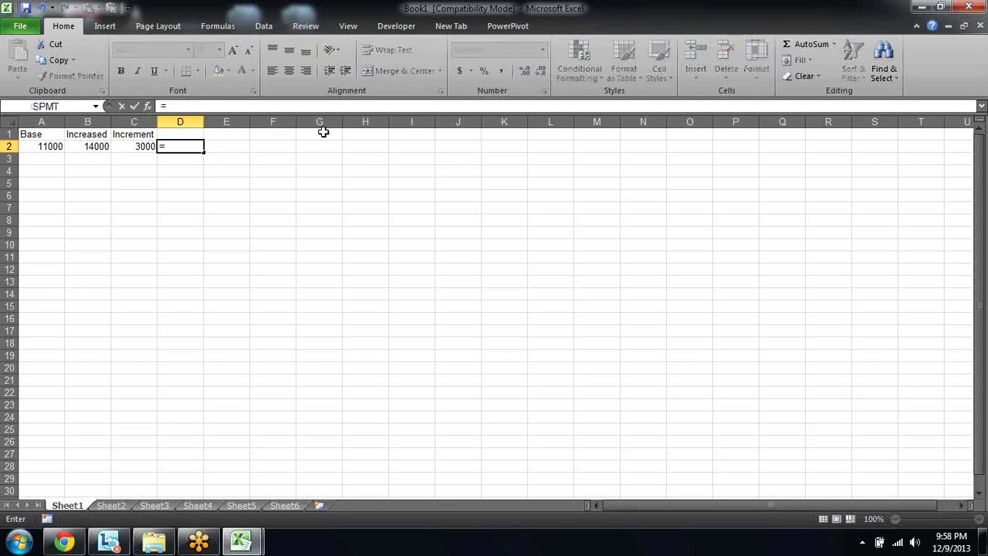
key("Left")
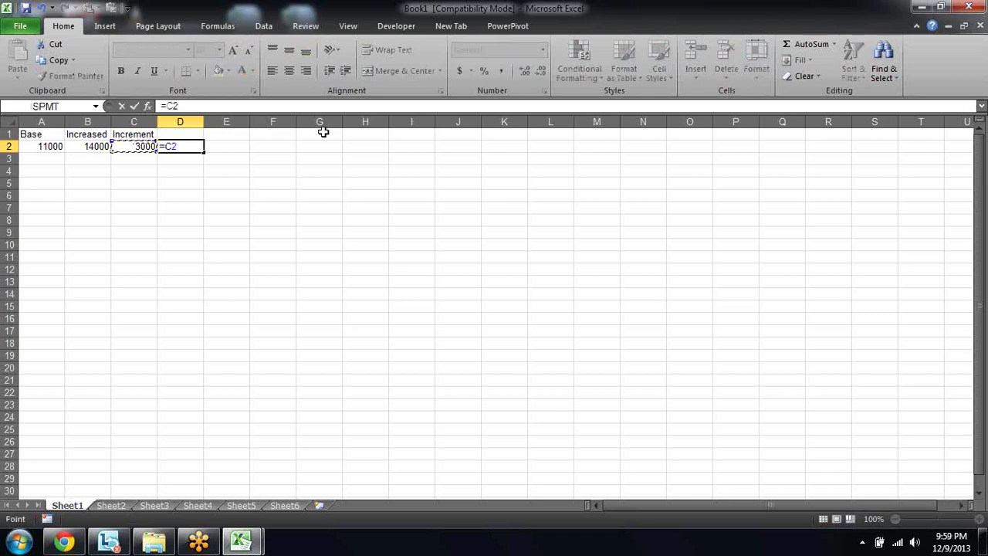
type("/")
left_click(51, 145)
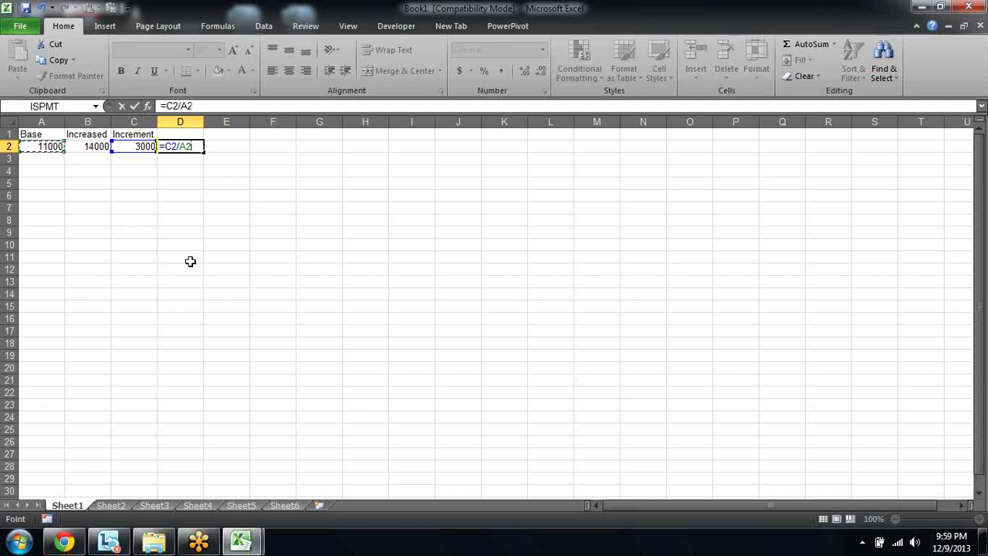
key("Return")
key("Up")
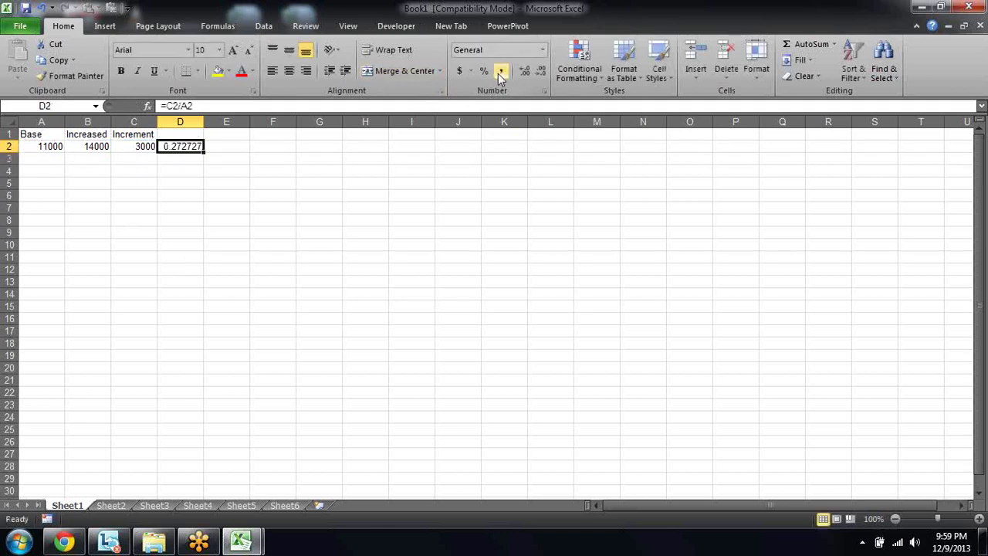
left_click(484, 71)
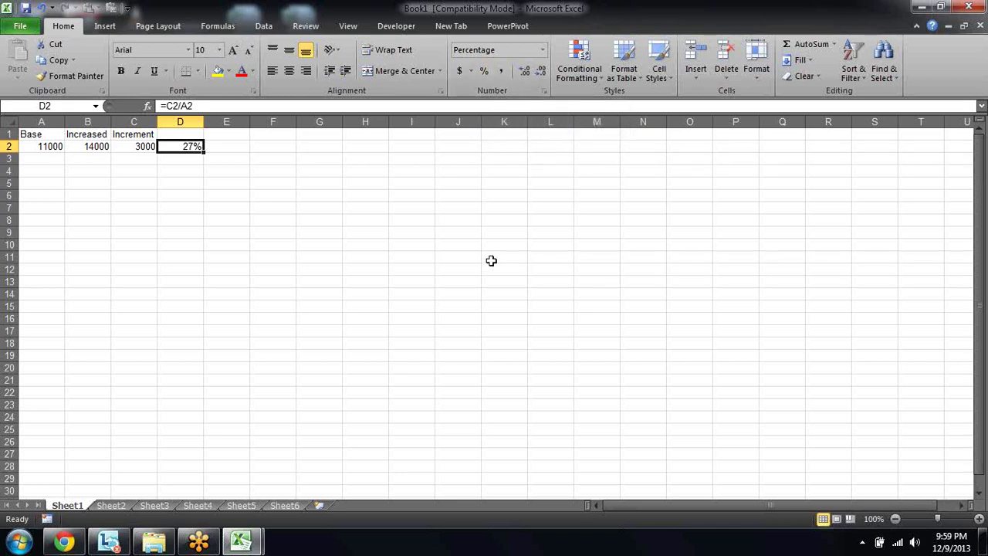
- Replace D2 with the formula =(C2/A2)*100
key("Delete")
type("=")
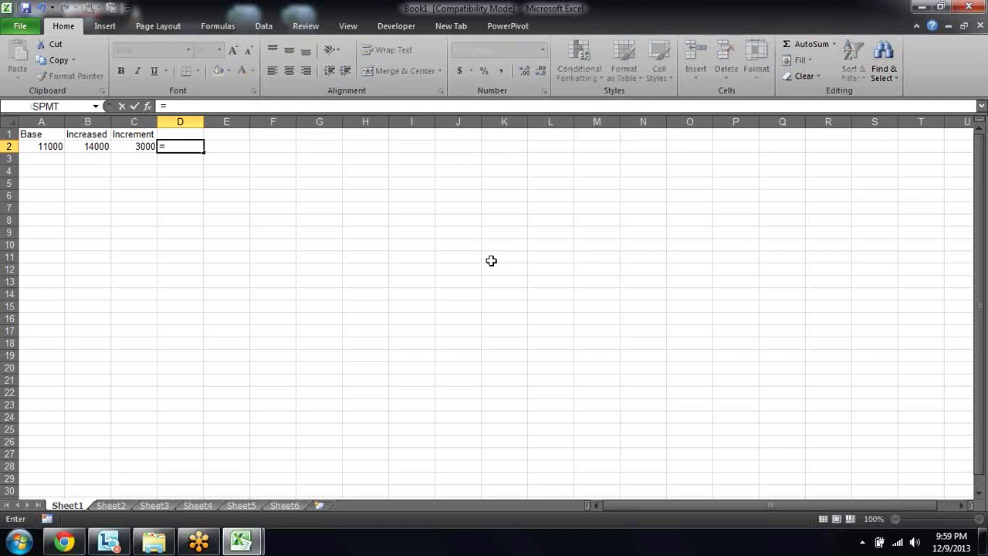
type("(")
left_click(147, 146)
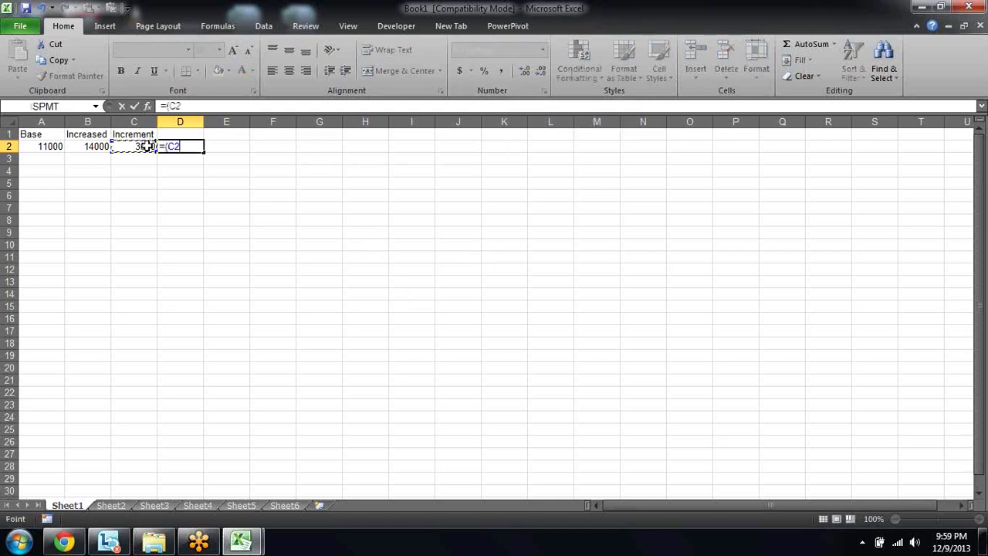
type("/")
left_click(57, 148)
type(")")
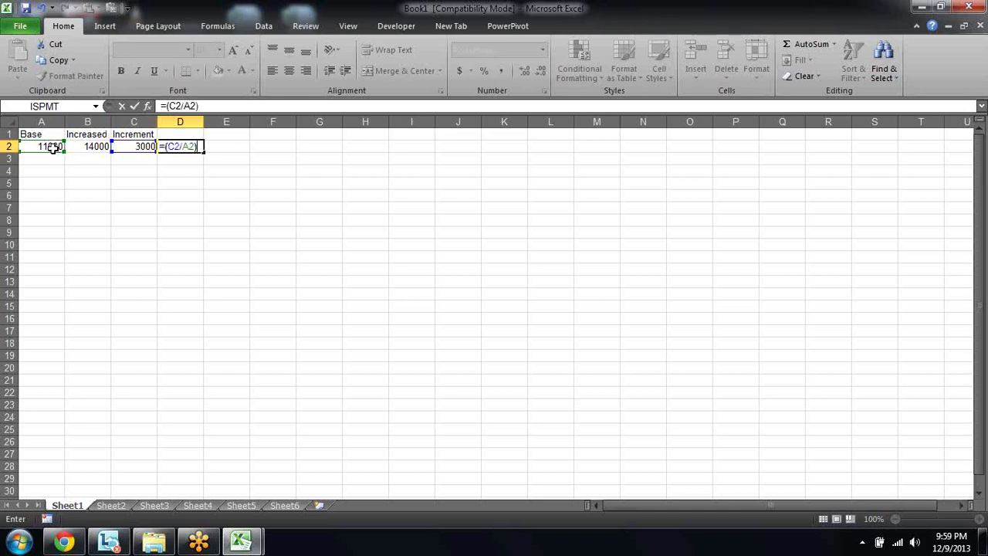
type("*100")
key("Return")
key("Up")
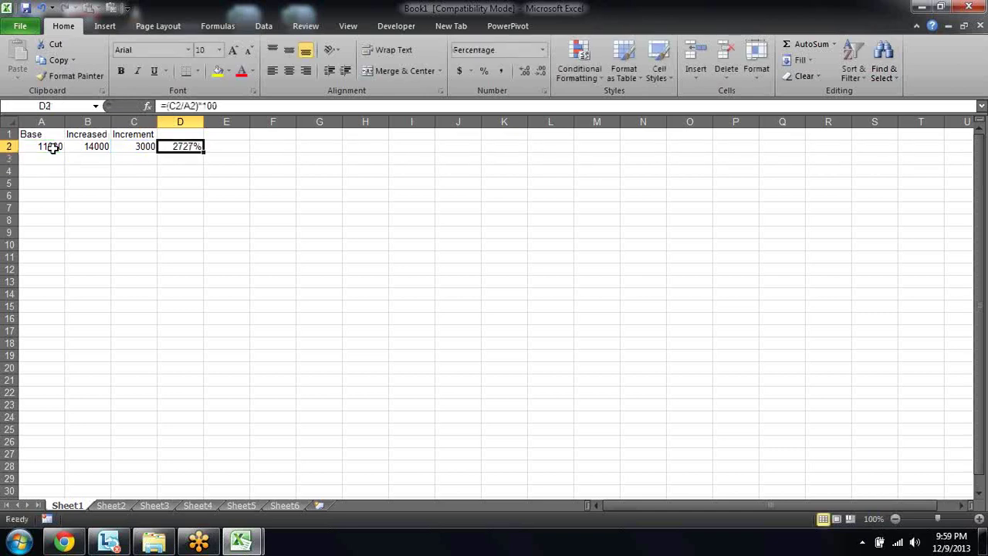
- Switch D2 to Number format, showing 27.27
left_click(543, 51)
left_click(530, 107)
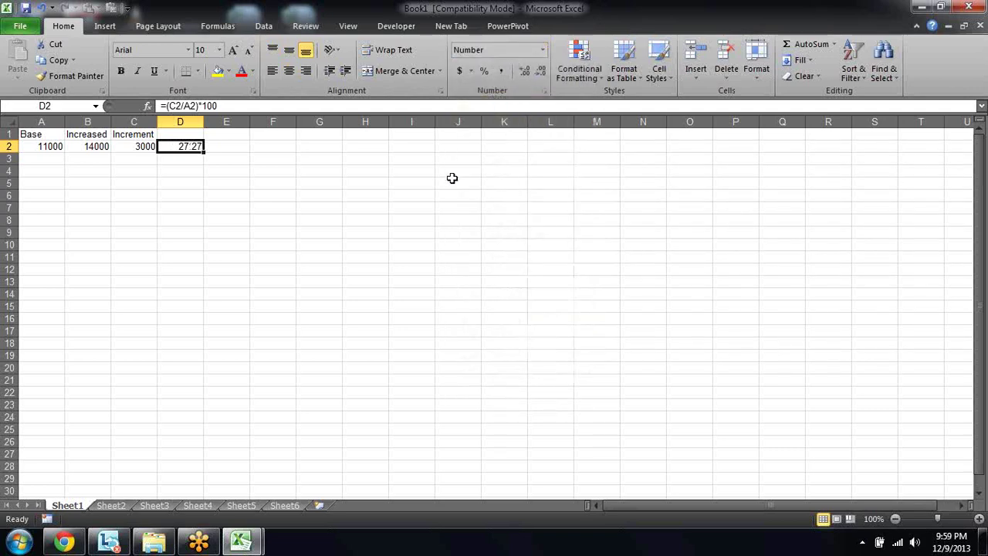
key("Right")
key("Left")
- Edit D2 to =(C2/A2) by removing *100 and reapply Percent Style for 27%
key("F2")
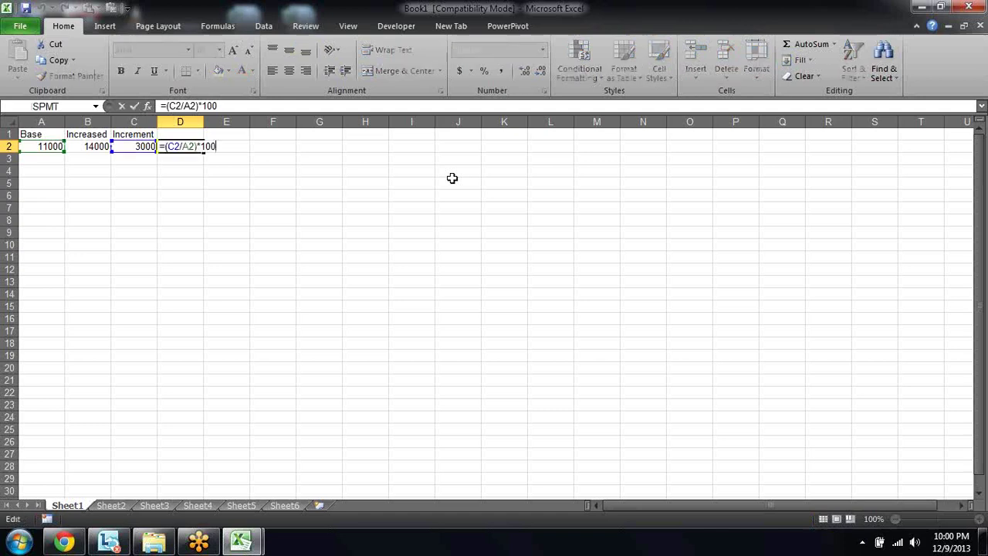
key("BackSpace")
key("BackSpace")
key("BackSpace")
key("BackSpace")
key("Return")
key("Up")
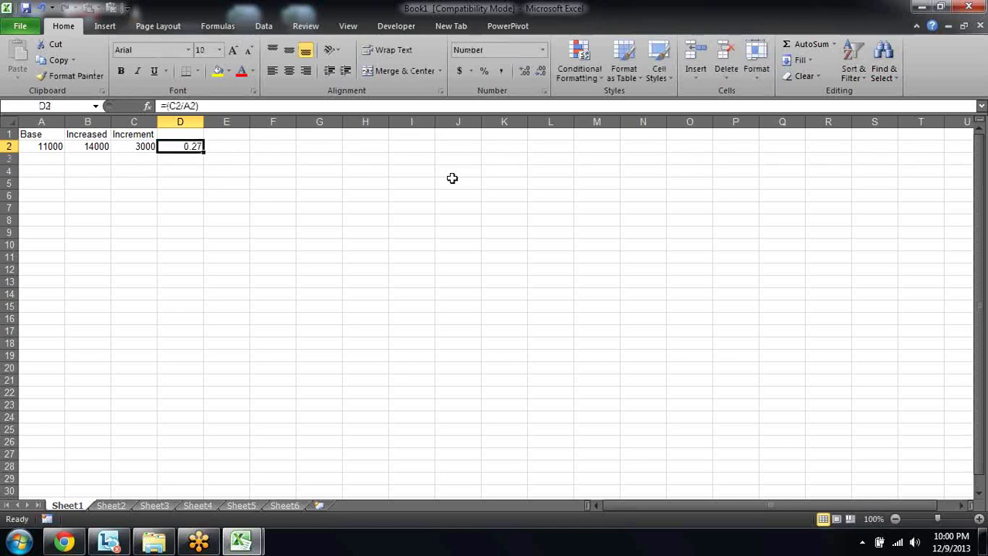
left_click(484, 70)
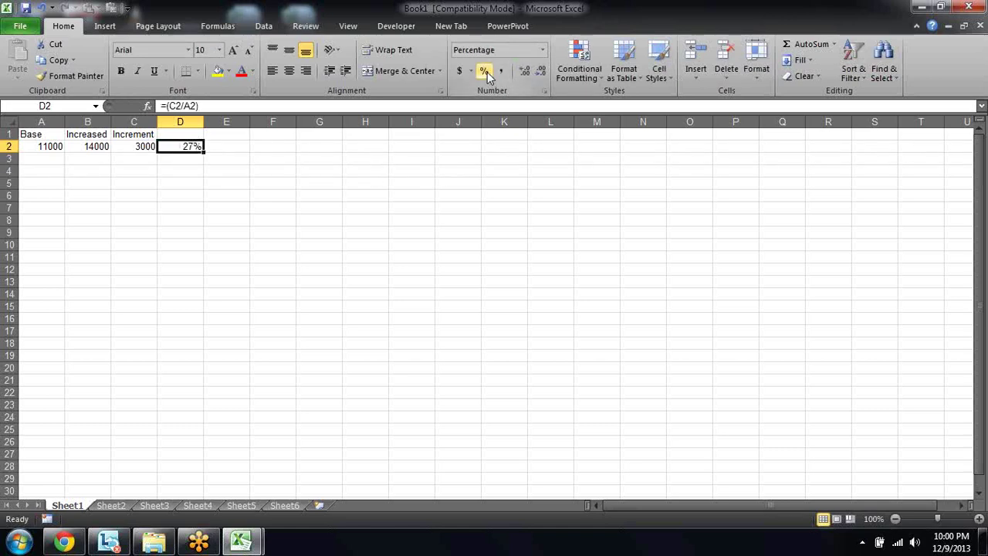